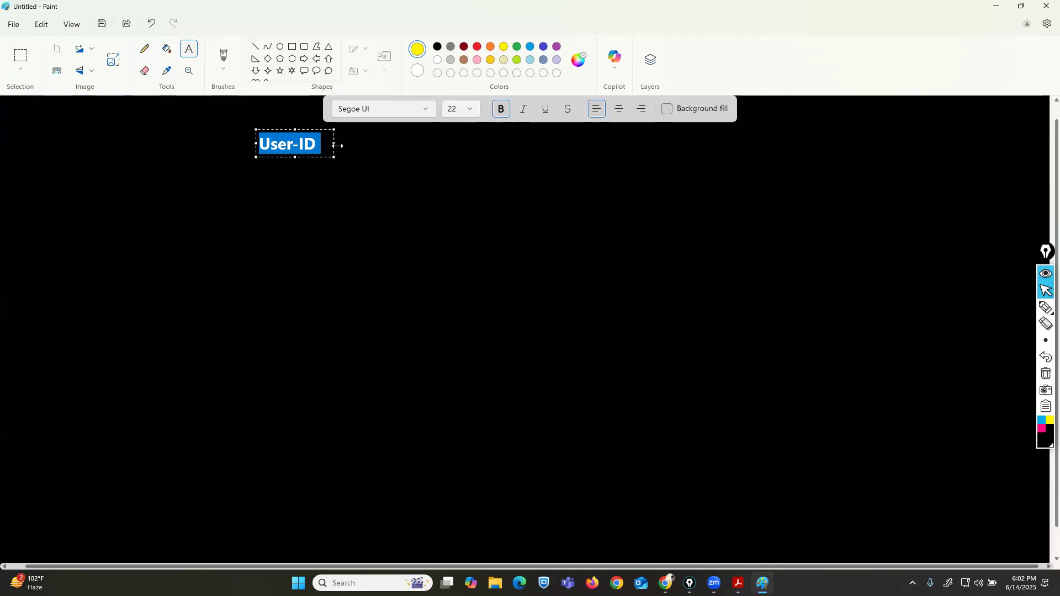
Finish the bold User-ID text label and pick a pink pen in the screen annotation overlay.
click(326, 146)
click(305, 207)
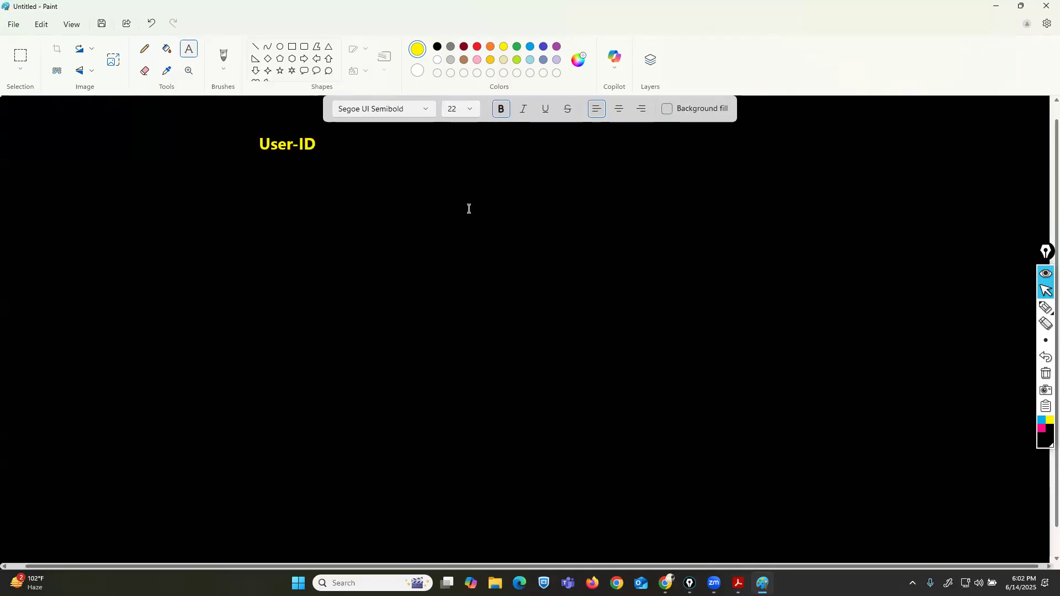
click(1041, 428)
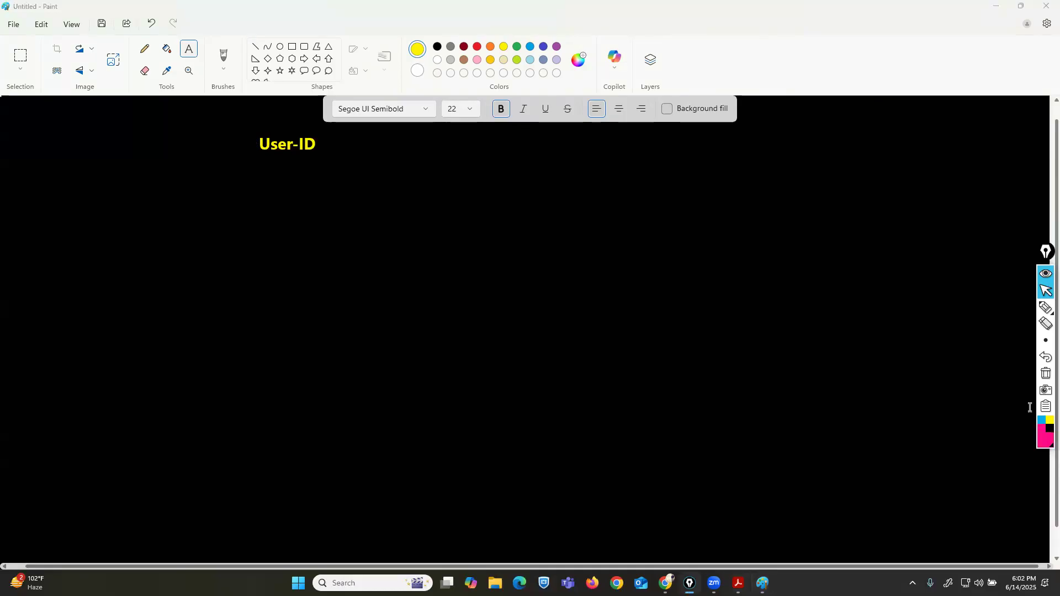
click(1045, 308)
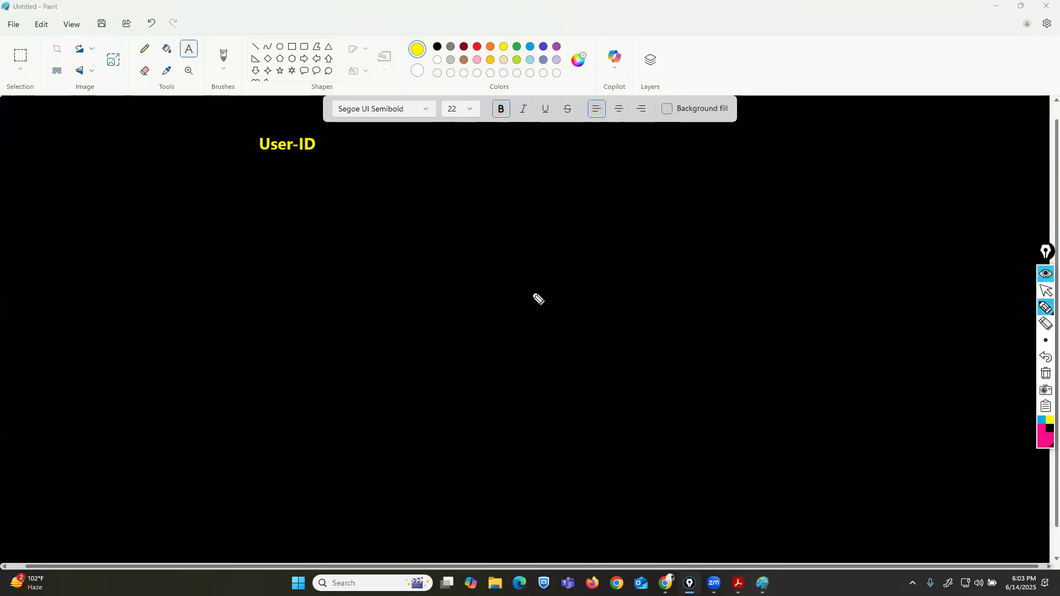
Sketch in pink a switch labelled SW with three endpoints, linked to a box labelled PA.
mouse_move(523, 297)
mouse_down()
mouse_move(472, 298)
mouse_move(450, 342)
mouse_move(517, 297)
mouse_move(471, 333)
mouse_up()
drag(468, 317, 478, 321)
mouse_move(489, 328)
mouse_down()
mouse_move(499, 308)
mouse_move(507, 325)
mouse_up()
drag(491, 320, 507, 318)
mouse_move(439, 314)
mouse_down()
mouse_move(194, 356)
mouse_move(130, 381)
mouse_move(183, 334)
mouse_move(127, 371)
mouse_move(172, 365)
mouse_up()
mouse_move(113, 349)
mouse_down()
mouse_move(58, 298)
mouse_move(45, 359)
mouse_up()
mouse_move(113, 385)
mouse_down()
mouse_move(52, 430)
mouse_move(65, 415)
mouse_up()
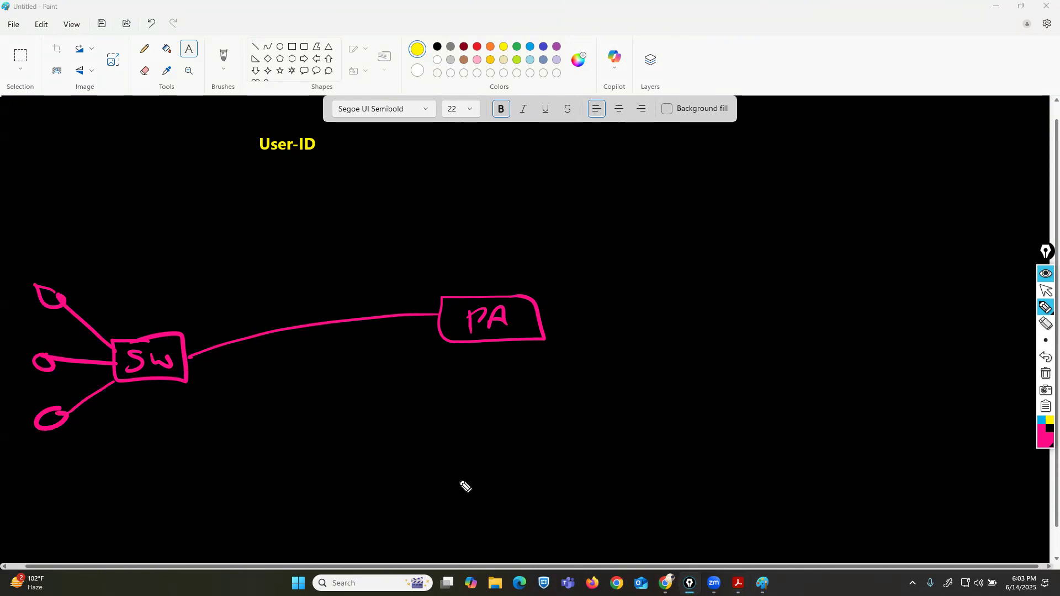
Switch to blue and draw a wavy link from PA to a cloud labelled ISP.
click(1042, 420)
drag(534, 318, 730, 319)
mouse_move(772, 282)
mouse_down()
mouse_move(748, 296)
mouse_move(810, 365)
mouse_move(883, 289)
mouse_move(805, 280)
mouse_move(792, 327)
mouse_up()
click(790, 307)
drag(775, 325, 812, 331)
mouse_move(835, 310)
mouse_down()
mouse_move(833, 338)
mouse_move(833, 326)
mouse_up()
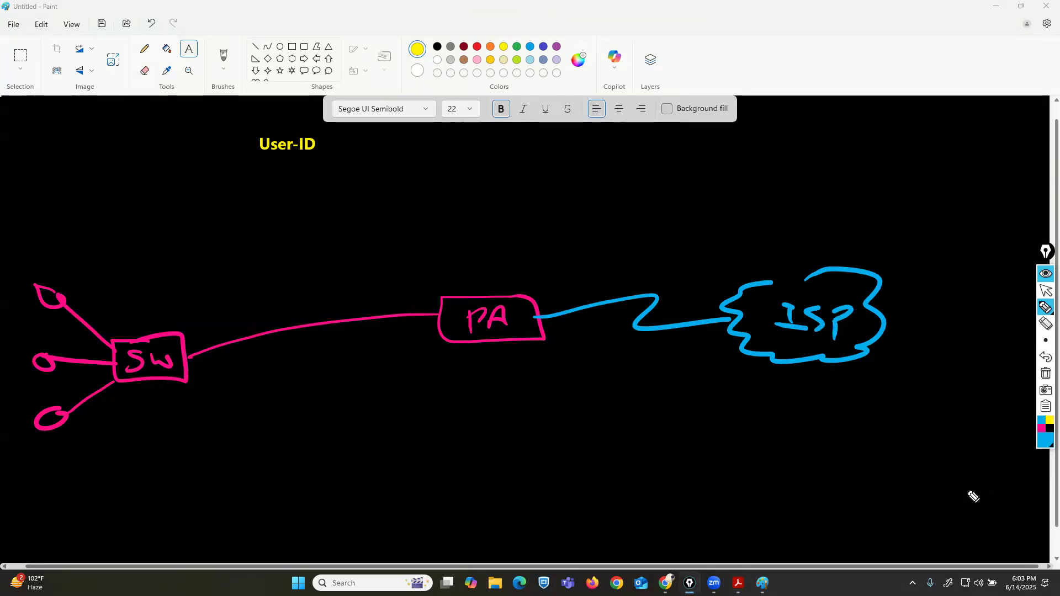
Connect the ISP cloud to a server box labelled 8.8.8.8 in the top right corner.
mouse_move(1040, 310)
mouse_move(872, 276)
mouse_down()
mouse_move(912, 256)
mouse_move(925, 202)
mouse_up()
mouse_move(942, 119)
mouse_down()
mouse_move(907, 121)
mouse_move(1001, 156)
mouse_move(1045, 159)
mouse_move(1046, 146)
mouse_move(959, 134)
mouse_move(1056, 189)
mouse_up()
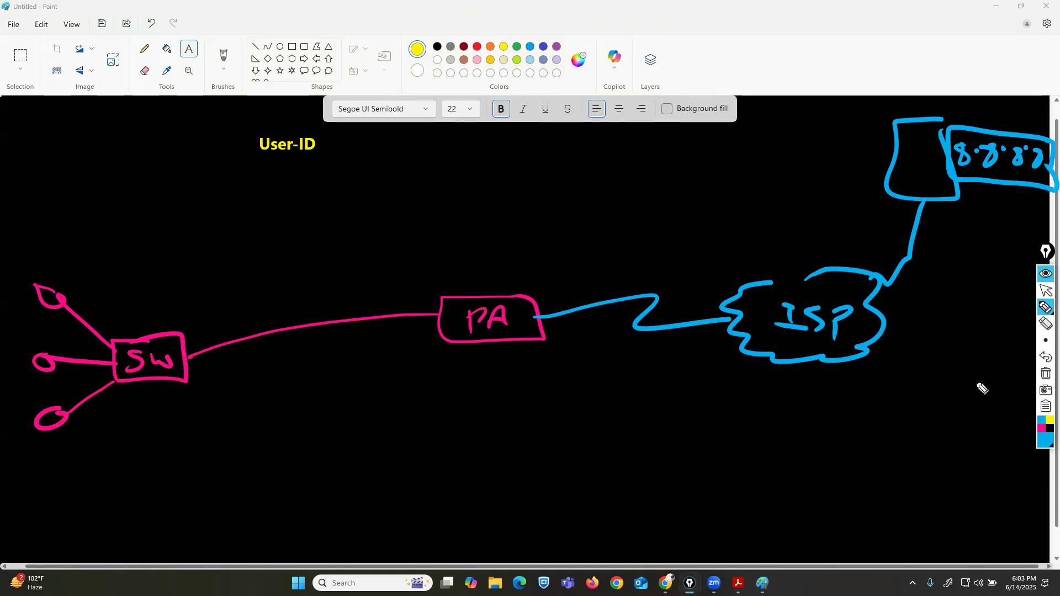
Switch to white, write a boxed IP address under the lower endpoint and a boxed SP under PA.
click(1041, 445)
click(1005, 432)
mouse_move(20, 436)
mouse_down()
mouse_move(60, 450)
mouse_move(87, 439)
mouse_move(182, 444)
mouse_move(198, 428)
mouse_move(65, 415)
mouse_move(8, 473)
mouse_move(180, 480)
mouse_move(194, 439)
mouse_up()
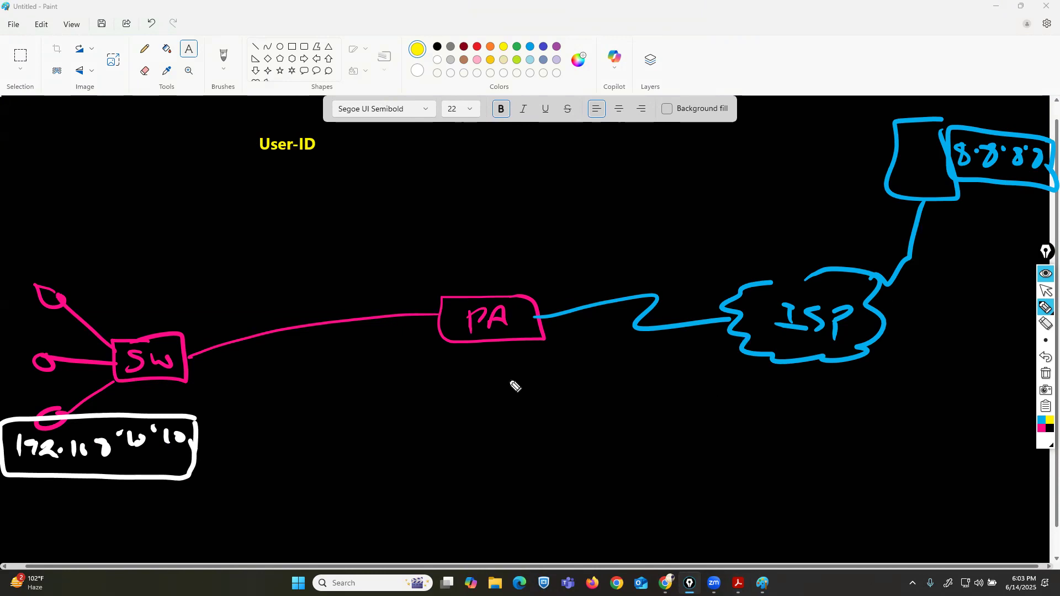
mouse_move(478, 360)
mouse_down()
mouse_move(473, 383)
mouse_move(496, 383)
mouse_up()
mouse_move(492, 366)
mouse_down()
mouse_move(520, 380)
mouse_move(452, 386)
mouse_move(522, 393)
mouse_move(519, 371)
mouse_up()
Switch to orange and write LAN on the switch side and WAN on the ISP side.
click(1045, 444)
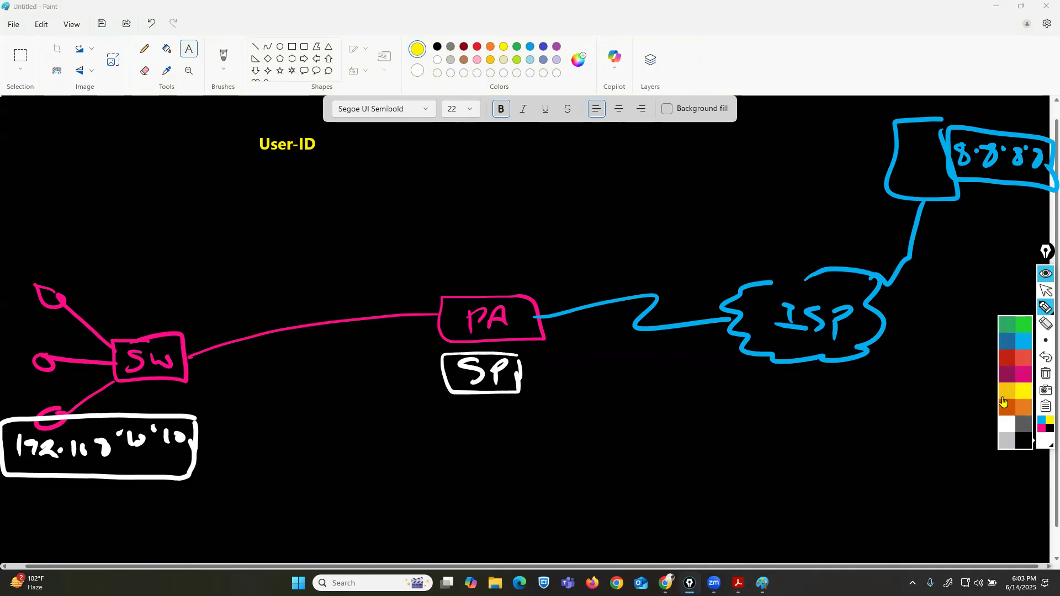
click(1005, 408)
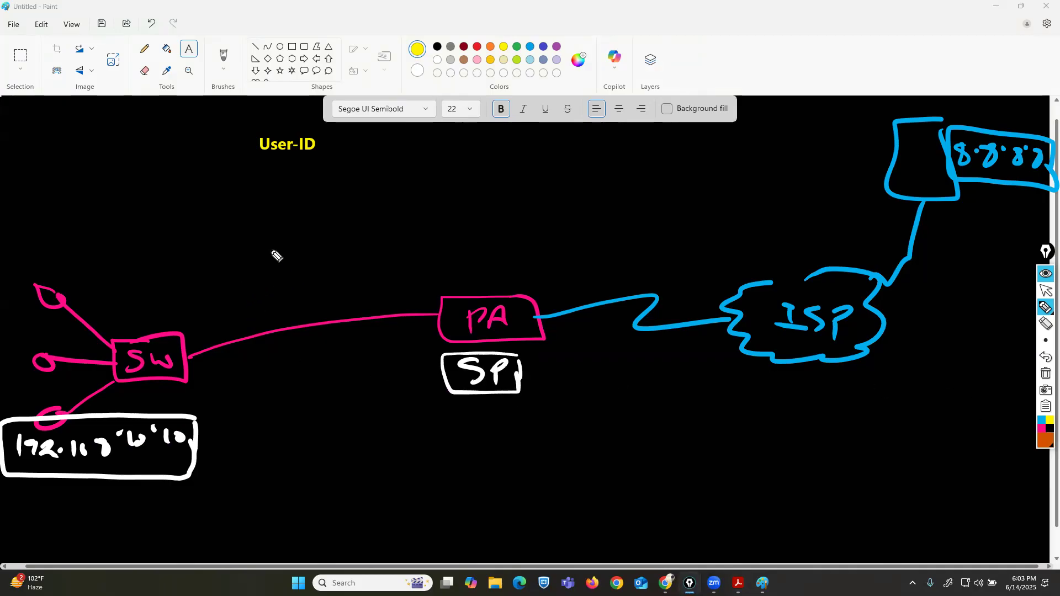
click(265, 218)
drag(280, 207, 298, 225)
mouse_move(301, 225)
mouse_down()
mouse_move(309, 209)
mouse_move(337, 225)
mouse_up()
mouse_move(812, 209)
mouse_down()
mouse_move(861, 226)
mouse_move(881, 224)
mouse_move(884, 209)
mouse_up()
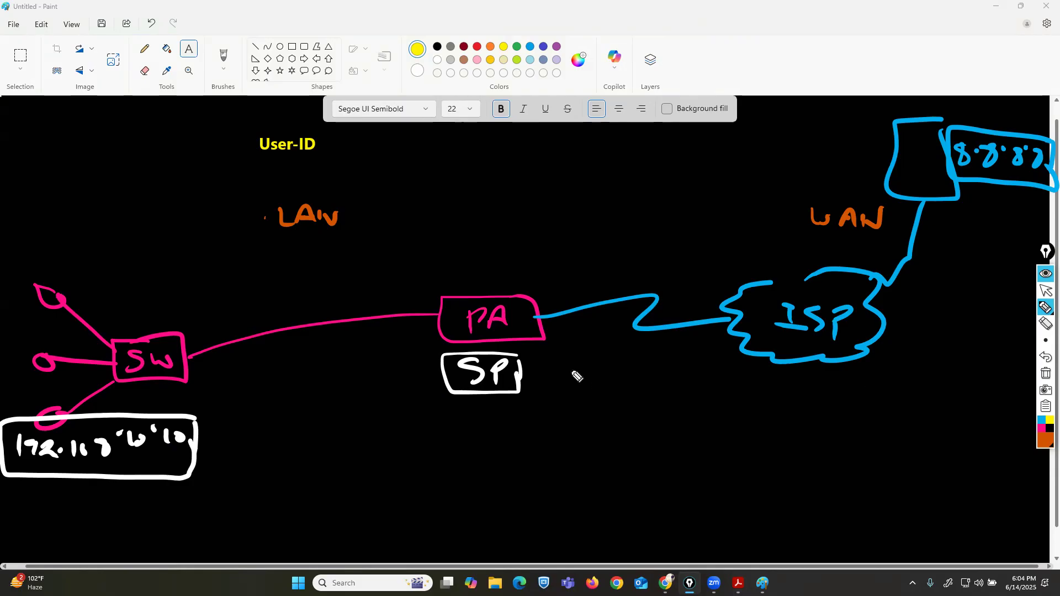
List the rule match fields Szone, SIP, Dzone, Dst IP and SIP in orange beside the SP box.
mouse_move(575, 380)
mouse_down()
mouse_move(558, 391)
mouse_move(641, 399)
mouse_up()
mouse_move(577, 415)
mouse_down()
mouse_move(559, 434)
mouse_move(603, 435)
mouse_move(635, 421)
mouse_up()
mouse_move(559, 493)
mouse_down()
mouse_move(641, 480)
mouse_move(632, 491)
mouse_move(675, 493)
mouse_up()
mouse_move(558, 507)
mouse_down()
mouse_move(571, 525)
mouse_move(639, 508)
mouse_move(657, 517)
mouse_up()
mouse_move(595, 534)
mouse_down()
mouse_move(581, 553)
mouse_move(616, 562)
mouse_up()
mouse_move(631, 543)
mouse_down()
mouse_move(631, 563)
mouse_move(635, 552)
mouse_up()
Switch to pink and write the rule action below the field list.
click(1043, 430)
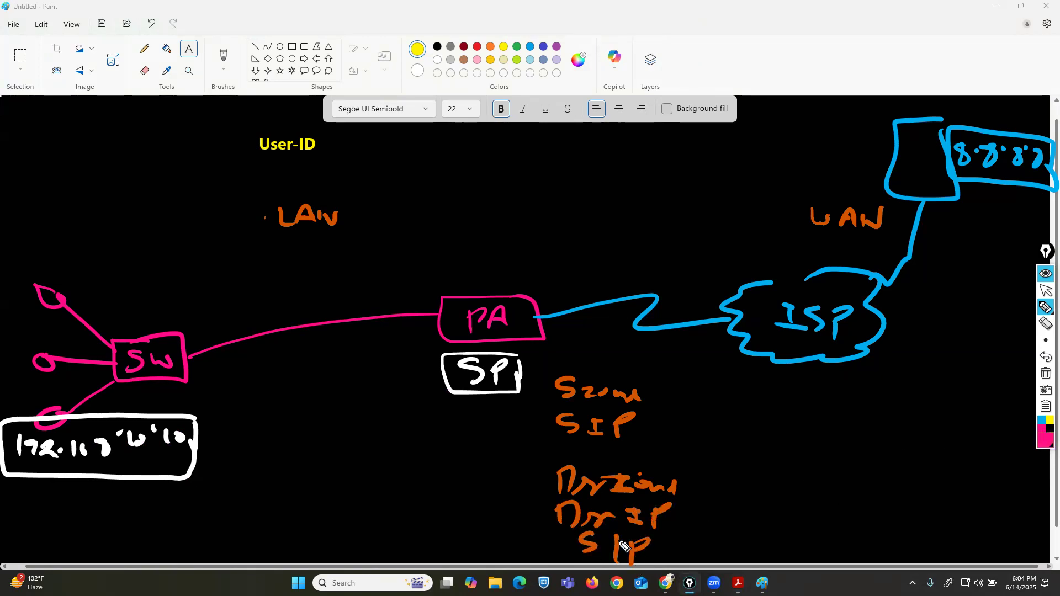
mouse_move(572, 579)
mouse_down()
mouse_move(616, 569)
mouse_move(669, 580)
mouse_up()
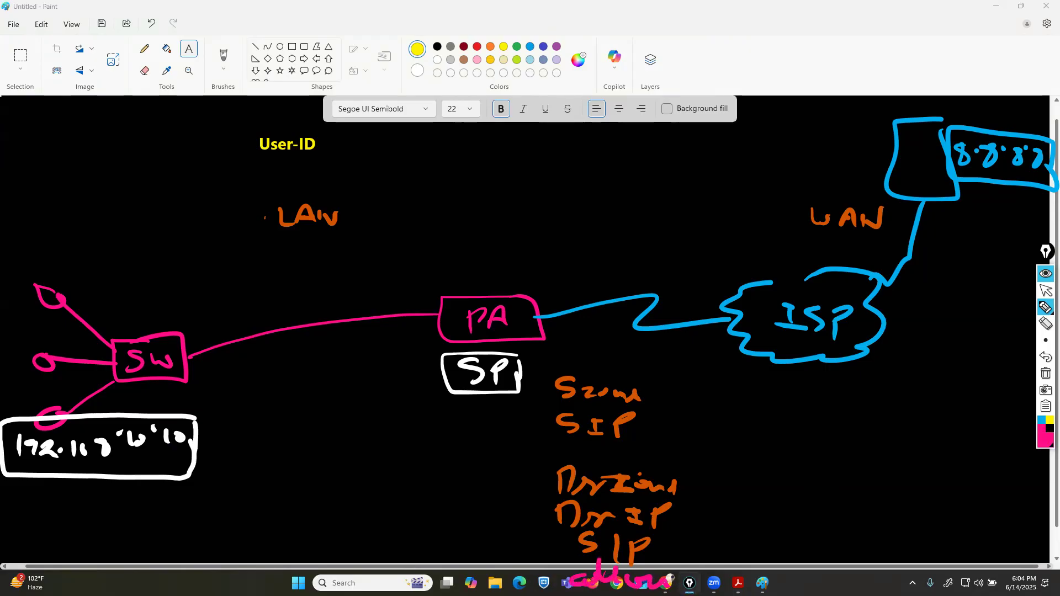
Switch to blue and write a boxed Rule 1 label above the field list.
click(1042, 420)
mouse_move(557, 336)
mouse_down()
mouse_move(574, 361)
mouse_move(614, 347)
mouse_move(658, 363)
mouse_move(560, 334)
mouse_move(569, 375)
mouse_move(650, 373)
mouse_move(660, 345)
mouse_up()
mouse_move(538, 376)
mouse_down()
mouse_move(544, 564)
mouse_move(734, 587)
mouse_up()
click(1046, 348)
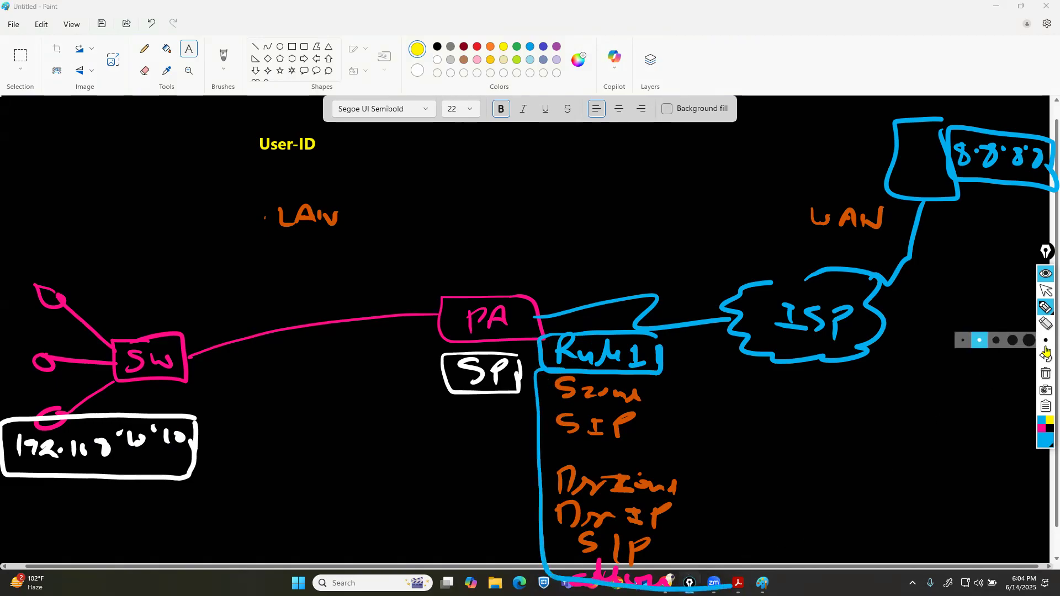
click(1046, 356)
Frame the rule field list with blue vertical lines on both sides.
drag(532, 370, 540, 576)
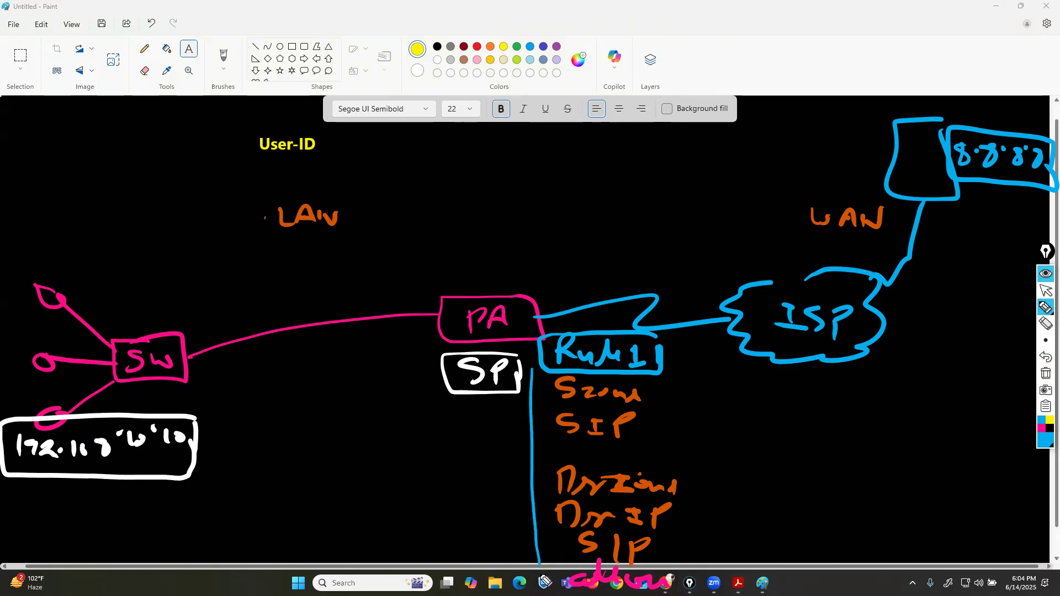
mouse_move(764, 594)
mouse_down()
mouse_move(758, 380)
mouse_move(629, 379)
mouse_up()
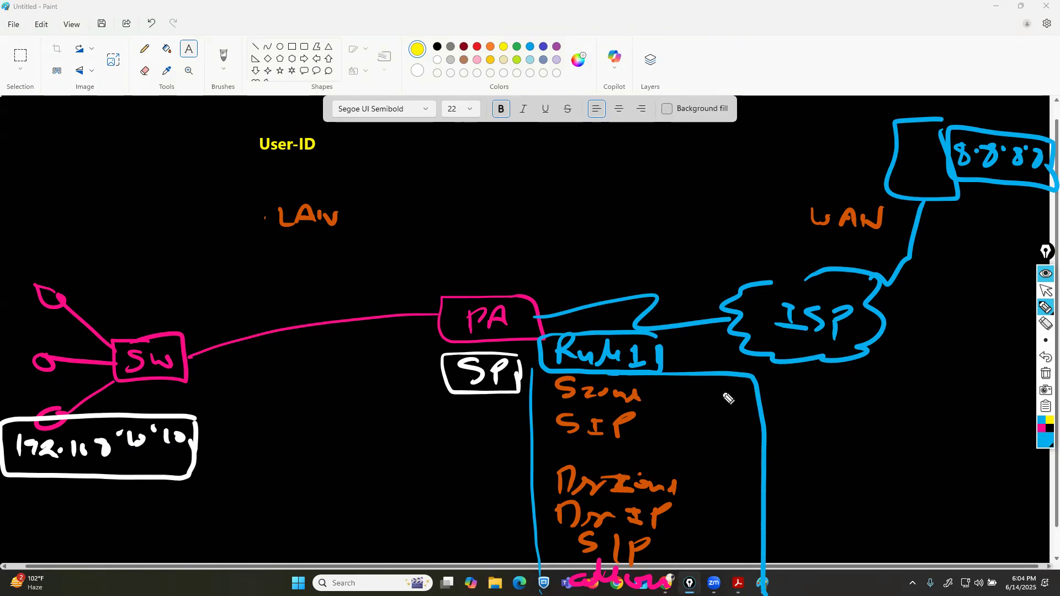
Switch to red, outline Rule 1 and draw an arrow from the IP box through SW, PA and ISP to 8.8.8.8.
click(1043, 439)
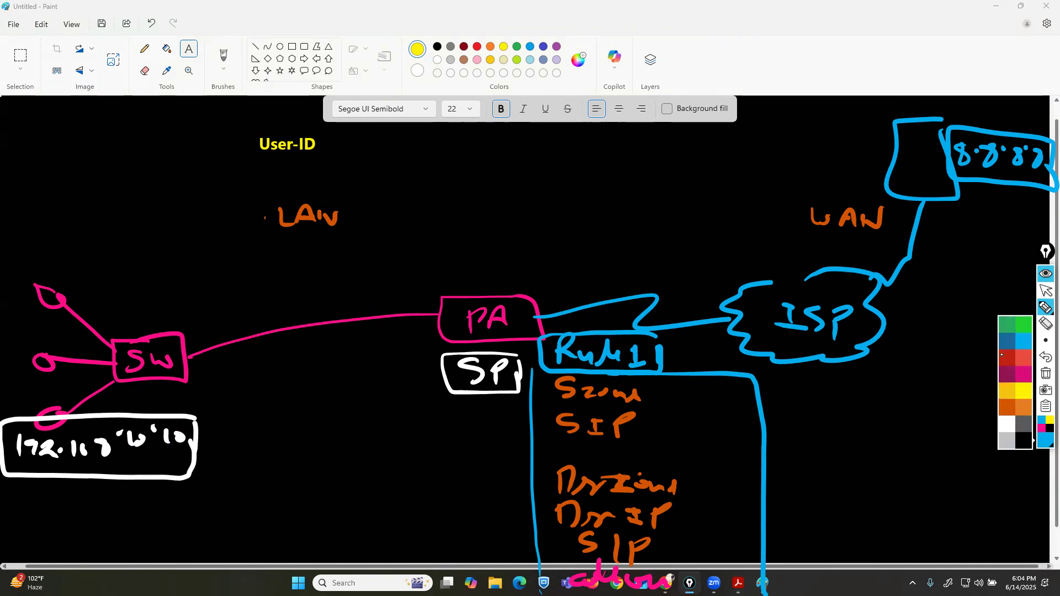
click(1002, 355)
mouse_move(649, 335)
mouse_down()
mouse_move(563, 336)
mouse_move(610, 375)
mouse_move(650, 351)
mouse_move(650, 338)
mouse_up()
mouse_move(80, 458)
mouse_down()
mouse_move(170, 353)
mouse_move(471, 307)
mouse_move(729, 301)
mouse_move(926, 212)
mouse_move(950, 186)
mouse_up()
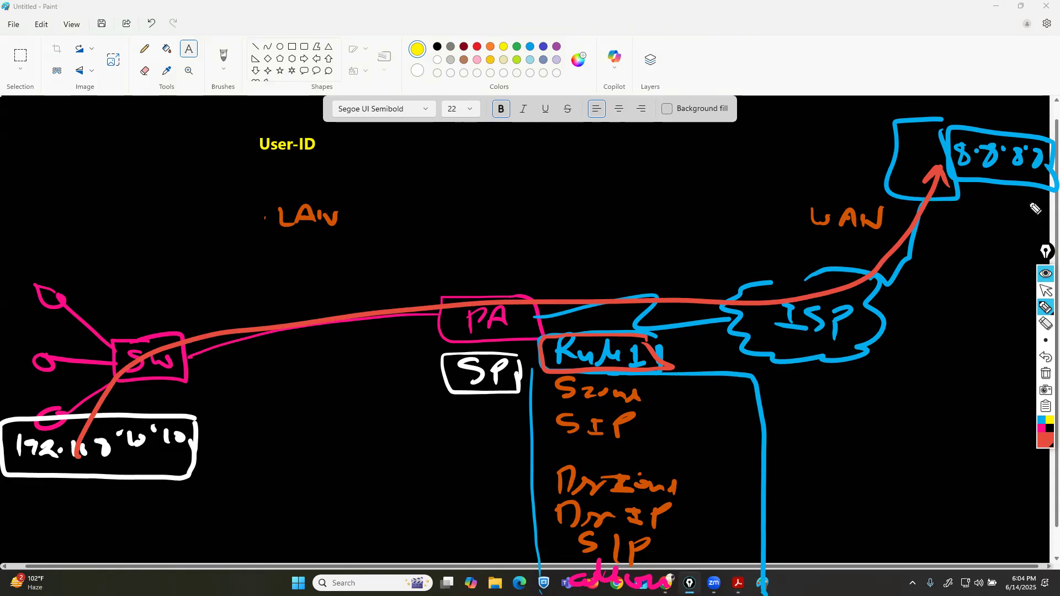
Draw a small red arrow pointing at the Rule 1 label.
click(1046, 291)
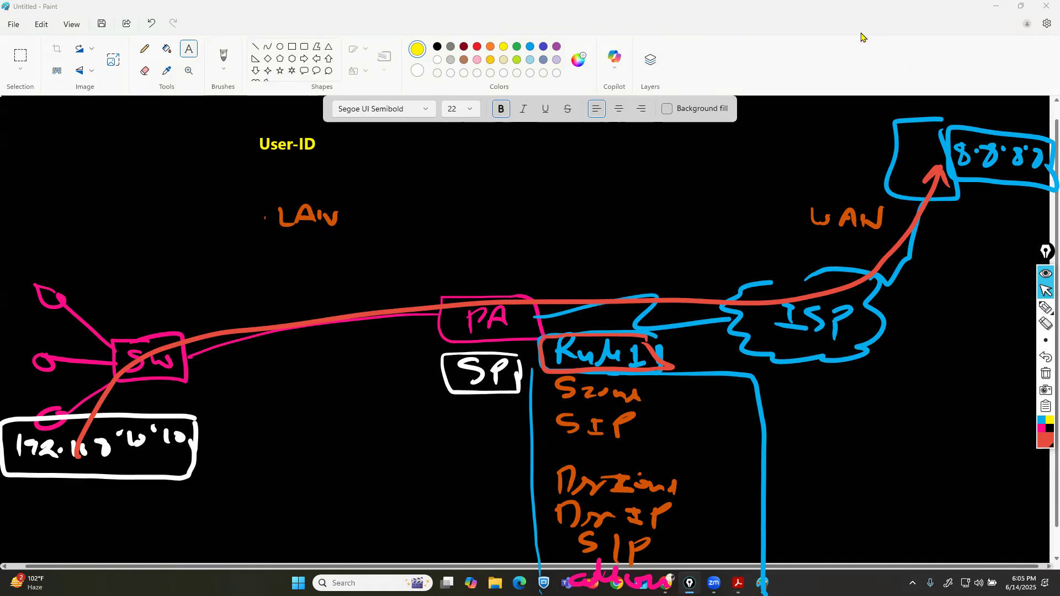
mouse_move(1045, 309)
click(1013, 308)
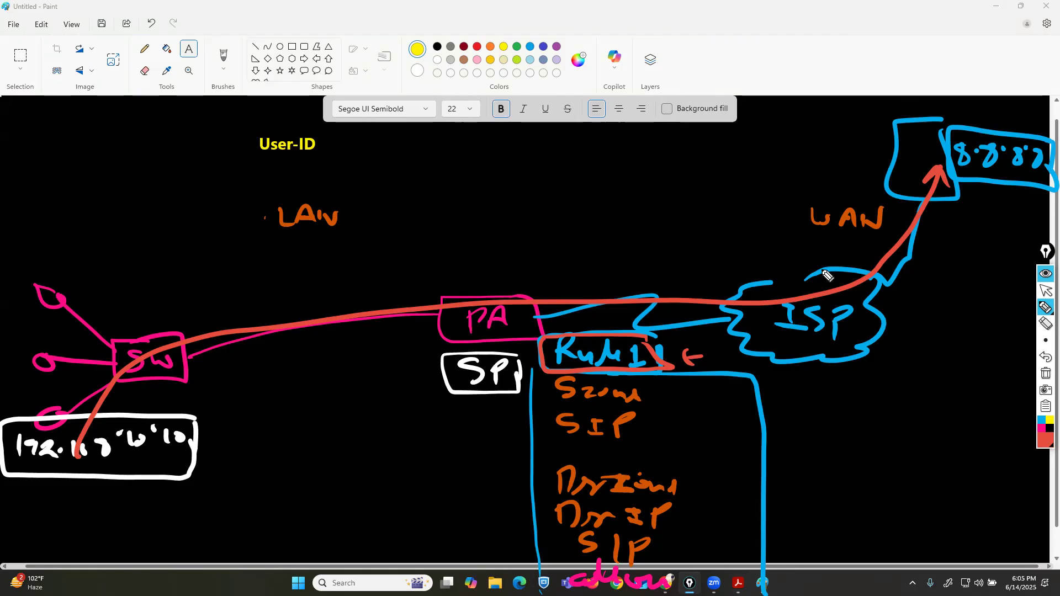
click(1045, 290)
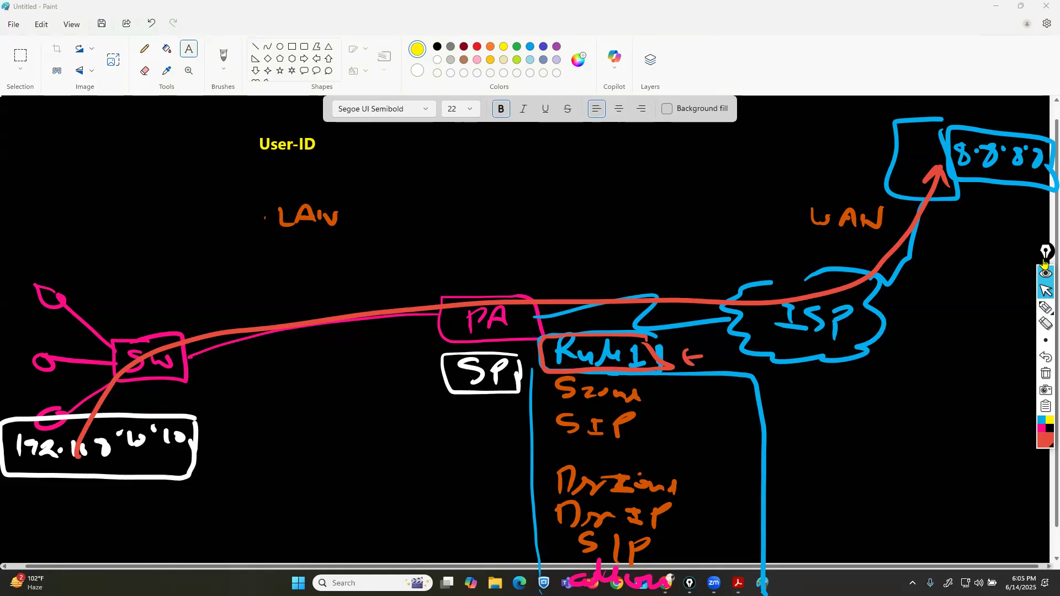
Circle the source IP in red with a pointing arrow and write a boxed Local DataBase label at the top.
drag(1045, 263, 1045, 233)
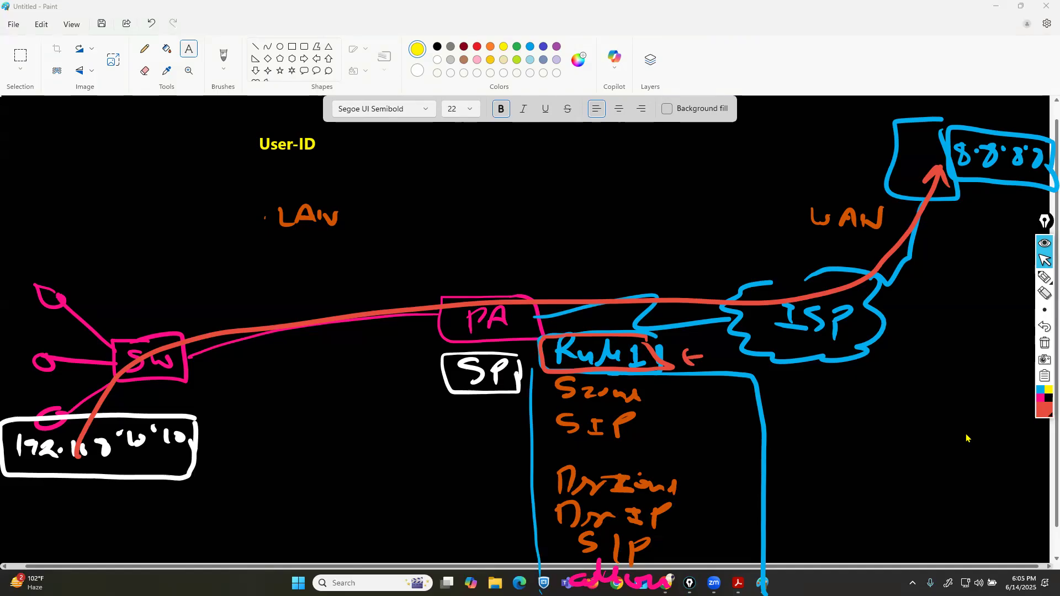
click(1045, 277)
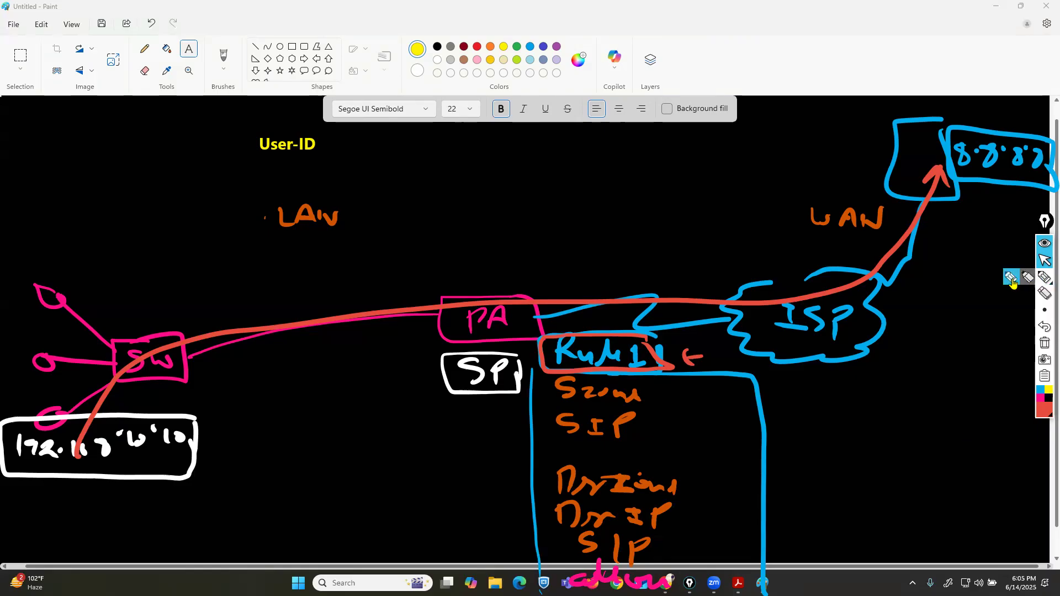
mouse_move(66, 444)
mouse_down()
mouse_move(19, 398)
mouse_move(74, 420)
mouse_up()
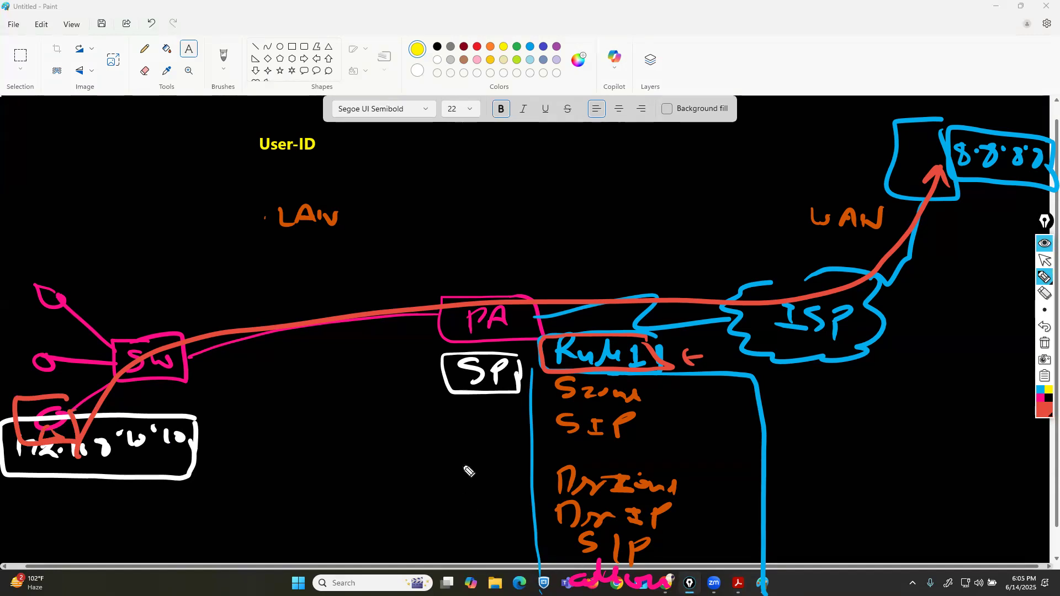
drag(134, 408, 89, 419)
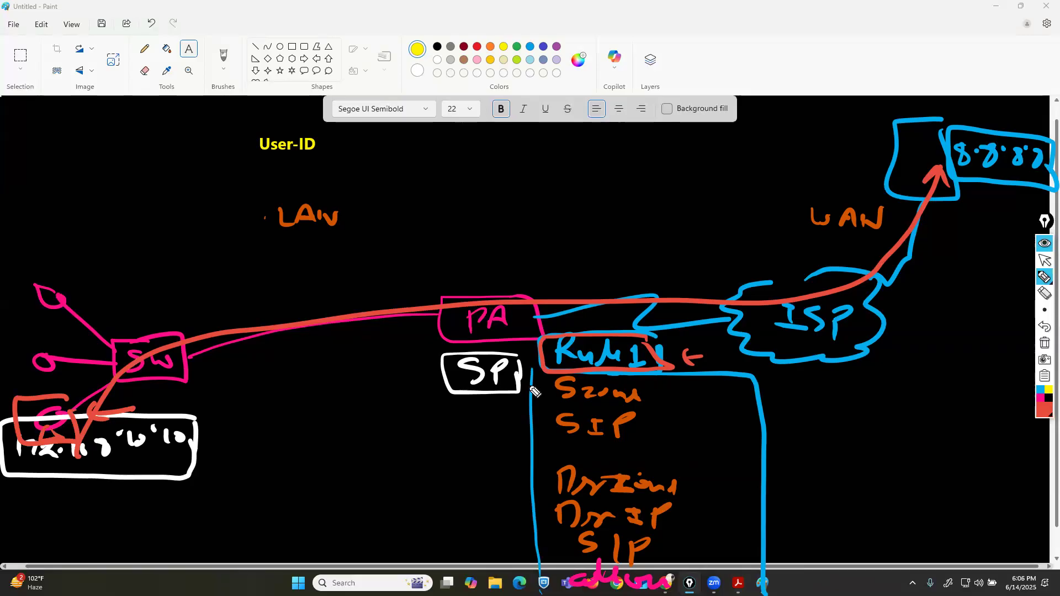
mouse_move(437, 82)
mouse_down()
mouse_move(467, 133)
mouse_move(583, 123)
mouse_move(552, 130)
mouse_move(592, 113)
mouse_move(726, 118)
mouse_move(751, 108)
mouse_move(611, 82)
mouse_move(466, 111)
mouse_move(587, 142)
mouse_move(742, 145)
mouse_move(751, 98)
mouse_up()
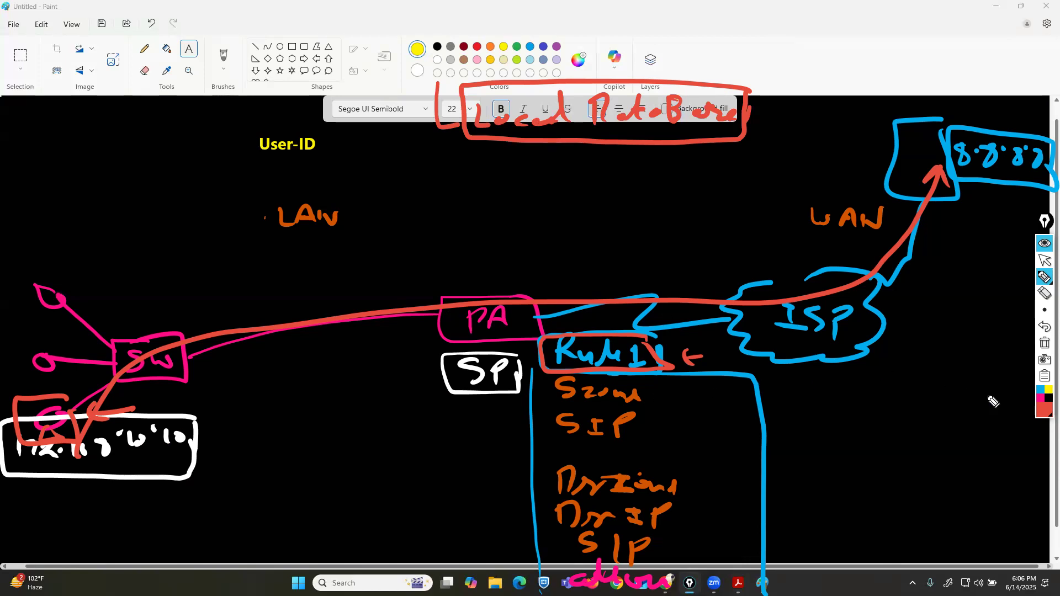
Switch to green and write a boxed Remote Auth label branching below Local DataBase.
click(1047, 411)
click(1023, 296)
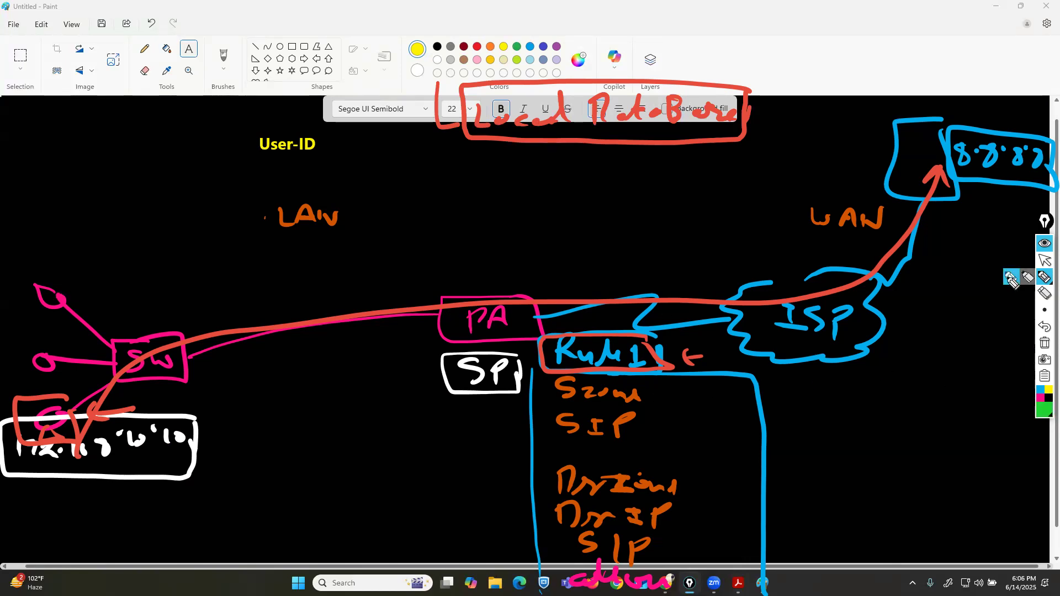
mouse_move(436, 131)
mouse_down()
mouse_move(437, 122)
mouse_move(468, 160)
mouse_move(533, 171)
mouse_move(684, 156)
mouse_move(467, 143)
mouse_move(587, 190)
mouse_move(687, 185)
mouse_move(685, 153)
mouse_up()
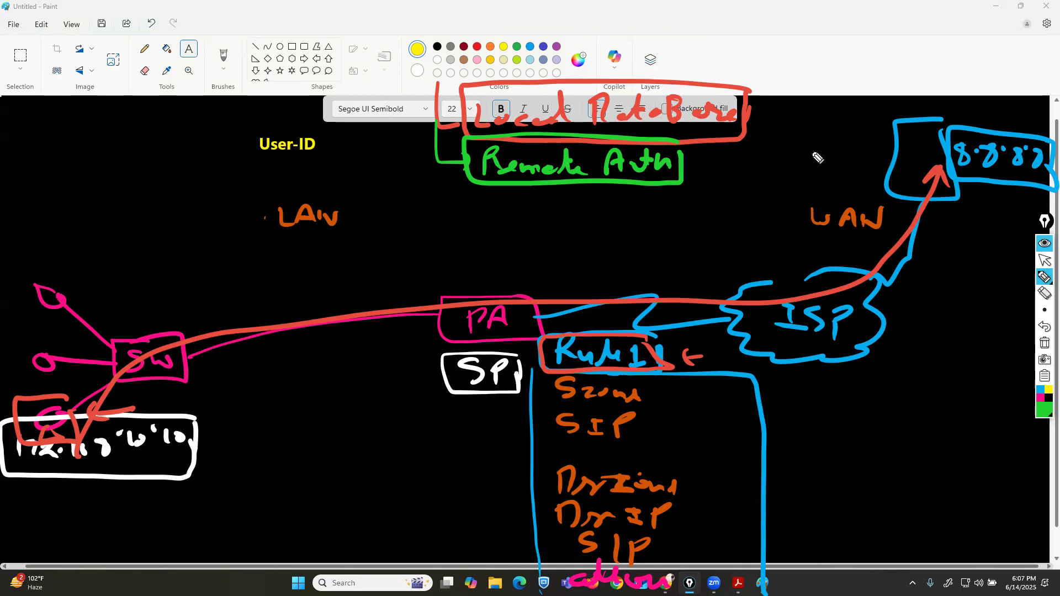
Write RADIUS and TAC in green beneath Remote Auth, linked to it.
mouse_move(468, 177)
mouse_down()
mouse_move(413, 226)
mouse_move(497, 212)
mouse_move(533, 215)
mouse_move(528, 223)
mouse_up()
drag(598, 183, 643, 200)
mouse_move(661, 199)
mouse_down()
mouse_move(663, 222)
mouse_move(671, 198)
mouse_move(694, 223)
mouse_up()
drag(682, 215, 693, 214)
drag(712, 209, 714, 212)
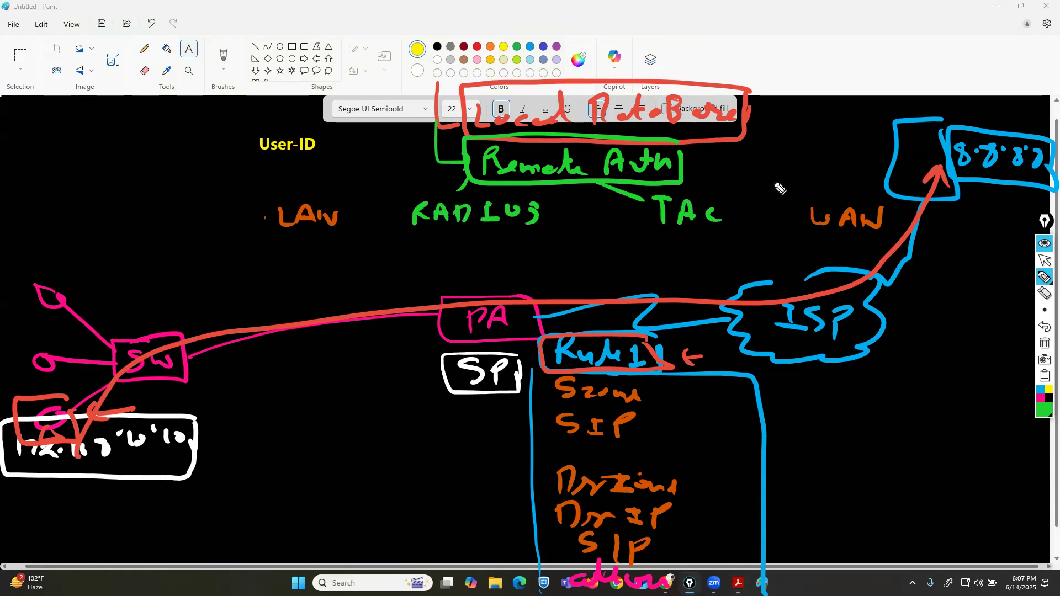
Link Remote Auth to a boxed LDAP label and write ADDS under it in green.
mouse_move(683, 150)
mouse_down()
mouse_move(821, 137)
mouse_move(866, 160)
mouse_up()
drag(864, 123, 762, 163)
mouse_move(884, 148)
mouse_down()
mouse_move(773, 165)
mouse_move(800, 165)
mouse_move(811, 186)
mouse_up()
drag(794, 178, 817, 187)
mouse_move(817, 166)
mouse_down()
mouse_move(819, 186)
mouse_move(859, 186)
mouse_up()
click(865, 169)
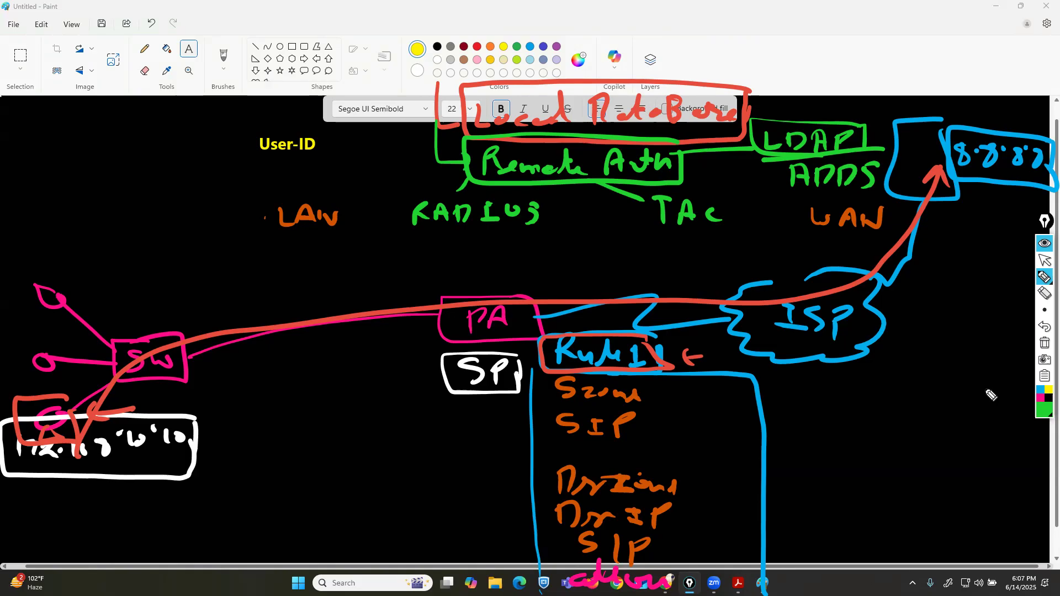
Switch to dark red and box the RADIUS and TAC labels together.
click(1045, 407)
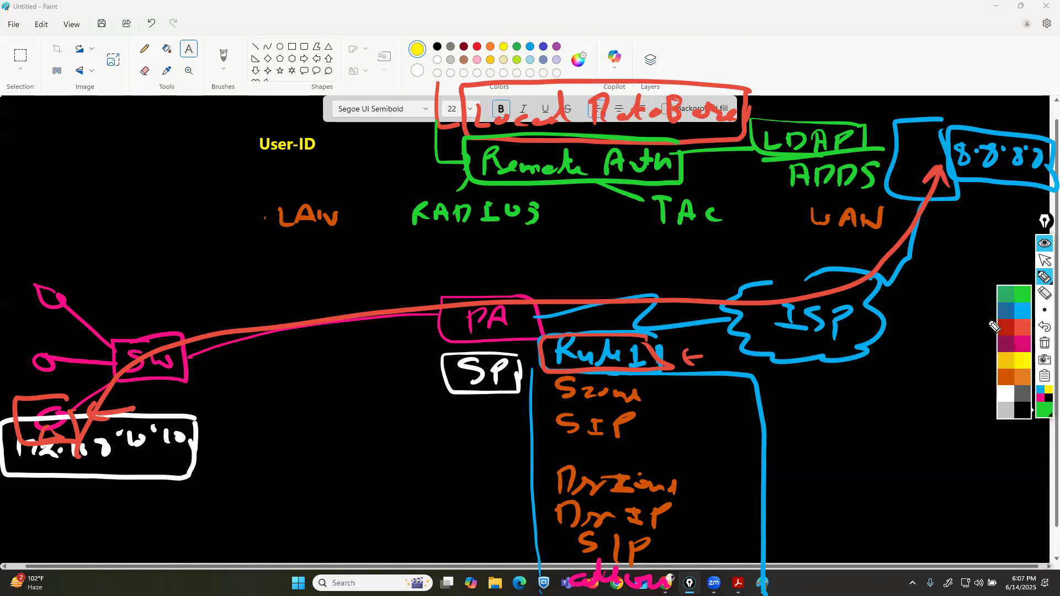
click(994, 327)
mouse_move(390, 236)
mouse_down()
mouse_move(598, 232)
mouse_move(739, 212)
mouse_move(527, 188)
mouse_move(410, 206)
mouse_move(419, 237)
mouse_up()
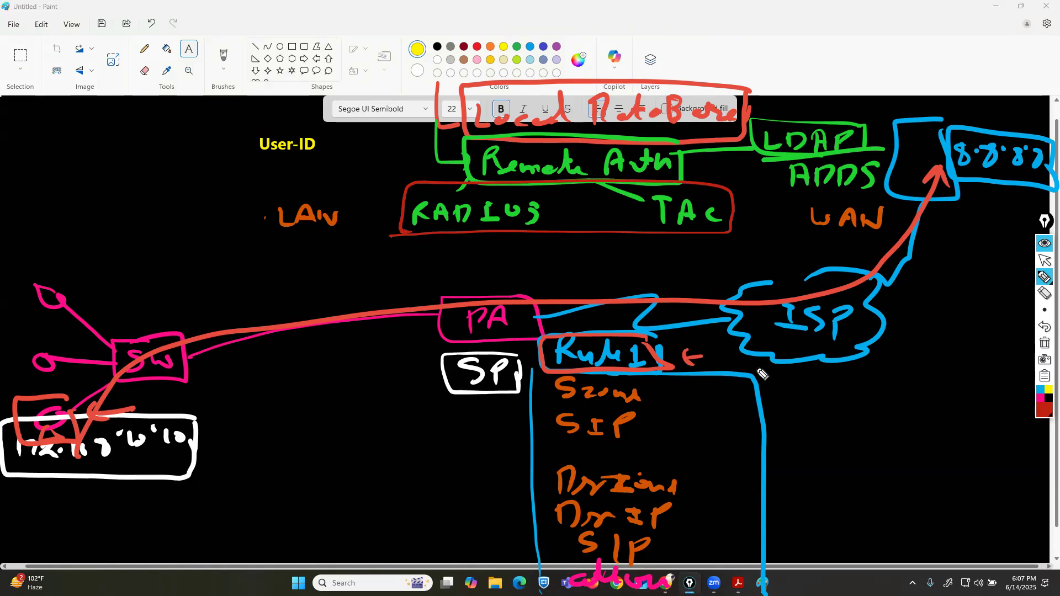
Write a circled ISE at the top, connected by a line to the RADIUS box.
drag(435, 187, 370, 92)
drag(317, 50, 318, 74)
drag(343, 82, 288, 78)
drag(338, 46, 299, 49)
mouse_move(366, 57)
mouse_down()
mouse_move(337, 79)
mouse_move(401, 79)
mouse_move(404, 59)
mouse_move(285, 93)
mouse_move(380, 28)
mouse_up()
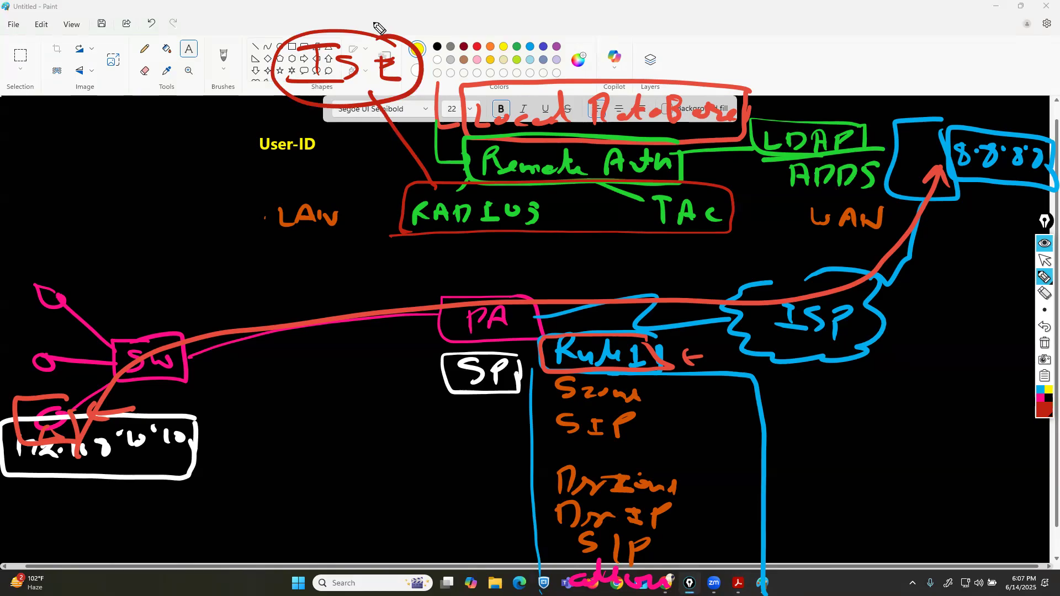
Tick the ADDS label in red and write MCSA at the top right.
drag(758, 151, 742, 158)
drag(786, 182, 771, 179)
drag(783, 52, 826, 62)
drag(841, 53, 830, 65)
mouse_move(859, 65)
mouse_down()
mouse_move(871, 45)
mouse_move(877, 66)
mouse_up()
drag(861, 56, 875, 55)
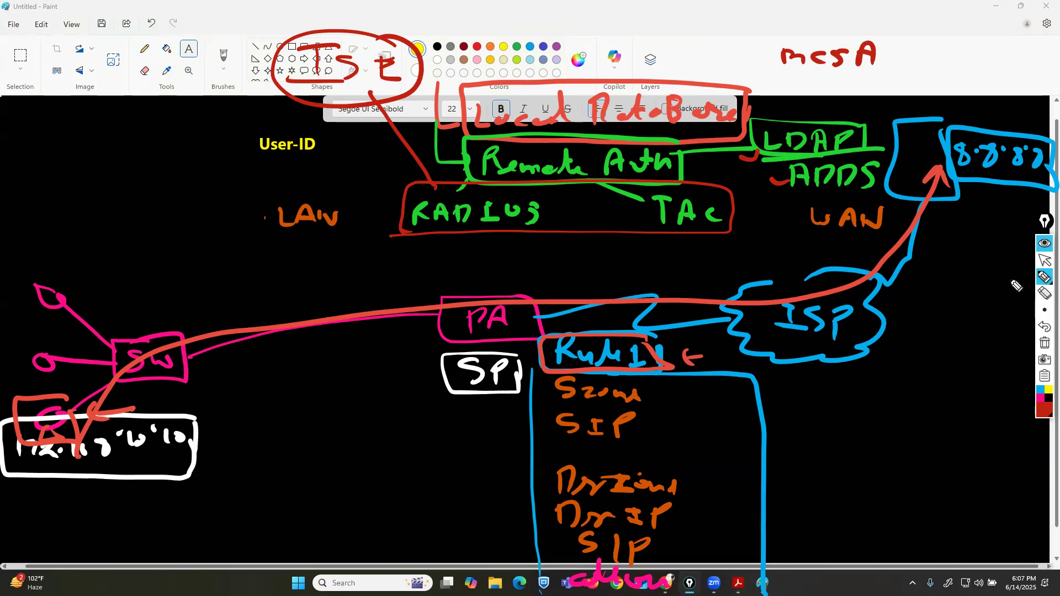
Write MCSE under MCSA, box both labels, and tick the LDAP label.
mouse_move(779, 95)
mouse_down()
mouse_move(797, 83)
mouse_move(812, 95)
mouse_up()
drag(828, 81, 820, 94)
mouse_move(843, 78)
mouse_down()
mouse_move(833, 95)
mouse_move(874, 98)
mouse_move(764, 39)
mouse_move(893, 107)
mouse_up()
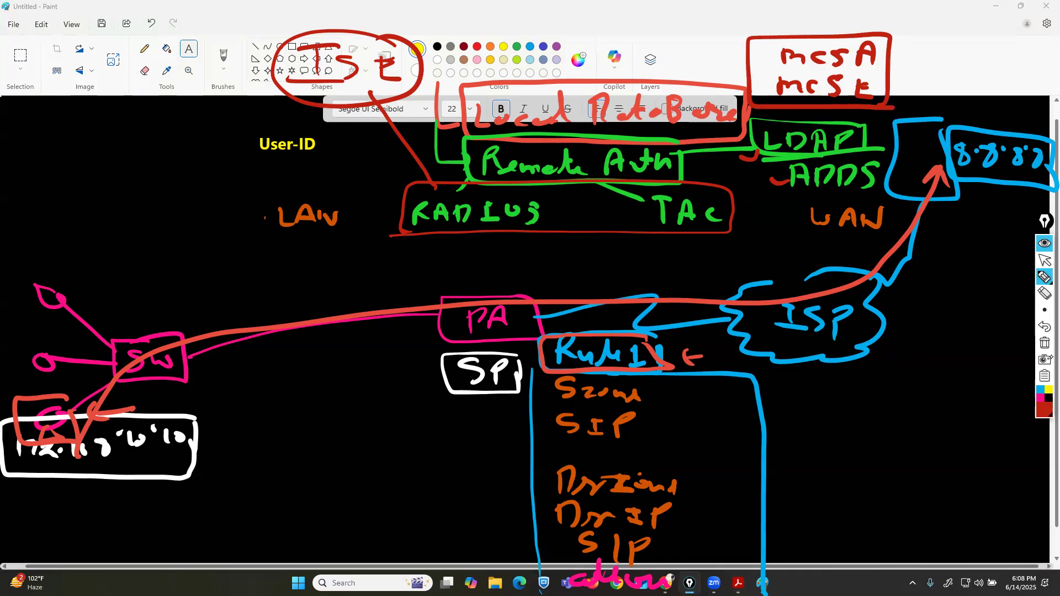
mouse_move(862, 137)
mouse_down()
mouse_move(886, 132)
mouse_move(901, 162)
mouse_up()
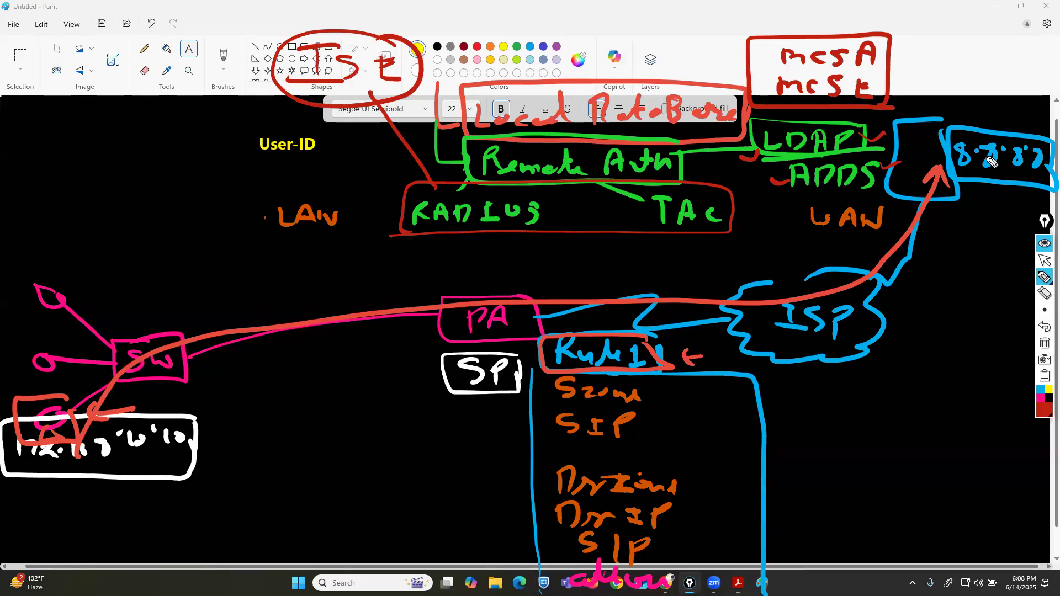
Switch to yellow, draw a square at the top left, and circle the ADDS label beside LDAP.
click(1042, 408)
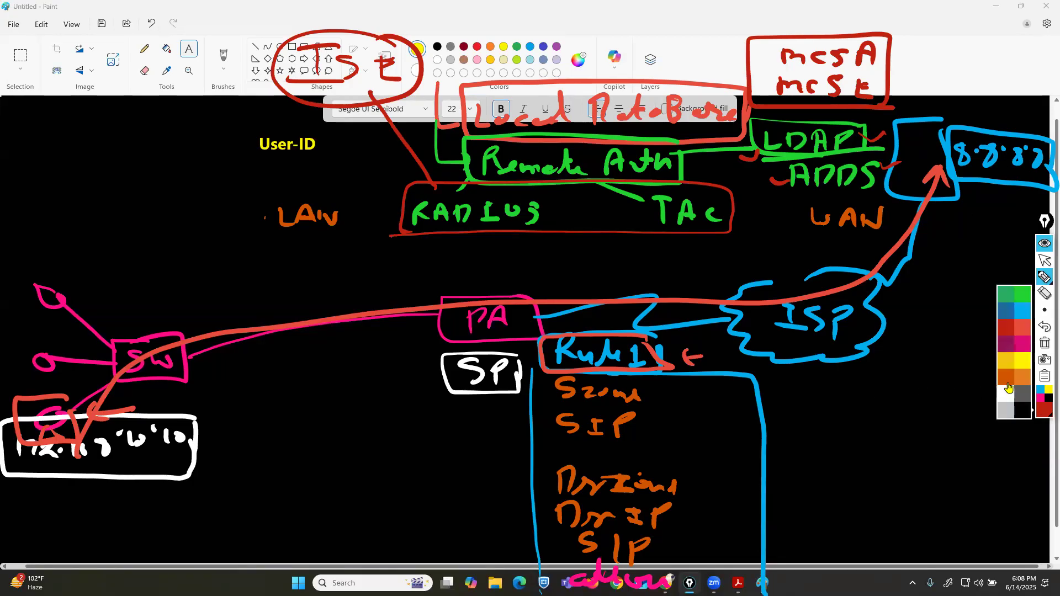
click(1009, 365)
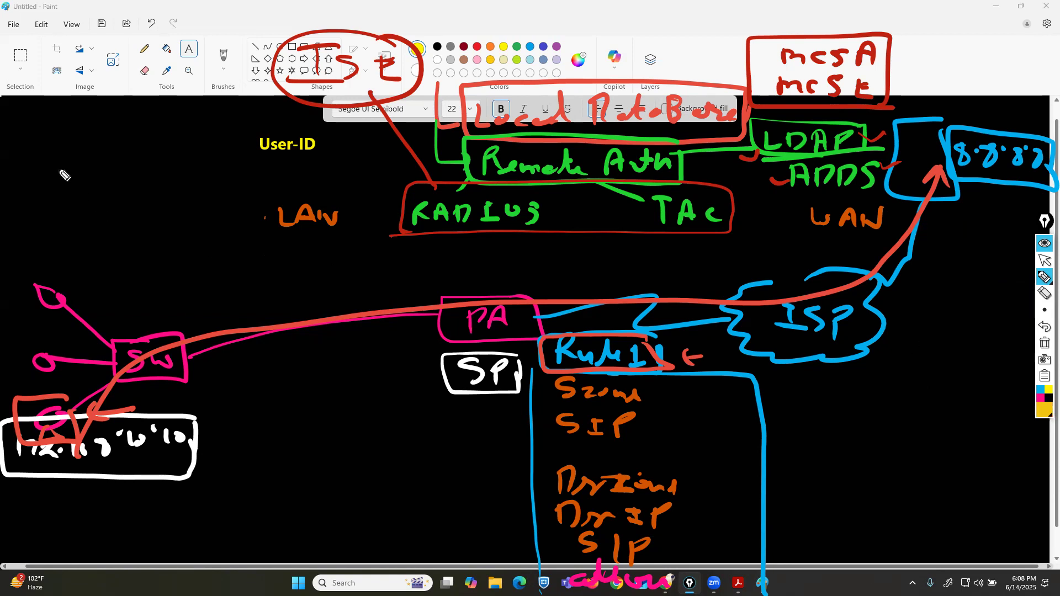
mouse_move(75, 118)
mouse_down()
mouse_move(29, 121)
mouse_move(68, 194)
mouse_move(100, 124)
mouse_move(69, 118)
mouse_up()
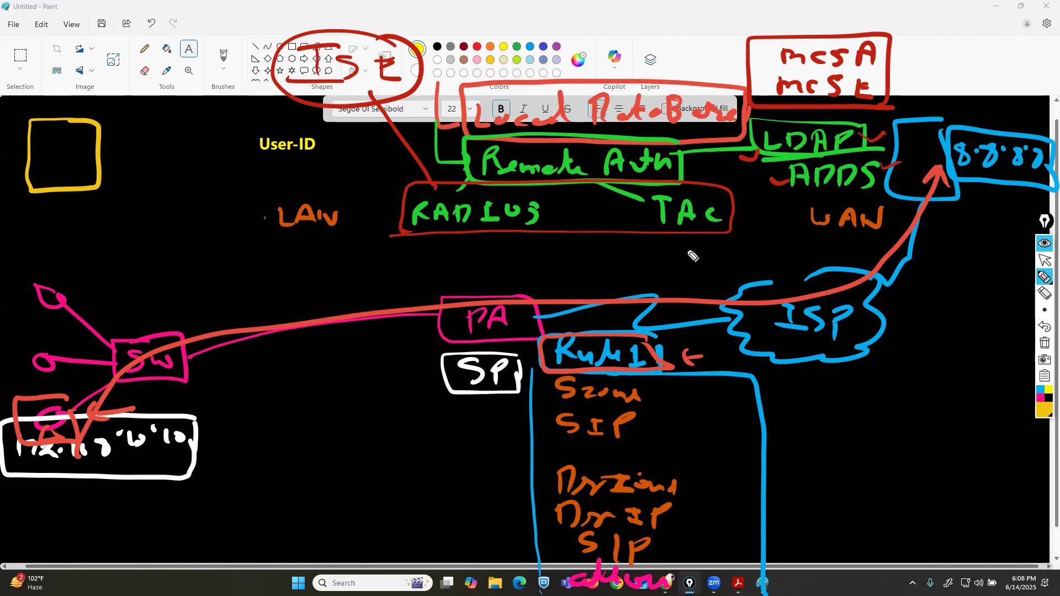
mouse_move(876, 154)
mouse_down()
mouse_move(779, 196)
mouse_move(875, 162)
mouse_up()
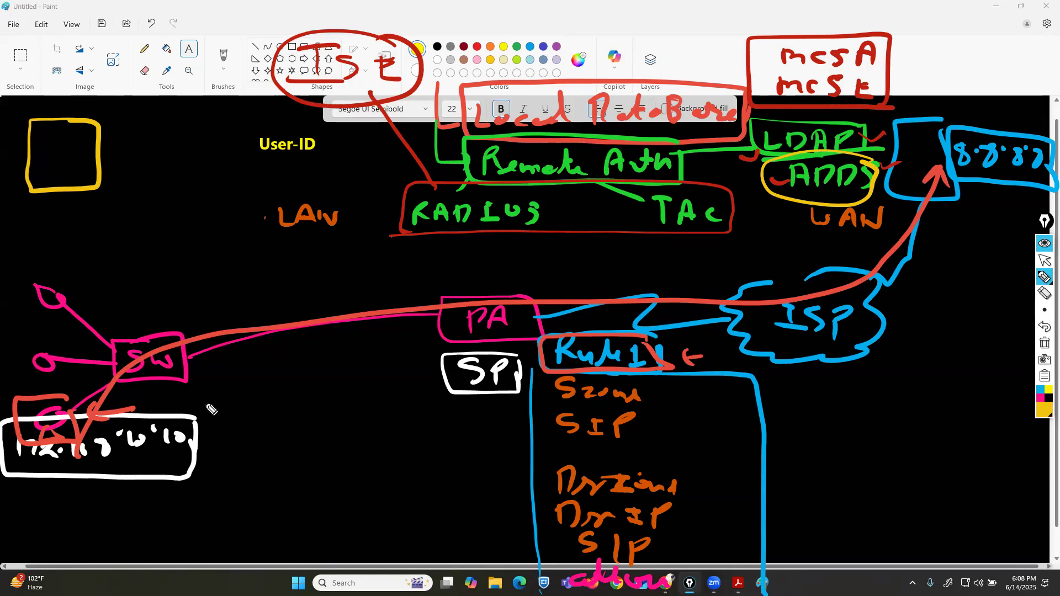
Connect the yellow square to the SW switch with a line and write ADDS beside it.
drag(84, 182, 175, 335)
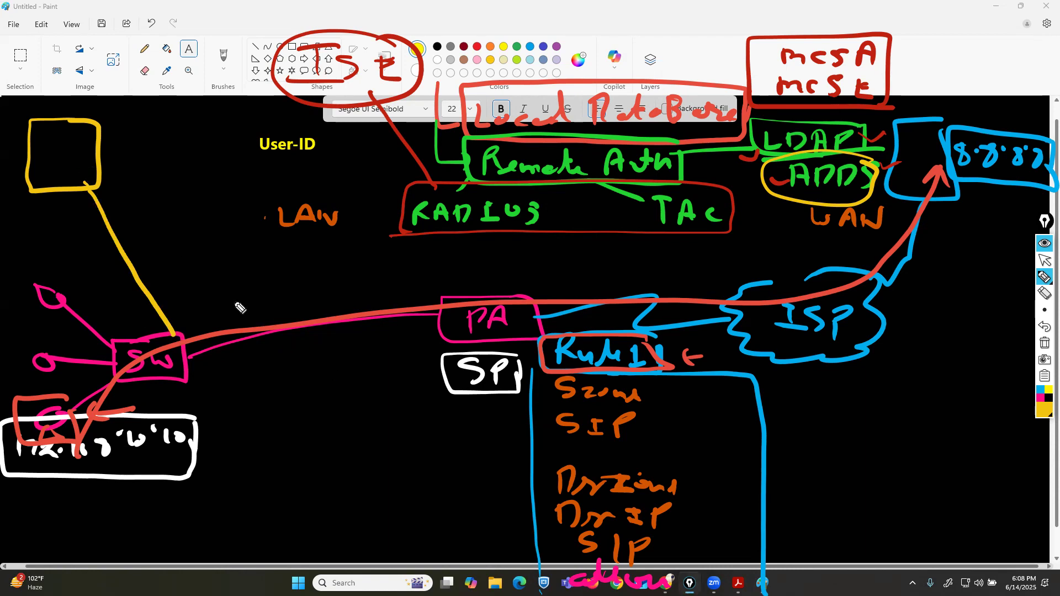
drag(115, 155, 144, 154)
drag(167, 136, 170, 155)
drag(211, 130, 191, 154)
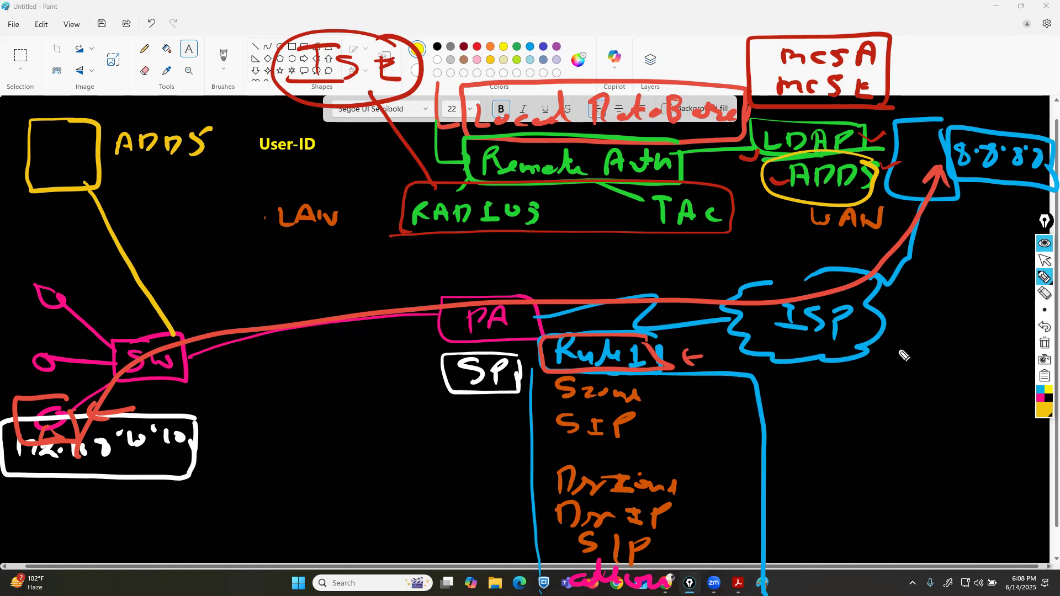
Switch to red, draw a double-headed arrow between the ADDS square and PA, and add a downward arrow at the top-left corner.
click(1042, 414)
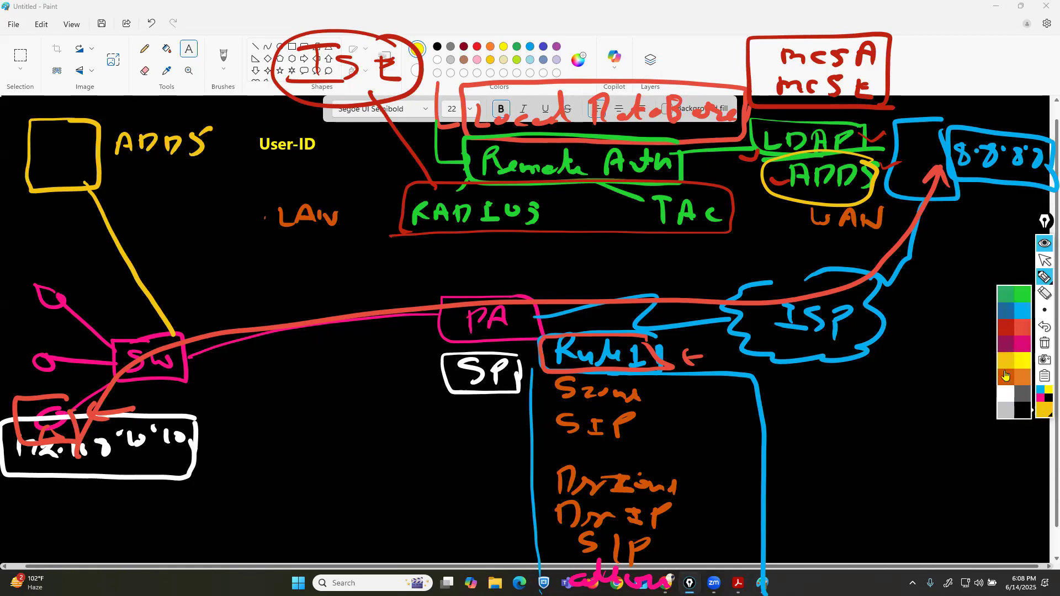
click(1022, 332)
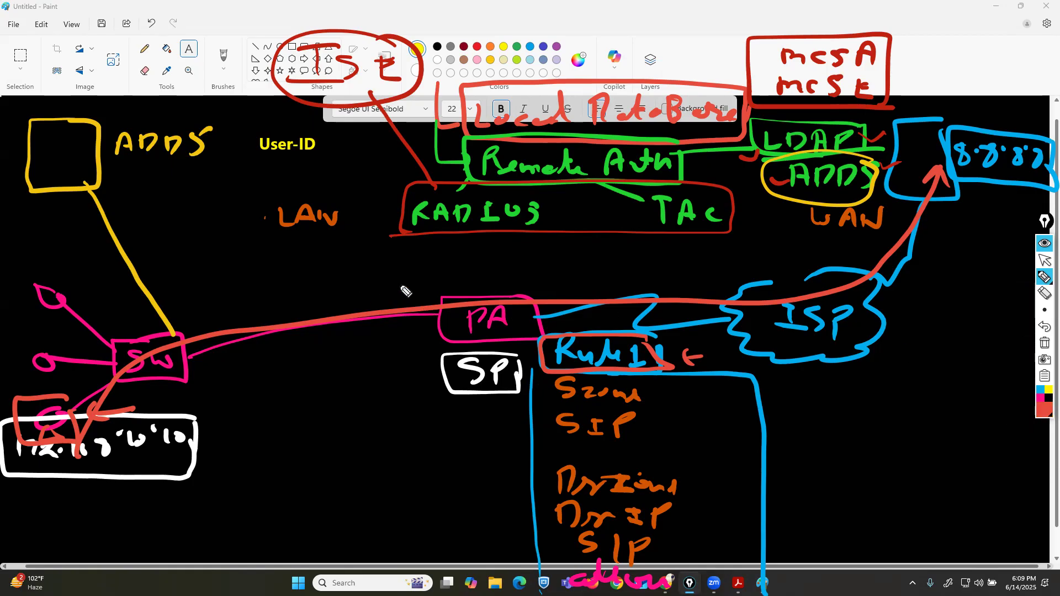
mouse_move(428, 296)
mouse_down()
mouse_move(111, 179)
mouse_move(128, 181)
mouse_up()
mouse_move(366, 263)
mouse_down()
mouse_move(427, 298)
mouse_move(403, 301)
mouse_up()
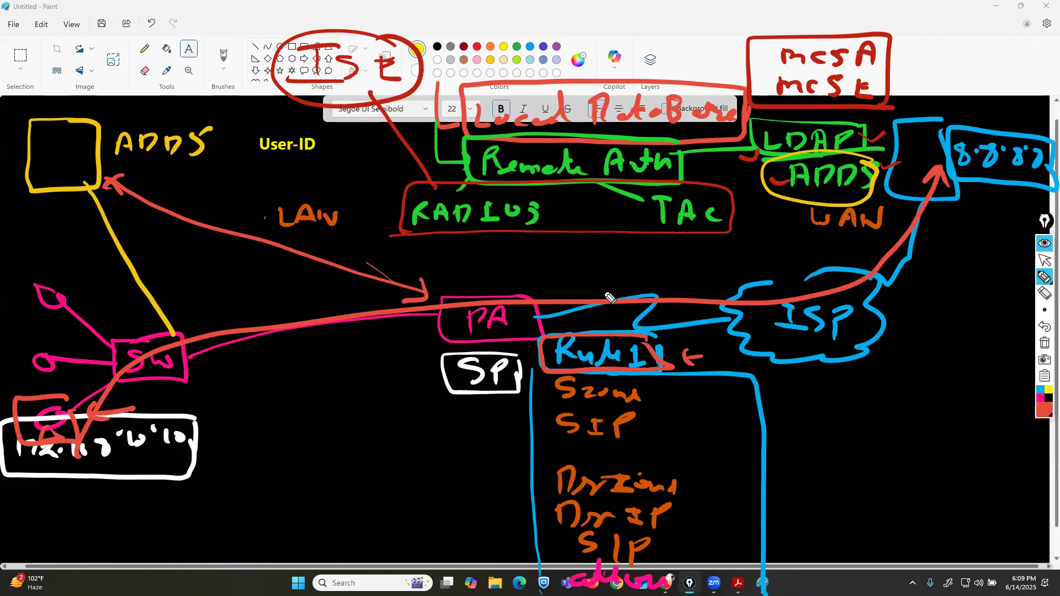
mouse_move(743, 95)
mouse_down()
mouse_move(635, 62)
mouse_move(476, 120)
mouse_move(669, 152)
mouse_move(755, 117)
mouse_up()
mouse_move(52, 39)
mouse_down()
mouse_move(56, 96)
mouse_move(71, 93)
mouse_up()
Switch to green, write abc.com in a box under the ADDS square, and redraw the top-left arrow in green.
click(1043, 412)
click(1023, 302)
mouse_move(56, 243)
mouse_down()
mouse_move(61, 226)
mouse_move(83, 240)
mouse_move(175, 236)
mouse_move(82, 215)
mouse_move(87, 261)
mouse_move(178, 262)
mouse_move(172, 238)
mouse_up()
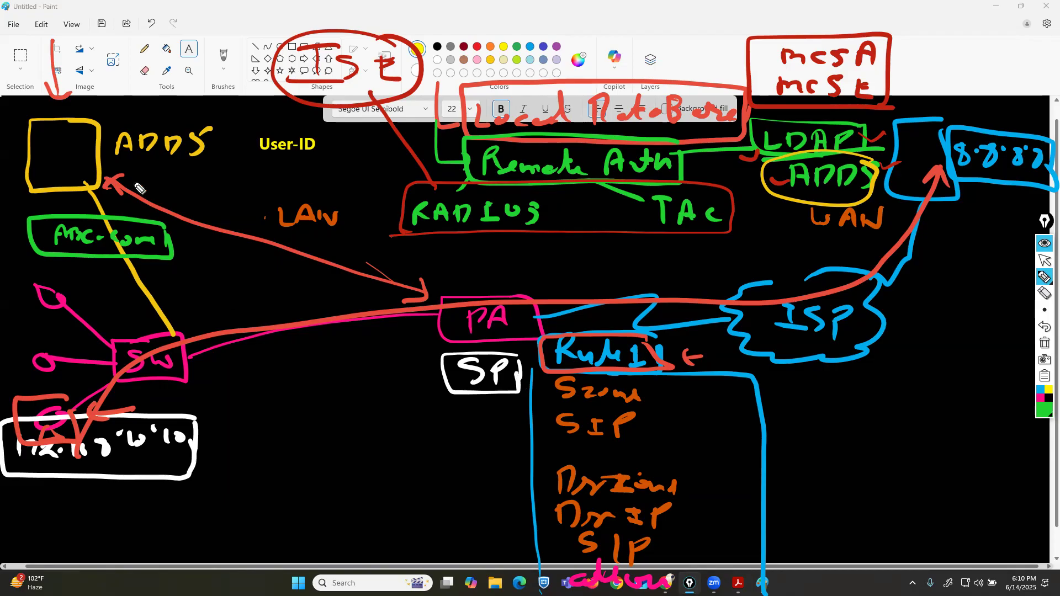
mouse_move(58, 8)
mouse_down()
mouse_move(60, 102)
mouse_move(95, 83)
mouse_up()
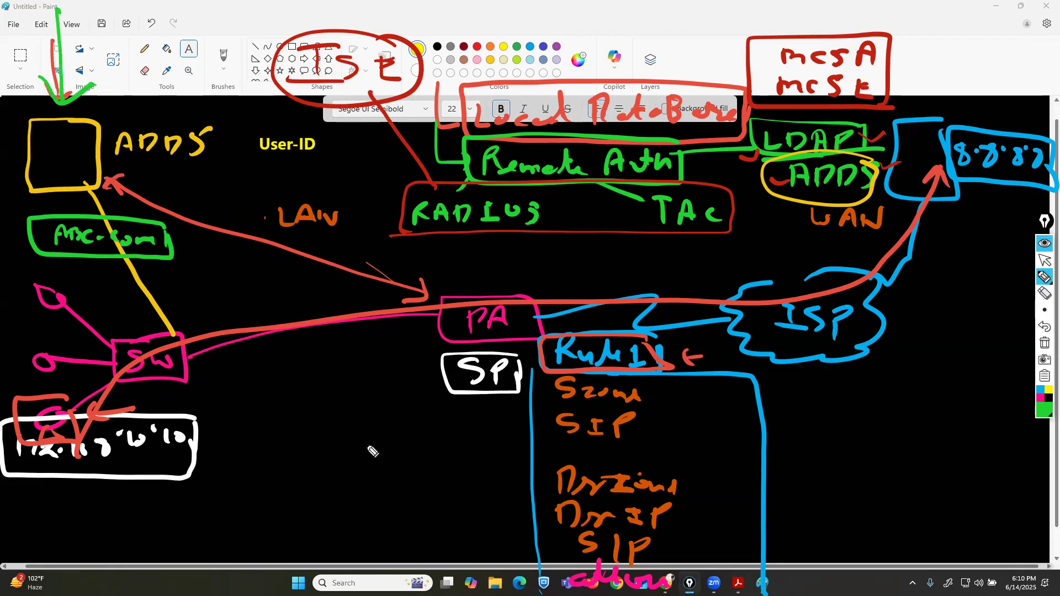
Mark the three user hosts on the left with green circles and short dashes beside them.
mouse_move(36, 301)
mouse_down()
mouse_move(37, 318)
mouse_move(56, 310)
mouse_up()
drag(40, 368, 55, 377)
mouse_move(53, 426)
mouse_down()
mouse_move(46, 441)
mouse_move(68, 440)
mouse_up()
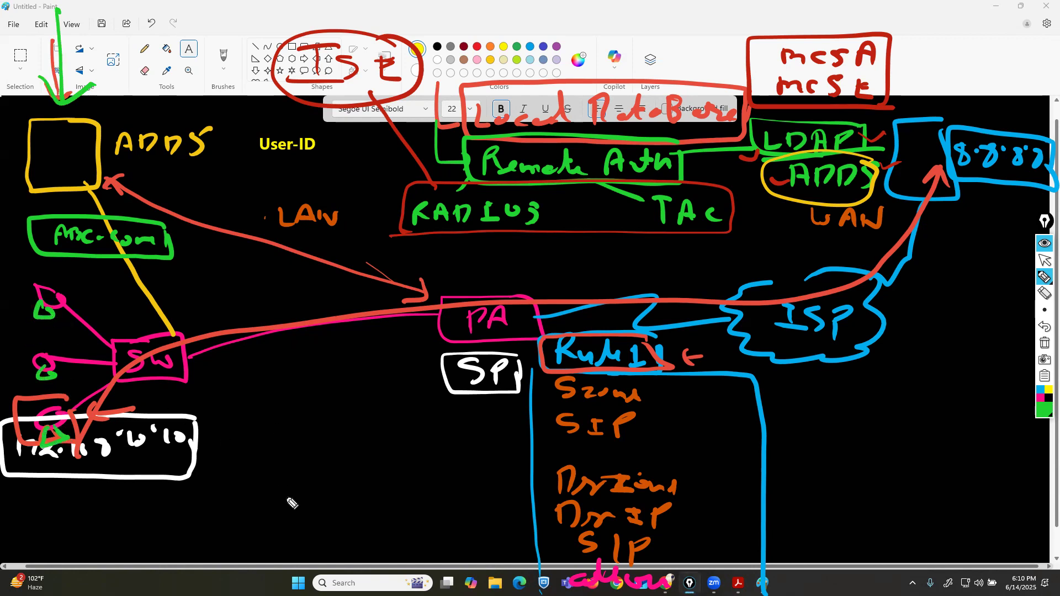
drag(19, 299, 4, 304)
drag(25, 363, 10, 367)
drag(34, 425, 23, 428)
Circle the abc.com box in green and add small green marks at PA's entry and beside the ADDS square.
mouse_move(149, 219)
mouse_down()
mouse_move(89, 210)
mouse_move(56, 264)
mouse_move(164, 231)
mouse_up()
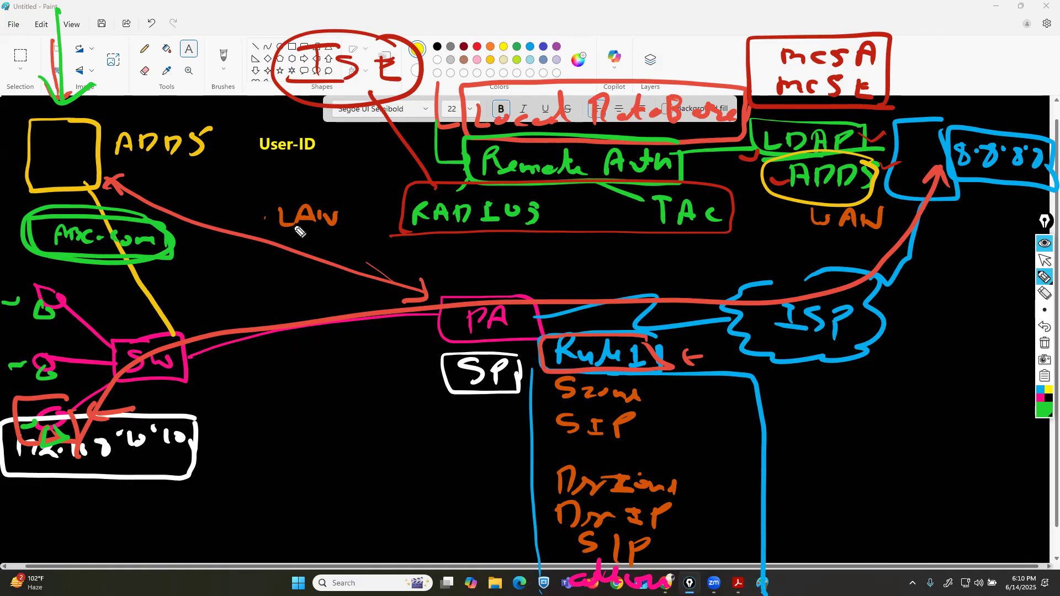
drag(413, 270, 405, 301)
mouse_move(126, 172)
mouse_down()
mouse_move(112, 178)
mouse_move(123, 197)
mouse_up()
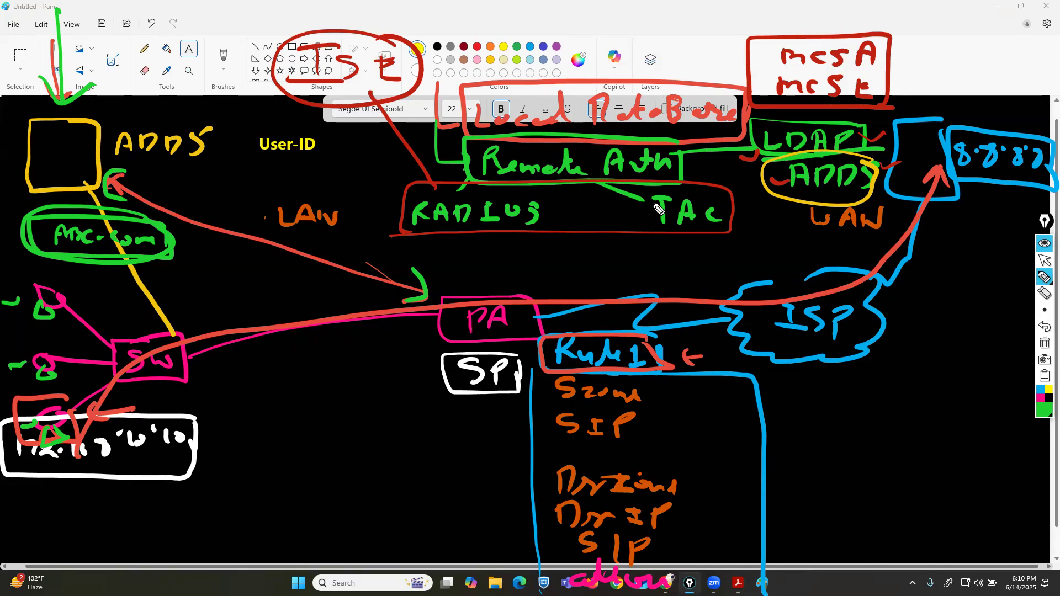
Switch to white, add dashes after Szone and SIP in the rule, and write Sun with an arrow below them.
click(1046, 411)
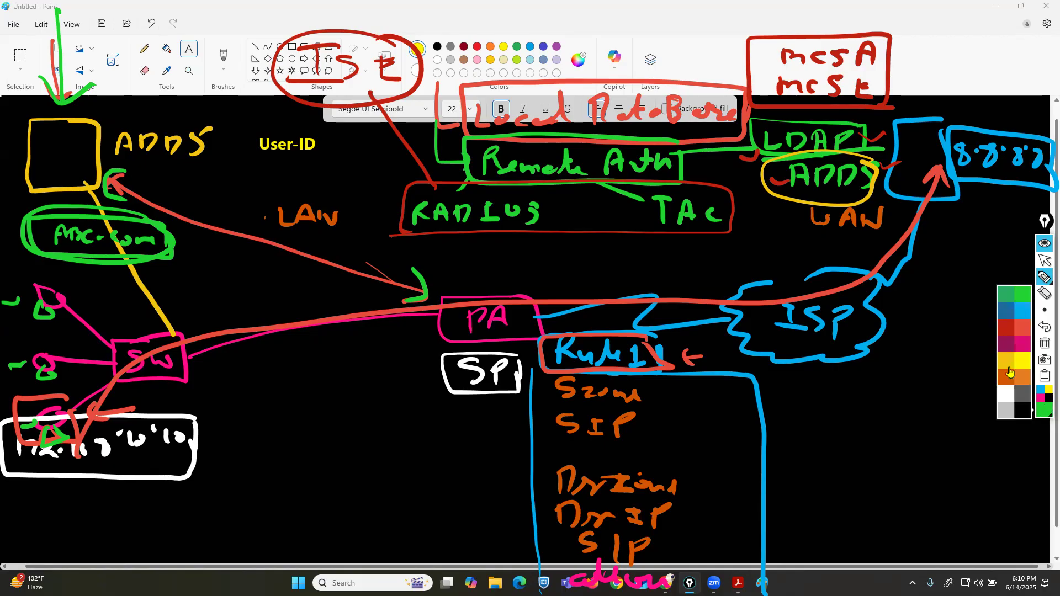
click(1002, 392)
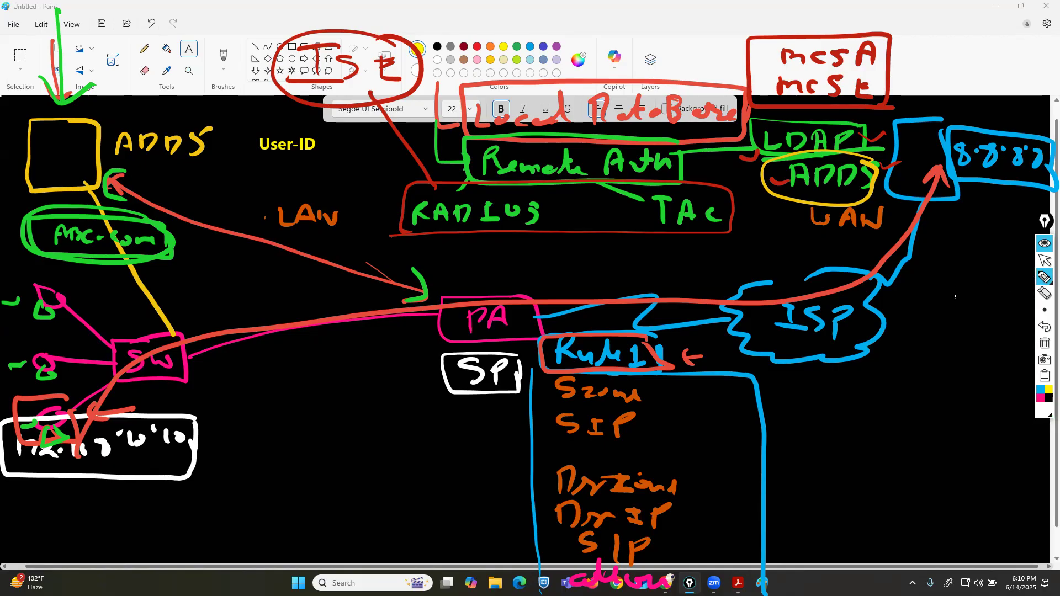
mouse_move(654, 393)
mouse_down()
mouse_move(666, 393)
mouse_move(662, 418)
mouse_up()
mouse_move(564, 438)
mouse_down()
mouse_move(577, 440)
mouse_move(561, 463)
mouse_move(673, 455)
mouse_up()
drag(661, 446, 669, 465)
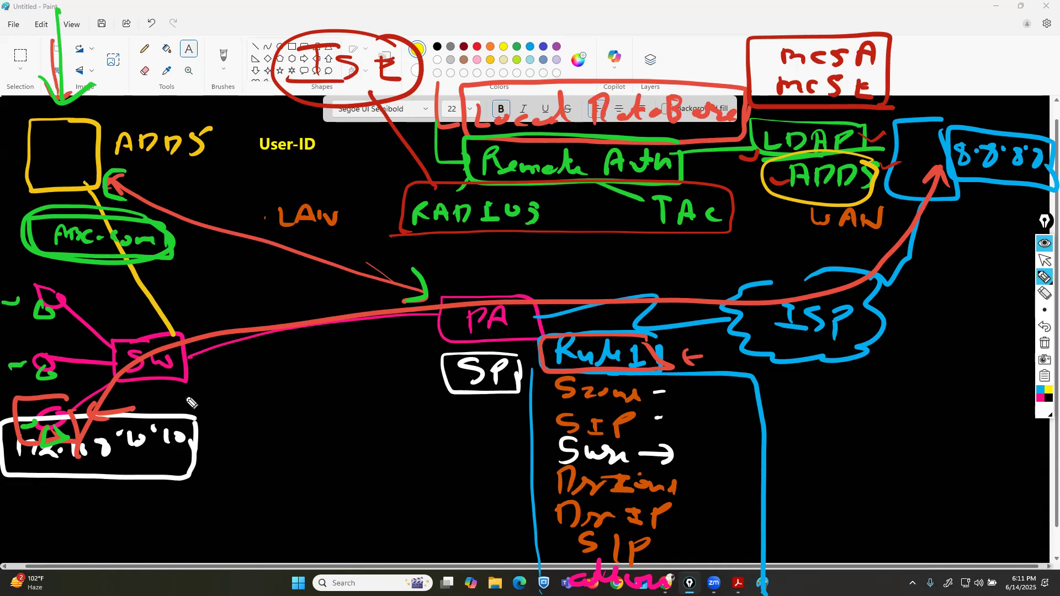
Outline the PC in white and draw a white path from it through PA to the 8.8.8.8 box.
mouse_move(65, 397)
mouse_down()
mouse_move(25, 403)
mouse_move(75, 426)
mouse_move(62, 413)
mouse_up()
mouse_move(49, 443)
mouse_down()
mouse_move(36, 476)
mouse_move(60, 455)
mouse_up()
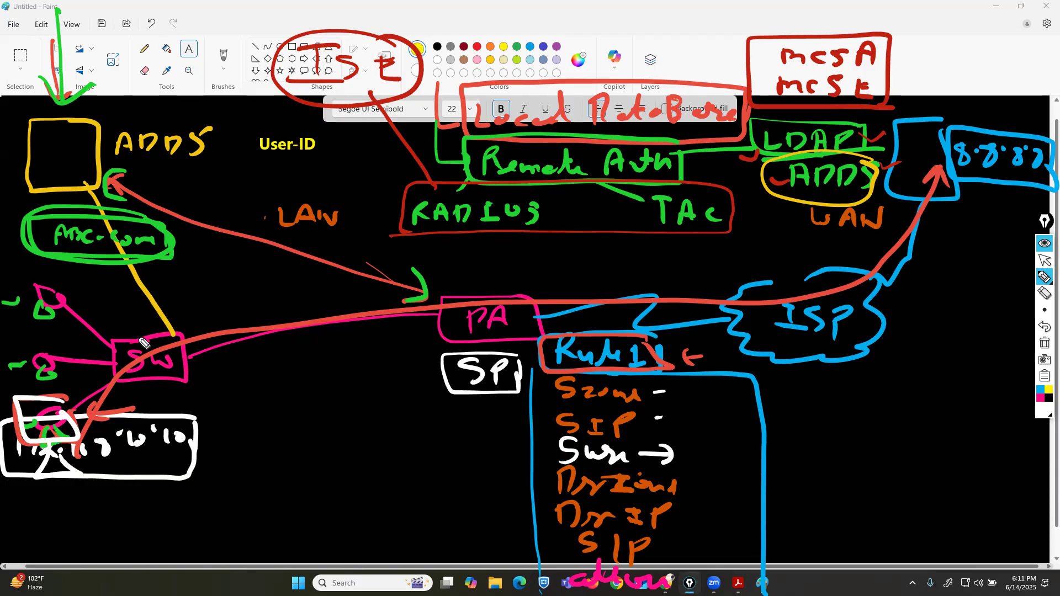
mouse_move(84, 403)
mouse_down()
mouse_move(151, 345)
mouse_move(360, 287)
mouse_move(436, 298)
mouse_move(426, 305)
mouse_up()
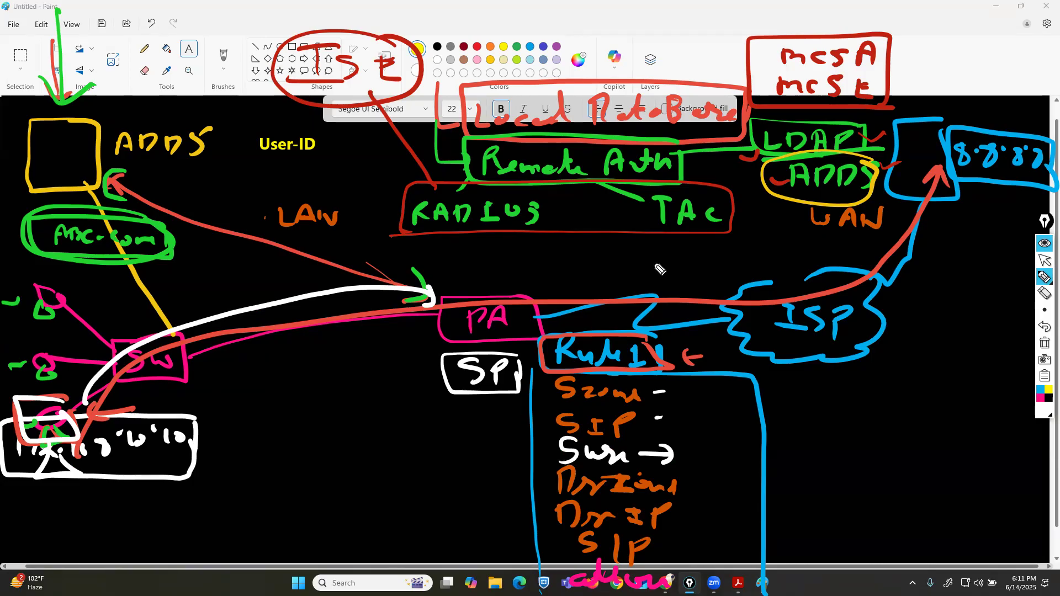
mouse_move(447, 294)
mouse_down()
mouse_move(649, 288)
mouse_move(939, 207)
mouse_move(939, 225)
mouse_up()
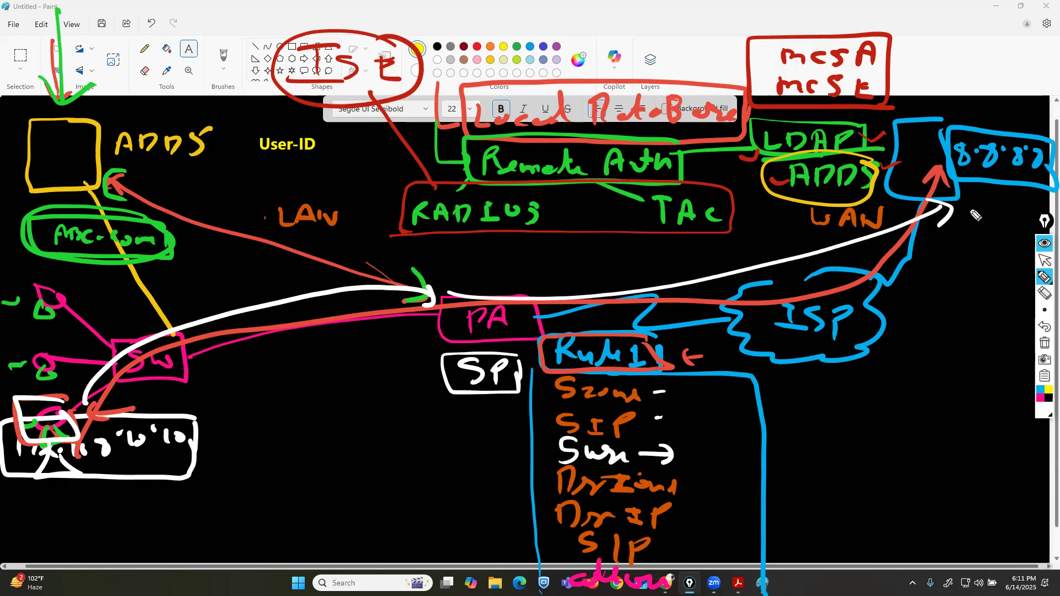
Erase the white path between the PC, PA and the 8.8.8.8 box.
click(1045, 294)
drag(809, 251, 796, 269)
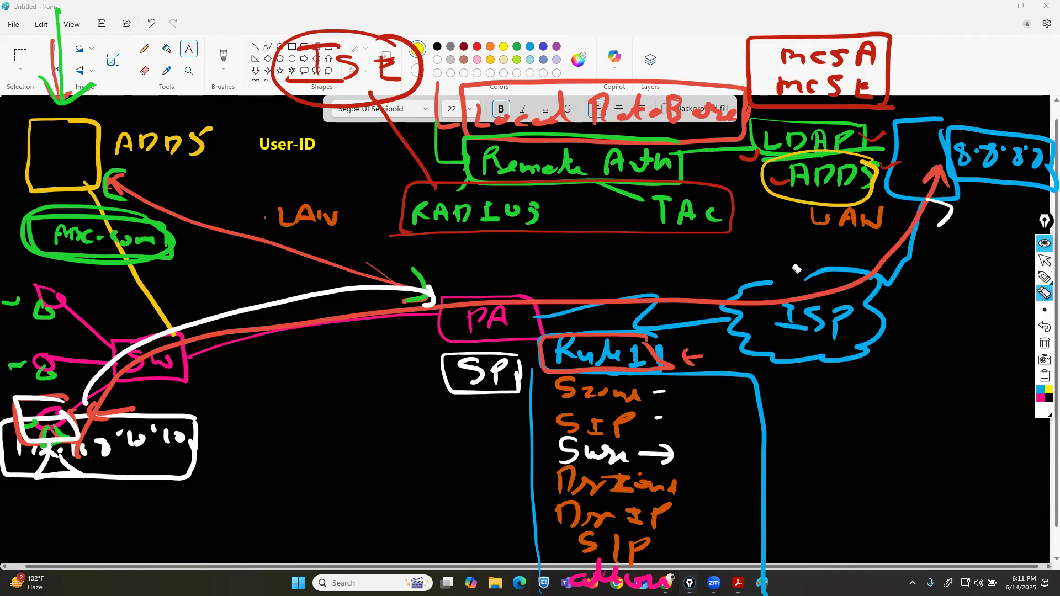
click(326, 303)
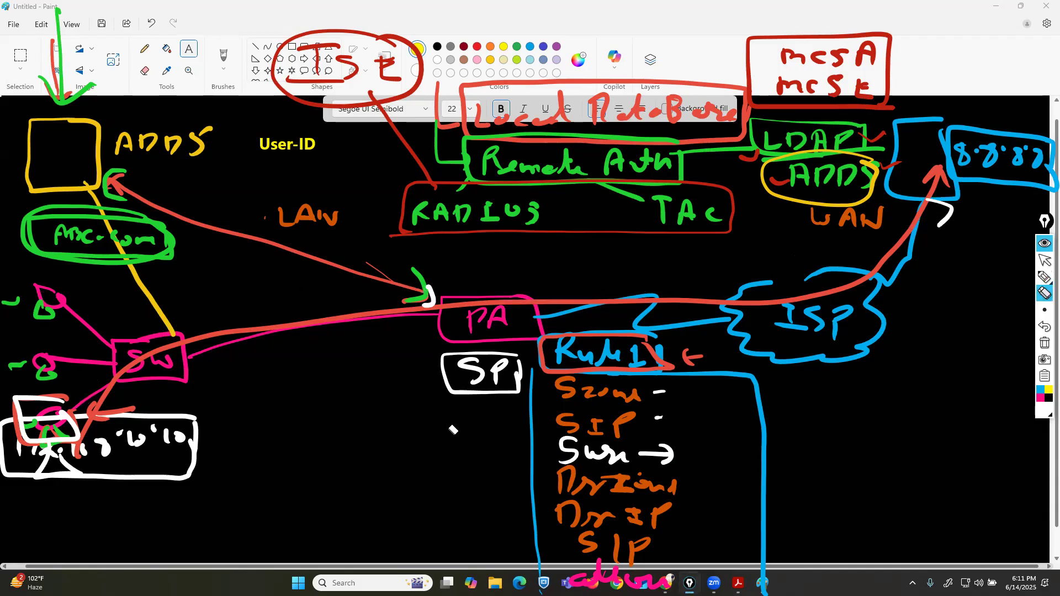
Switch to orange and draw three more user hosts connected by lines to the SW switch.
click(1044, 415)
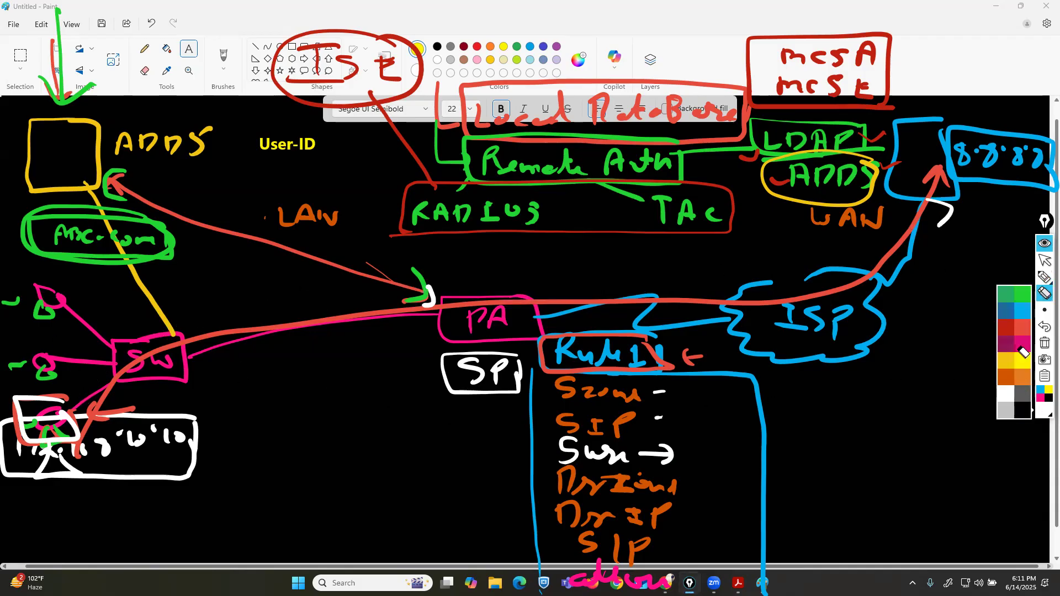
click(1023, 377)
click(1044, 277)
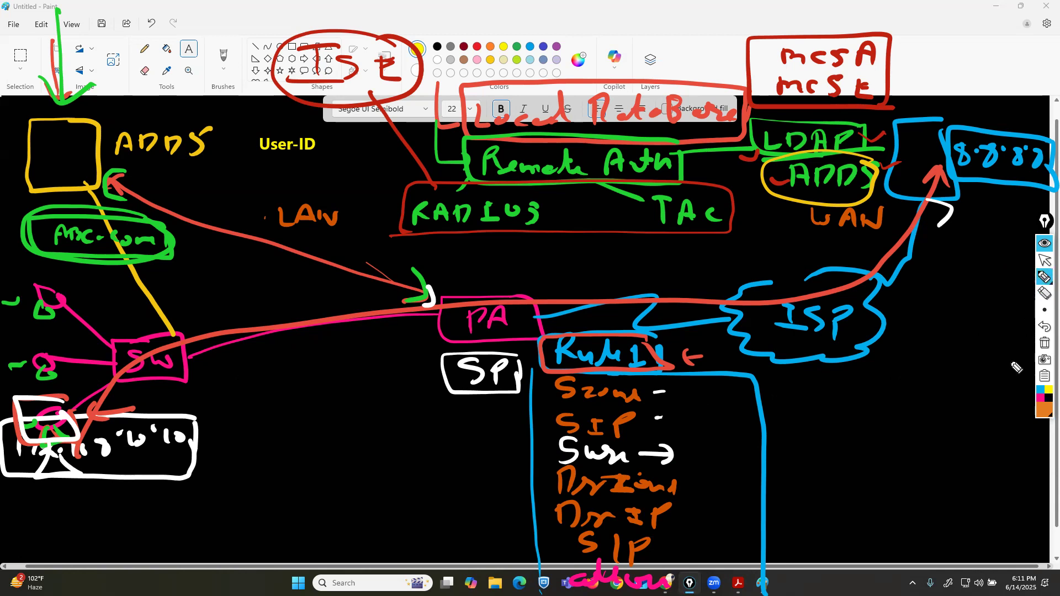
mouse_move(183, 375)
mouse_down()
mouse_move(245, 478)
mouse_move(251, 459)
mouse_move(290, 466)
mouse_move(301, 450)
mouse_up()
mouse_move(177, 351)
mouse_down()
mouse_move(376, 447)
mouse_move(381, 436)
mouse_up()
mouse_move(366, 478)
mouse_down()
mouse_move(378, 470)
mouse_move(369, 475)
mouse_up()
mouse_move(304, 471)
mouse_down()
mouse_move(301, 485)
mouse_move(255, 496)
mouse_up()
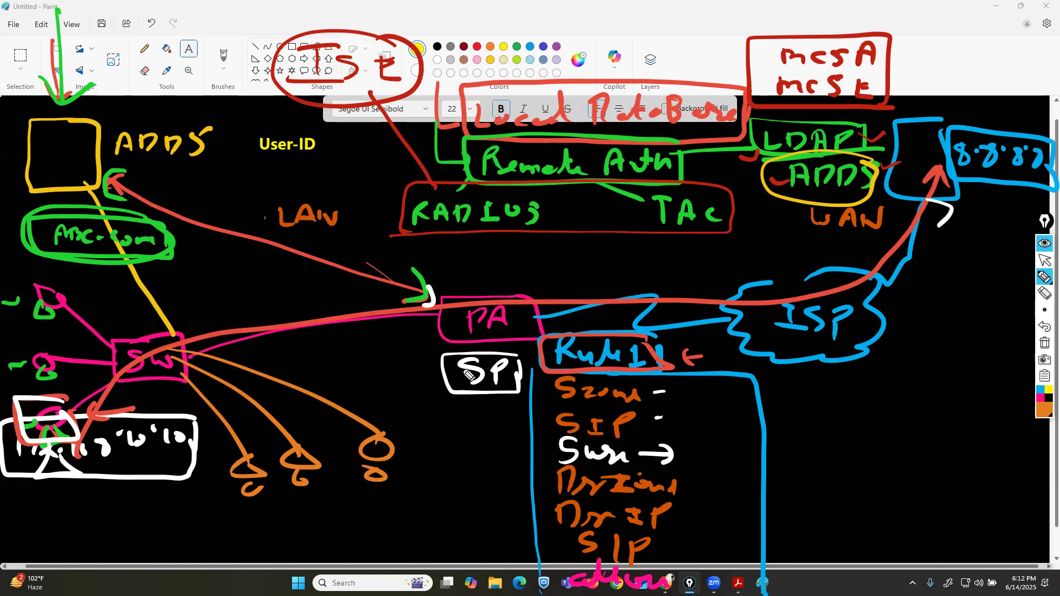
Write CAPtive Portal in an orange box at the bottom right with an arrow pointing up to it.
click(1046, 432)
click(1045, 261)
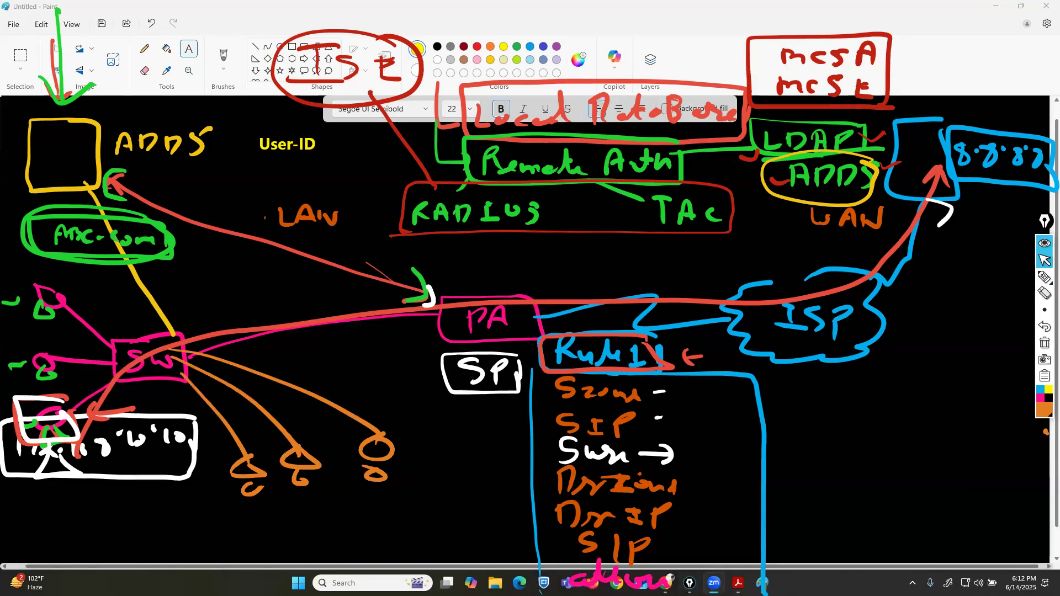
click(1045, 277)
mouse_move(828, 450)
mouse_down()
mouse_move(828, 465)
mouse_move(855, 448)
mouse_move(862, 471)
mouse_move(859, 461)
mouse_move(870, 462)
mouse_up()
mouse_move(886, 442)
mouse_down()
mouse_move(878, 467)
mouse_move(912, 459)
mouse_move(912, 473)
mouse_up()
mouse_move(919, 465)
mouse_down()
mouse_move(933, 475)
mouse_move(1011, 455)
mouse_move(1034, 471)
mouse_move(1041, 425)
mouse_move(785, 450)
mouse_move(947, 503)
mouse_move(1038, 499)
mouse_up()
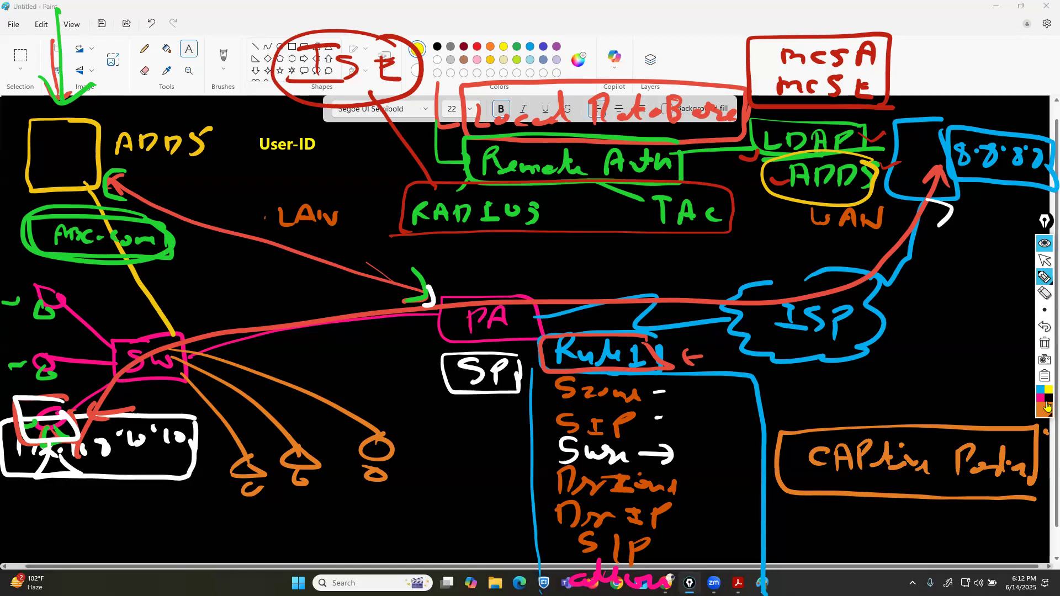
drag(921, 564, 927, 500)
drag(910, 516, 941, 516)
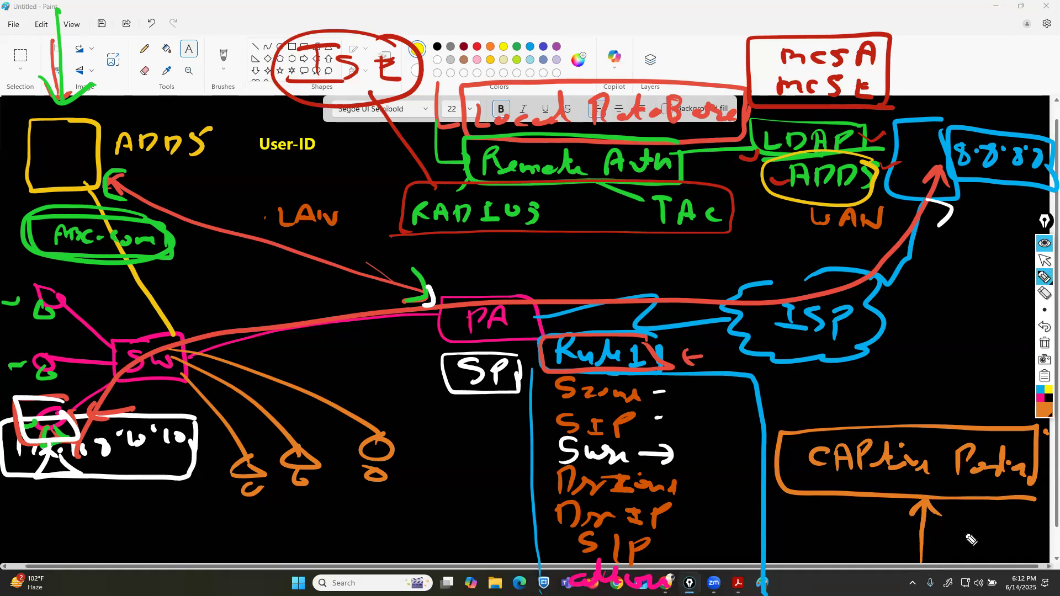
Switch to blue, draw a small box on PA's LAN side, and underline the Captive Portal box.
click(1045, 405)
click(1023, 311)
mouse_move(428, 304)
mouse_down()
mouse_move(444, 334)
mouse_move(393, 312)
mouse_move(441, 325)
mouse_up()
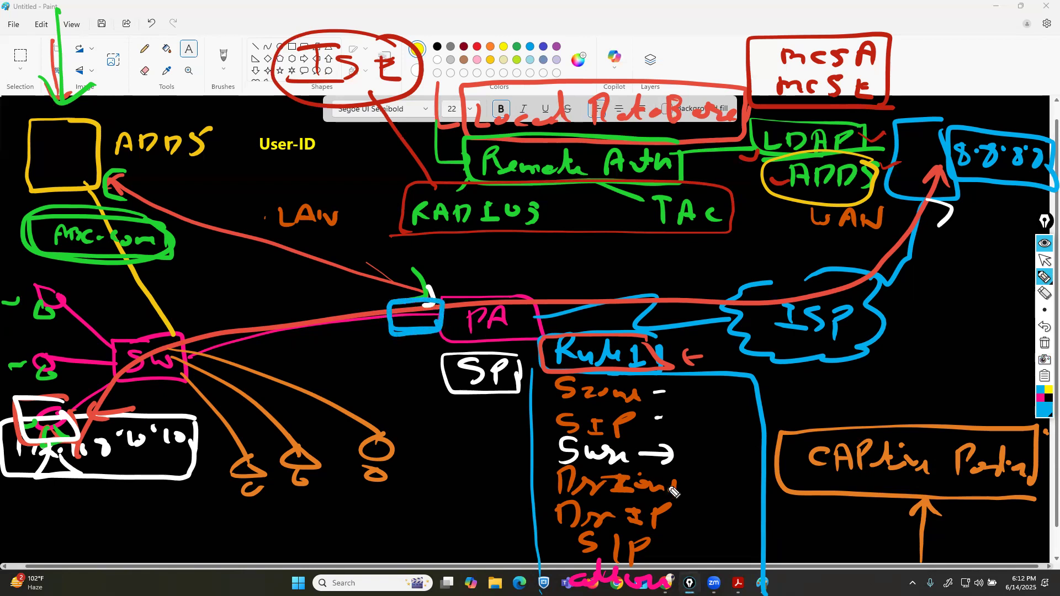
drag(980, 505, 886, 503)
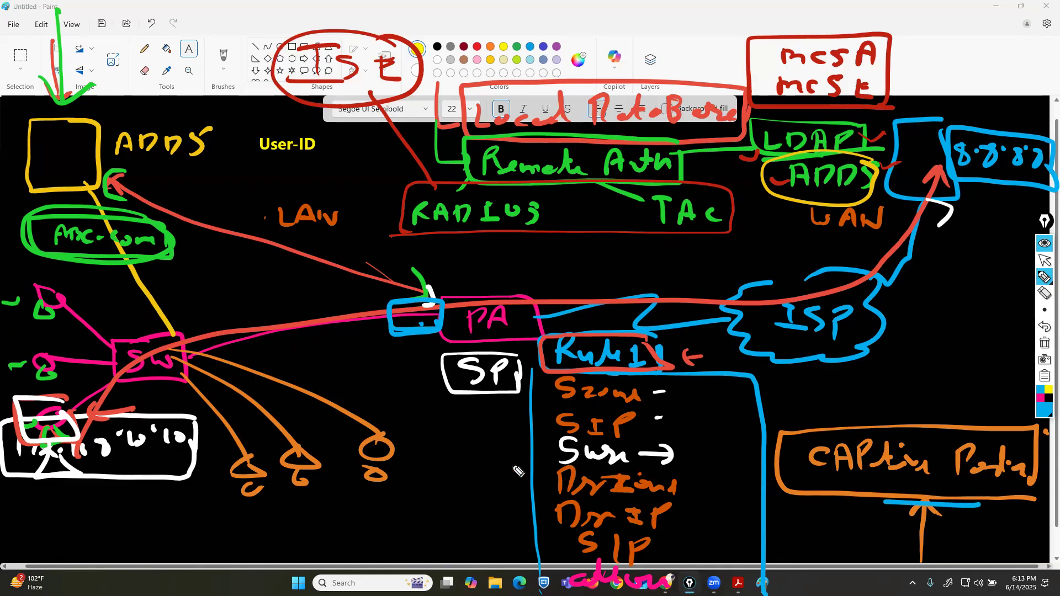
Draw a blue DHCP box near LAN, linked by blue lines to the switch and a highlighted user host.
mouse_move(257, 459)
mouse_down()
mouse_move(253, 481)
mouse_move(234, 475)
mouse_move(251, 467)
mouse_move(185, 381)
mouse_move(182, 273)
mouse_move(163, 260)
mouse_move(190, 223)
mouse_up()
mouse_move(197, 241)
mouse_down()
mouse_move(205, 276)
mouse_move(222, 243)
mouse_move(293, 236)
mouse_move(200, 226)
mouse_move(301, 260)
mouse_move(292, 233)
mouse_up()
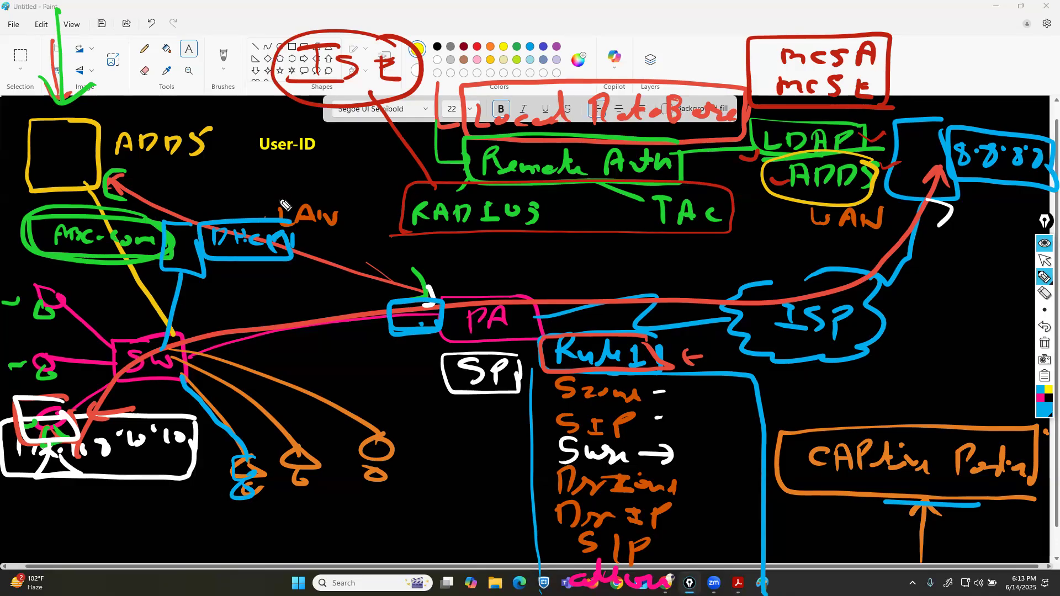
drag(248, 458, 180, 379)
mouse_move(257, 472)
mouse_down()
mouse_move(238, 495)
mouse_move(264, 503)
mouse_up()
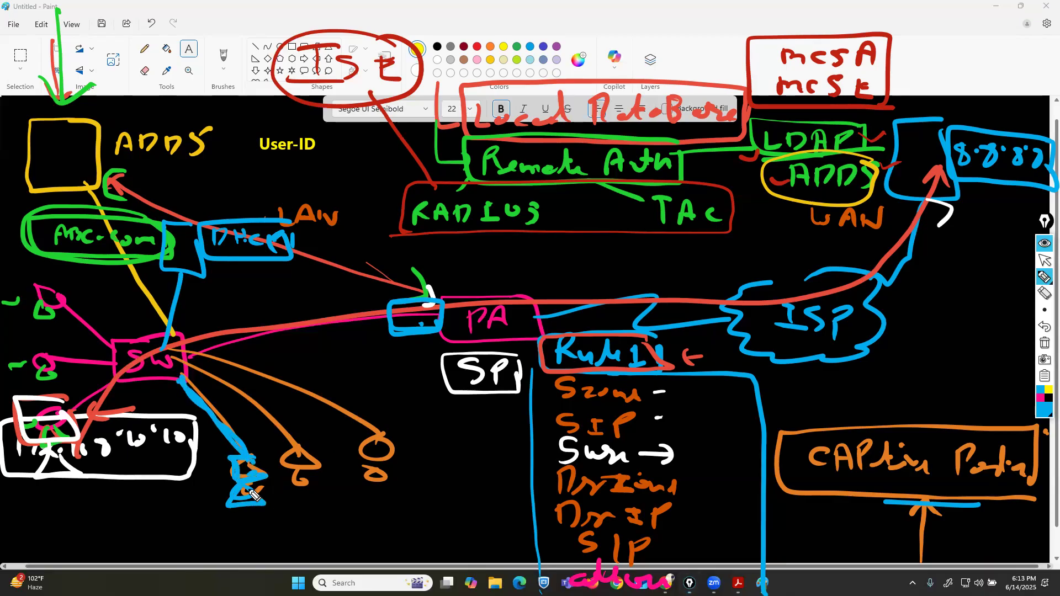
Switch to white and draw a path from the blue user host to PA's blue port box, plus a box and an arrow to it.
click(1043, 411)
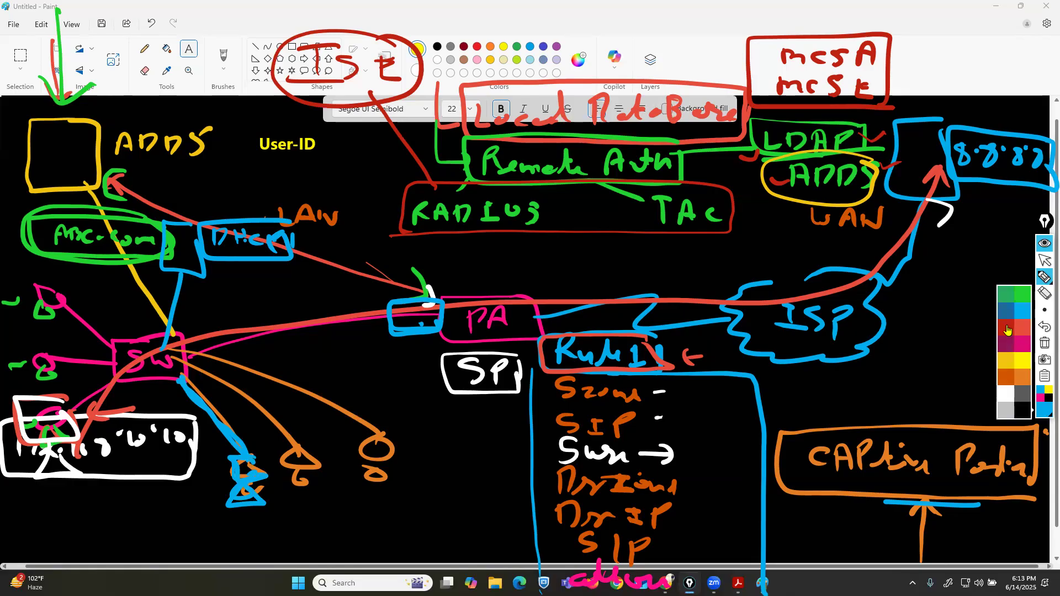
click(1008, 330)
click(1046, 414)
click(1012, 394)
mouse_move(251, 463)
mouse_down()
mouse_move(216, 445)
mouse_move(253, 314)
mouse_move(394, 307)
mouse_move(391, 328)
mouse_up()
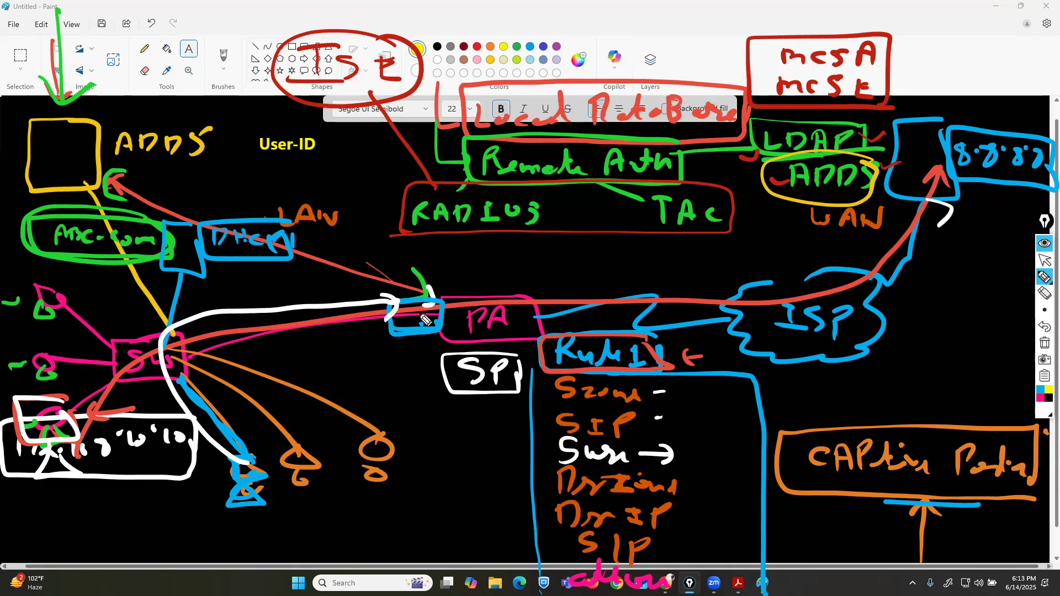
mouse_move(372, 321)
mouse_down()
mouse_move(216, 394)
mouse_move(307, 438)
mouse_move(378, 413)
mouse_move(310, 357)
mouse_move(289, 355)
mouse_up()
mouse_move(399, 241)
mouse_down()
mouse_move(399, 278)
mouse_move(423, 275)
mouse_up()
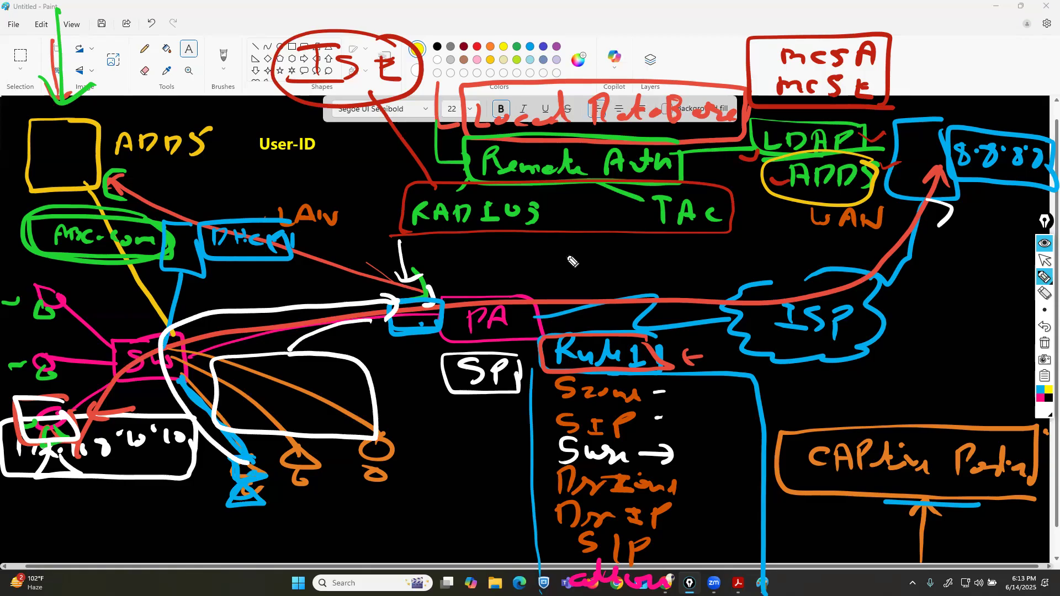
Switch the pen to magenta and circle the Local Auth Box label.
click(1044, 411)
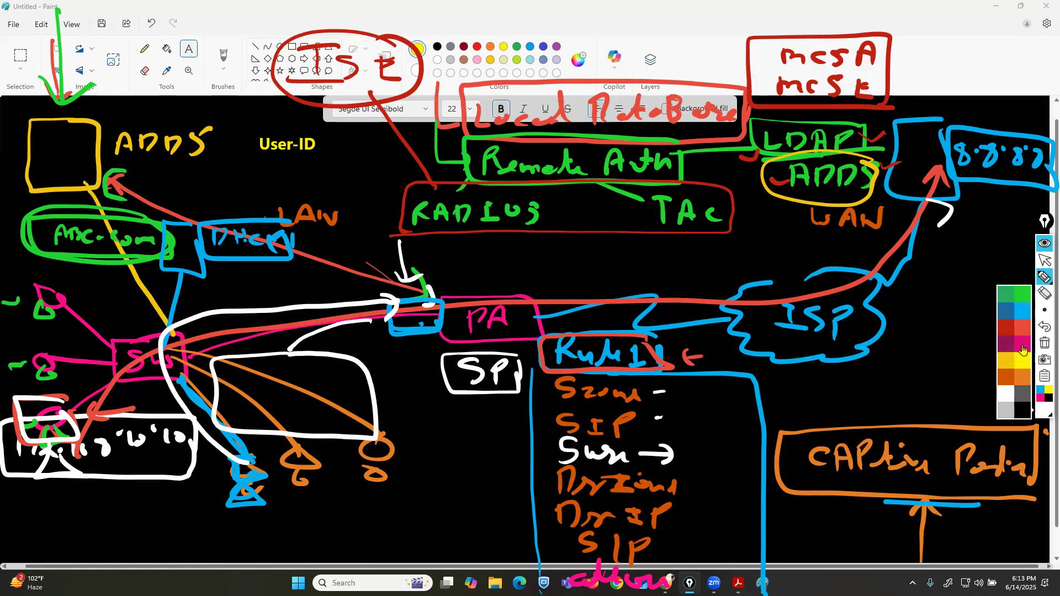
click(1023, 349)
mouse_move(743, 116)
mouse_down()
mouse_move(560, 73)
mouse_move(554, 146)
mouse_move(721, 86)
mouse_up()
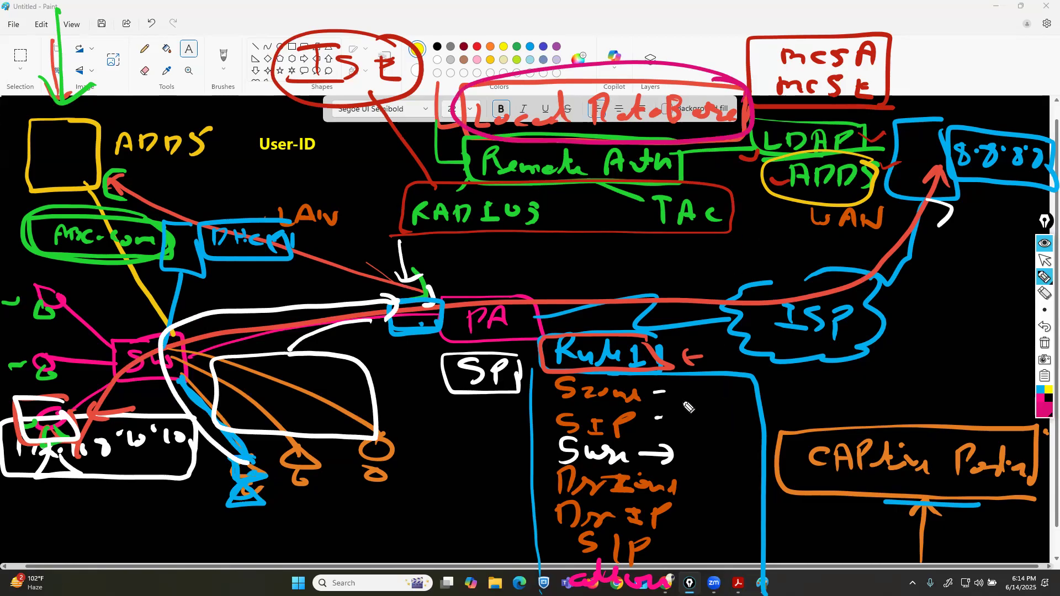
mouse_move(731, 87)
mouse_down()
mouse_move(554, 75)
mouse_move(585, 154)
mouse_move(729, 98)
mouse_up()
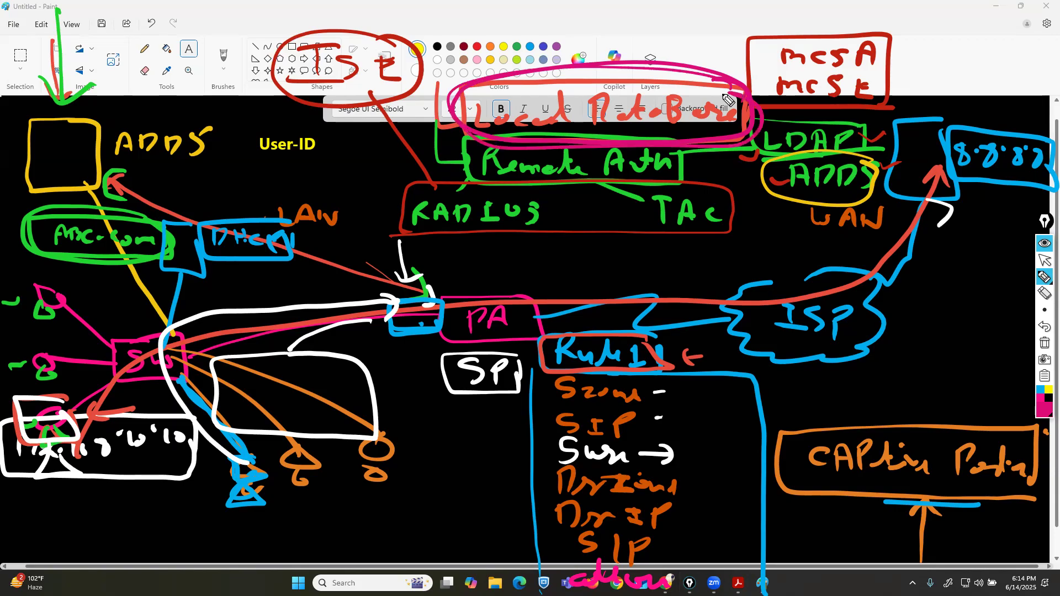
Mark the three user hosts below the switch with magenta strokes.
drag(55, 9, 57, 105)
mouse_move(38, 78)
mouse_down()
mouse_move(56, 105)
mouse_move(80, 90)
mouse_up()
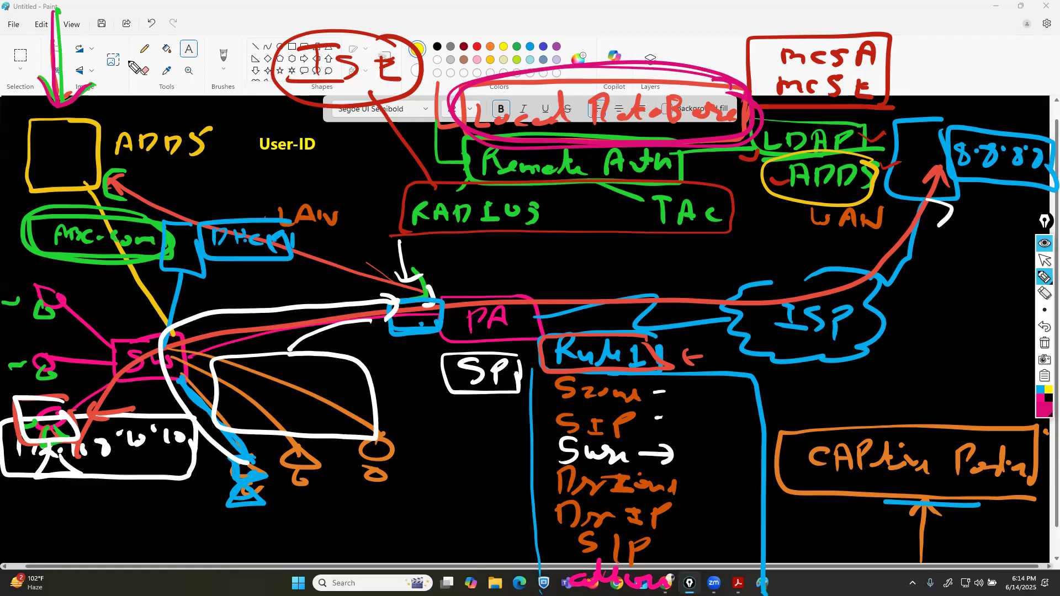
mouse_move(314, 448)
mouse_down()
mouse_move(297, 448)
mouse_move(303, 475)
mouse_up()
drag(387, 438, 378, 468)
mouse_move(247, 452)
mouse_down()
mouse_move(237, 468)
mouse_move(259, 500)
mouse_up()
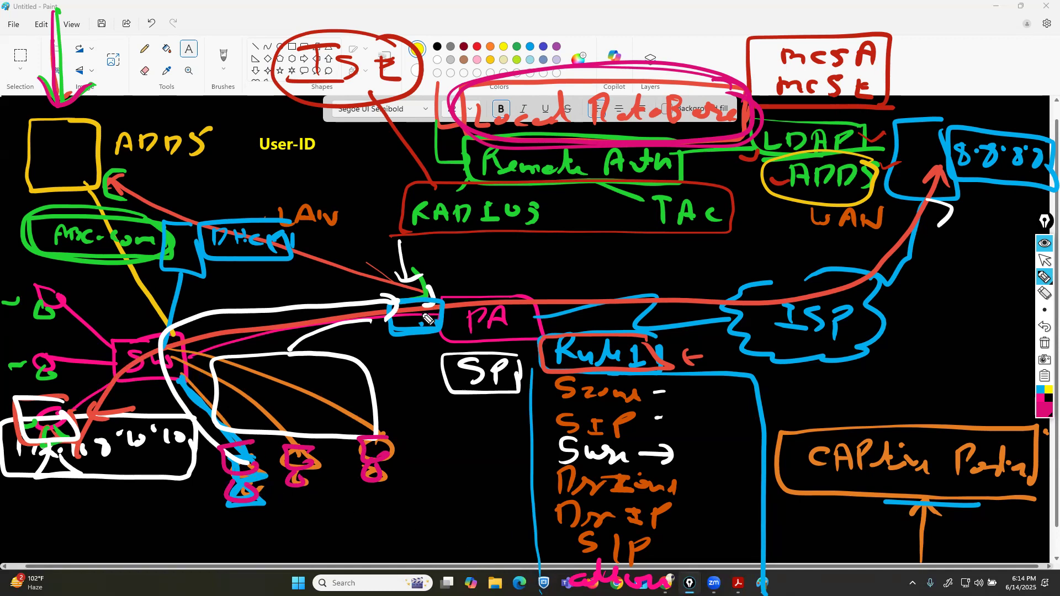
Add an arrowhead to the white path and draw an orange box inside the large white box.
drag(373, 319, 296, 351)
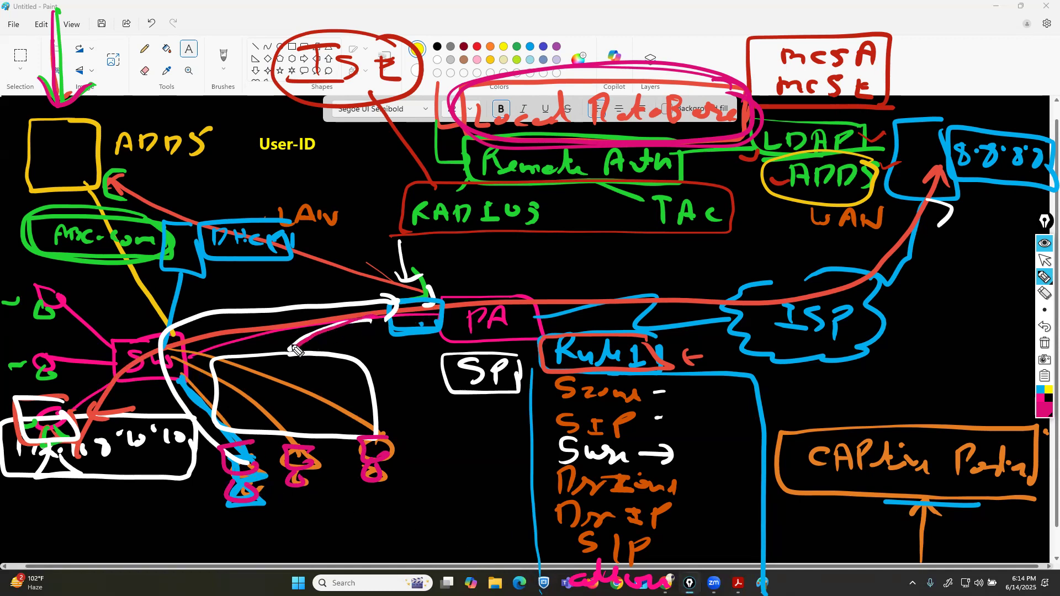
click(1042, 420)
click(1023, 381)
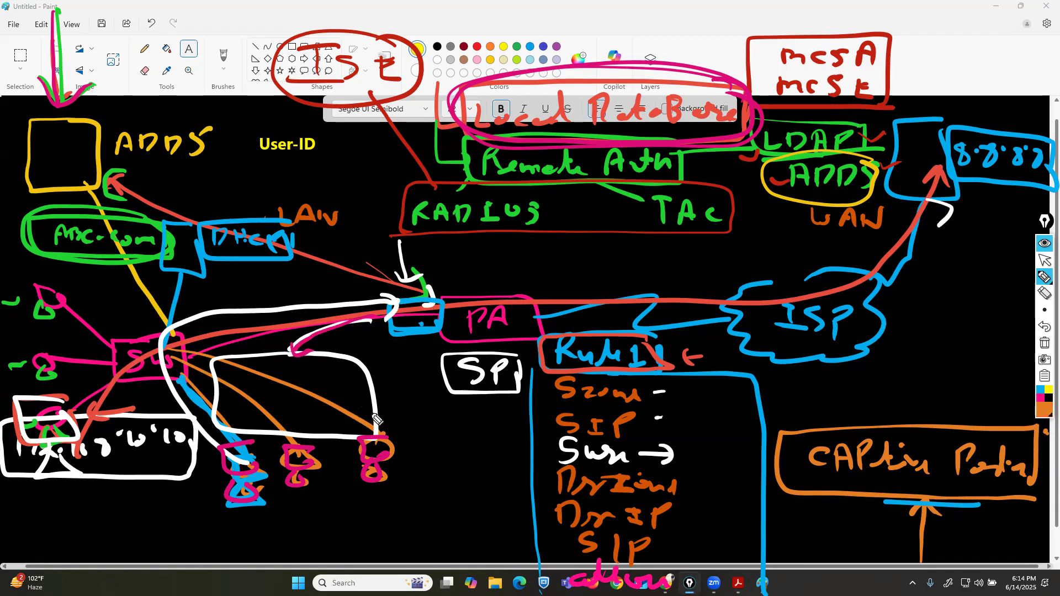
mouse_move(323, 374)
mouse_down()
mouse_move(237, 400)
mouse_move(291, 418)
mouse_move(349, 398)
mouse_move(320, 375)
mouse_up()
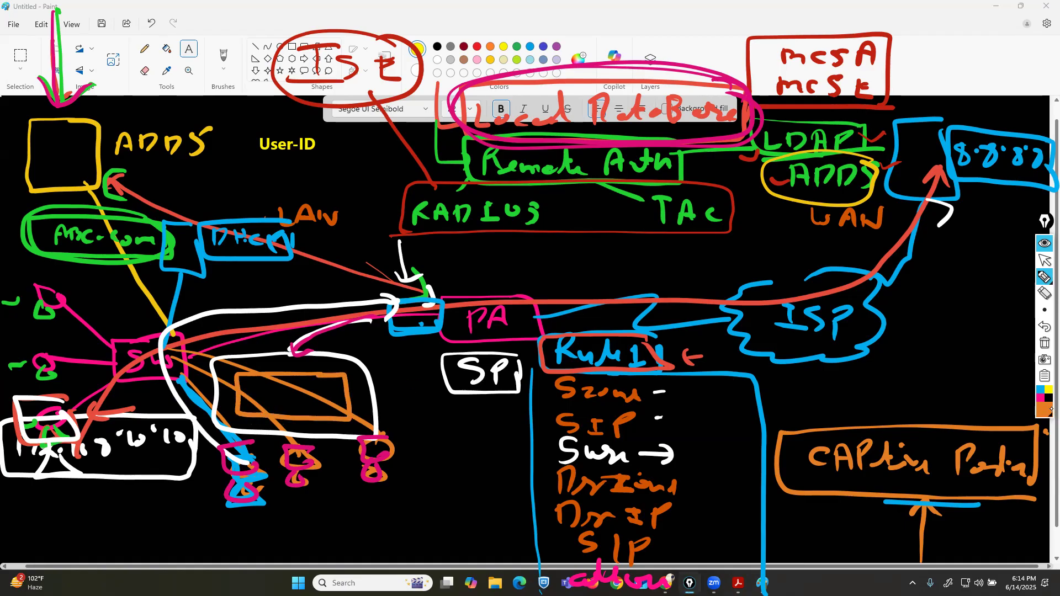
Switch the pen to green and strike a line through the orange box.
click(1045, 411)
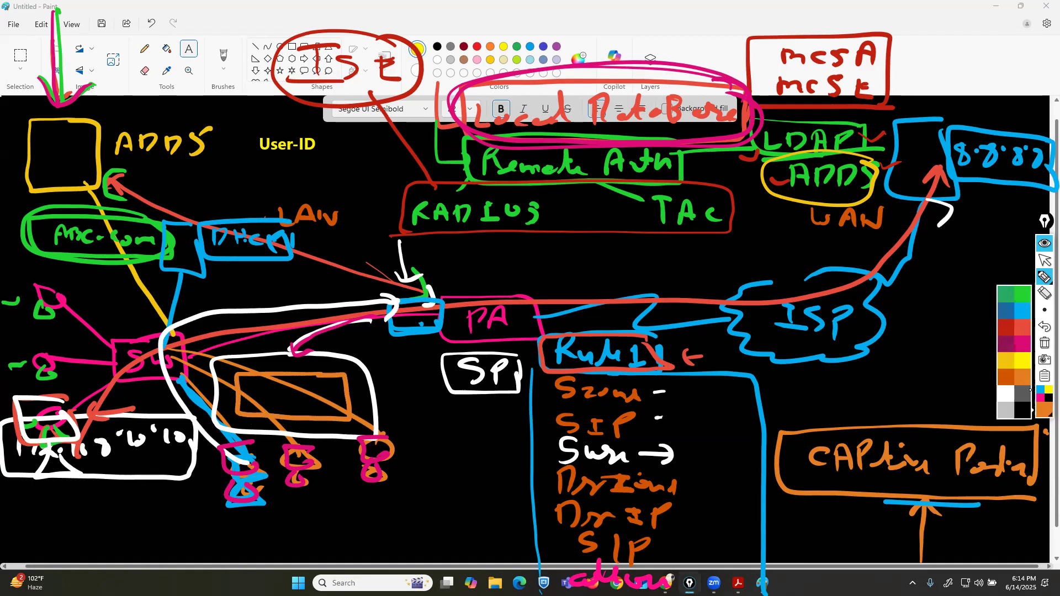
click(1022, 292)
click(1045, 259)
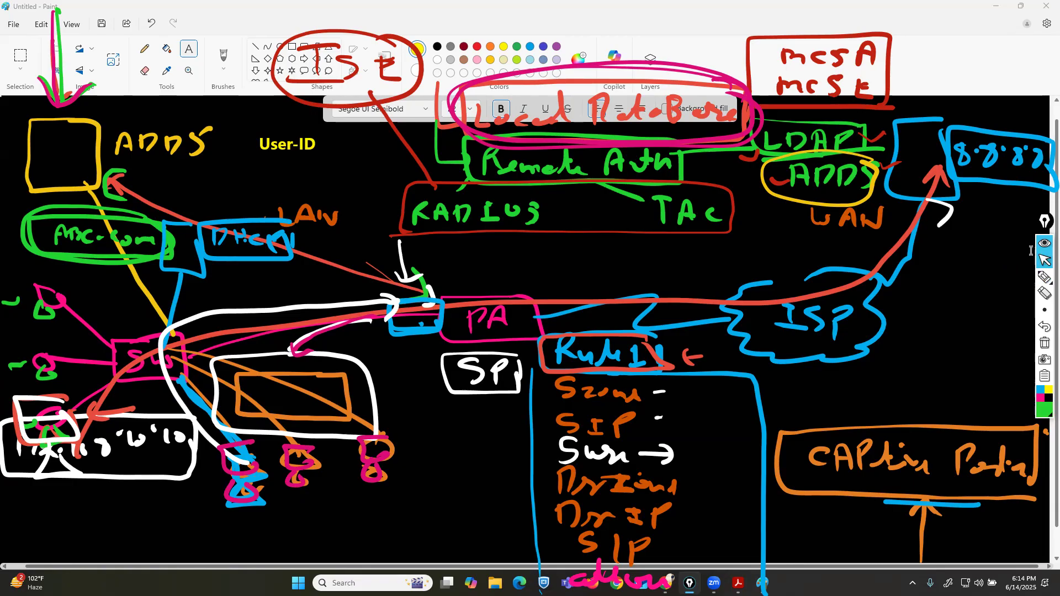
click(1045, 277)
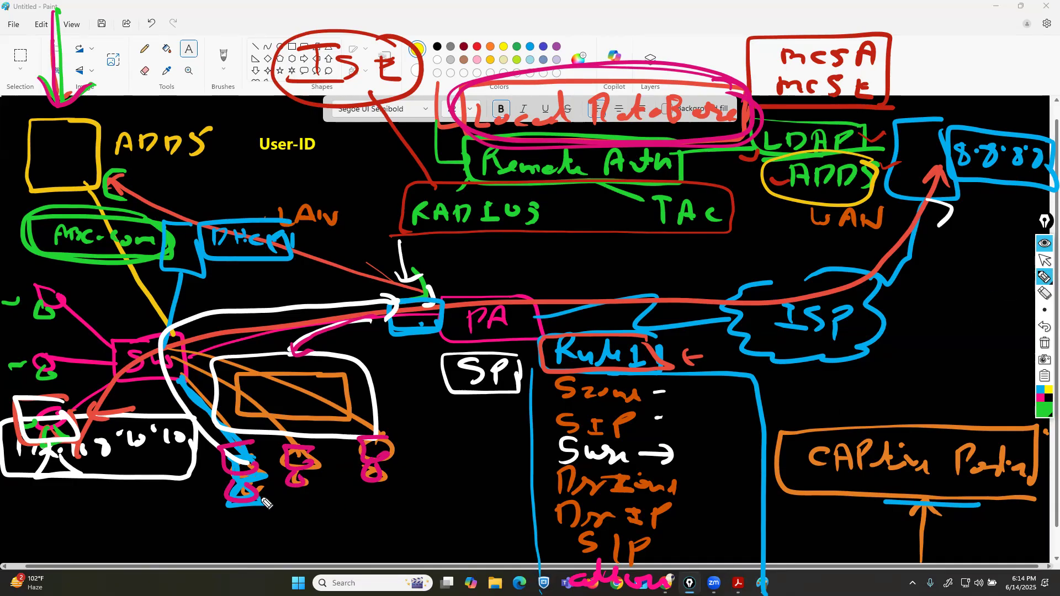
mouse_move(345, 396)
mouse_down()
mouse_move(232, 393)
mouse_move(303, 377)
mouse_move(289, 419)
mouse_move(292, 409)
mouse_up()
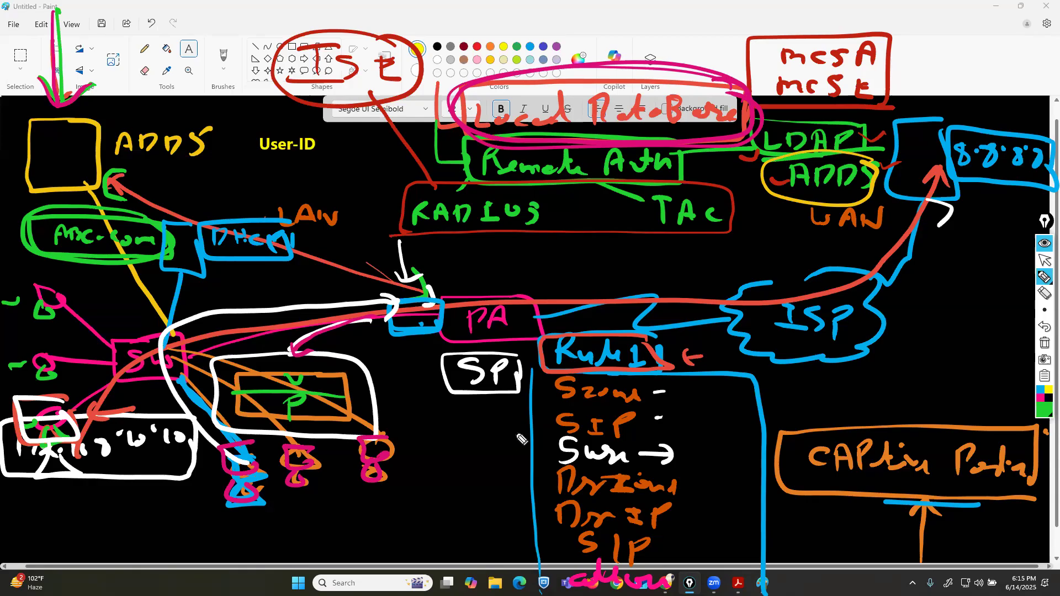
Draw a green line from PA's LAN port up to the 8.8.8.8 box.
mouse_move(412, 303)
mouse_down()
mouse_move(801, 238)
mouse_move(950, 185)
mouse_move(942, 199)
mouse_up()
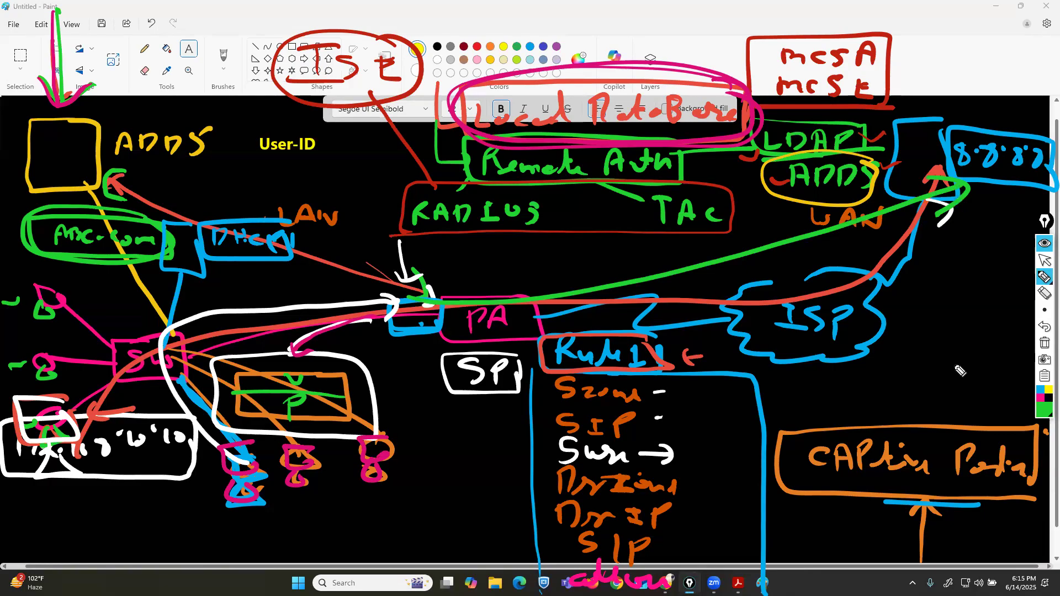
click(1045, 260)
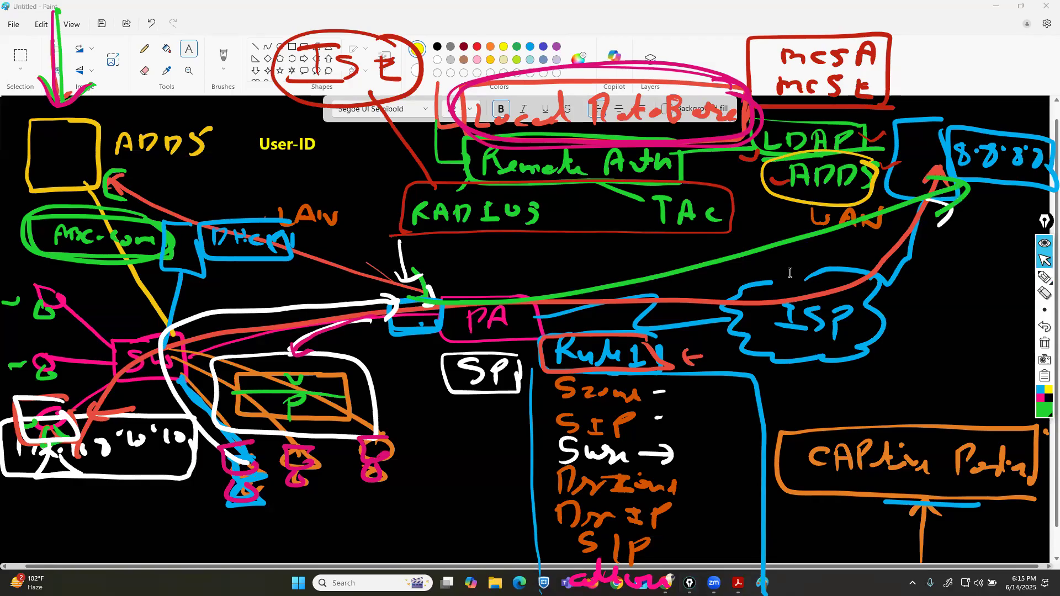
click(1045, 276)
Circle the LAN-side devices with large green loops.
mouse_move(120, 522)
mouse_down()
mouse_move(89, 99)
mouse_move(5, 474)
mouse_move(176, 500)
mouse_move(162, 480)
mouse_up()
mouse_move(439, 425)
mouse_down()
mouse_move(126, 480)
mouse_move(447, 452)
mouse_up()
drag(398, 412, 447, 453)
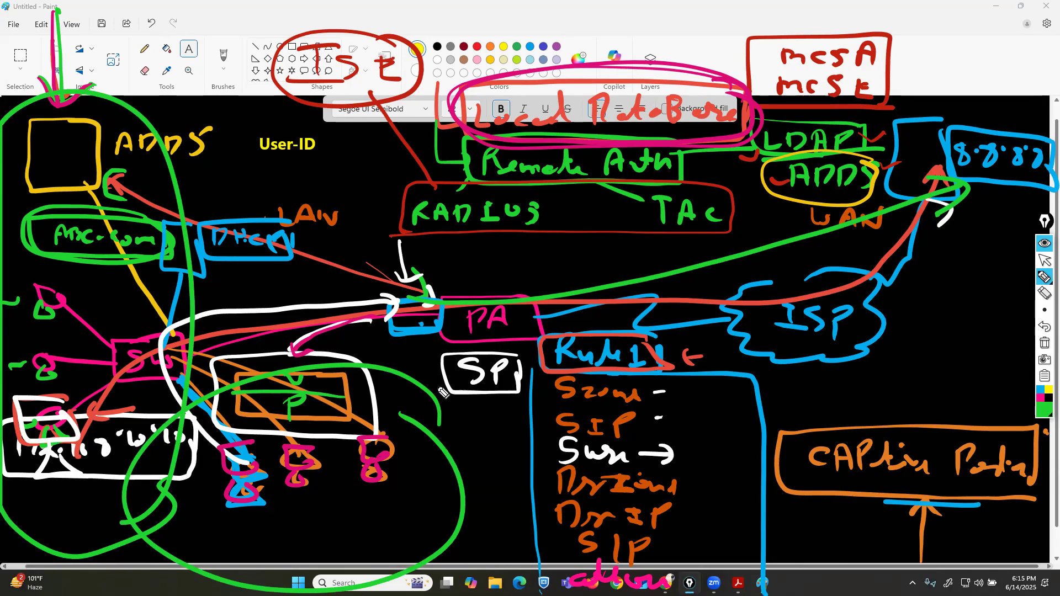
Clear all screen annotations and switch to the EVE topology in the browser.
click(1043, 260)
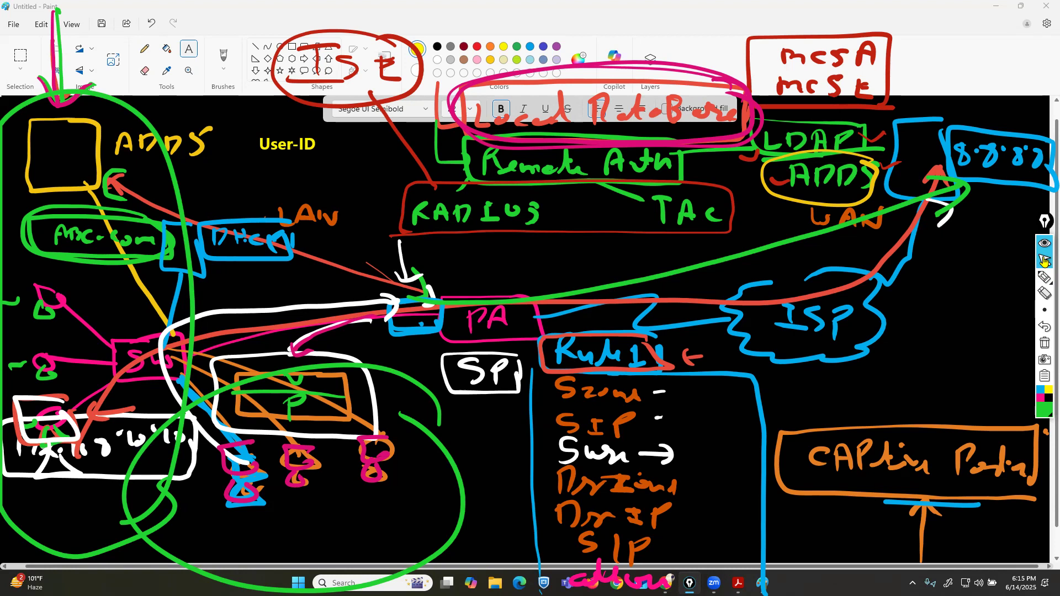
click(1045, 343)
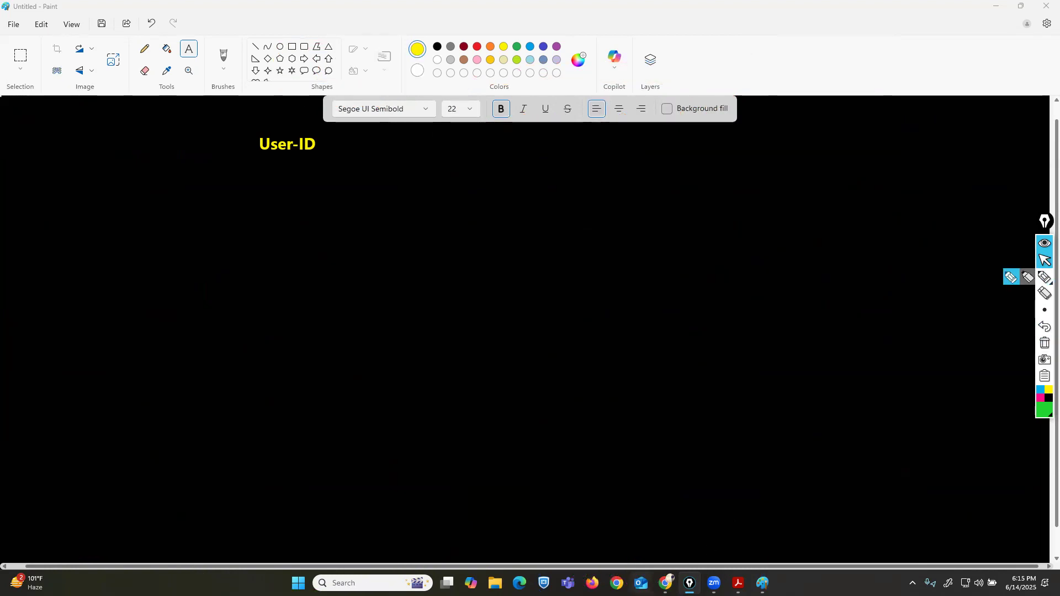
click(666, 583)
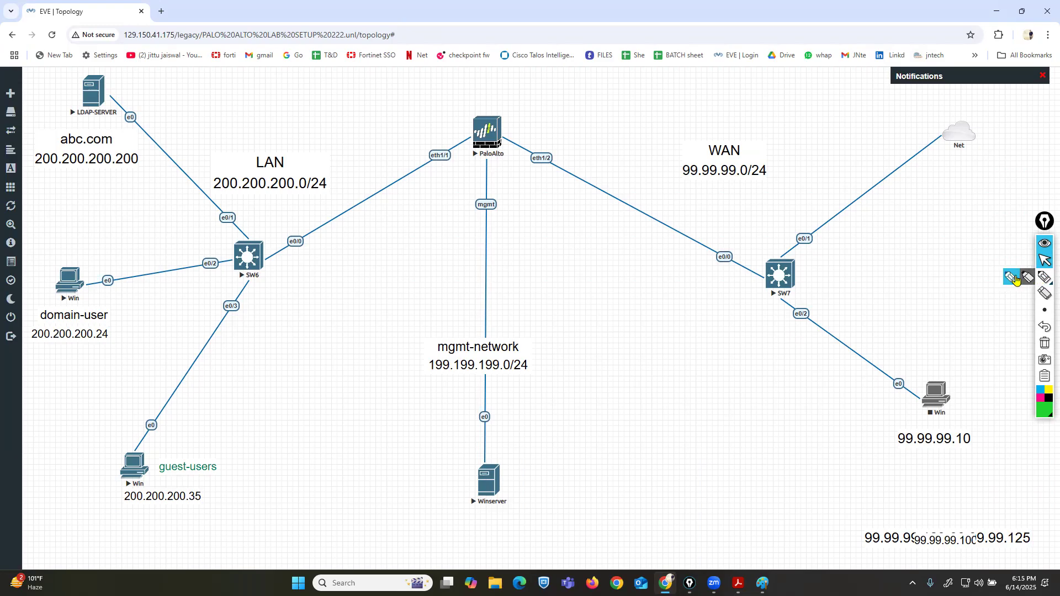
Outline the LAN segment of the topology in green.
click(1044, 277)
mouse_move(458, 103)
mouse_down()
mouse_move(446, 224)
mouse_move(341, 488)
mouse_move(29, 525)
mouse_move(31, 152)
mouse_move(351, 59)
mouse_move(476, 91)
mouse_move(452, 117)
mouse_up()
click(1041, 397)
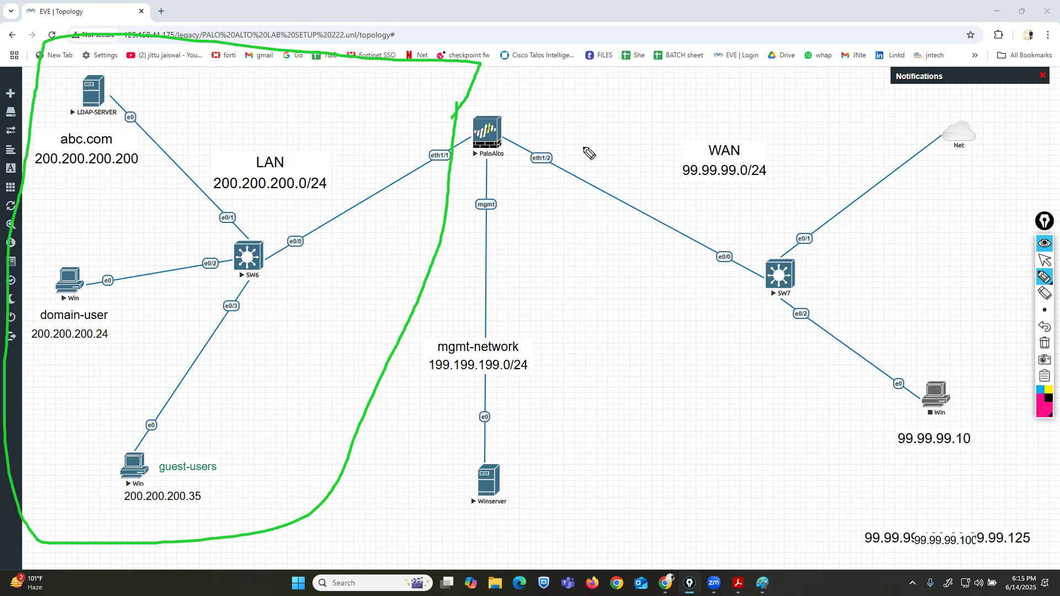
drag(527, 89, 534, 231)
mouse_move(540, 284)
mouse_down()
mouse_move(890, 436)
mouse_move(991, 235)
mouse_move(873, 60)
mouse_move(520, 100)
mouse_up()
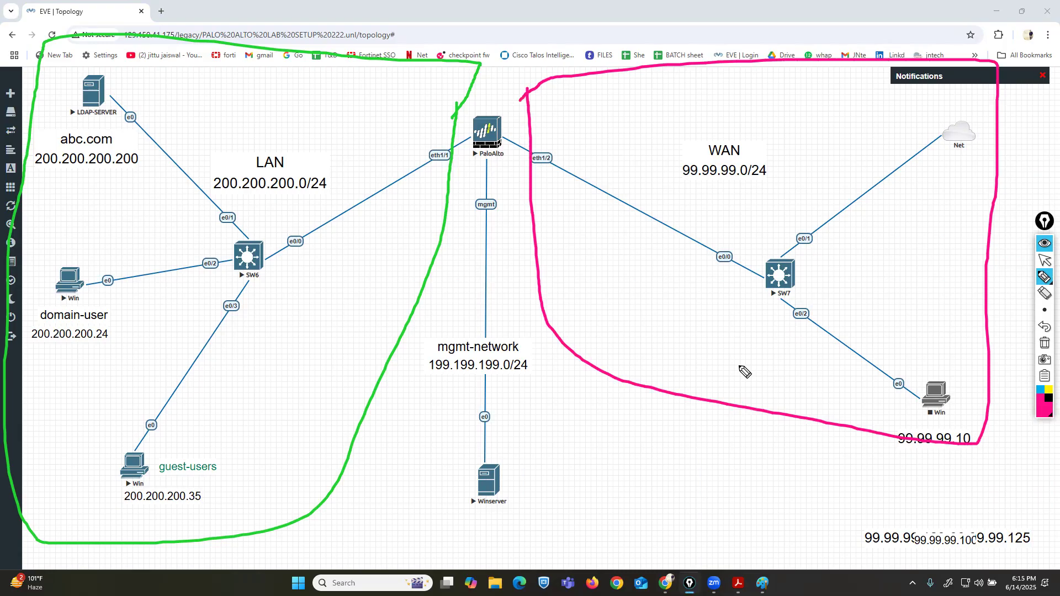
click(1044, 326)
Box the LDAP-SERVER, domain-user and guest-users nodes in green.
click(1044, 411)
click(1021, 304)
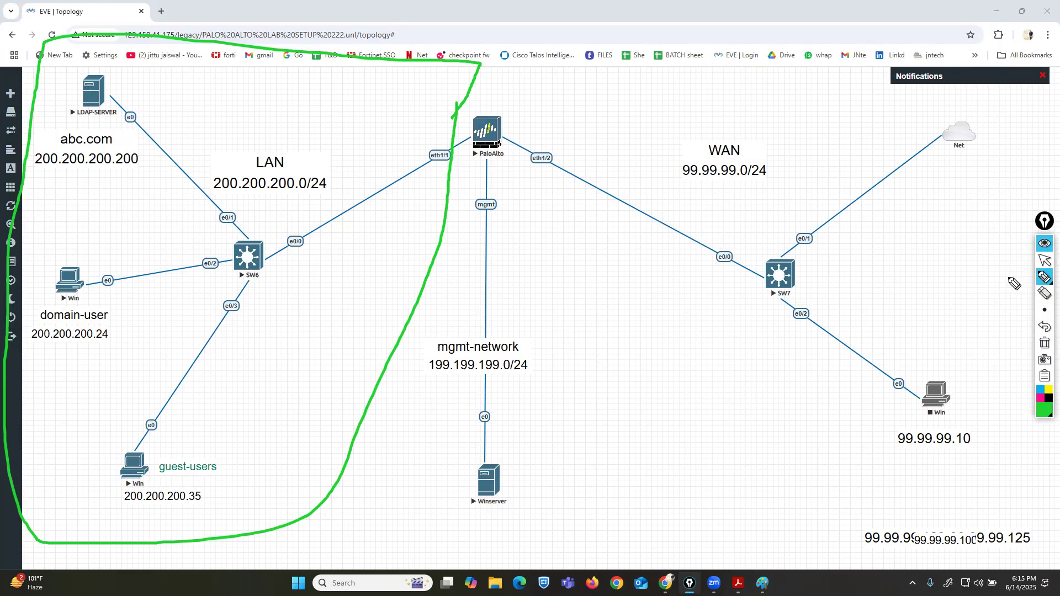
mouse_move(117, 57)
mouse_down()
mouse_move(62, 61)
mouse_move(54, 149)
mouse_move(127, 150)
mouse_move(138, 113)
mouse_move(130, 65)
mouse_move(107, 62)
mouse_up()
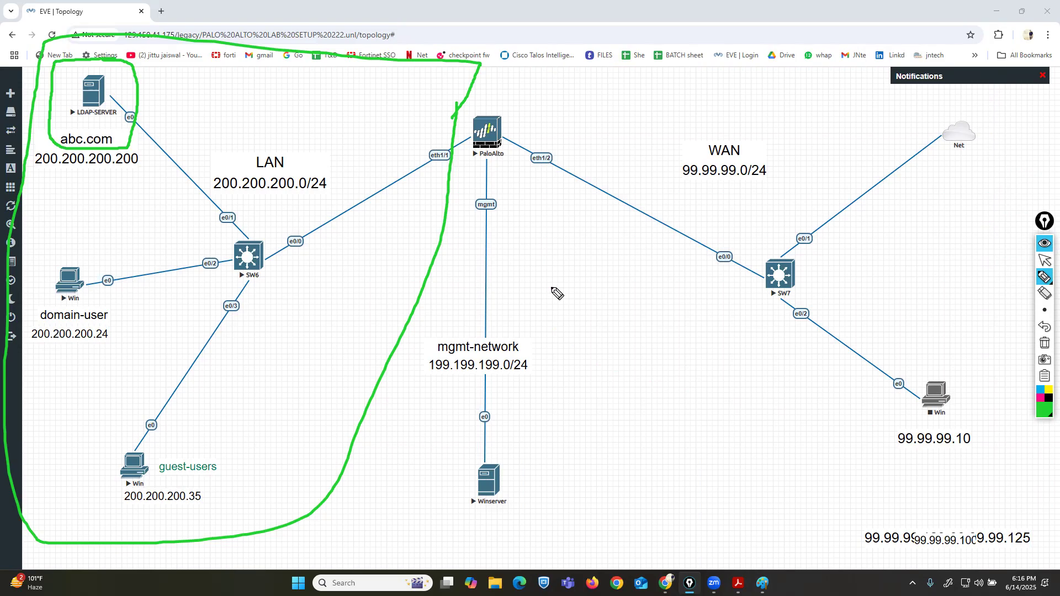
mouse_move(105, 258)
mouse_down()
mouse_move(47, 266)
mouse_move(17, 301)
mouse_move(122, 359)
mouse_move(145, 253)
mouse_move(86, 253)
mouse_up()
mouse_move(201, 425)
mouse_down()
mouse_move(109, 422)
mouse_move(99, 504)
mouse_move(237, 528)
mouse_move(217, 446)
mouse_up()
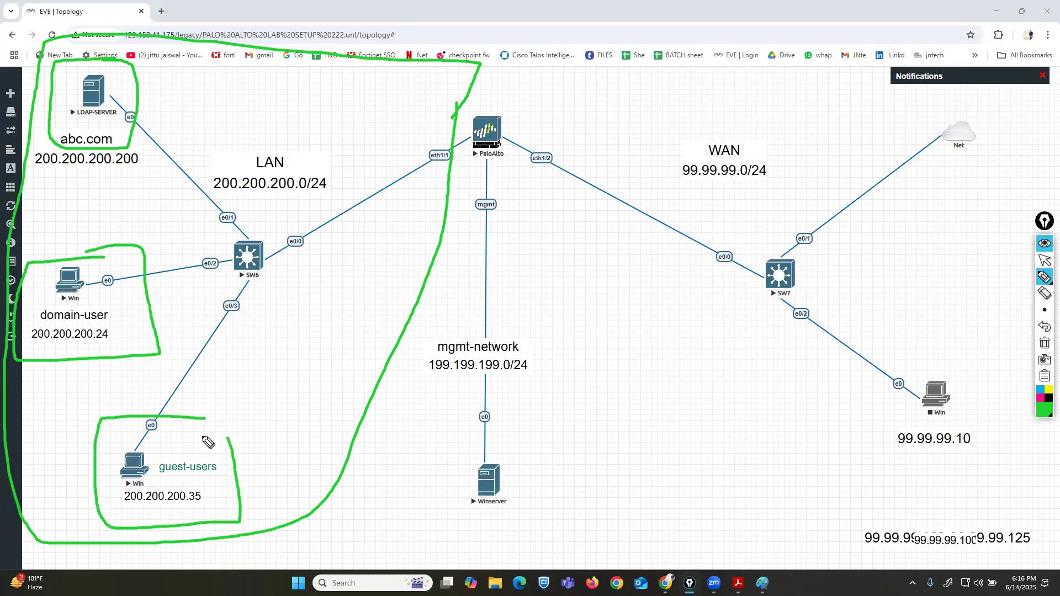
Clear the annotations and open the LDAP-SERVER node's console window.
click(1045, 343)
click(1044, 260)
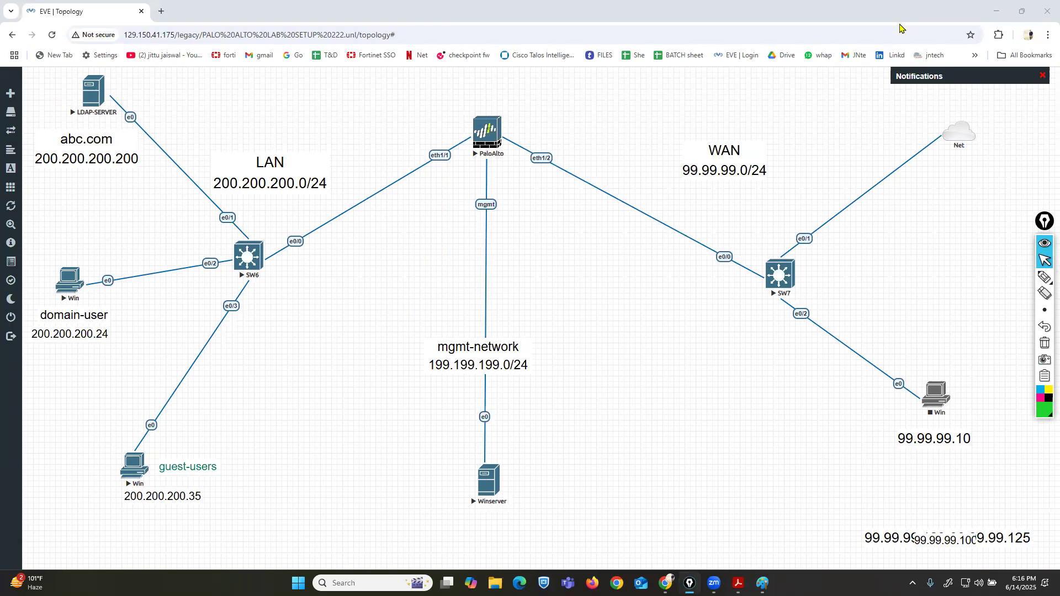
click(93, 95)
click(542, 118)
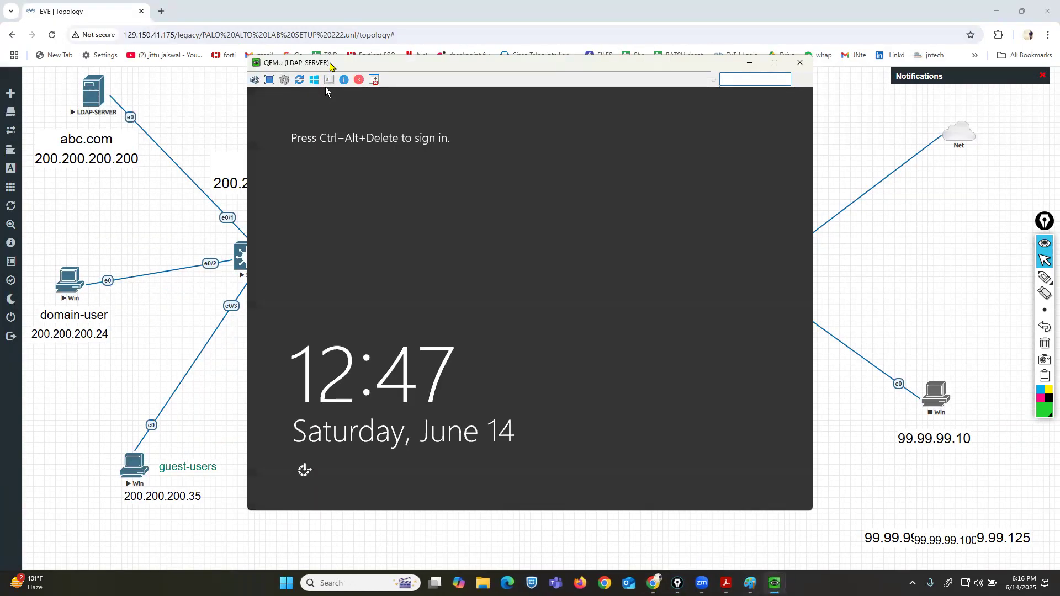
drag(327, 63, 369, 71)
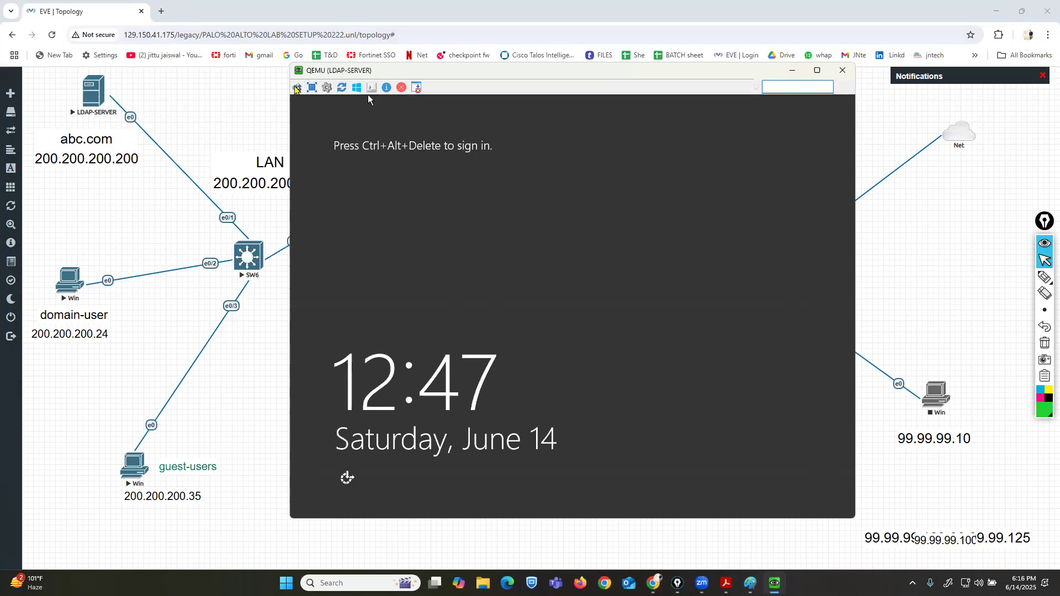
Sign in to the LDAP server as Administrator by entering the account password.
click(298, 87)
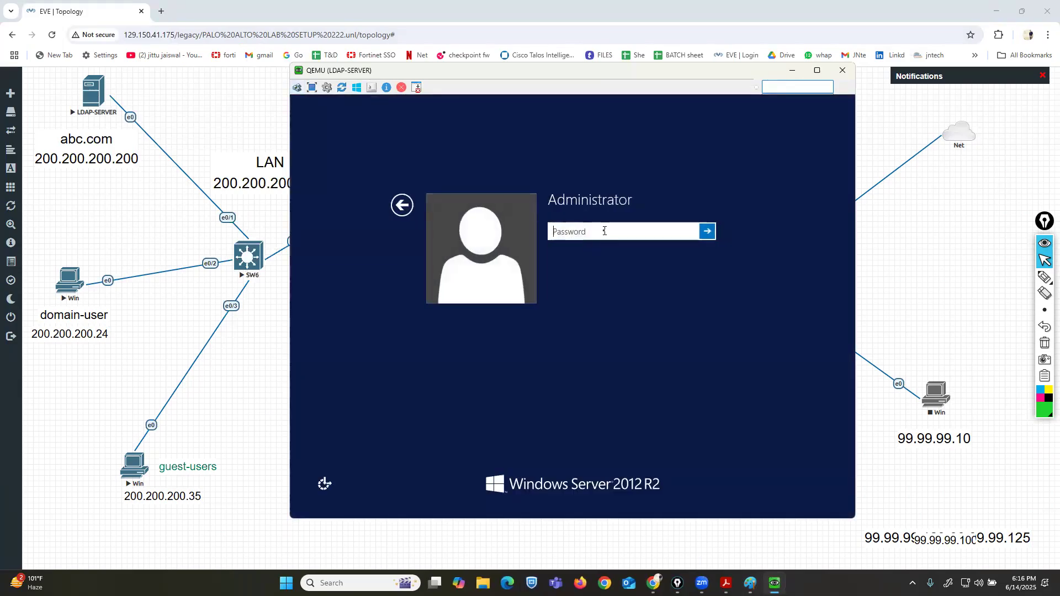
click(604, 231)
text(•••••)
key(Return)
key(Return)
text(•••••••)
key(Return)
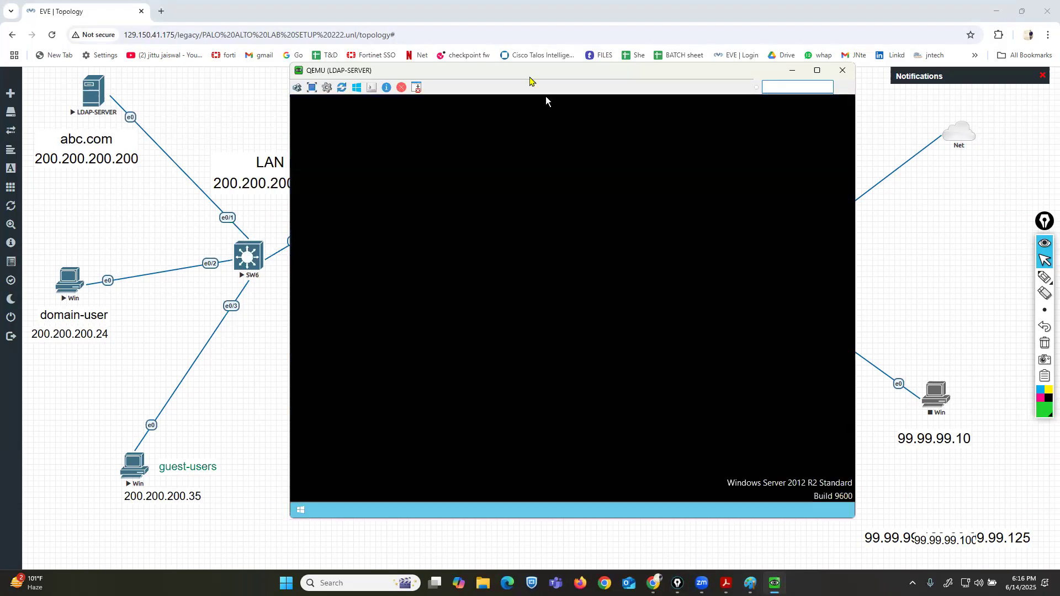
Open a command prompt and run ncpa.cpl to open Network Connections.
drag(521, 75, 547, 72)
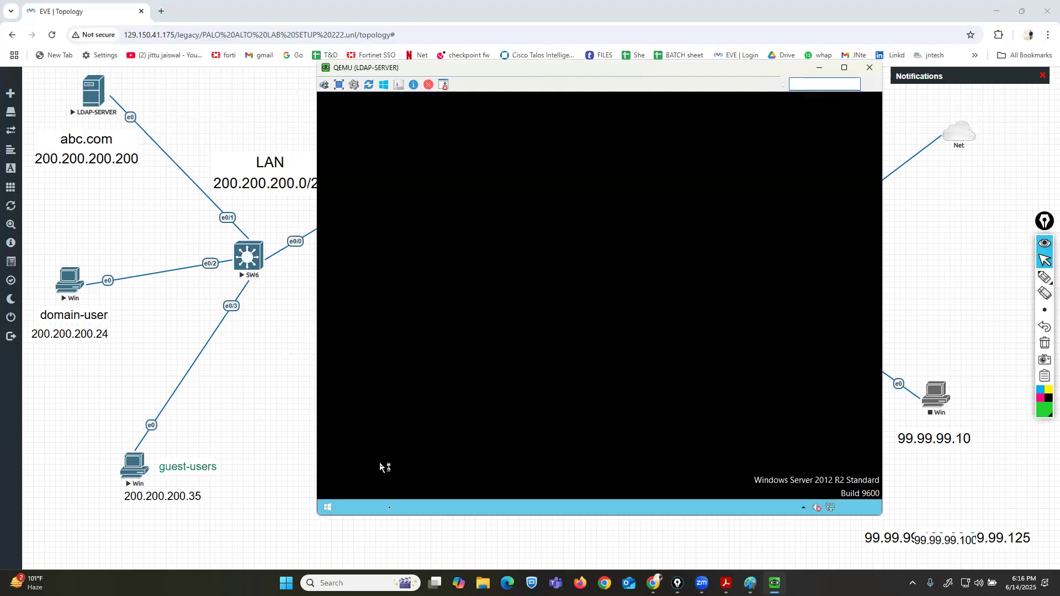
click(402, 508)
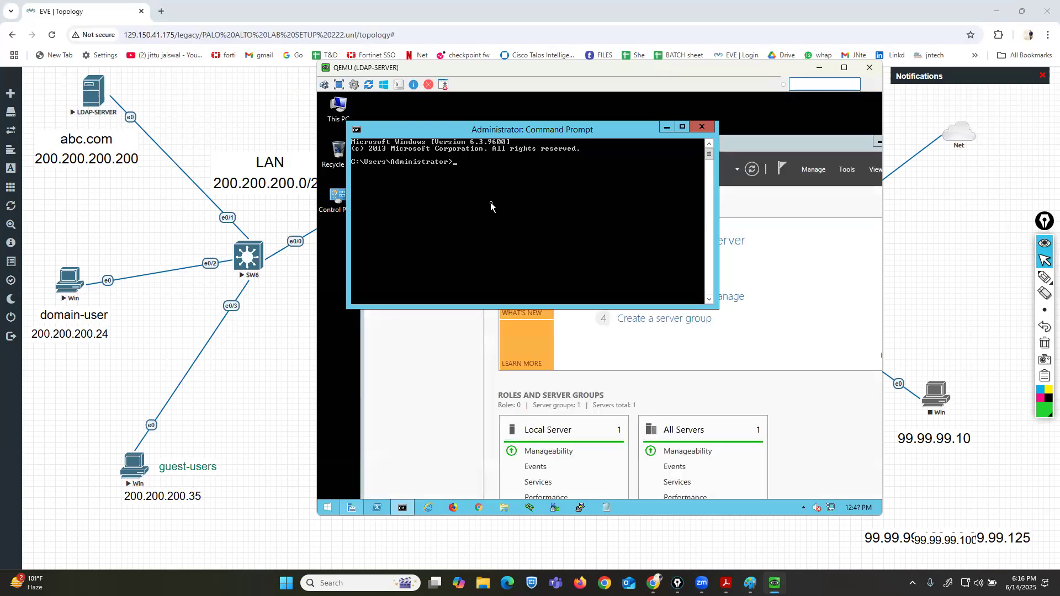
text(ncpa.cpl)
key(Return)
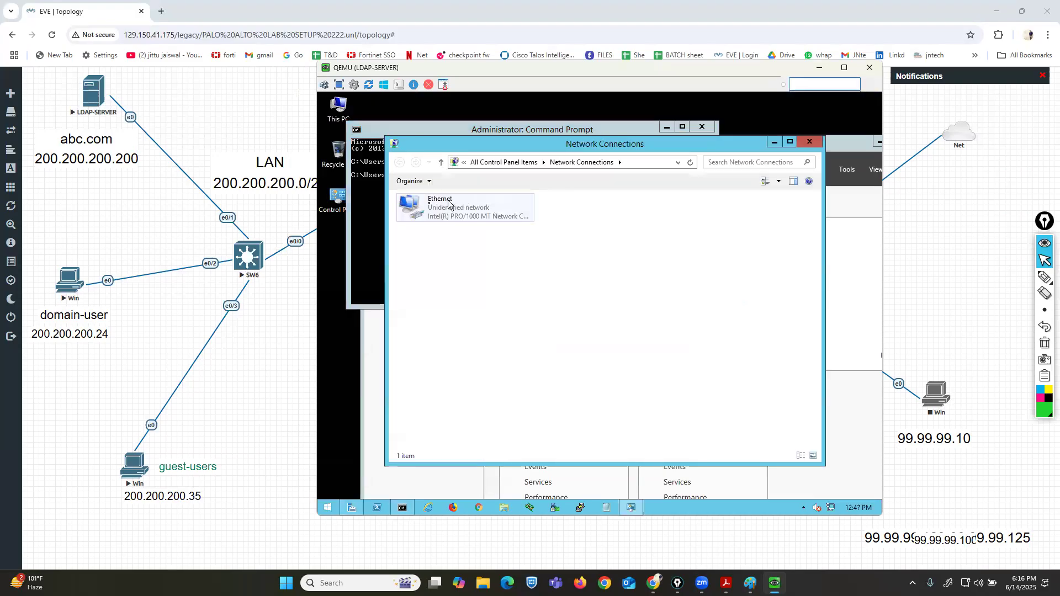
Open the Ethernet adapter's IPv4 properties and choose to use a static IP address.
right_click(429, 203)
click(469, 301)
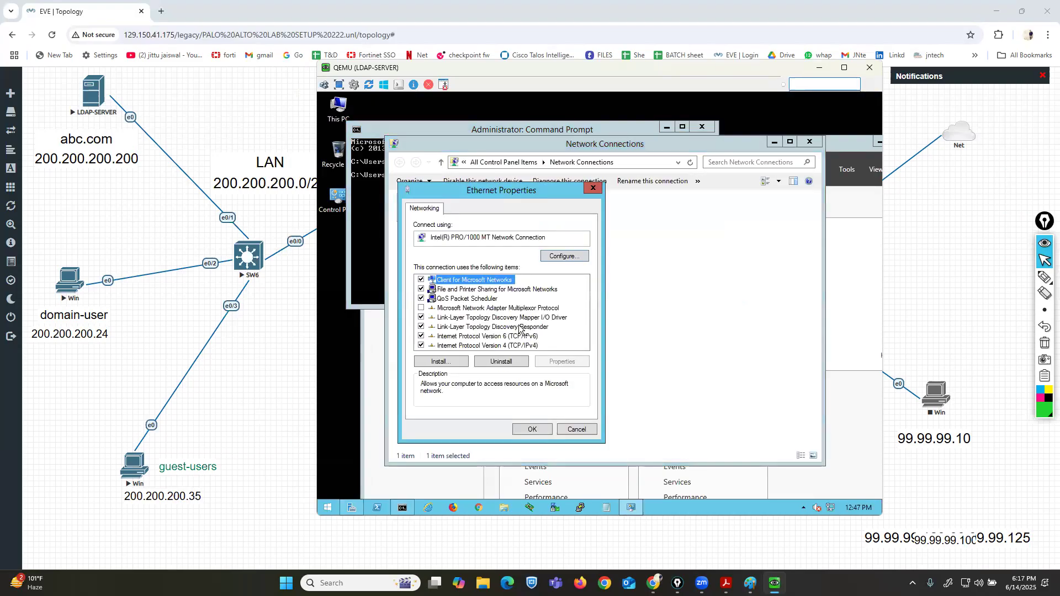
click(508, 345)
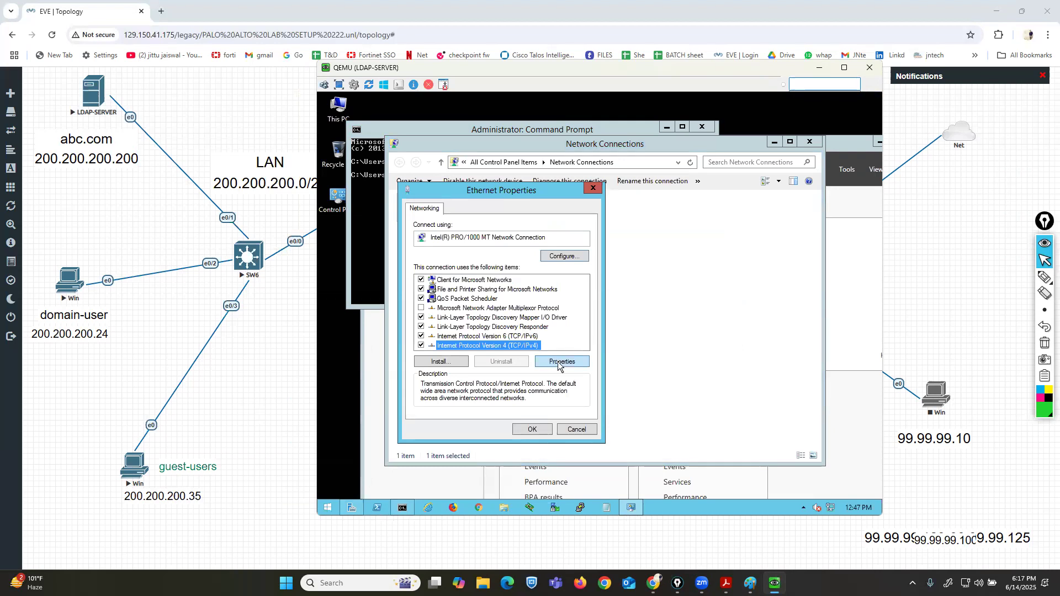
click(563, 362)
click(448, 312)
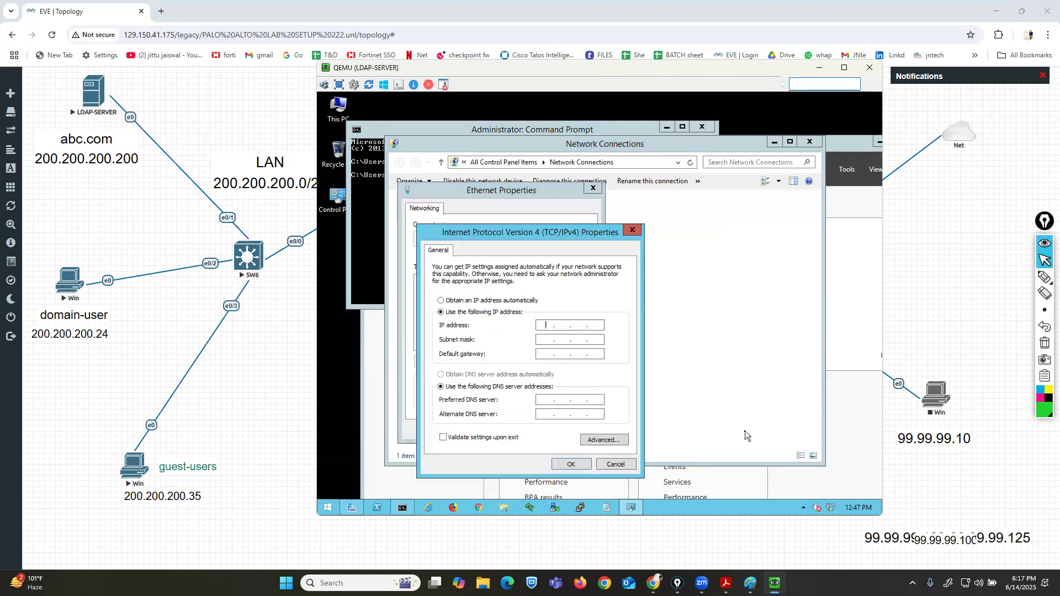
Set IP address 200.200.200.200, default gateway 200.200.200.1 and preferred DNS server 200.200.200.200.
text(200.200.200.200)
key(Tab)
key(Tab)
text(200.200.200.)
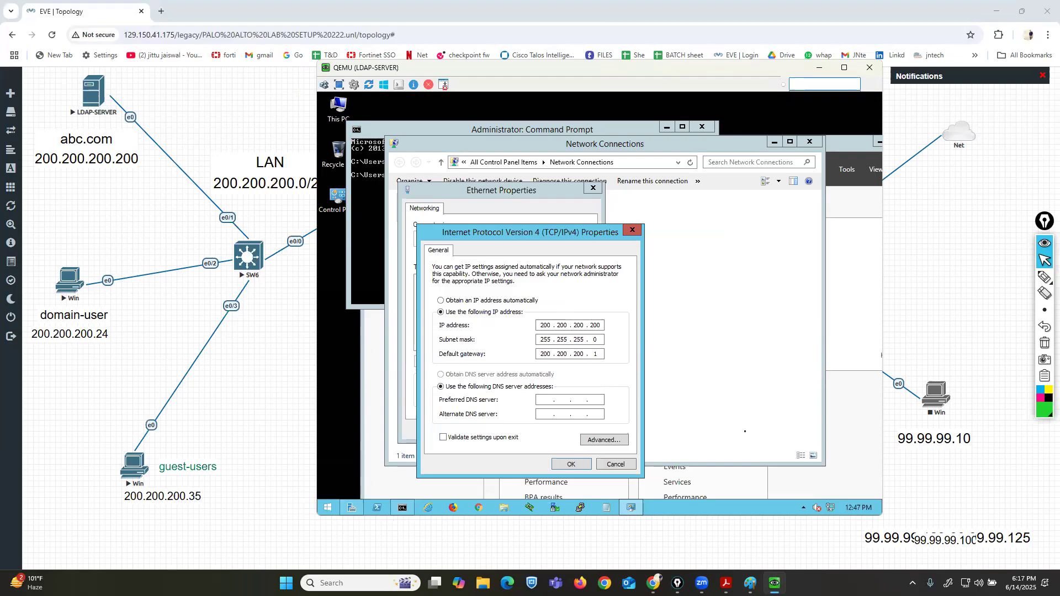
text(200 . 200 . 200 . 200)
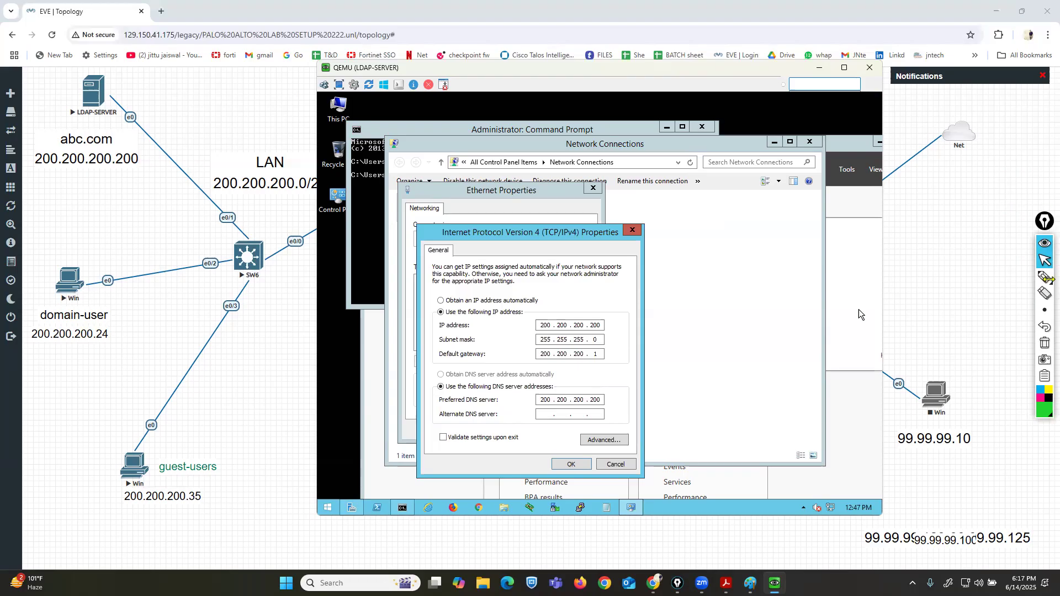
click(1045, 277)
drag(606, 324, 628, 322)
drag(613, 404, 630, 403)
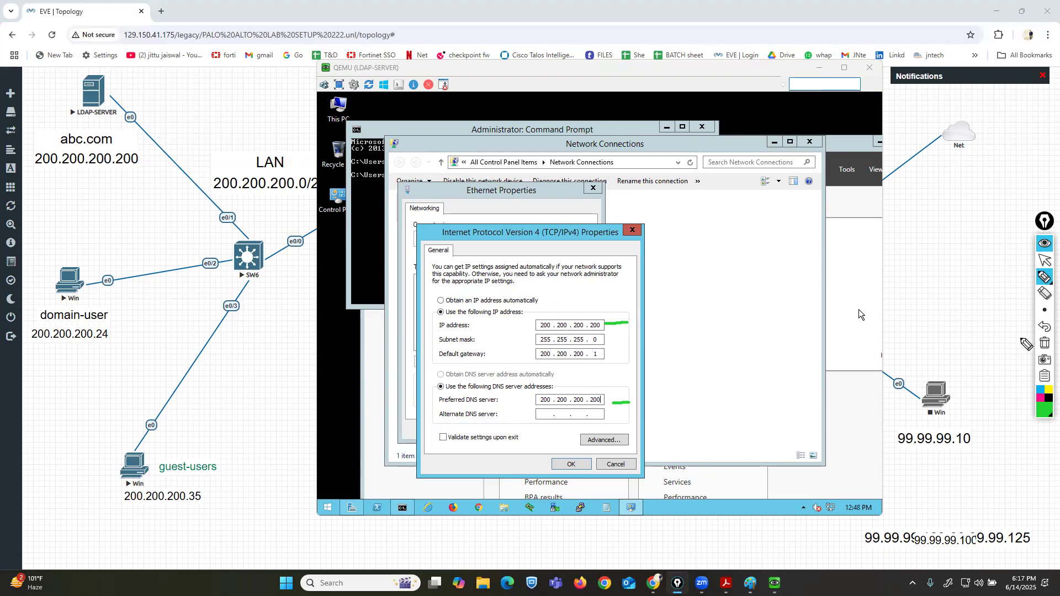
click(1045, 260)
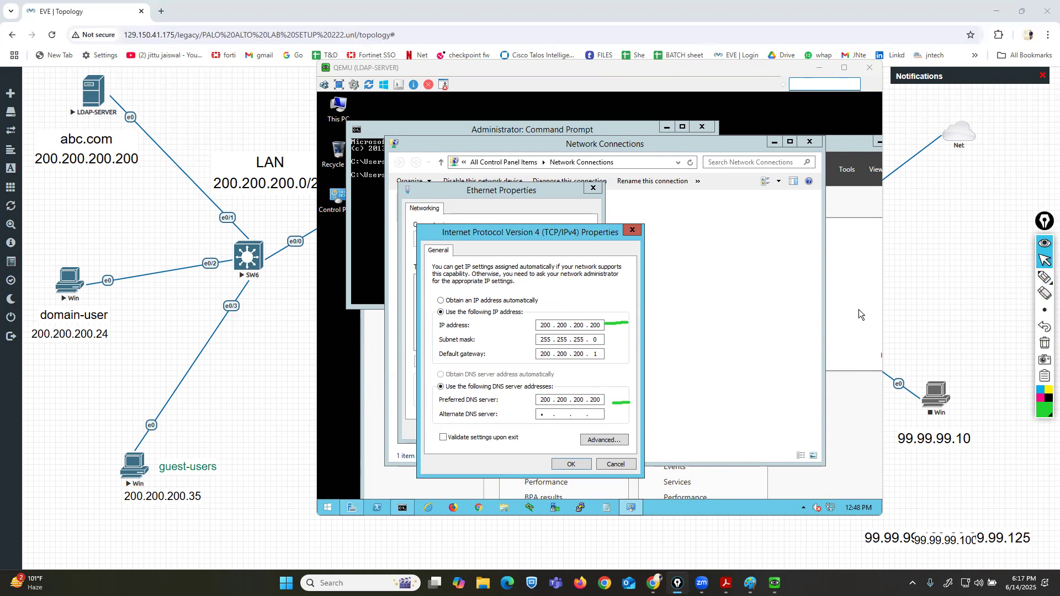
Set the alternate DNS server to 8.8.8.8, apply the adapter settings and allow network discovery.
text(88.8.8)
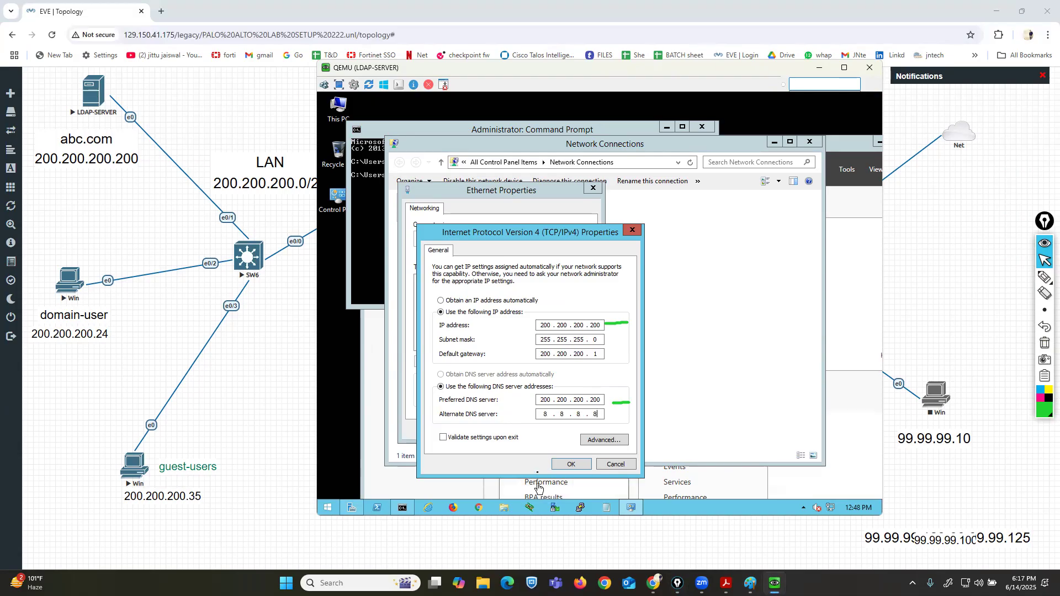
click(565, 468)
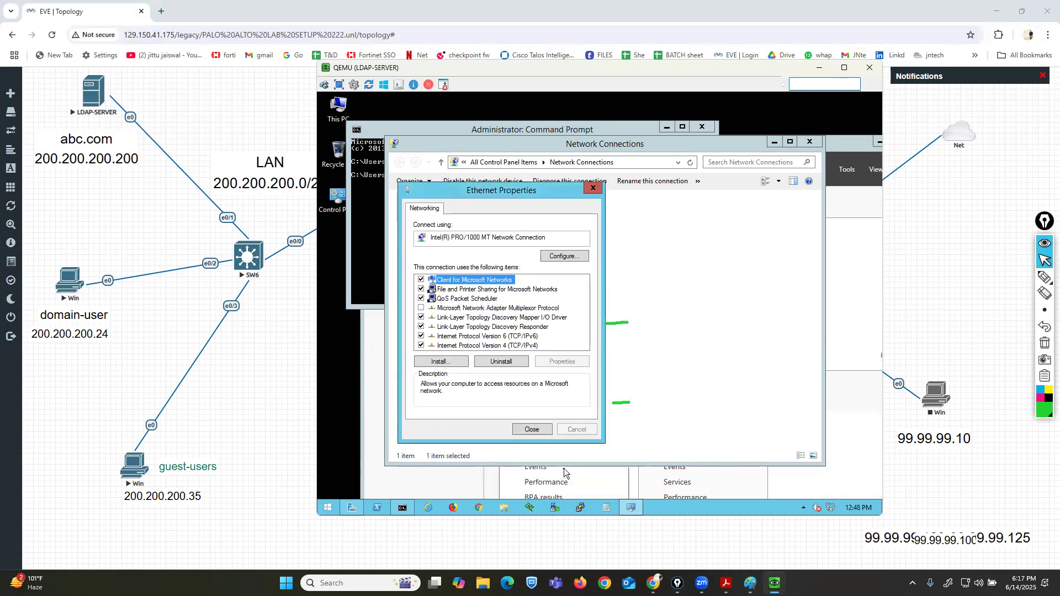
click(531, 429)
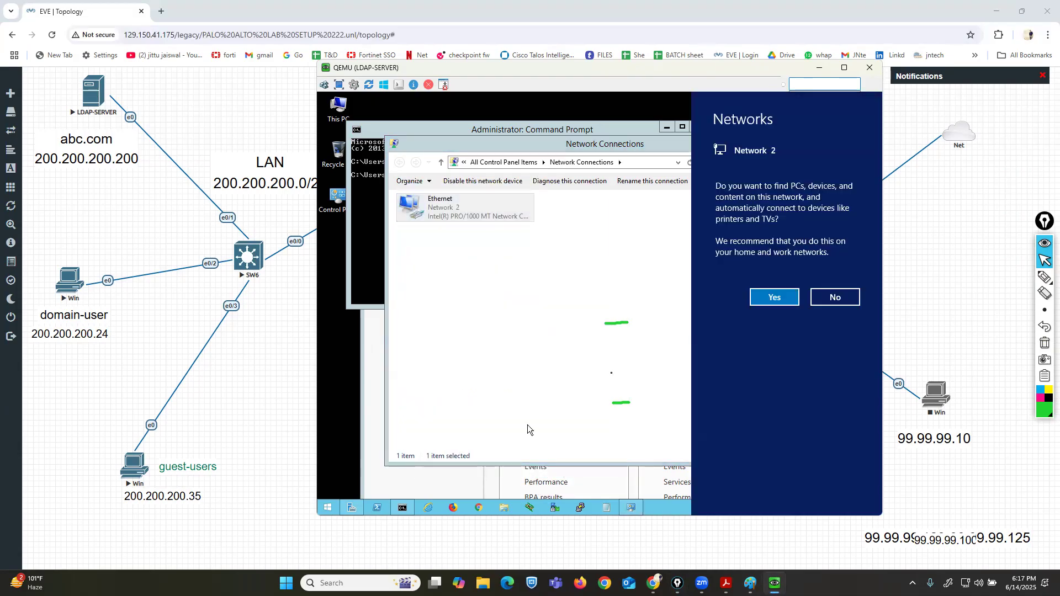
click(794, 296)
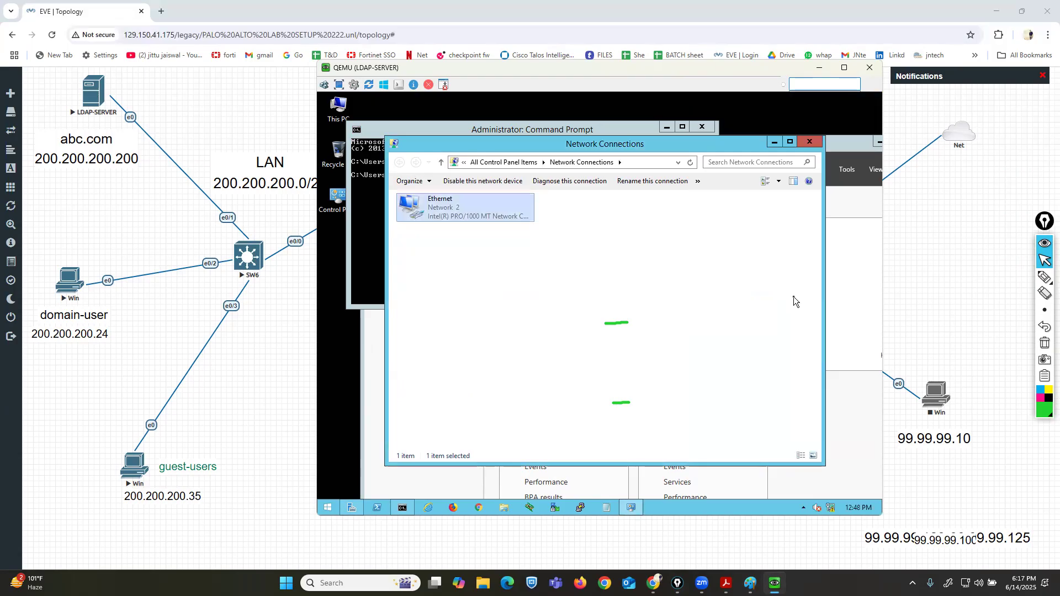
Close the Network Connections and Server Manager windows.
click(816, 143)
double_click(816, 144)
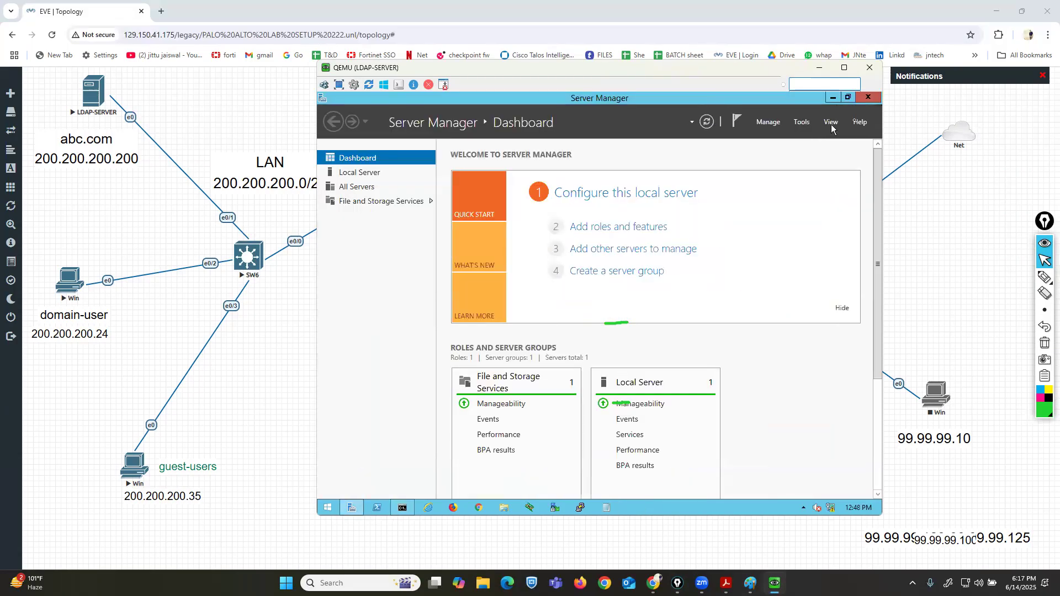
click(864, 101)
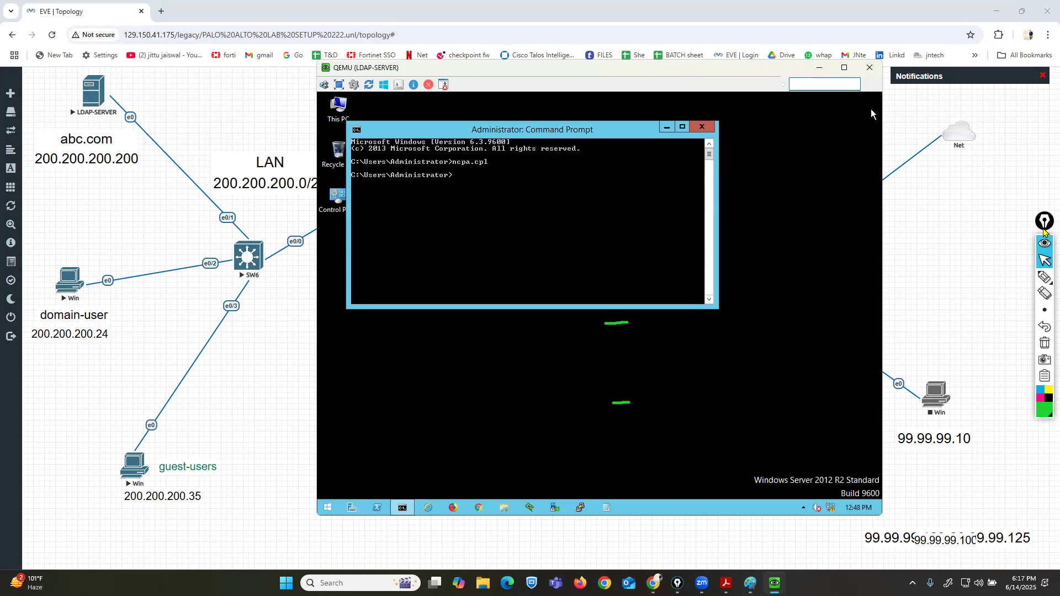
click(1045, 277)
click(1041, 398)
mouse_move(359, 497)
mouse_down()
mouse_move(339, 516)
mouse_move(373, 523)
mouse_up()
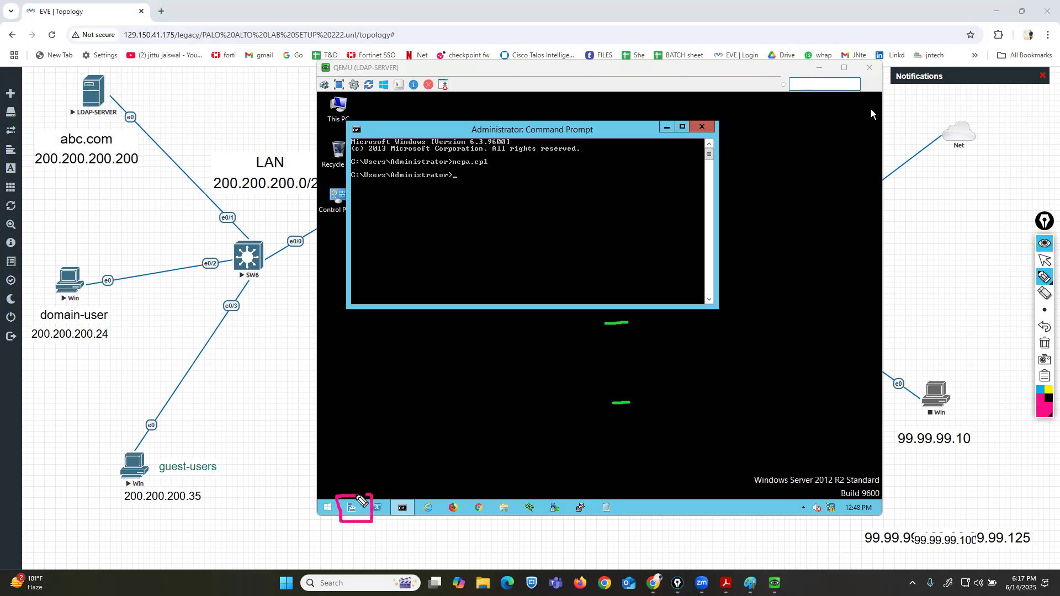
click(1045, 343)
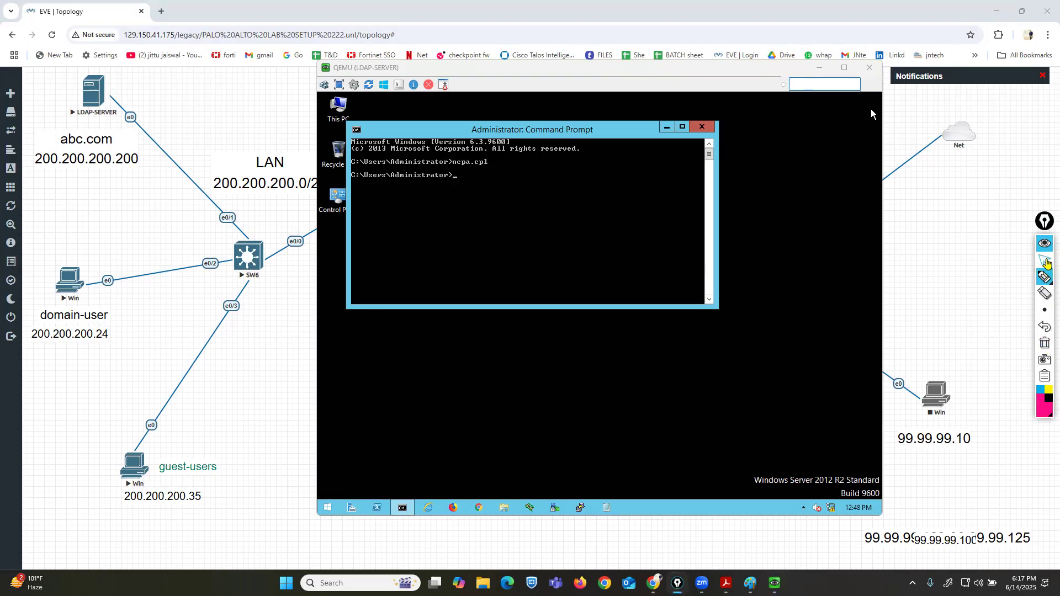
click(1045, 260)
Open Server Manager and start a role-based Add Roles and Features installation on server srv.
click(345, 511)
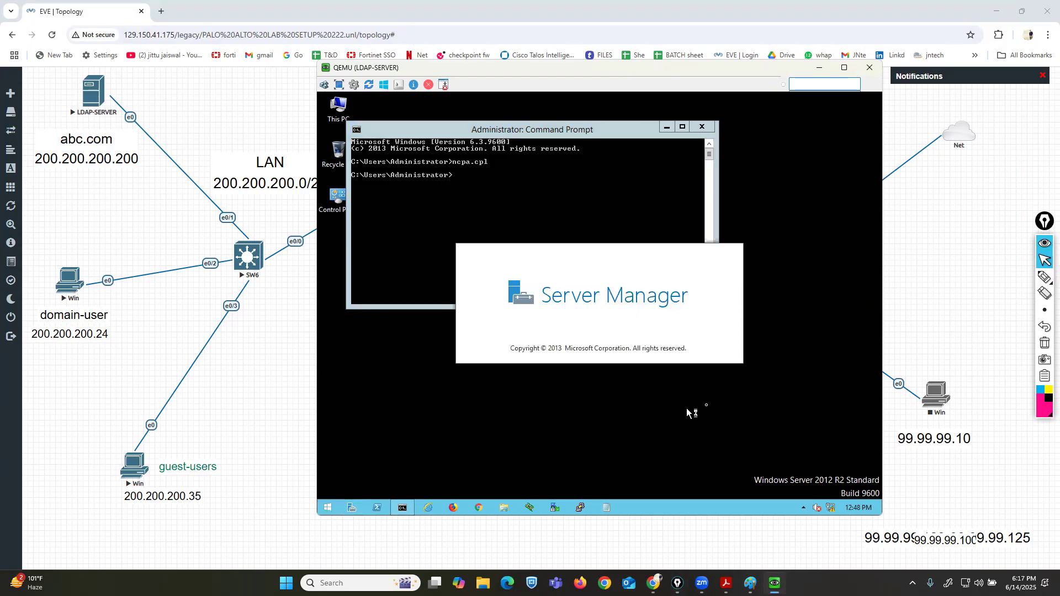
drag(658, 74, 631, 86)
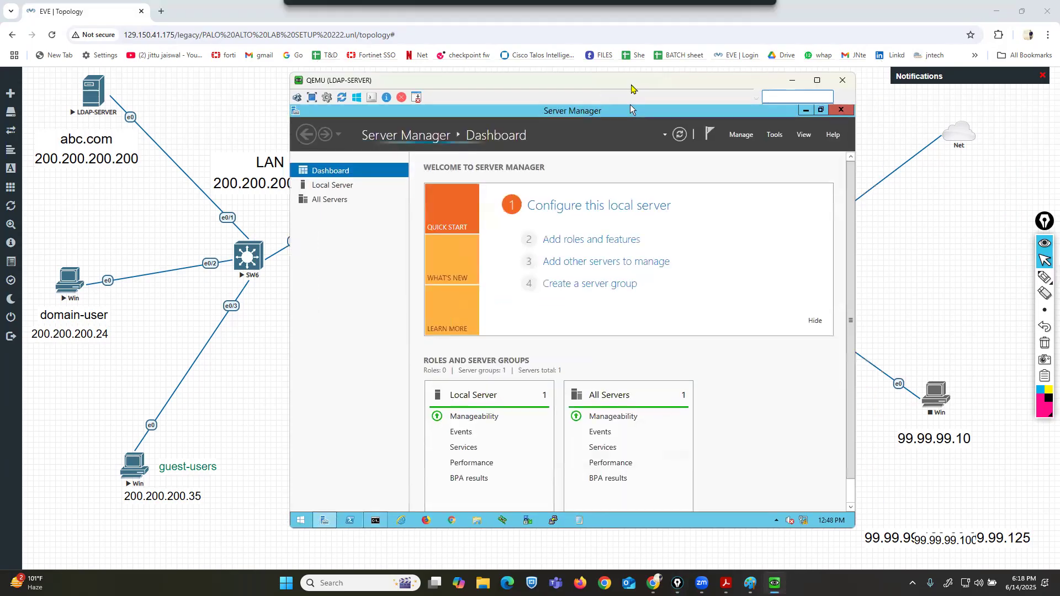
click(1027, 280)
drag(539, 254, 640, 257)
click(1045, 344)
click(1045, 260)
click(607, 239)
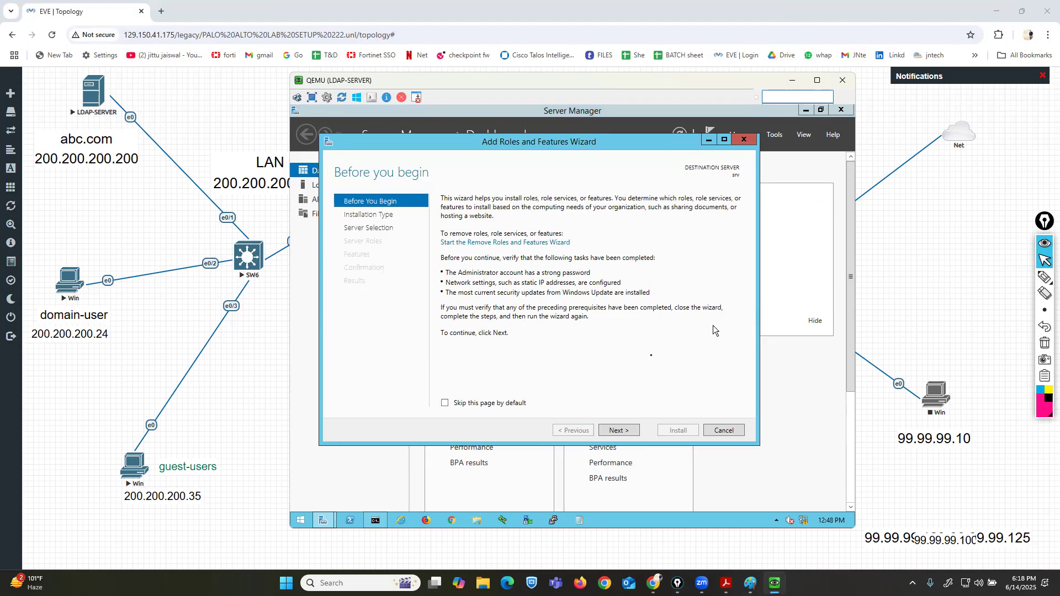
click(629, 431)
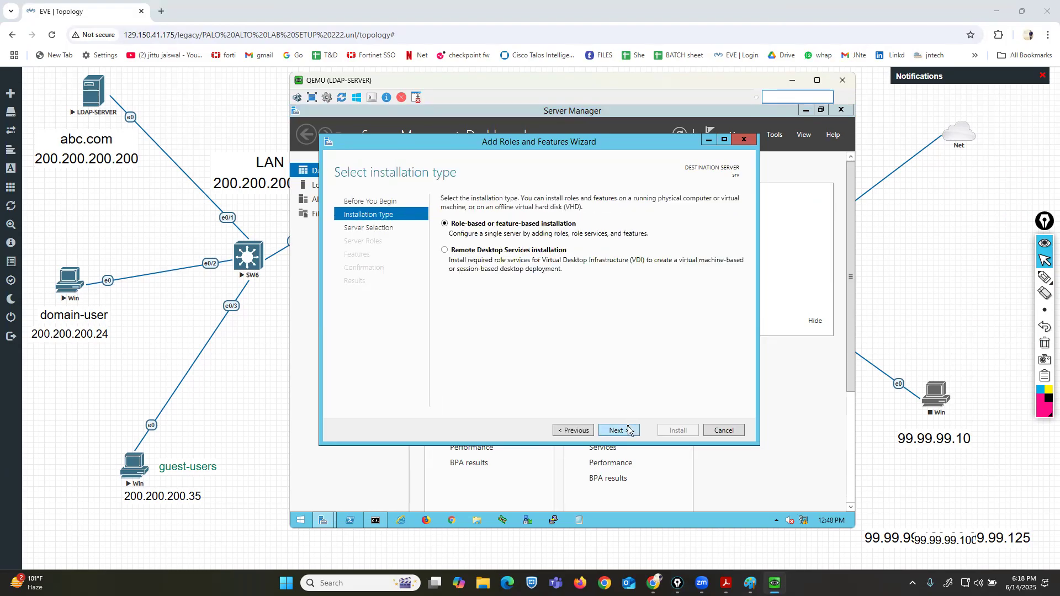
click(629, 430)
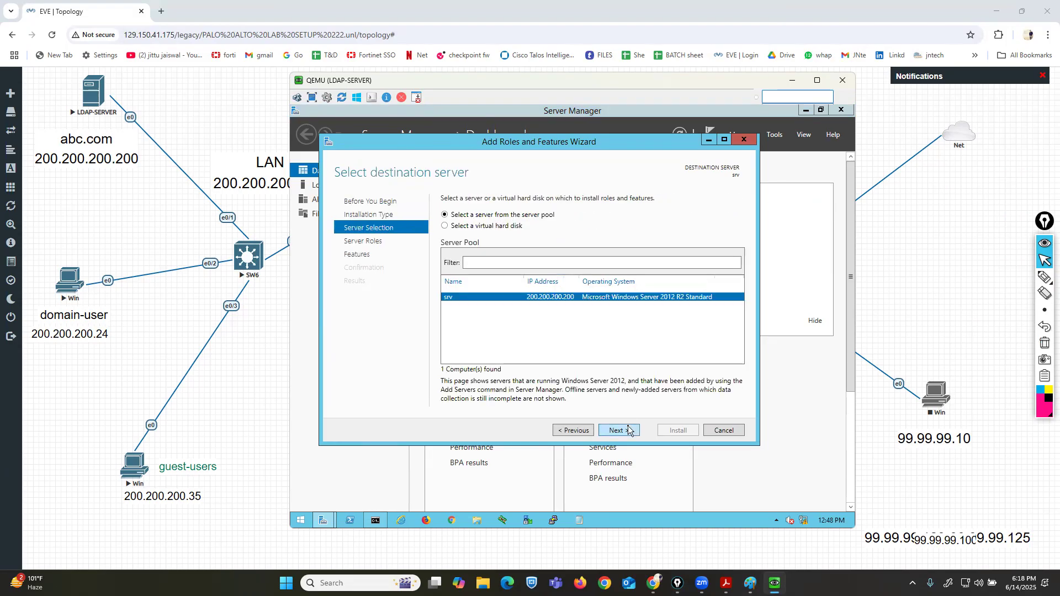
click(629, 430)
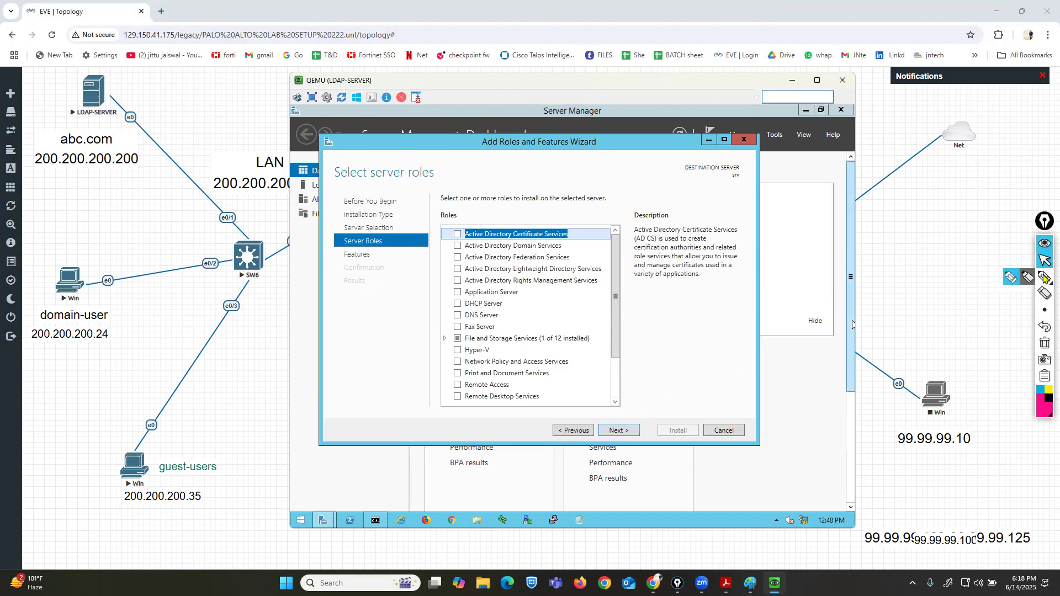
click(1044, 277)
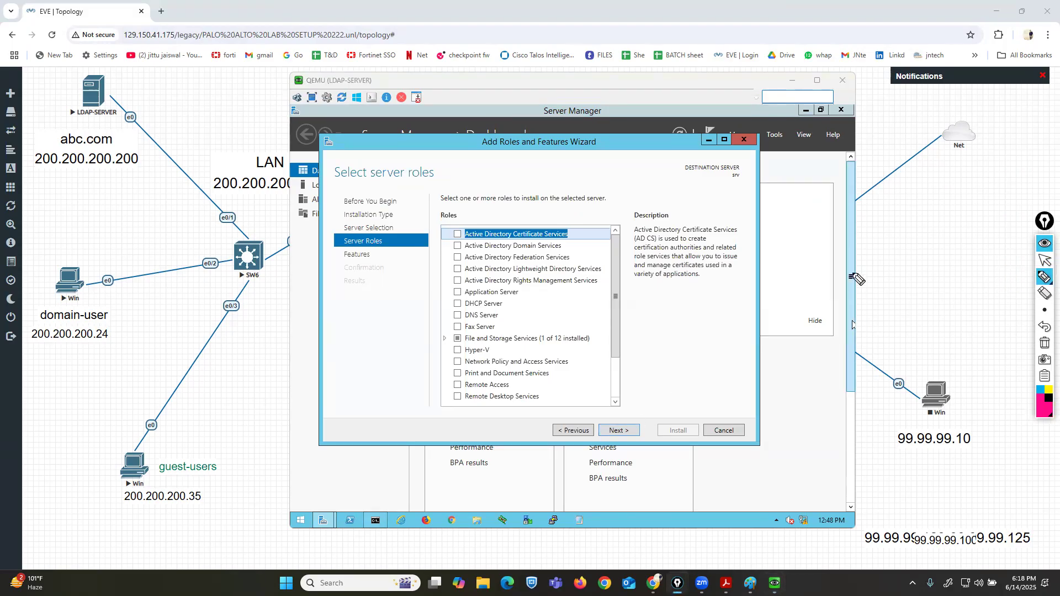
mouse_move(425, 246)
mouse_down()
mouse_move(409, 246)
mouse_move(452, 245)
mouse_up()
drag(408, 312, 448, 313)
click(1045, 345)
click(1045, 260)
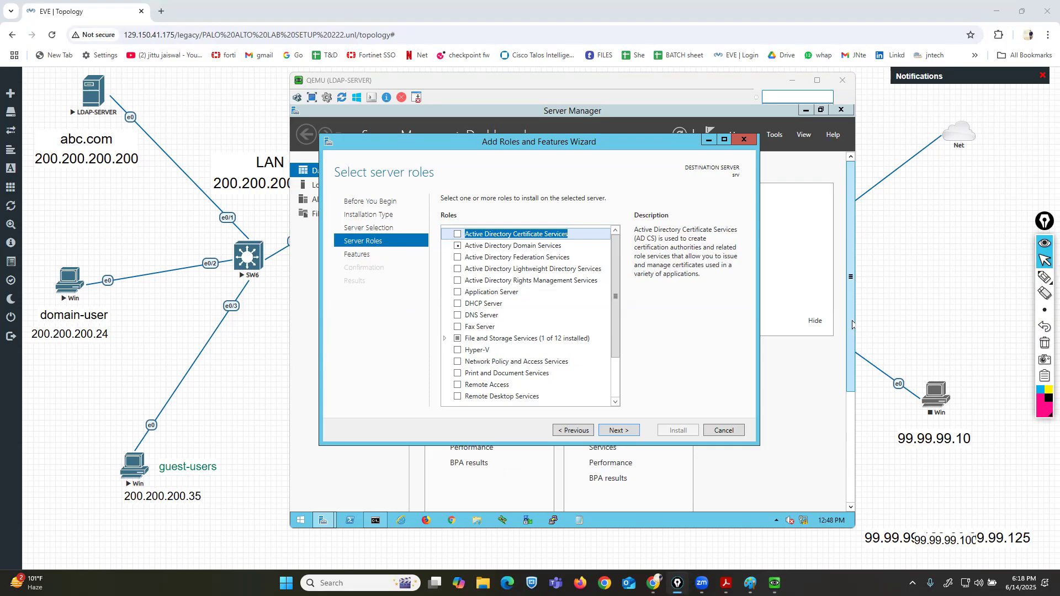
Select the Active Directory Domain Services and DNS Server roles, adding their required features.
click(457, 246)
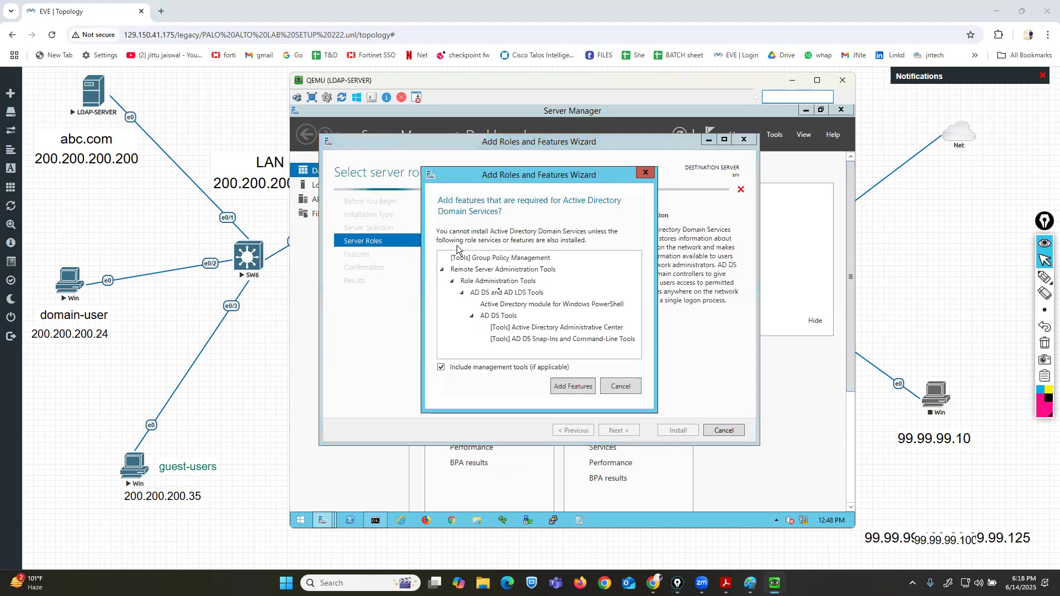
click(572, 387)
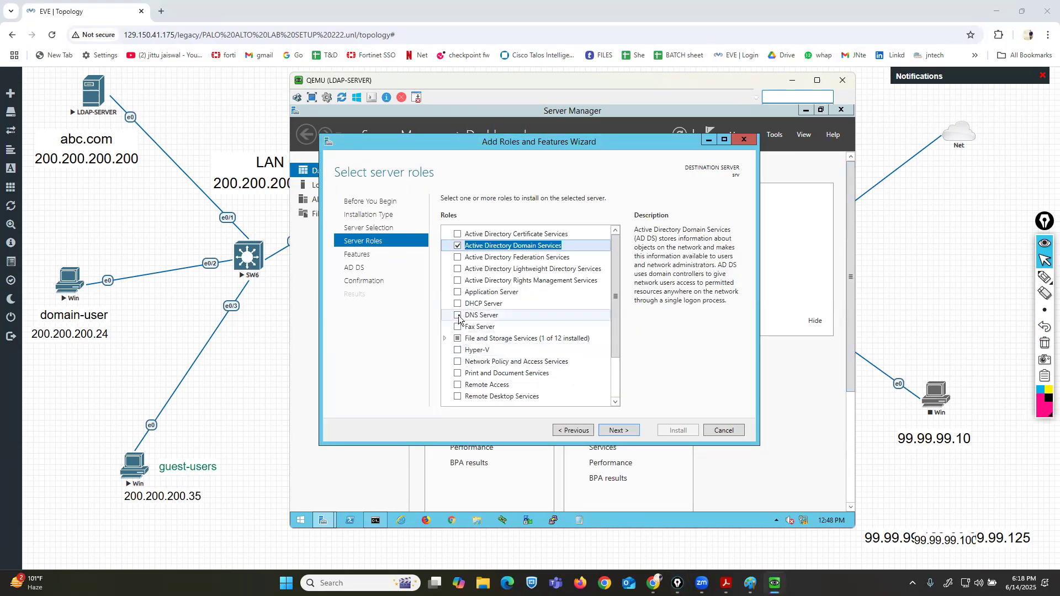
click(458, 316)
click(578, 382)
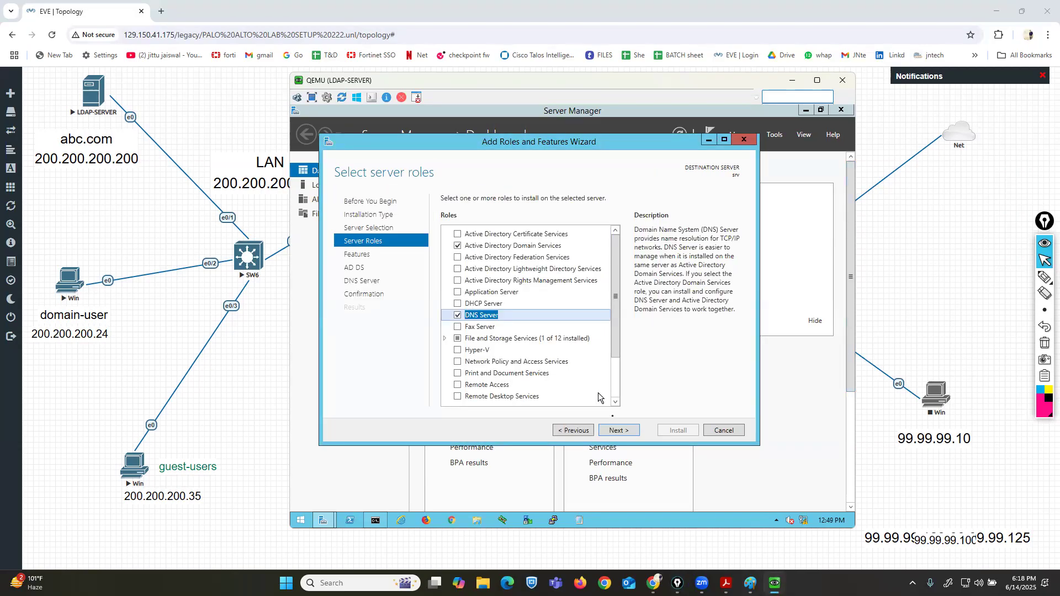
Advance to confirmation, allow automatic restart if required, and install the selected roles.
click(617, 431)
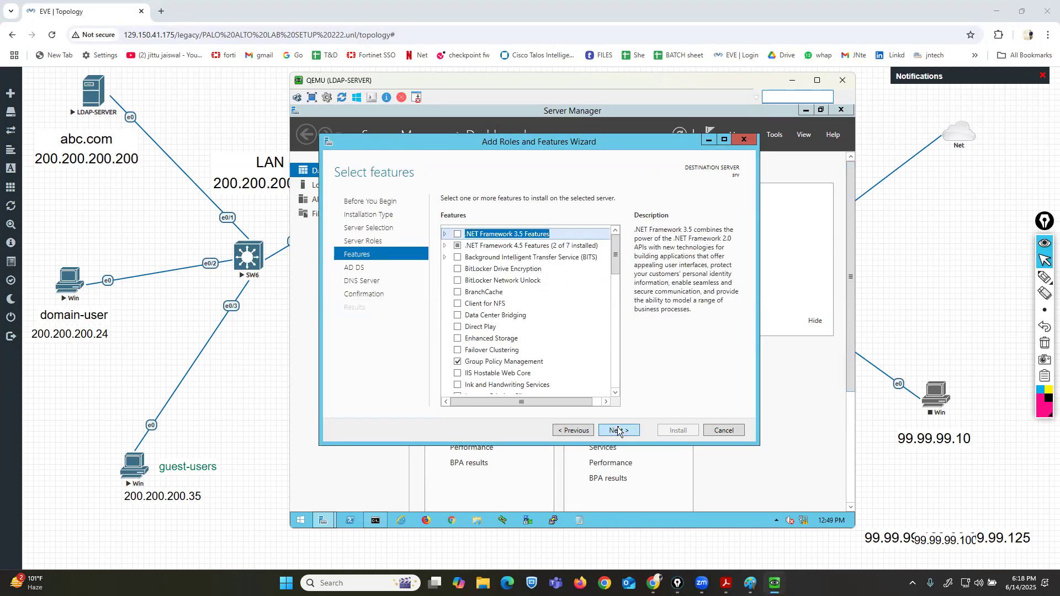
click(618, 431)
click(618, 431)
click(618, 431)
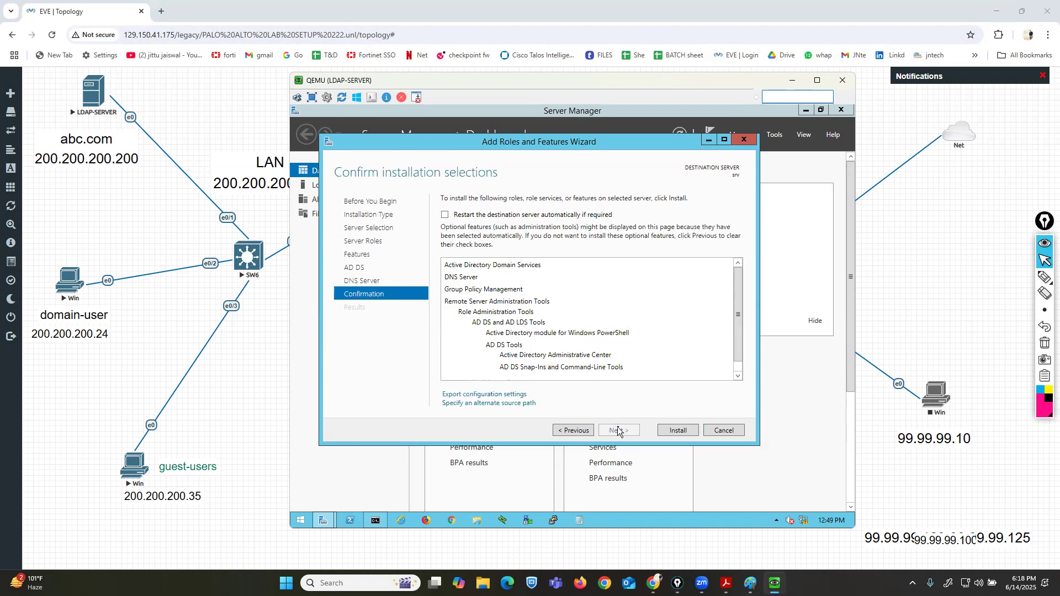
click(446, 215)
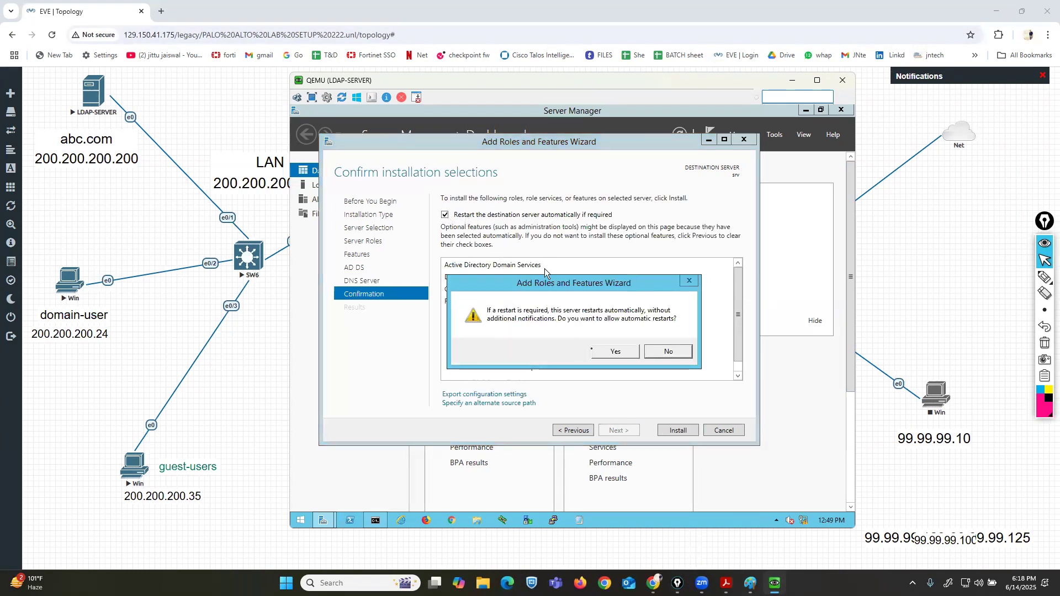
click(613, 353)
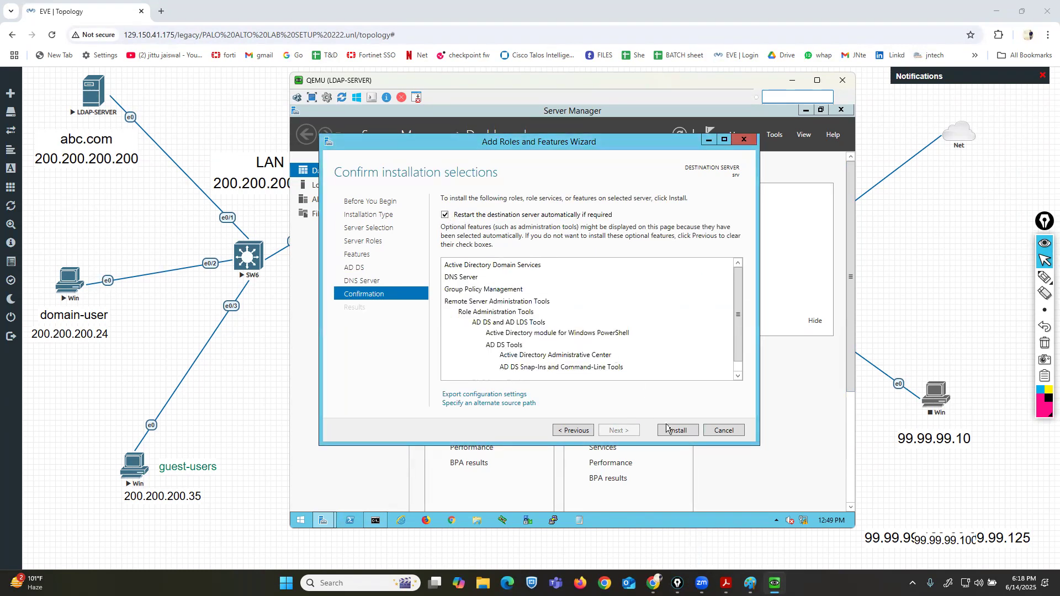
click(673, 432)
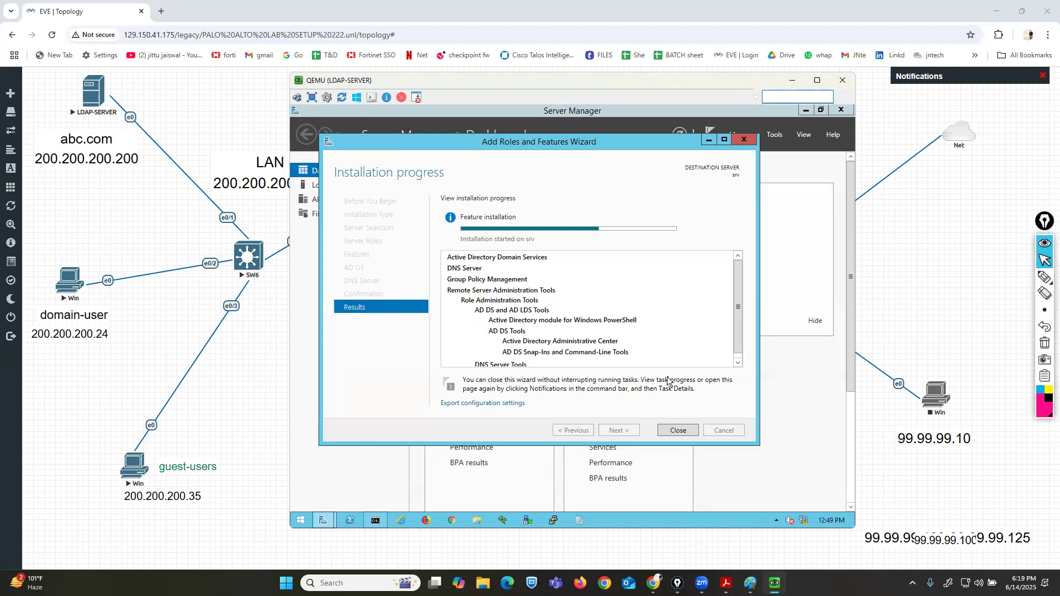
Close the wizard and launch promotion of this server to a domain controller.
drag(608, 108, 561, 109)
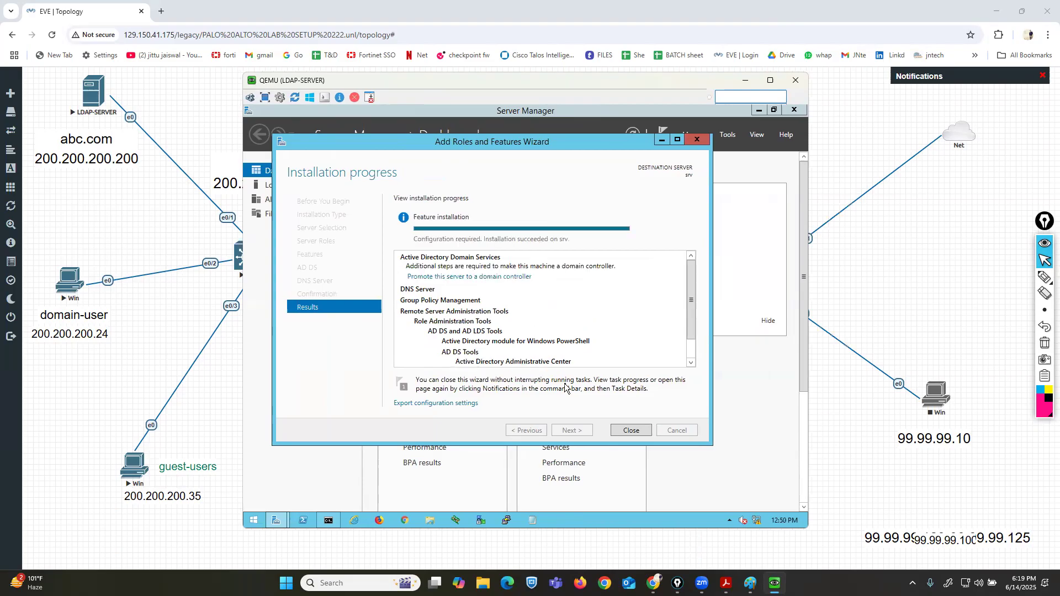
click(633, 431)
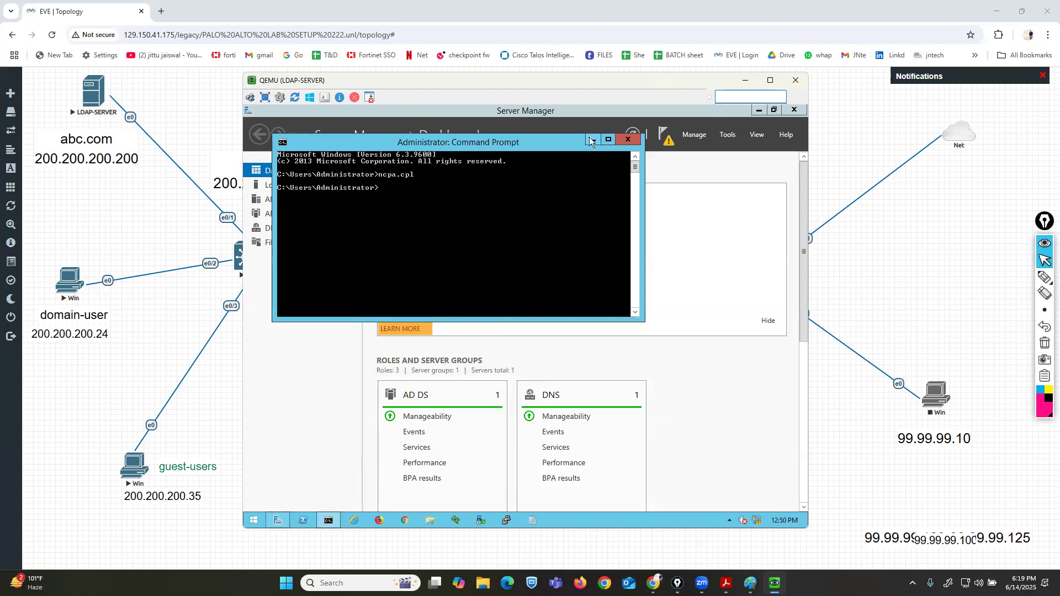
click(591, 139)
click(666, 139)
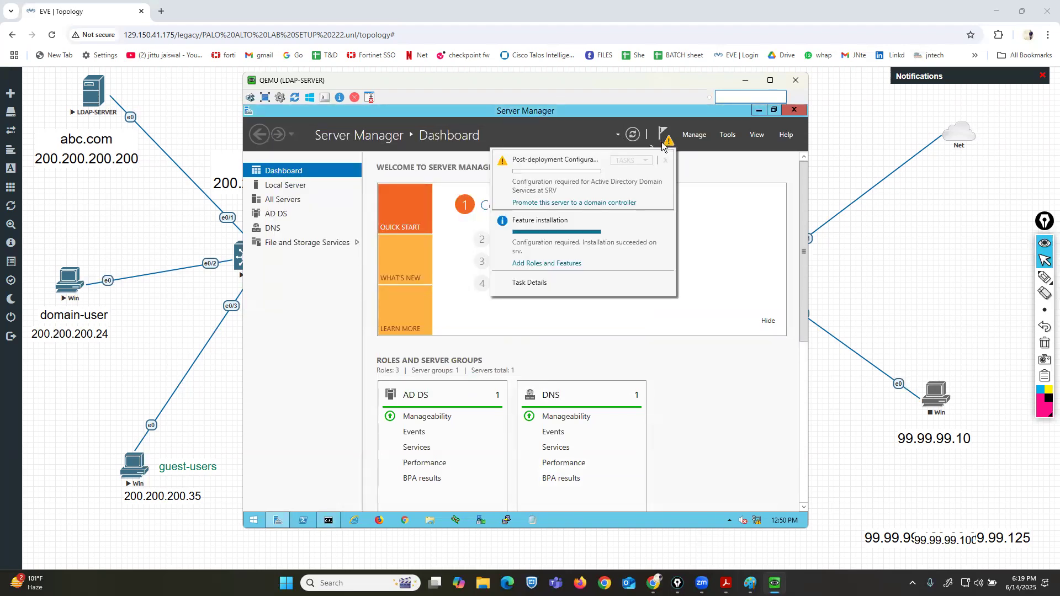
click(547, 204)
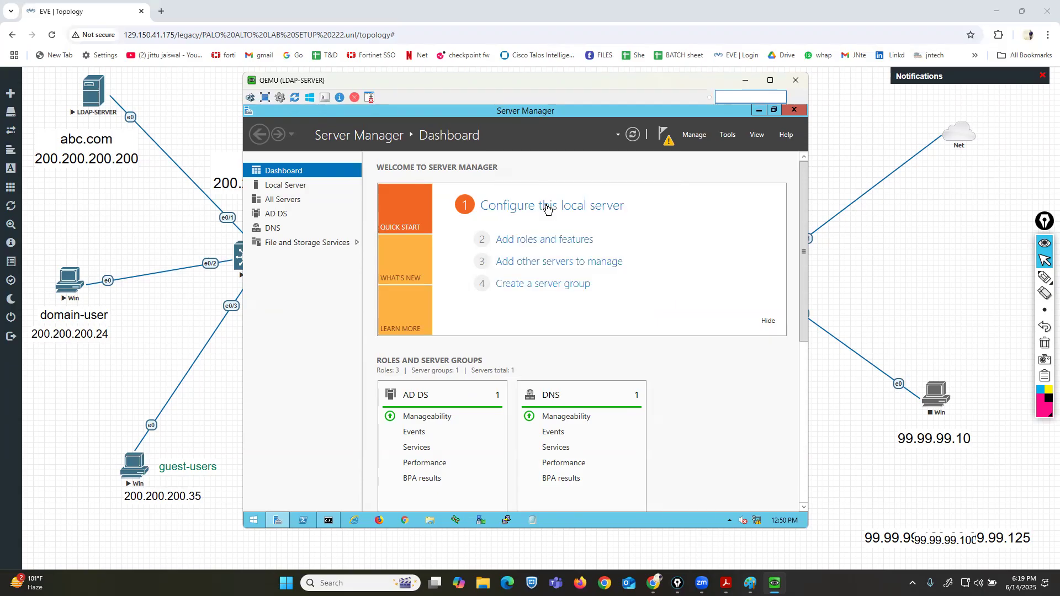
drag(538, 198, 526, 165)
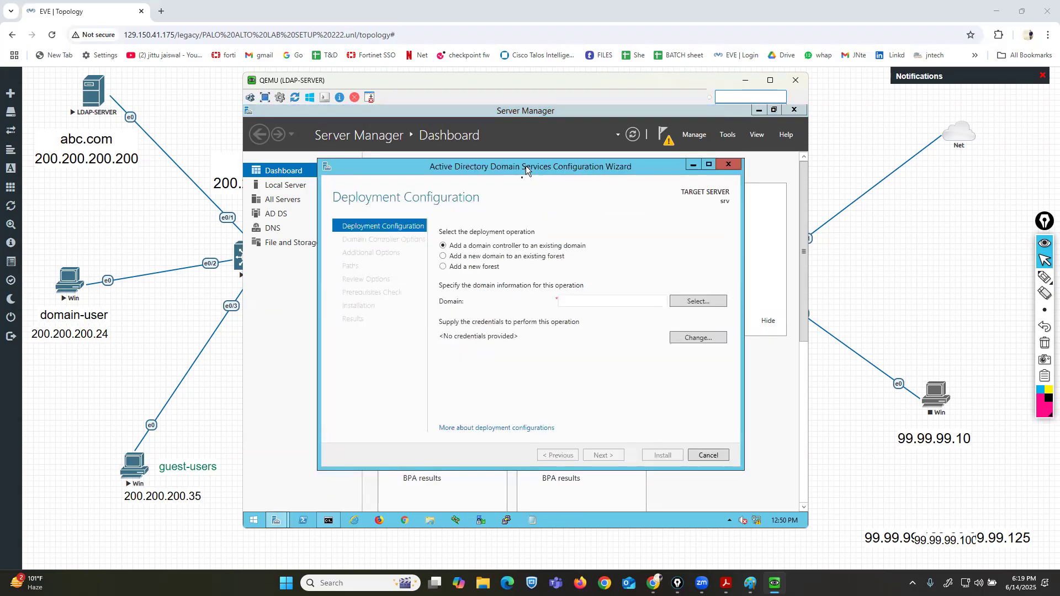
Choose to add a new forest with root domain name abc.com and continue.
click(444, 268)
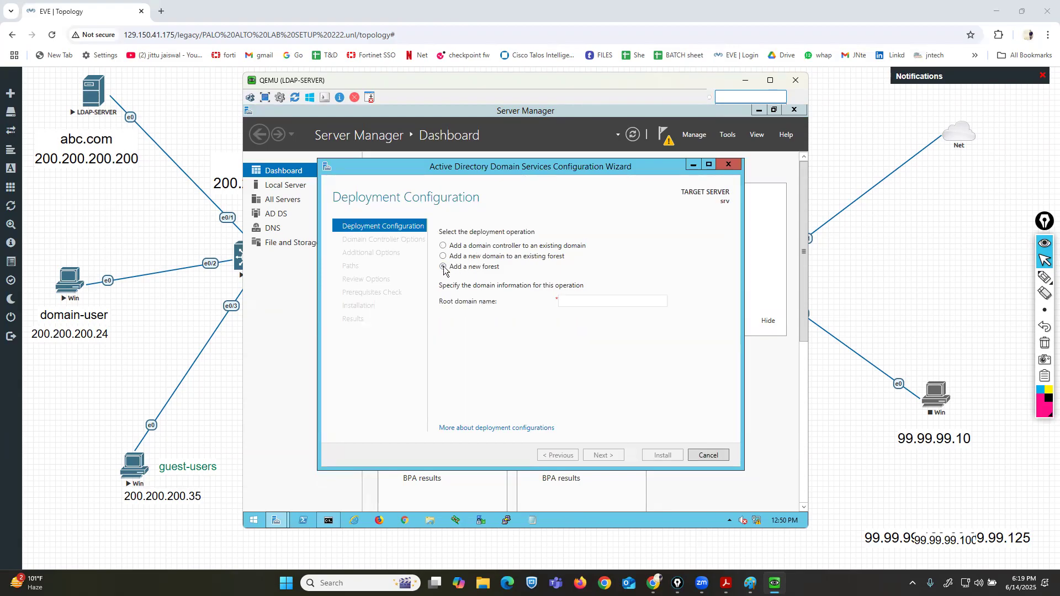
click(599, 300)
text(A)
key(BackSpace)
text(abc.com)
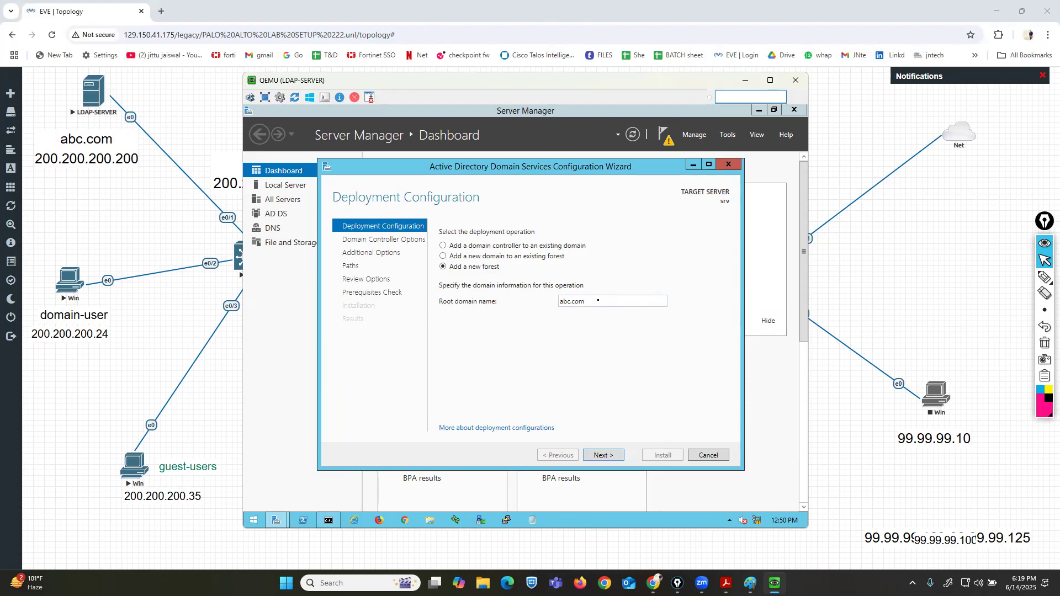
click(602, 456)
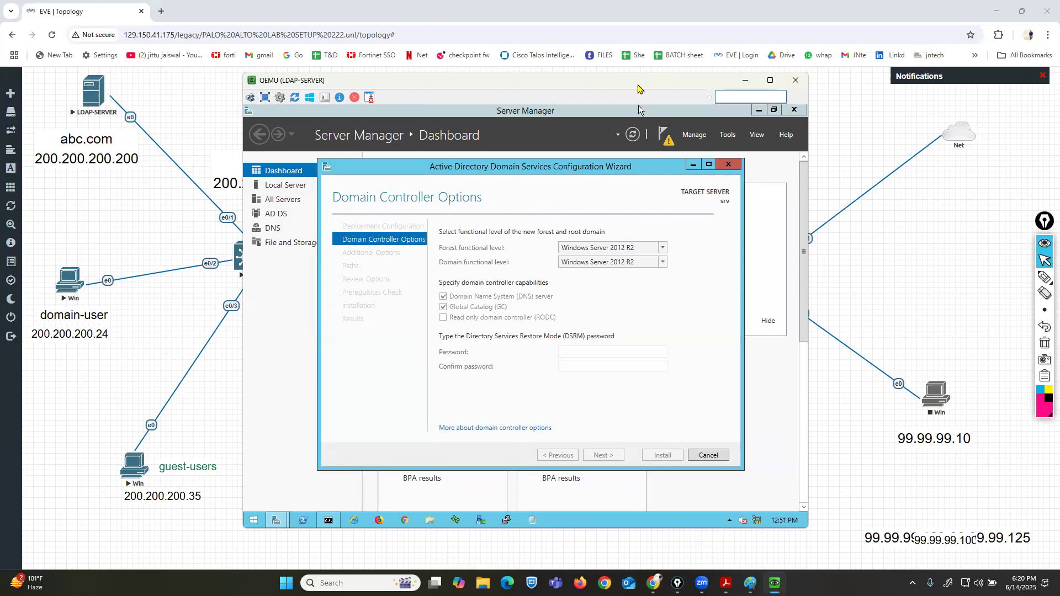
drag(639, 86, 701, 79)
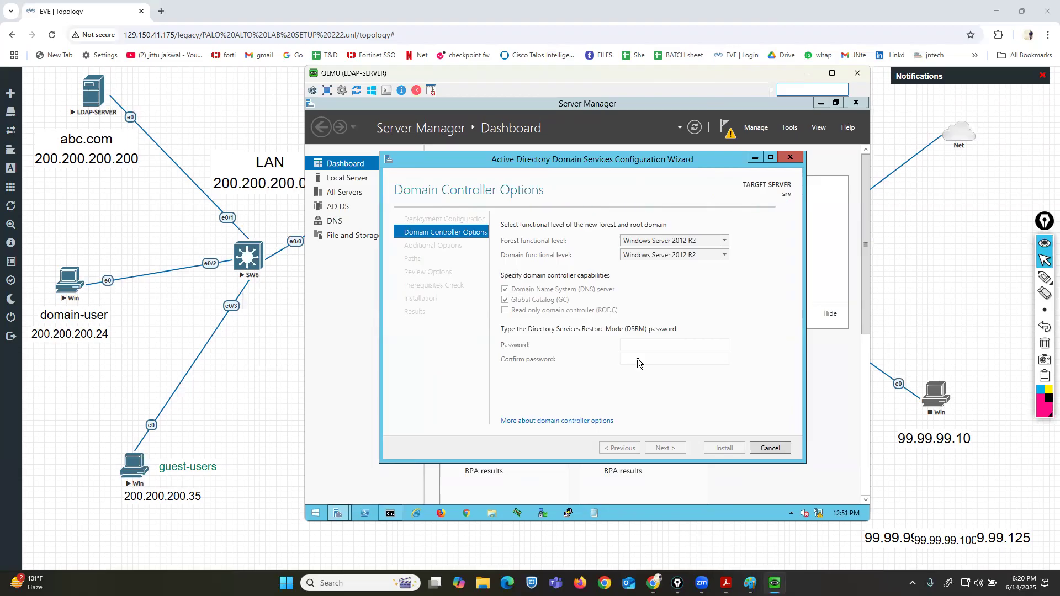
Enter and confirm the Directory Services Restore Mode password, then continue.
click(656, 344)
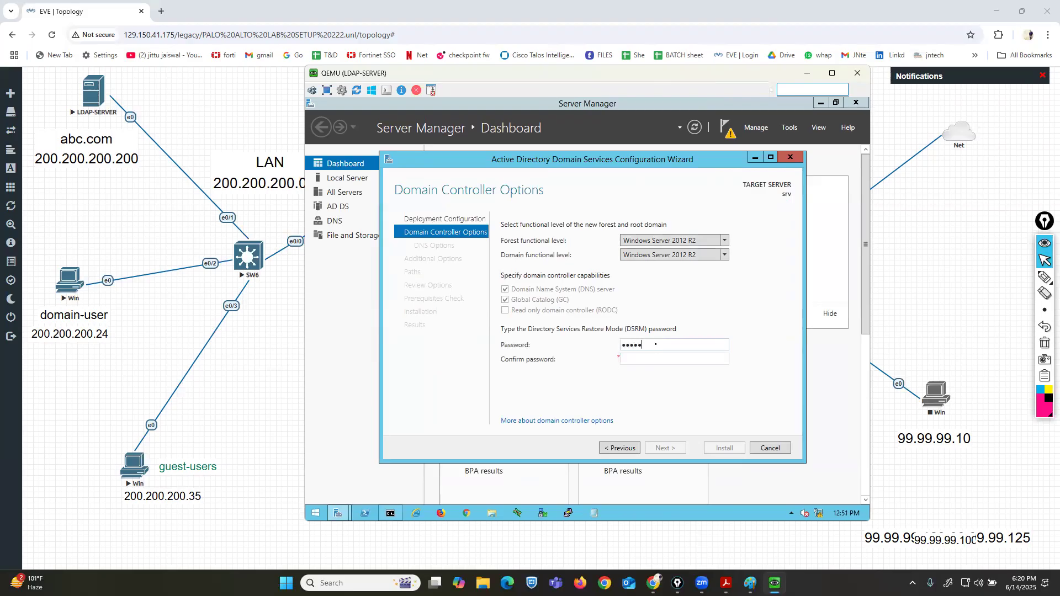
key(Tab)
text(P•••••••)
click(657, 449)
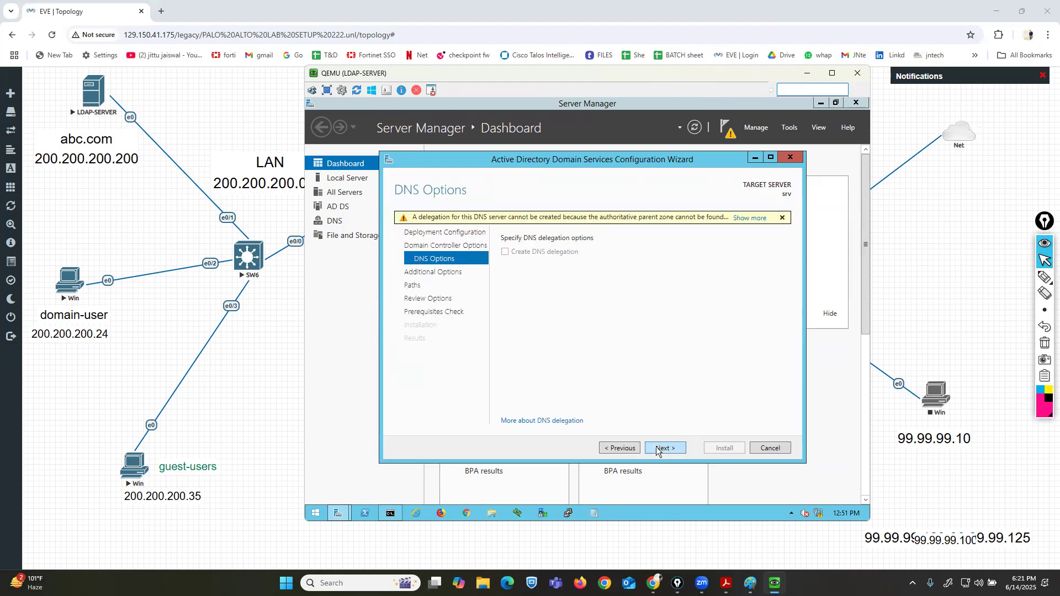
Advance through the DNS, additional options, paths and review pages and start the domain controller installation.
click(657, 448)
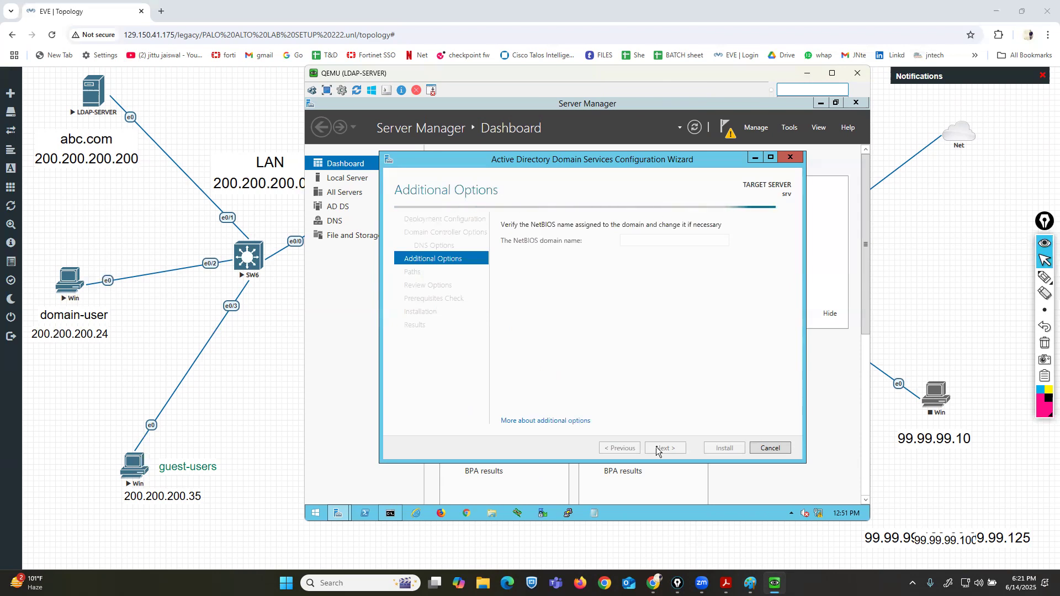
click(656, 447)
click(656, 448)
click(657, 448)
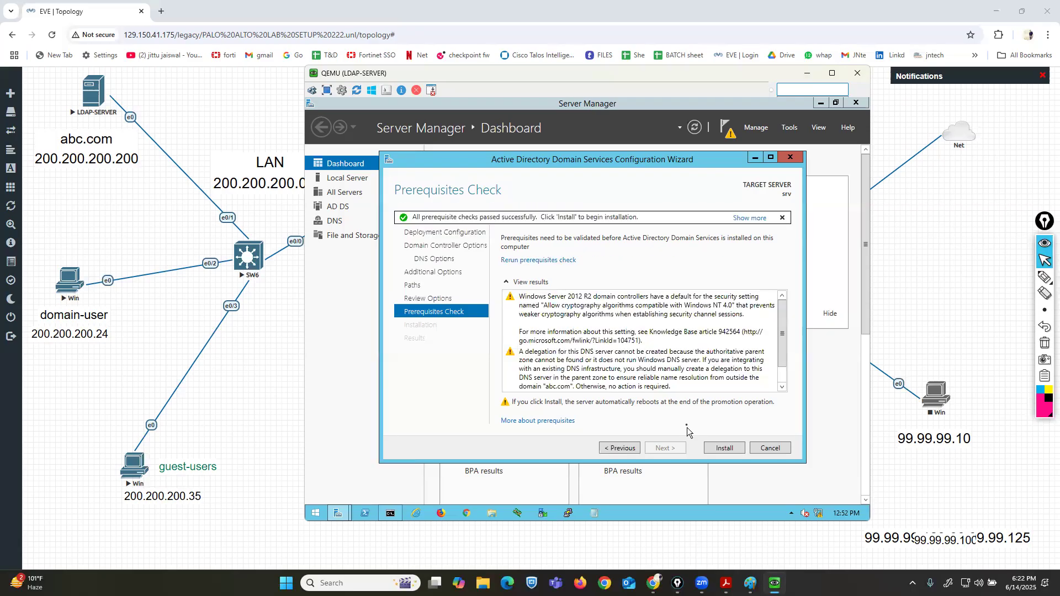
click(724, 448)
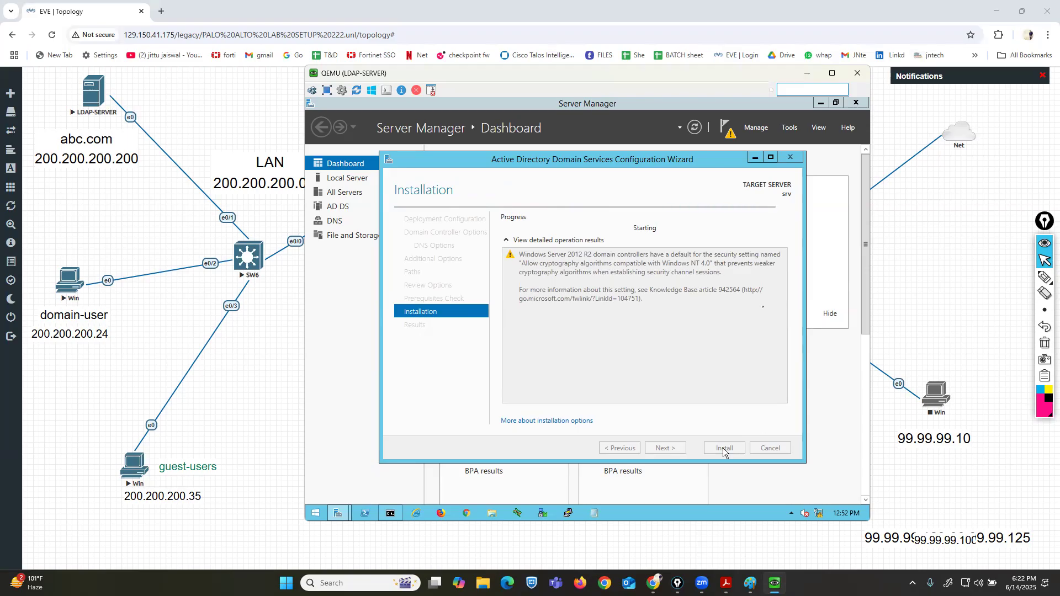
Open the domain-user PC's console window alongside the server console.
drag(691, 80, 696, 80)
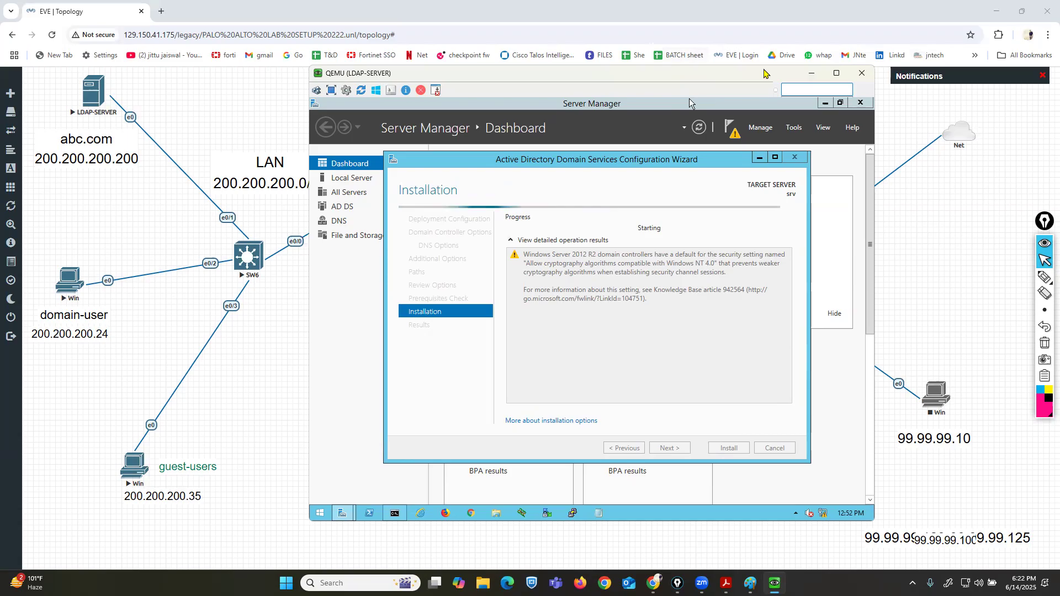
drag(764, 74, 856, 65)
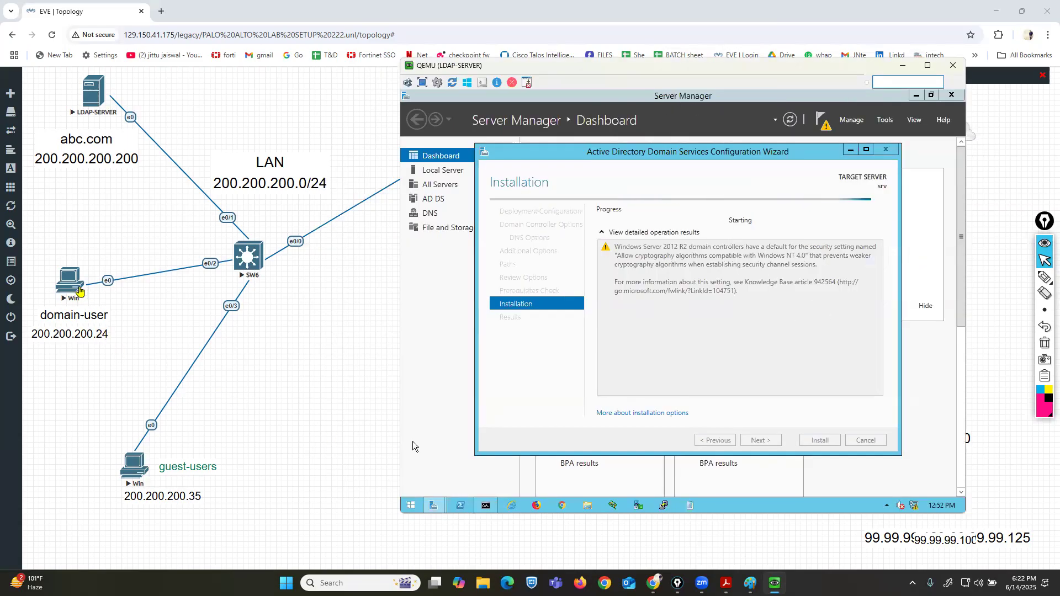
click(79, 291)
click(542, 124)
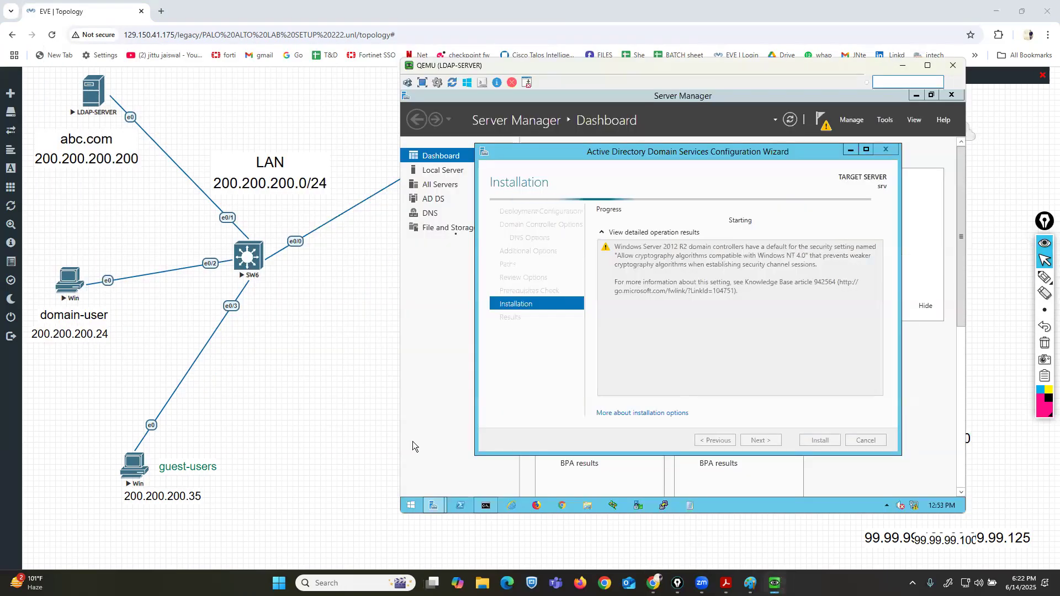
drag(484, 110, 263, 150)
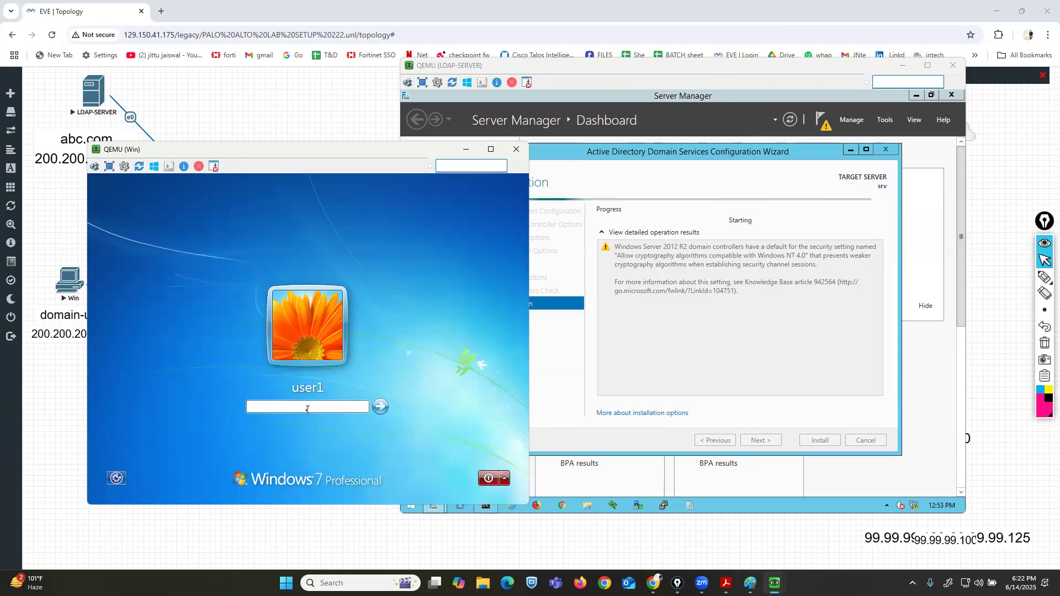
Sign in to the domain-user PC with the user account password.
text(•••••)
key(Return)
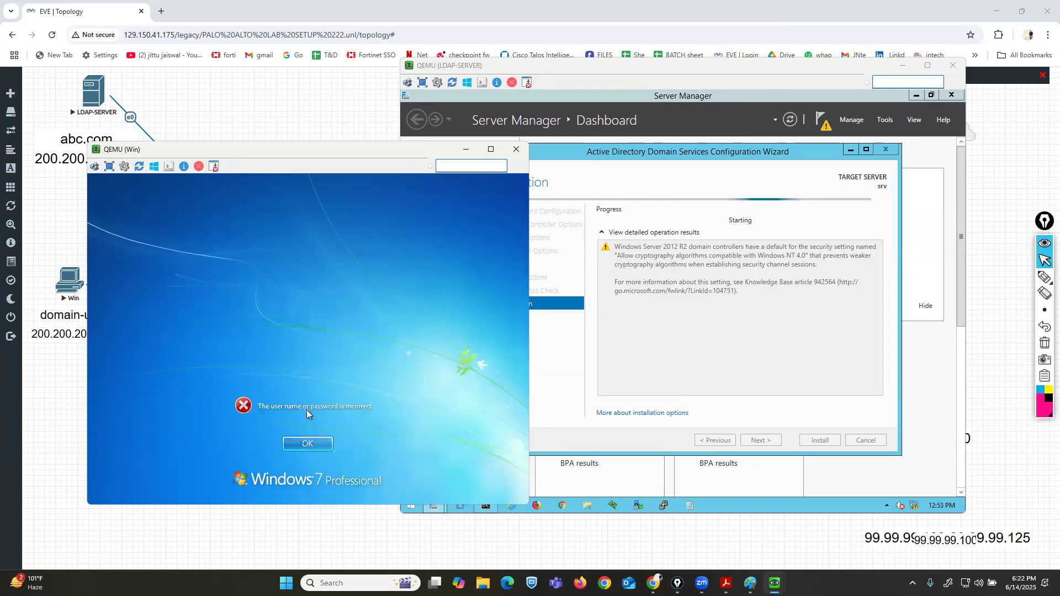
click(322, 446)
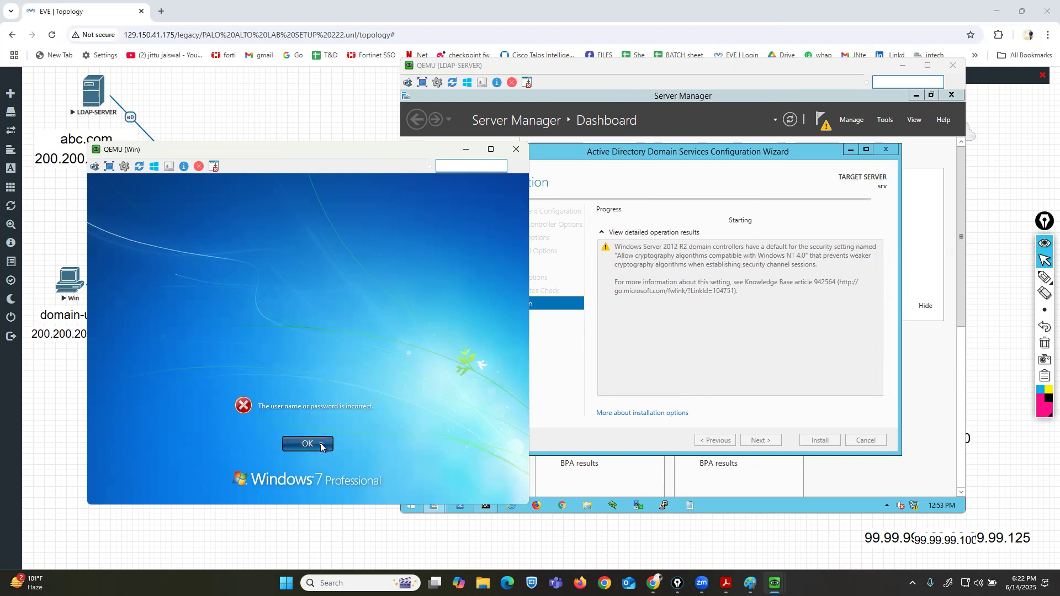
text(••••)
key(Return)
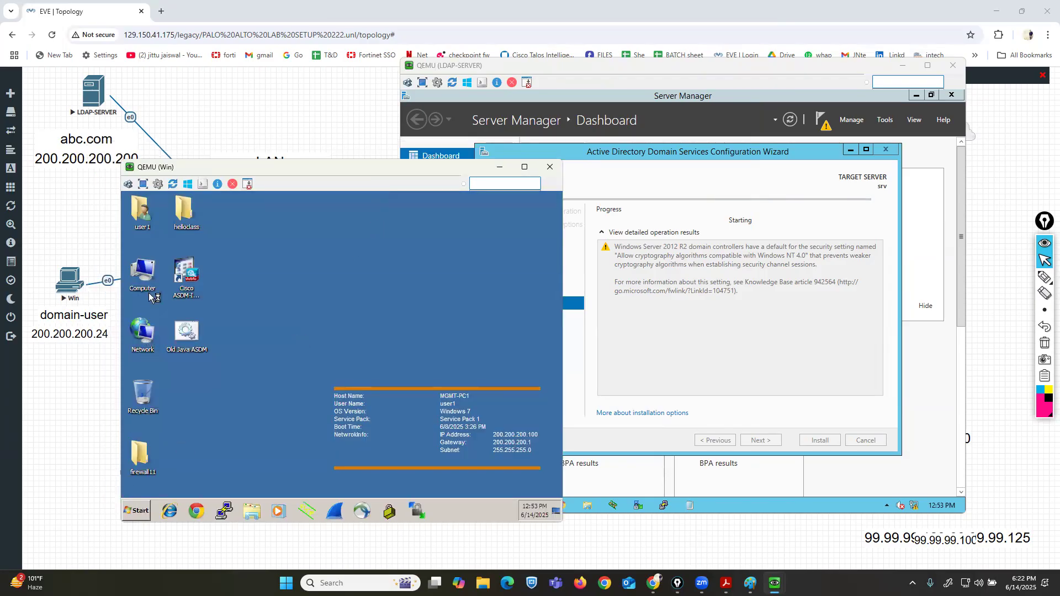
Open the computer's System properties to check its computer name and workgroup, then close it.
right_click(145, 269)
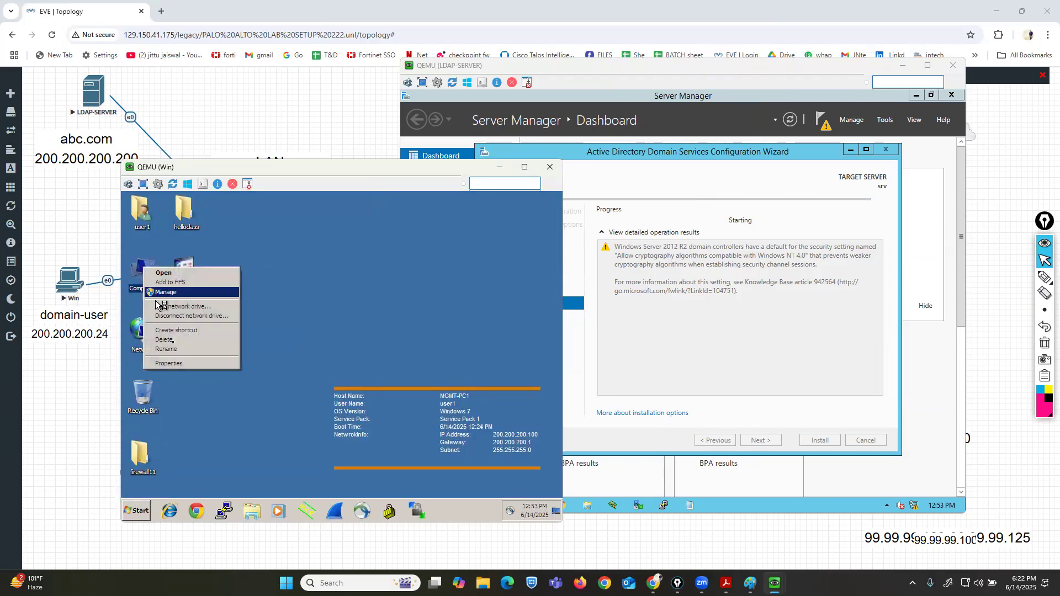
click(169, 363)
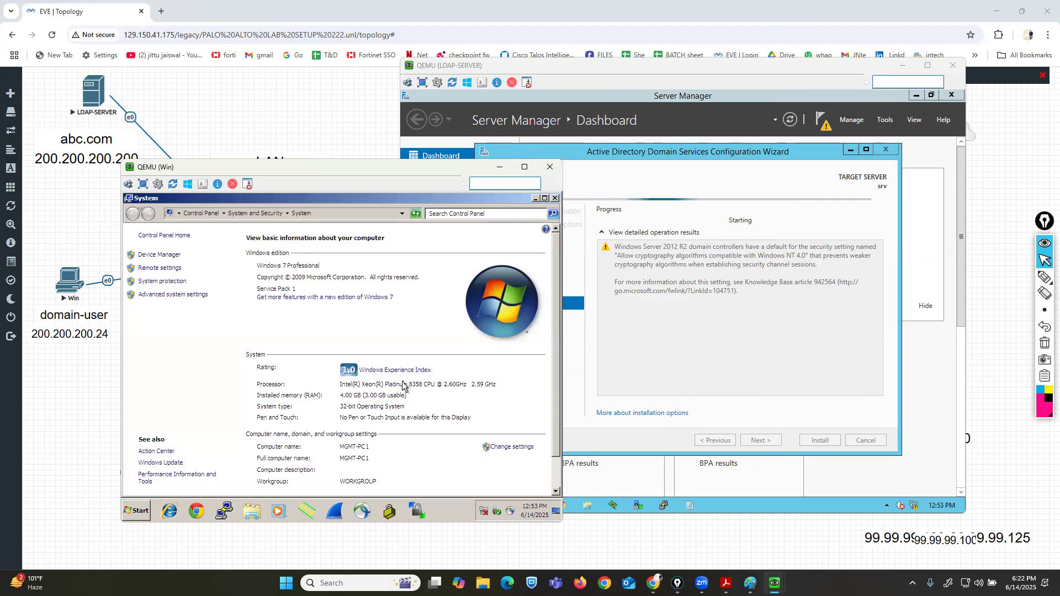
scroll(548, 416, down, 1)
click(1016, 280)
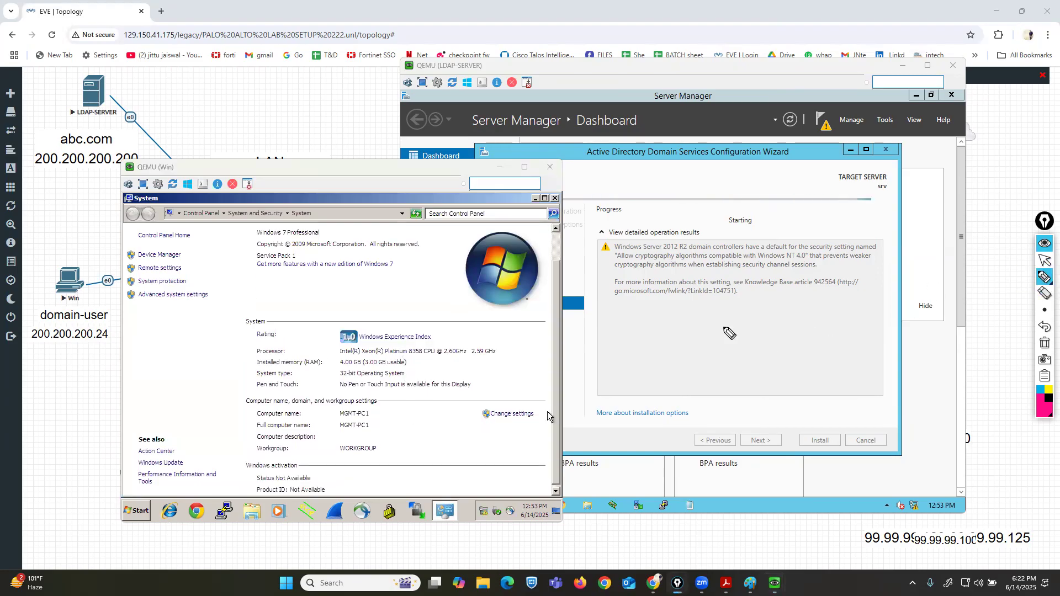
mouse_move(251, 458)
mouse_down()
mouse_move(381, 457)
mouse_move(388, 438)
mouse_move(284, 439)
mouse_move(249, 467)
mouse_up()
click(1045, 343)
click(1045, 260)
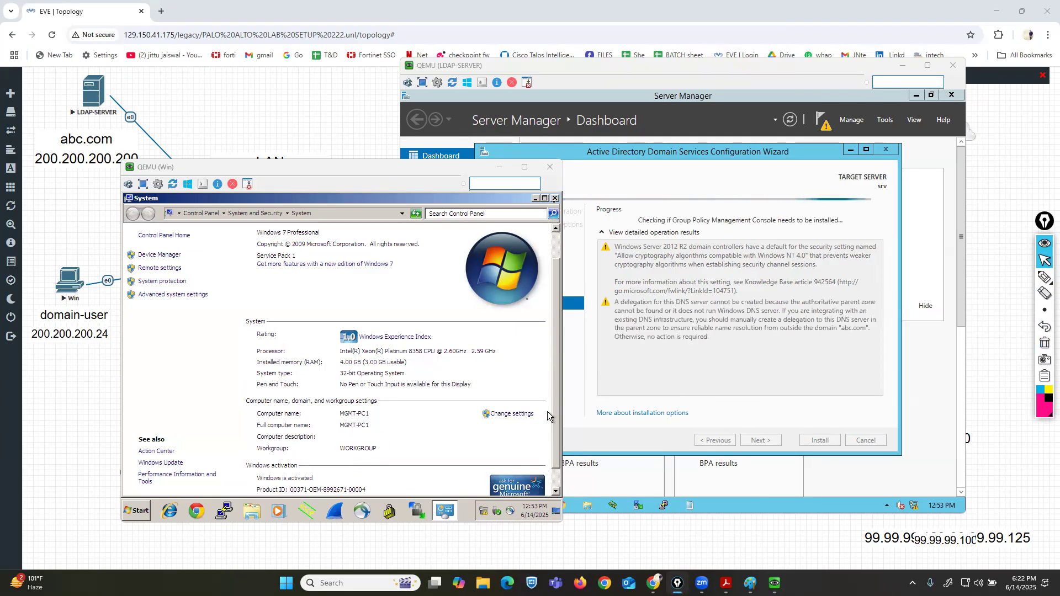
click(554, 198)
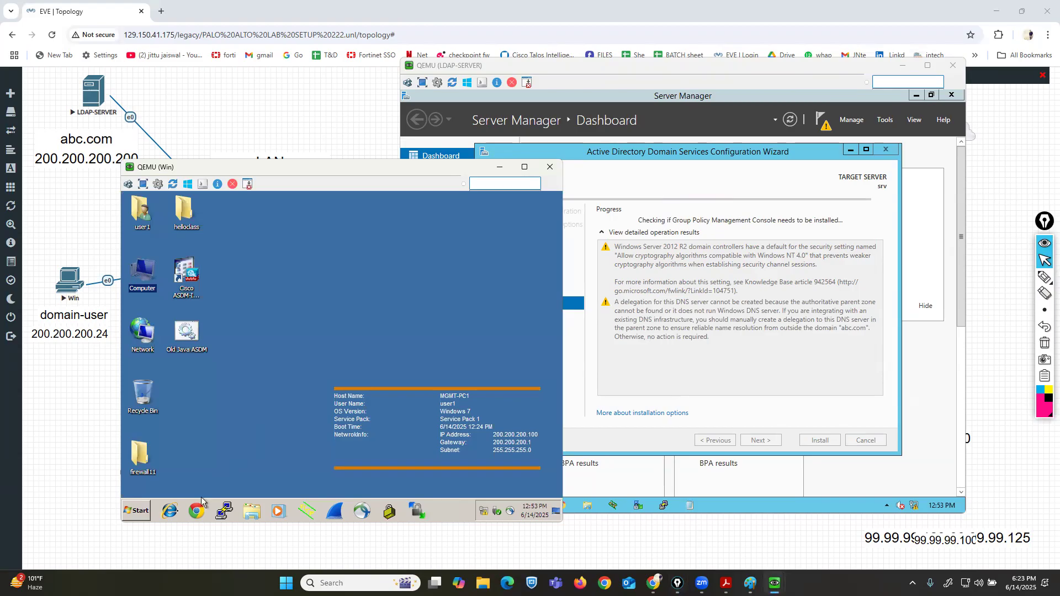
Open a command prompt and launch the Network Connections panel with ncpa.cpl.
click(136, 510)
click(279, 470)
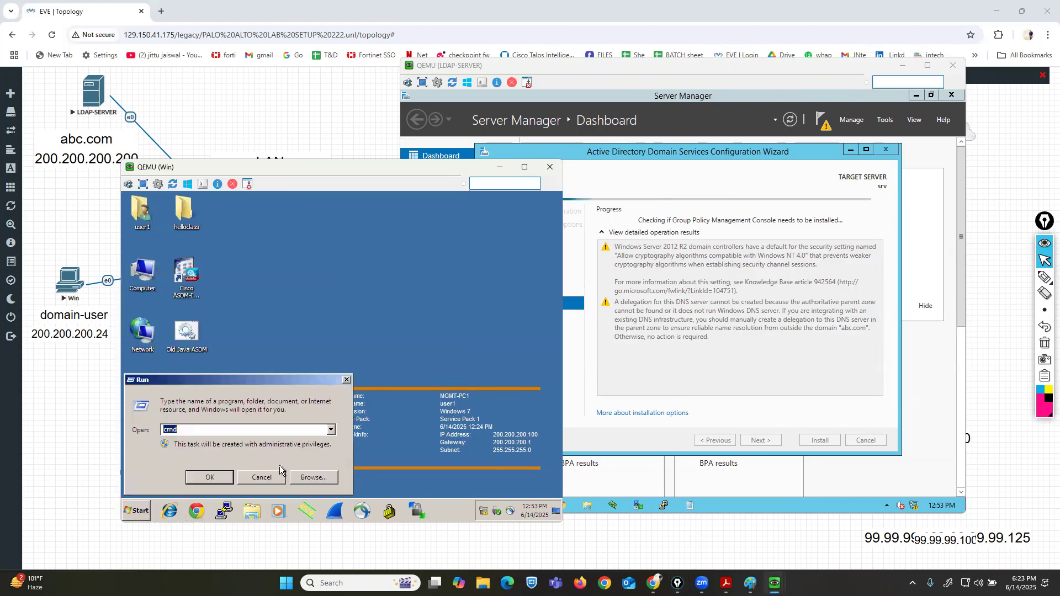
key(Return)
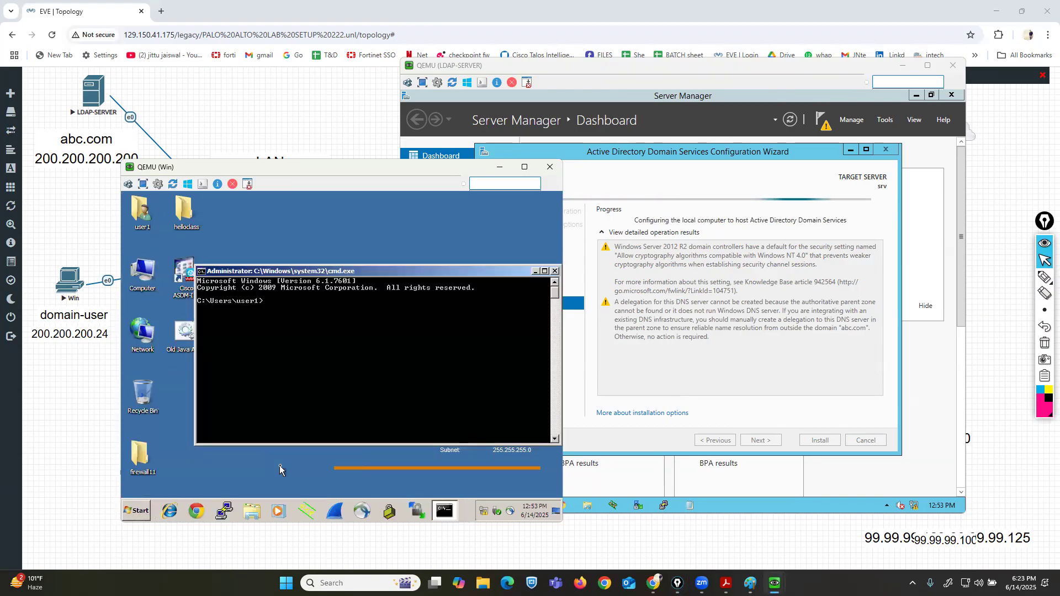
text(ncpa.cpl)
key(Return)
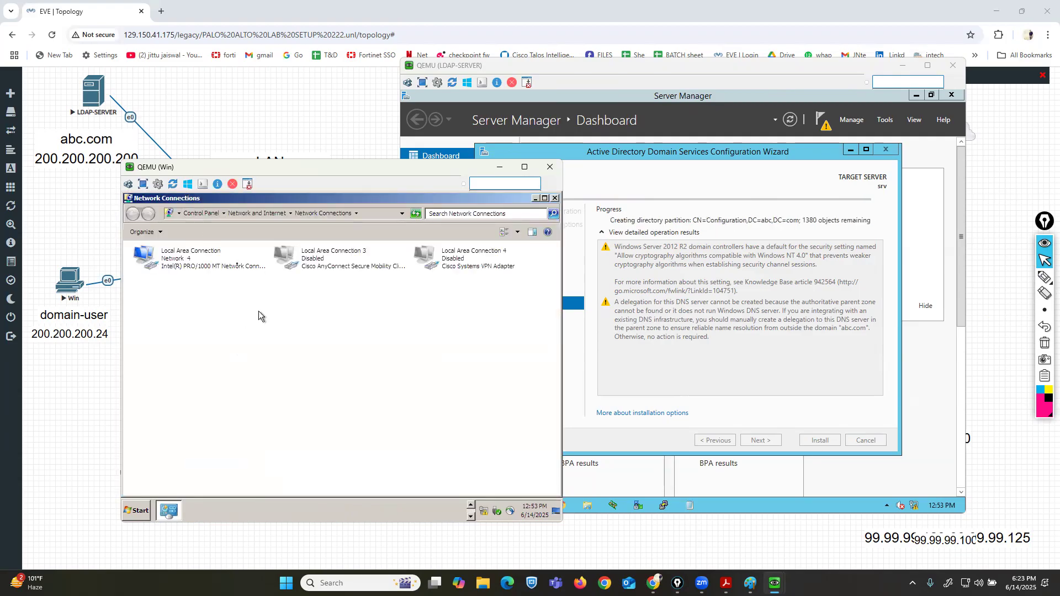
Open the Local Area Connection's IPv4 properties and set the IP address to 200.200.200.24.
right_click(159, 261)
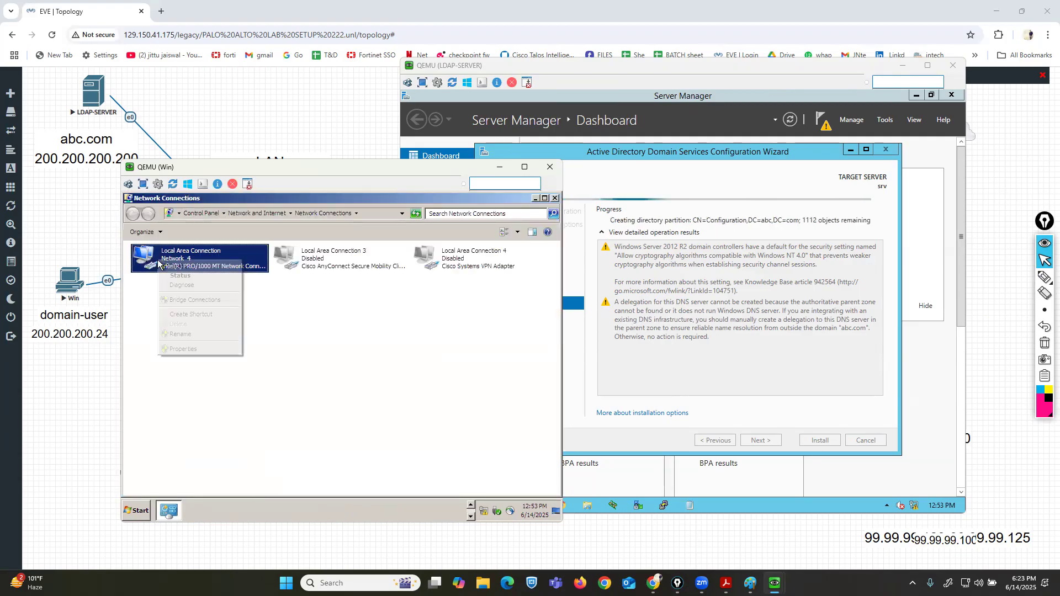
click(194, 351)
click(249, 374)
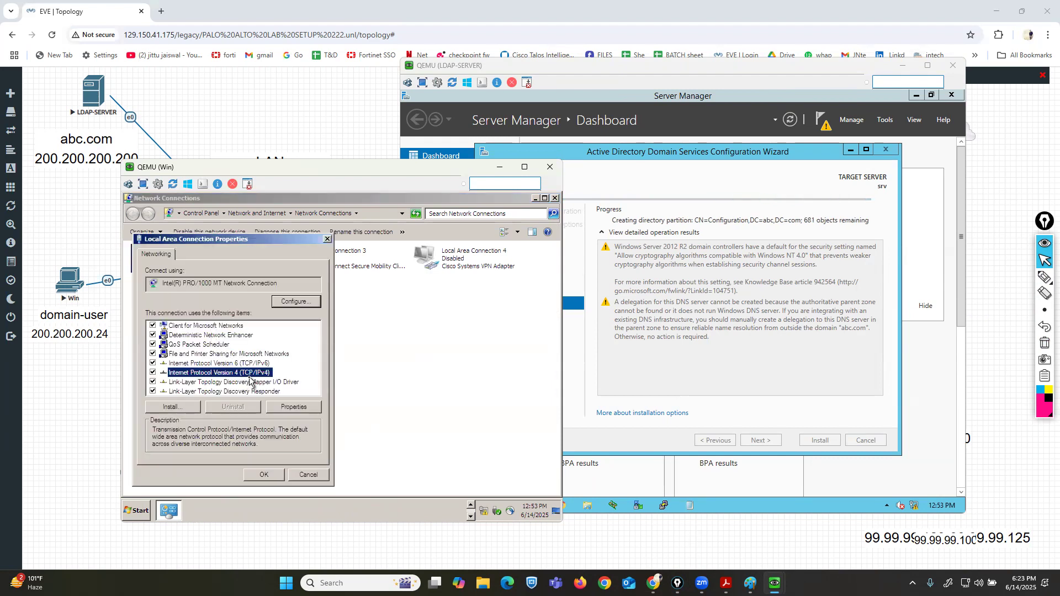
click(291, 406)
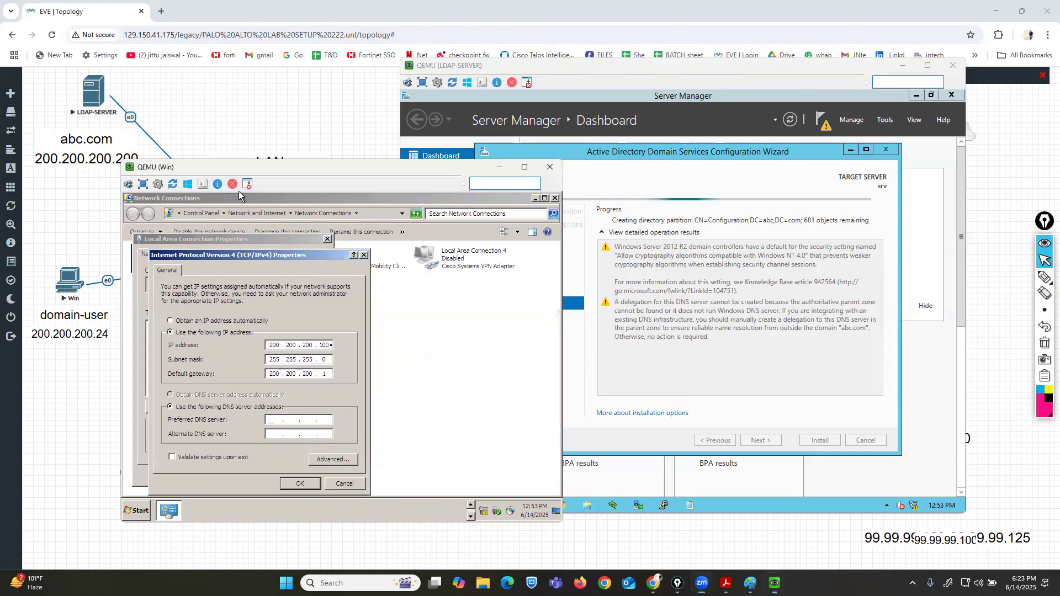
double_click(331, 346)
key(BackSpace)
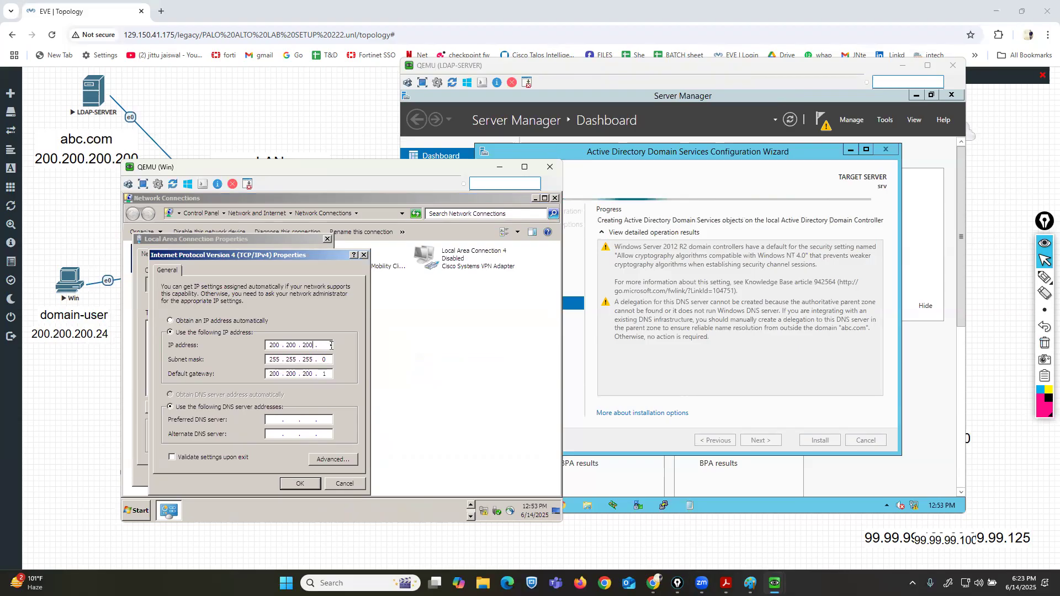
key(Tab)
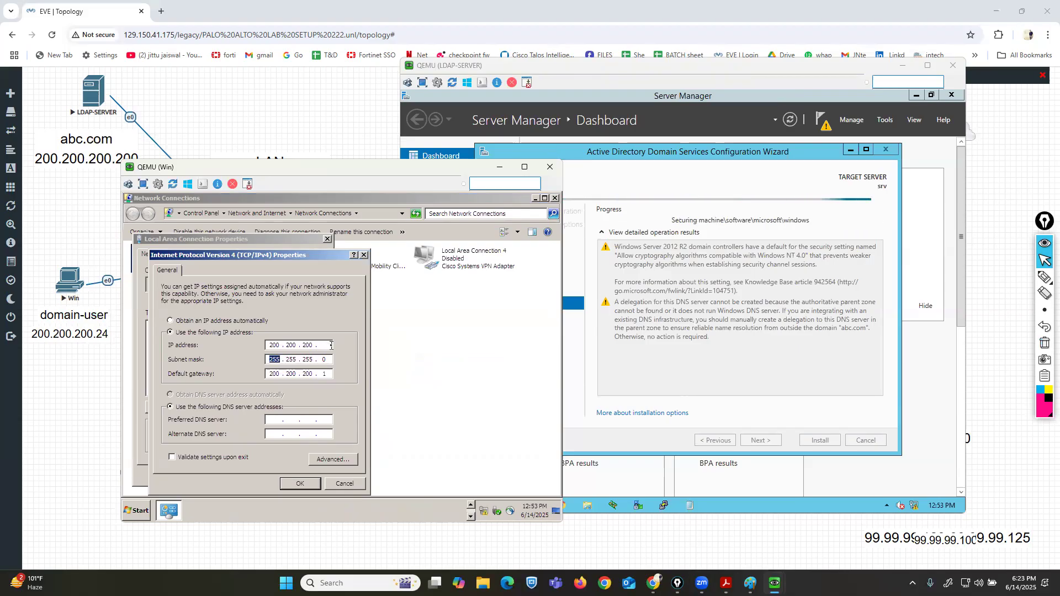
click(332, 346)
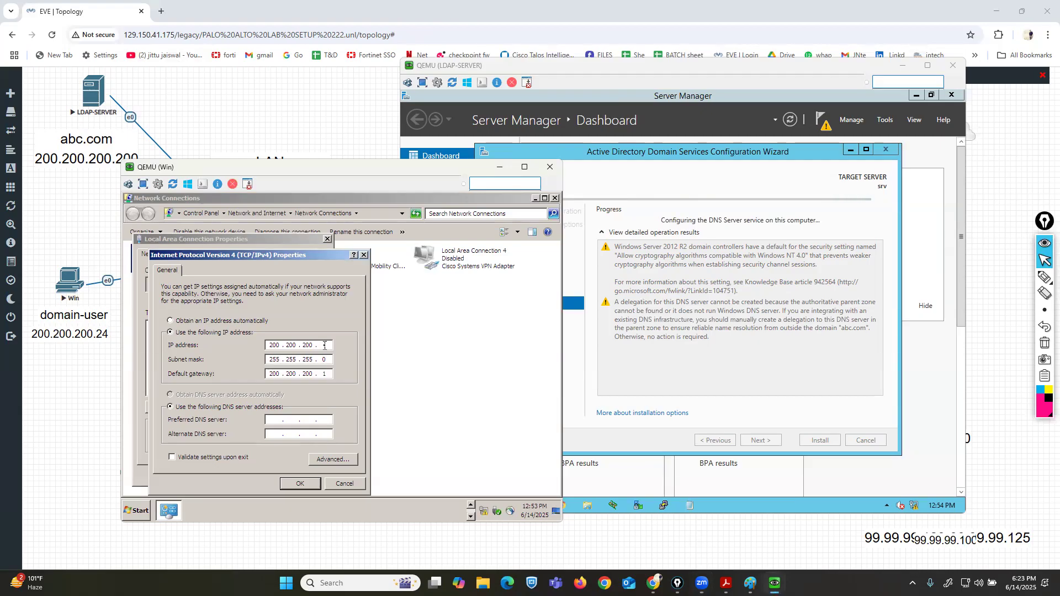
text(24)
Set the preferred DNS server to 200.200.200.200, apply, and close the connection windows.
click(270, 420)
text(200 . 200 . 200 . 200)
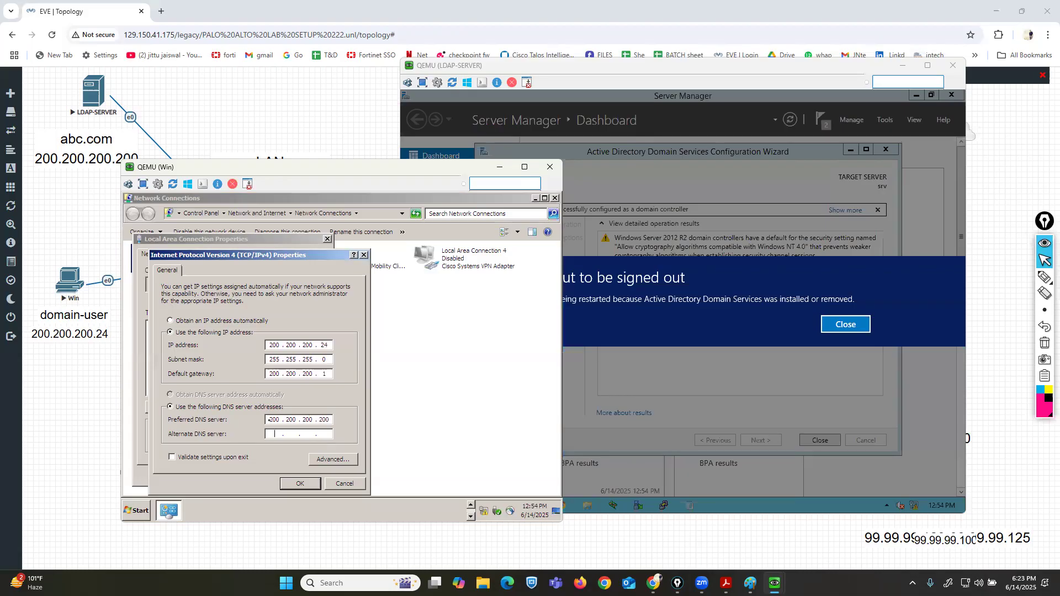
text(8)
key(BackSpace)
click(290, 484)
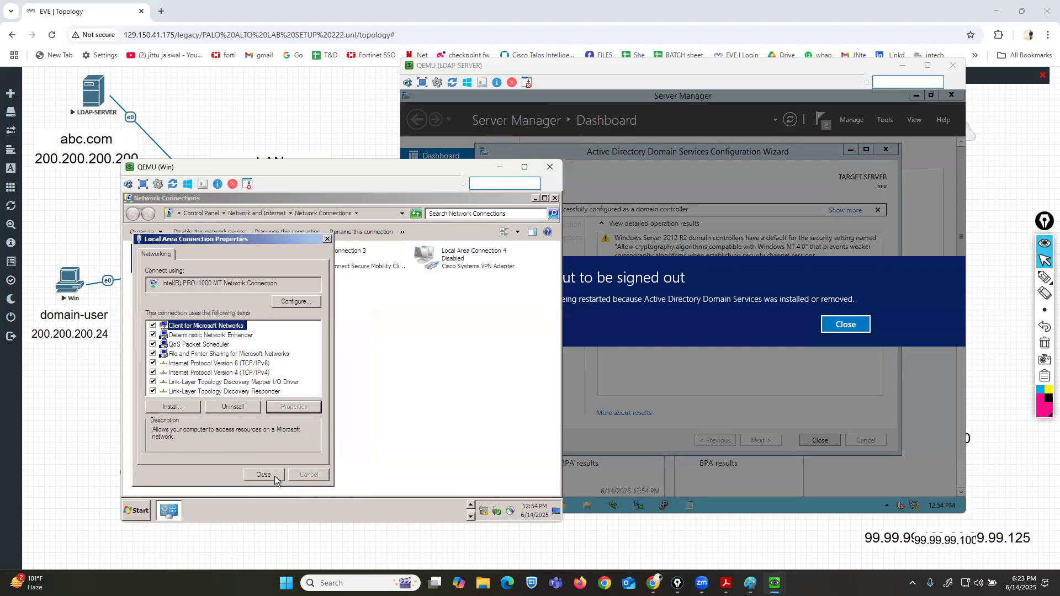
click(263, 476)
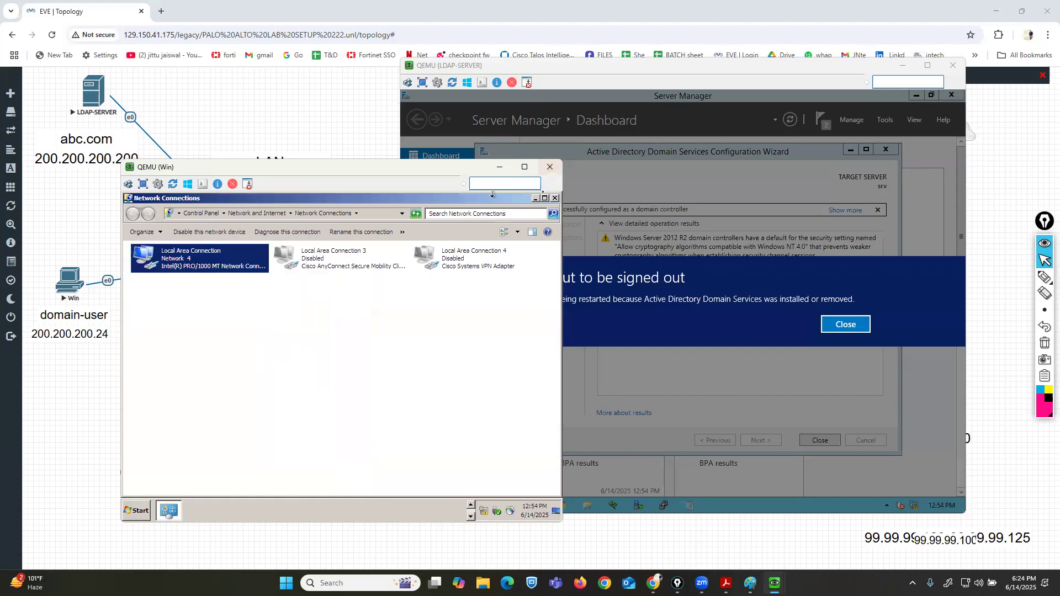
click(554, 198)
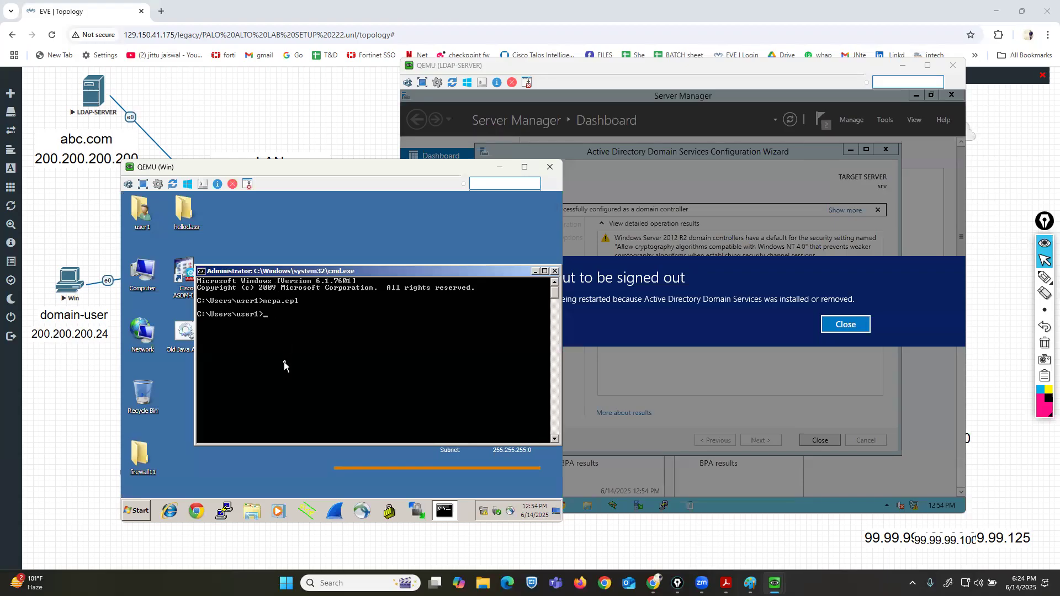
Run ipconfig to check the PC's network configuration.
text(ipconfigh)
key(Return)
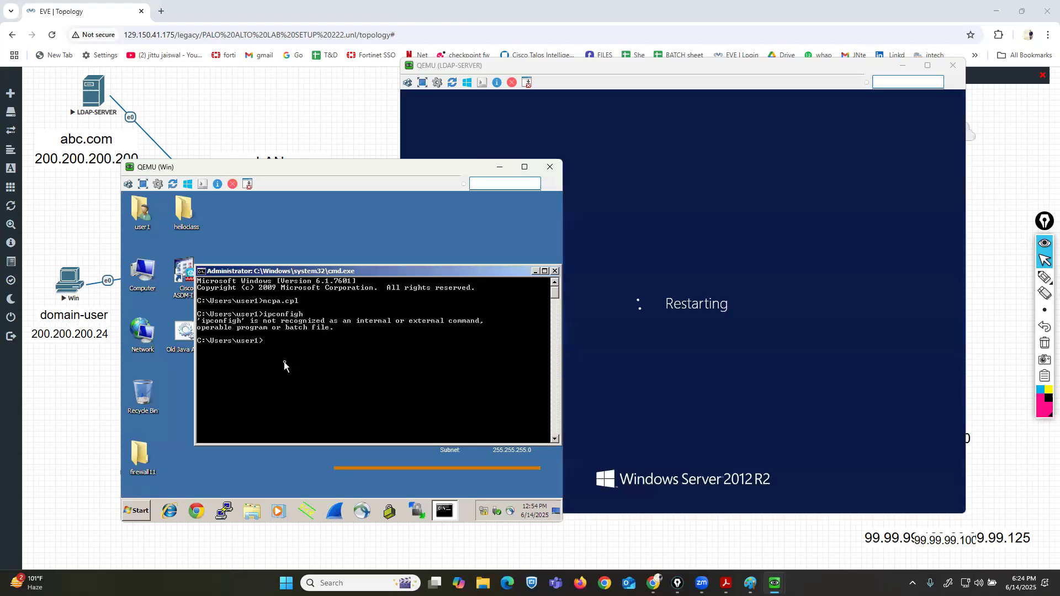
text(ipconfig)
key(Return)
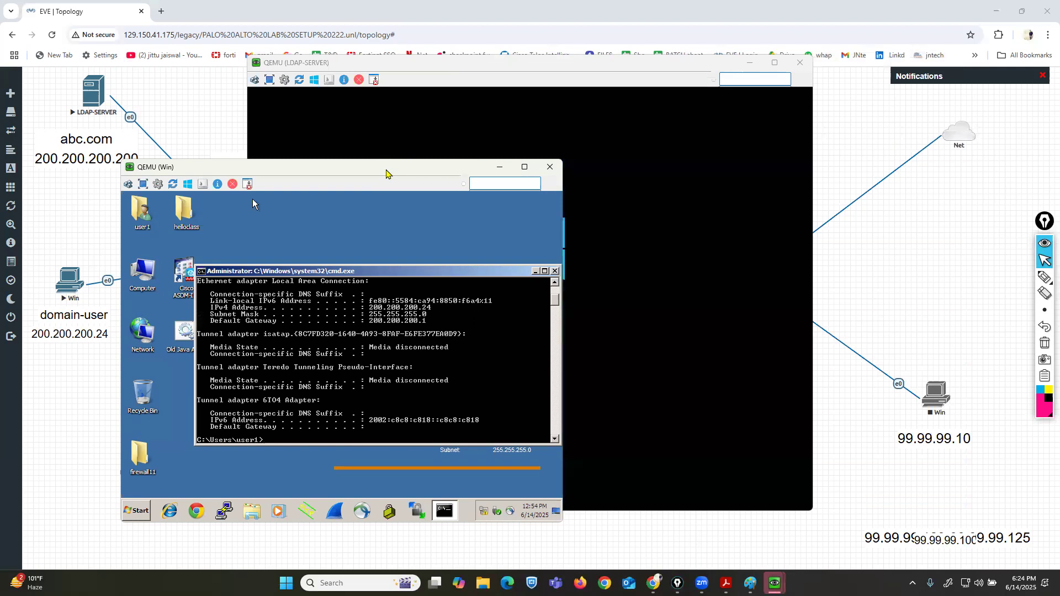
Minimize the domain-user console and bring the restarting server console forward.
drag(386, 173, 352, 183)
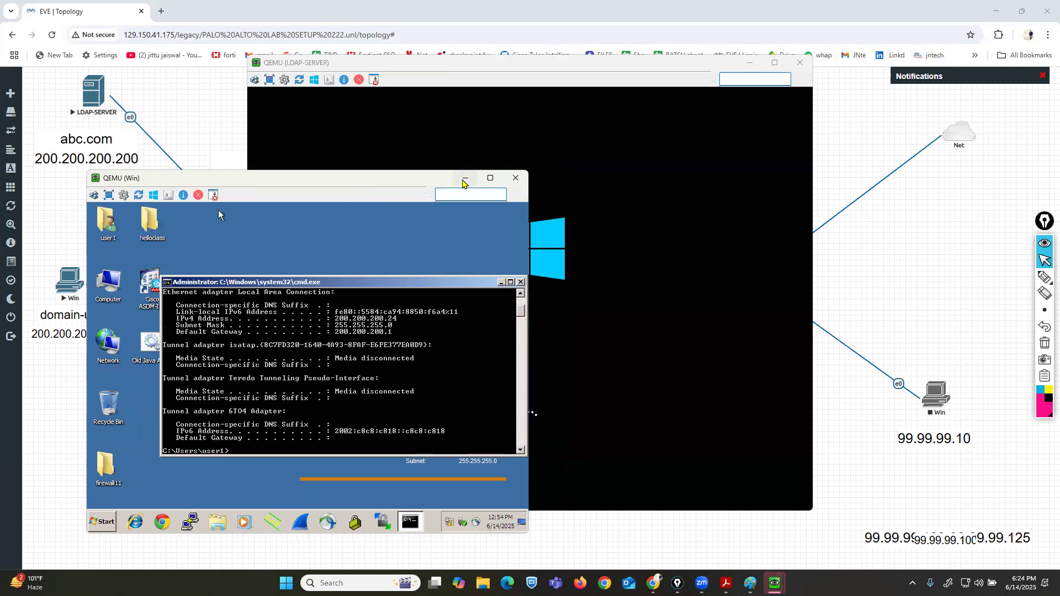
click(465, 178)
drag(425, 68, 424, 88)
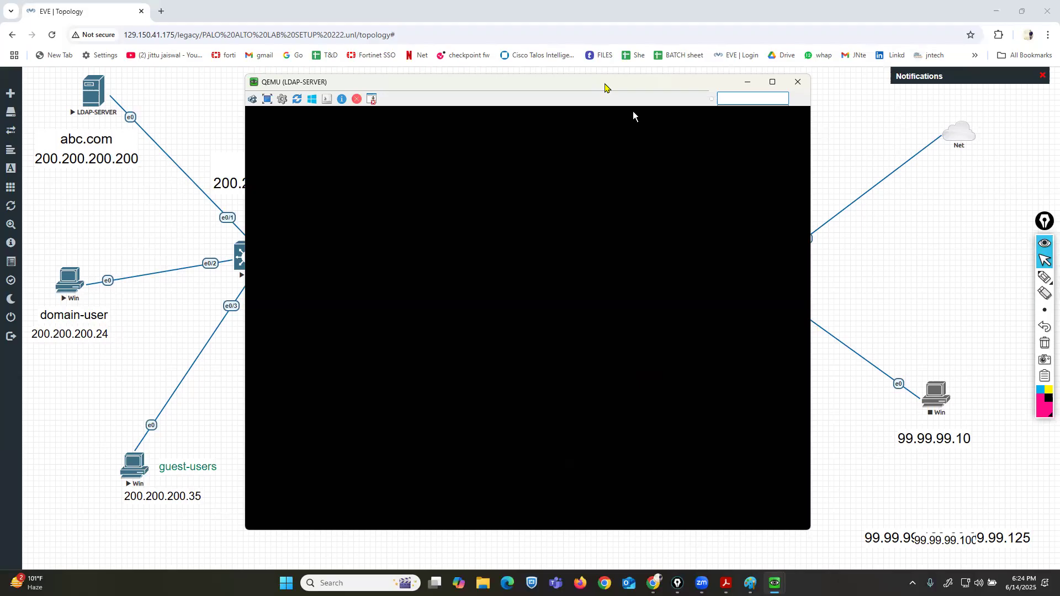
drag(606, 88, 762, 101)
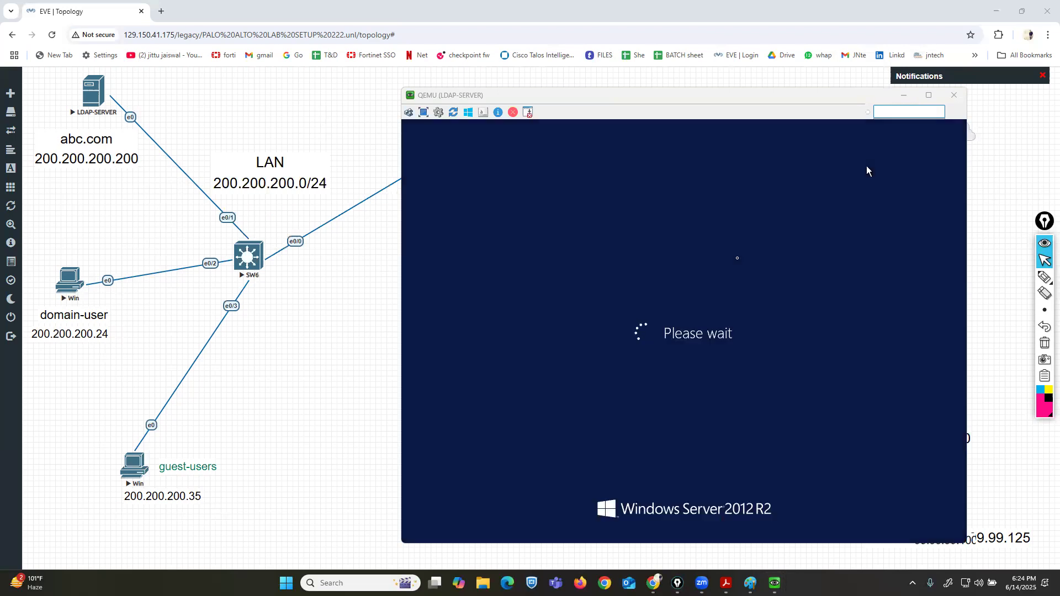
drag(678, 104, 603, 99)
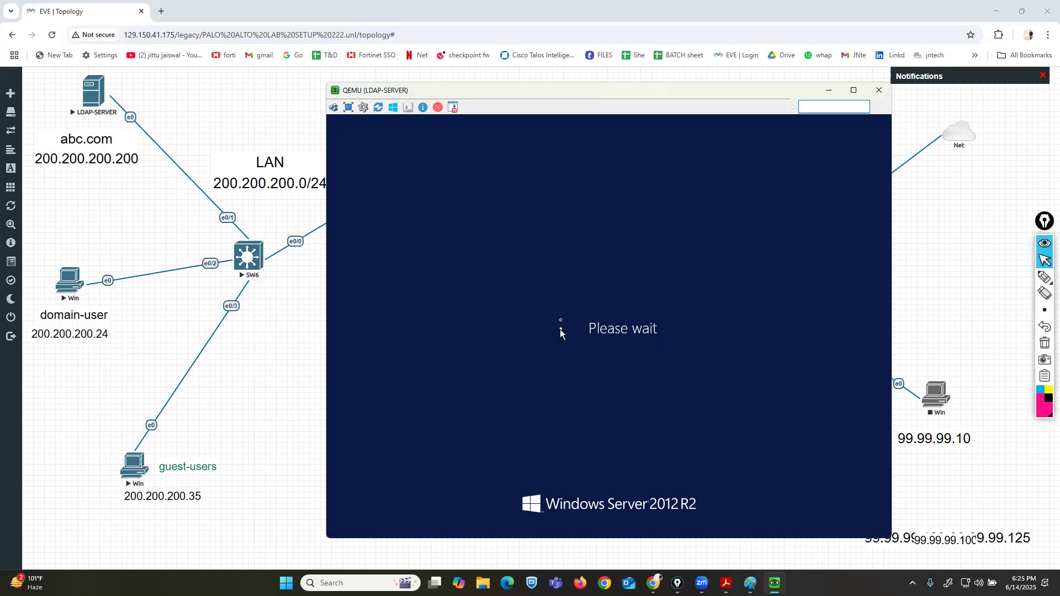
drag(611, 99, 571, 99)
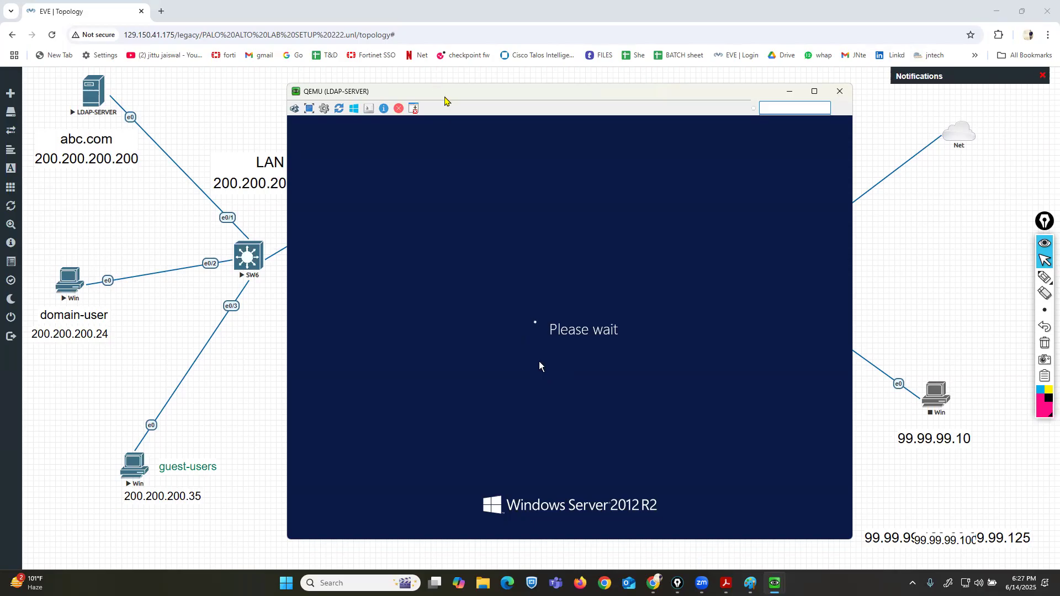
drag(444, 96, 437, 98)
click(782, 93)
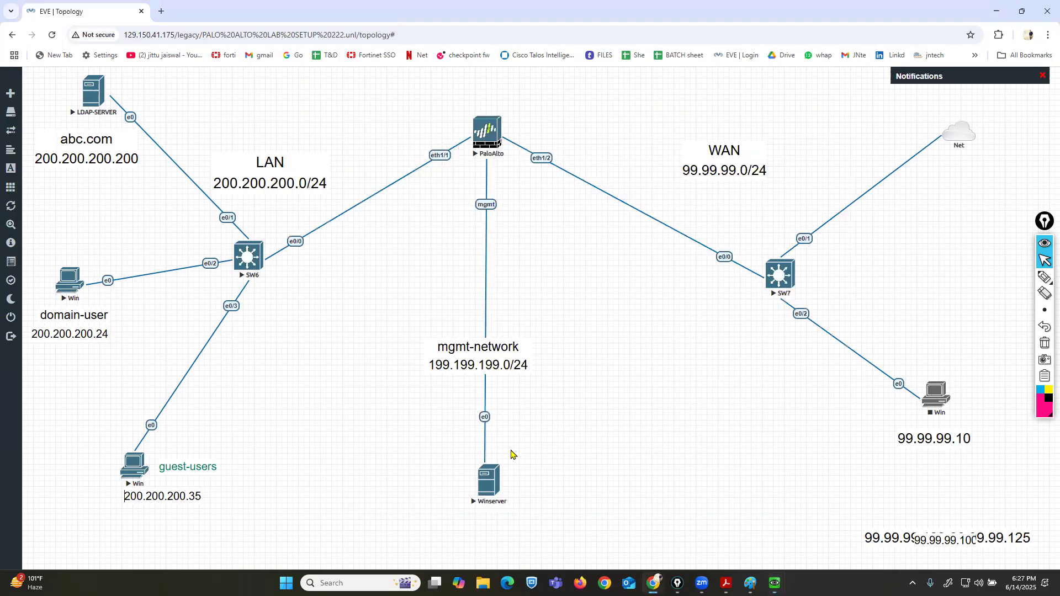
Open the Winserver management console showing the firewall's web login page.
click(487, 479)
click(544, 123)
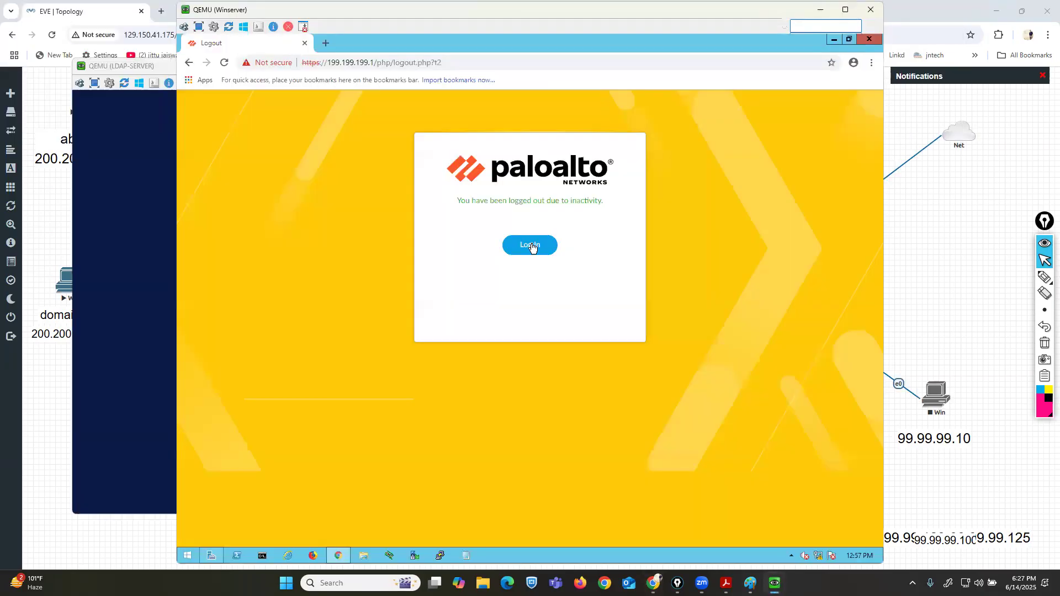
click(530, 245)
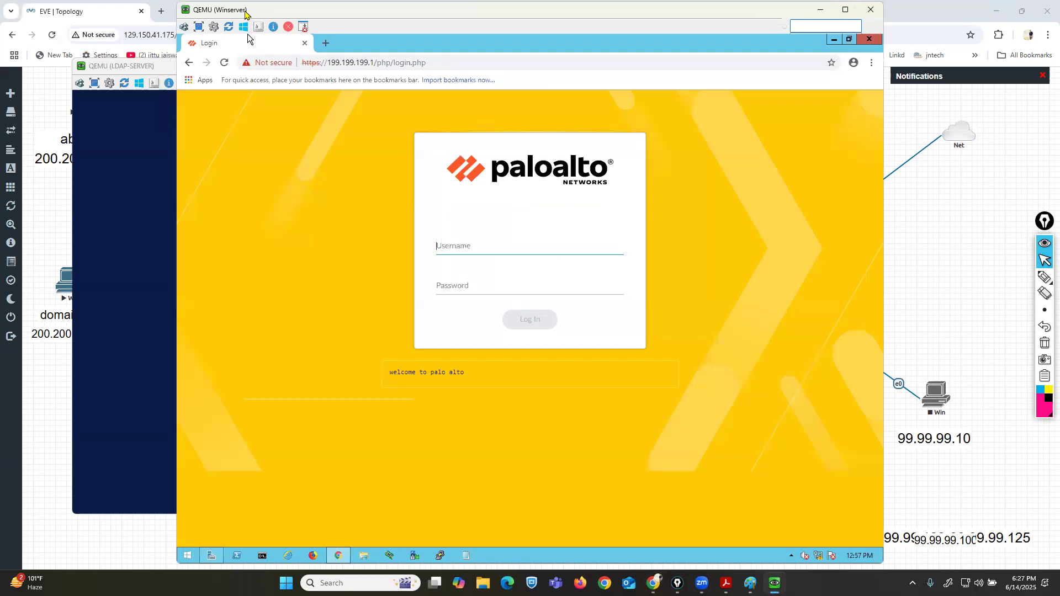
Sign in to the PA-VM web interface as admin with the account password.
drag(246, 12, 282, 12)
text(admin)
key(Tab)
text(paloalto)
key(Return)
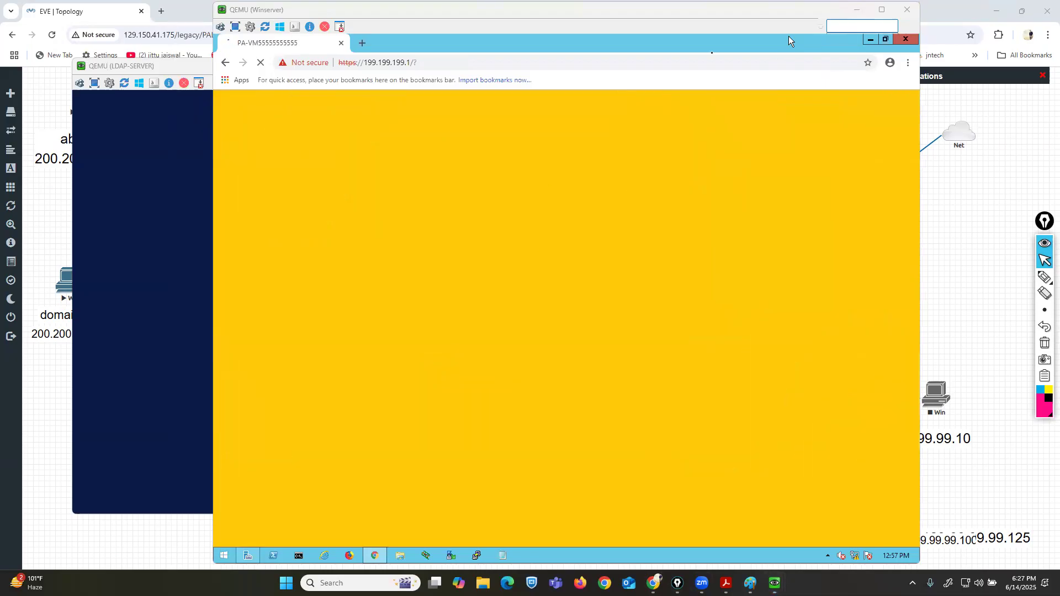
drag(747, 16, 831, 15)
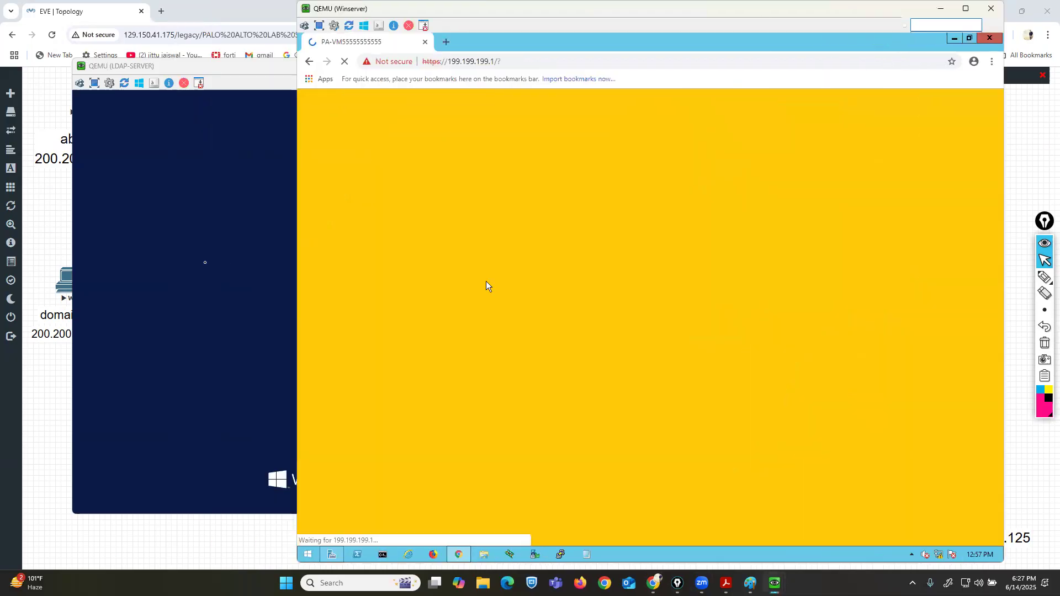
click(197, 261)
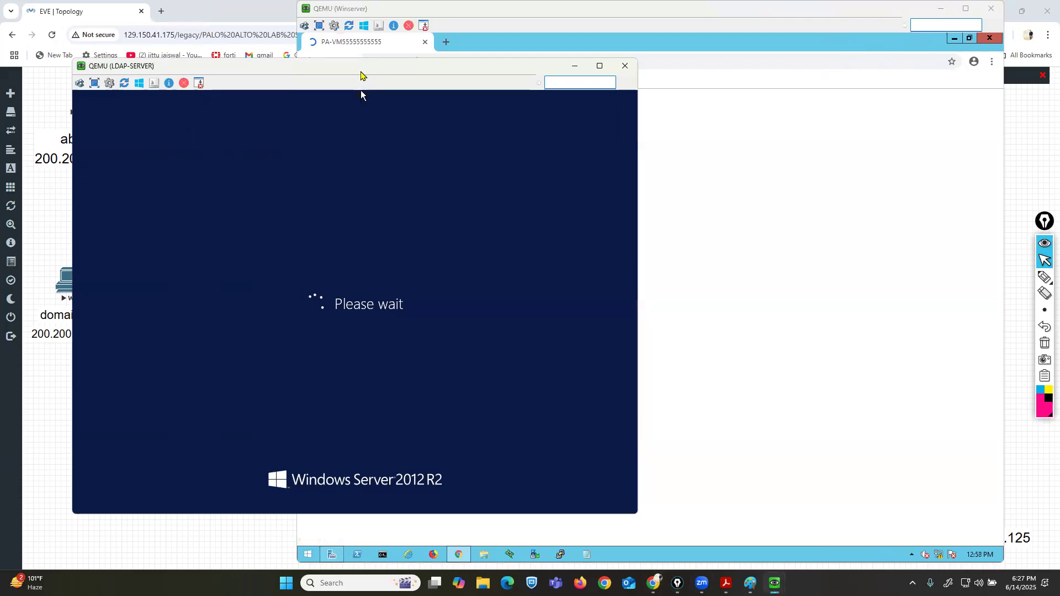
drag(362, 71, 329, 73)
click(868, 327)
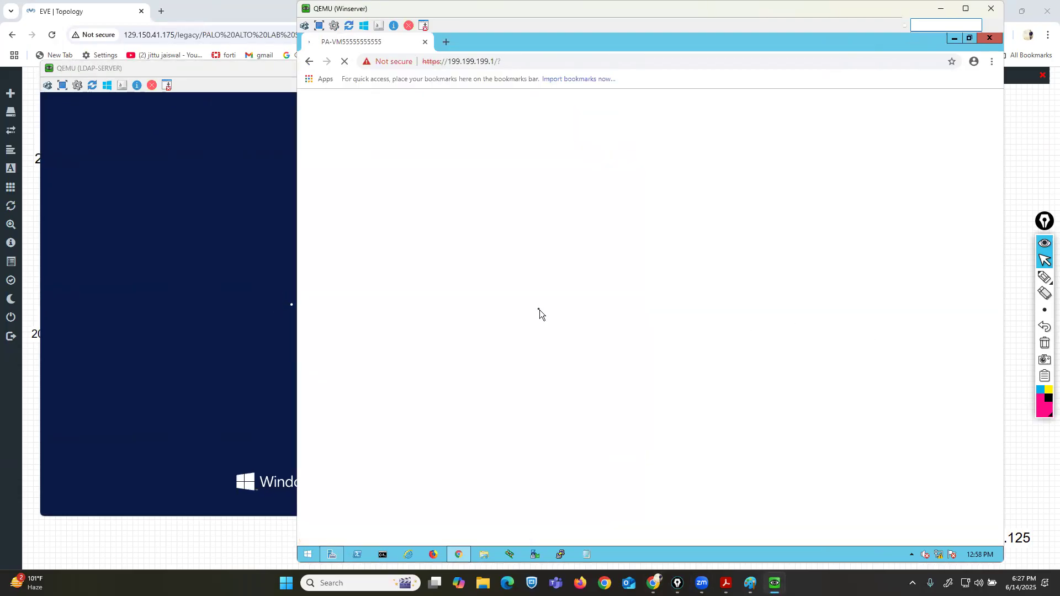
click(297, 261)
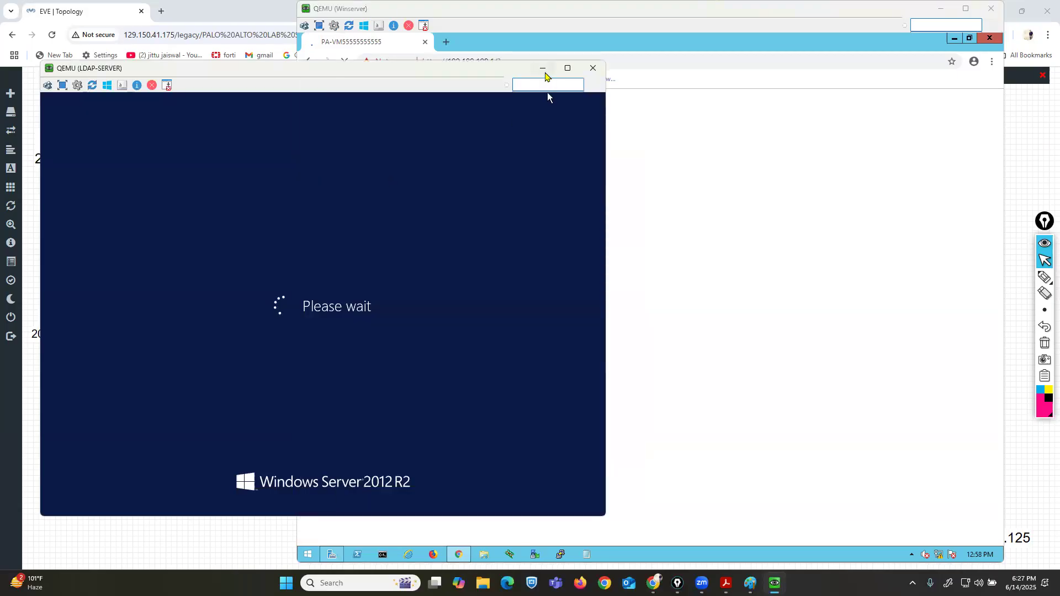
click(544, 71)
click(276, 345)
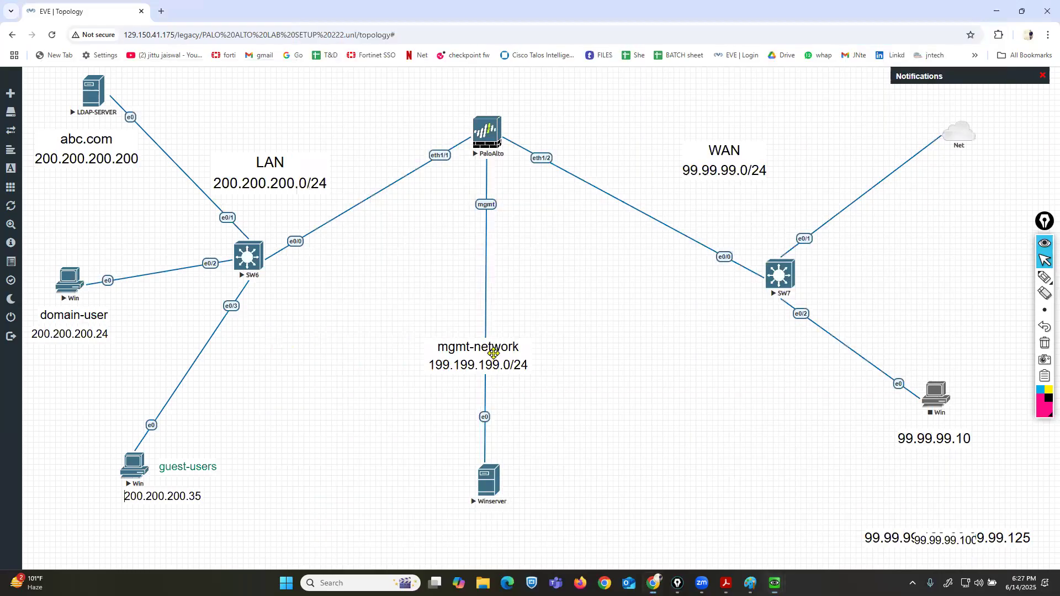
mouse_move(775, 583)
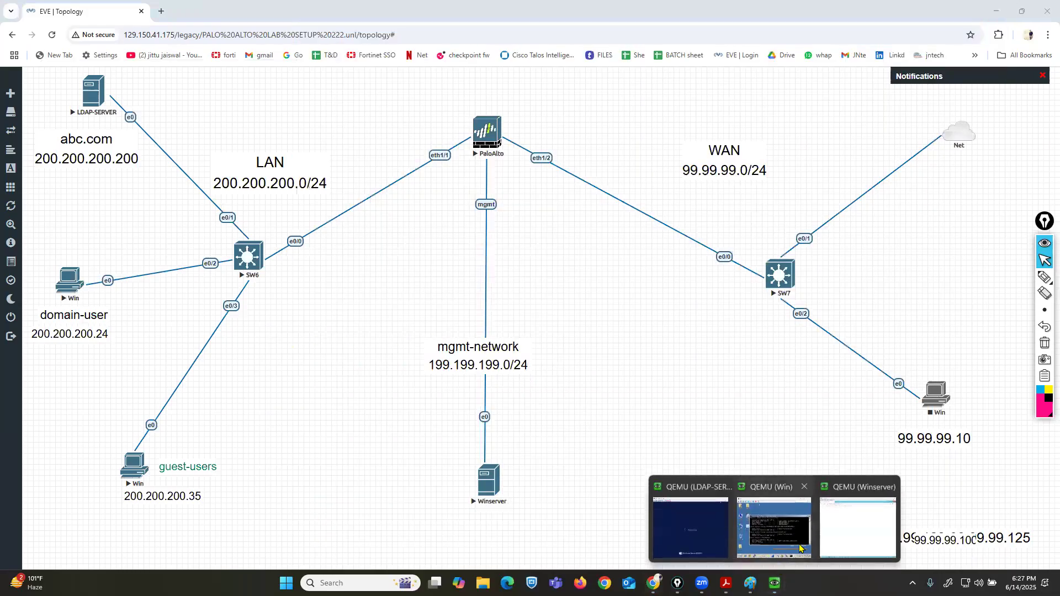
click(859, 523)
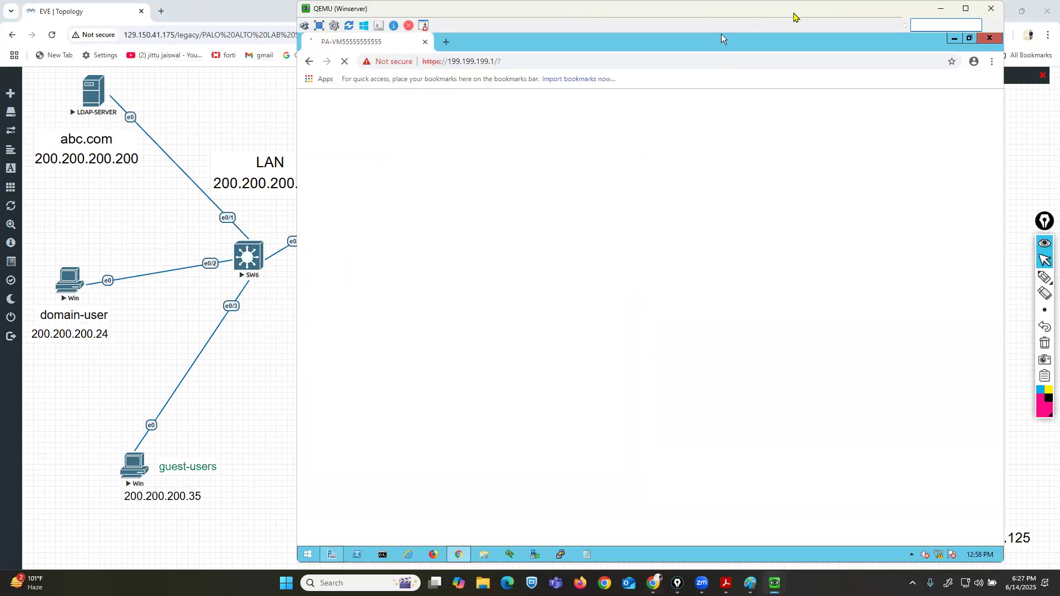
drag(794, 13, 704, 13)
click(931, 253)
mouse_move(1044, 277)
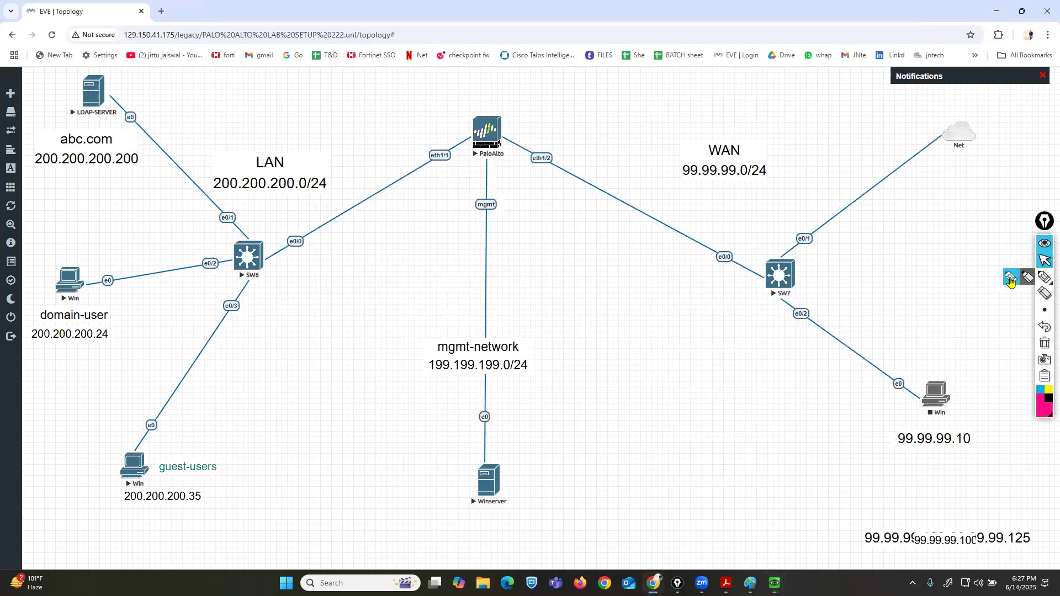
click(1010, 281)
mouse_move(452, 123)
mouse_down()
mouse_move(381, 167)
mouse_move(391, 167)
mouse_up()
mouse_move(527, 133)
mouse_down()
mouse_move(624, 178)
mouse_move(608, 185)
mouse_up()
click(1045, 261)
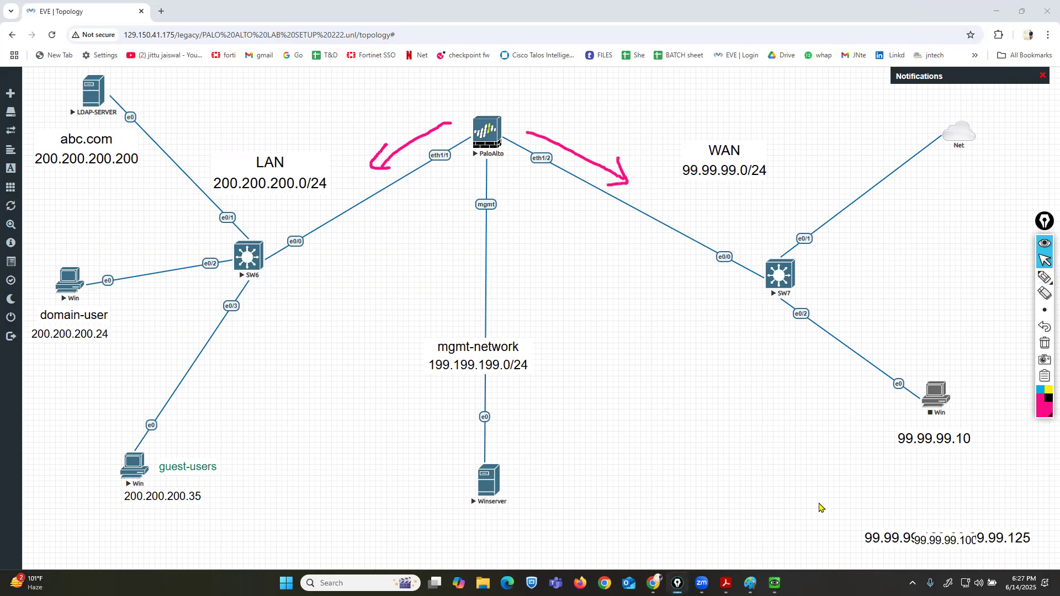
Close the PAN-OS welcome dialog and review the firewall's Ethernet interfaces ethernet1/1 and ethernet1/2 under Network.
click(774, 584)
click(862, 524)
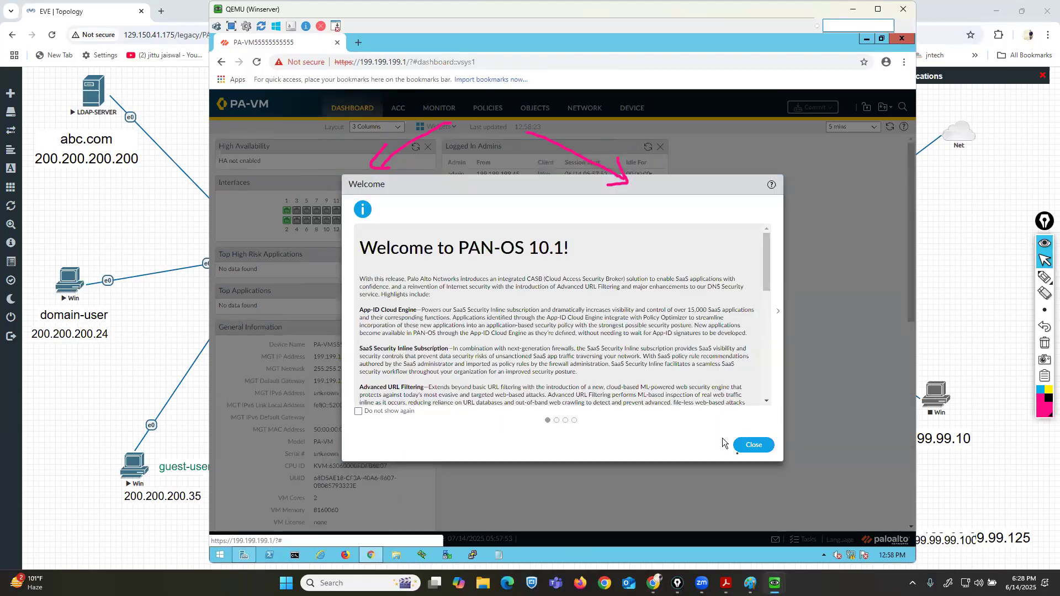
click(754, 446)
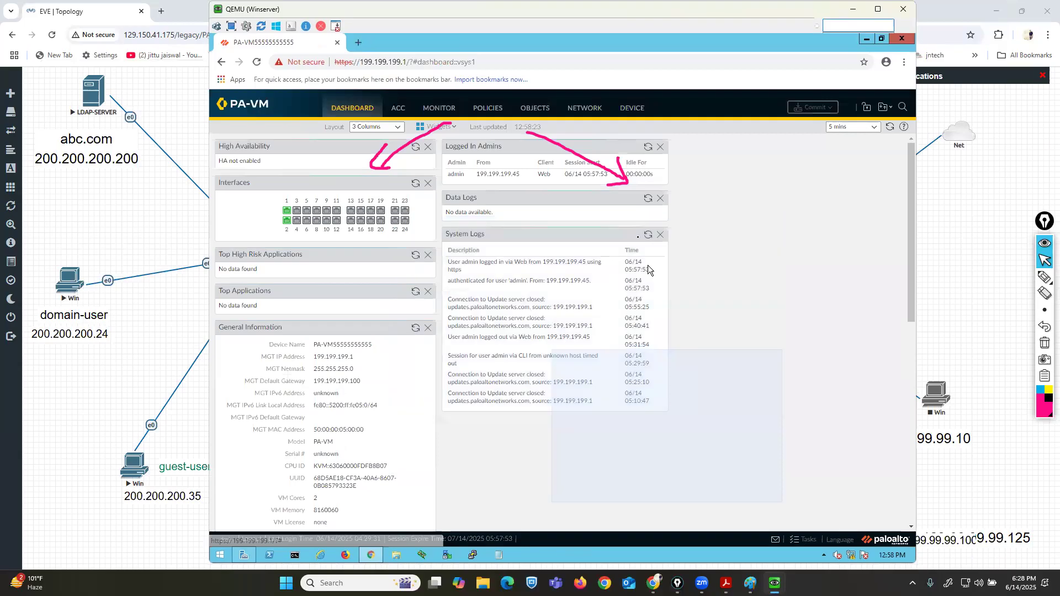
click(671, 374)
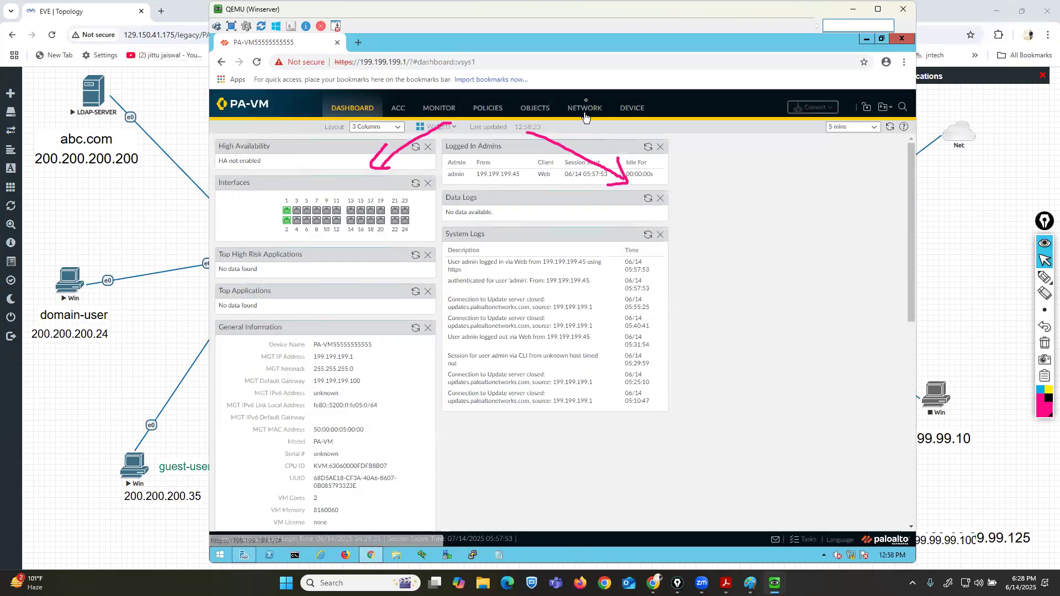
click(591, 108)
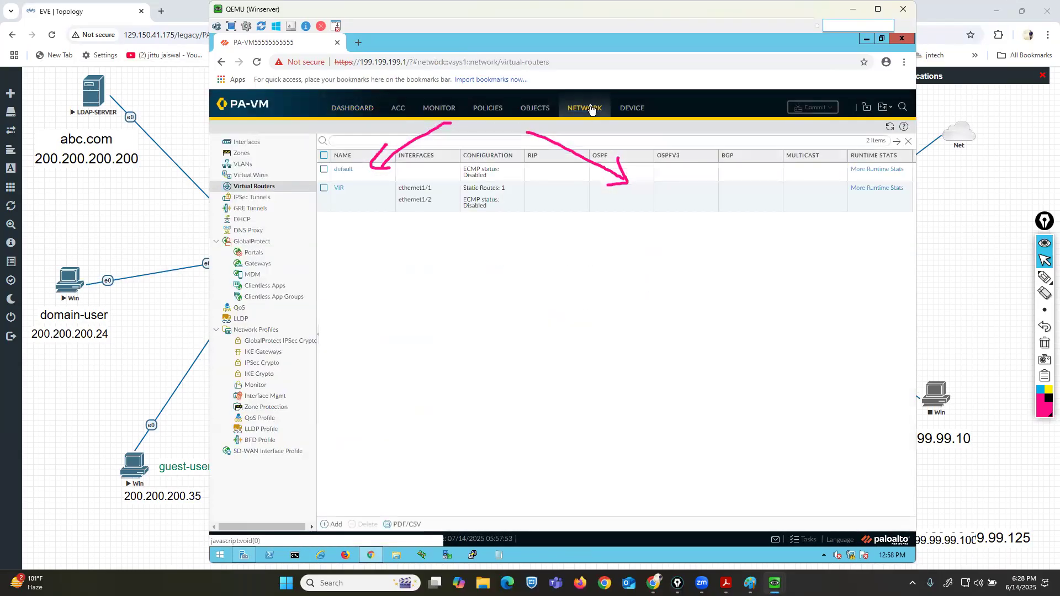
click(243, 144)
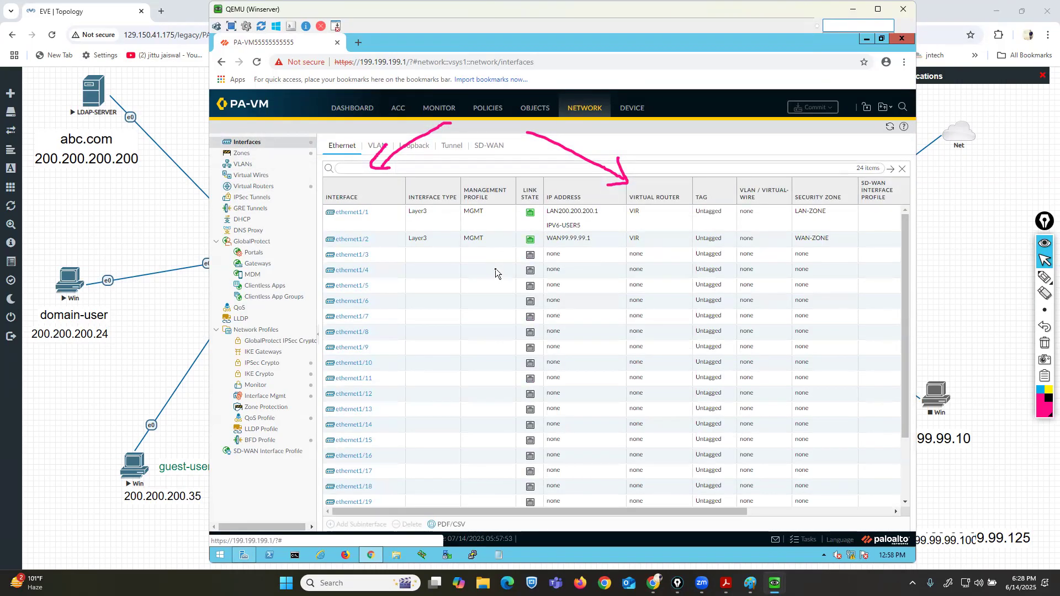
click(1044, 278)
drag(324, 218, 611, 221)
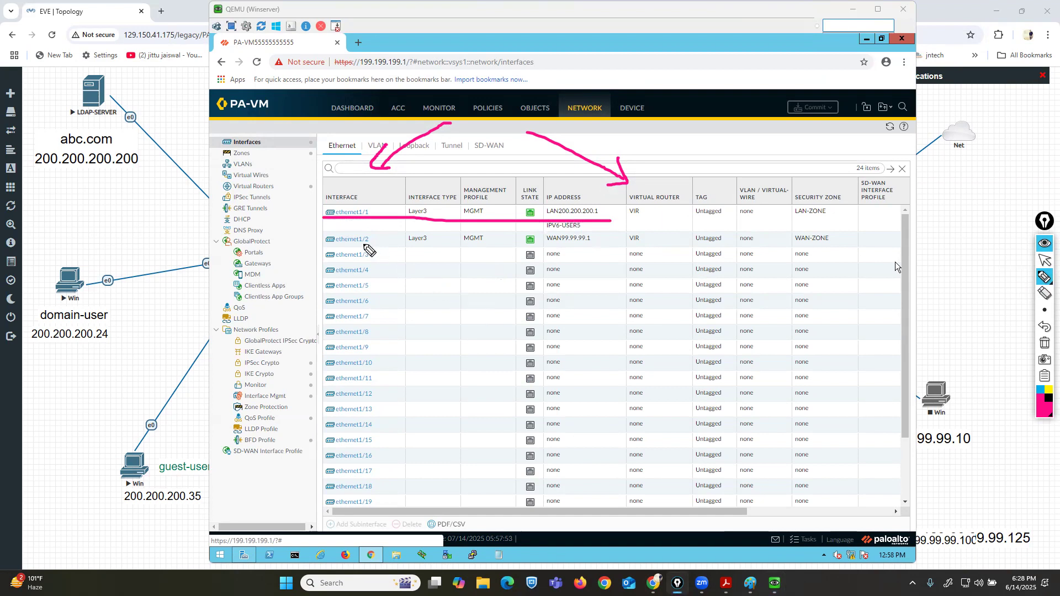
drag(325, 245, 587, 248)
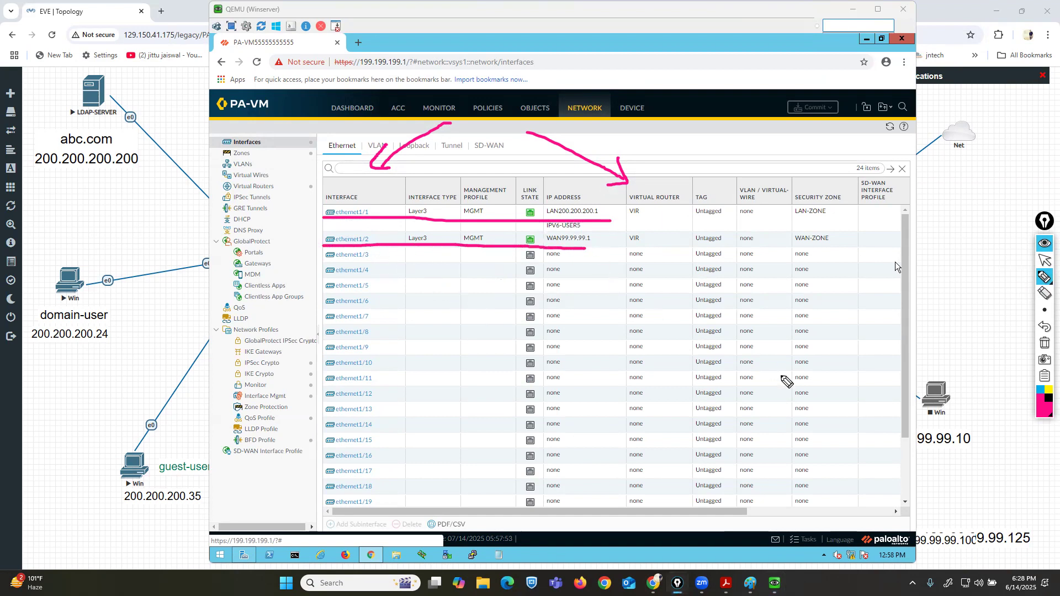
click(1045, 344)
click(1045, 259)
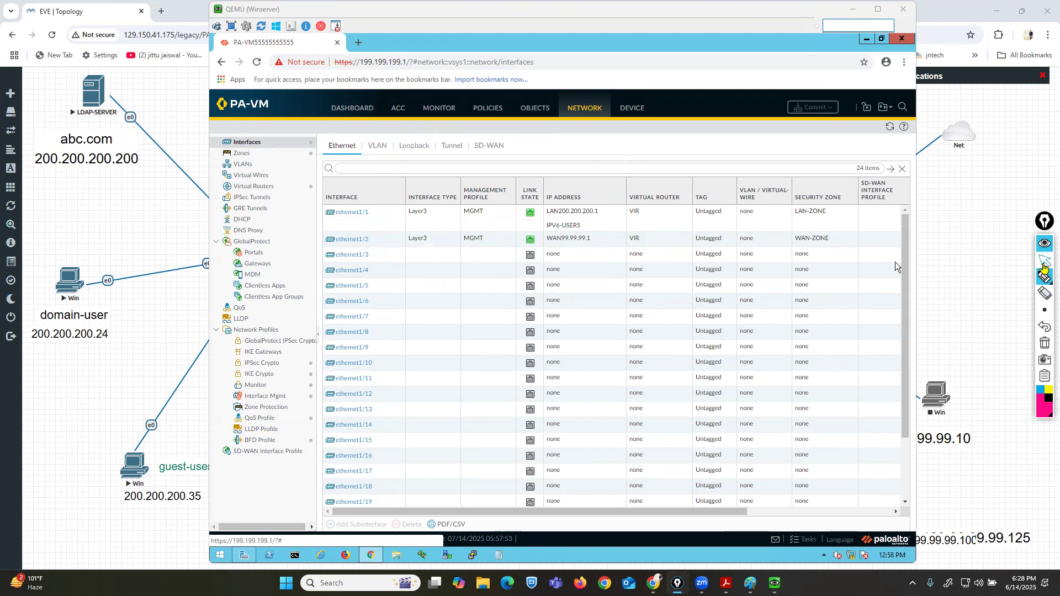
Bring the LDAP server console forward and send Ctrl+Alt+Delete to reach its sign-in screen.
click(853, 9)
click(774, 583)
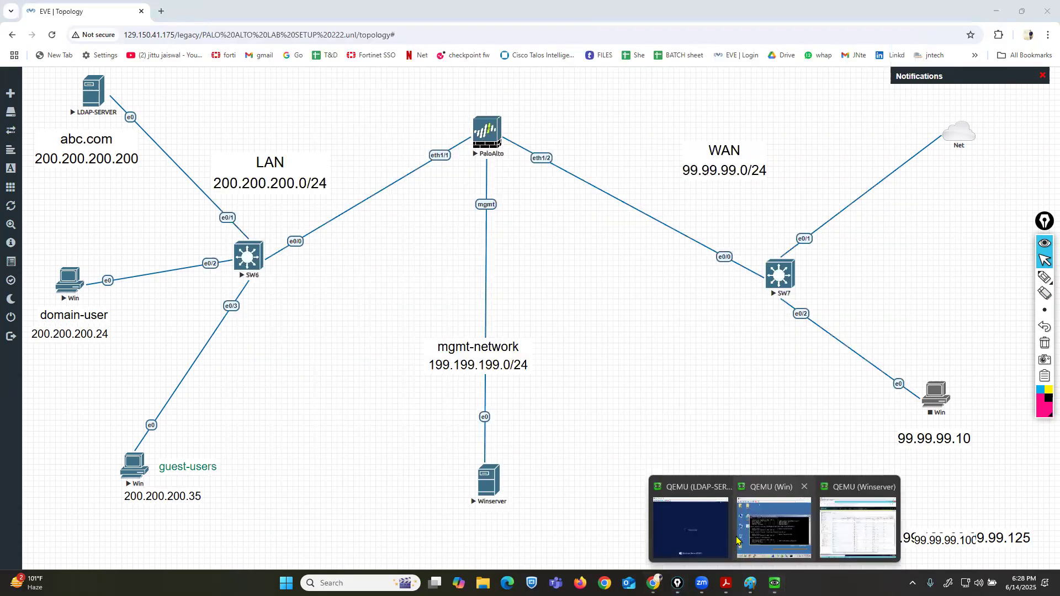
click(694, 522)
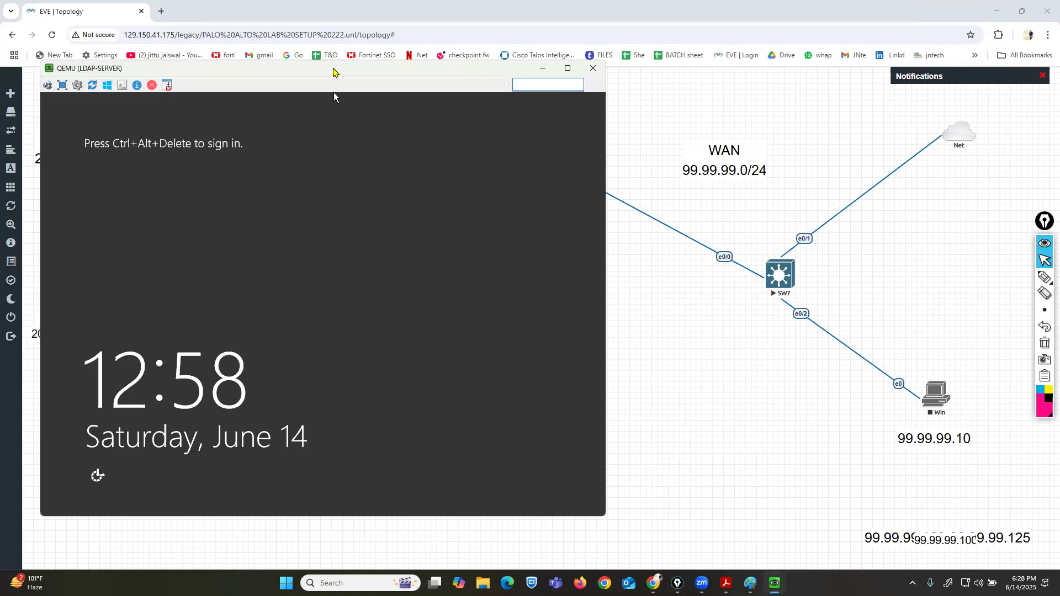
drag(333, 71, 534, 76)
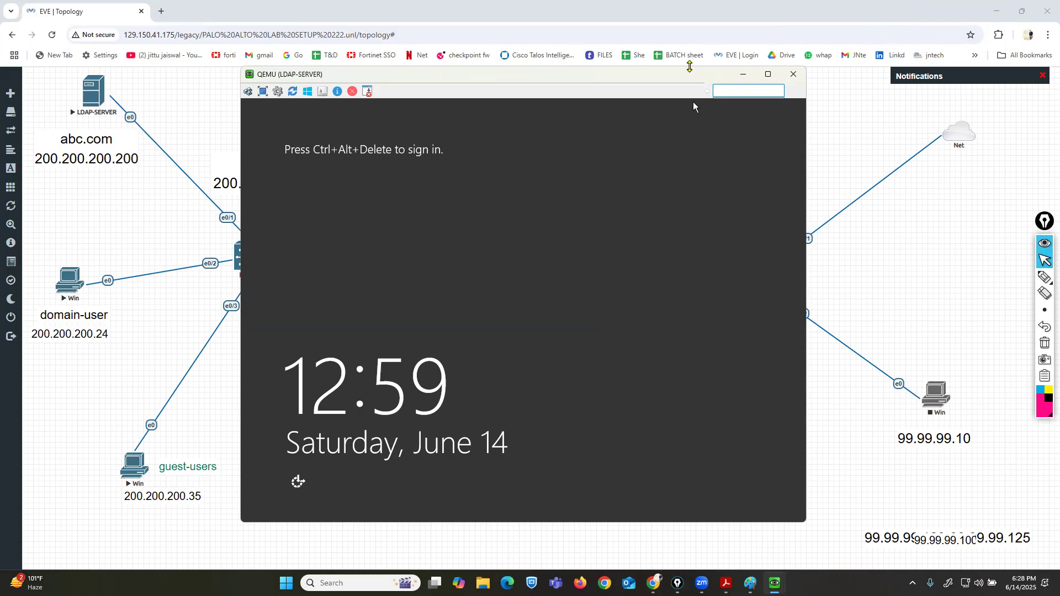
click(247, 92)
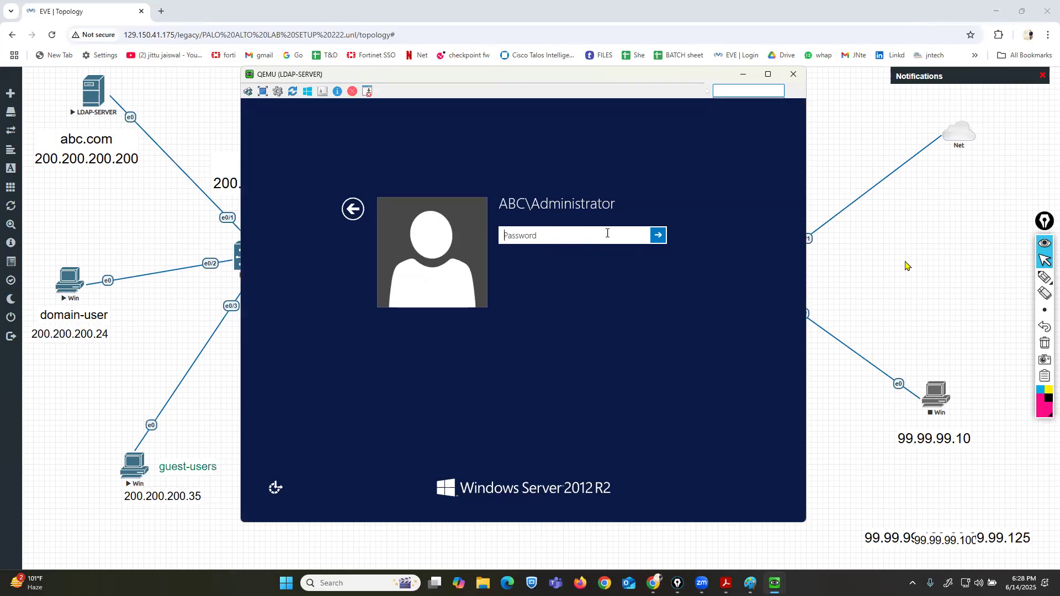
click(1045, 277)
drag(494, 211, 524, 211)
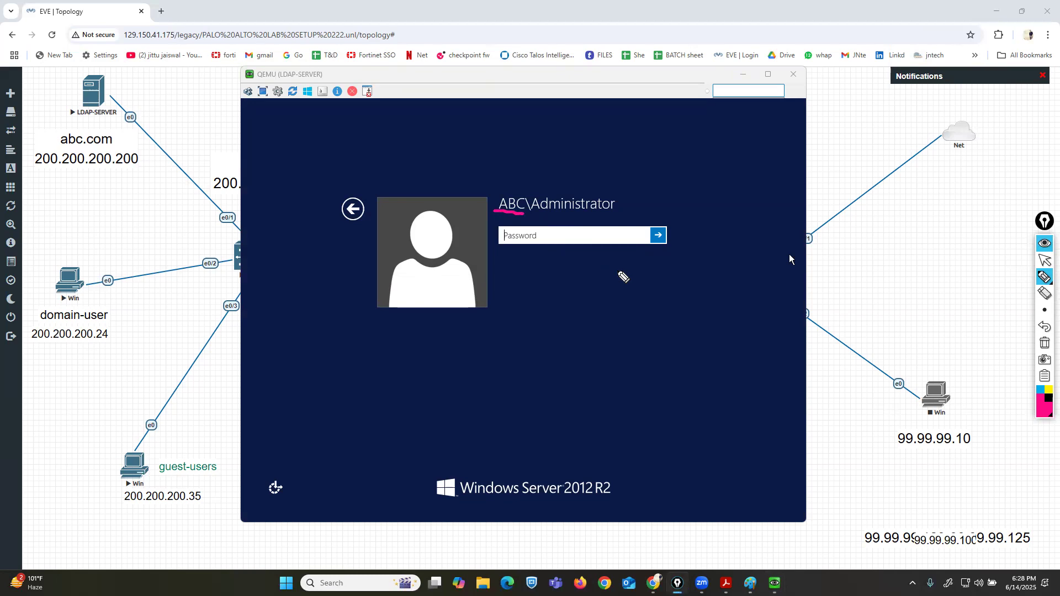
drag(485, 212, 529, 212)
click(1044, 343)
click(1045, 260)
Sign in as ABC\Administrator with the current account password.
click(599, 233)
key(Caps_Lock)
text(•)
key(Caps_Lock)
text(••••••)
key(Return)
key(Return)
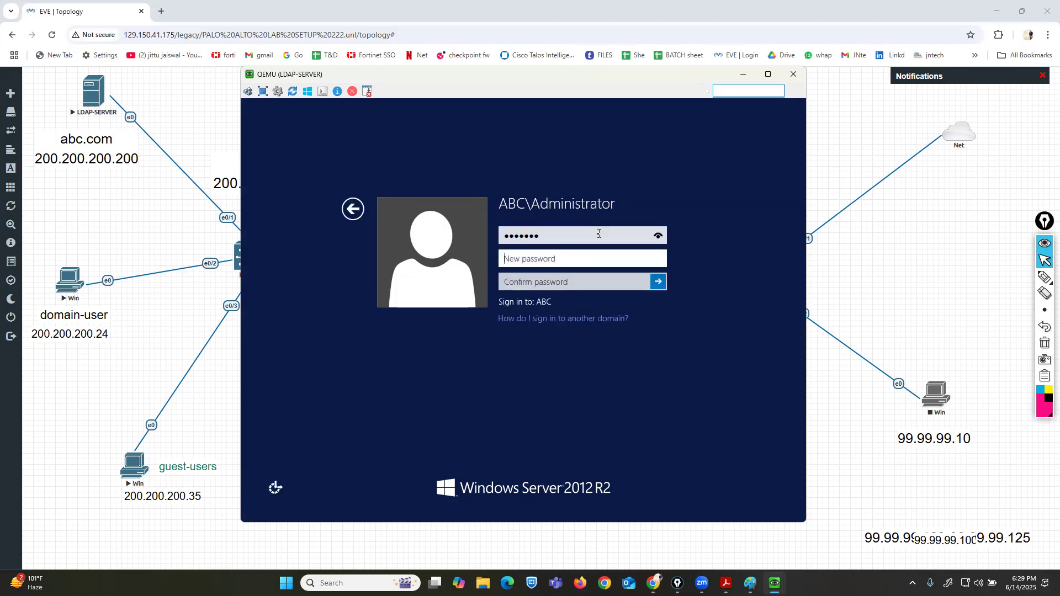
Enter and confirm a new Administrator password, then acknowledge the change.
text(•••••)
key(BackSpace)
key(BackSpace)
key(BackSpace)
key(BackSpace)
key(BackSpace)
text(••••••••)
key(Tab)
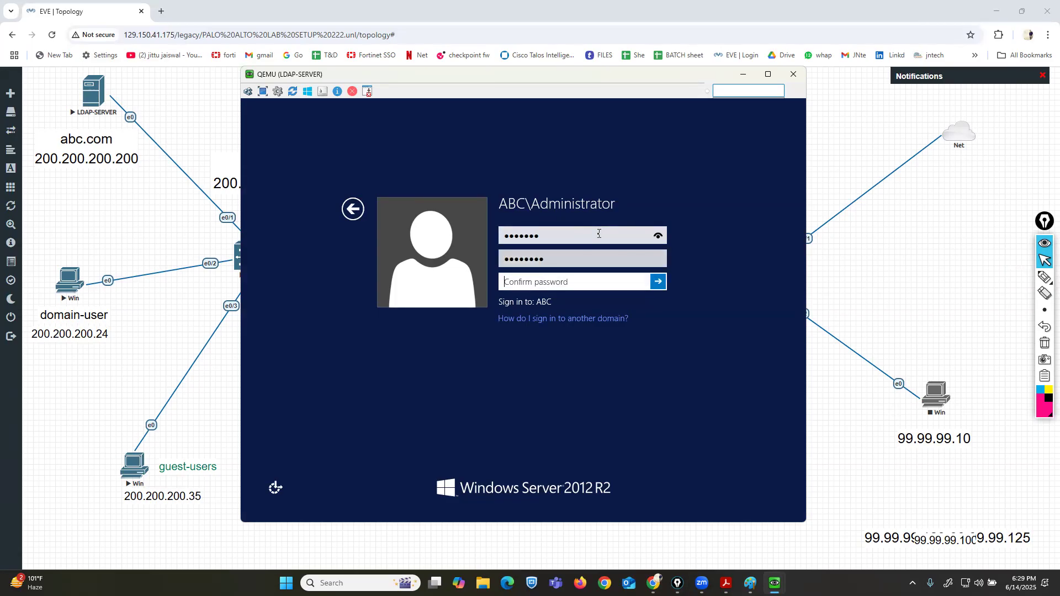
text(••••••••)
key(Return)
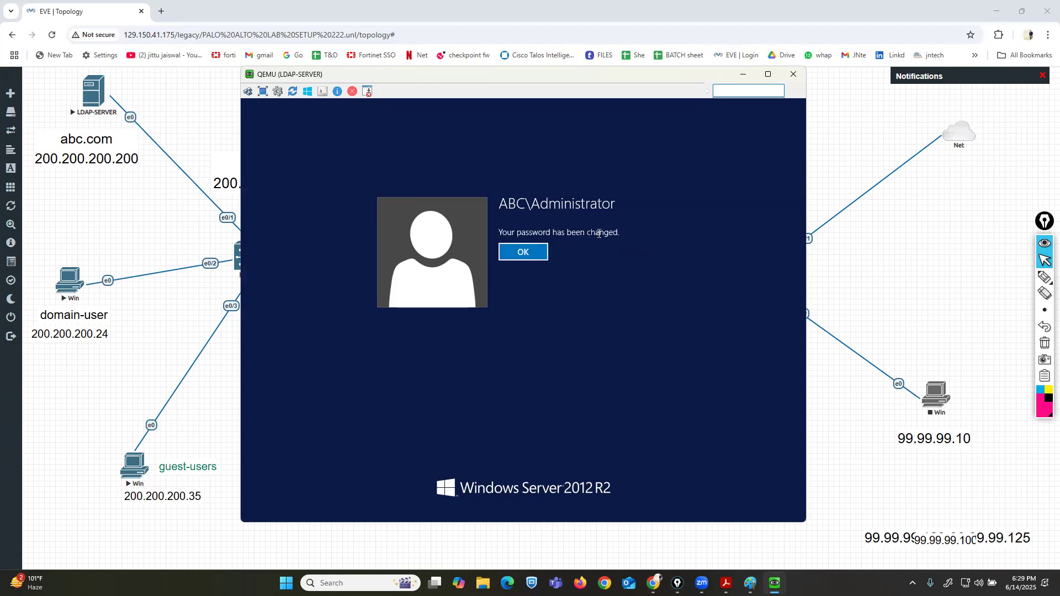
click(518, 255)
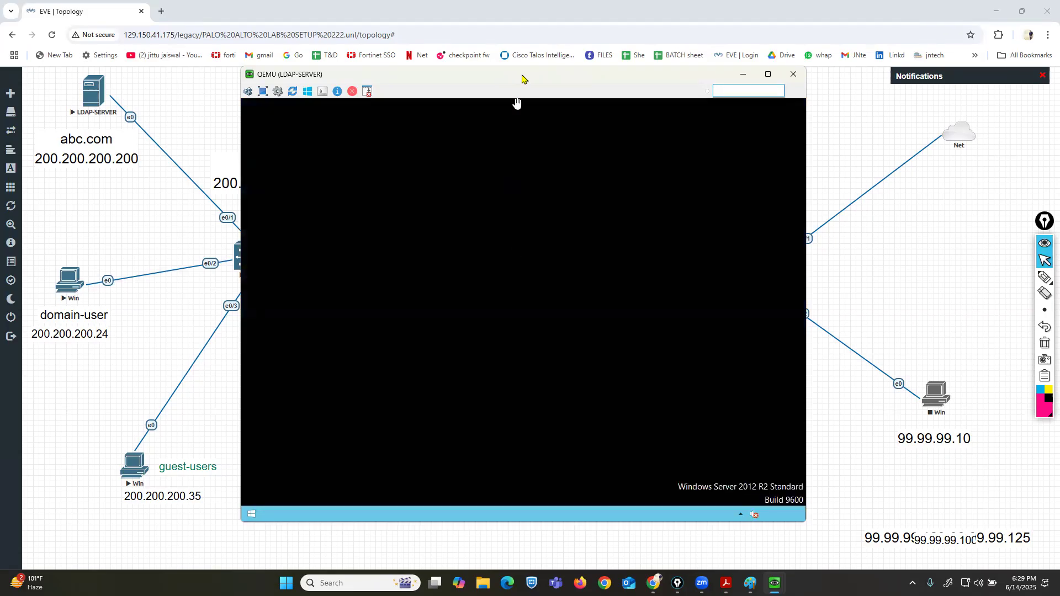
Launch Active Directory Users and Computers from the Start search.
drag(523, 77, 545, 77)
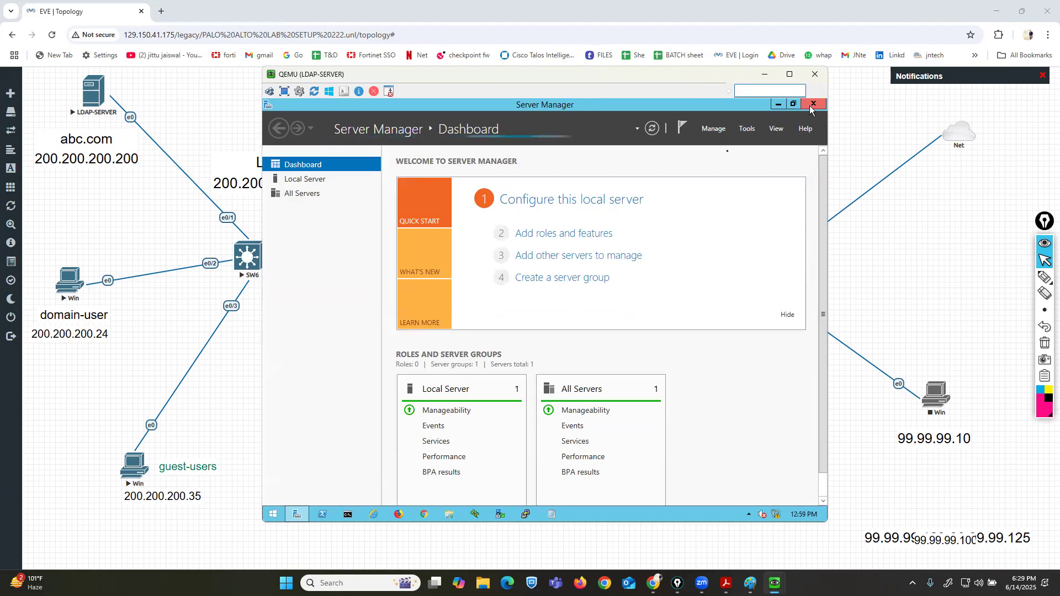
click(272, 515)
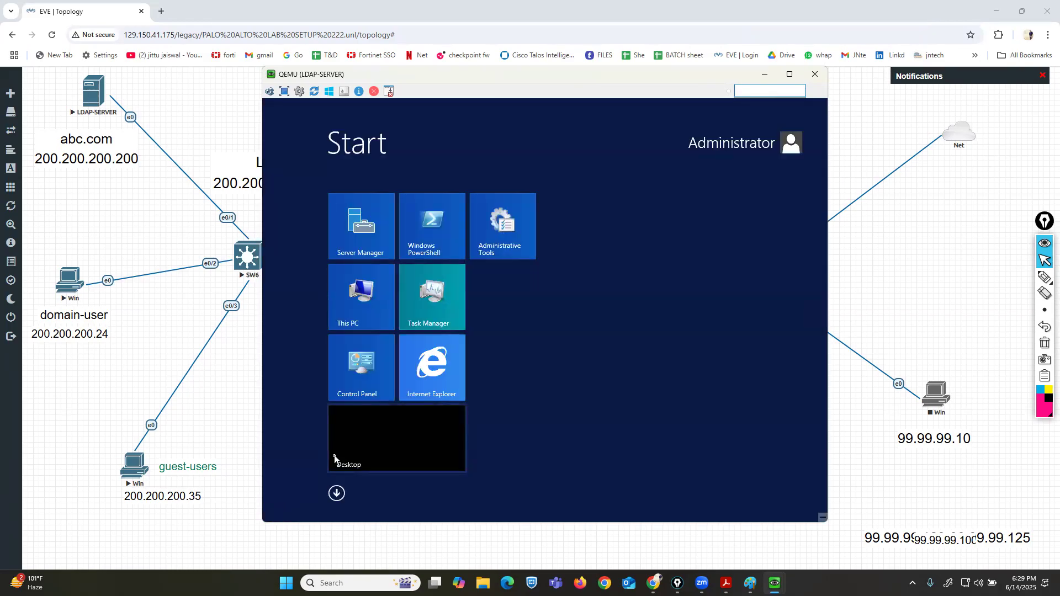
text(activ)
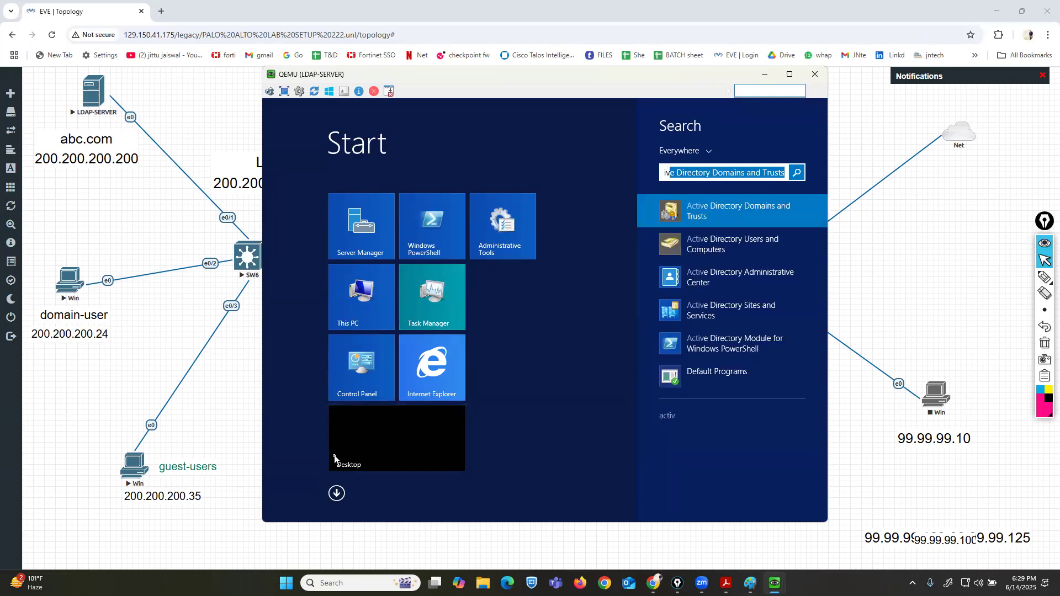
click(711, 251)
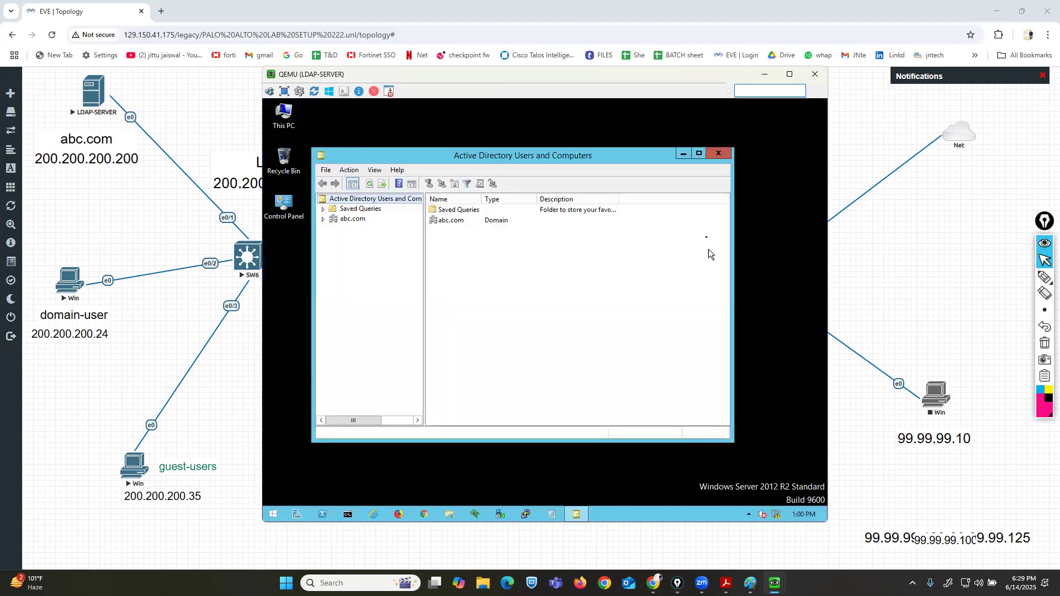
Maximize the console and open the Users container of the abc.com domain.
click(698, 155)
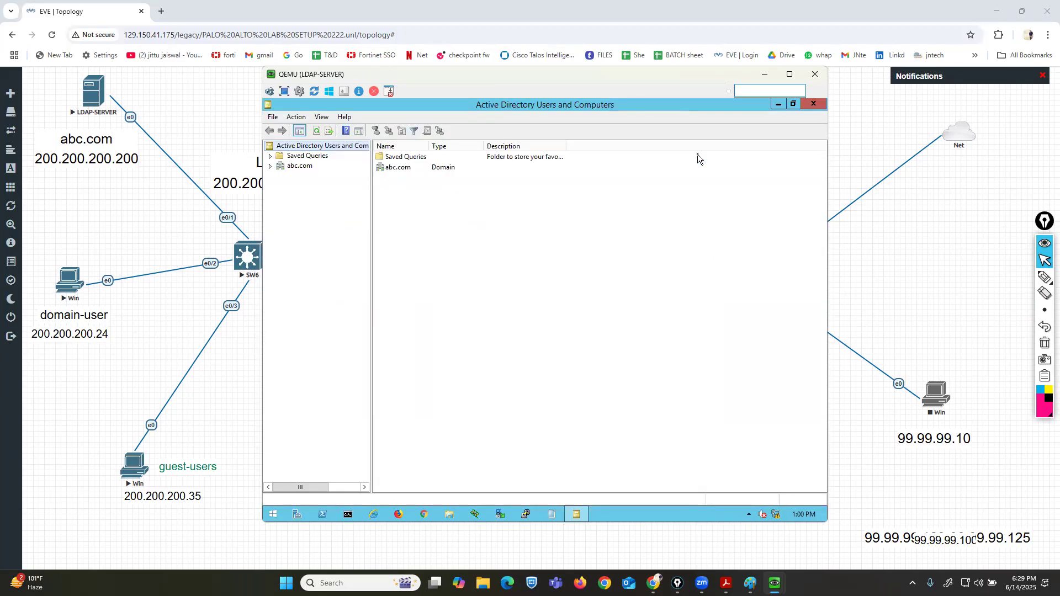
click(293, 167)
click(271, 167)
click(306, 227)
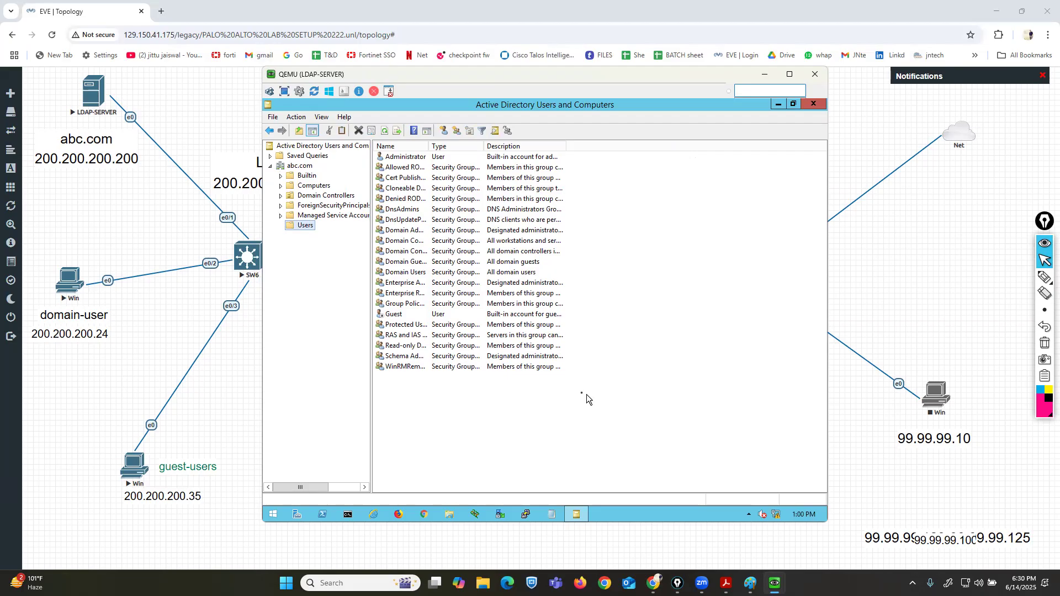
Start a new user in the Users container with first name and logon name mkt1.
right_click(508, 415)
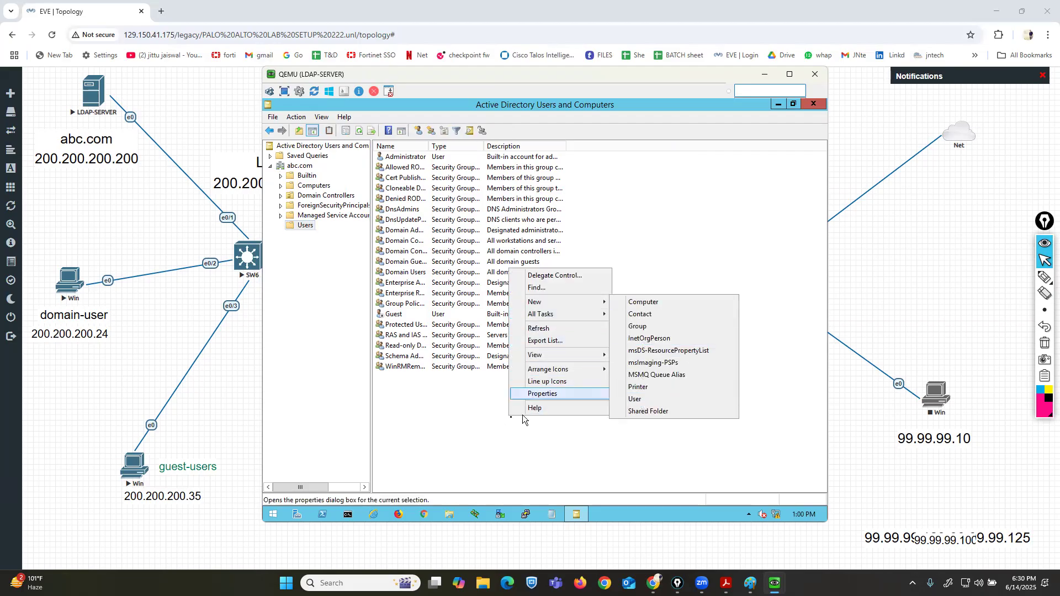
click(472, 418)
right_click(472, 418)
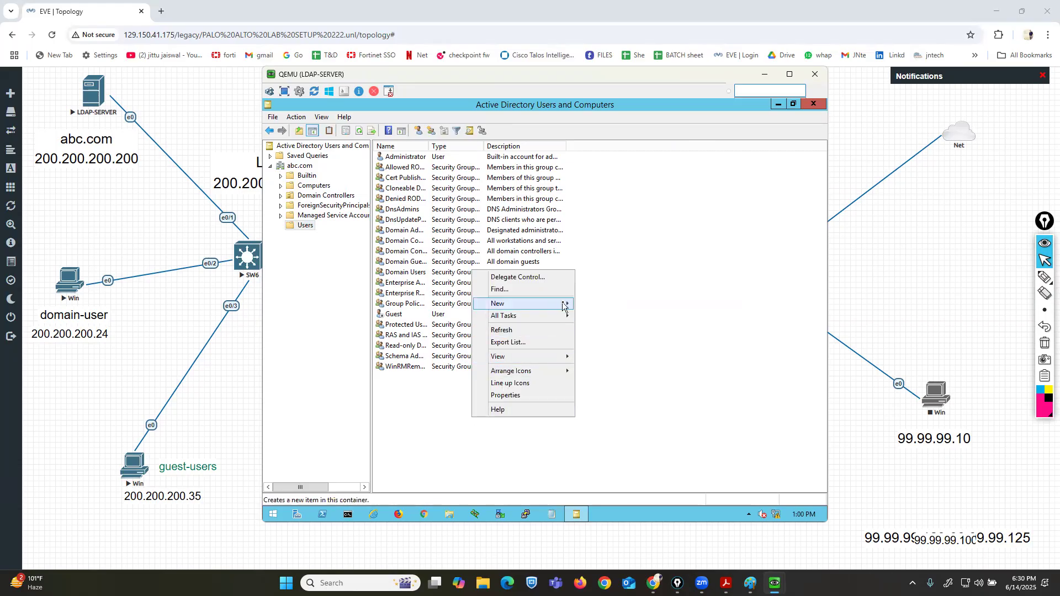
mouse_move(558, 304)
click(599, 401)
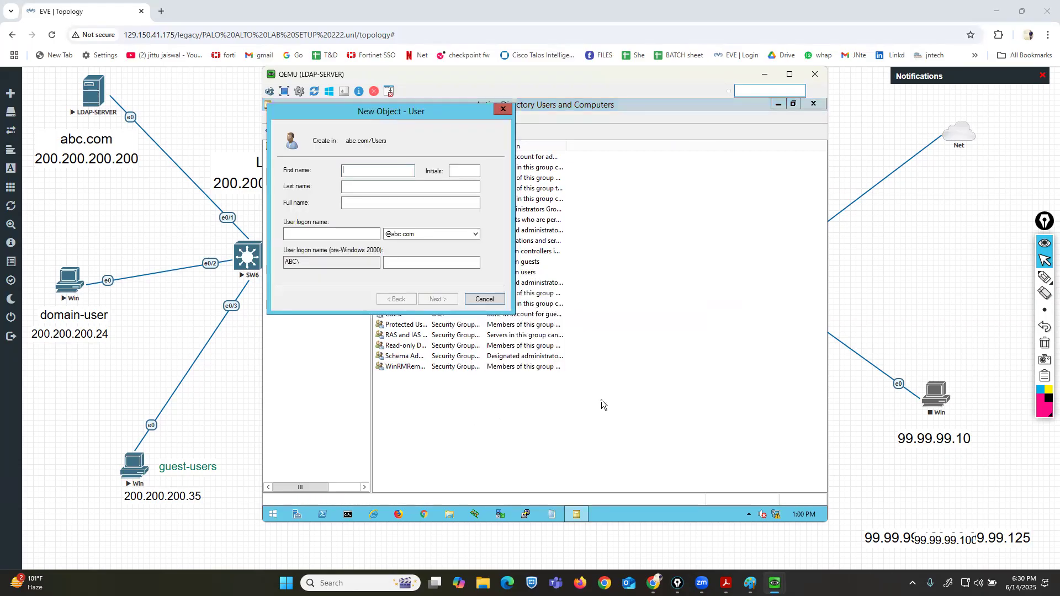
text(mkt1)
key(Tab)
key(Tab)
key(Tab)
key(Tab)
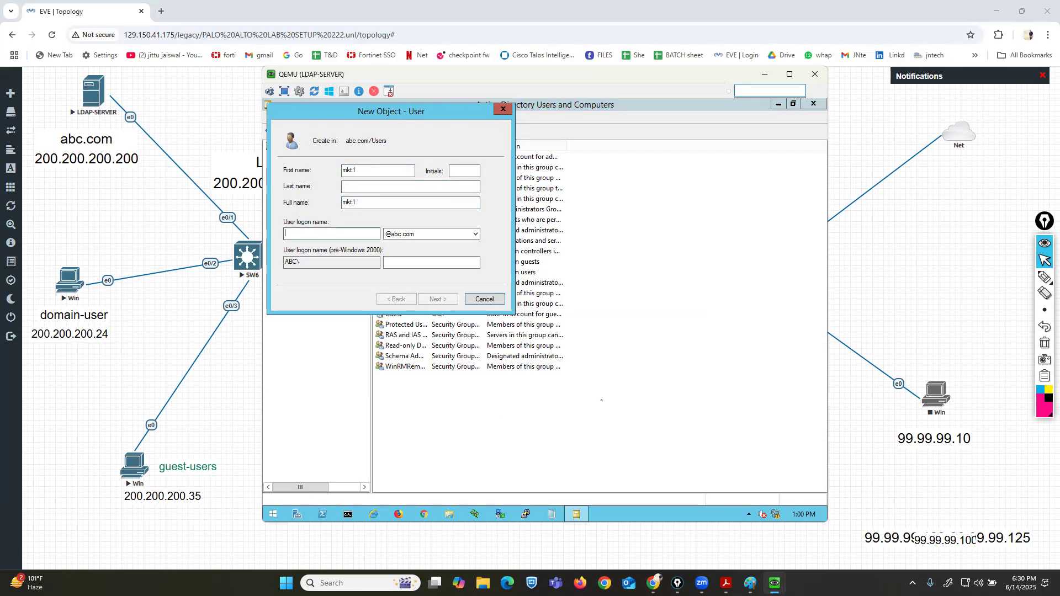
text(mkt1)
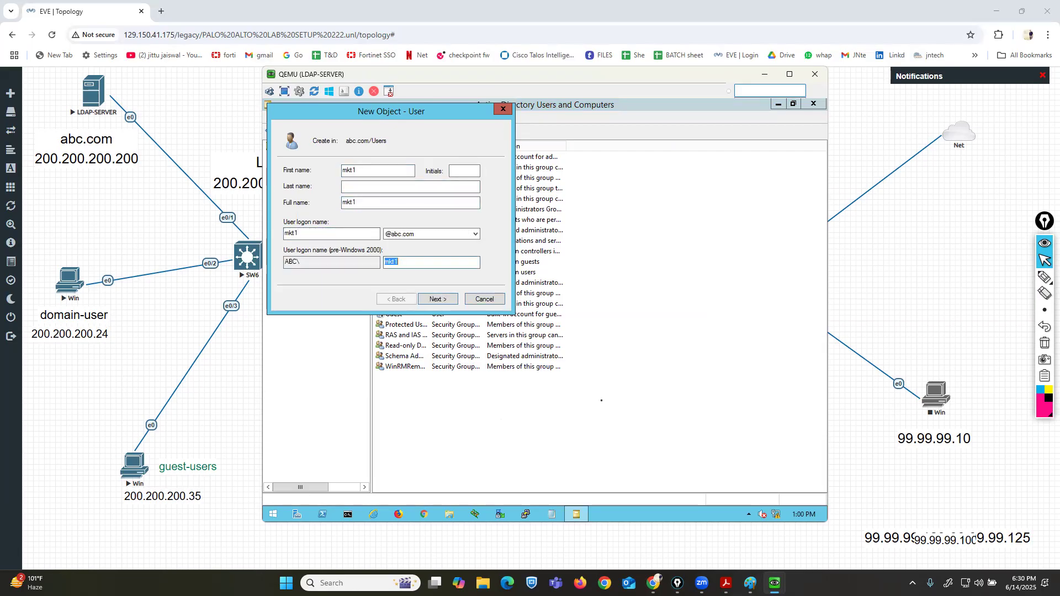
key(Return)
Enter and confirm the mkt1 account password, adjust its password options, and finish creating the user.
text(••••••••)
key(Tab)
text(••••••••)
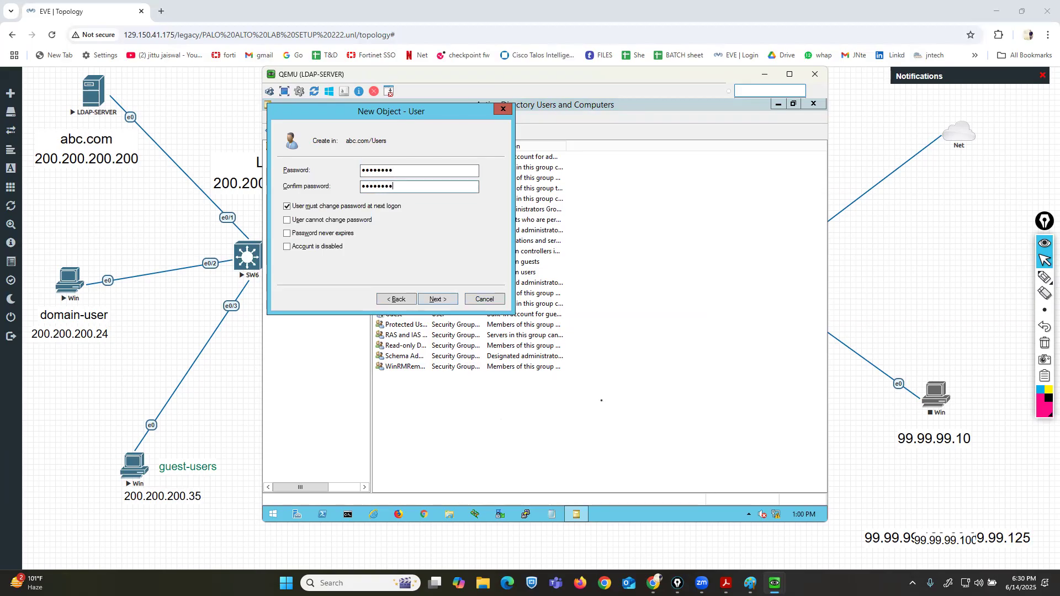
key(Tab)
key(space)
key(Tab)
key(space)
key(Tab)
key(space)
key(Tab)
key(Tab)
key(Tab)
key(Return)
key(Return)
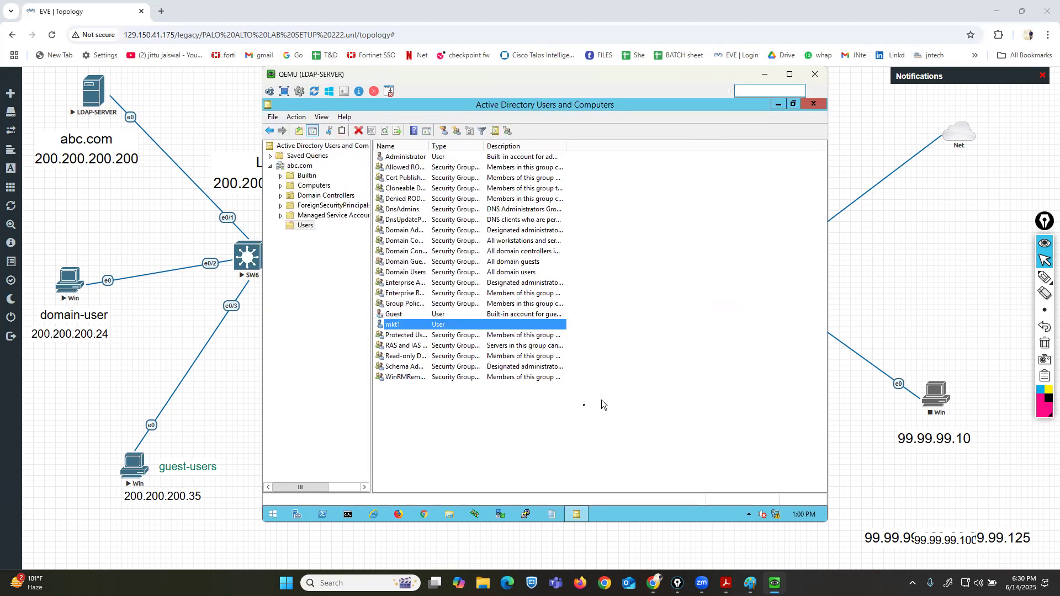
Start another new user with first name and logon name s1.
right_click(536, 423)
mouse_move(586, 309)
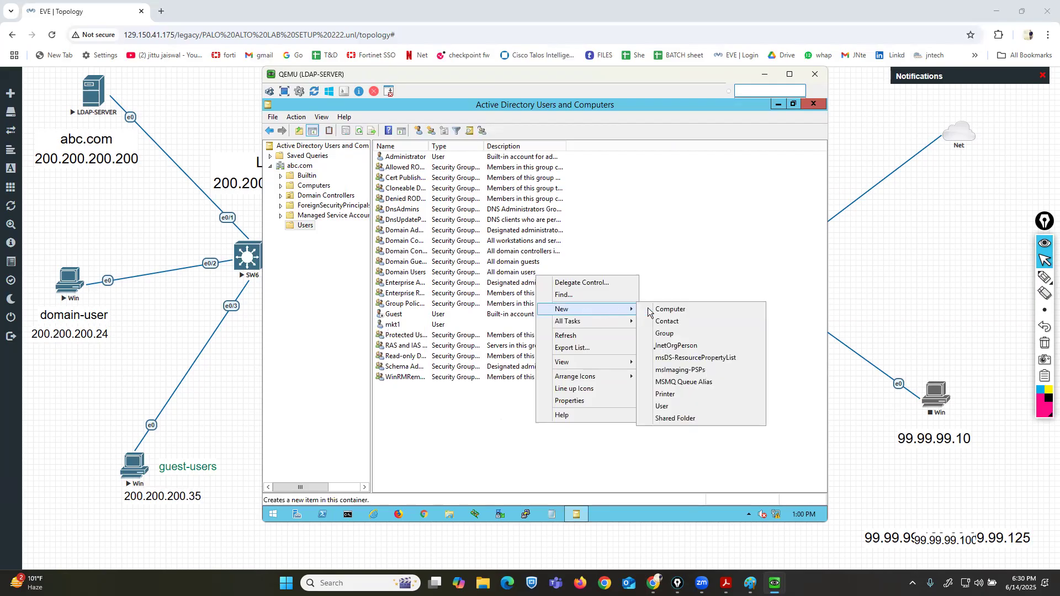
click(666, 406)
text(s1)
key(Tab)
key(Tab)
key(Tab)
key(Tab)
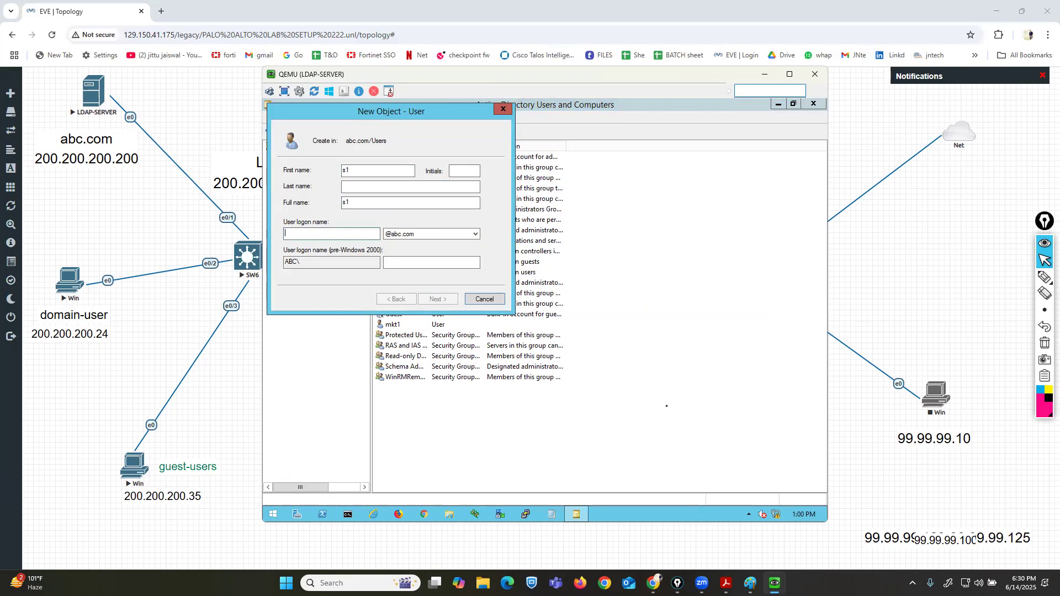
text(s1)
key(Return)
Enter and confirm the s1 account password and set it so the user cannot change it and it never expires.
text(••••••••)
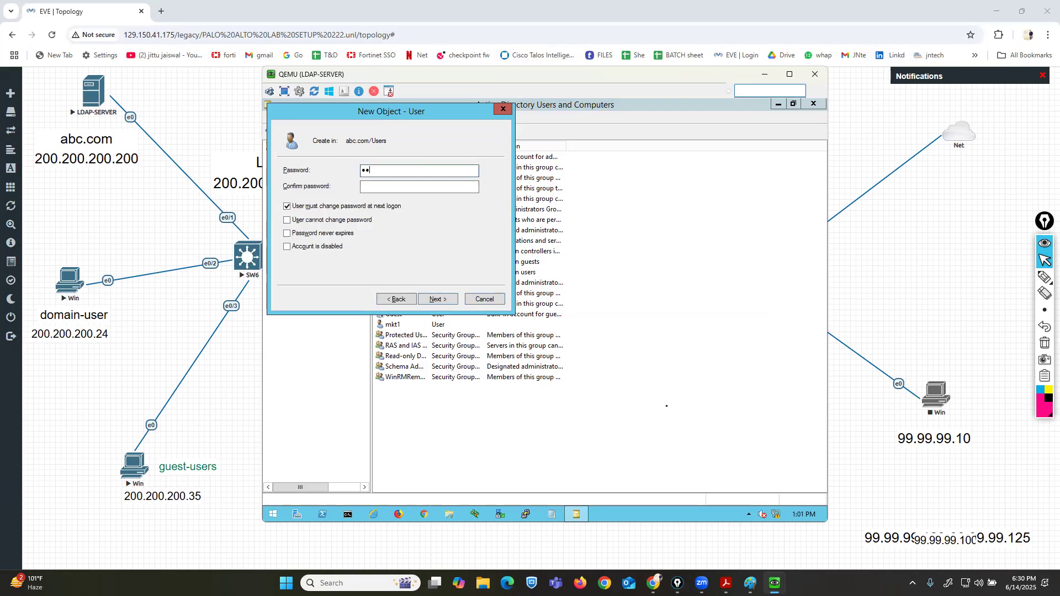
key(Tab)
text(••••••••)
key(Tab)
key(space)
key(Tab)
key(space)
Step back through the wizard and finish creating user s1.
key(Tab)
key(Tab)
key(Tab)
key(Return)
key(Tab)
key(Tab)
key(Tab)
key(Tab)
key(Tab)
key(Tab)
key(Tab)
key(Tab)
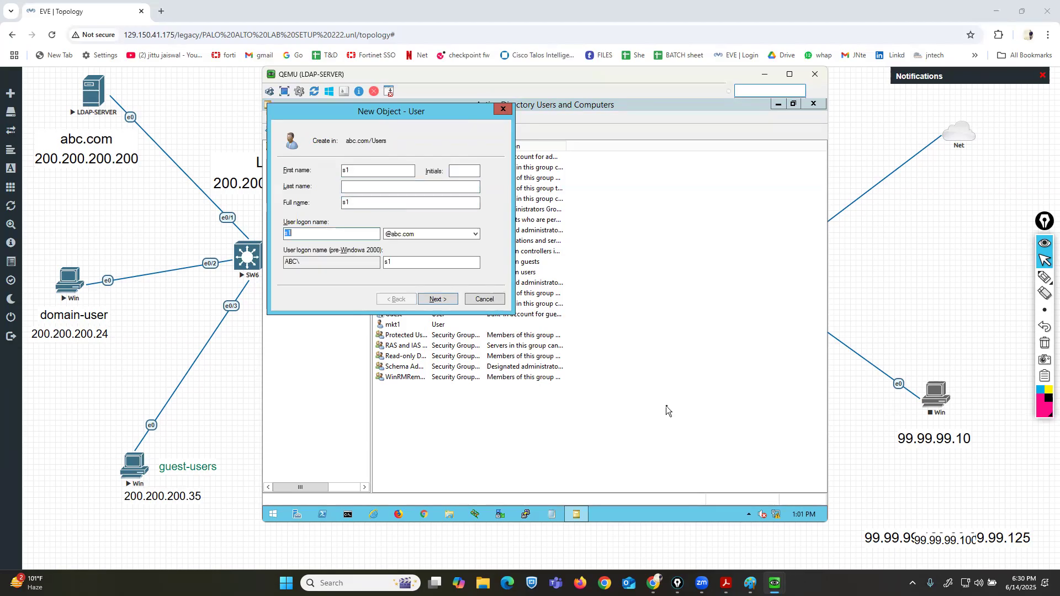
key(Return)
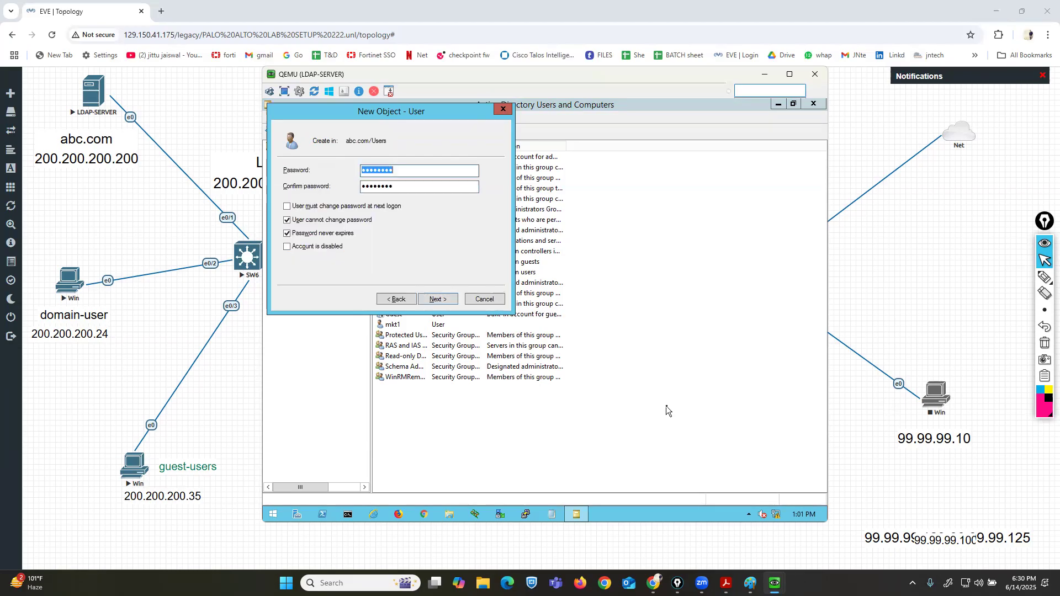
key(Tab)
key(Tab)
key(Tab)
key(Tab)
key(Tab)
key(Tab)
key(Tab)
key(Tab)
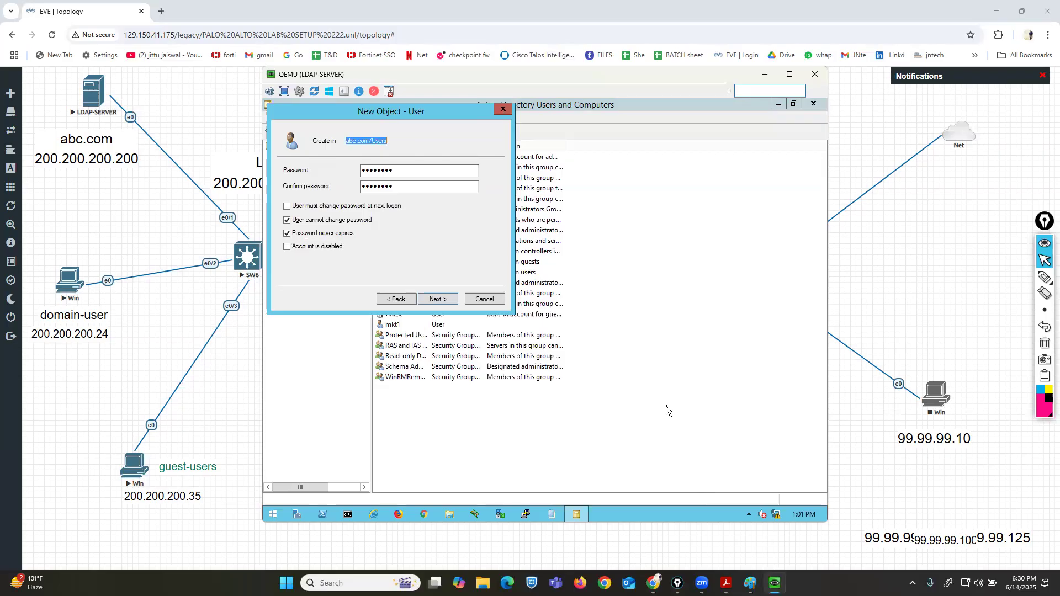
key(Return)
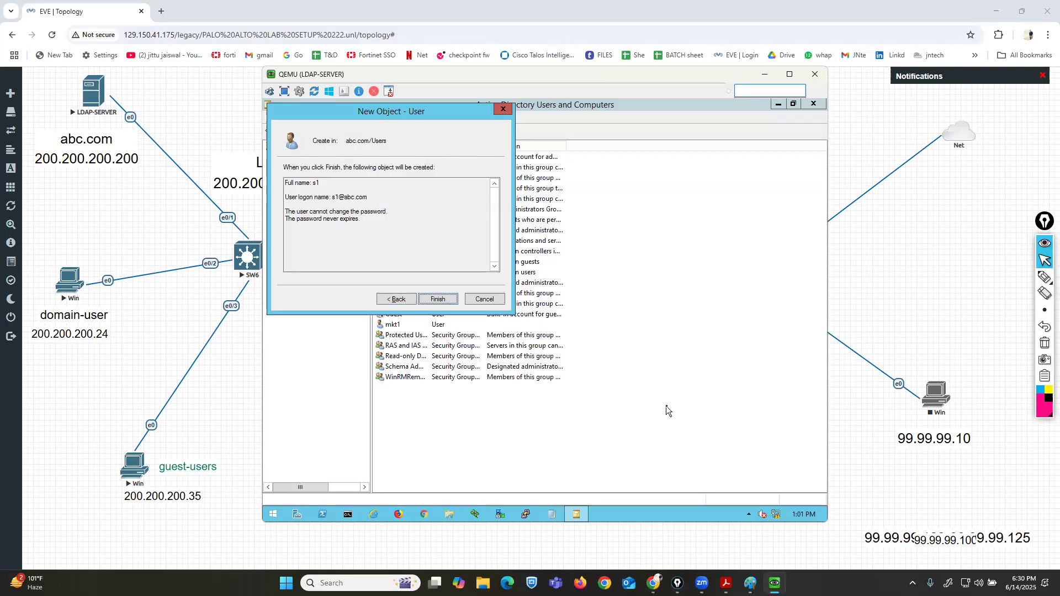
key(Return)
click(596, 443)
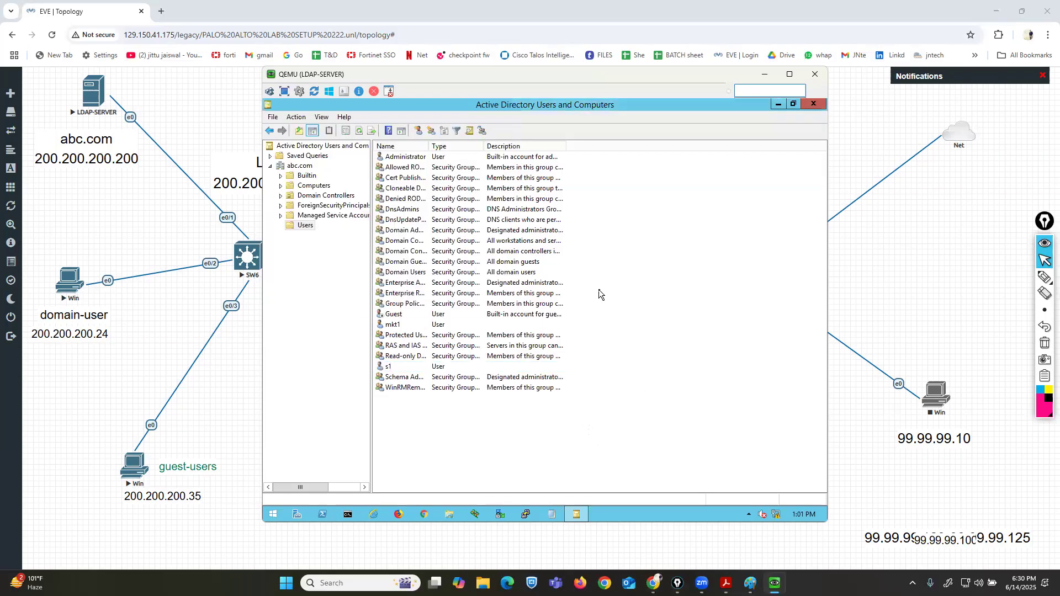
Start a new user with first name hr1 and correct its logon name to hr1.
right_click(499, 441)
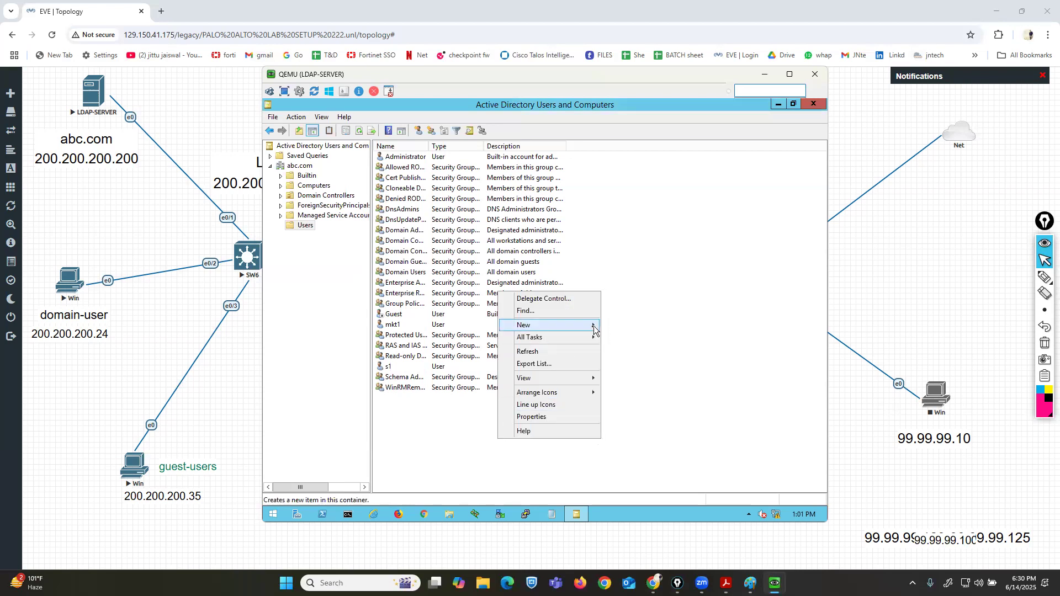
mouse_move(594, 326)
click(634, 423)
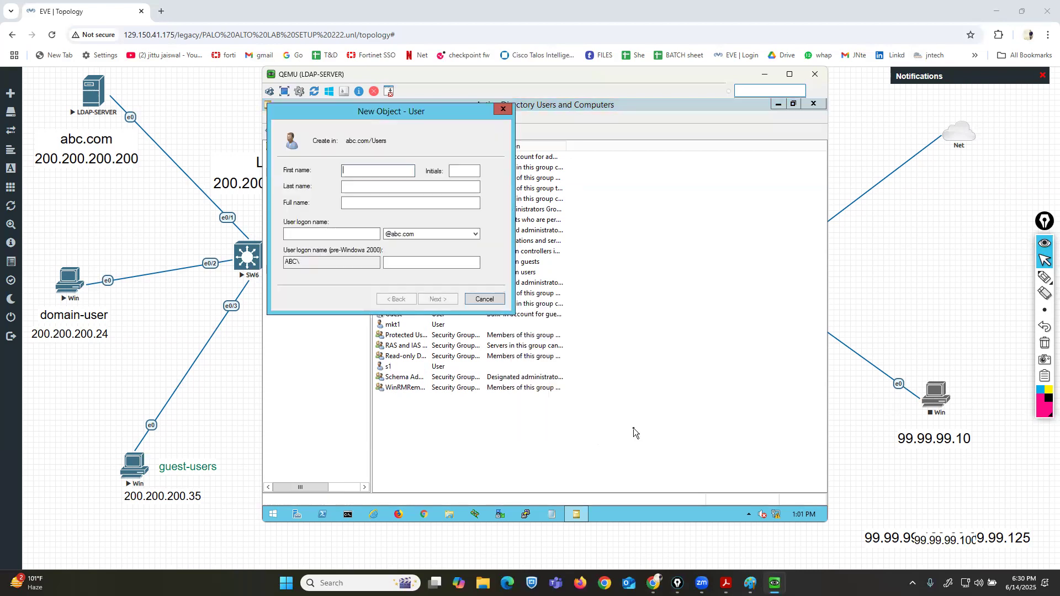
text(hr1)
key(Tab)
key(Tab)
key(Tab)
key(Tab)
text(hr`1)
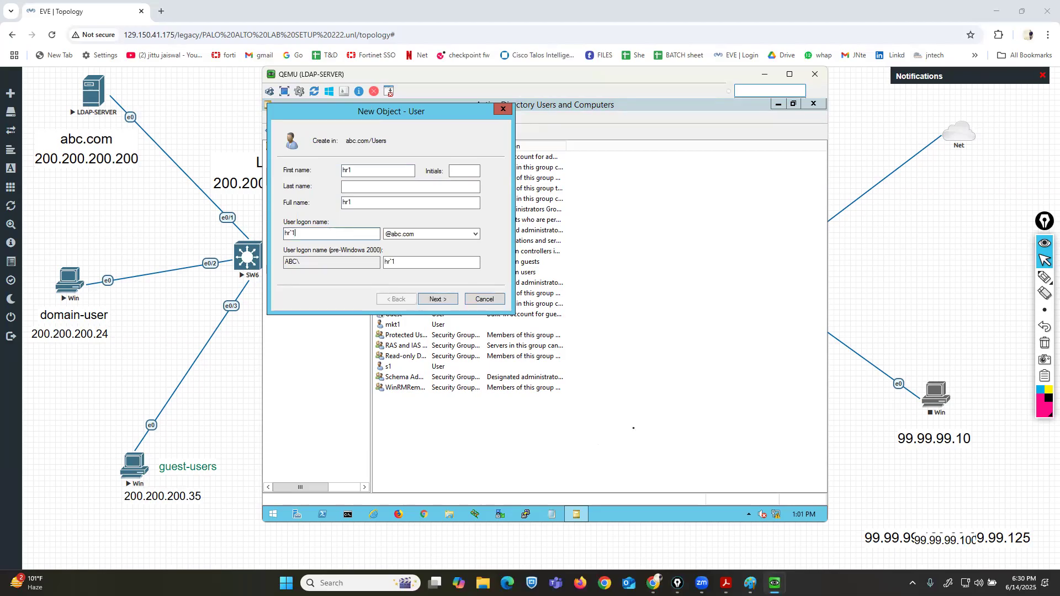
key(BackSpace)
key(BackSpace)
key(BackSpace)
key(BackSpace)
text(hr1)
key(Return)
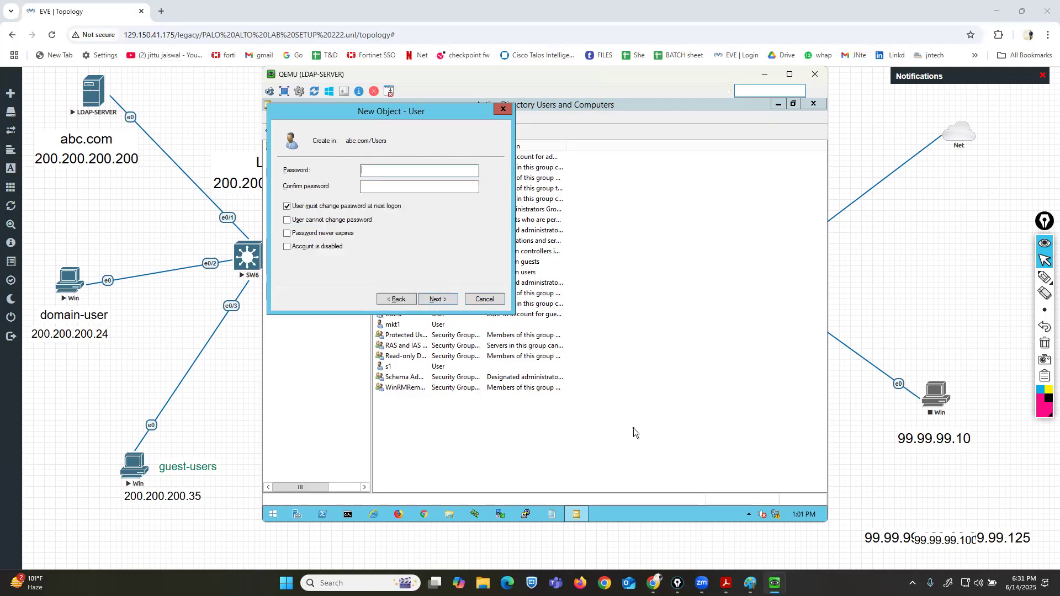
Enter and confirm the hr1 account password, set its password options, and finish creating the user.
text(••••••••)
key(Tab)
text(••••••••)
key(Tab)
key(space)
key(Tab)
key(space)
key(Tab)
key(space)
key(Tab)
key(Tab)
key(Tab)
key(Return)
key(Return)
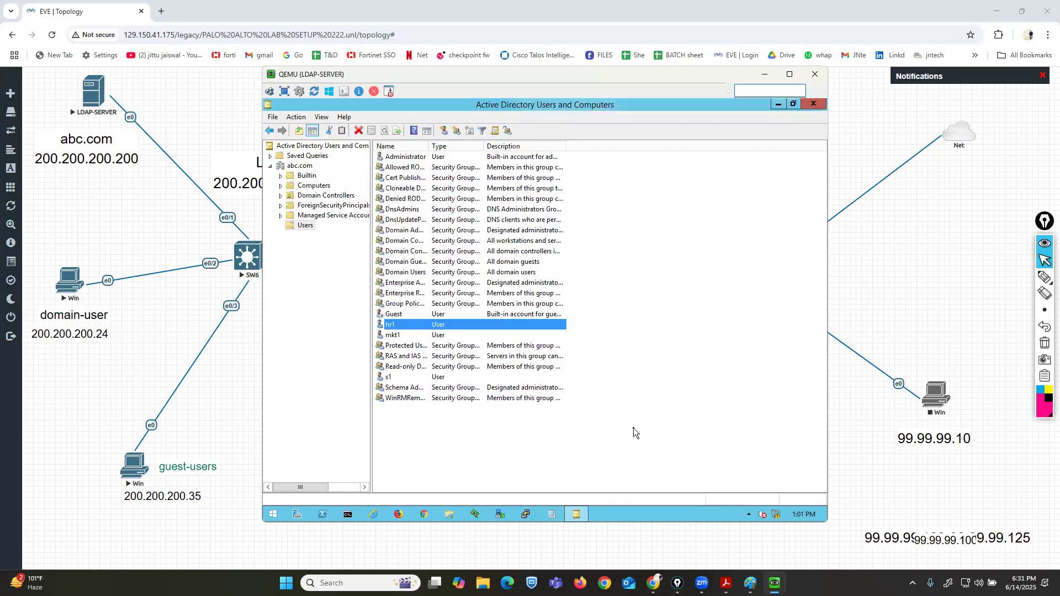
Create a global security group named mkt-grp in the Users container.
right_click(539, 444)
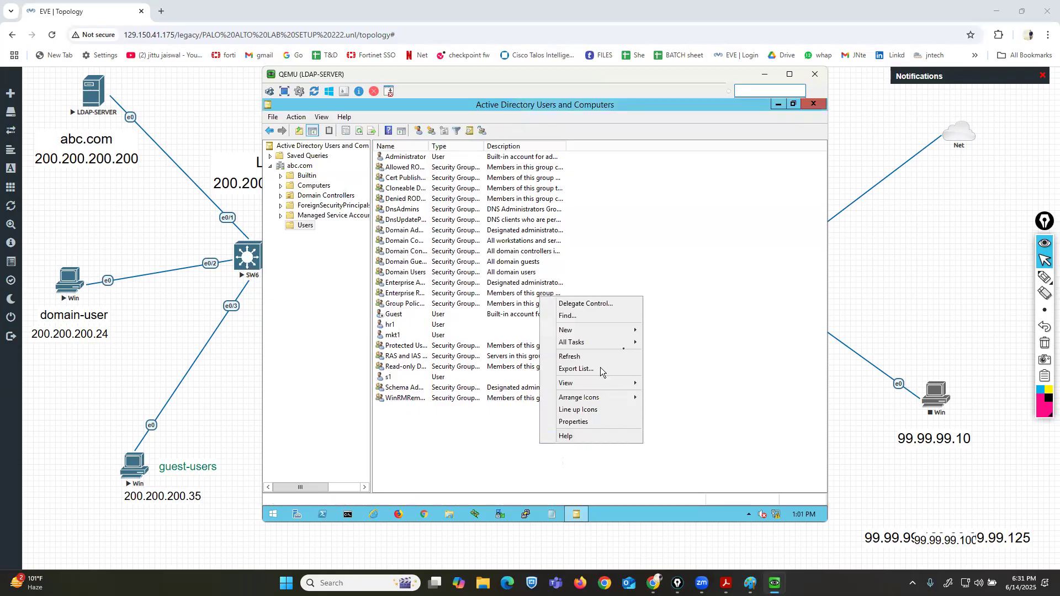
mouse_move(627, 336)
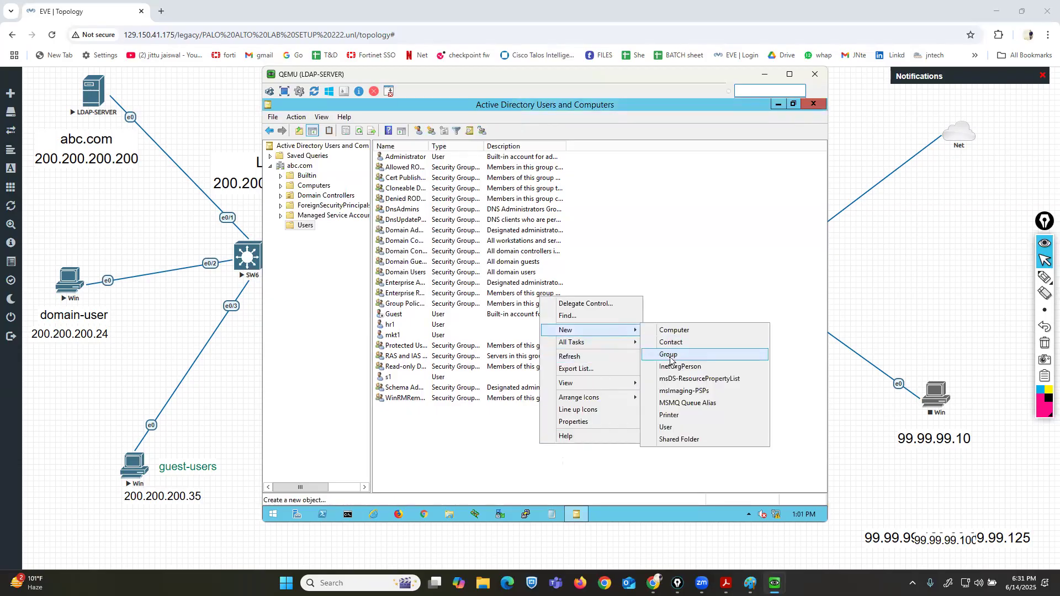
click(670, 356)
text(mkt-grp)
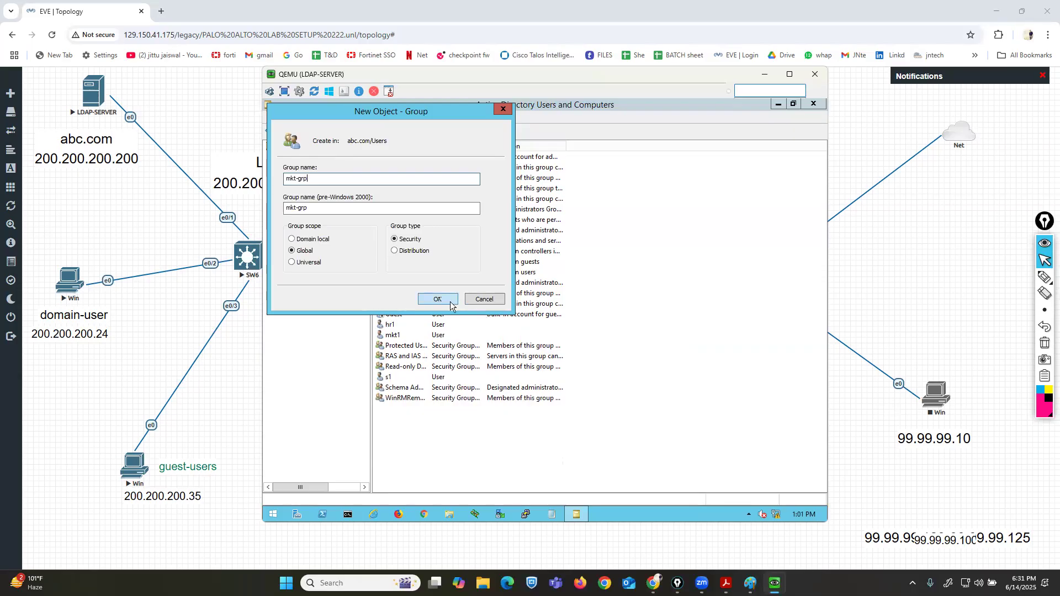
Create a global security group named sales-grp in the Users container.
right_click(538, 429)
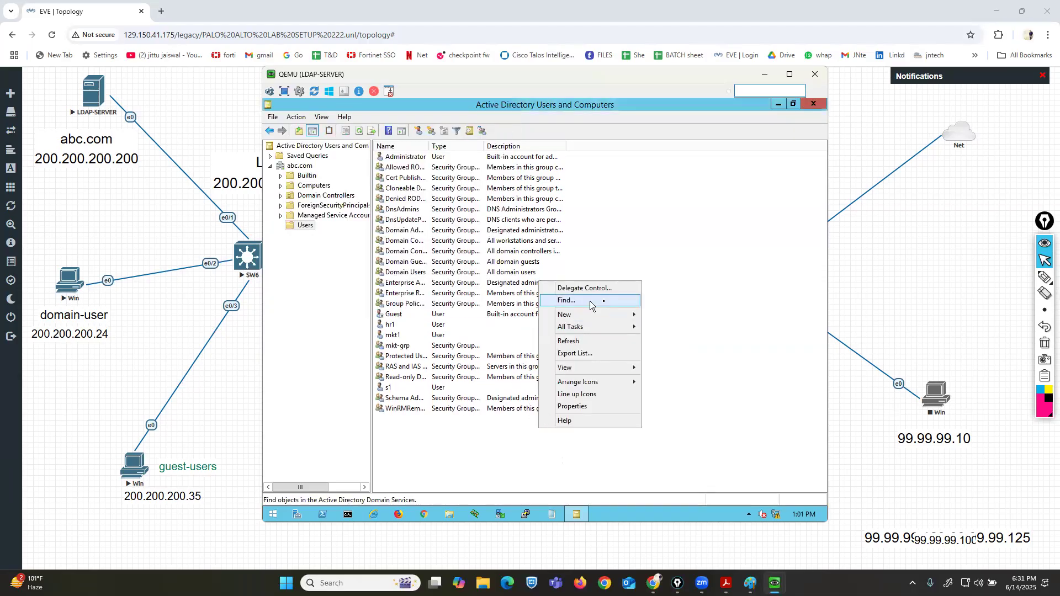
mouse_move(621, 315)
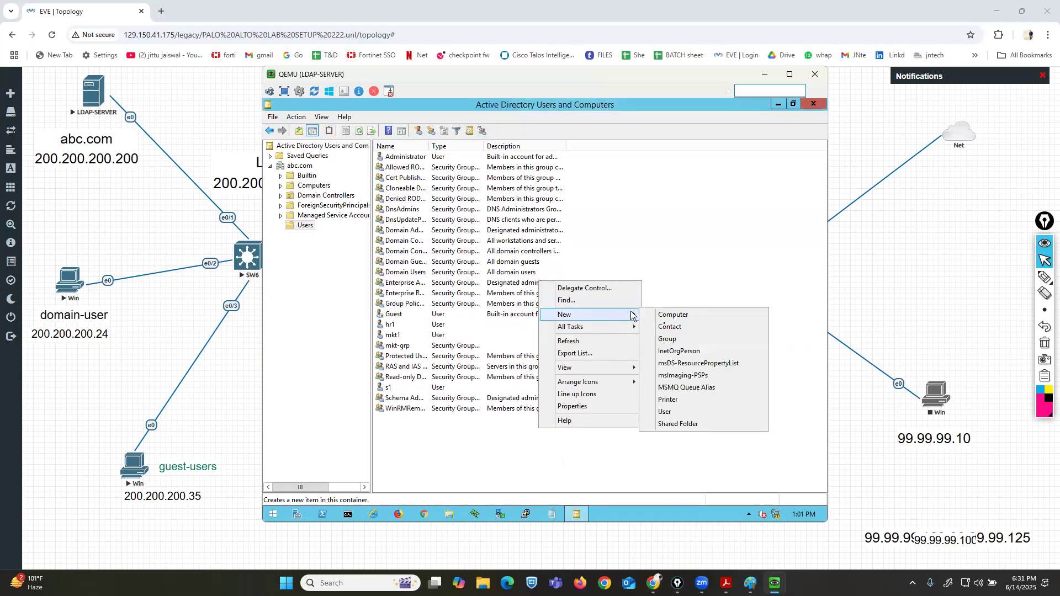
click(671, 340)
text(sales-grp)
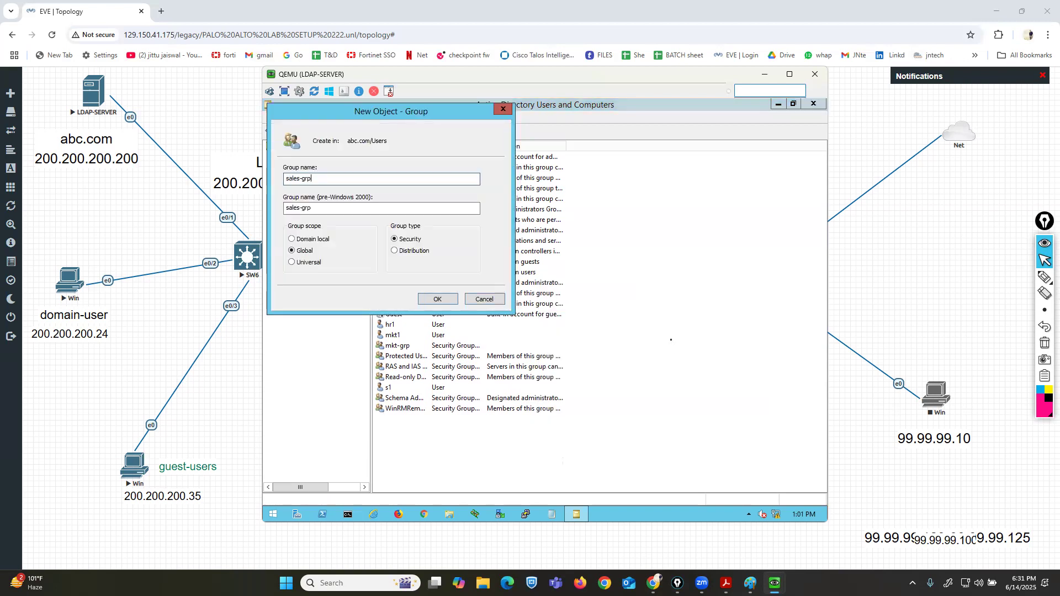
click(435, 299)
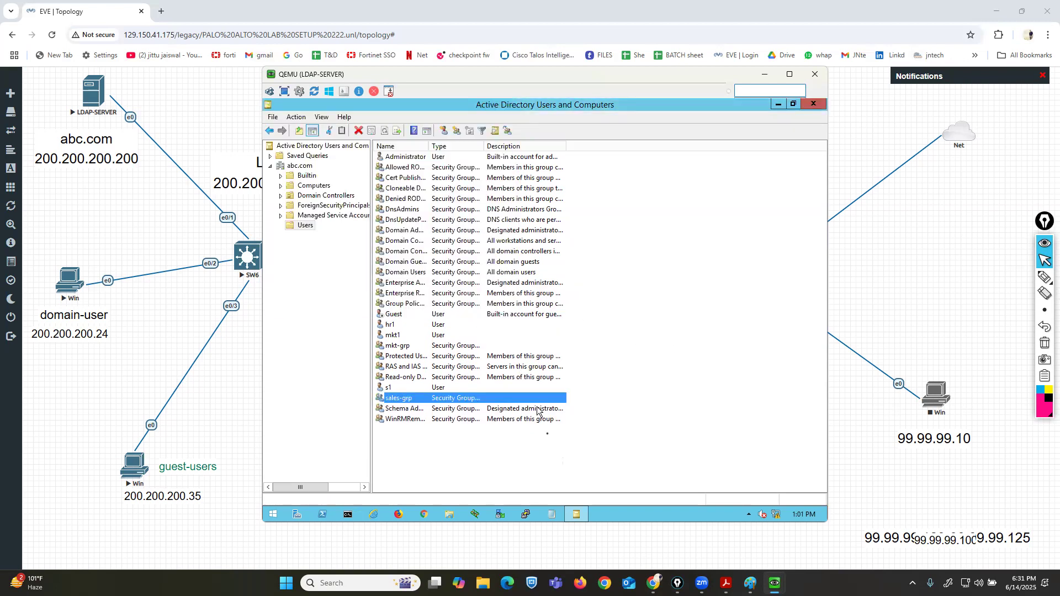
Create a global security group named hr-grp in the Users container.
right_click(555, 453)
mouse_move(631, 339)
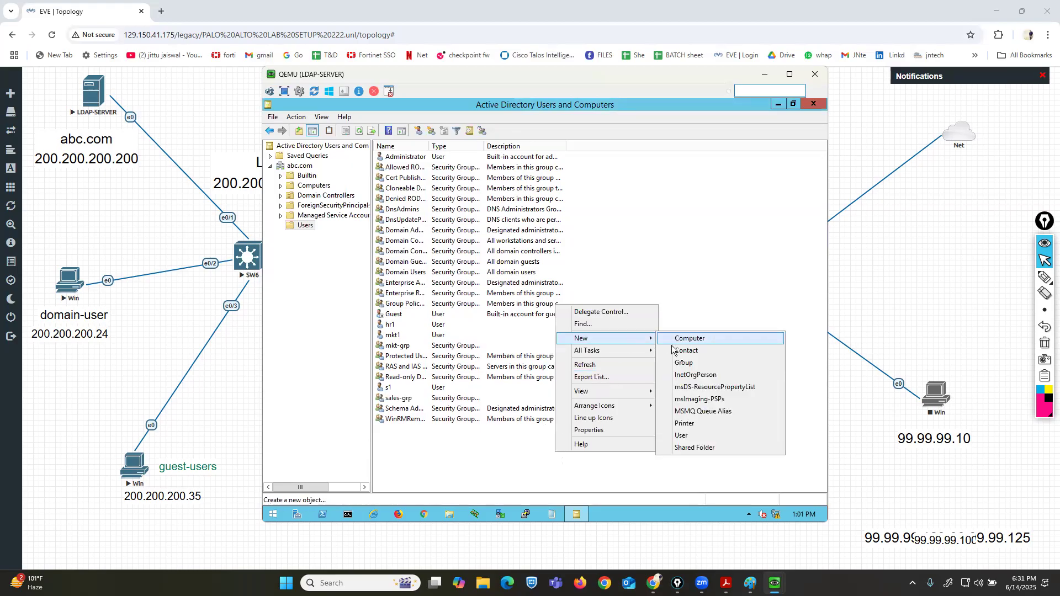
click(684, 362)
text(hr-grp)
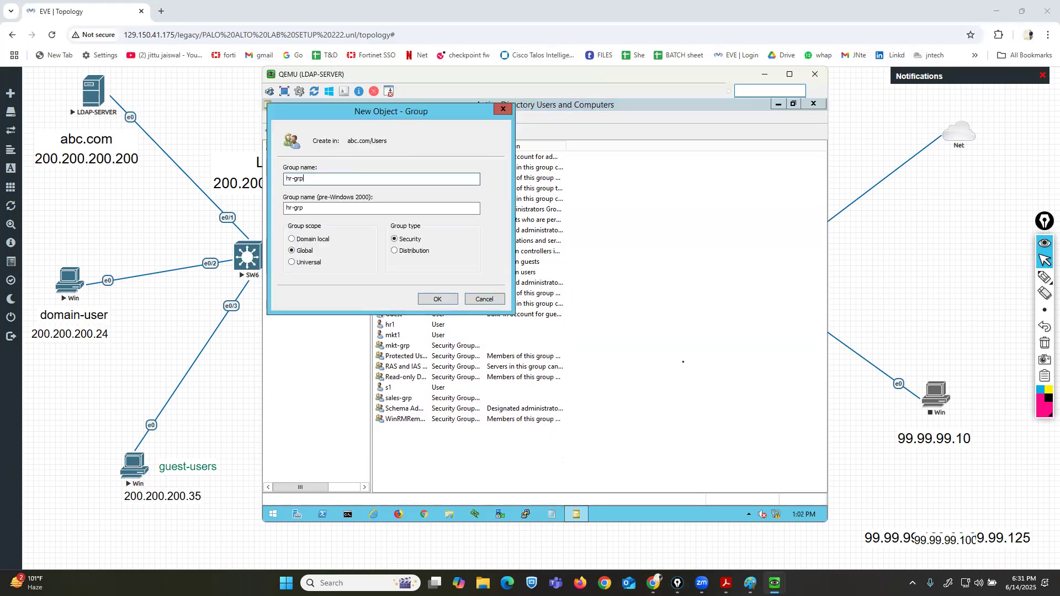
click(436, 299)
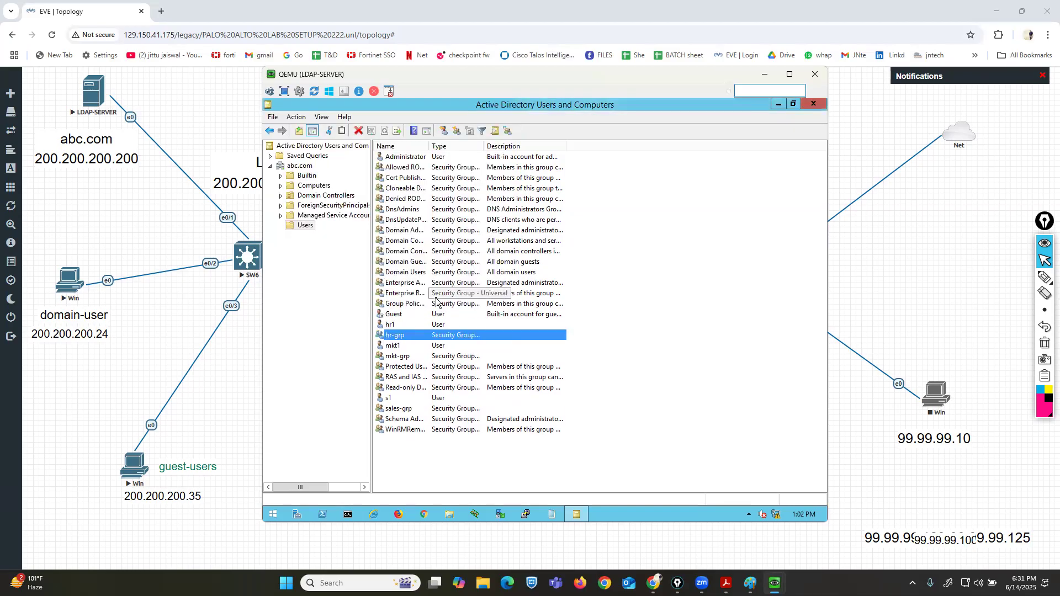
Add the user hr1 as a member of the hr-grp group.
double_click(398, 339)
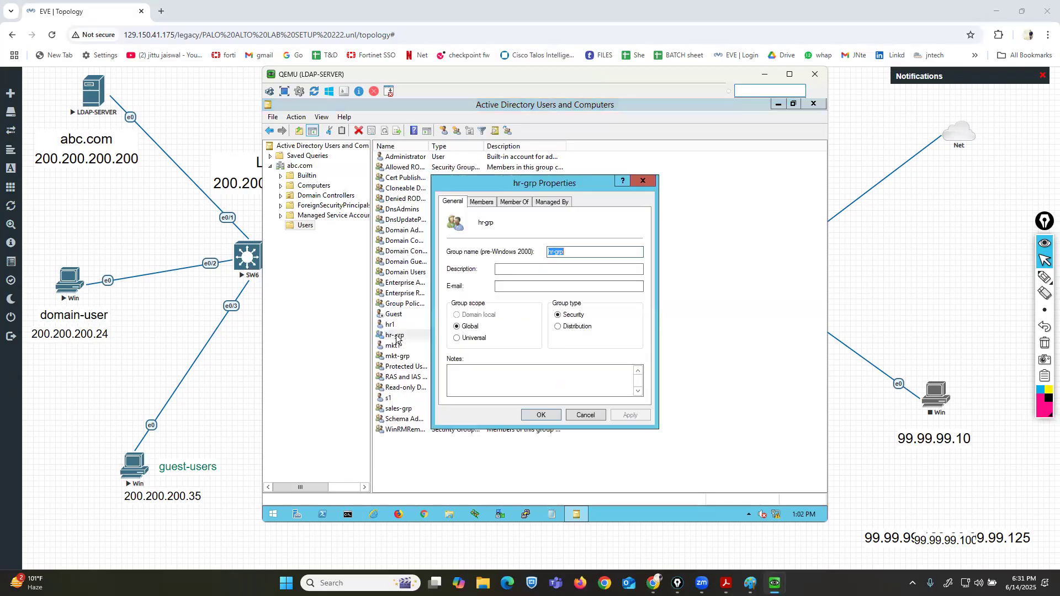
click(486, 202)
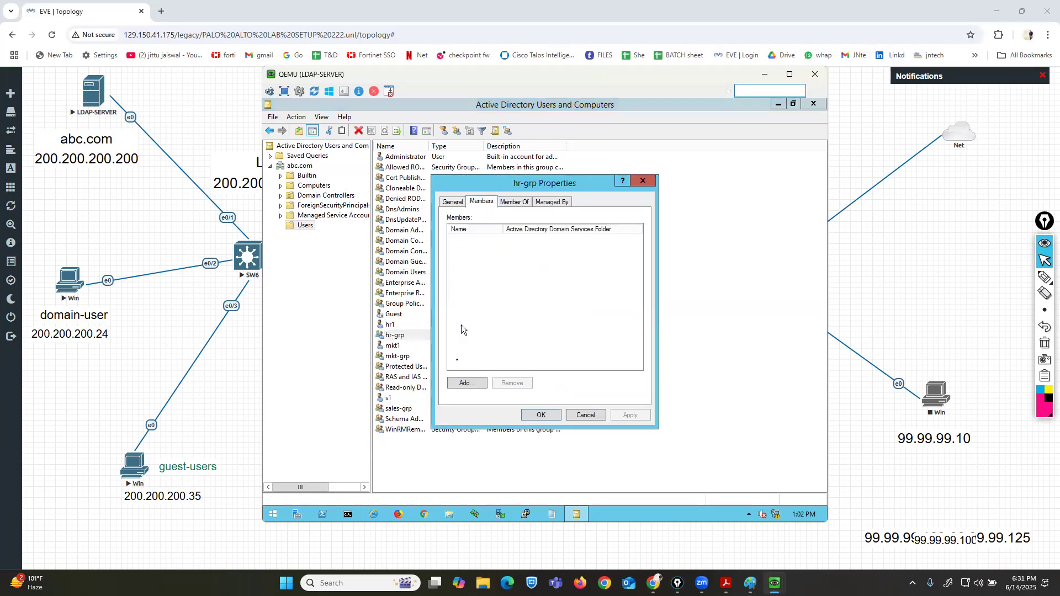
click(466, 383)
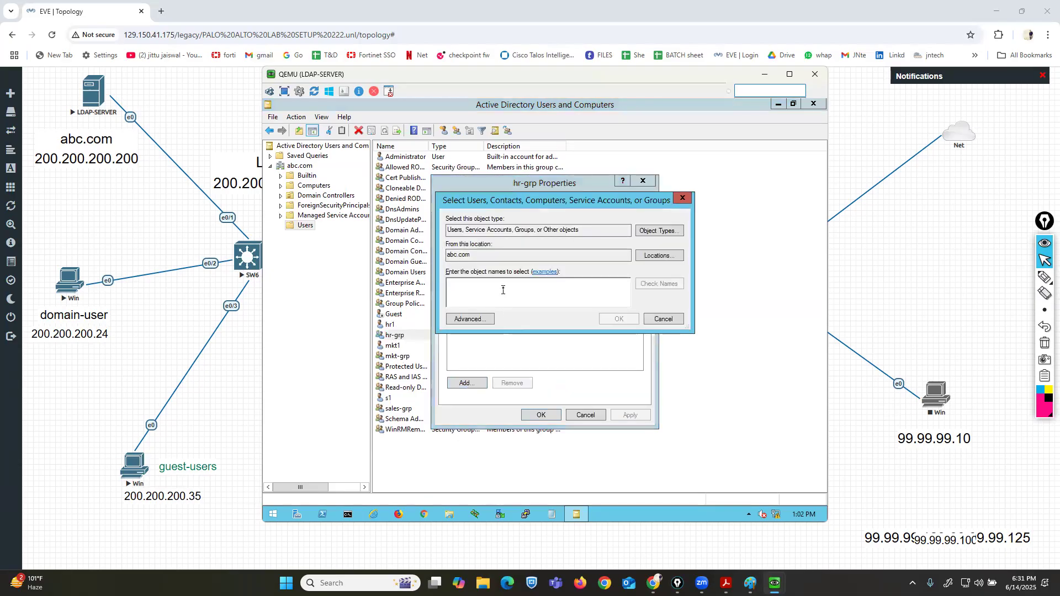
text(hr1)
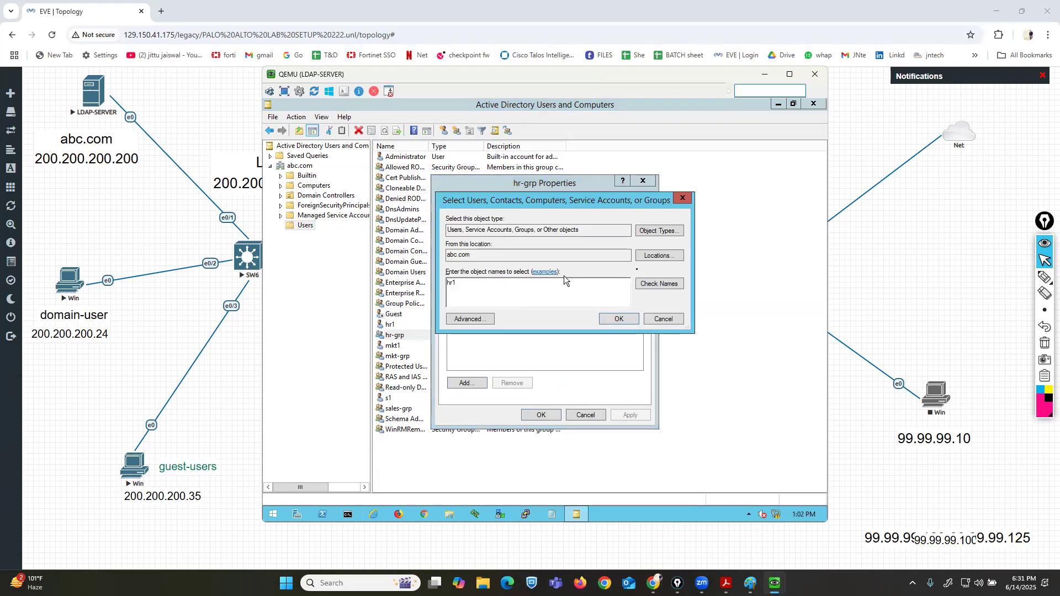
click(655, 283)
click(628, 318)
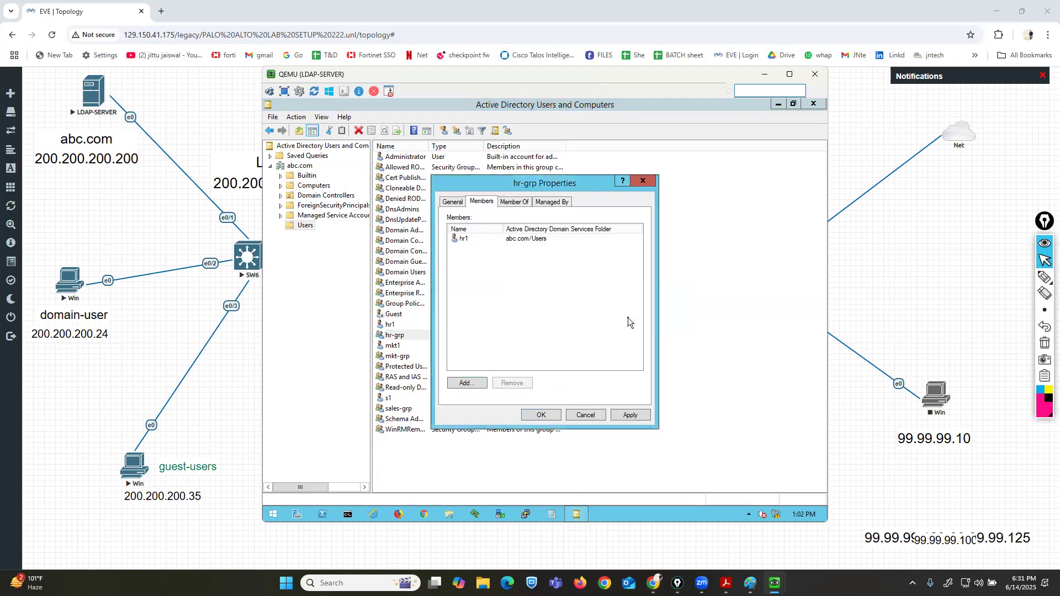
click(539, 416)
Add the user mkt1 as a member of the mkt-grp group.
double_click(403, 357)
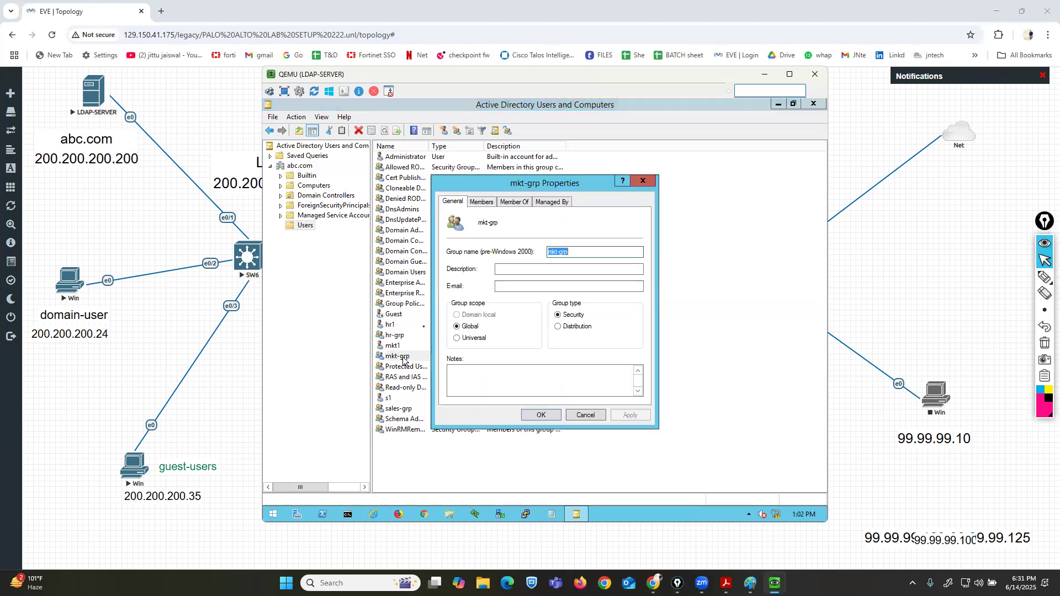
click(478, 206)
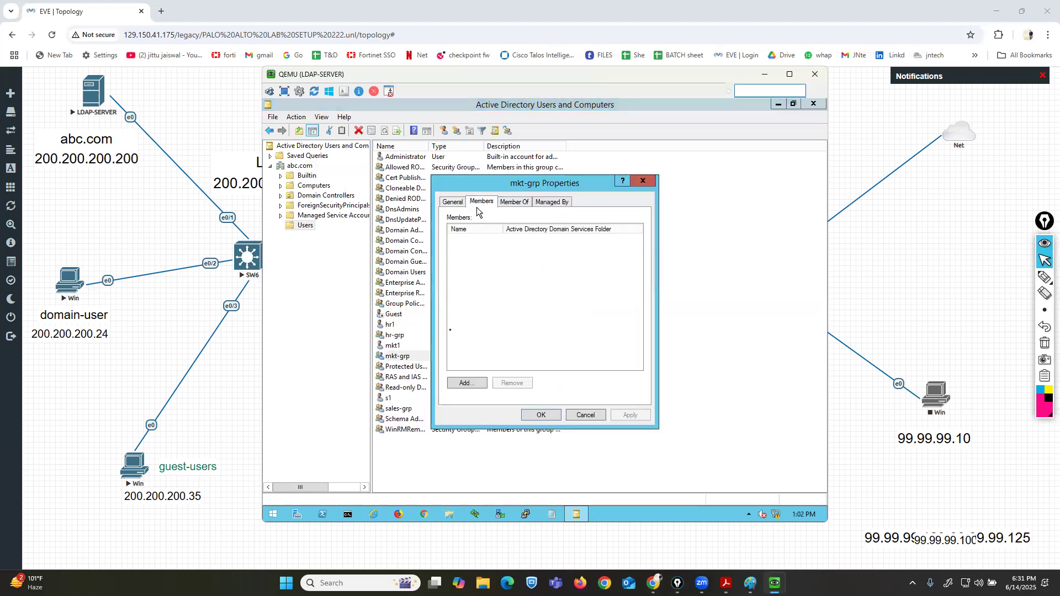
click(465, 383)
text(mkt1)
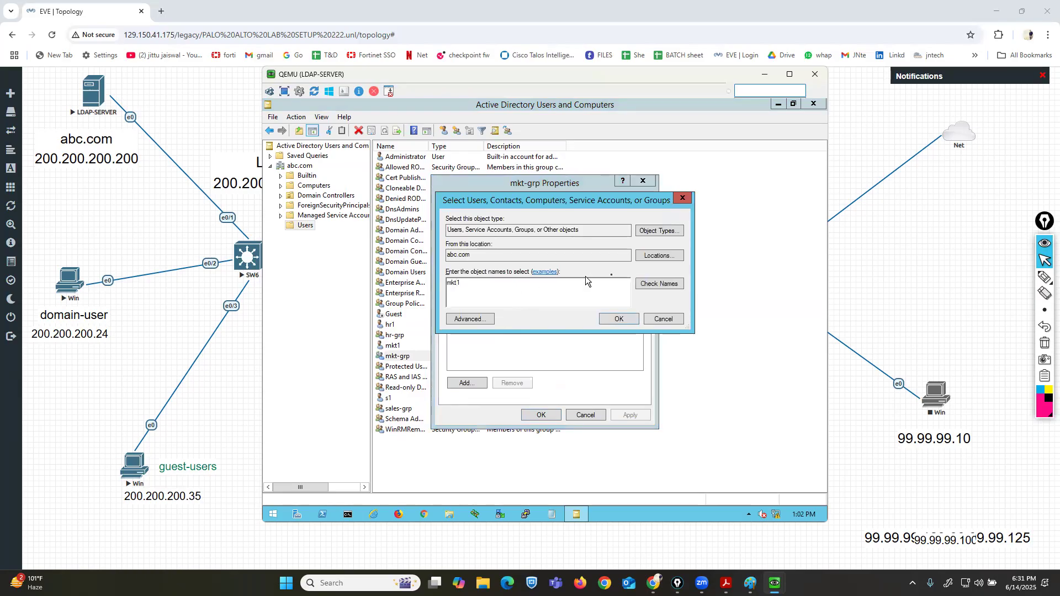
click(657, 284)
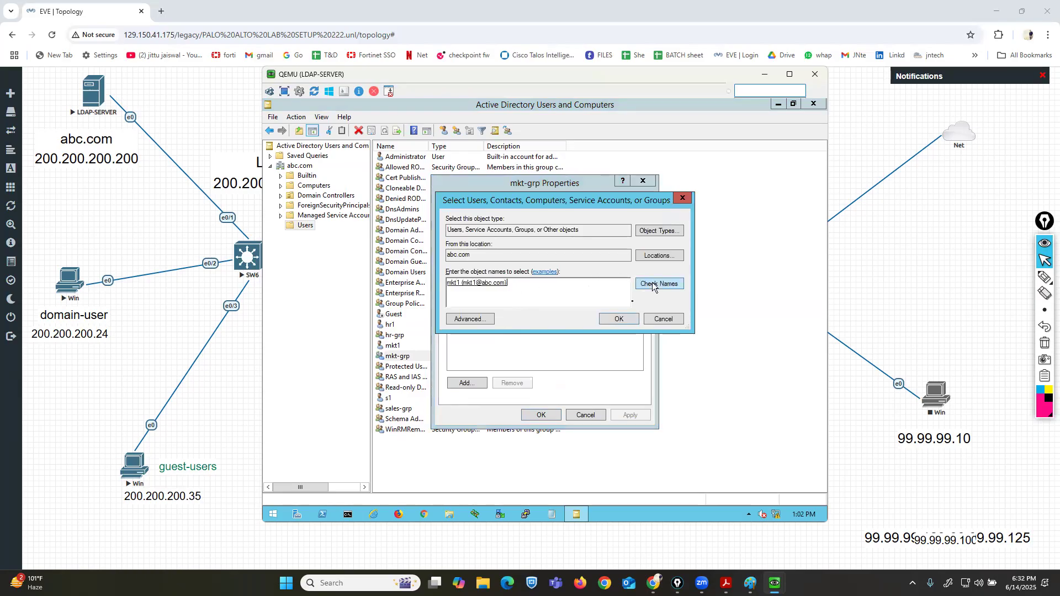
click(613, 320)
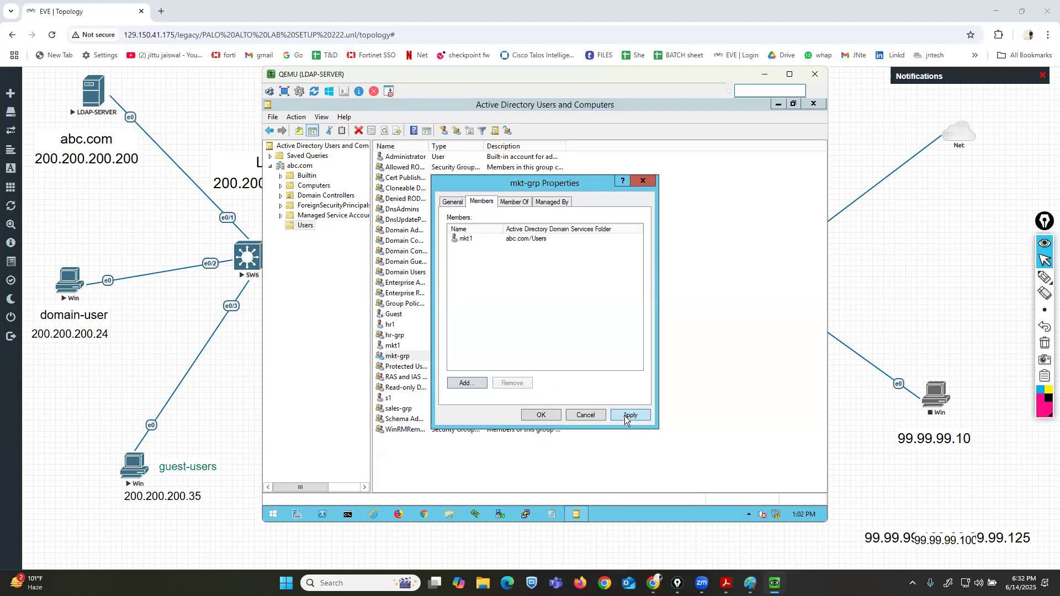
click(540, 415)
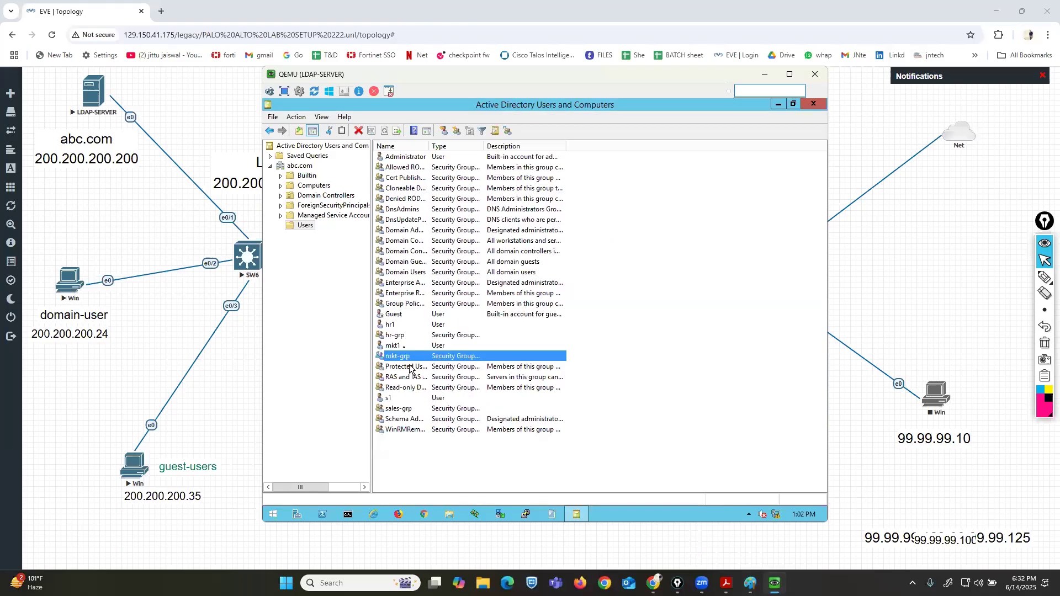
Add the user s1 as a member of the sales-grp group.
double_click(399, 409)
click(482, 202)
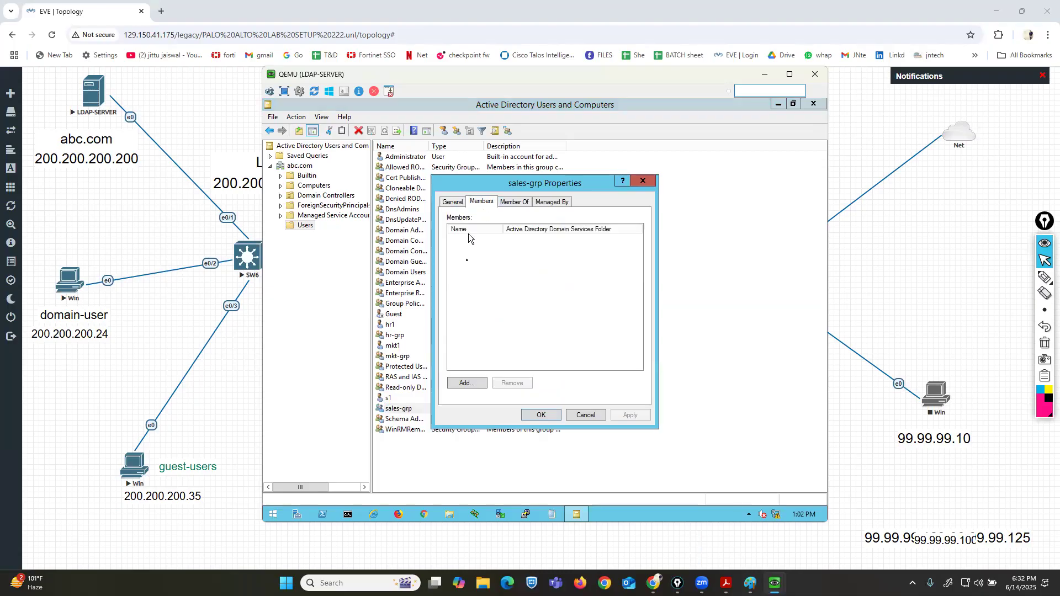
click(462, 383)
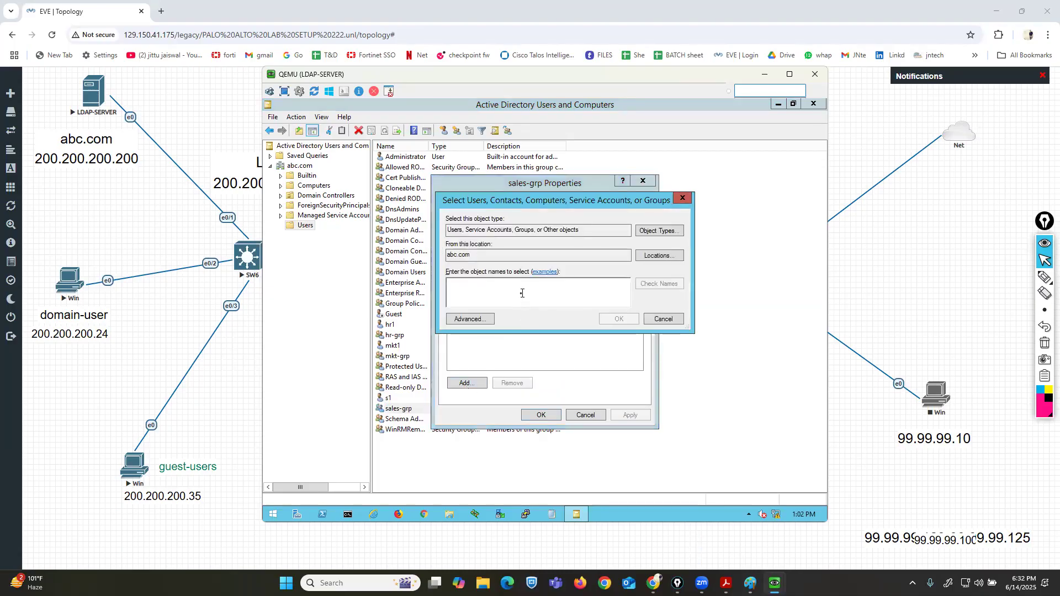
text(s1)
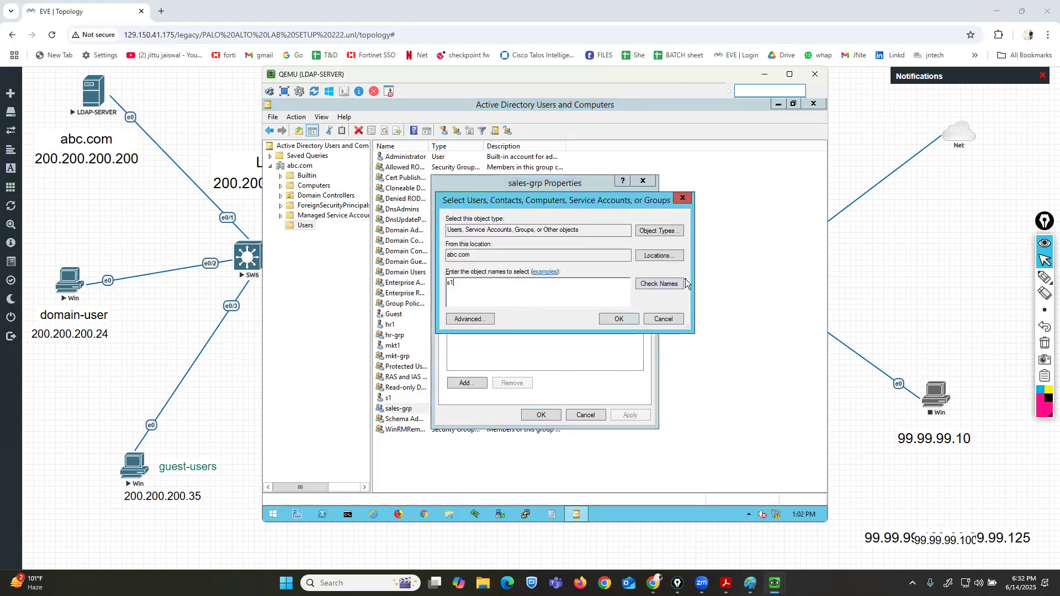
click(665, 282)
click(619, 319)
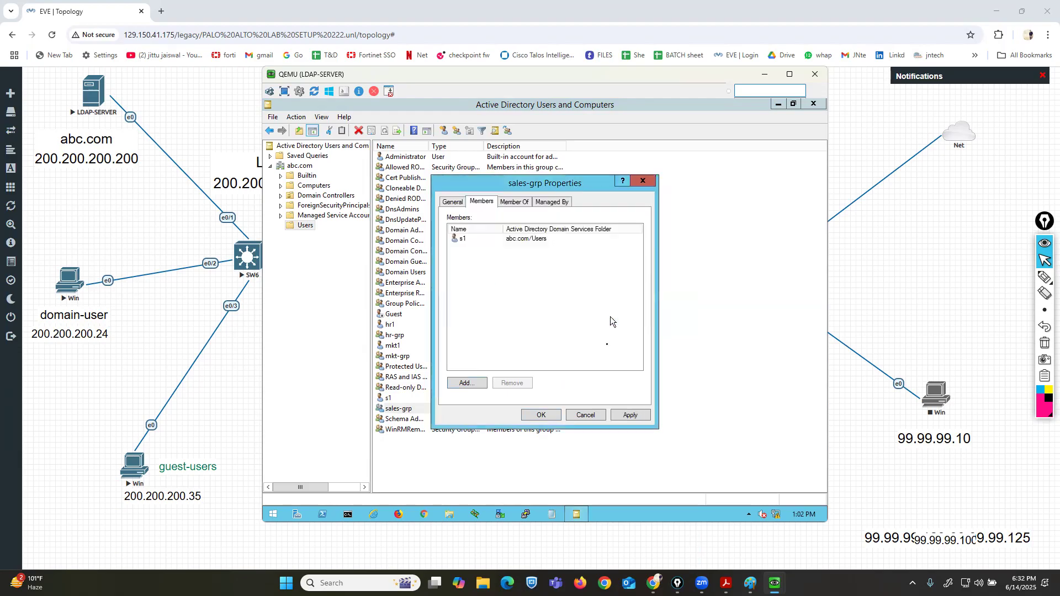
click(540, 416)
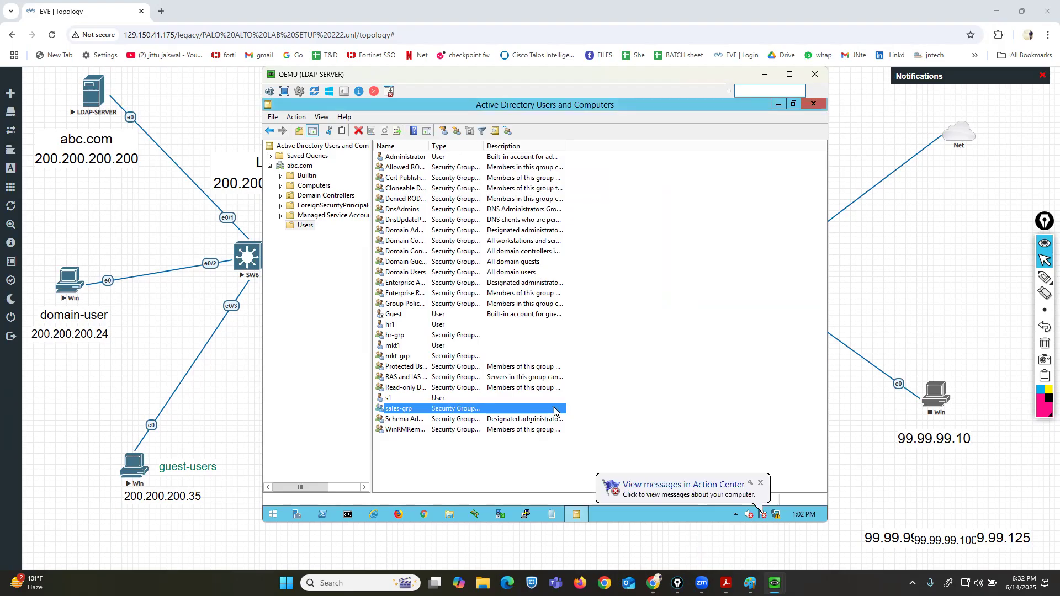
Open DNS Manager and expand the SRV server node.
click(273, 516)
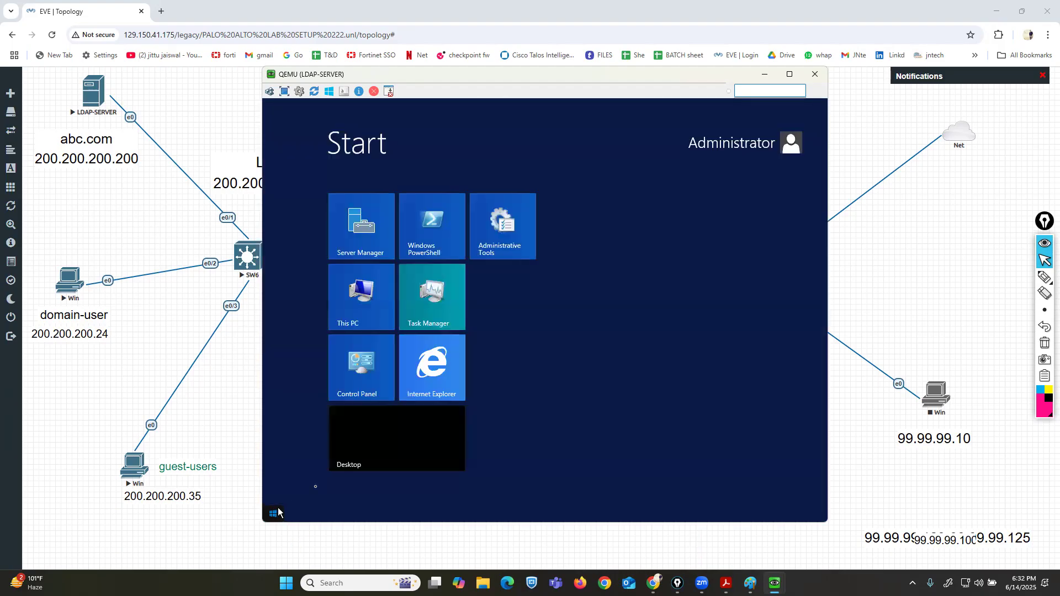
text(dns.exe)
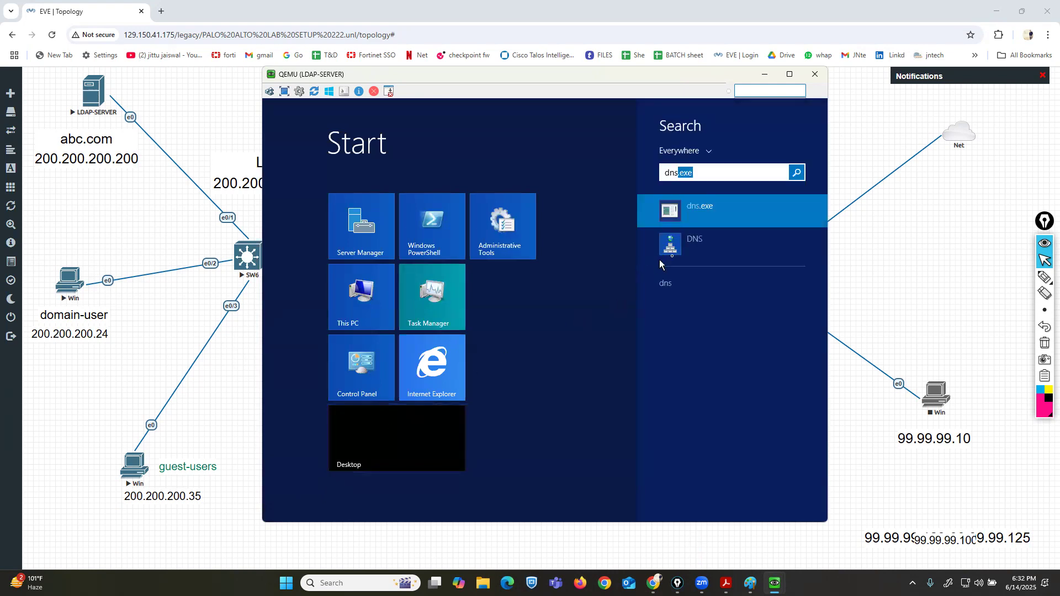
click(674, 254)
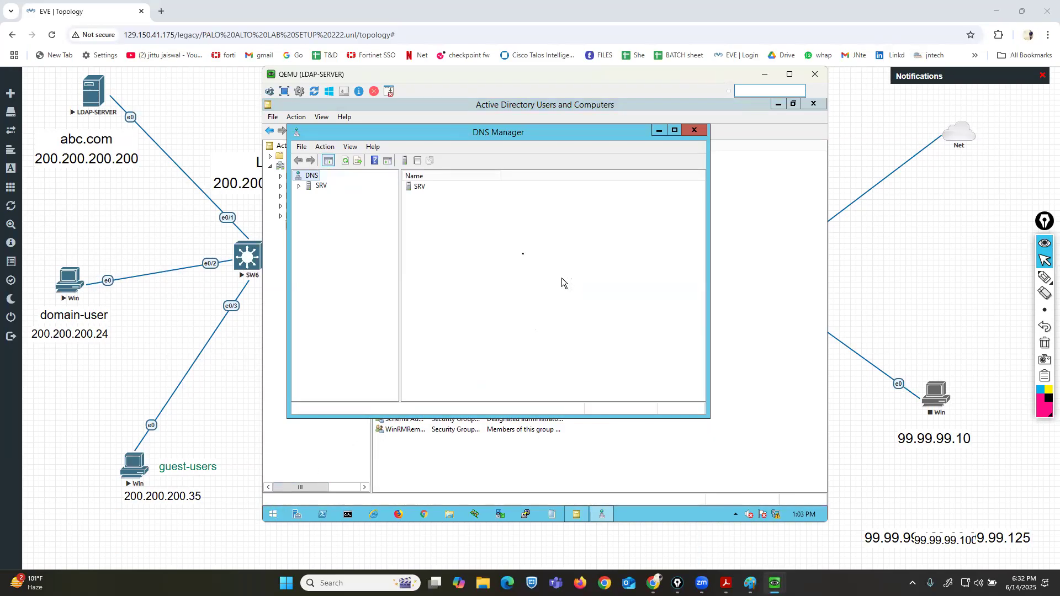
drag(455, 132, 494, 148)
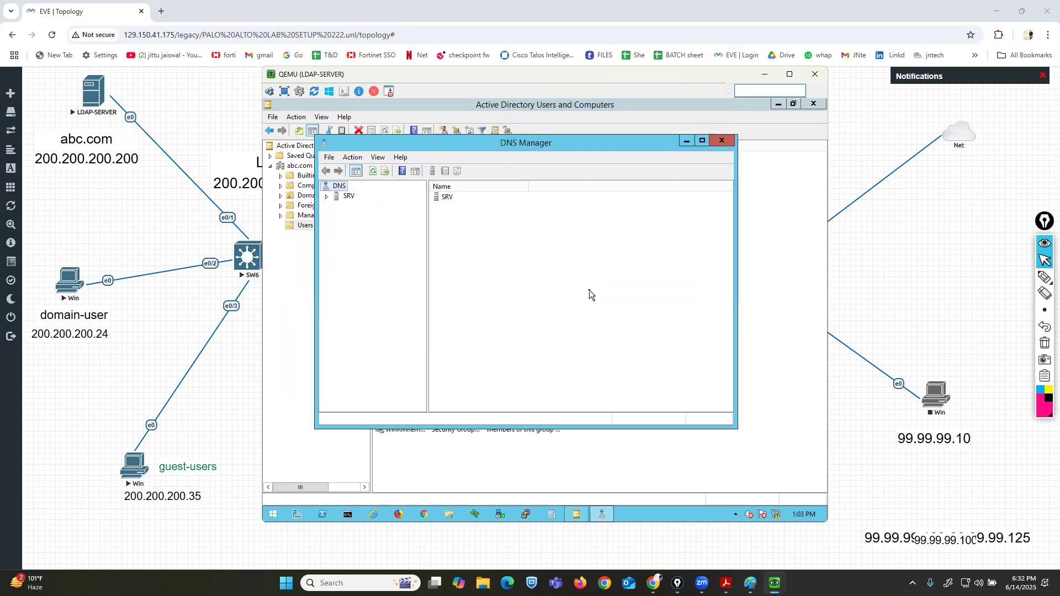
double_click(352, 198)
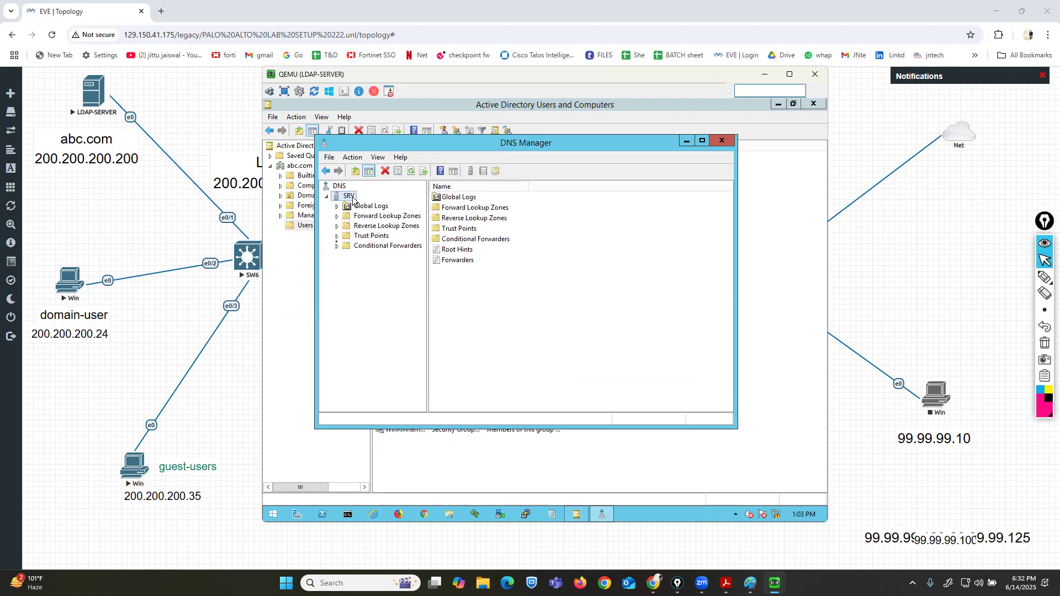
Open the system properties from This PC to examine the server's computer name and domain, then close both windows.
click(450, 515)
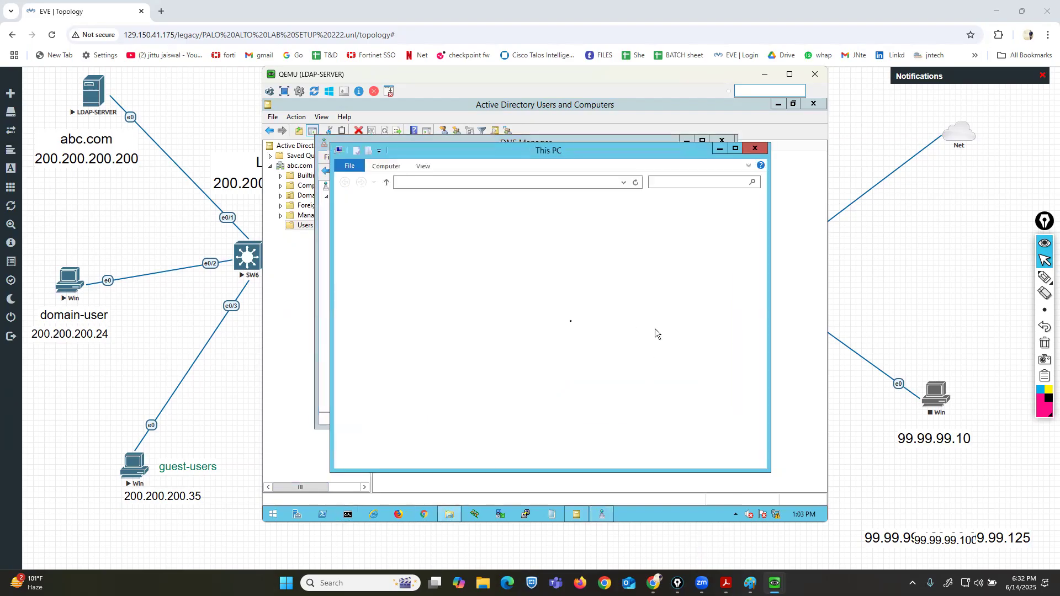
right_click(571, 422)
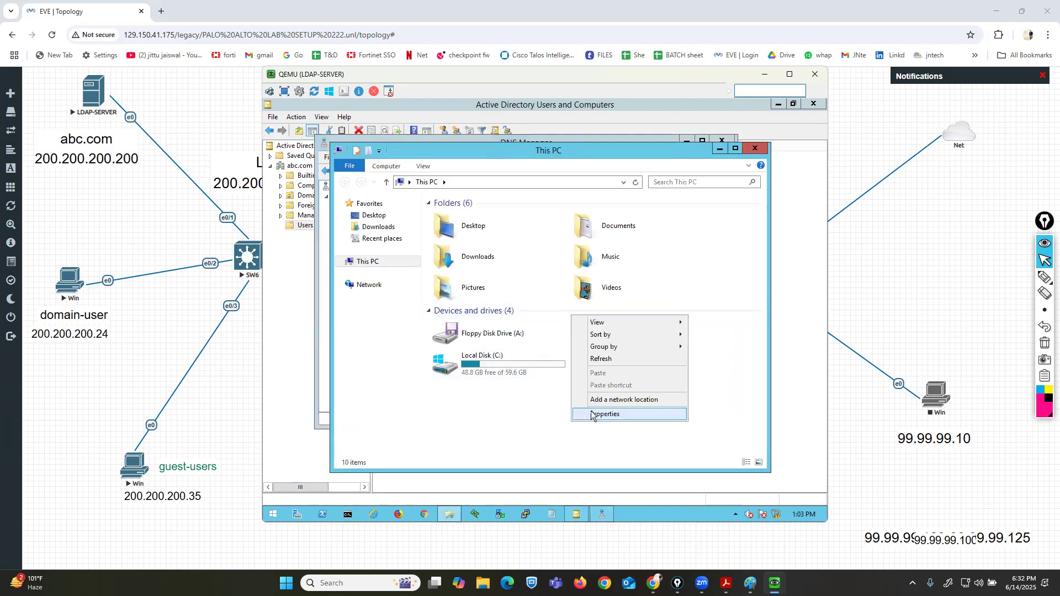
click(590, 414)
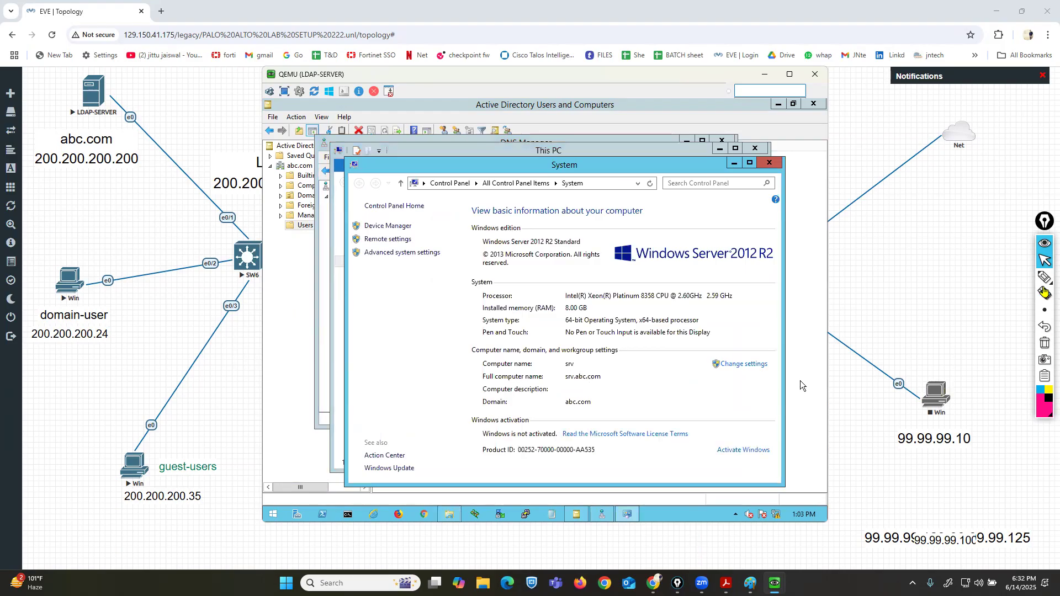
click(1042, 276)
mouse_move(482, 376)
mouse_down()
mouse_move(606, 369)
mouse_move(518, 362)
mouse_move(482, 381)
mouse_up()
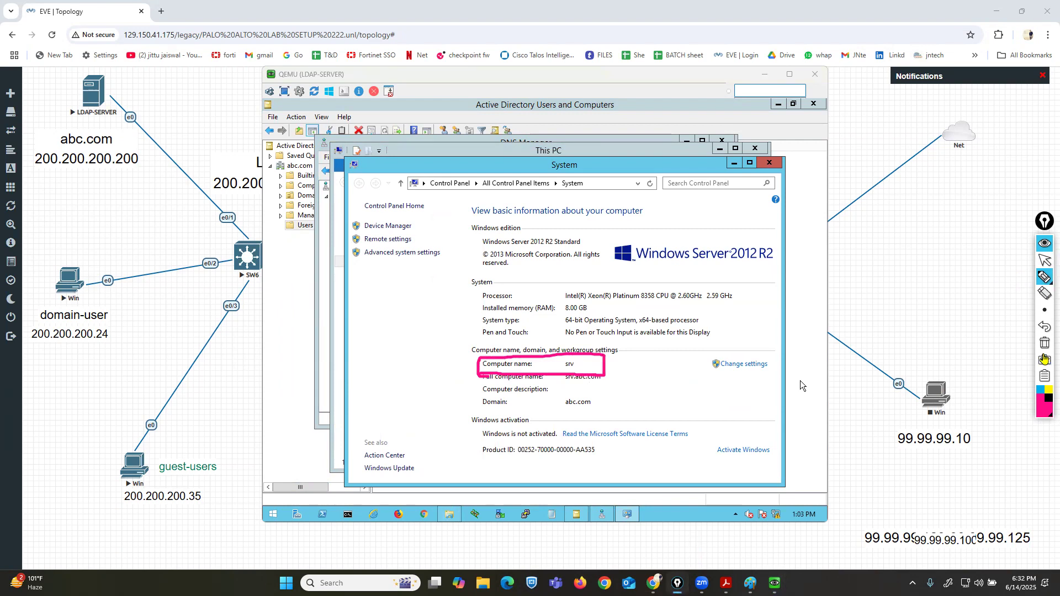
click(1044, 342)
click(1045, 260)
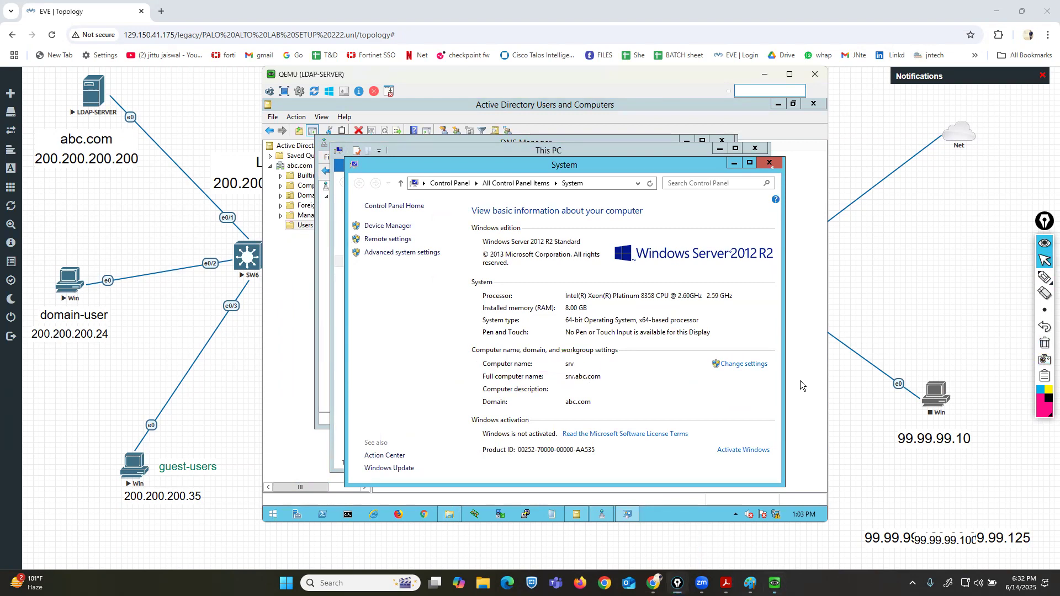
click(768, 162)
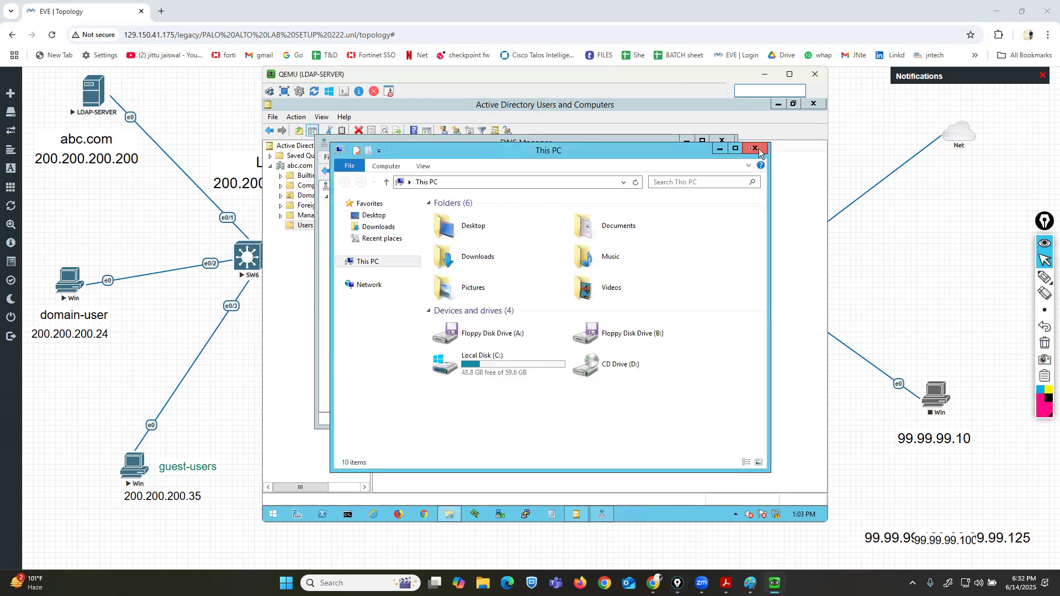
click(755, 148)
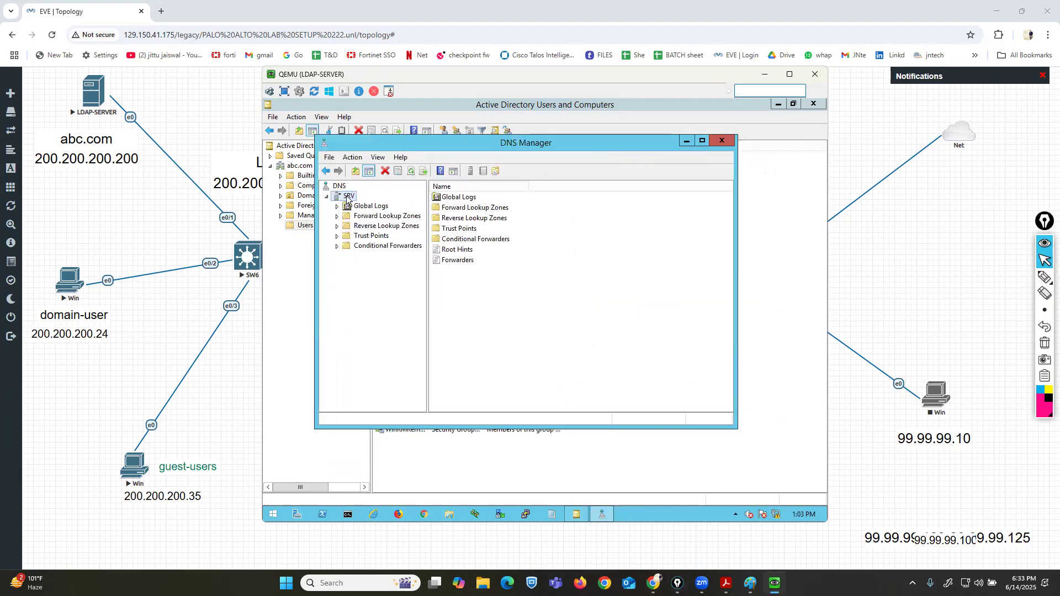
Start a new reverse lookup zone as an Active Directory-stored primary zone for IPv4.
click(375, 215)
click(371, 228)
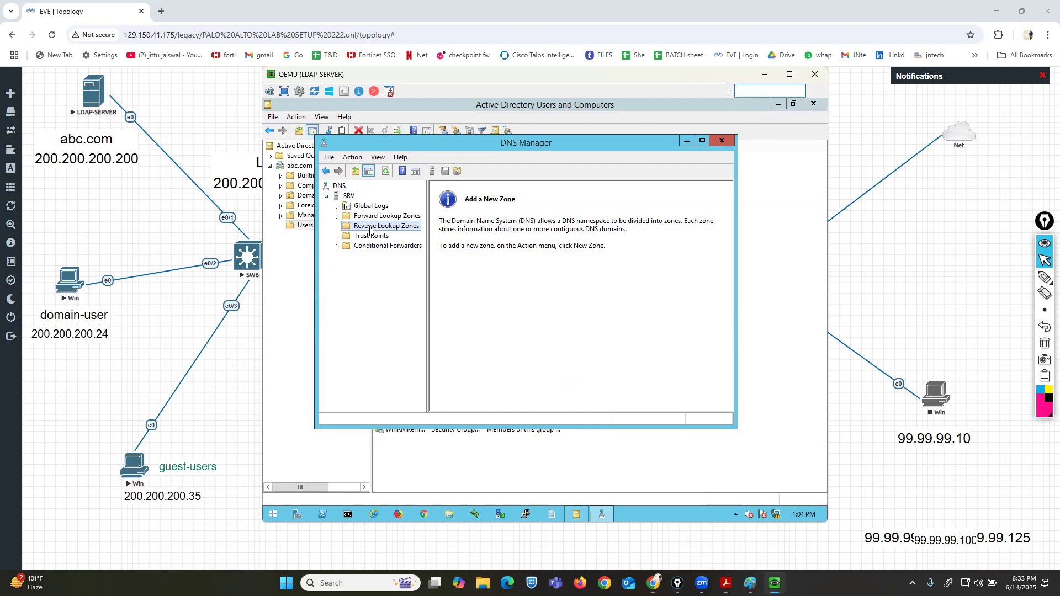
right_click(370, 231)
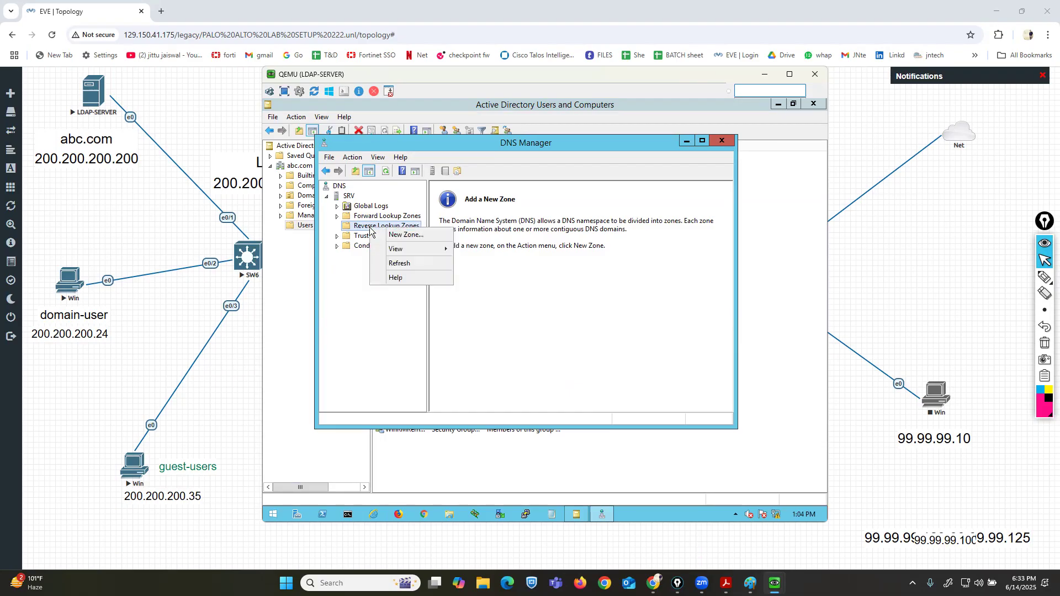
click(401, 236)
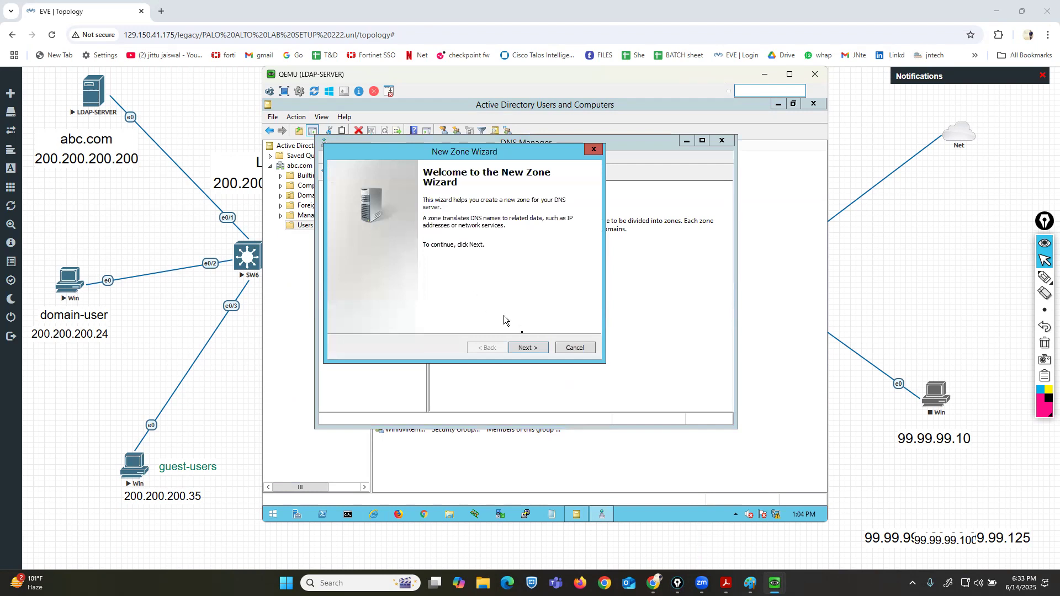
click(528, 348)
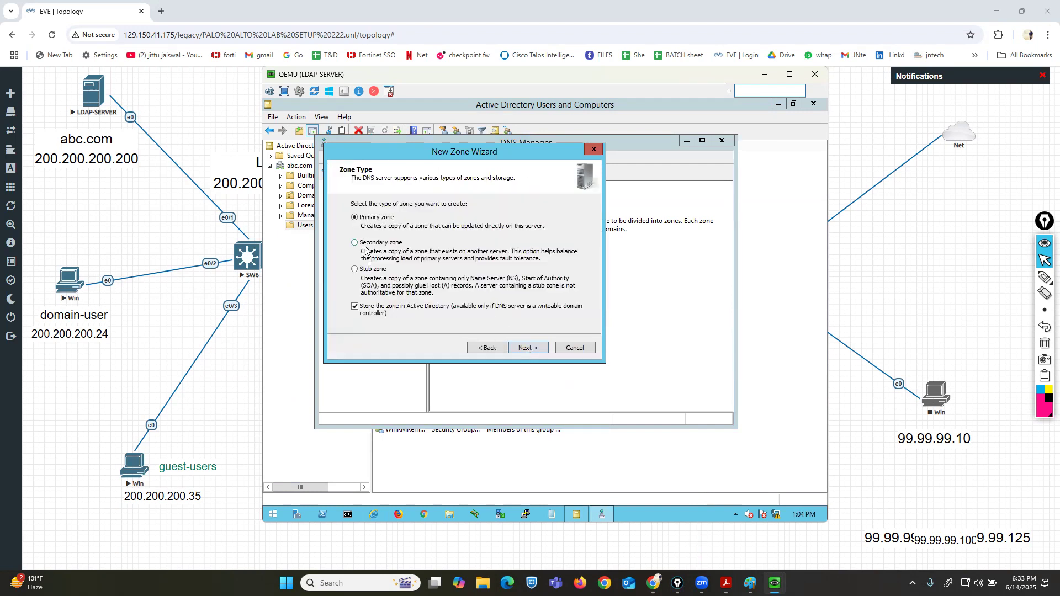
click(530, 349)
click(532, 350)
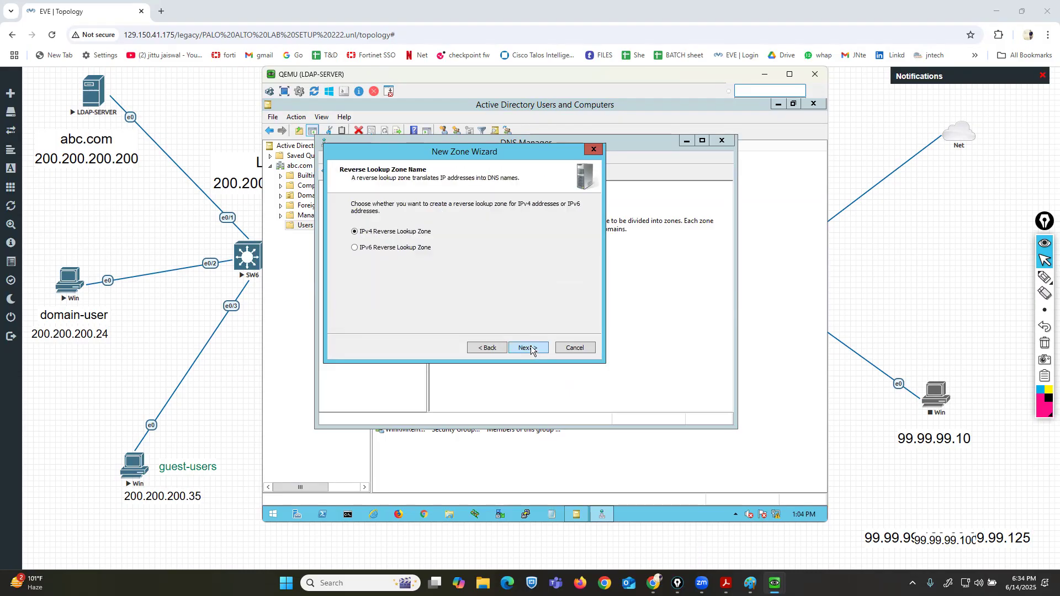
click(532, 350)
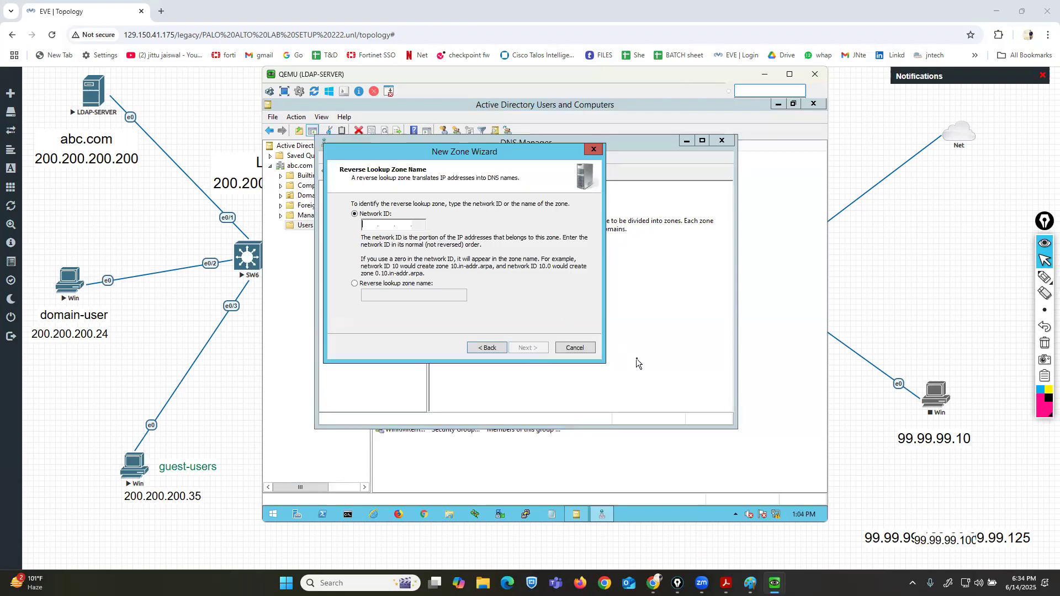
Enter the network ID 200.200.200 and finish creating the reverse lookup zone.
text(200 .200 .2)
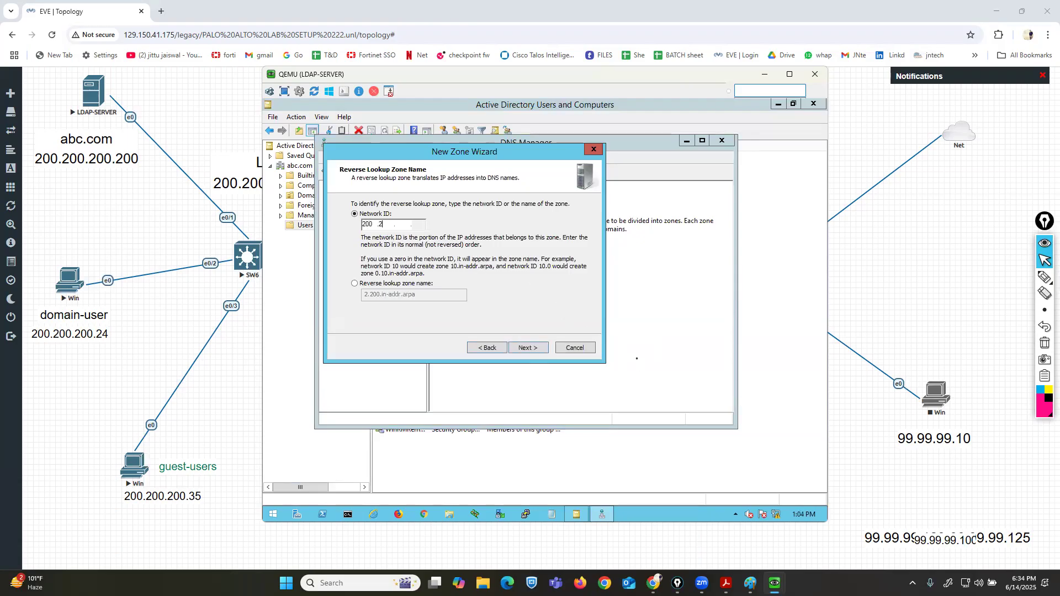
text(00)
click(531, 349)
click(531, 349)
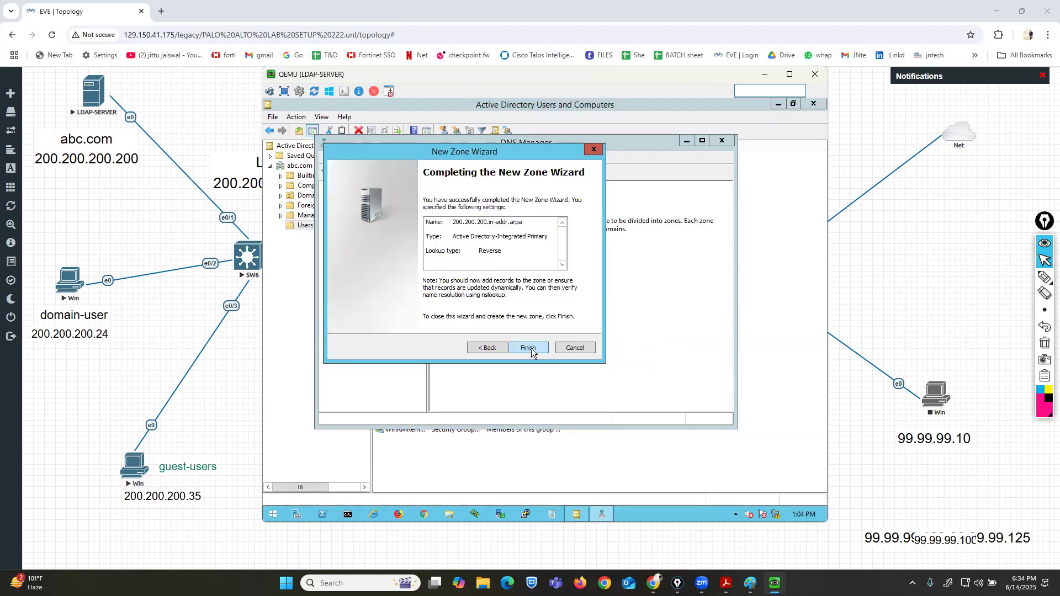
click(531, 349)
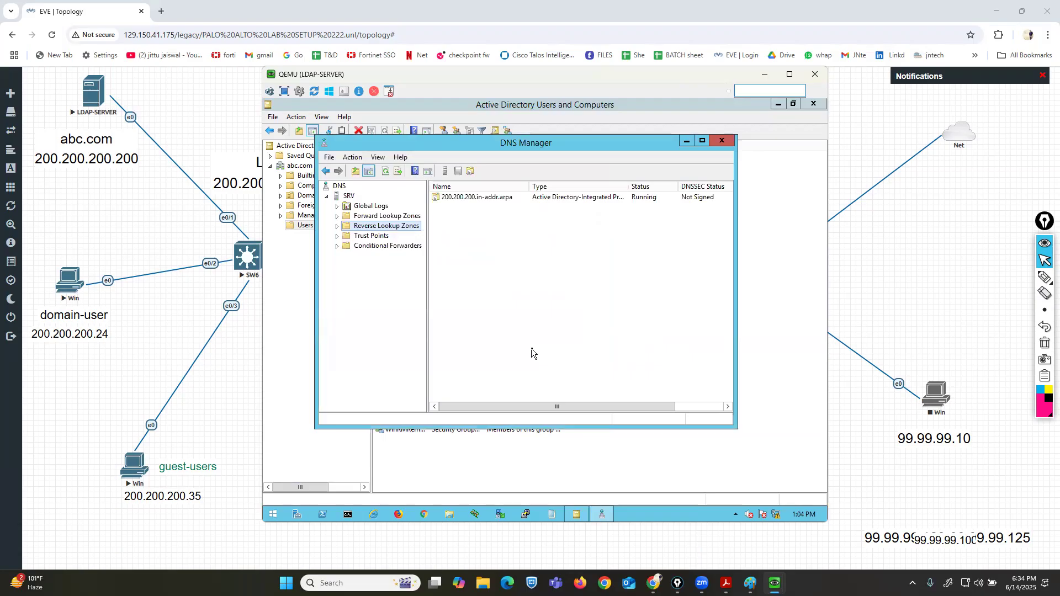
Refresh the SRV DNS server and launch nslookup from it to check the default server, then close it.
right_click(343, 197)
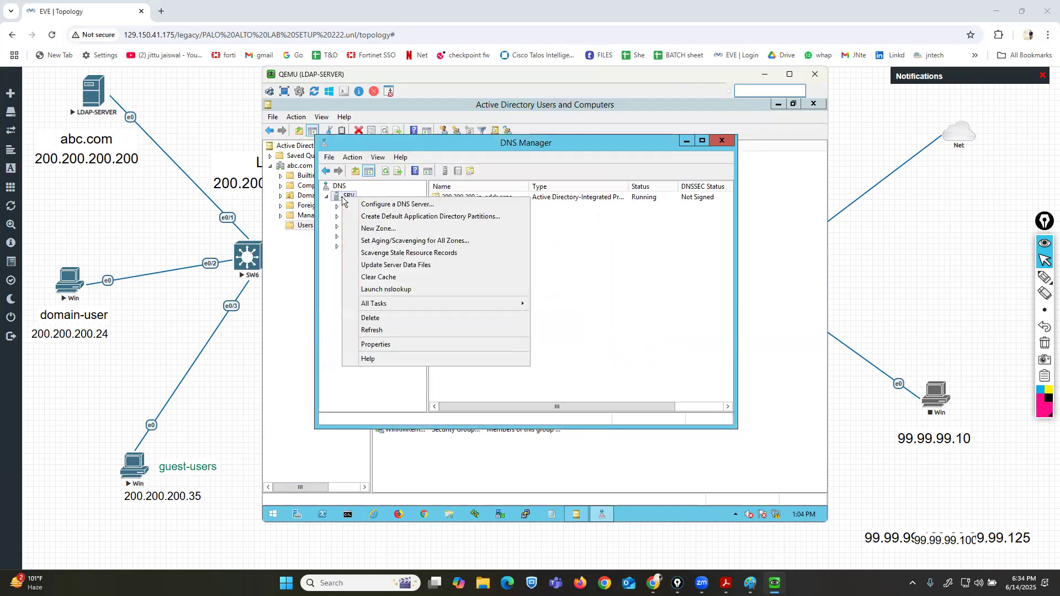
click(378, 330)
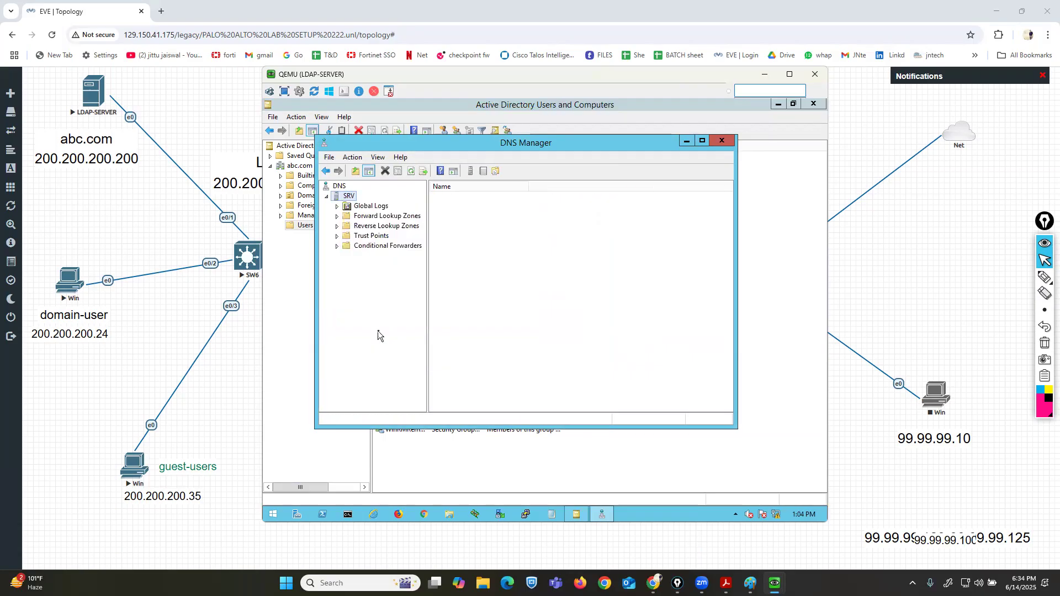
right_click(347, 196)
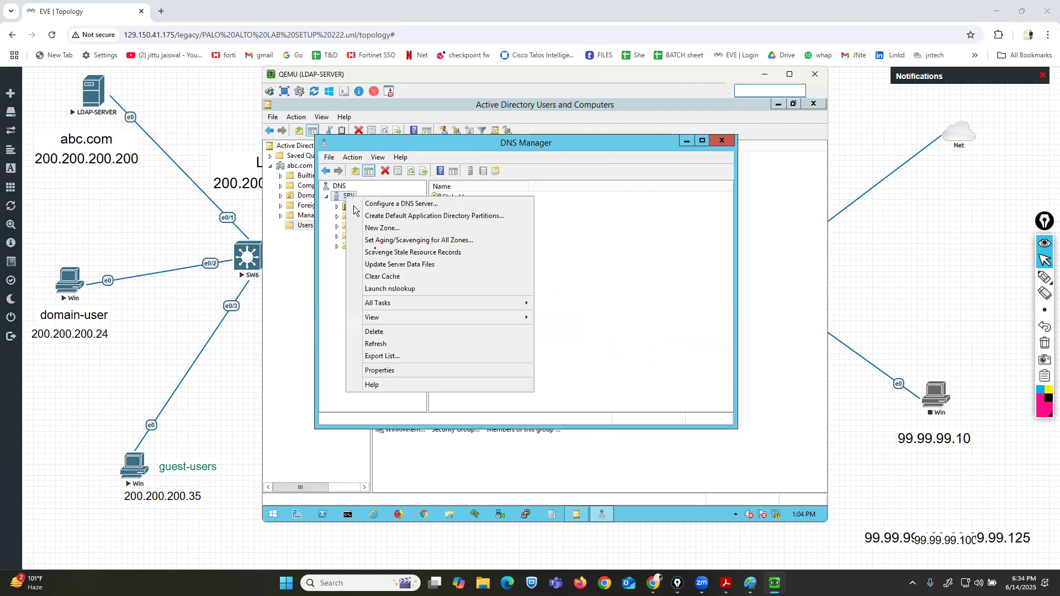
click(399, 290)
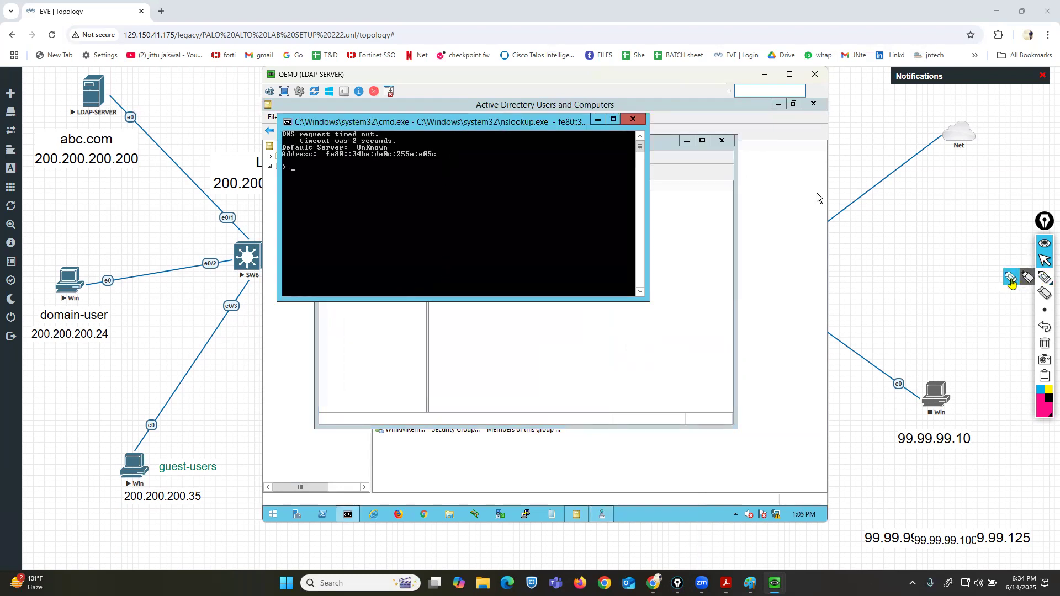
click(1044, 278)
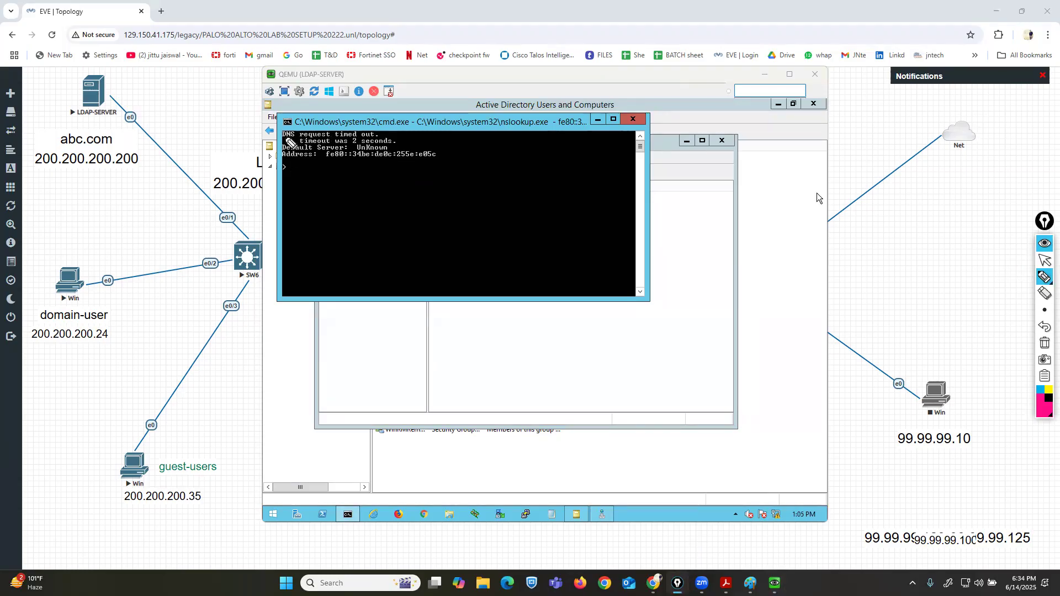
drag(288, 145, 382, 141)
drag(282, 160, 415, 160)
click(1044, 343)
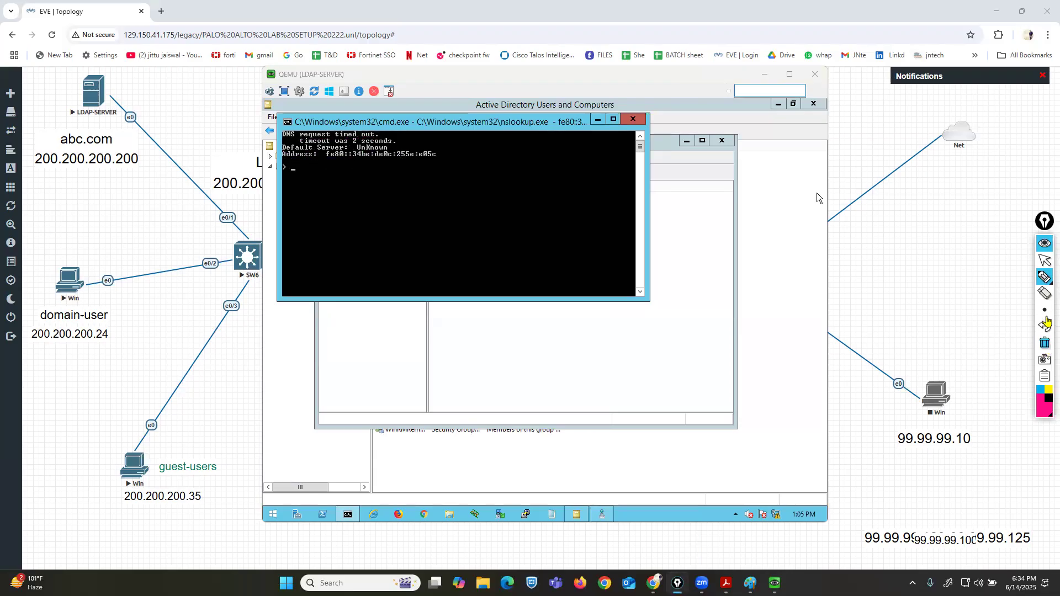
click(631, 117)
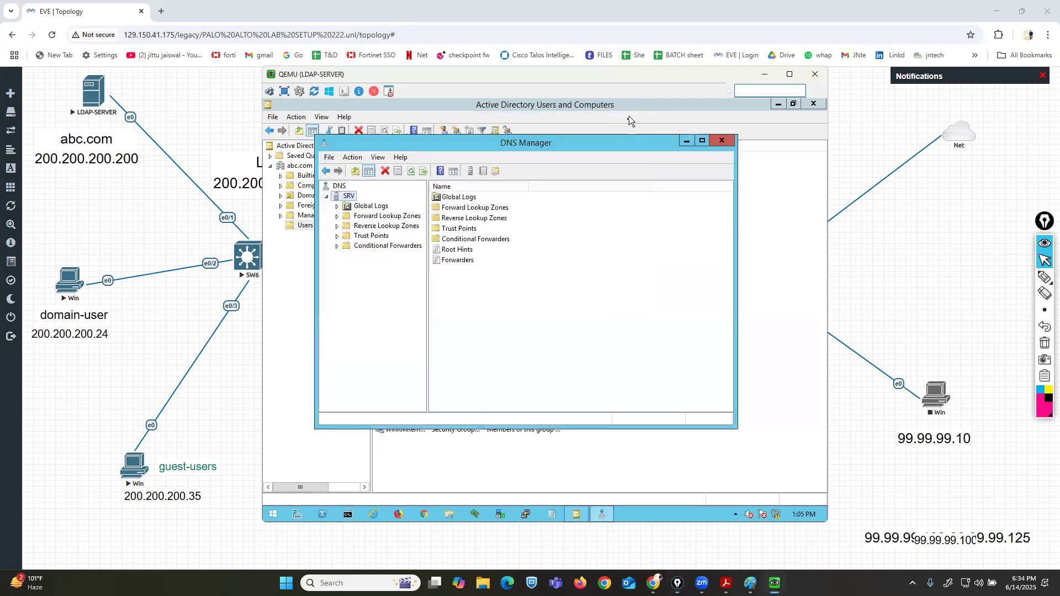
Open Network Connections with ncpa.cpl from a command prompt and disable IPv6 on the Ethernet adapter.
click(348, 514)
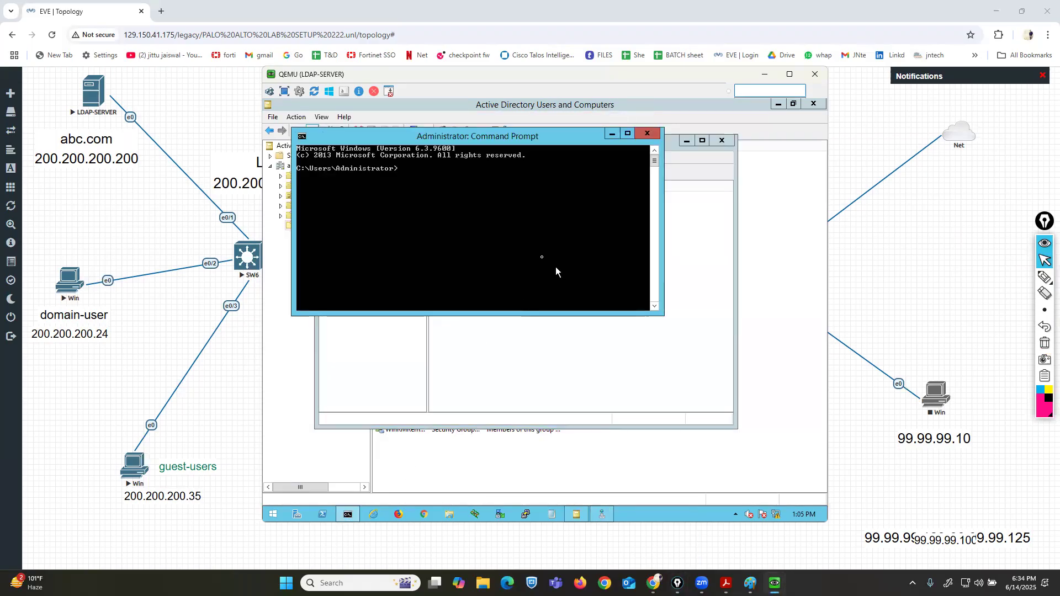
text(ncpa.cpl)
key(Return)
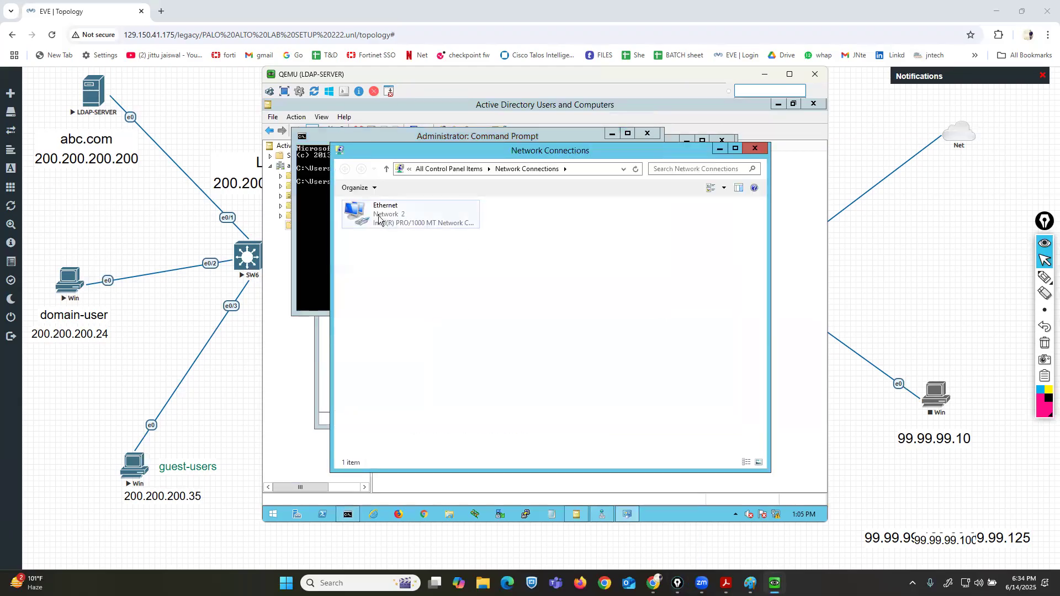
right_click(379, 217)
click(413, 314)
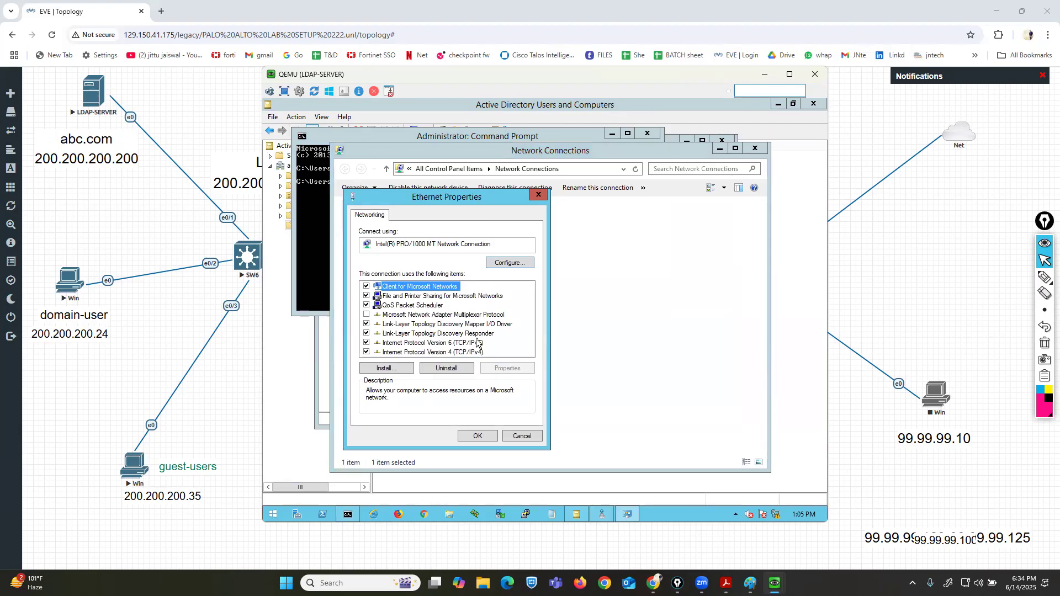
click(441, 345)
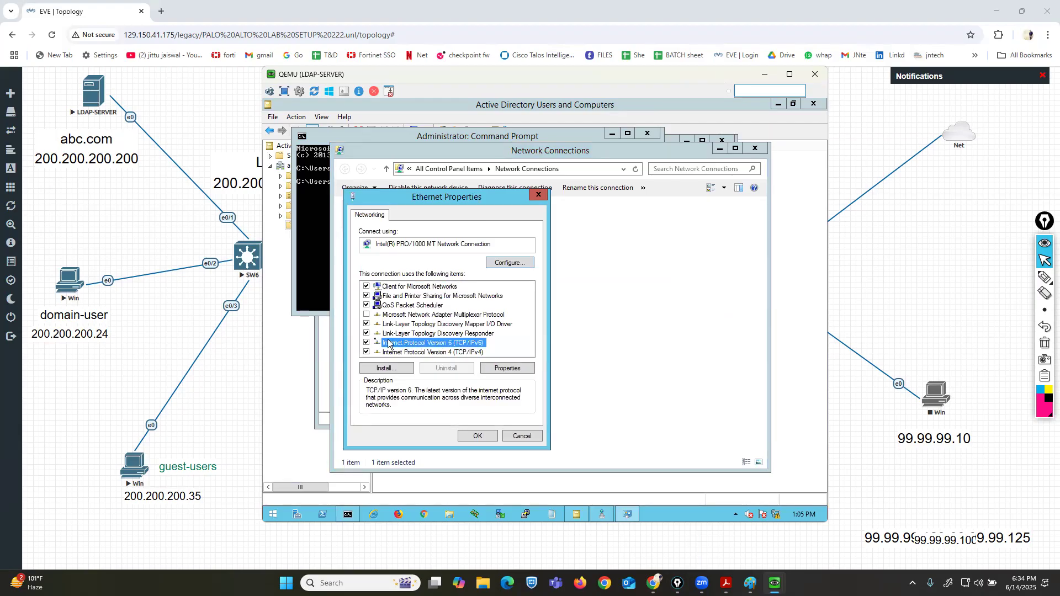
click(366, 343)
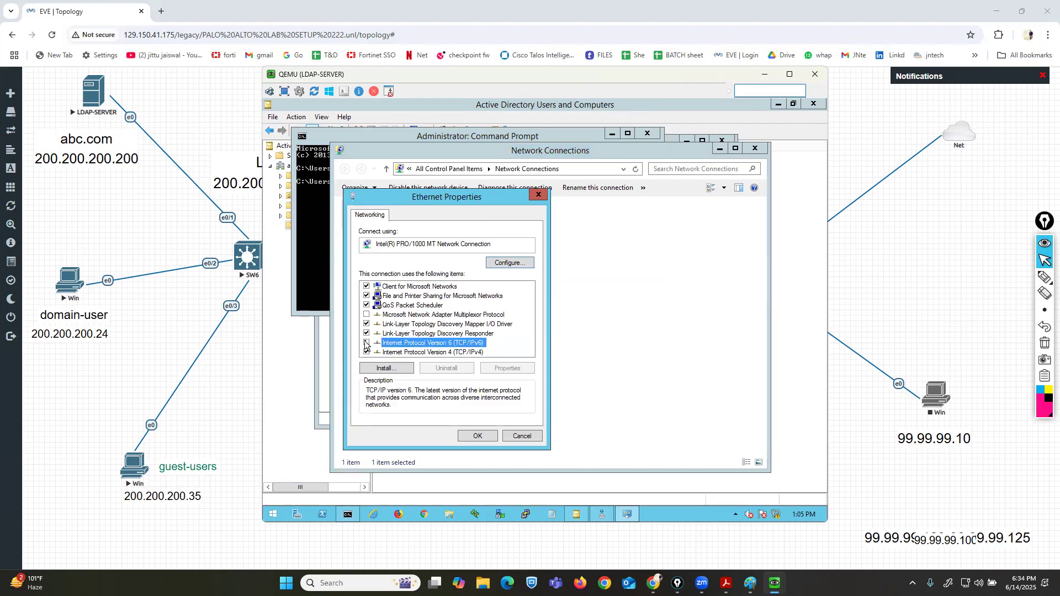
Set the adapter's IPv4 preferred DNS server to 200.200.200.200 and alternate DNS to 8.8.8.8, save, and close the windows.
click(444, 354)
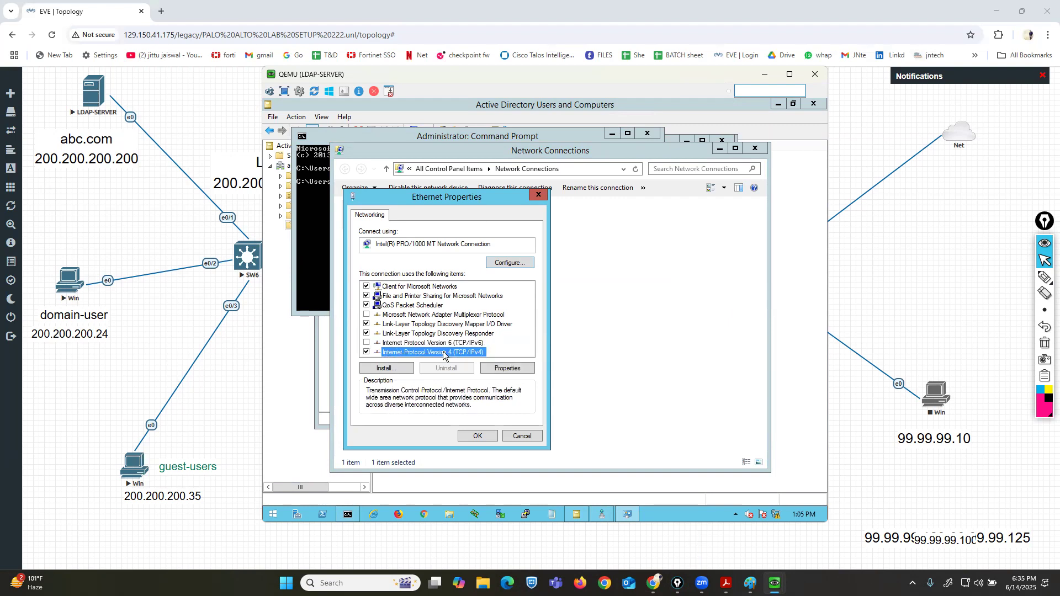
click(502, 368)
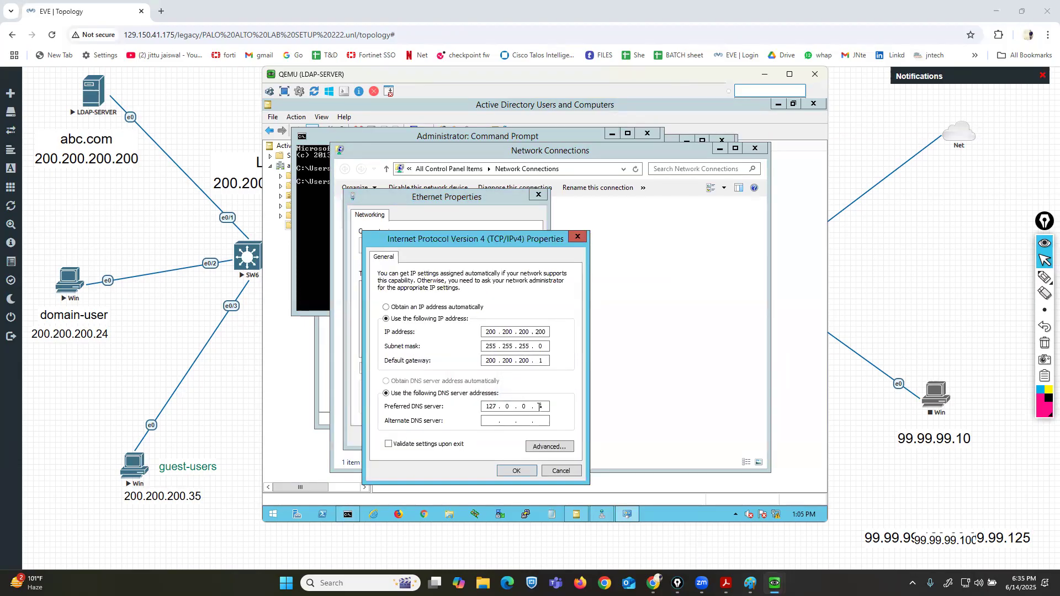
key(BackSpace)
key(BackSpace)
key(BackSpace)
key(BackSpace)
key(BackSpace)
key(BackSpace)
key(BackSpace)
key(BackSpace)
key(BackSpace)
text(200 . 200 . 200 . 200)
key(Tab)
key(Tab)
key(shift+Tab)
text(8 . 8 . 8 . 8)
click(518, 470)
click(478, 437)
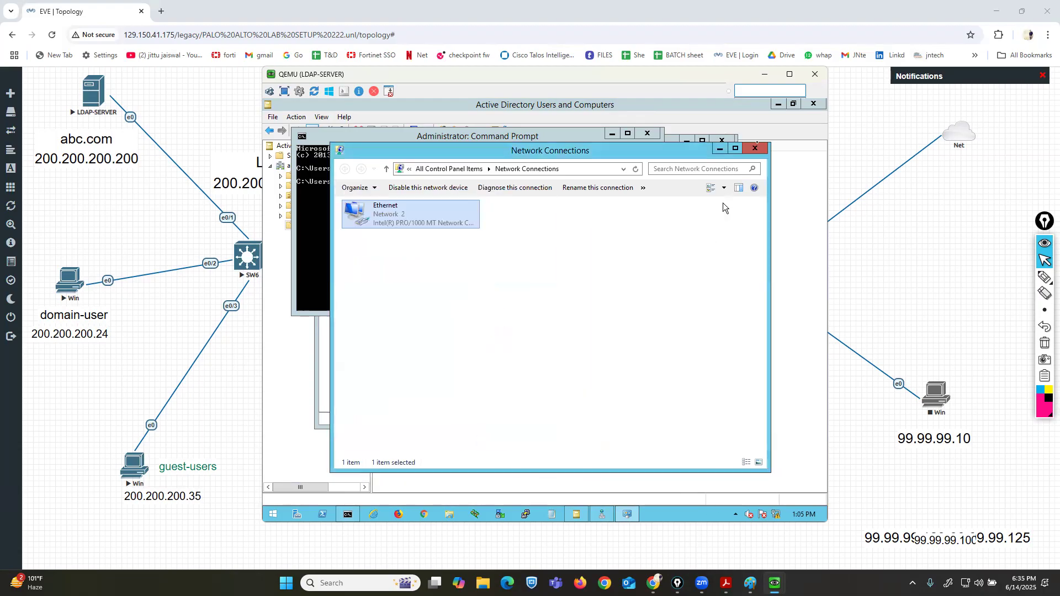
click(755, 147)
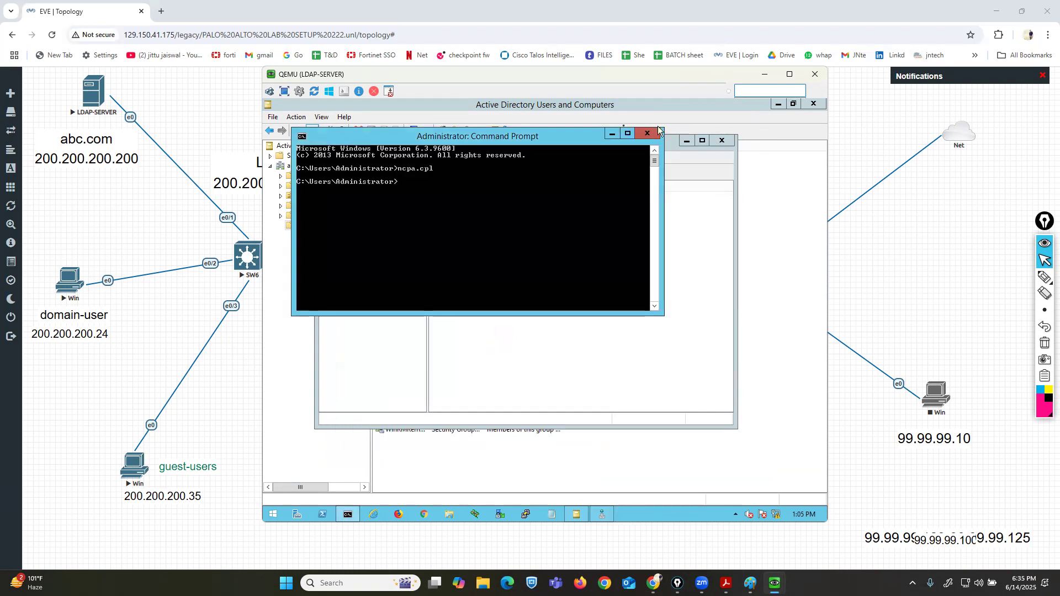
click(611, 134)
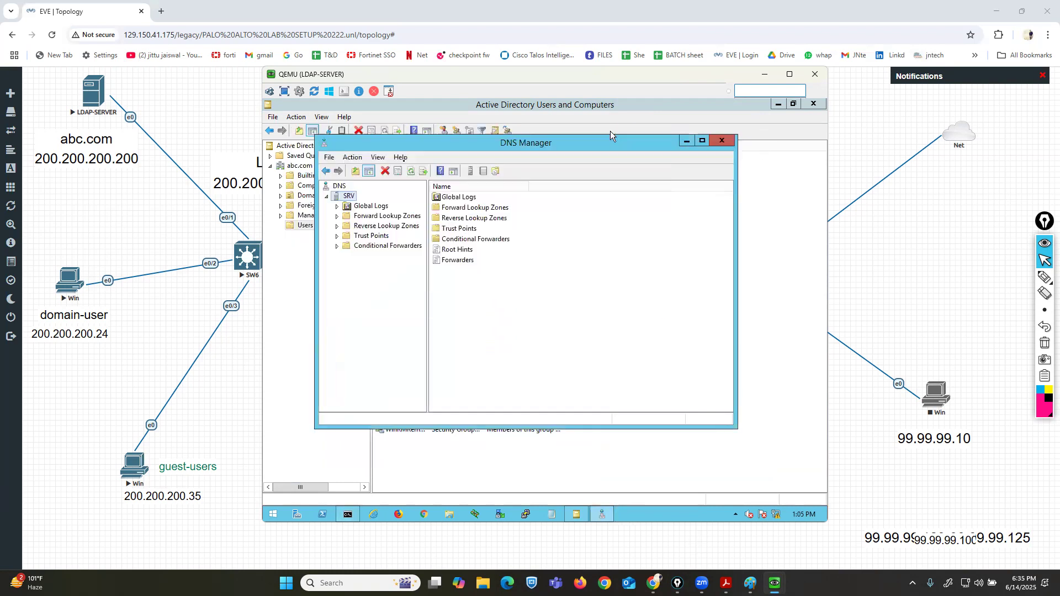
Refresh the SRV DNS server and relaunch nslookup to check the default server and address.
right_click(352, 197)
click(384, 344)
right_click(350, 197)
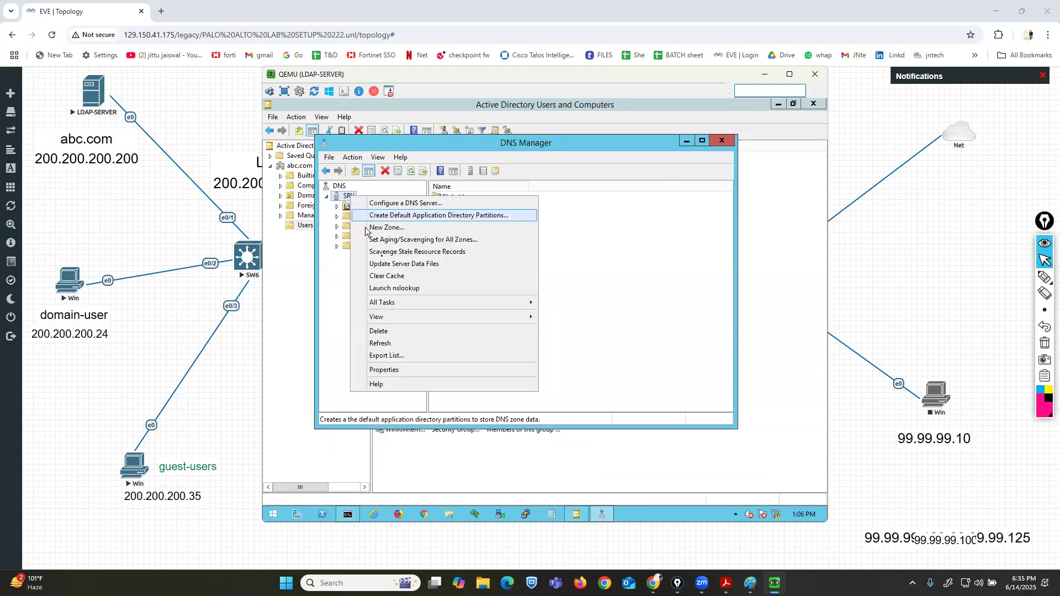
click(404, 293)
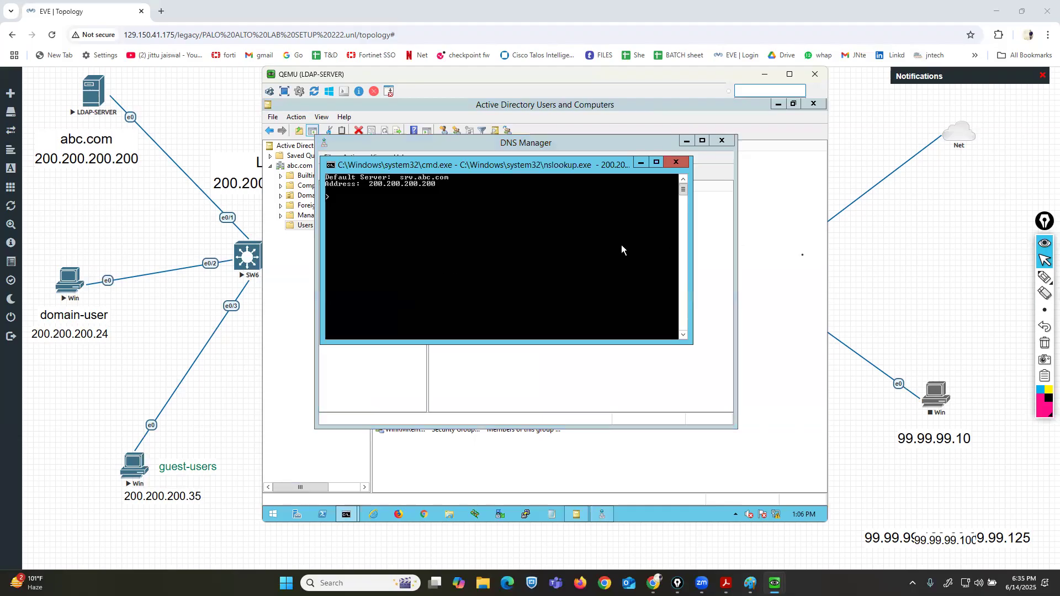
mouse_move(1043, 278)
click(1009, 281)
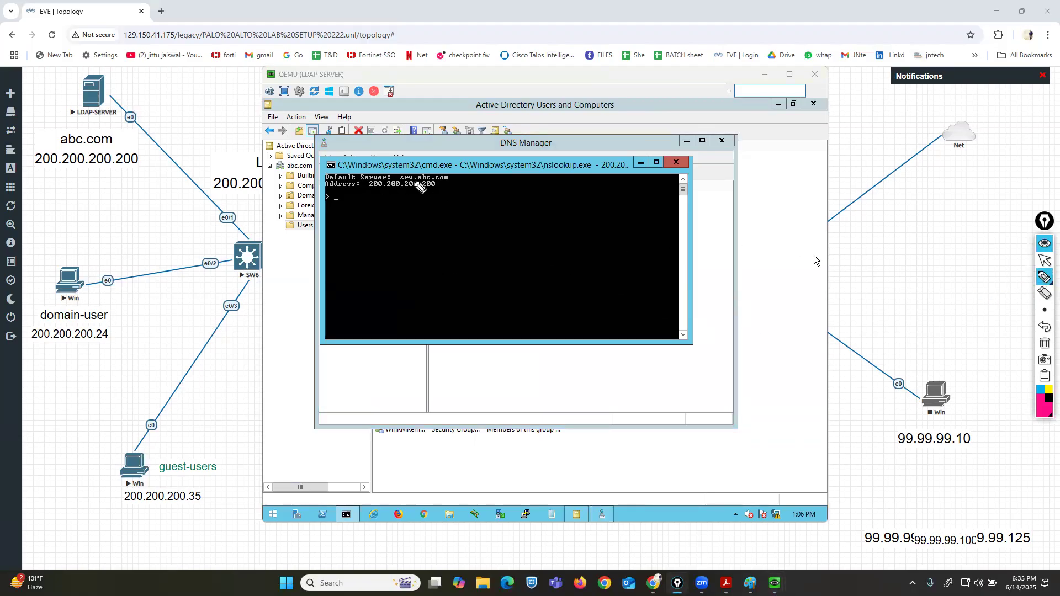
mouse_move(442, 171)
mouse_down()
mouse_move(454, 184)
mouse_move(395, 169)
mouse_move(372, 196)
mouse_move(434, 194)
mouse_up()
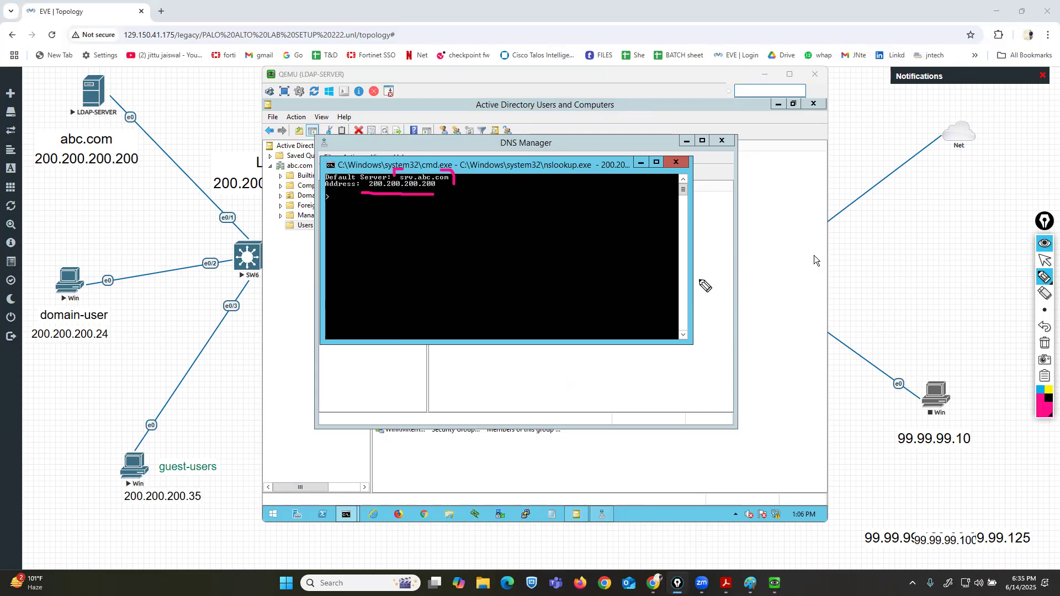
click(1044, 342)
click(1043, 262)
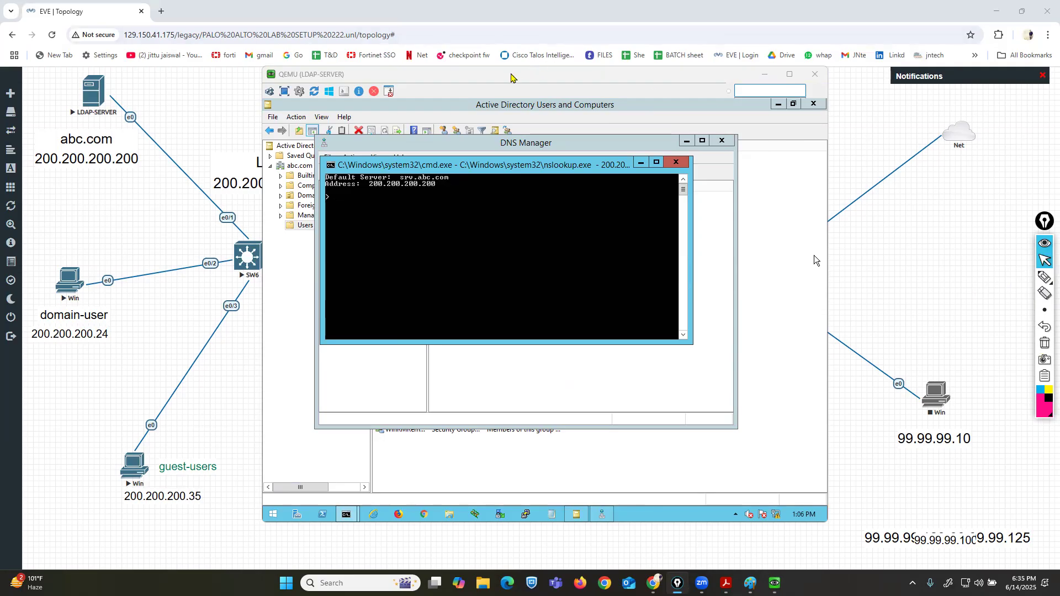
Switch to the Win client VM and open its computer's system properties.
drag(507, 73, 476, 50)
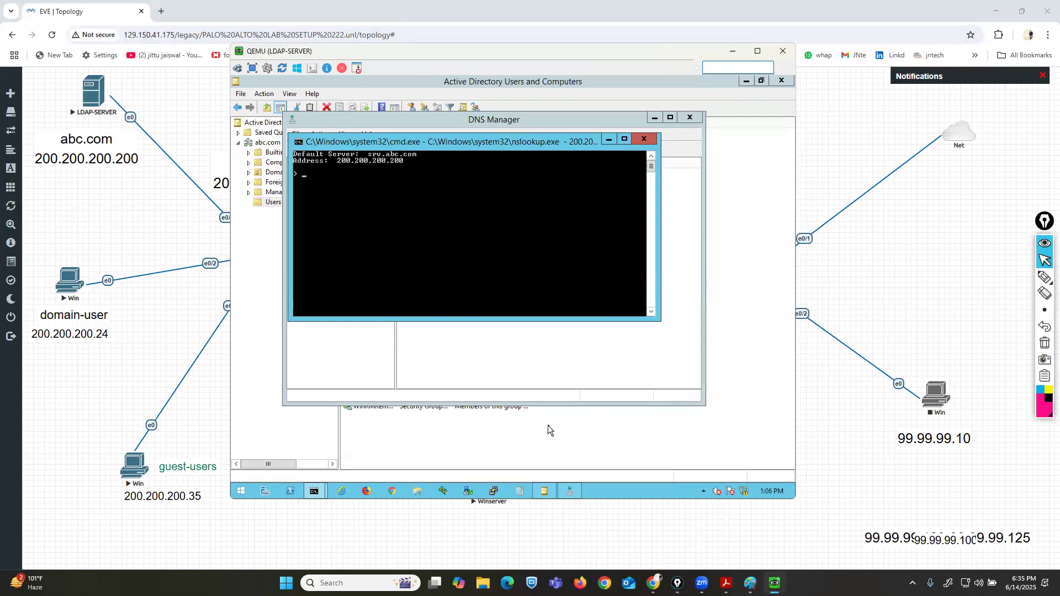
mouse_move(776, 571)
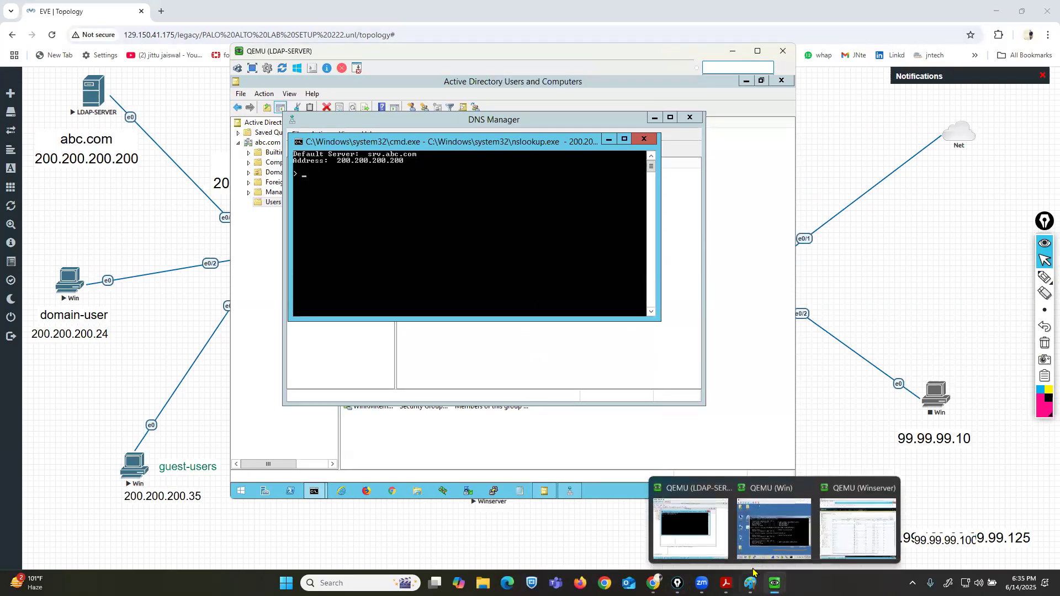
click(768, 530)
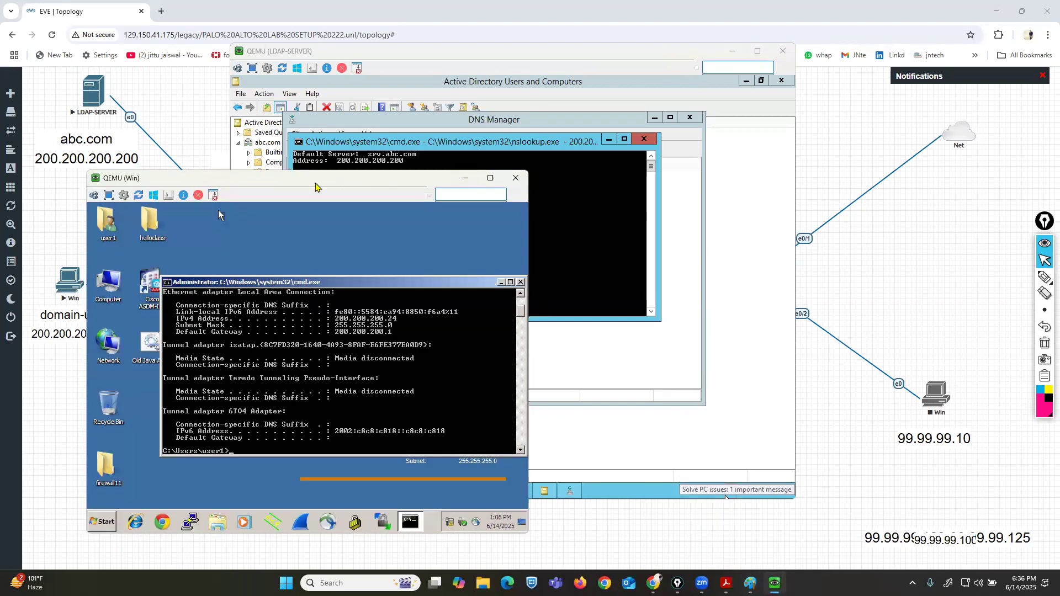
drag(315, 183, 774, 187)
drag(276, 49, 193, 33)
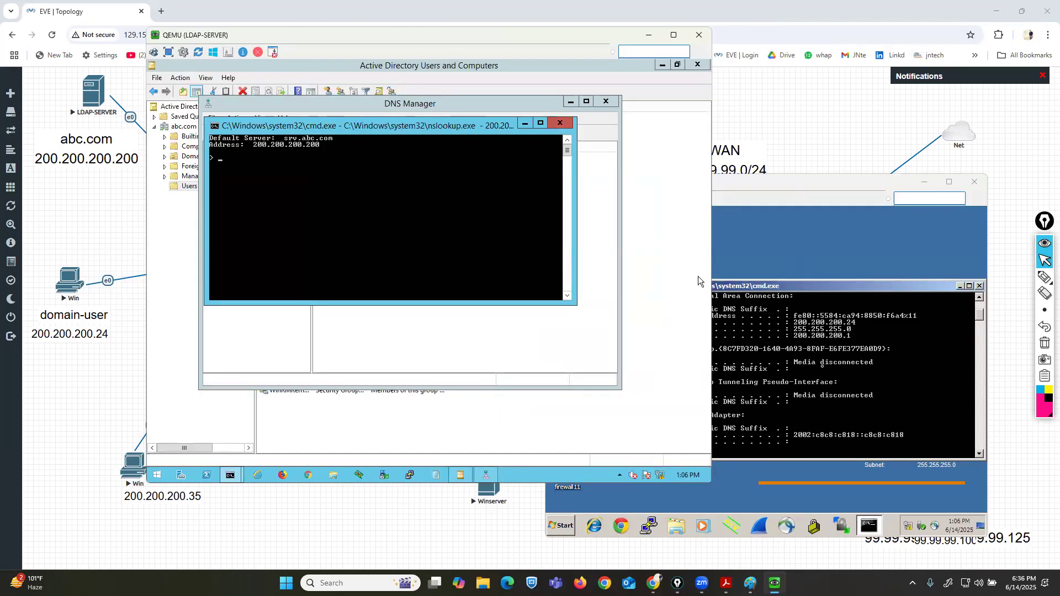
click(738, 297)
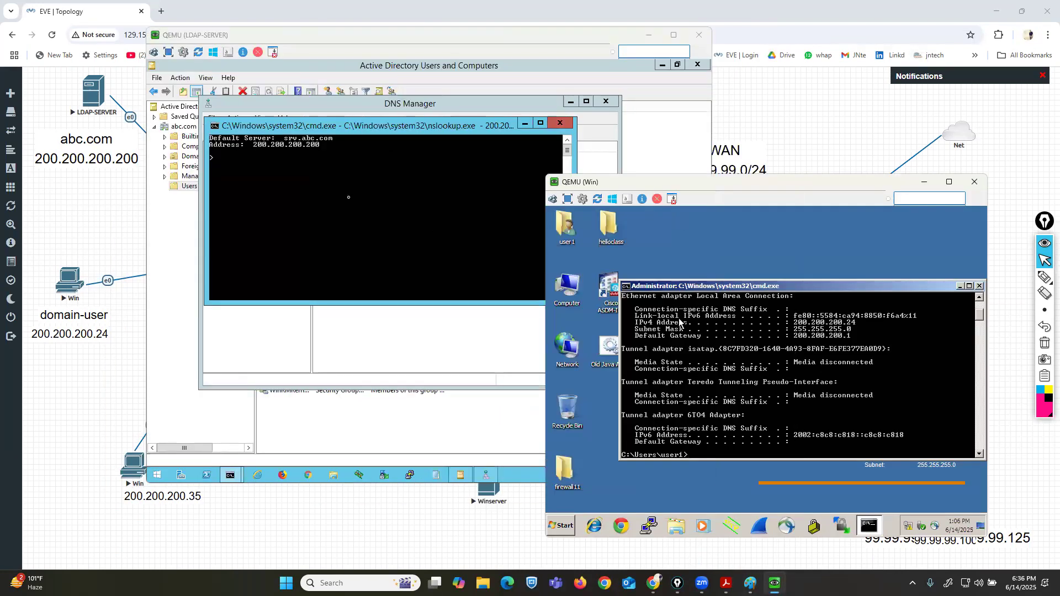
right_click(565, 289)
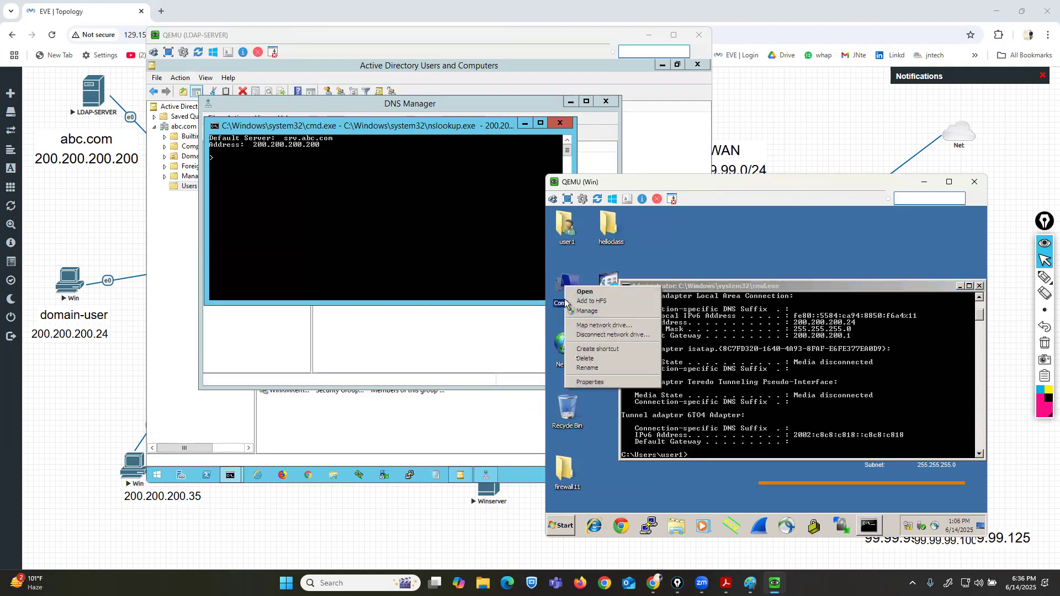
click(593, 382)
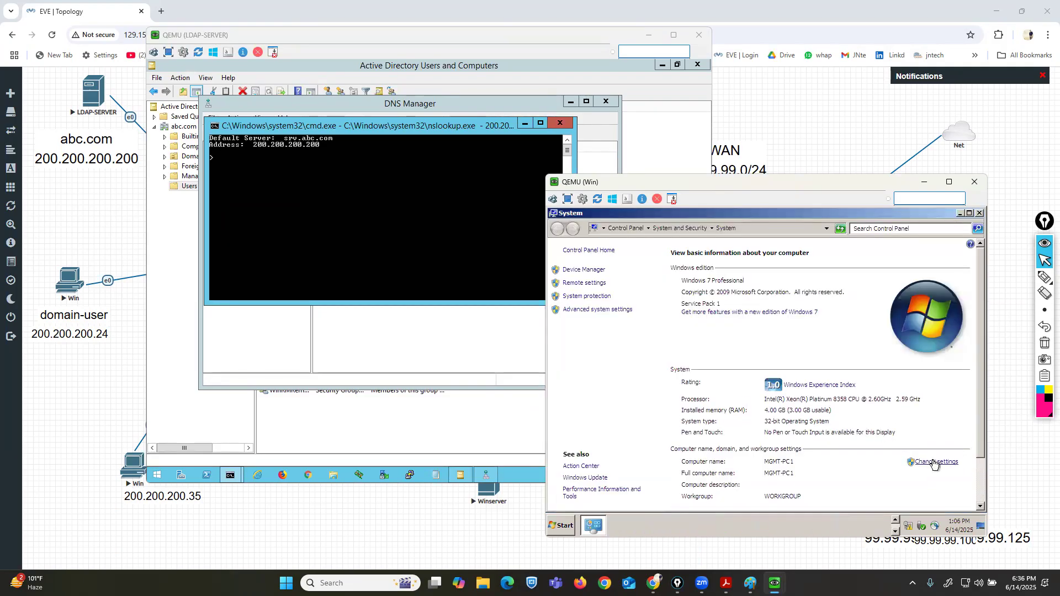
Change the client computer's membership from workgroup to the abc.com domain and accept the duplicate-name prompt.
click(933, 463)
click(742, 377)
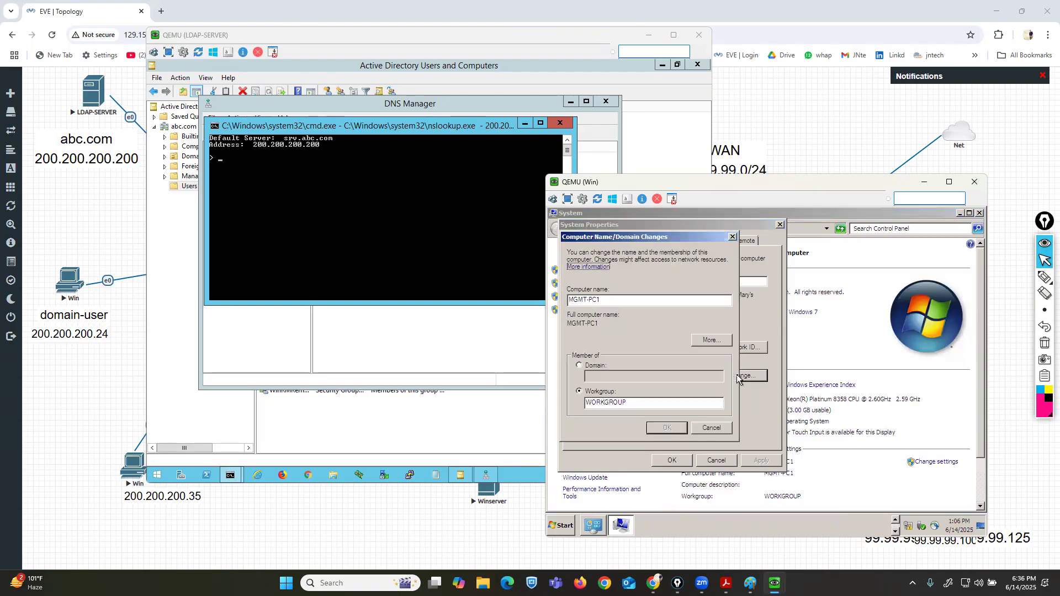
click(580, 366)
text(AB)
key(BackSpace)
key(BackSpace)
text(abc.com)
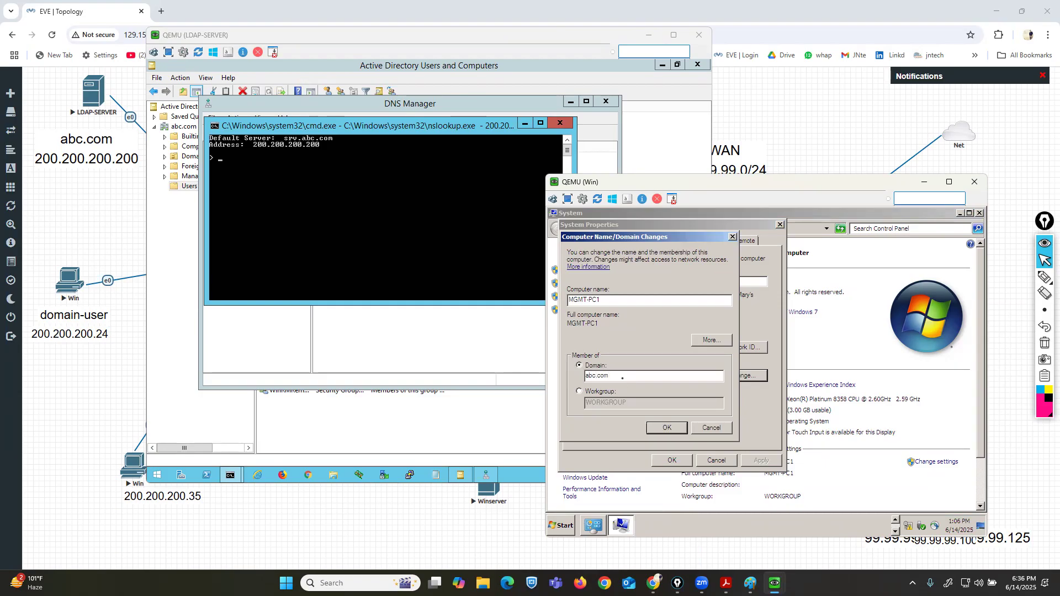
click(662, 429)
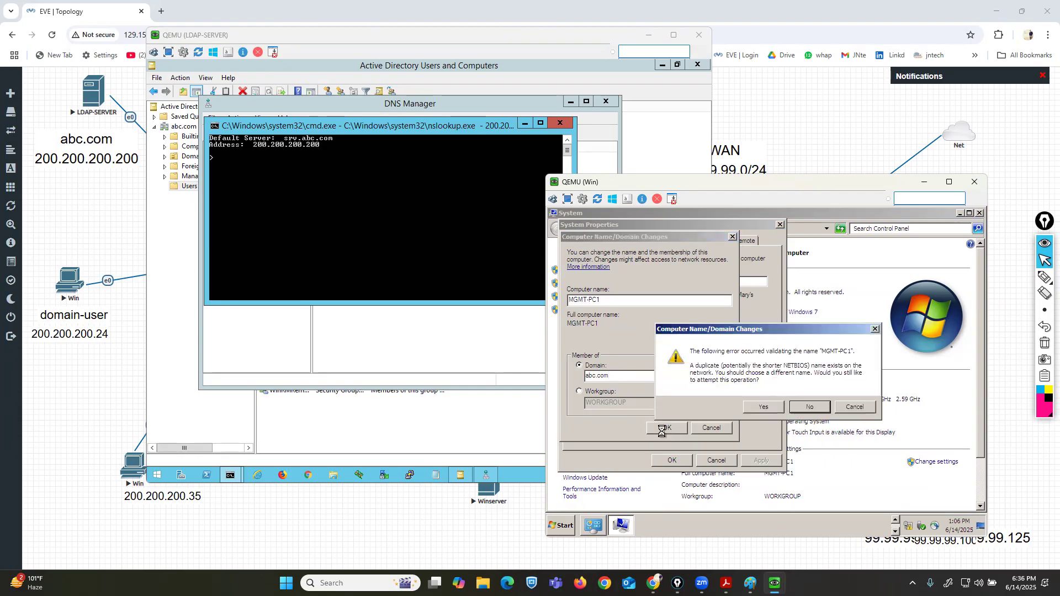
click(772, 411)
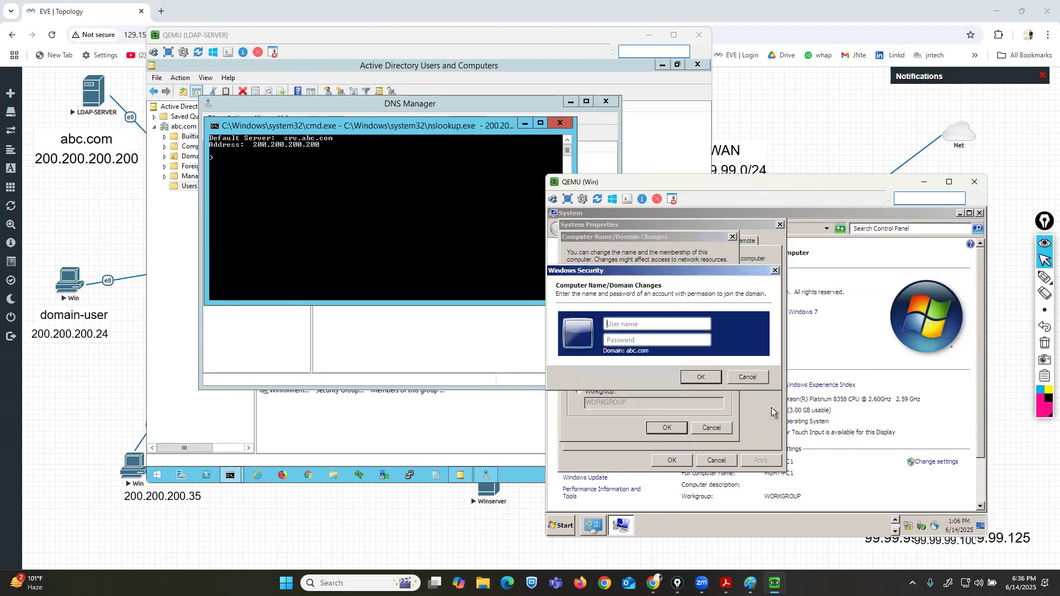
Authorize the domain join with the administrator account and its password.
click(638, 323)
text(administrator)
key(Tab)
text(••••••••)
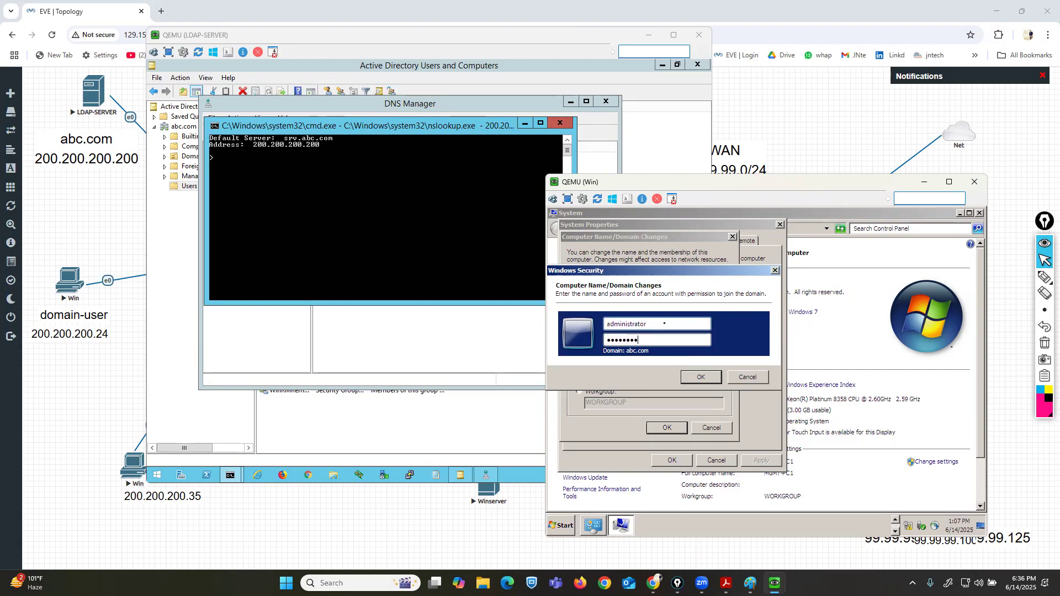
click(702, 378)
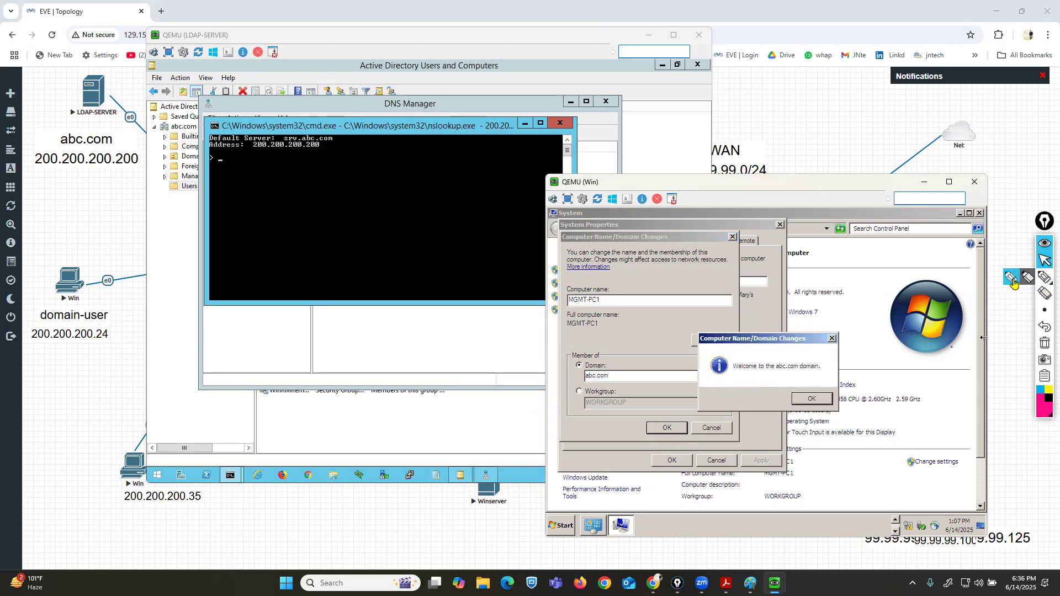
Dismiss the domain welcome and restart notices, close System Properties, and restart the client now.
click(1044, 277)
drag(730, 379, 840, 378)
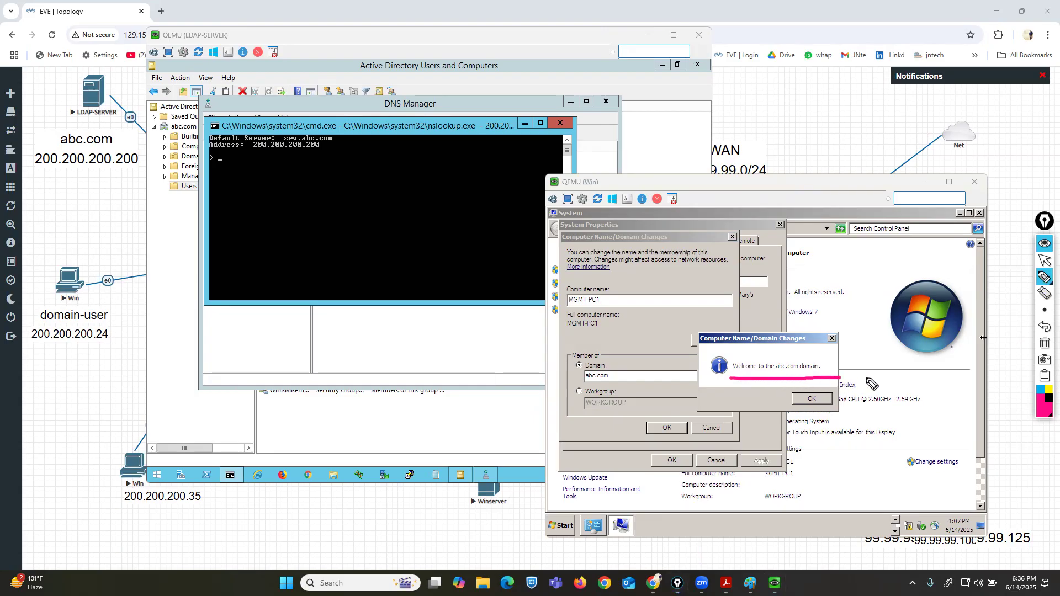
click(1045, 344)
click(1045, 260)
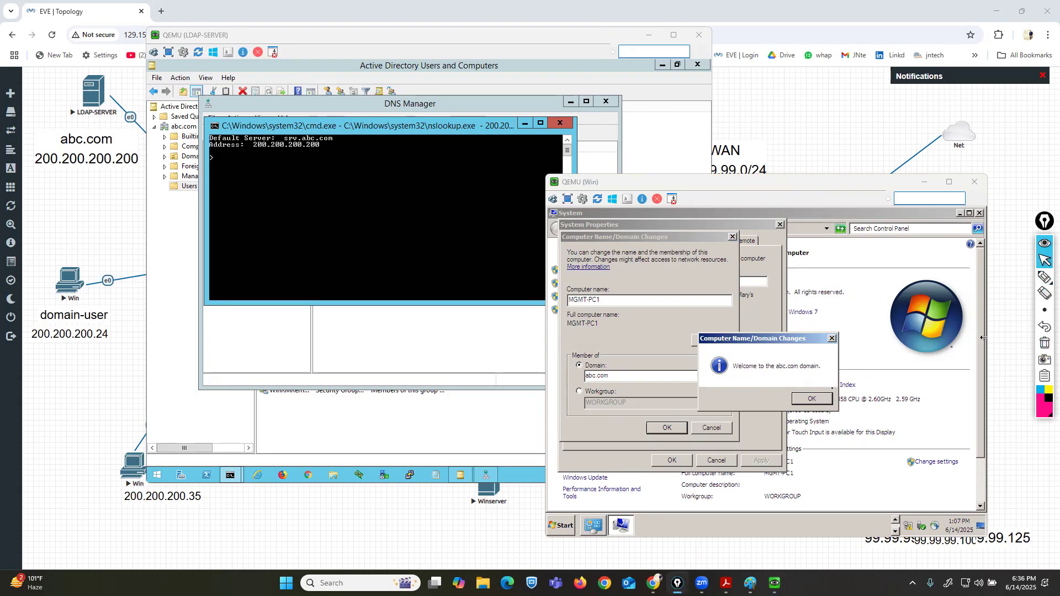
click(807, 398)
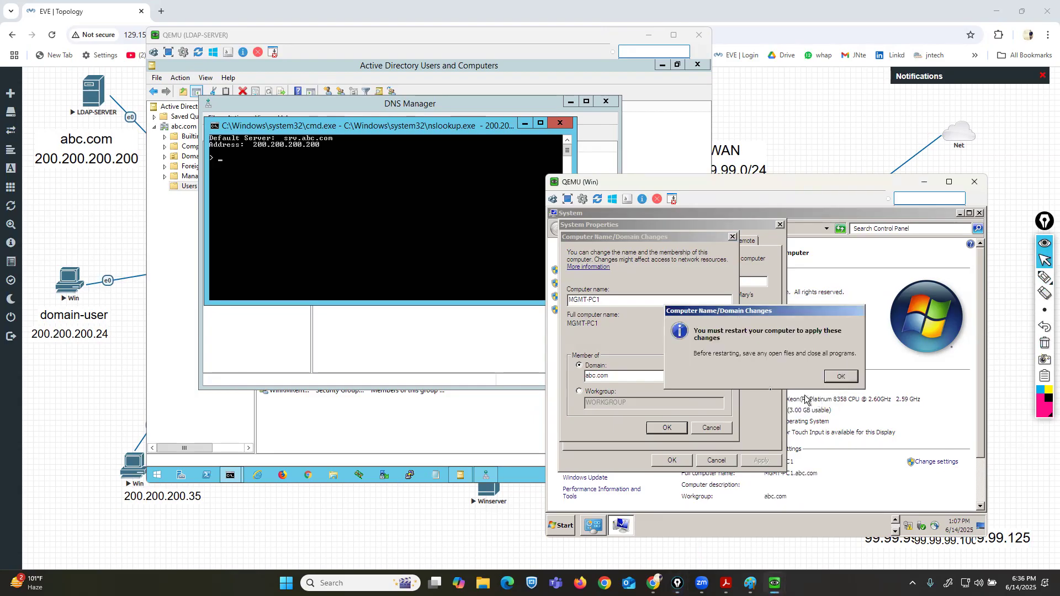
click(845, 376)
click(672, 461)
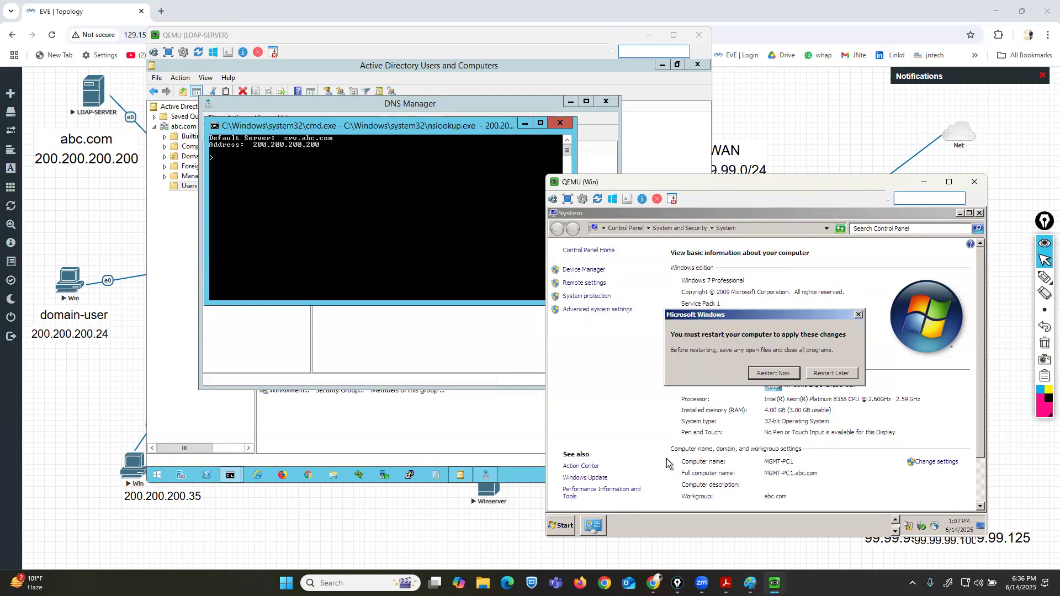
click(776, 374)
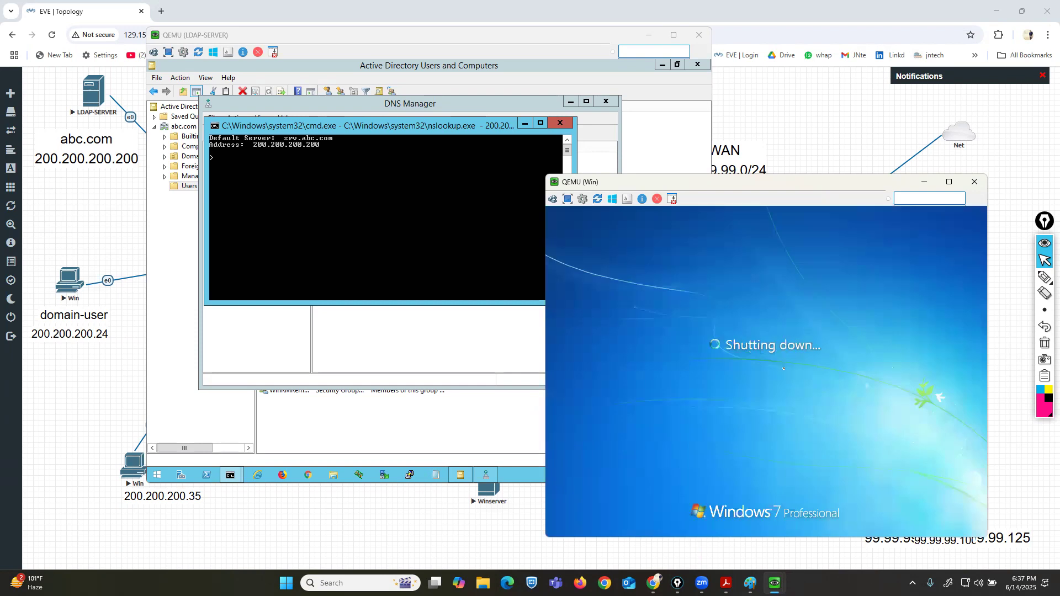
Examine the user accounts hr1, mkt1 and s1 in the abc.com Users container on the server.
click(194, 37)
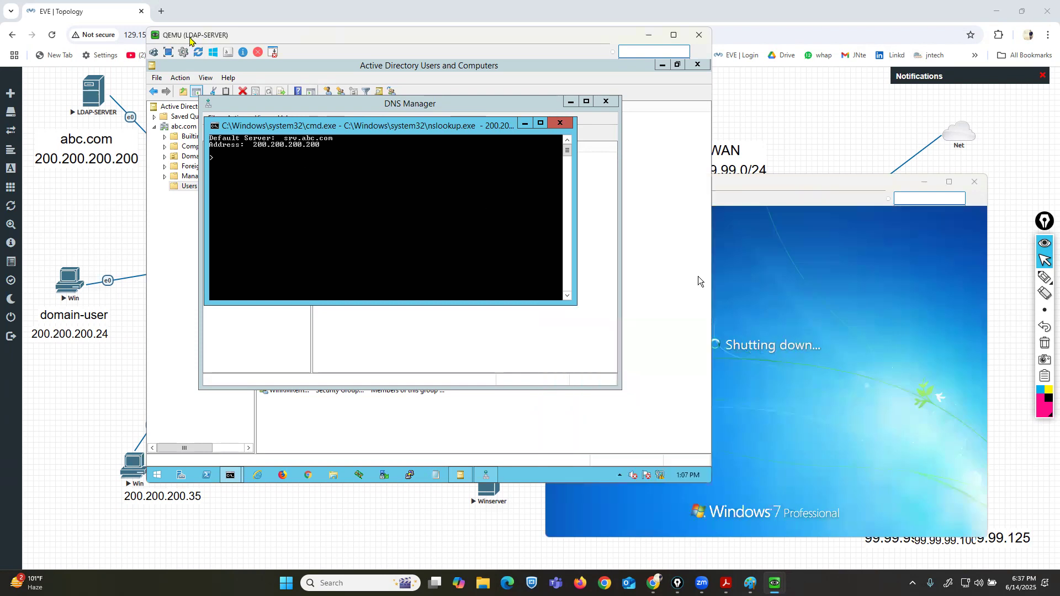
drag(190, 38, 68, 15)
click(270, 405)
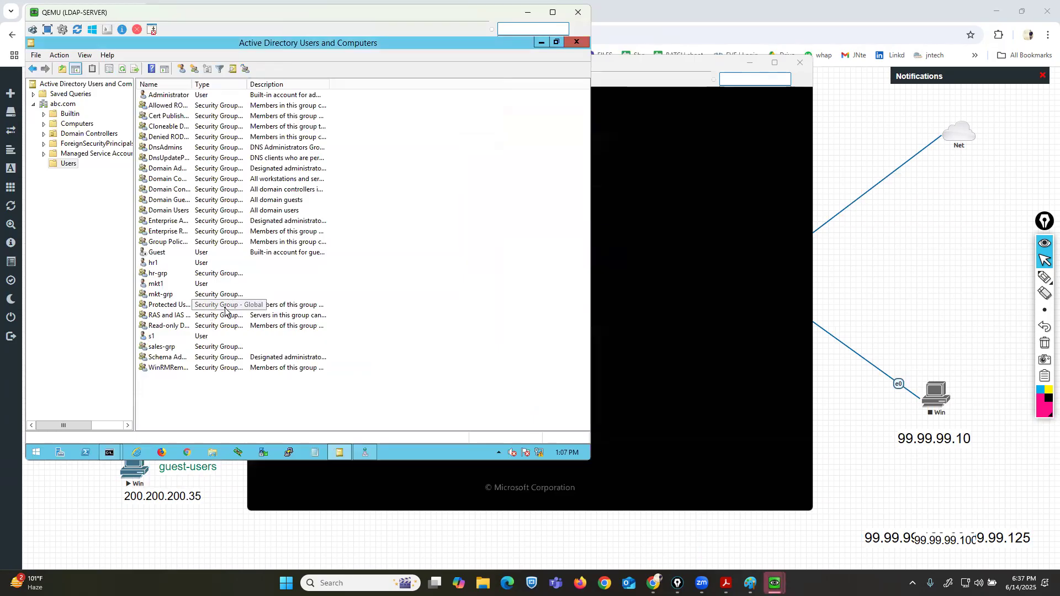
drag(597, 63, 789, 125)
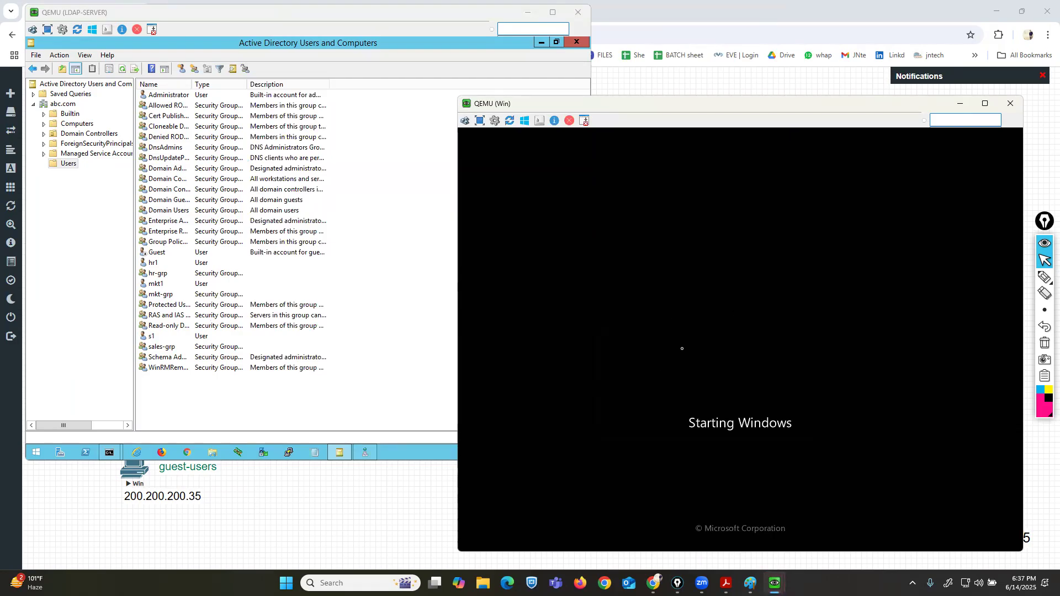
drag(570, 109, 601, 106)
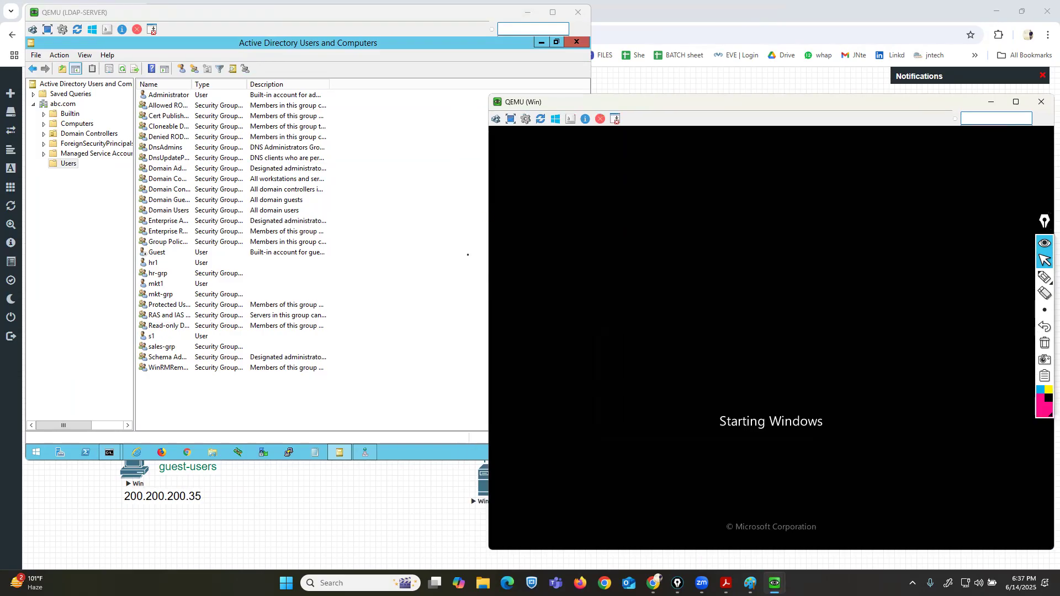
click(171, 262)
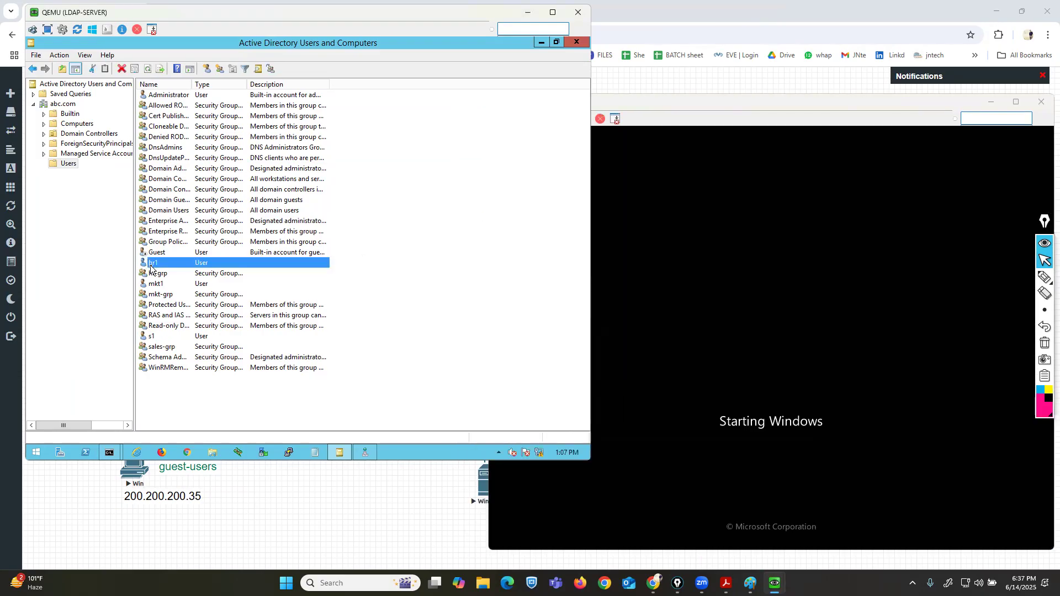
click(158, 286)
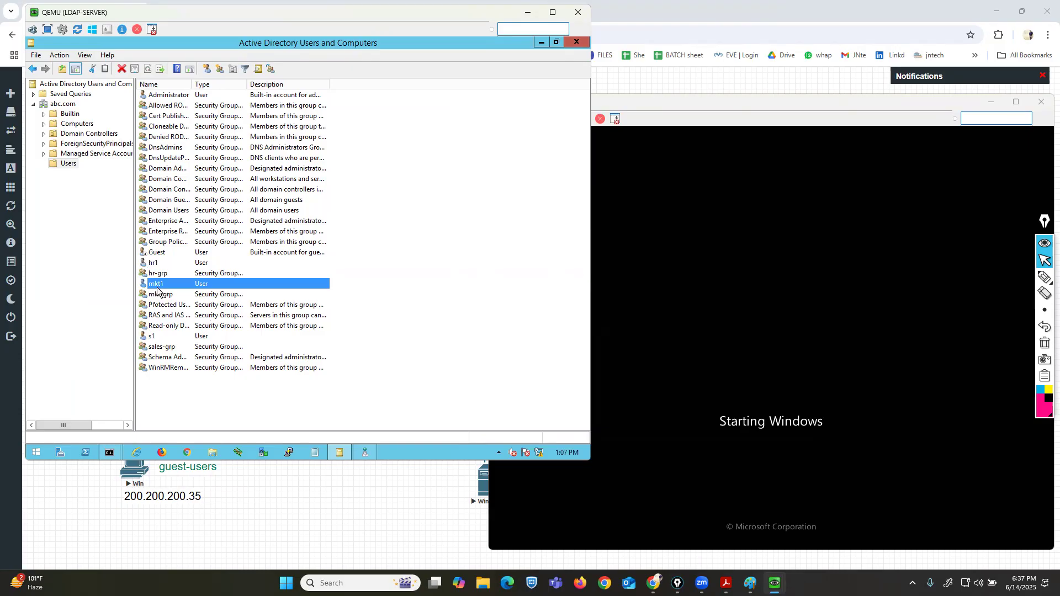
click(154, 338)
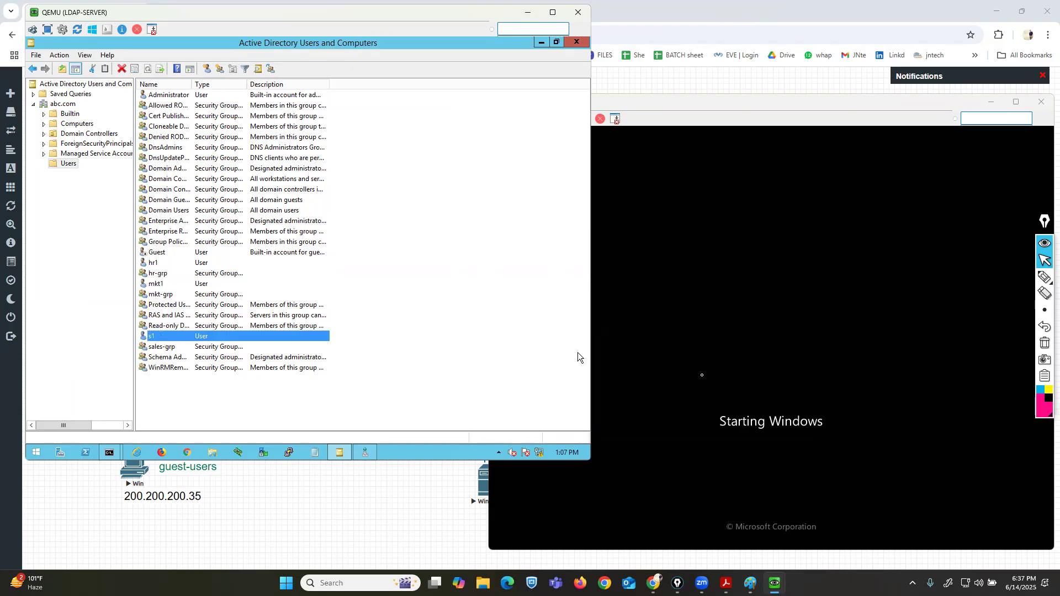
click(599, 354)
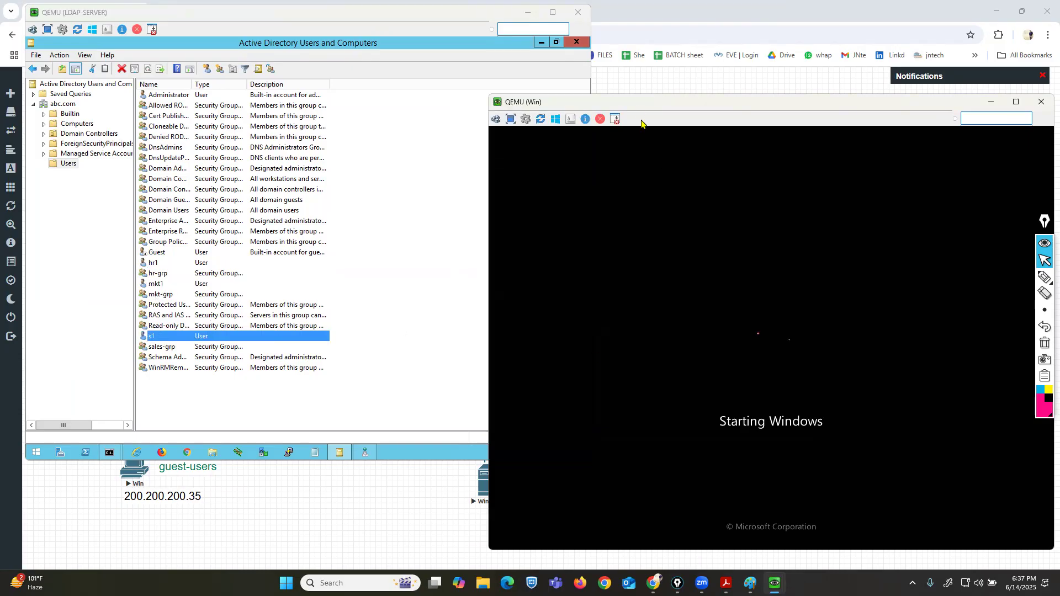
drag(632, 106, 619, 106)
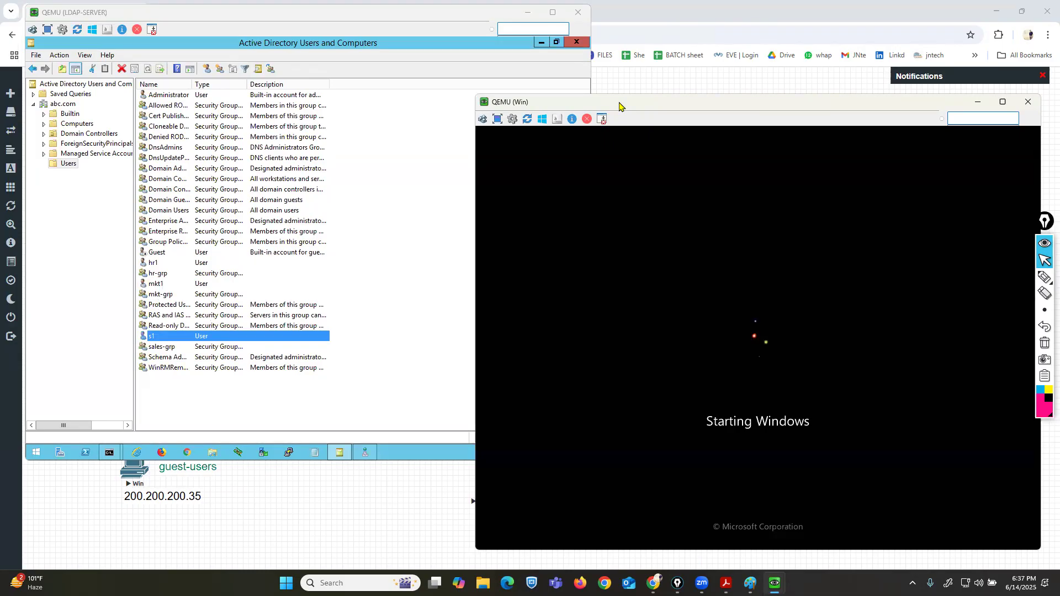
drag(620, 106, 579, 100)
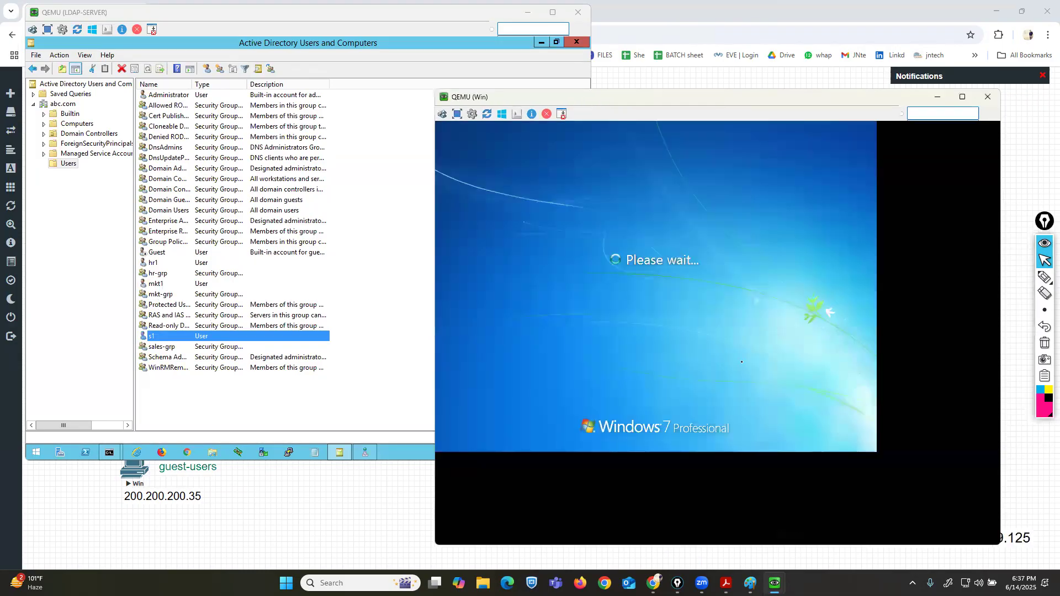
double_click(672, 102)
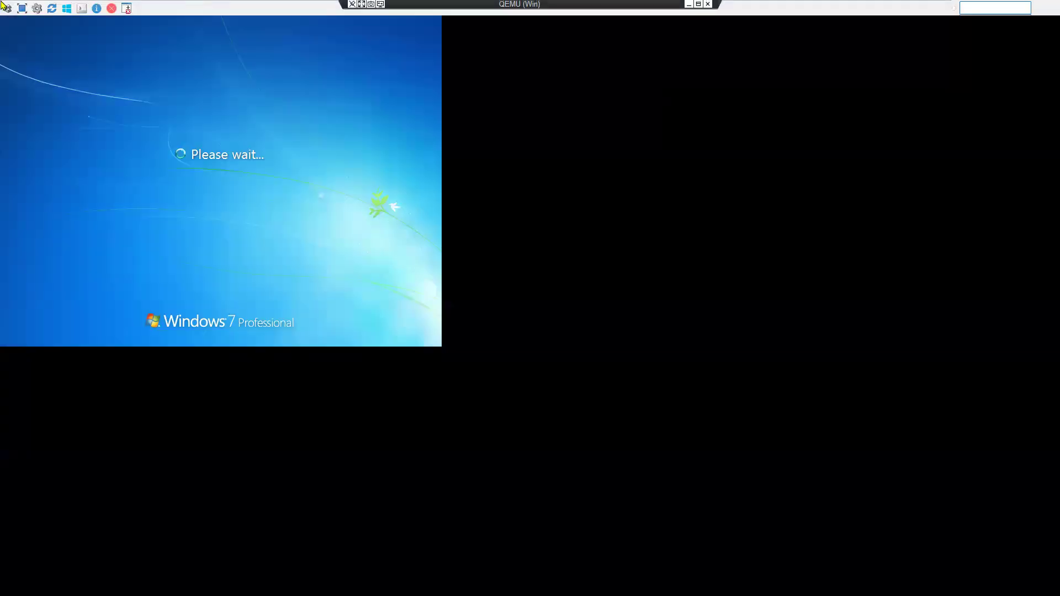
click(22, 9)
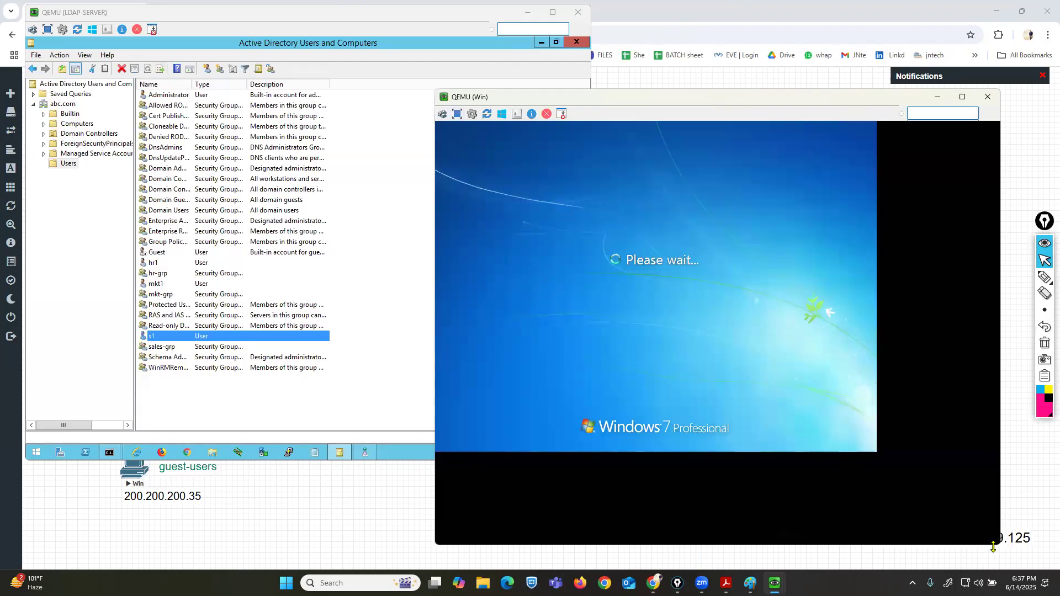
drag(997, 545, 877, 453)
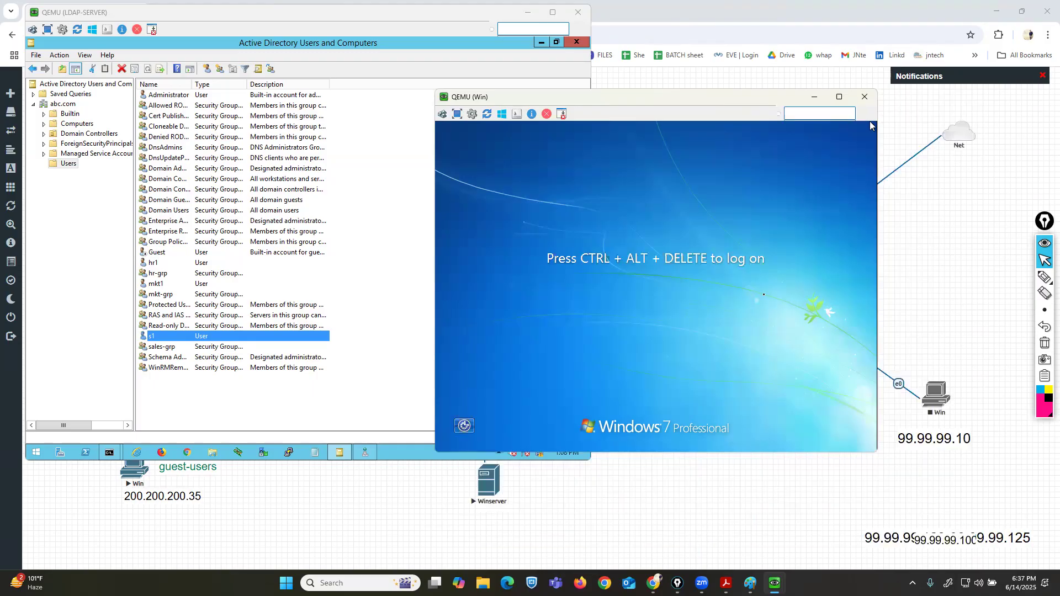
drag(609, 102, 639, 146)
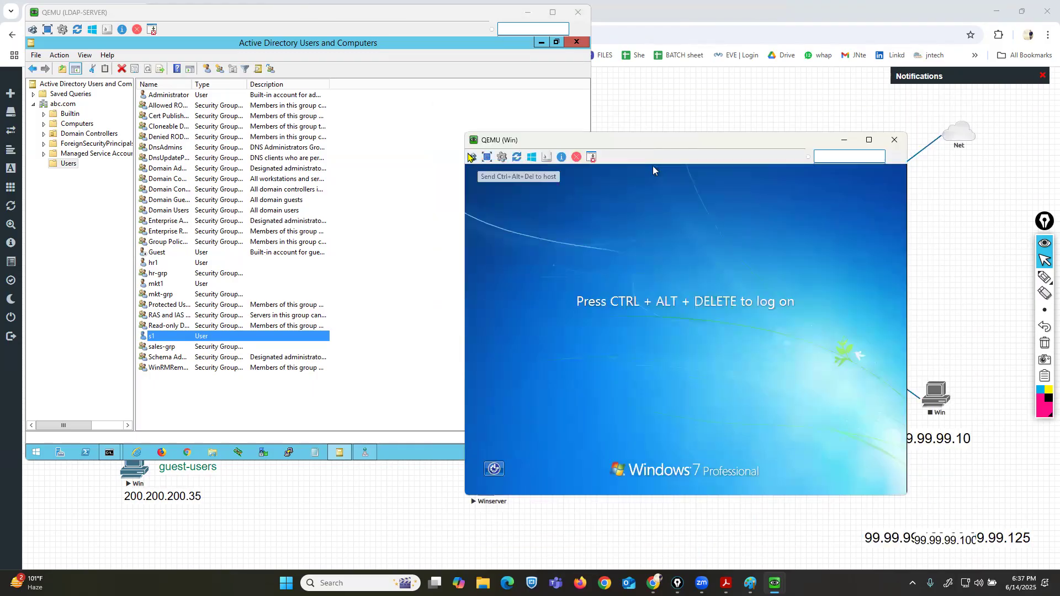
Log on to the client as domain user mkt1, entering that account's password.
click(472, 158)
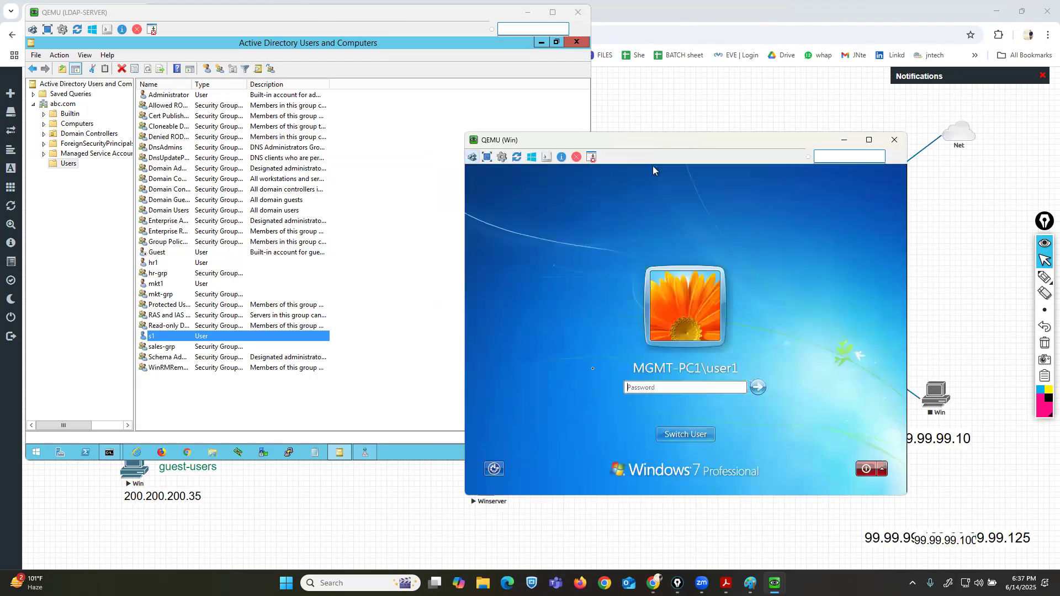
click(697, 434)
click(735, 361)
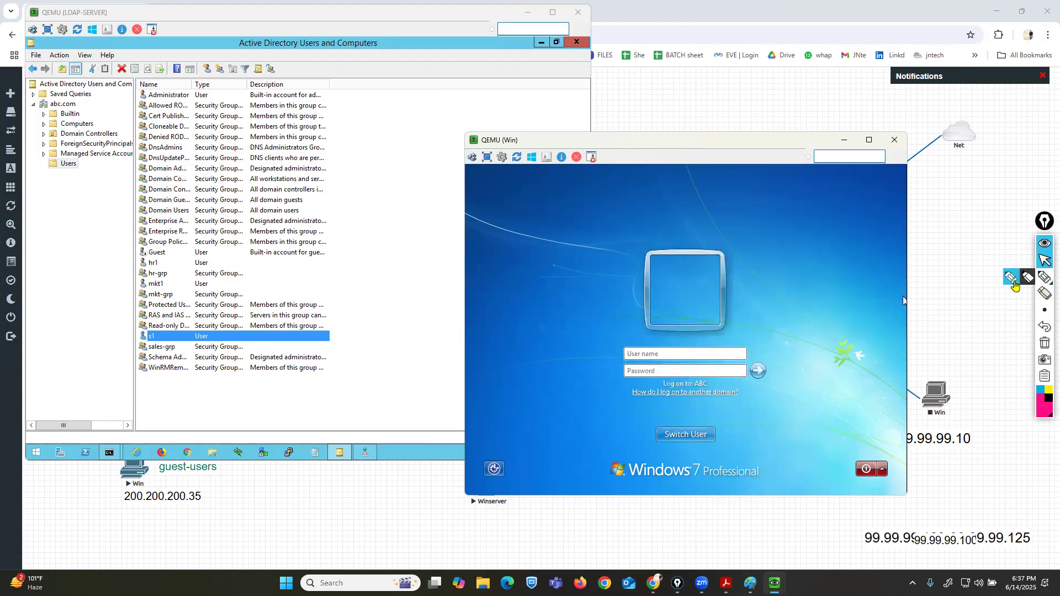
click(1044, 277)
mouse_move(144, 294)
mouse_down()
mouse_move(172, 292)
mouse_move(170, 276)
mouse_move(130, 279)
mouse_move(145, 292)
mouse_up()
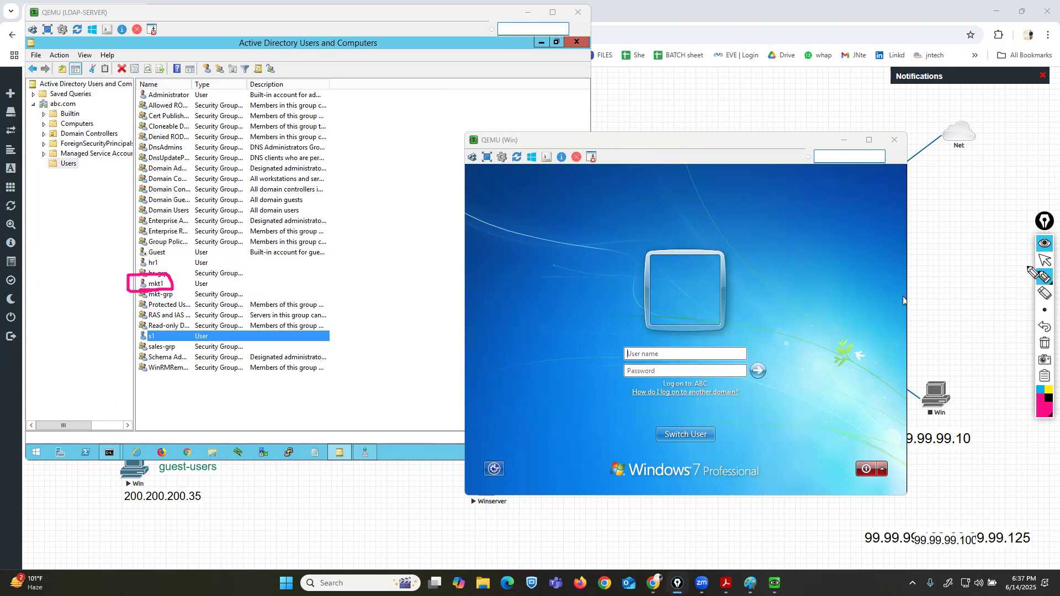
click(1045, 260)
click(681, 355)
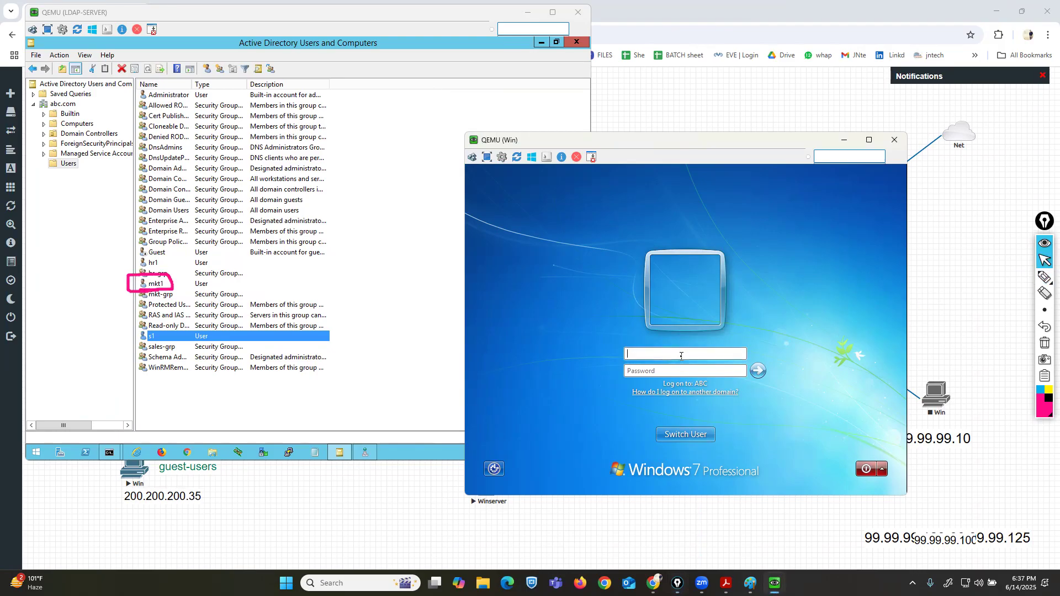
text(mkt1P@ssw0rd)
key(Return)
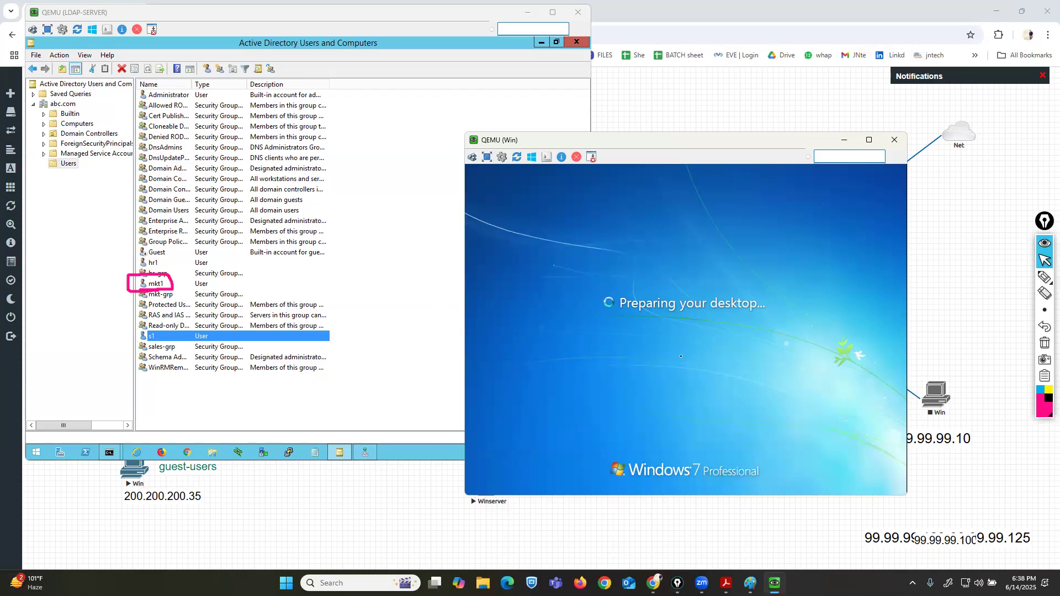
Accept the BGInfo license agreement on the client desktop.
drag(677, 142, 729, 175)
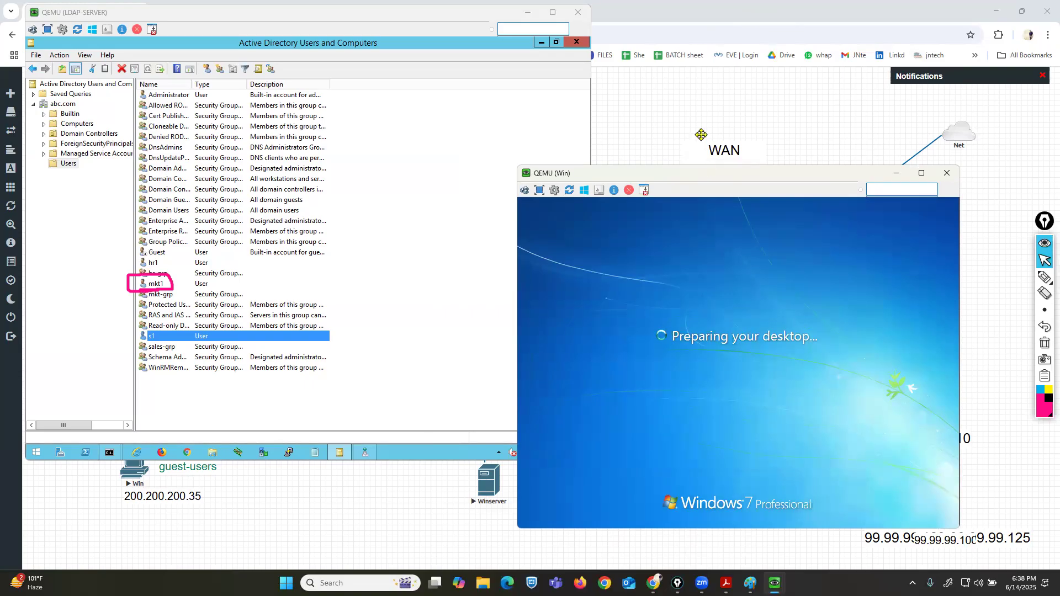
drag(702, 177, 651, 181)
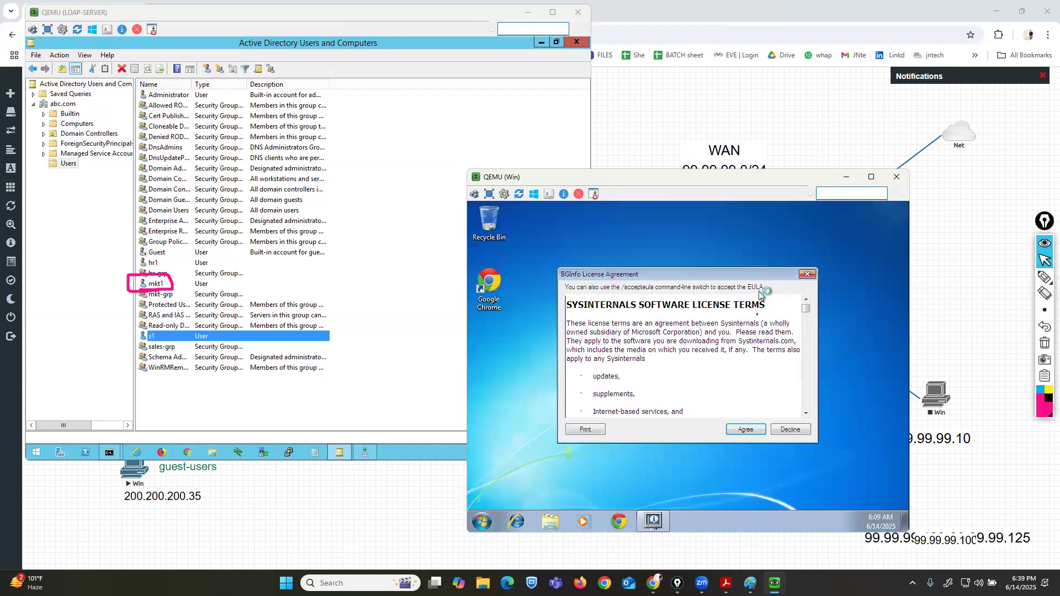
click(747, 429)
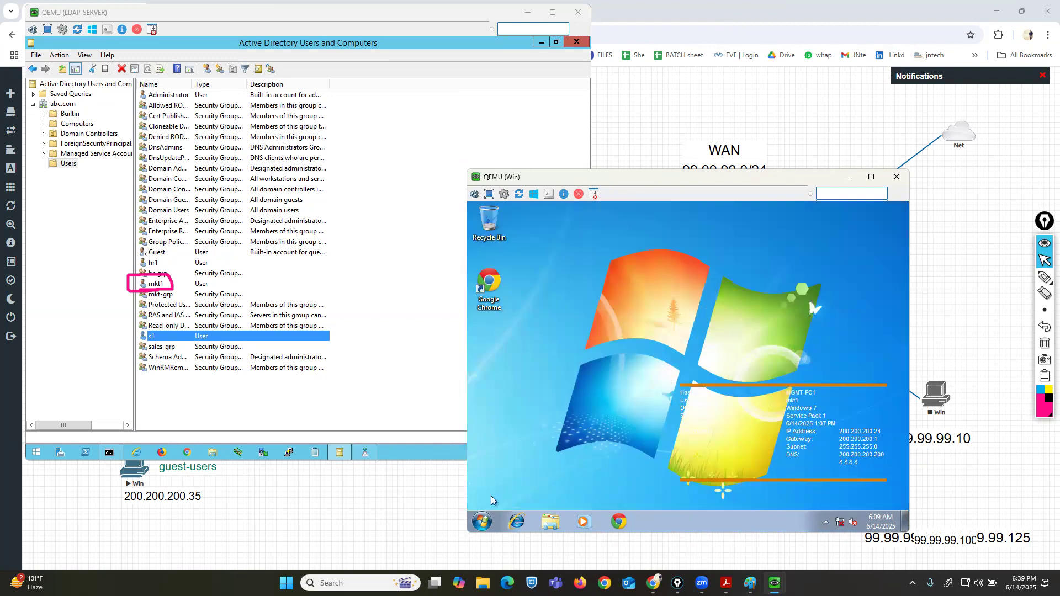
Open the Start menu on the client logged in as mkt1.
click(482, 521)
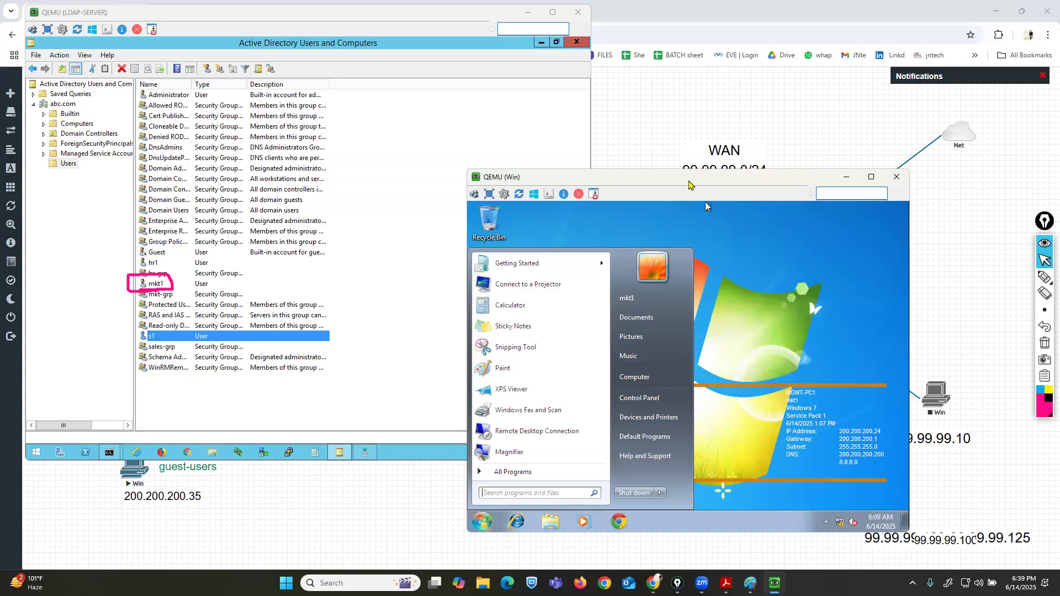
drag(689, 184, 503, 206)
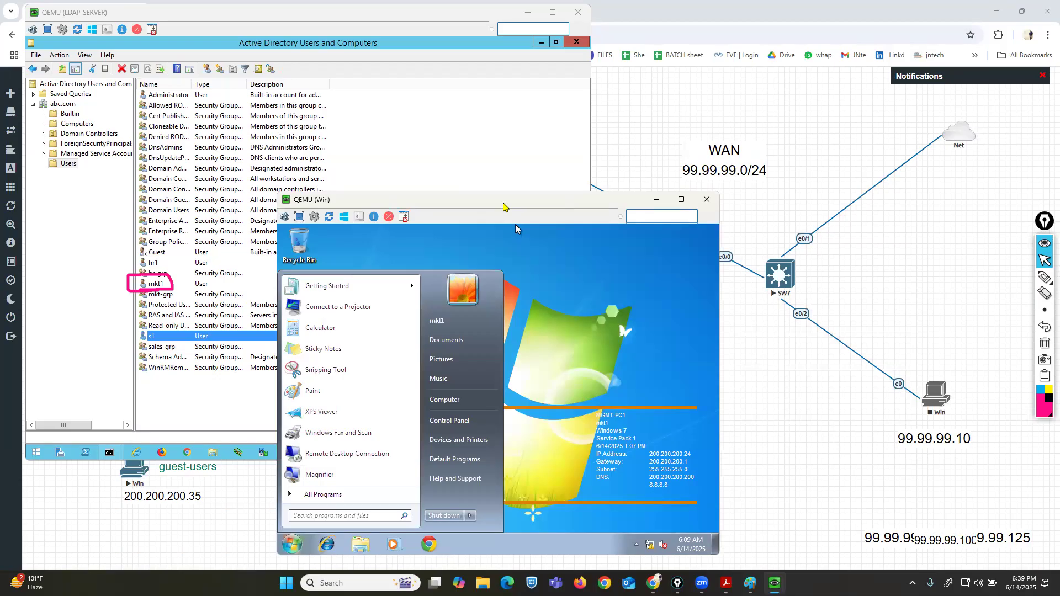
drag(503, 207, 471, 208)
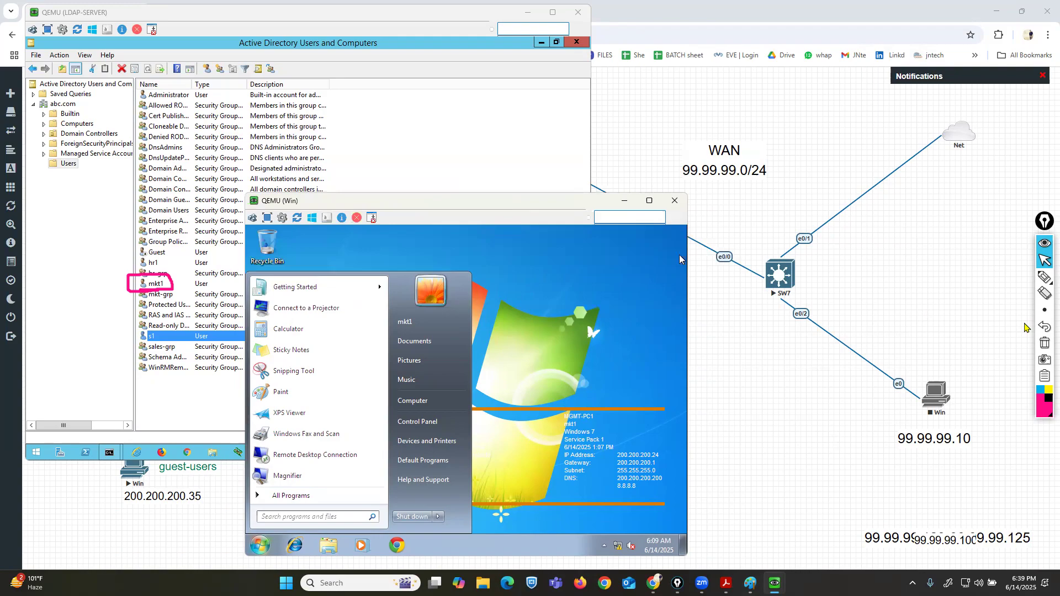
click(1046, 344)
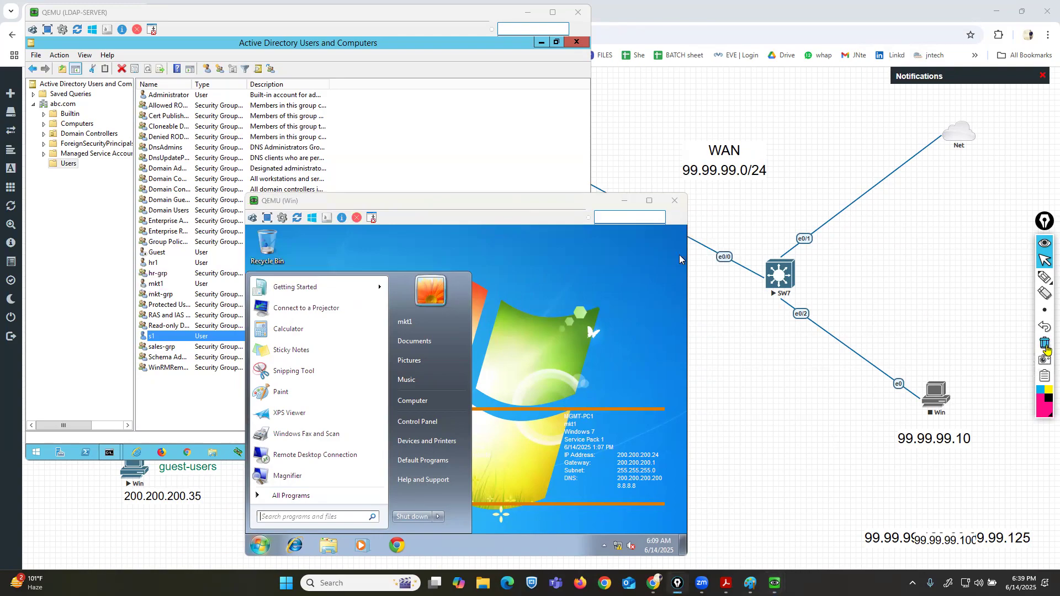
click(1044, 278)
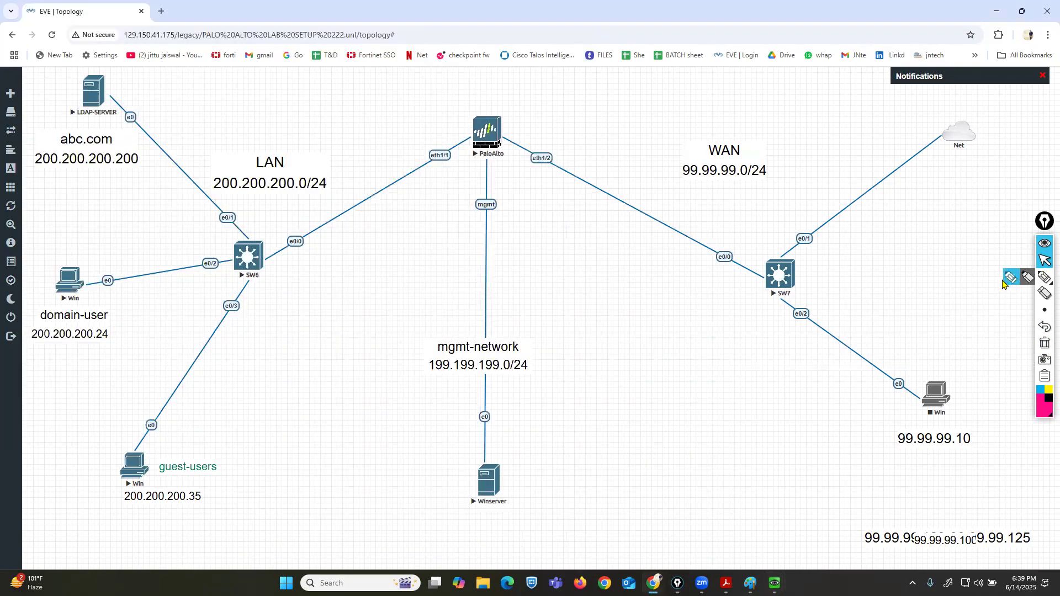
mouse_move(105, 60)
mouse_down()
mouse_move(89, 63)
mouse_move(52, 118)
mouse_move(142, 139)
mouse_move(148, 65)
mouse_move(116, 62)
mouse_up()
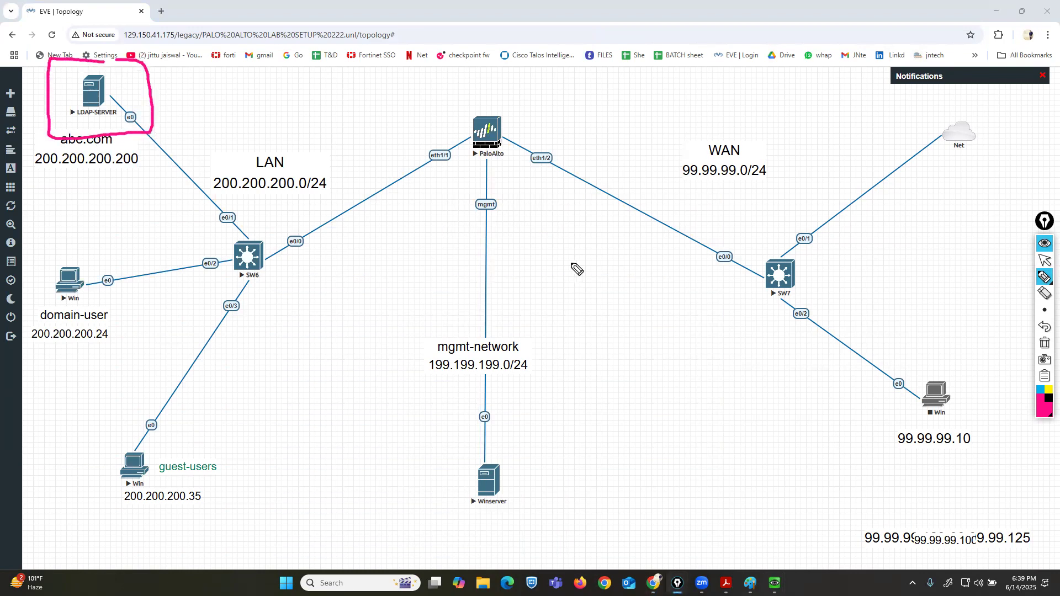
mouse_move(463, 130)
mouse_down()
mouse_move(166, 116)
mouse_move(192, 89)
mouse_up()
drag(453, 118, 454, 136)
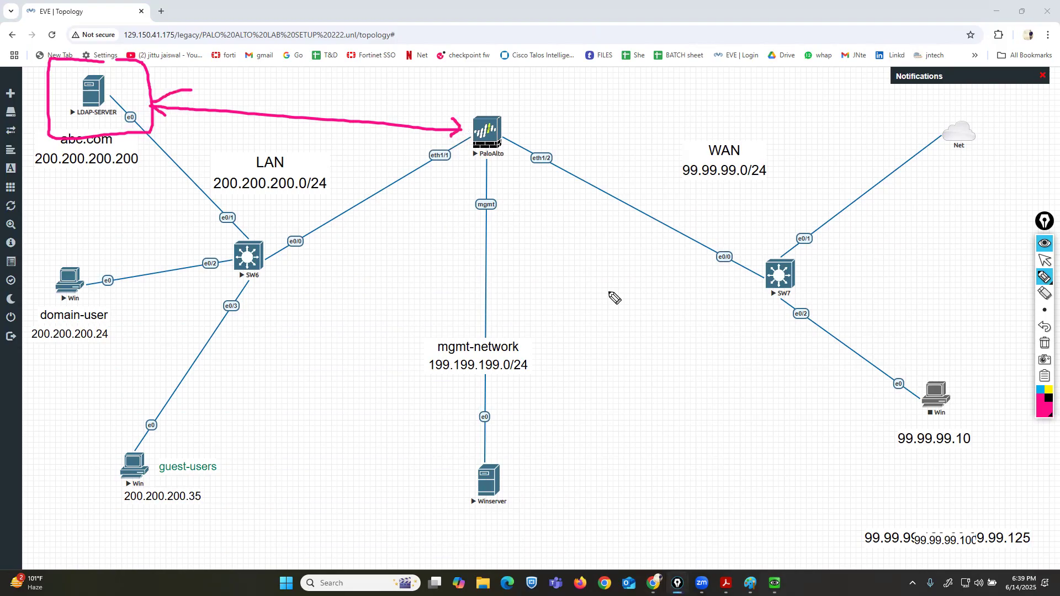
click(1046, 261)
mouse_move(1044, 277)
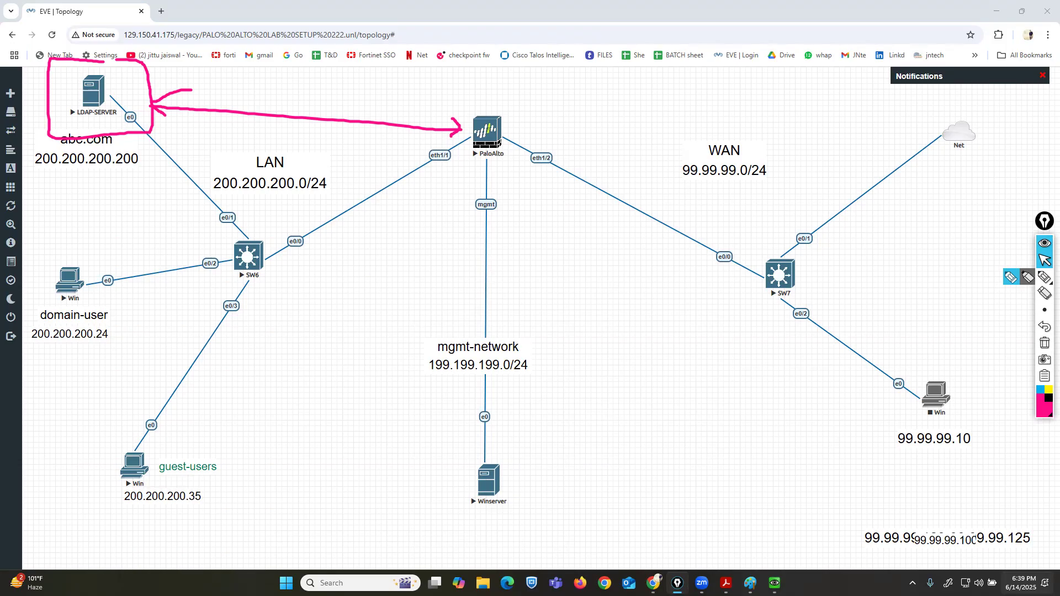
click(238, 18)
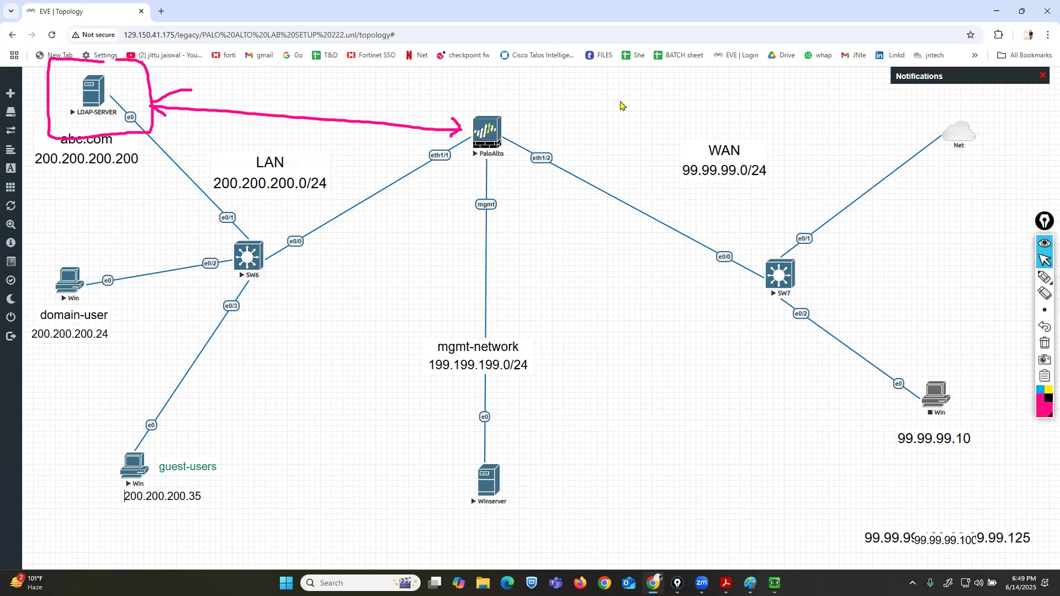
Bring the Winserver console showing the PA-VM firewall web interface to the front.
click(235, 29)
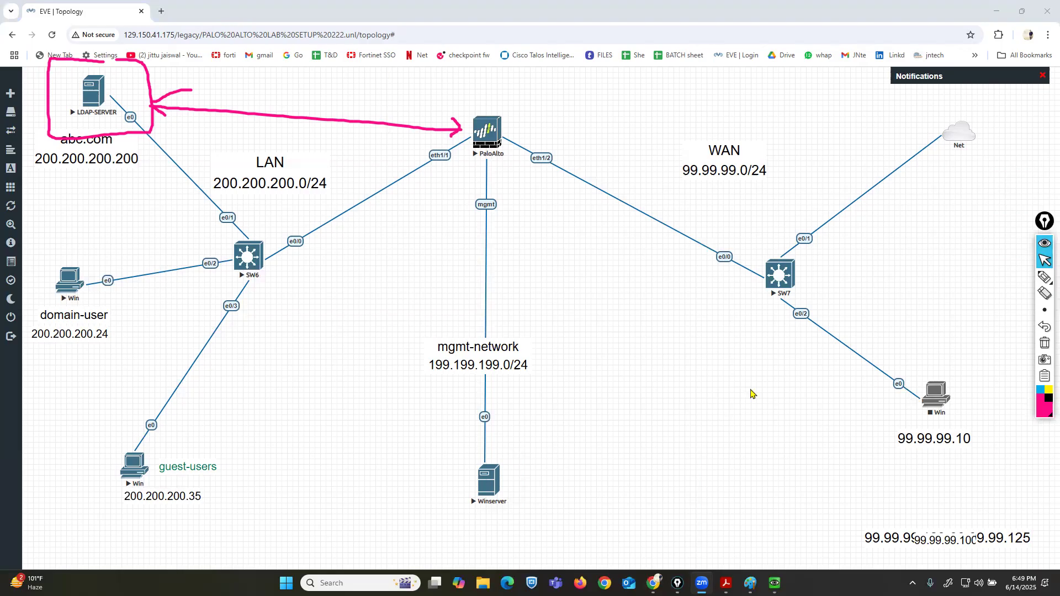
mouse_move(775, 584)
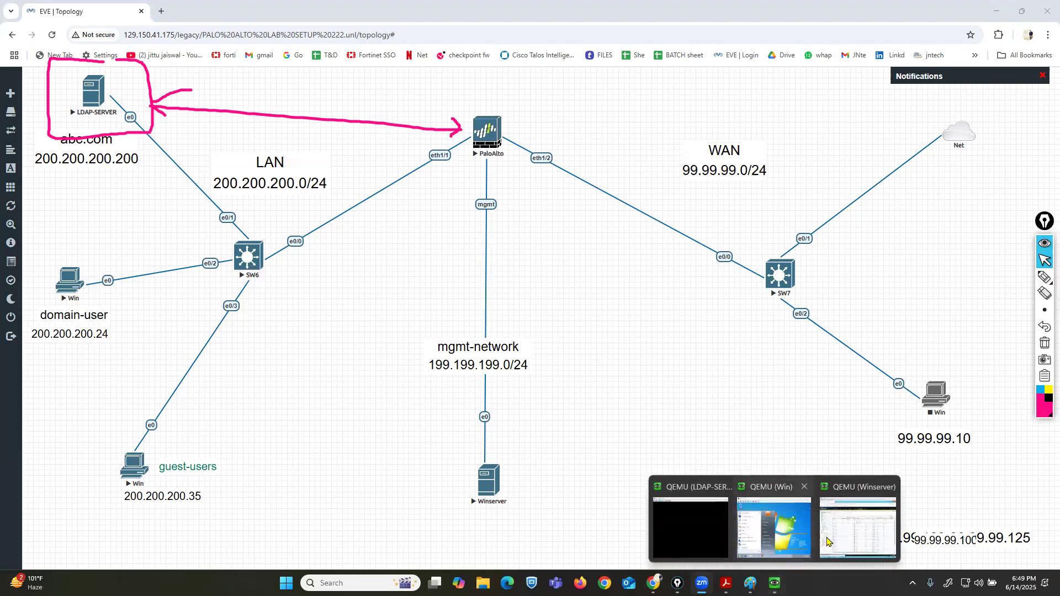
click(854, 534)
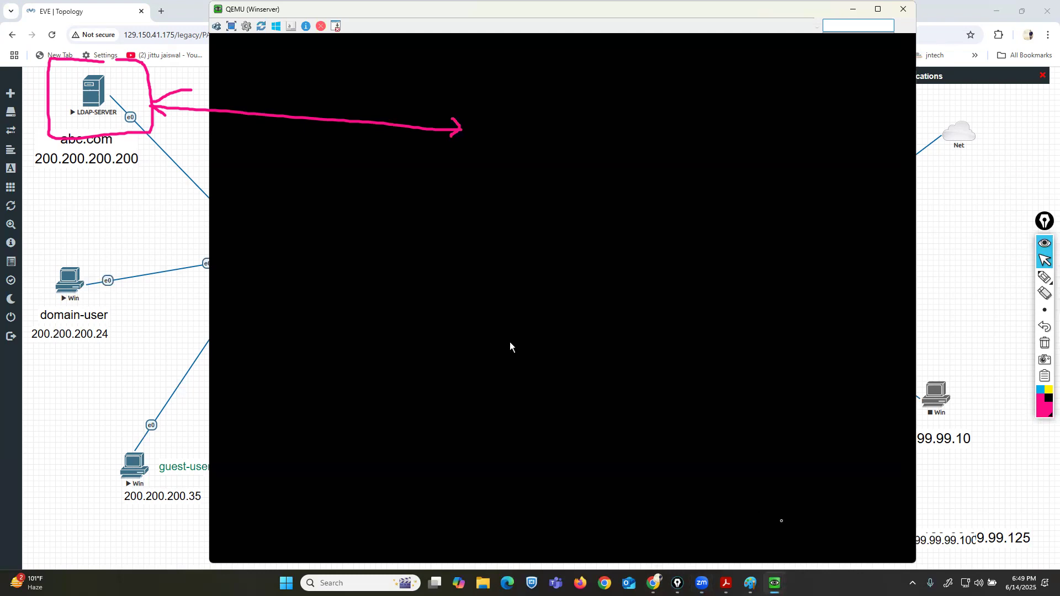
mouse_move(776, 584)
click(685, 514)
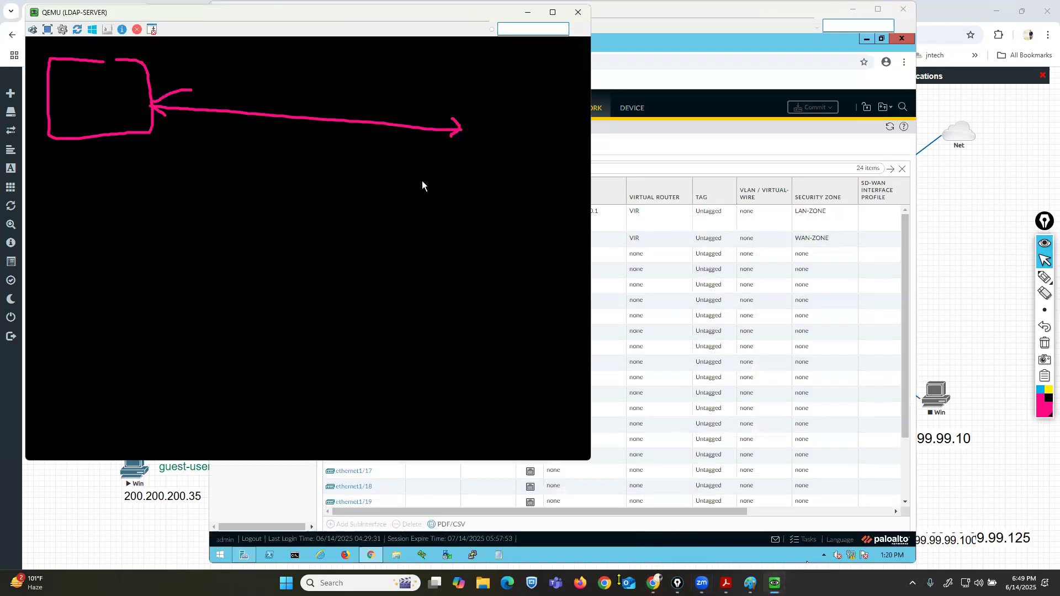
click(775, 538)
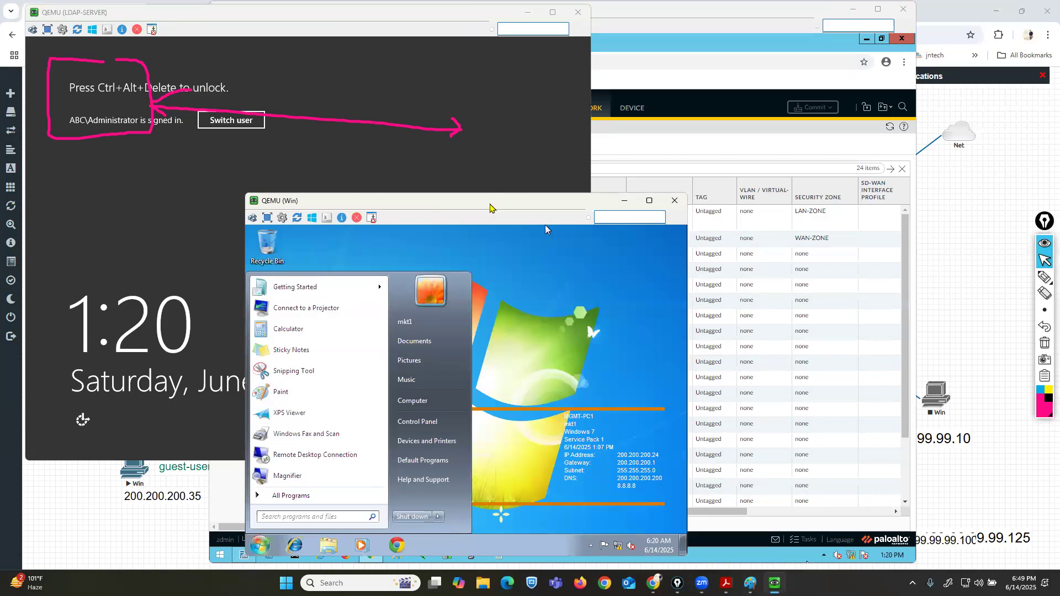
drag(490, 207, 294, 216)
click(528, 425)
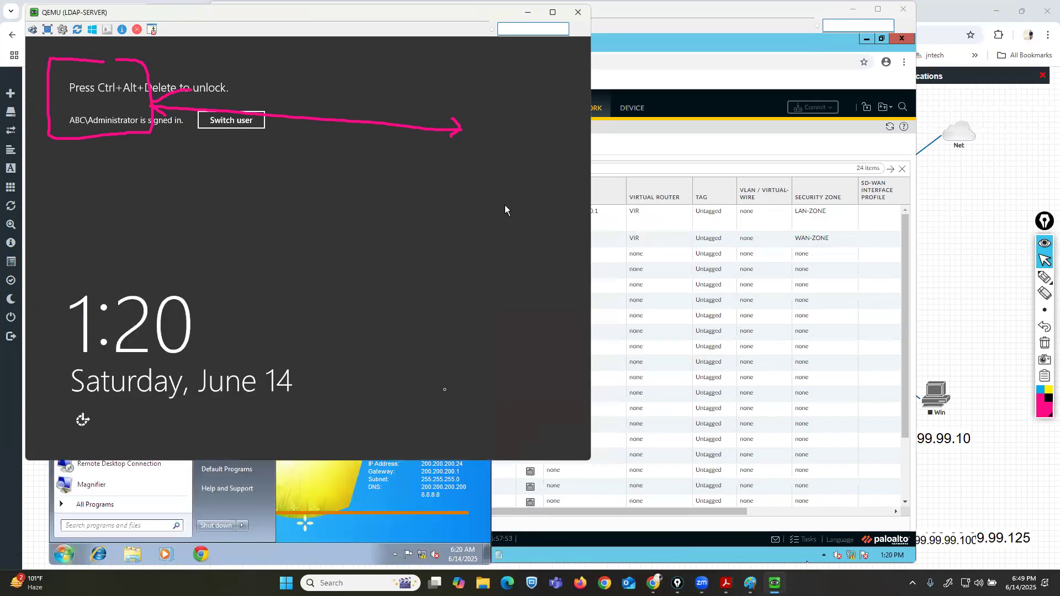
click(388, 503)
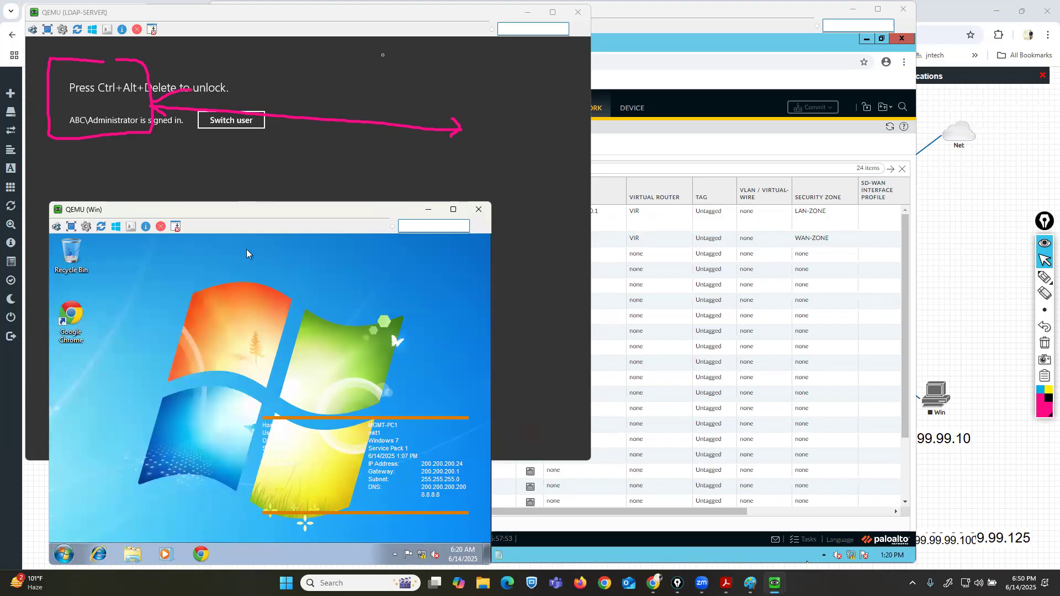
click(409, 17)
drag(409, 15, 415, 67)
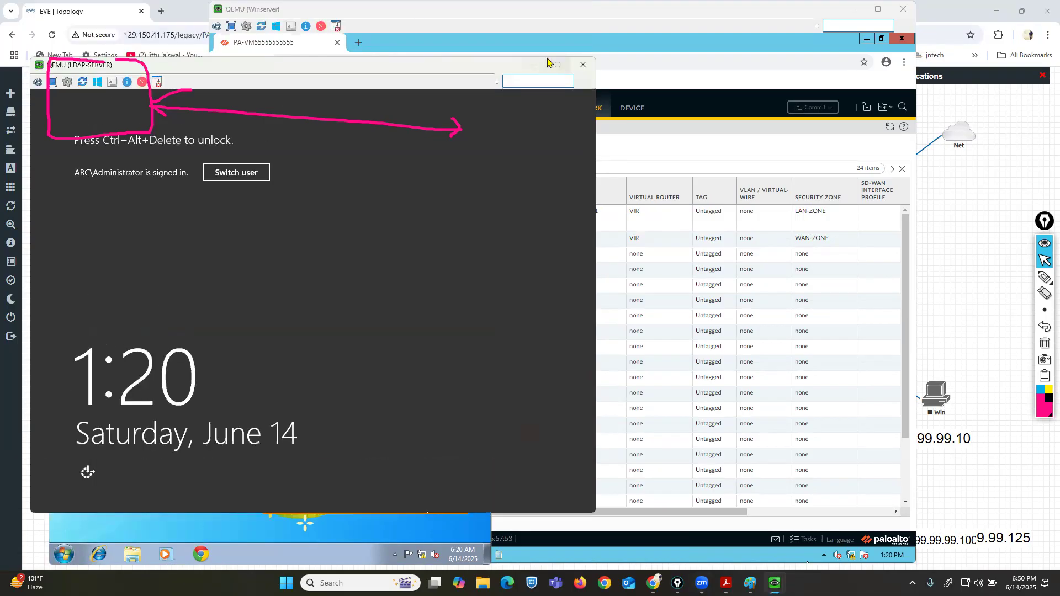
click(536, 63)
click(427, 209)
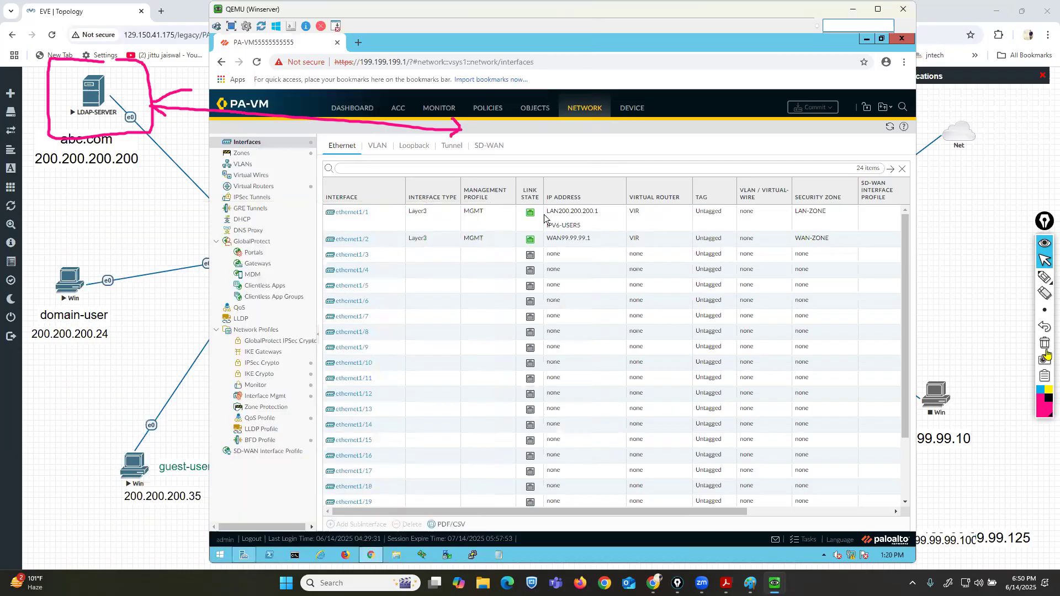
click(1045, 279)
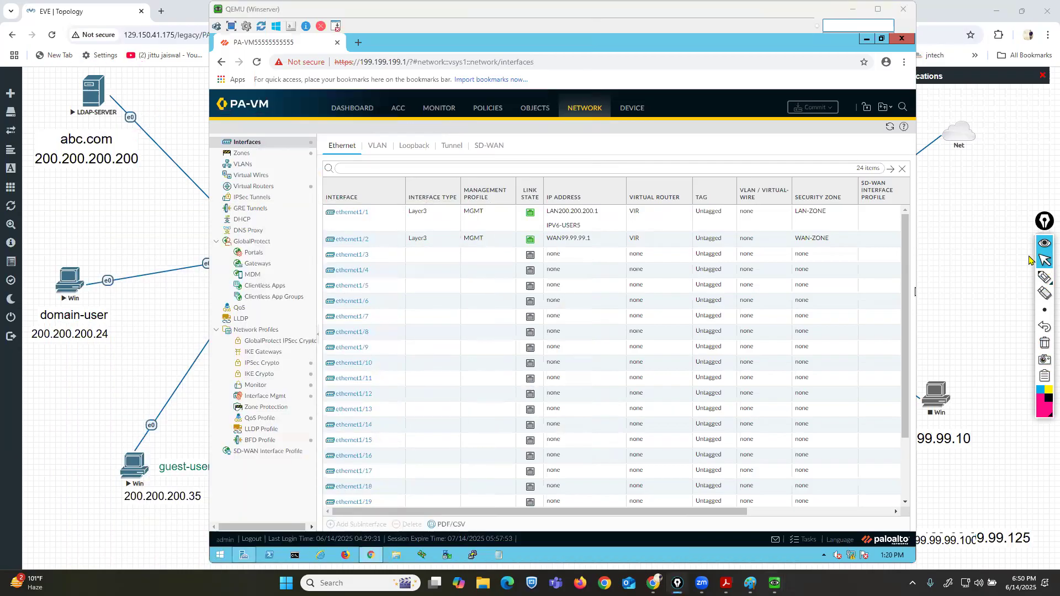
click(715, 140)
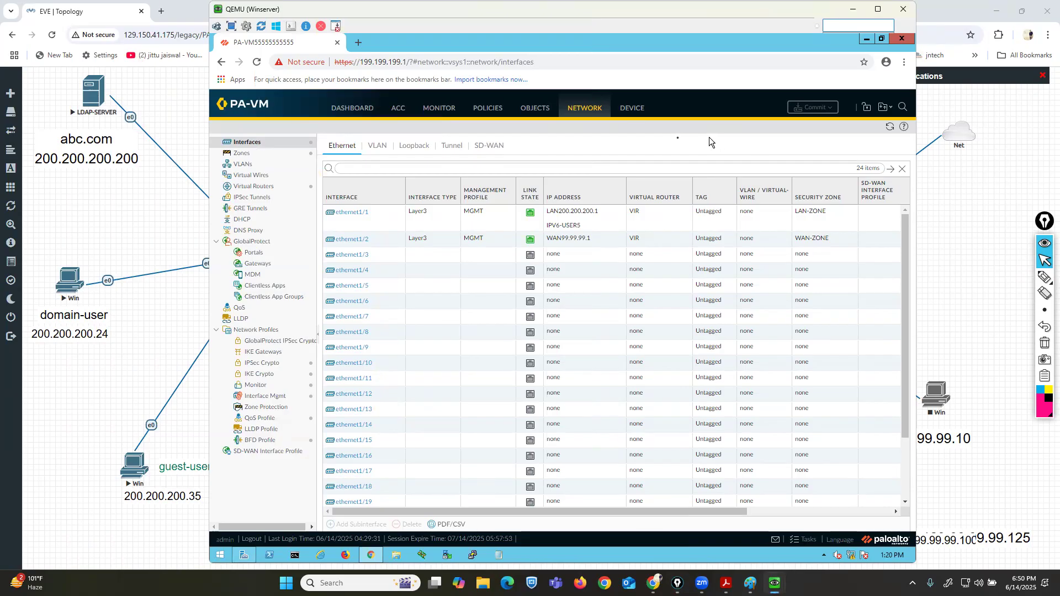
Open the Users page of the Local User Database in the firewall's Device settings.
click(634, 108)
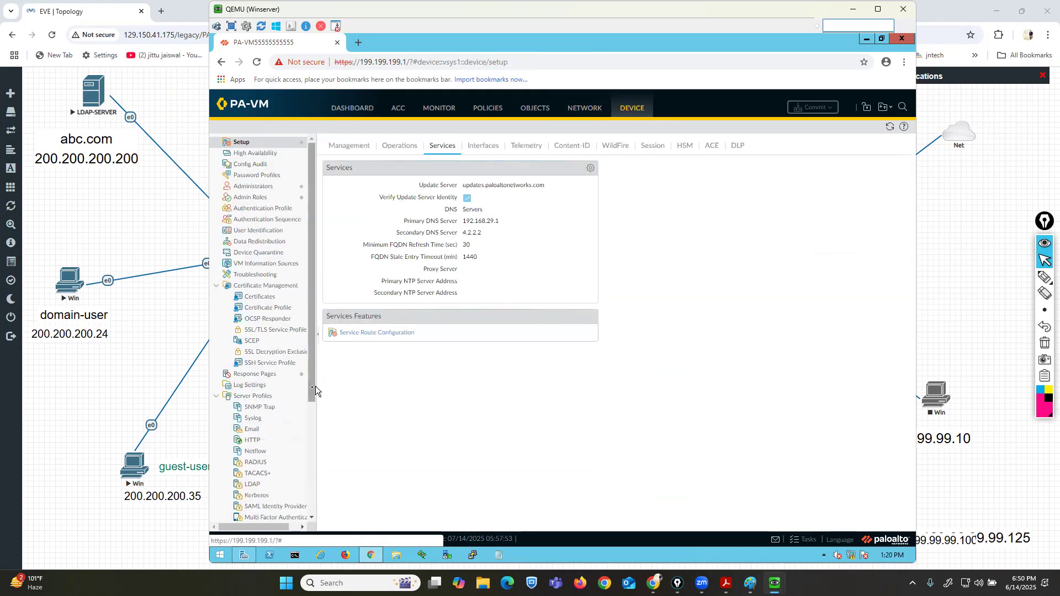
scroll(313, 436, down, 2)
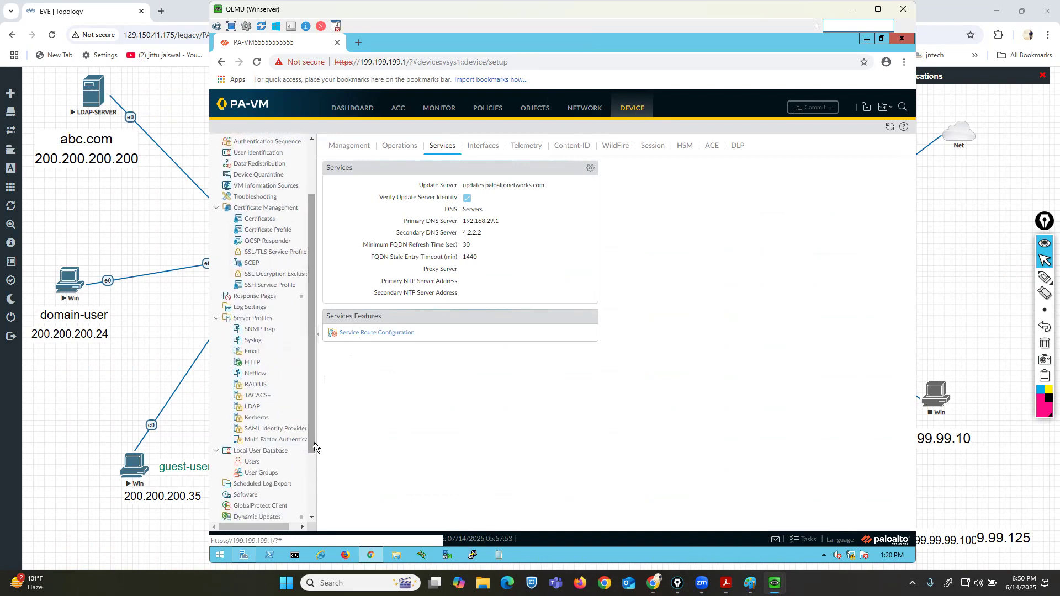
drag(313, 487, 313, 491)
mouse_move(1042, 277)
click(1012, 283)
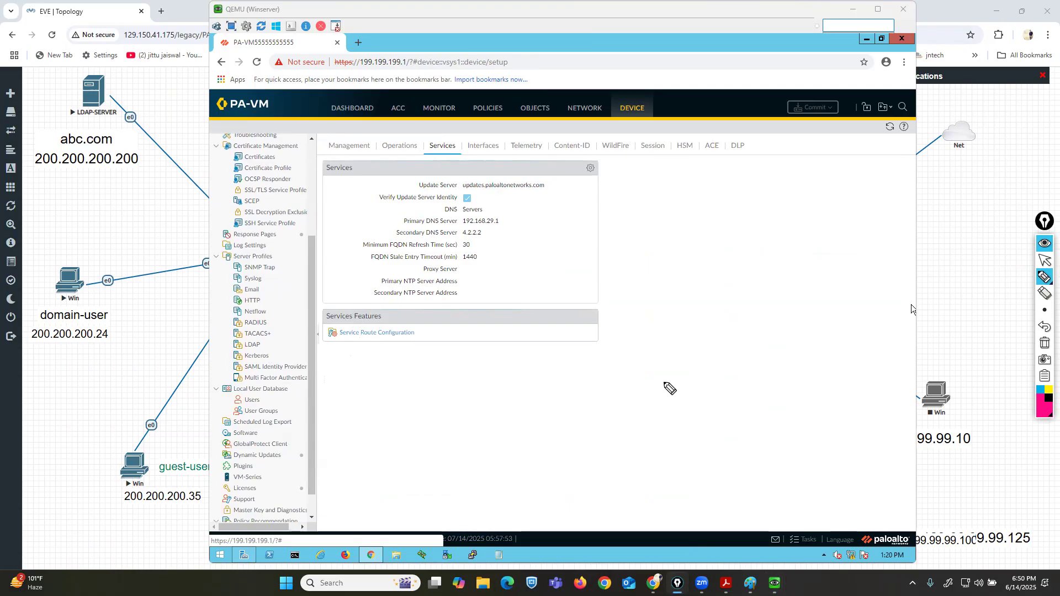
mouse_move(289, 379)
mouse_down()
mouse_move(221, 381)
mouse_move(220, 436)
mouse_move(309, 418)
mouse_move(292, 381)
mouse_up()
click(1044, 326)
click(1045, 261)
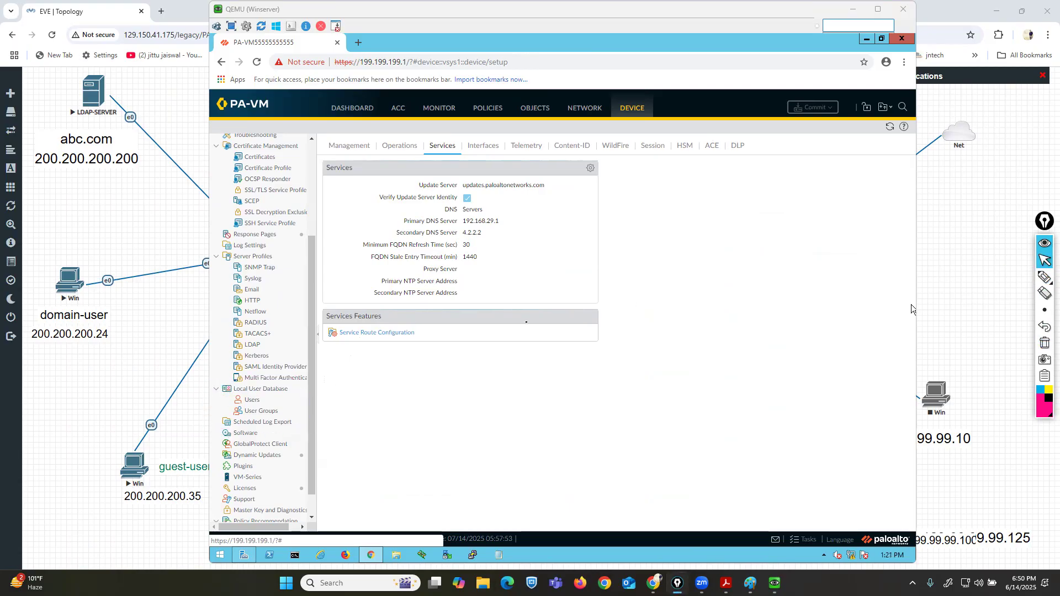
click(252, 400)
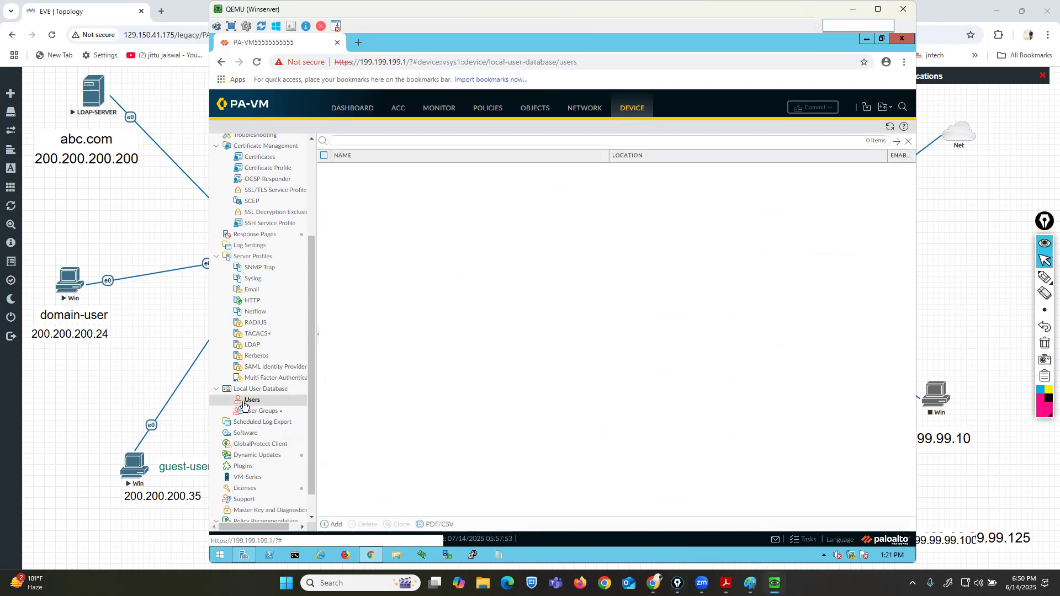
Add local user user5, entering and confirming its password.
click(333, 524)
text(user5)
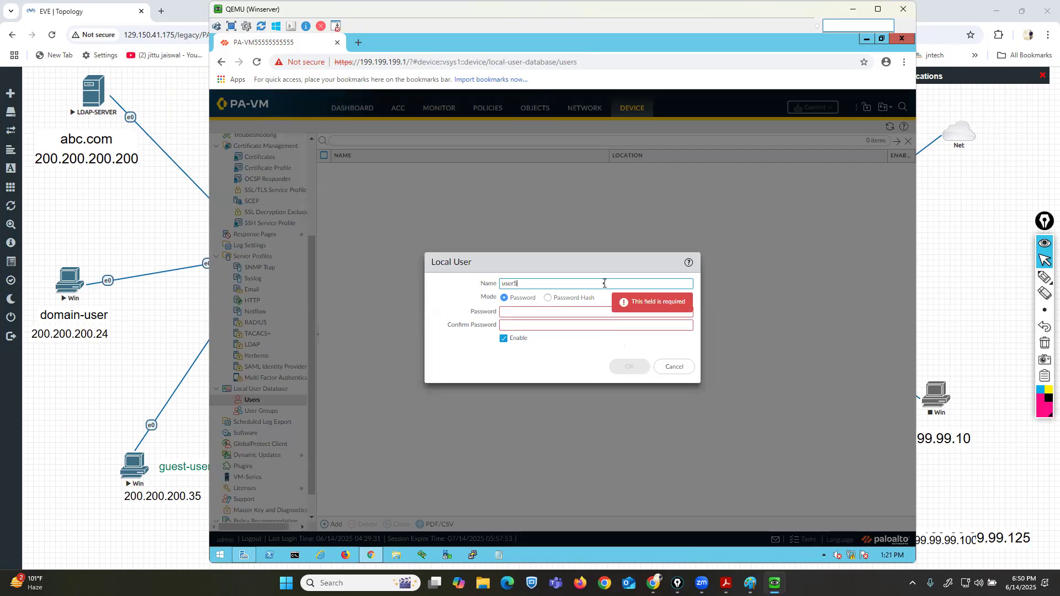
key(Tab)
key(Tab)
key(Tab)
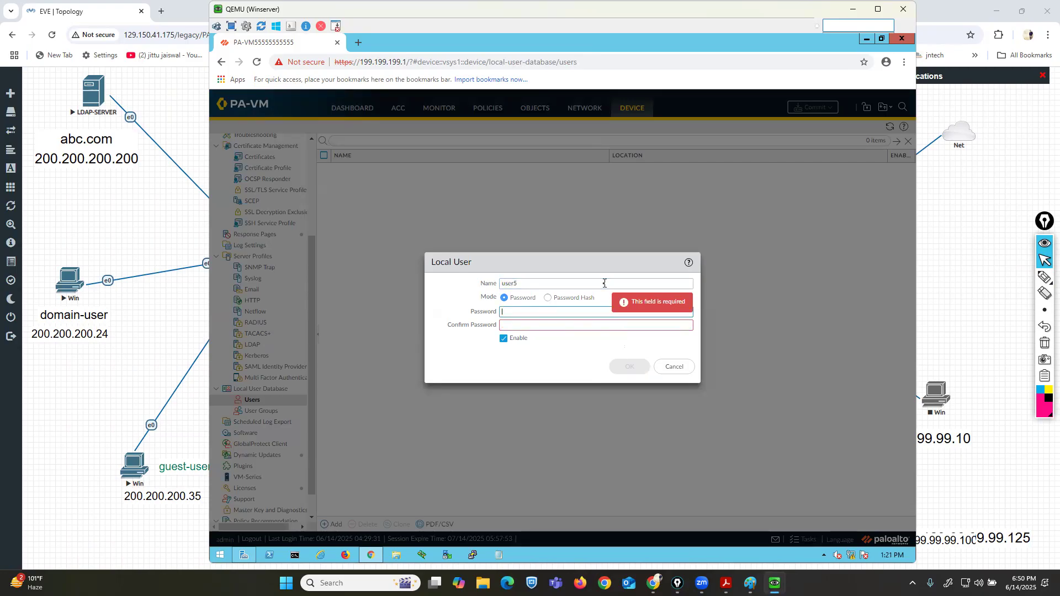
text(1234567812345678)
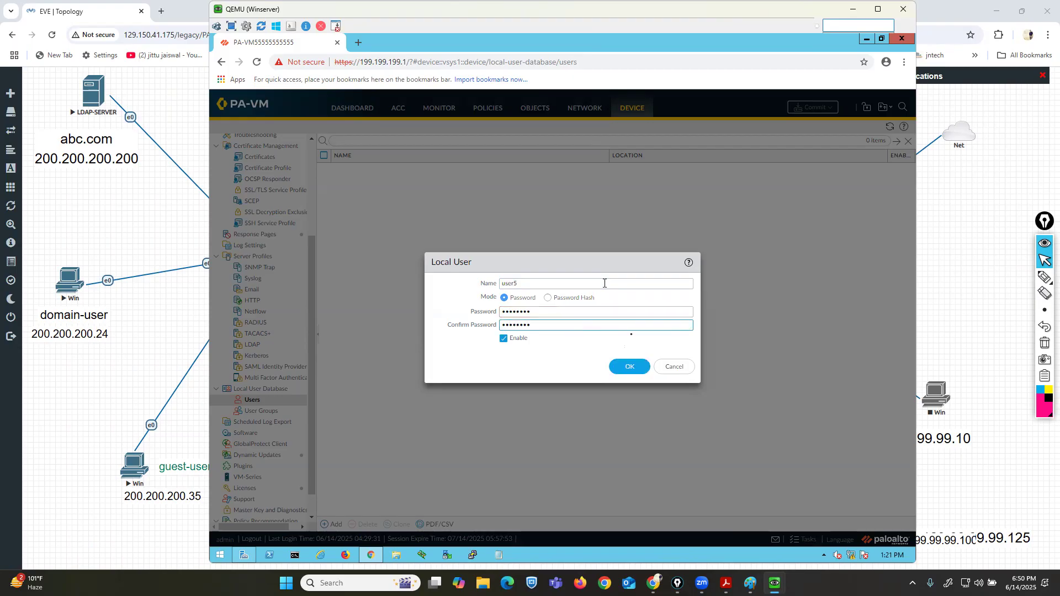
click(626, 368)
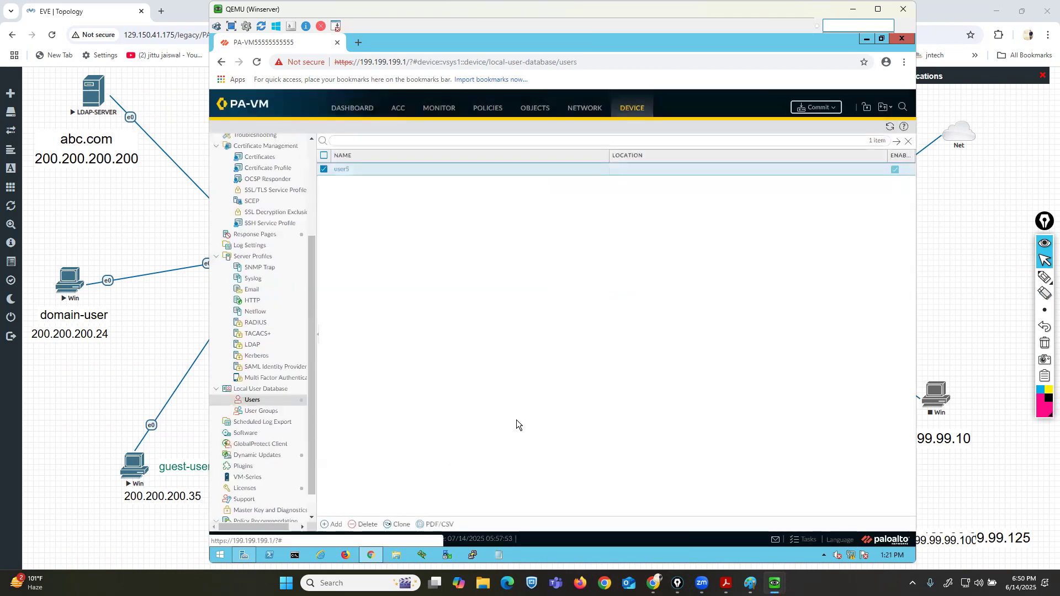
Add local user user6, entering and confirming its password.
click(331, 524)
text(user6)
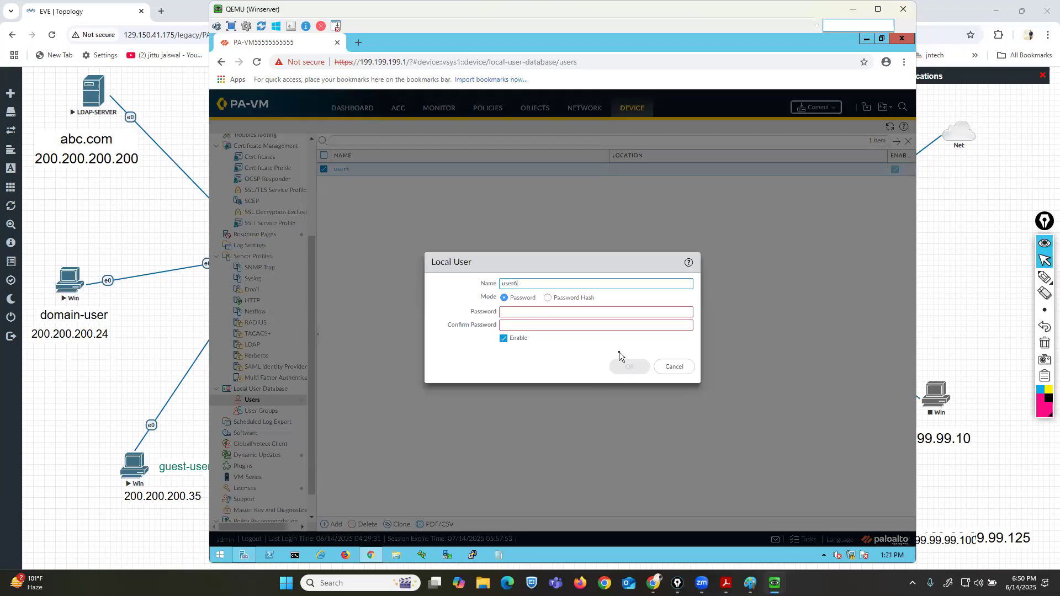
key(Tab)
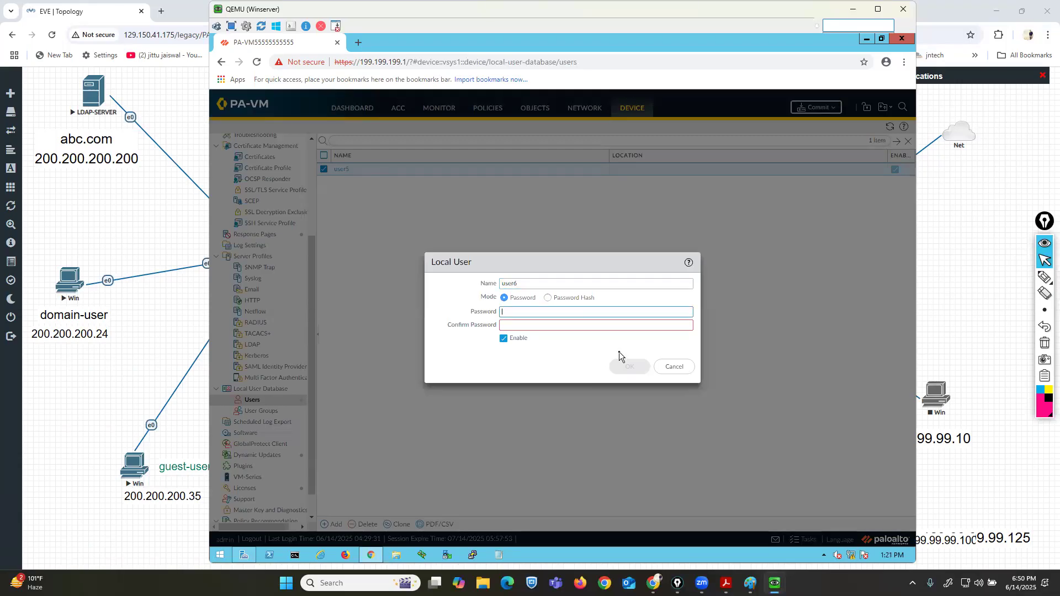
text(••••••••••••••••)
click(628, 365)
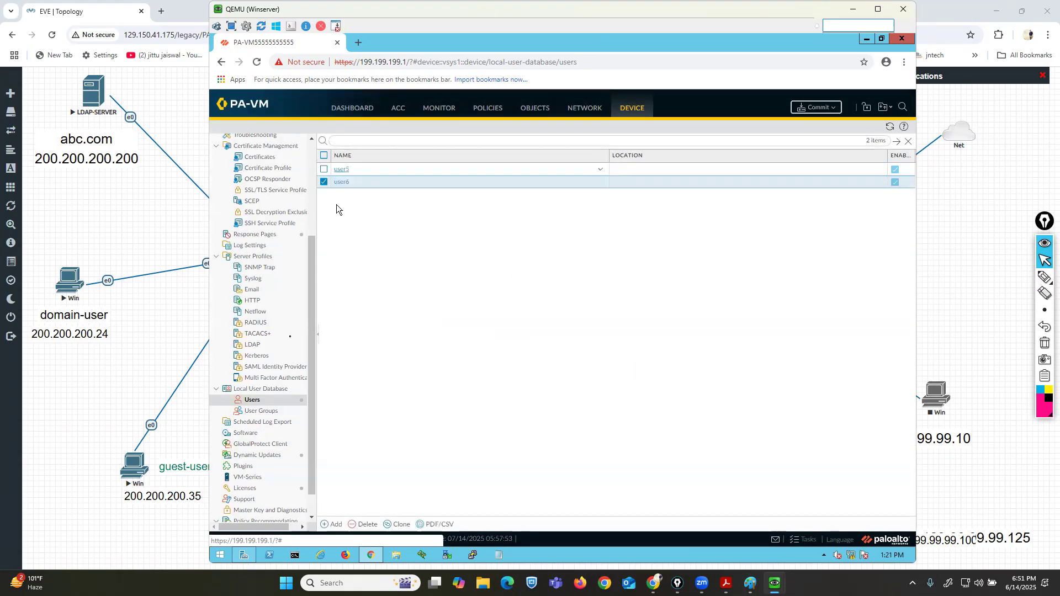
Create a local user group named local_users and add user5 and user6 as members.
click(255, 412)
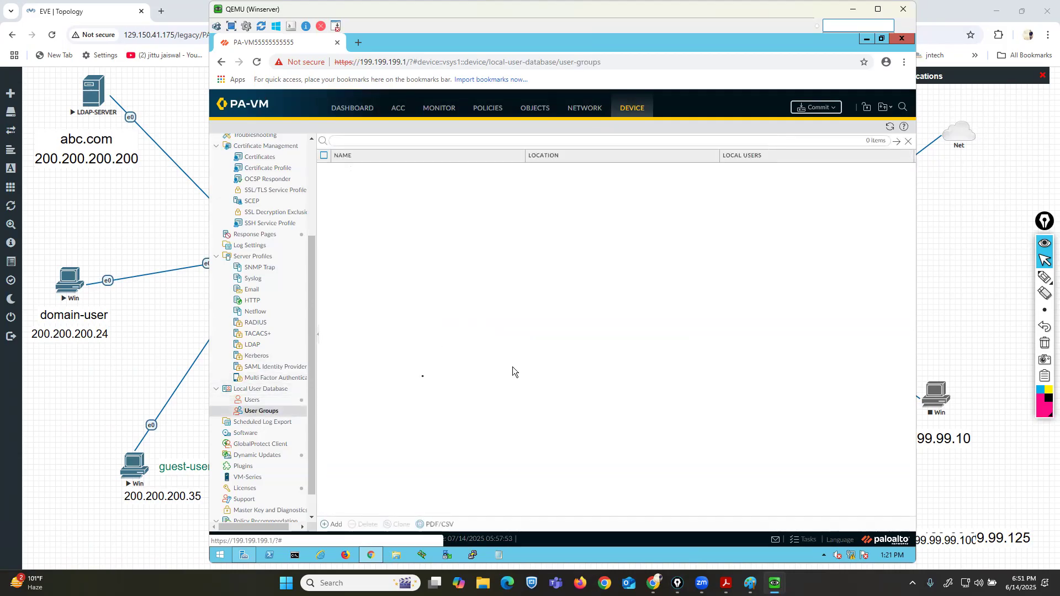
click(335, 525)
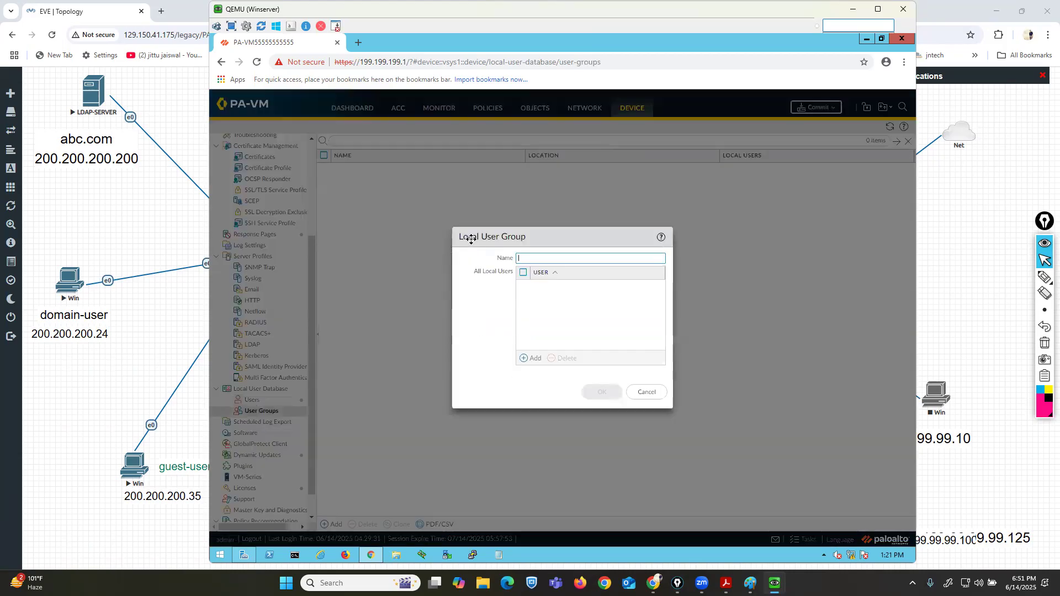
text(local)
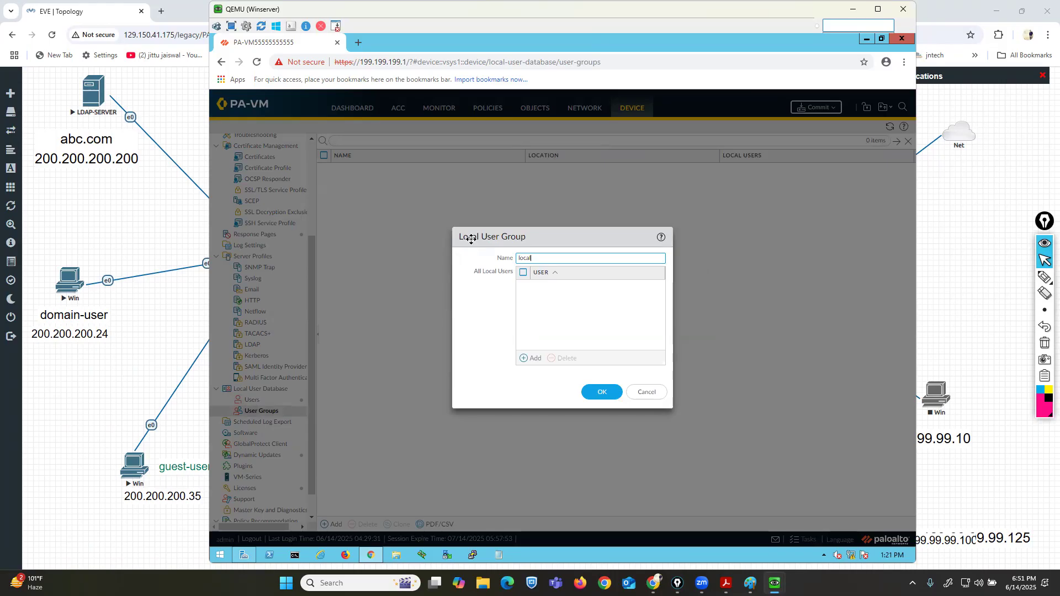
text(_users)
click(528, 359)
click(553, 300)
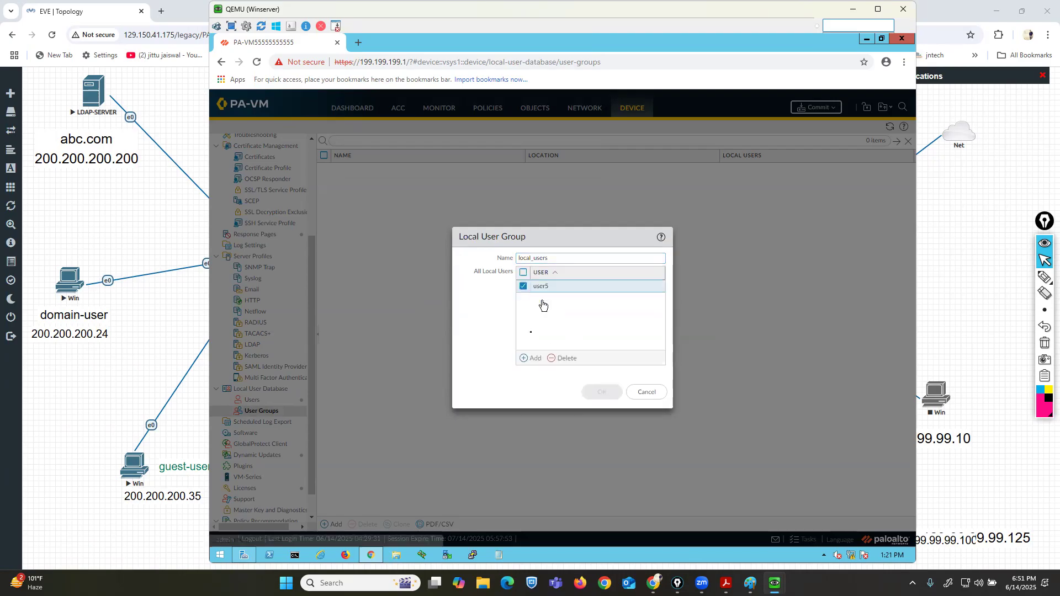
click(528, 358)
click(553, 332)
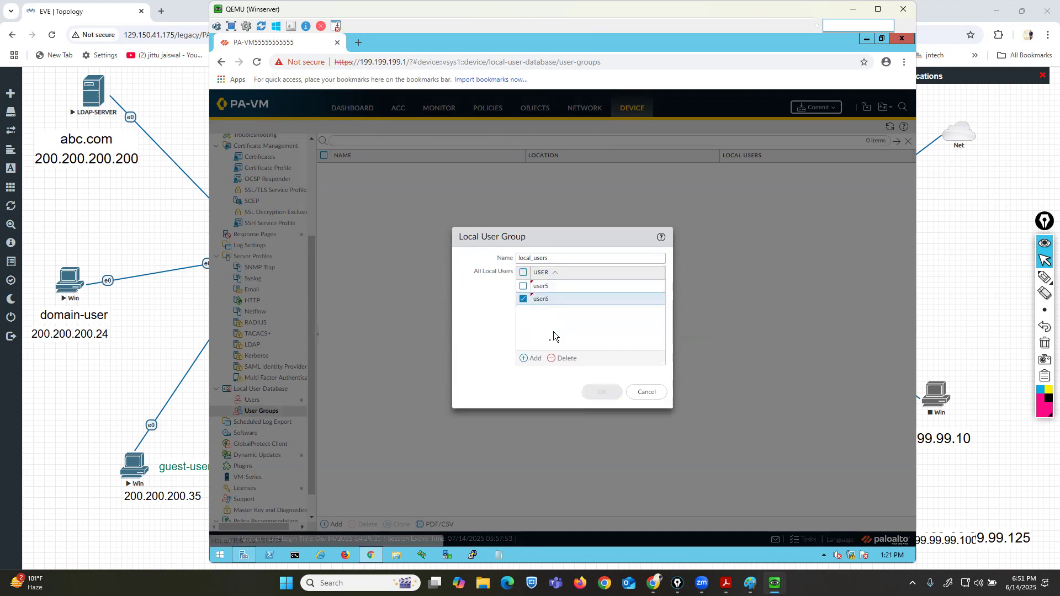
Rename the group to local_grp and save it.
click(553, 257)
key(BackSpace)
key(BackSpace)
key(BackSpace)
key(BackSpace)
key(BackSpace)
text(grp)
click(603, 392)
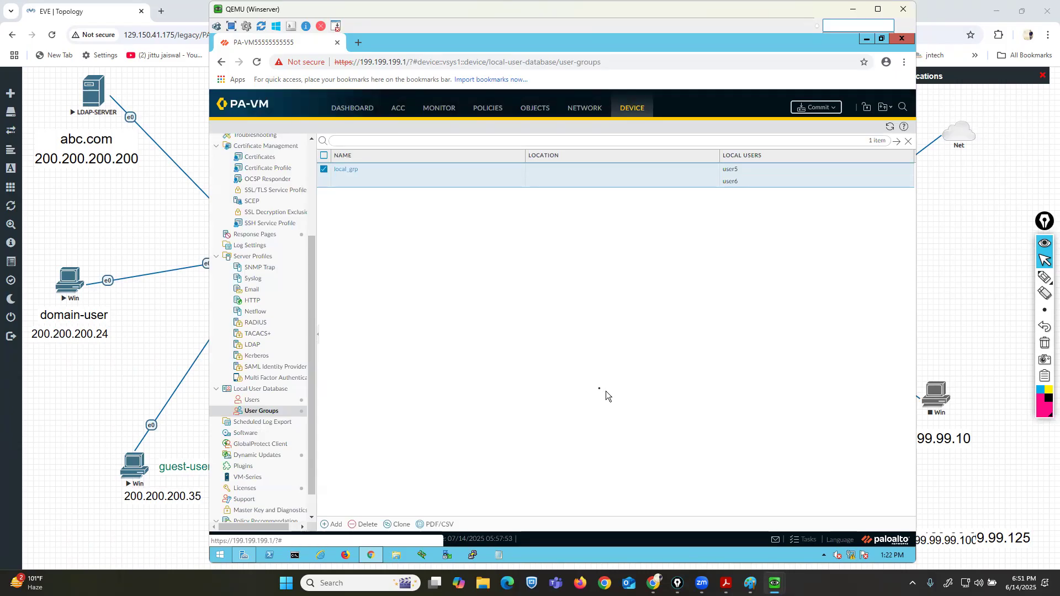
Add an authentication profile named local-auth and open its Type options.
click(312, 167)
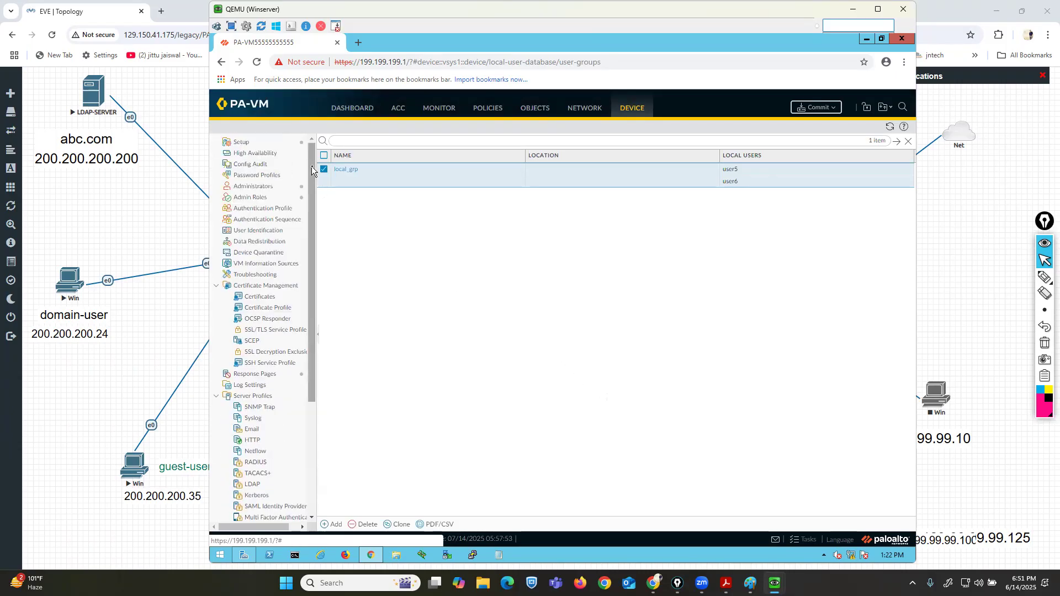
click(262, 210)
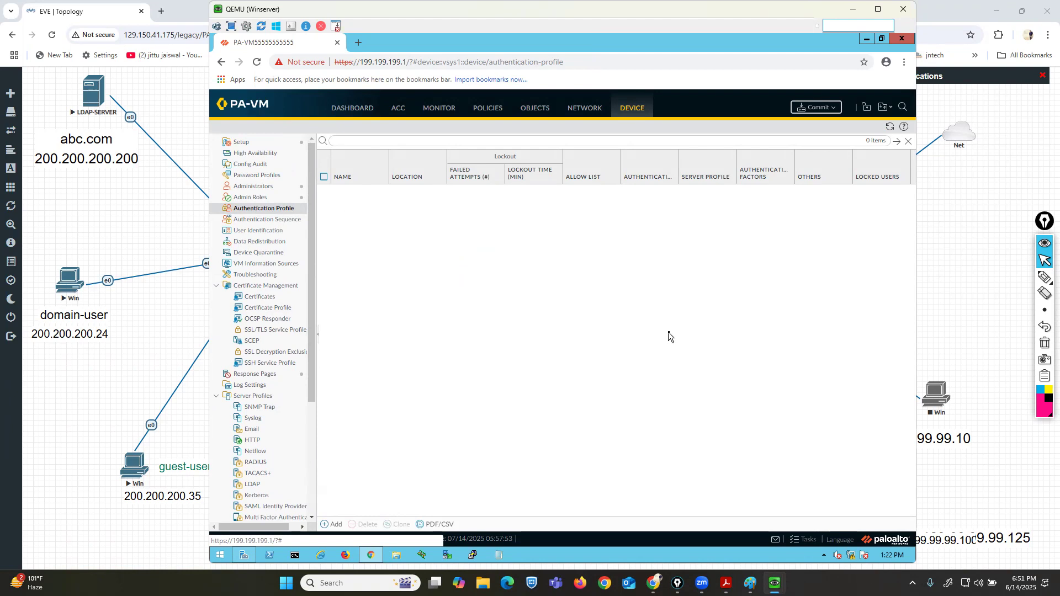
click(336, 524)
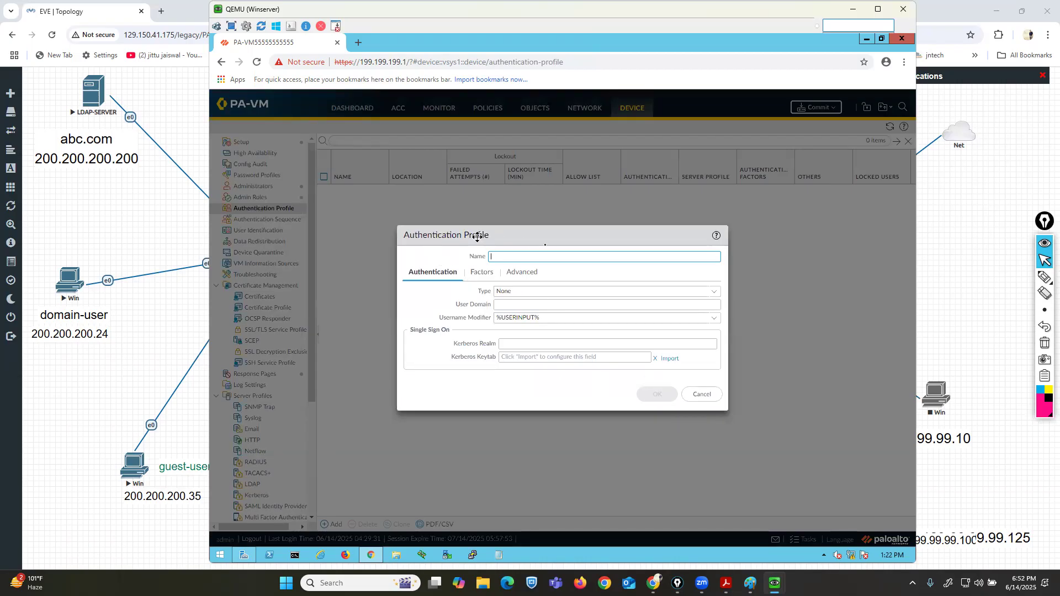
text(local-auth)
click(714, 291)
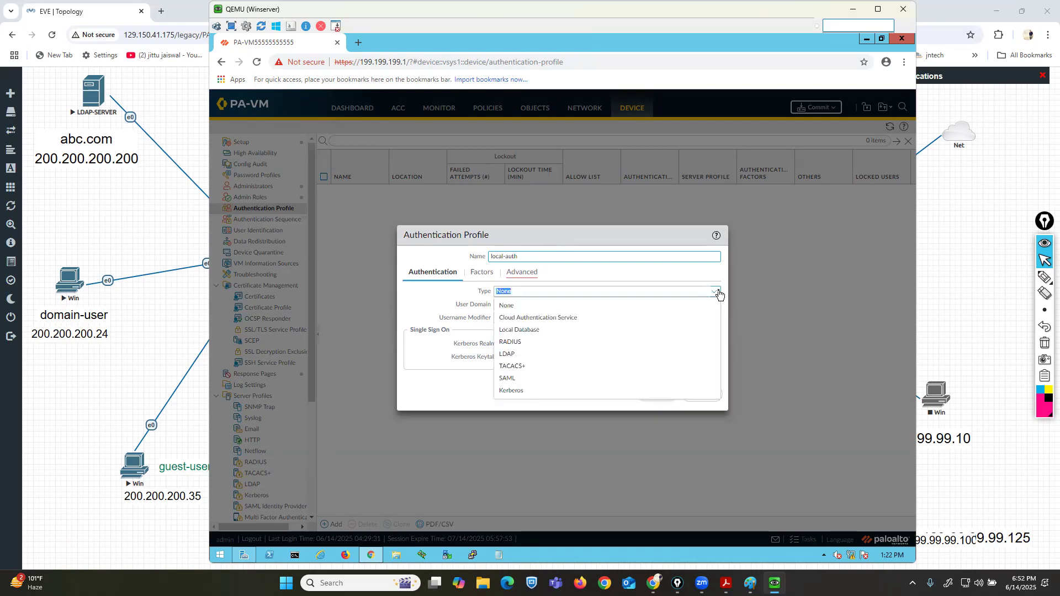
click(1044, 277)
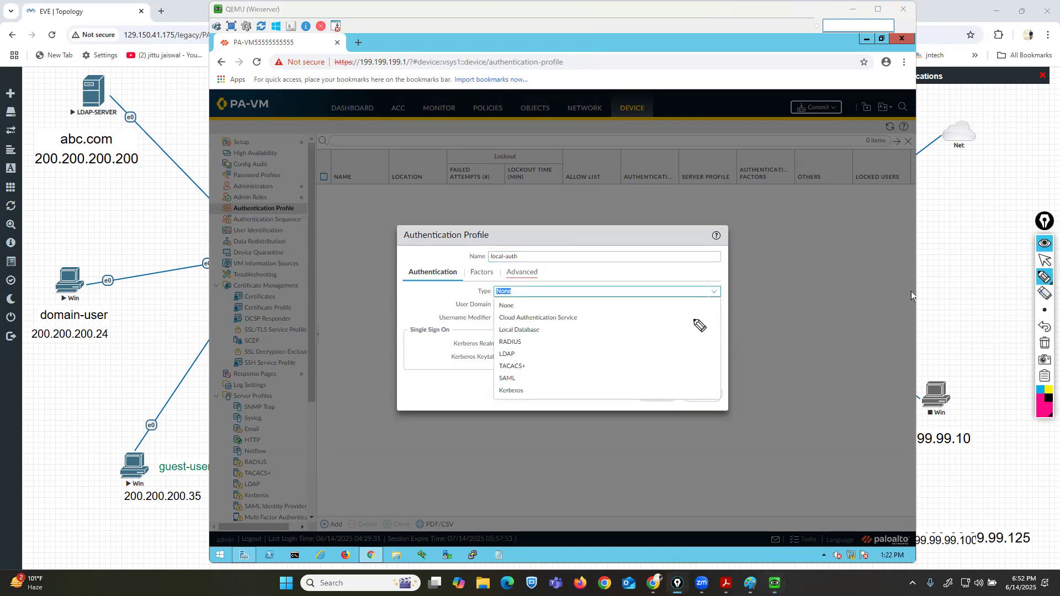
drag(544, 330, 624, 301)
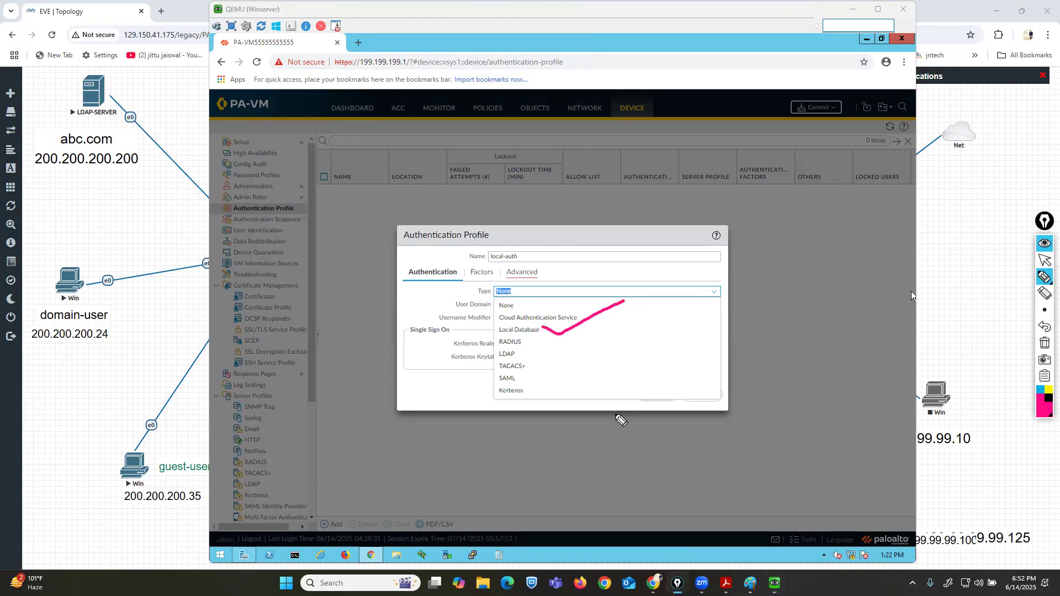
drag(530, 340, 564, 329)
drag(523, 350, 557, 358)
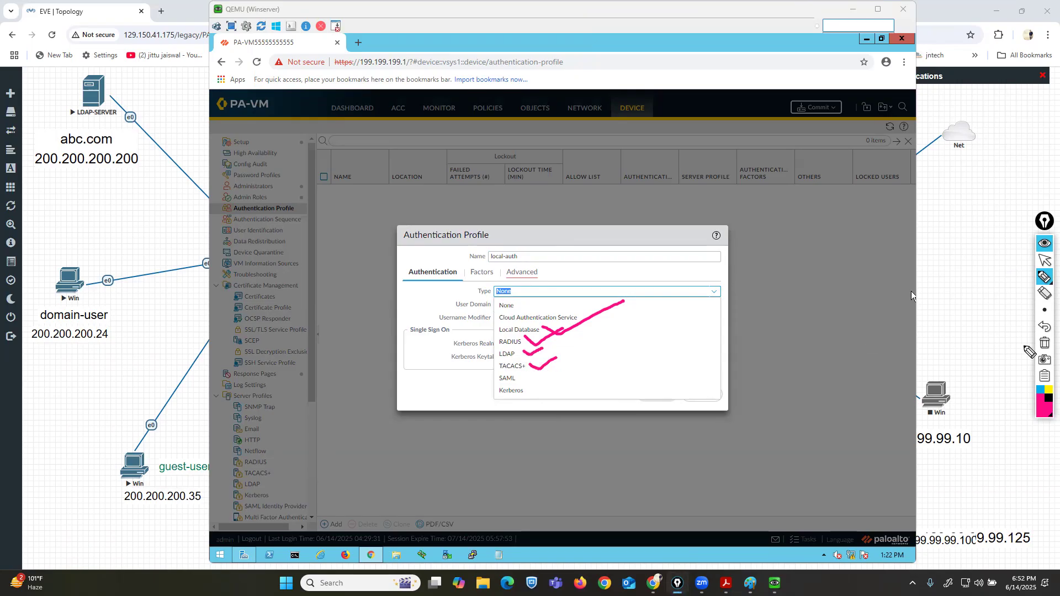
click(1044, 343)
click(1045, 261)
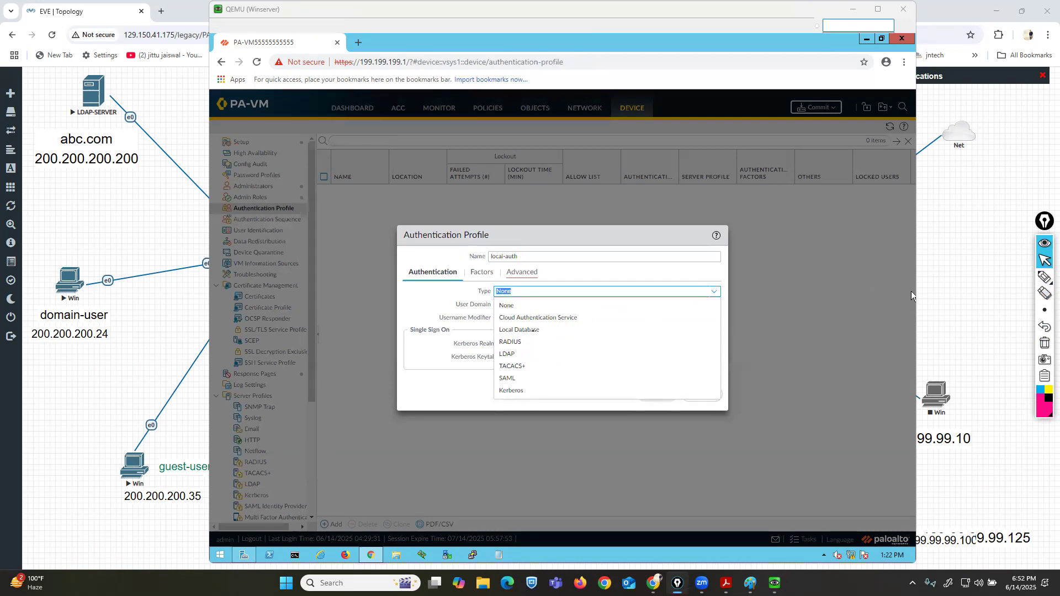
Set the local-auth profile type to Local Database, add user5 and user6 to its allow list, and save it.
click(533, 330)
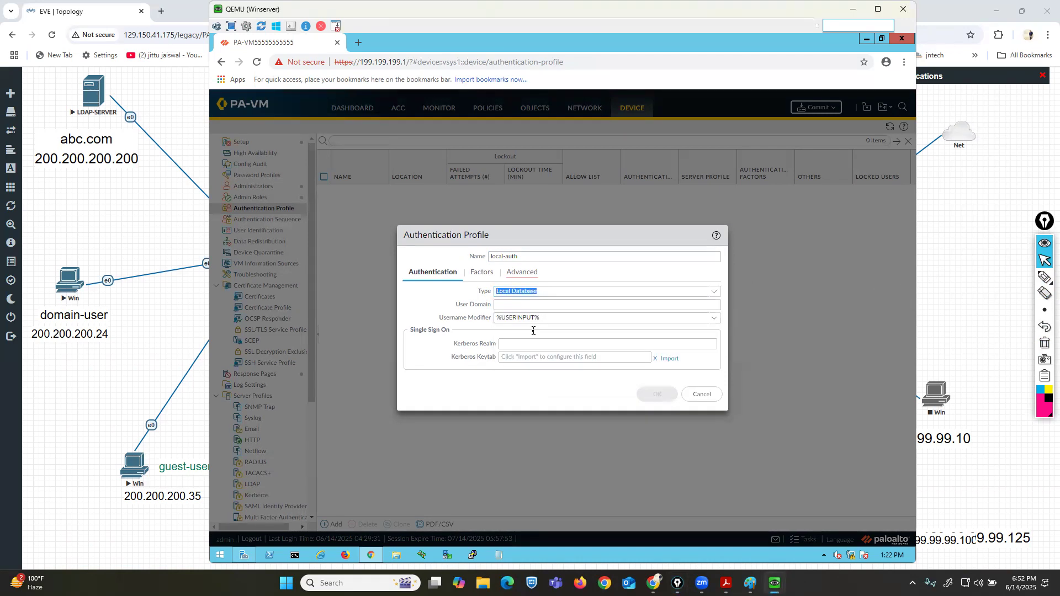
click(524, 272)
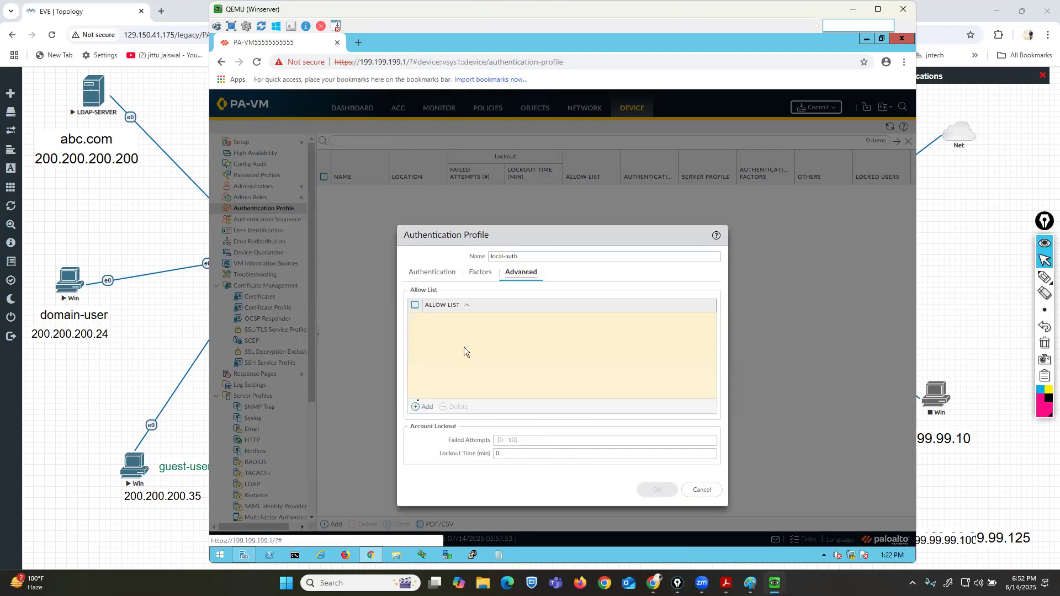
click(424, 407)
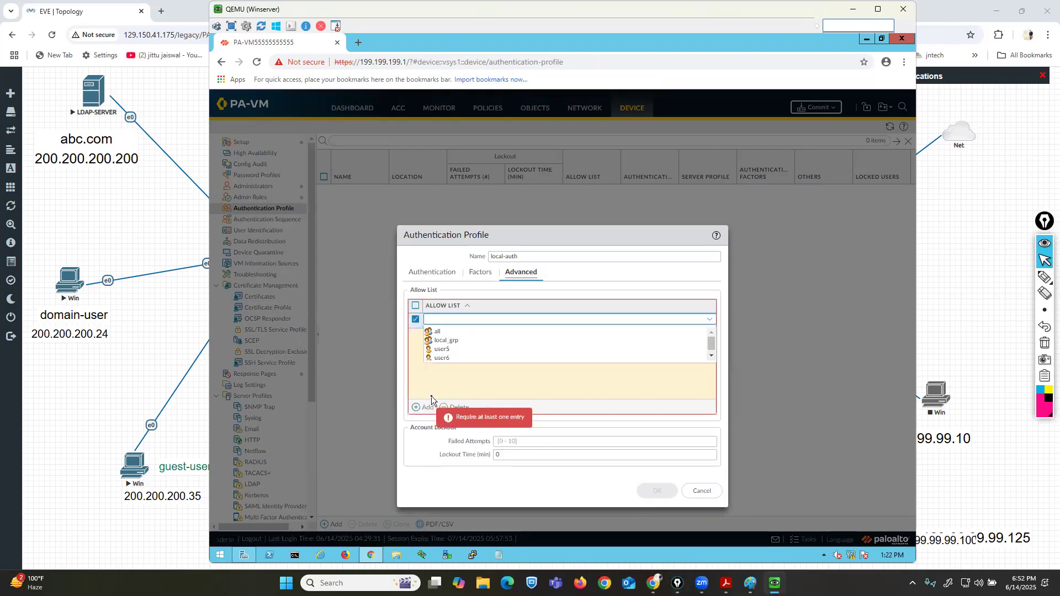
click(442, 349)
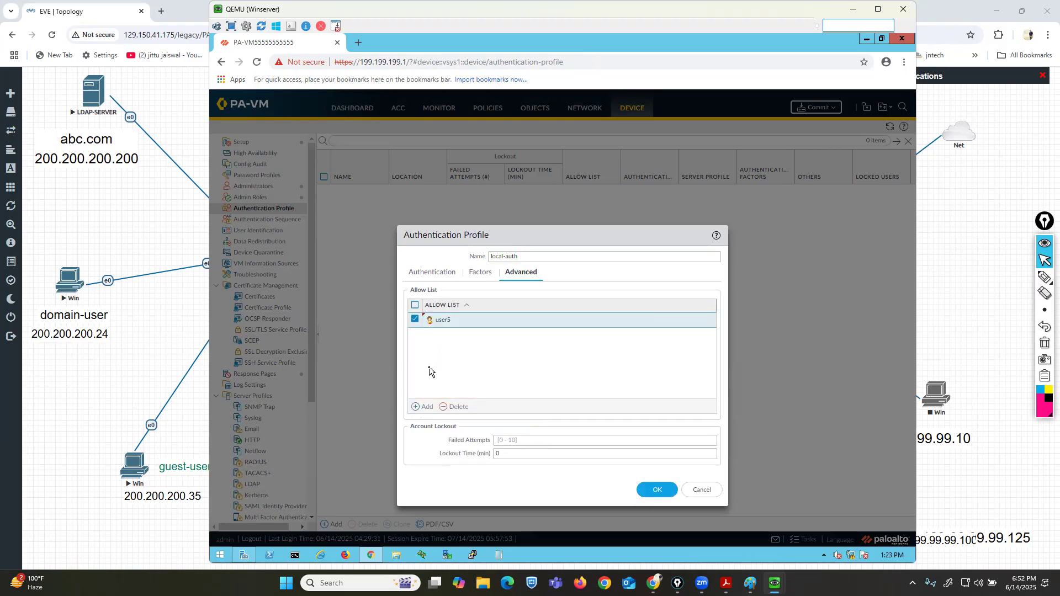
click(424, 408)
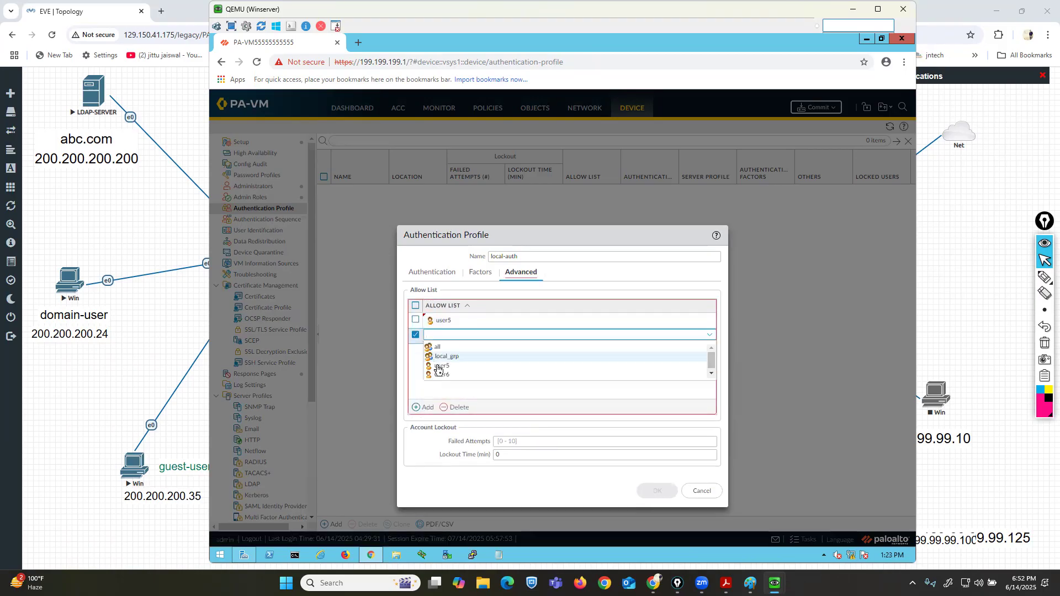
click(449, 381)
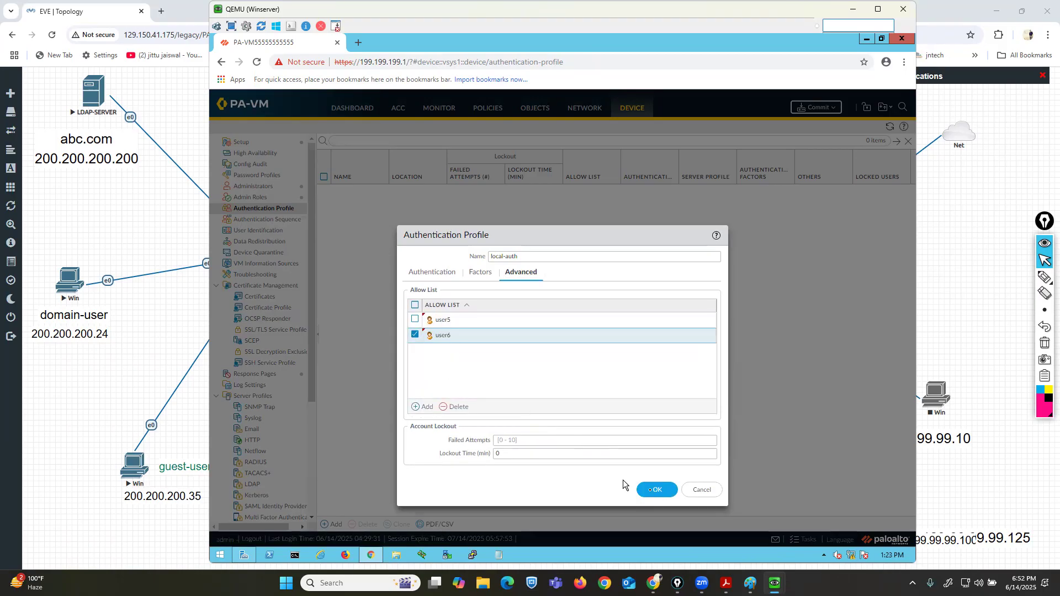
click(652, 490)
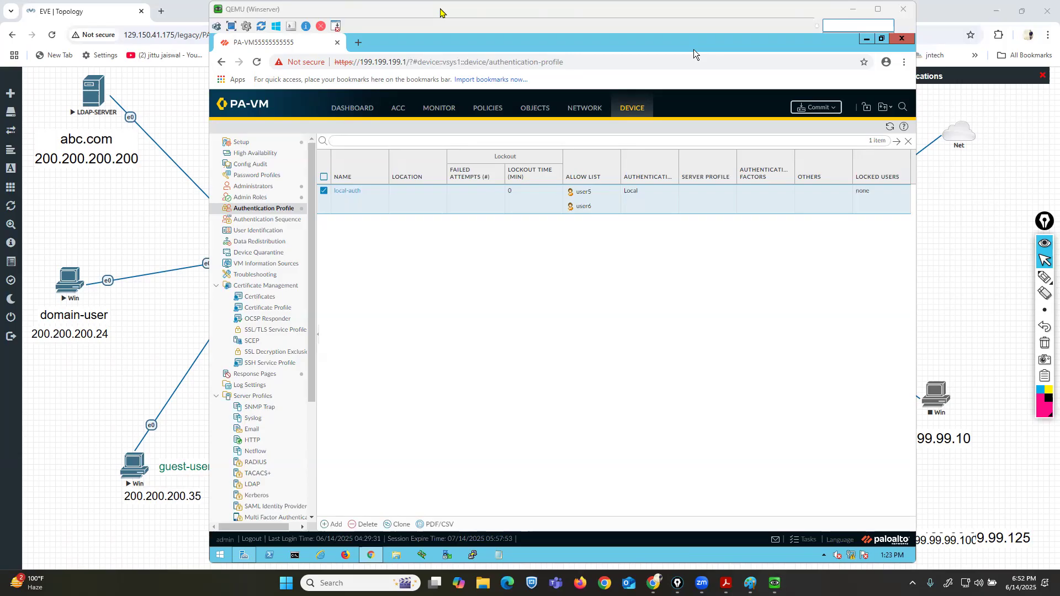
Add another authentication profile named remote-auth and set its type to LDAP.
click(580, 353)
click(333, 524)
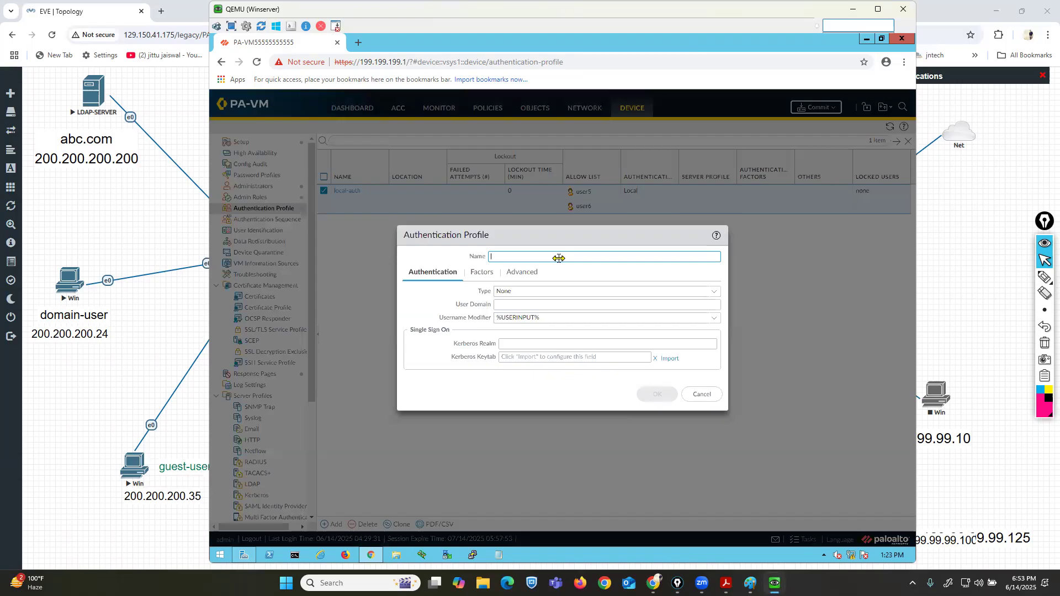
text(remote)
key(BackSpace)
key(BackSpace)
click(714, 292)
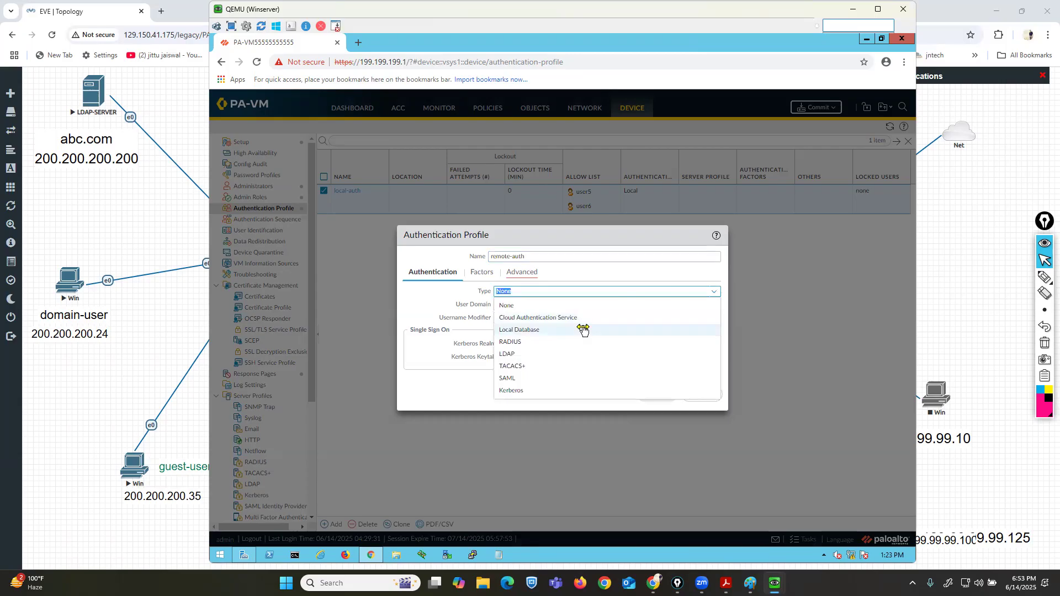
click(515, 355)
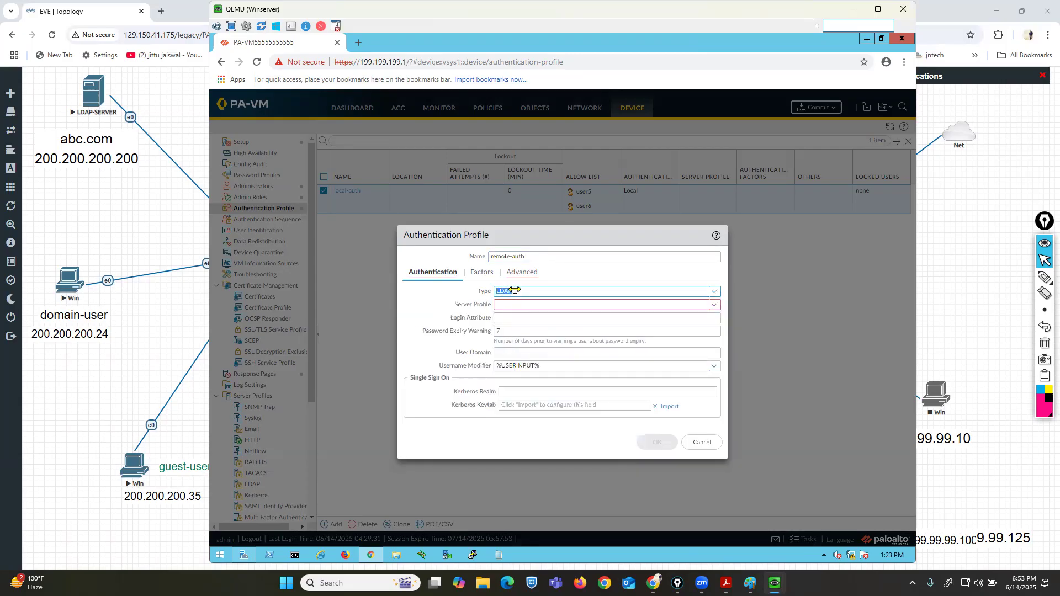
Start a new LDAP server profile from the remote-auth profile's Server Profile field.
drag(455, 304, 492, 305)
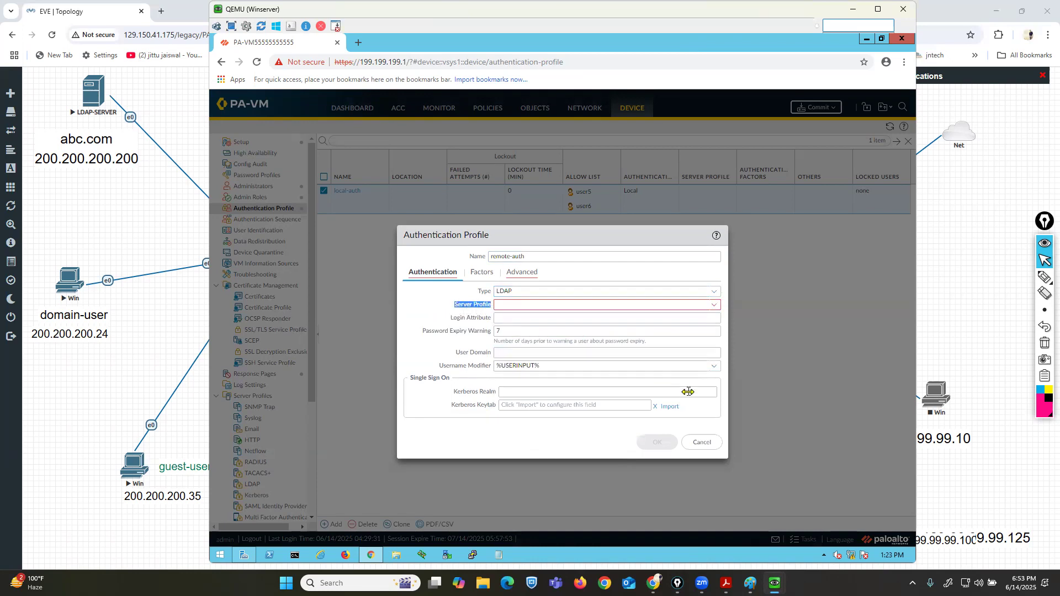
click(714, 305)
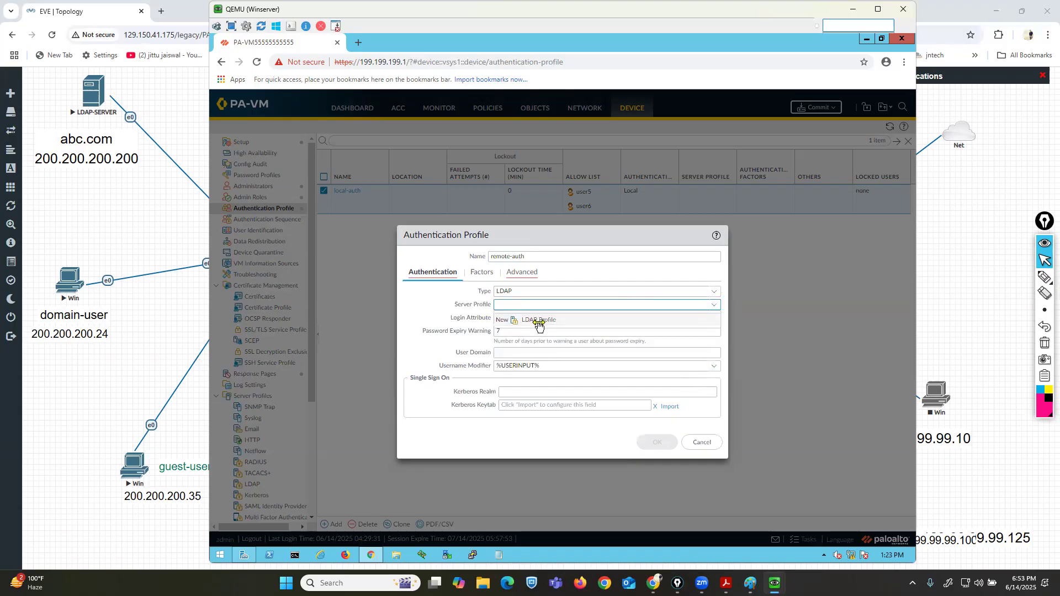
click(534, 321)
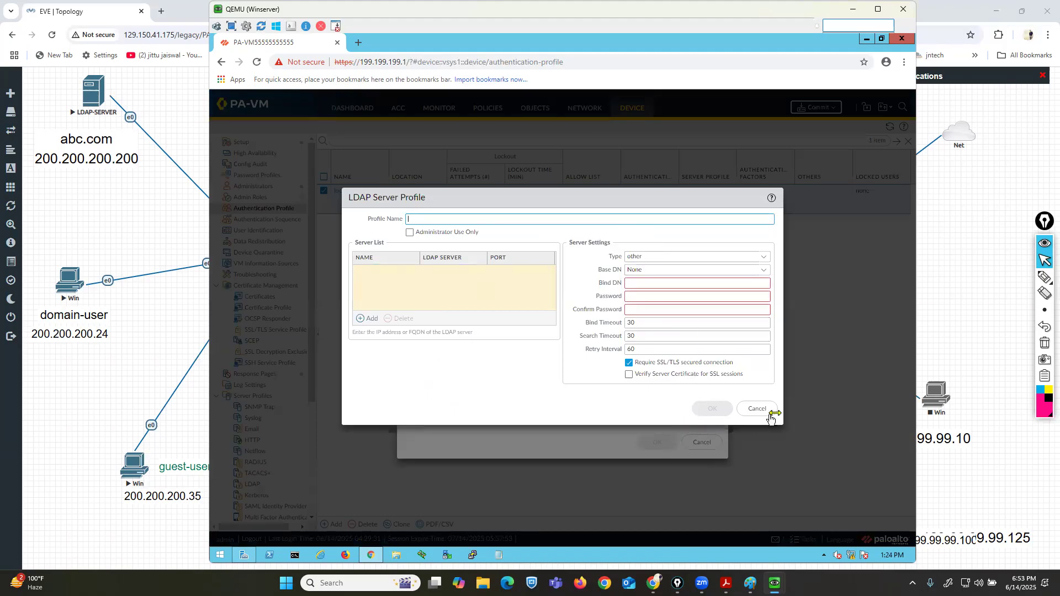
click(935, 330)
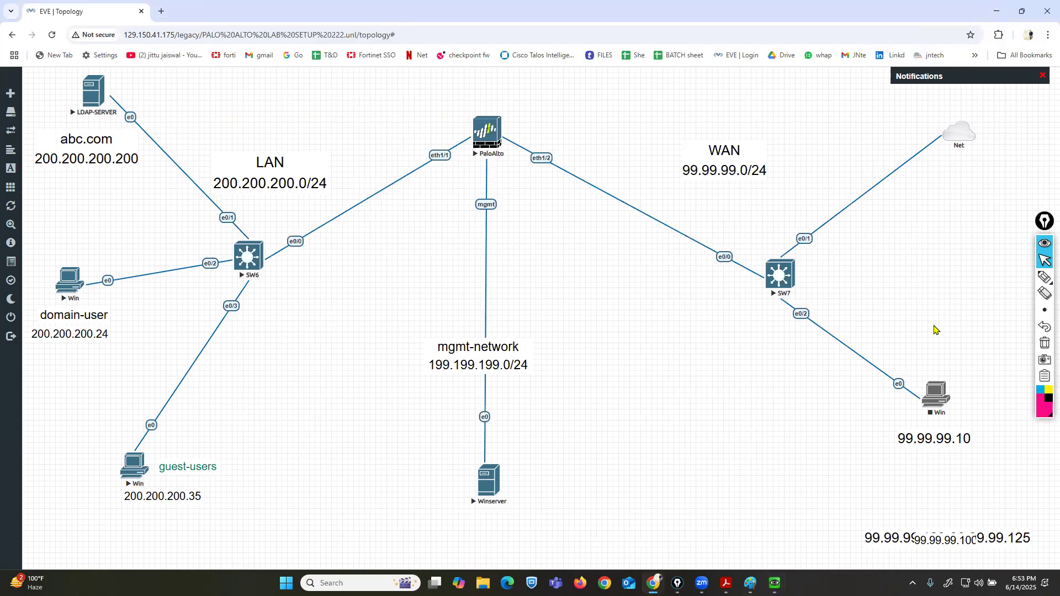
click(1044, 277)
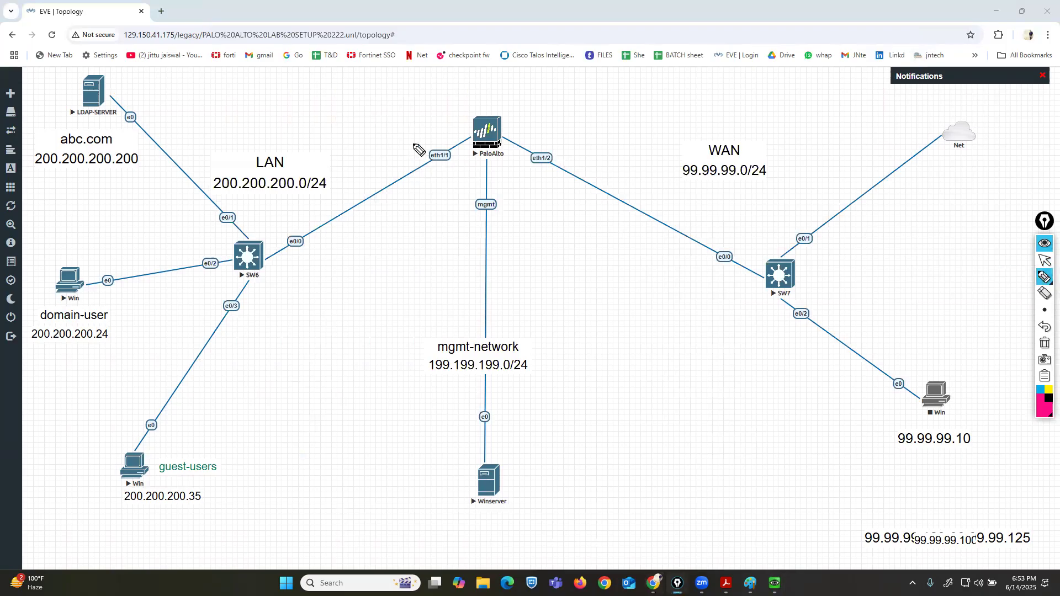
mouse_move(453, 111)
mouse_down()
mouse_move(449, 166)
mouse_move(305, 62)
mouse_move(11, 41)
mouse_up()
mouse_move(8, 88)
mouse_down()
mouse_move(49, 536)
mouse_move(381, 470)
mouse_move(458, 189)
mouse_up()
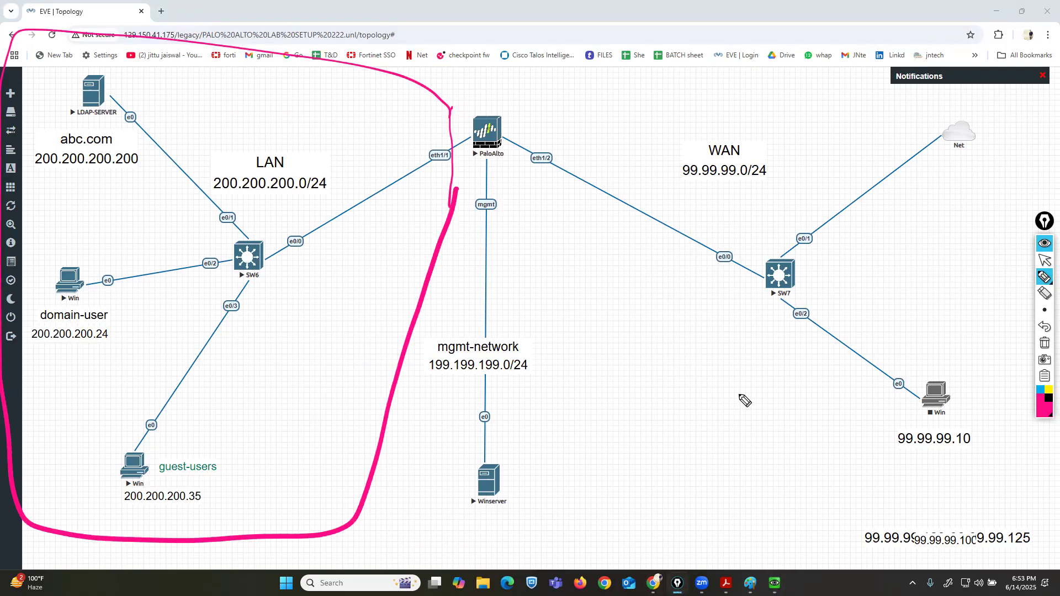
click(1045, 343)
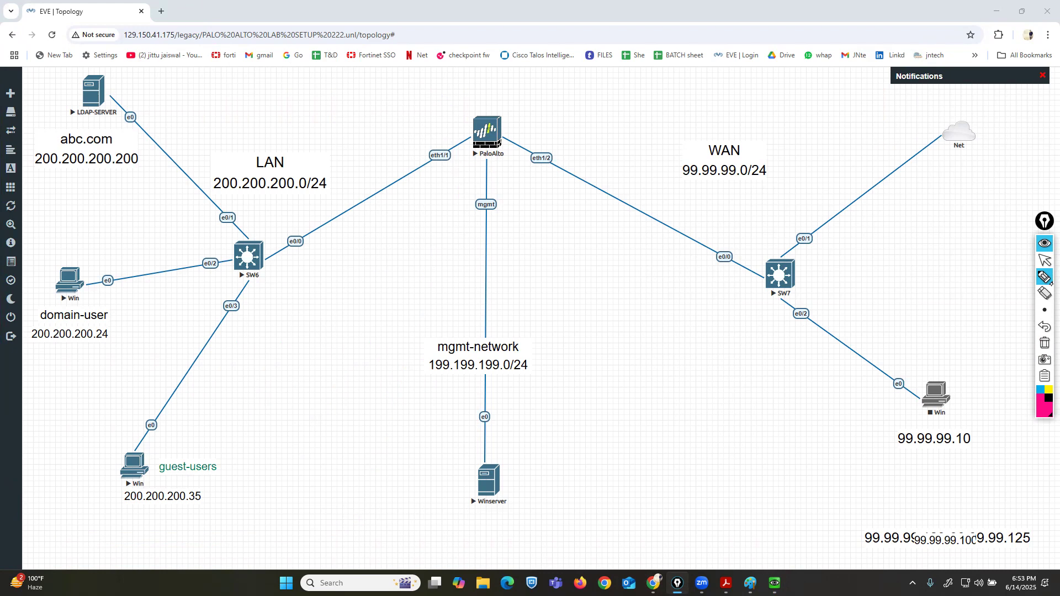
mouse_move(508, 184)
mouse_down()
mouse_move(456, 224)
mouse_move(515, 192)
mouse_up()
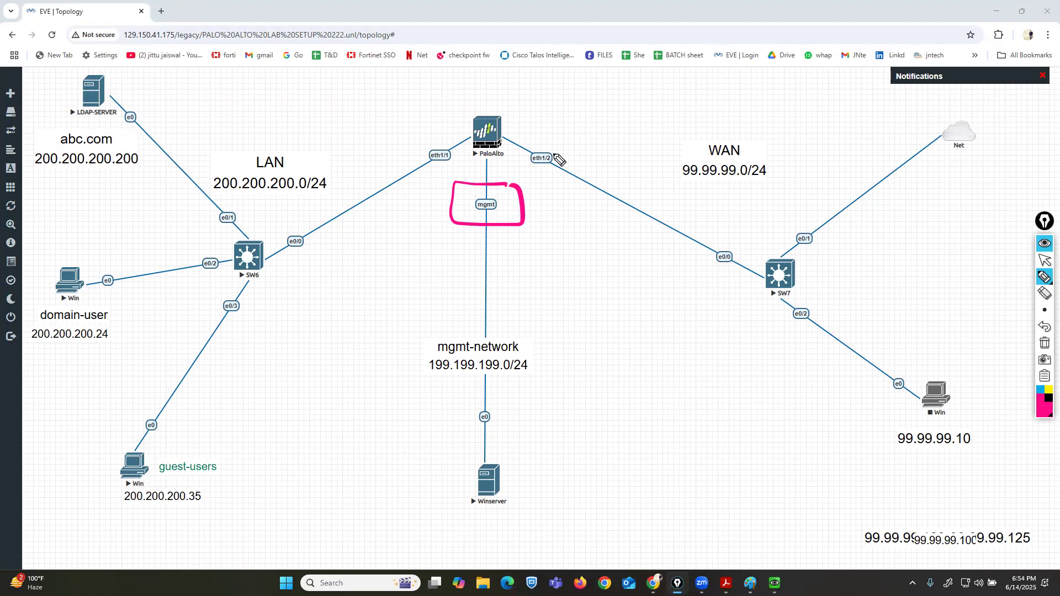
click(1044, 328)
mouse_move(532, 284)
mouse_down()
mouse_move(486, 332)
mouse_move(529, 283)
mouse_move(463, 320)
mouse_move(516, 311)
mouse_up()
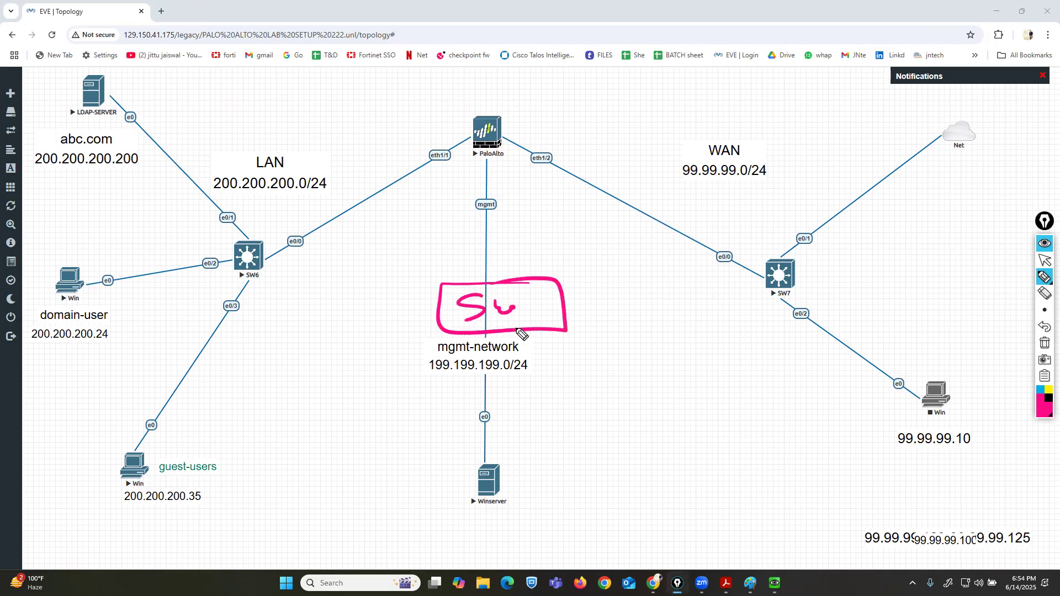
click(1045, 327)
drag(499, 300, 522, 299)
mouse_move(545, 323)
mouse_down()
mouse_move(552, 441)
mouse_move(606, 522)
mouse_move(579, 445)
mouse_move(643, 401)
mouse_move(641, 458)
mouse_up()
mouse_move(652, 445)
mouse_down()
mouse_move(626, 467)
mouse_move(675, 470)
mouse_up()
mouse_move(549, 308)
mouse_down()
mouse_move(720, 411)
mouse_move(734, 473)
mouse_up()
mouse_move(756, 457)
mouse_down()
mouse_move(699, 454)
mouse_move(756, 465)
mouse_up()
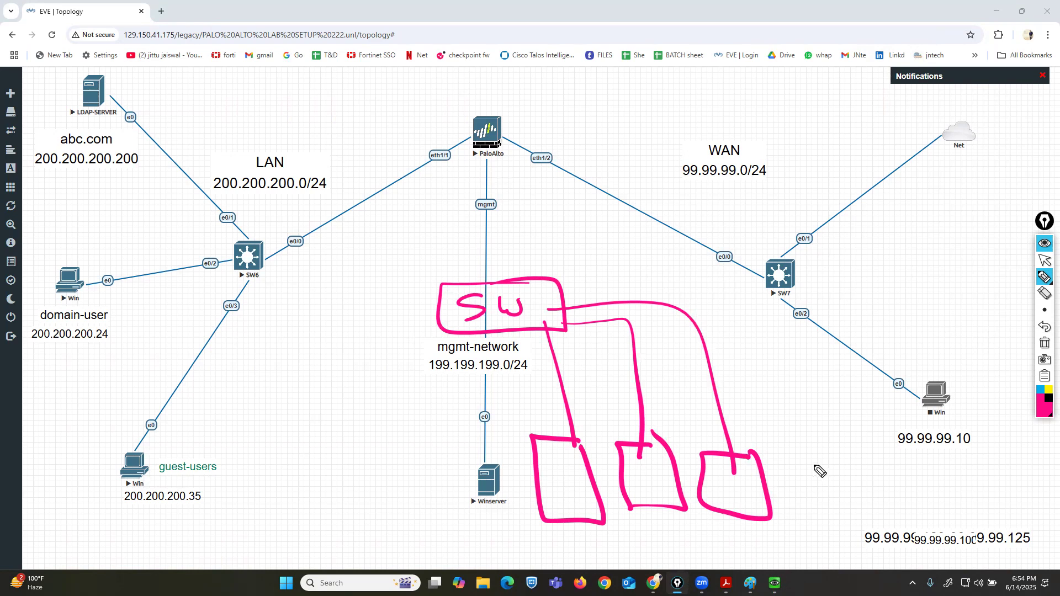
mouse_move(451, 132)
mouse_down()
mouse_move(452, 142)
mouse_move(296, 87)
mouse_move(71, 92)
mouse_move(126, 532)
mouse_move(383, 314)
mouse_move(447, 170)
mouse_up()
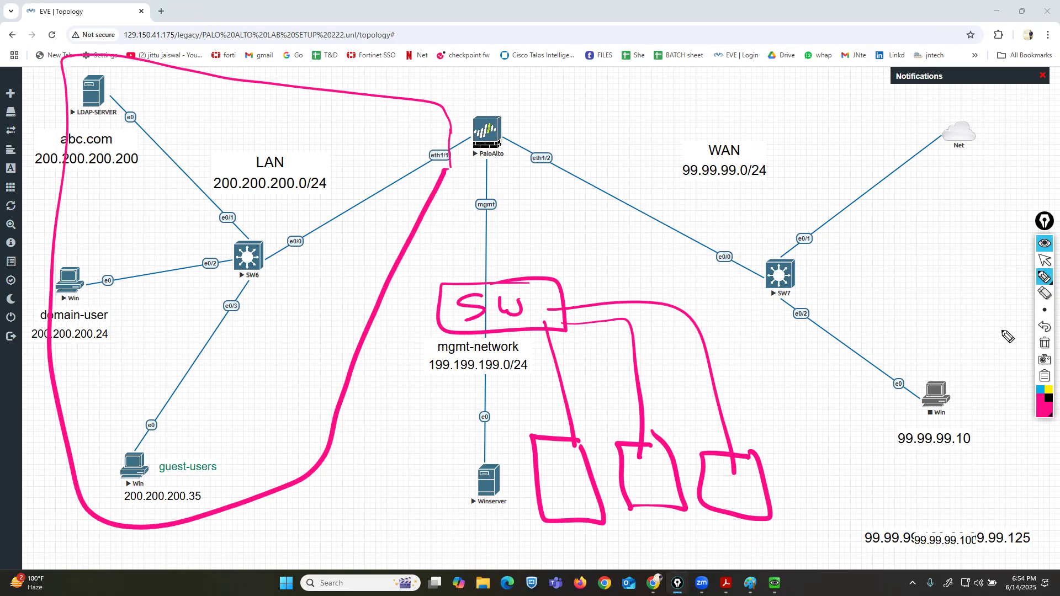
click(1046, 346)
click(1045, 260)
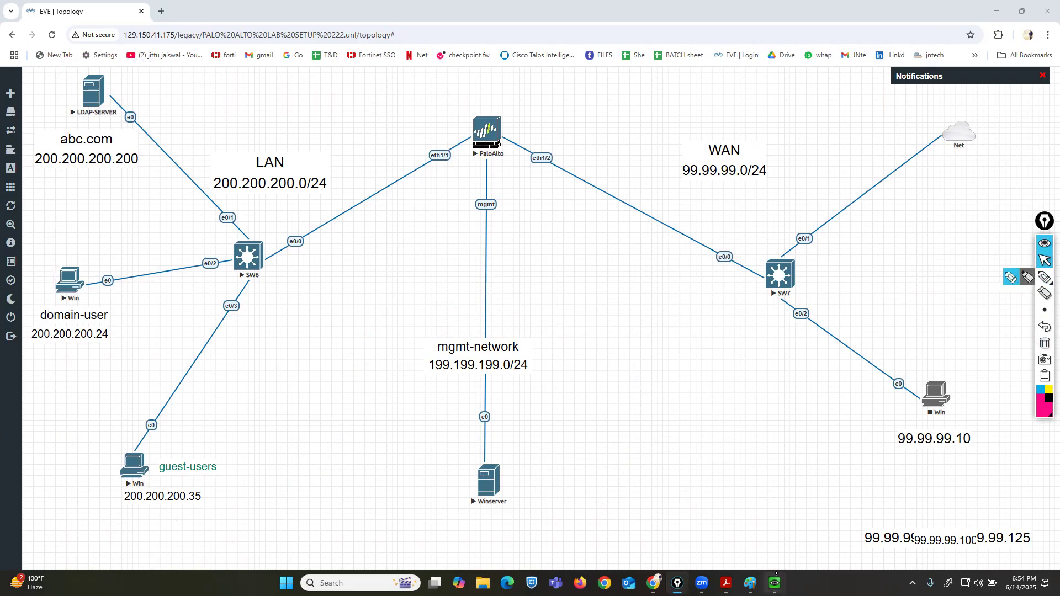
mouse_move(776, 580)
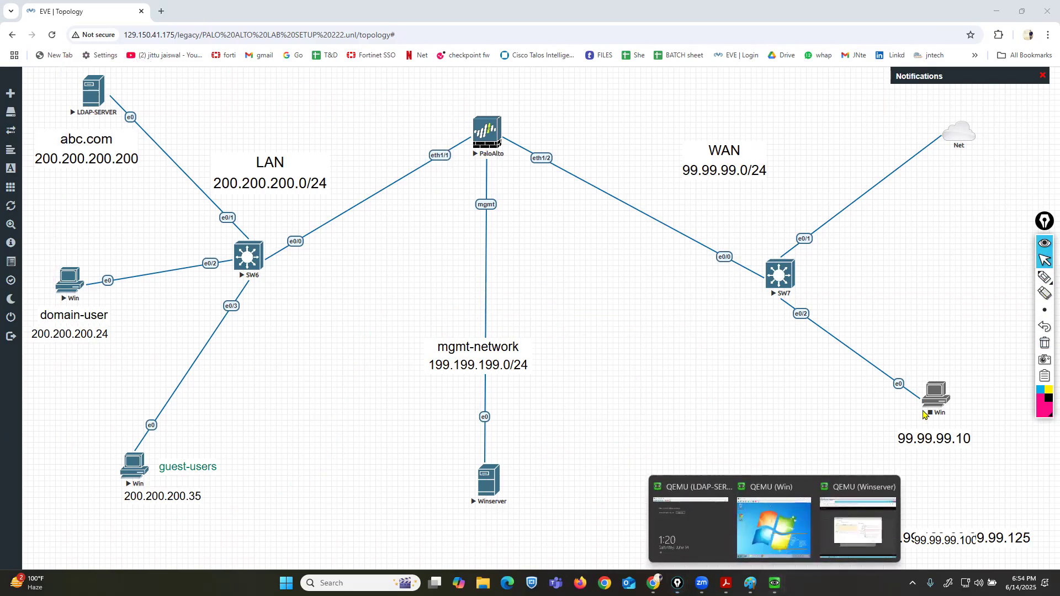
click(851, 497)
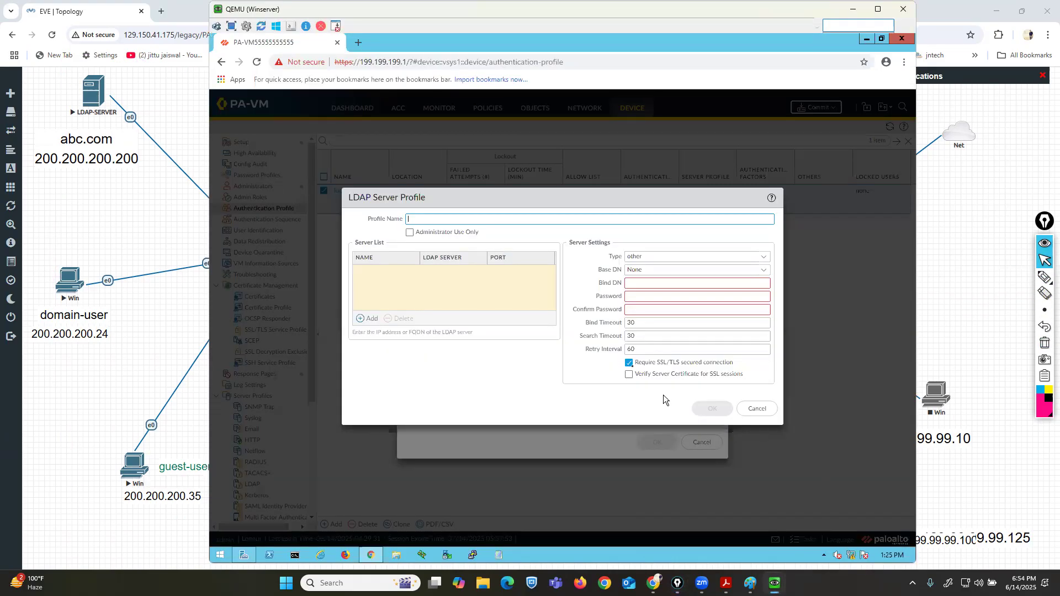
Cancel the new LDAP server profile and the remote-auth authentication profile.
click(757, 409)
click(702, 442)
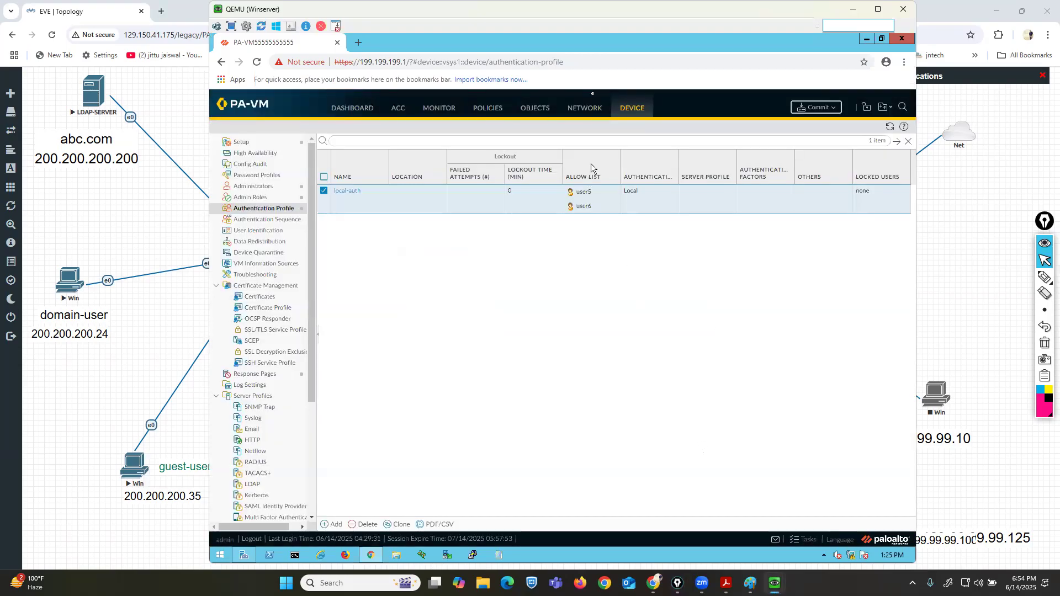
Open the device Setup's Services settings.
click(243, 145)
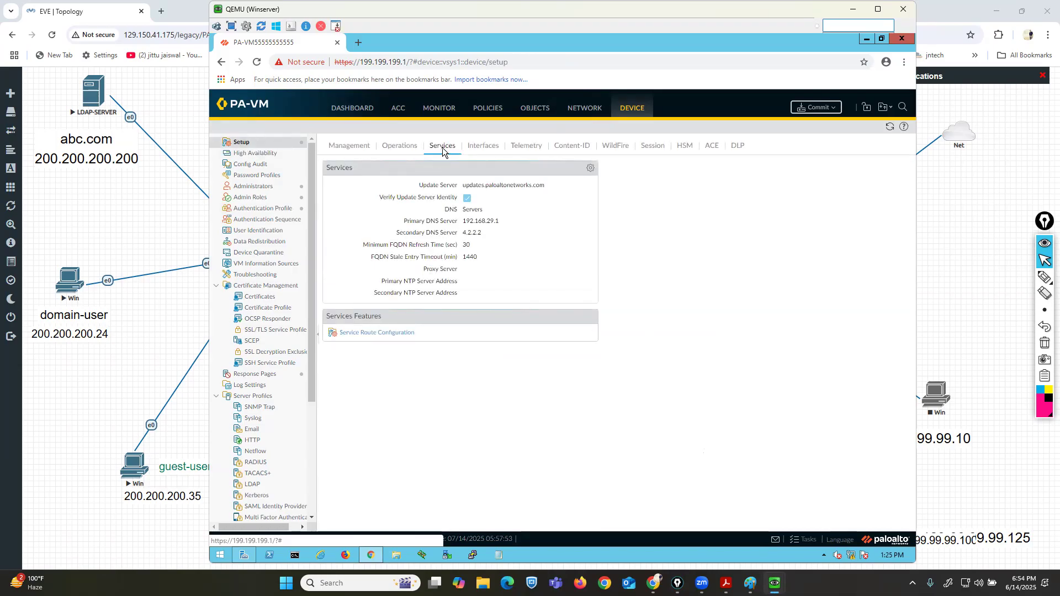
click(1044, 277)
mouse_move(410, 304)
mouse_down()
mouse_move(325, 303)
mouse_move(311, 337)
mouse_move(385, 355)
mouse_move(625, 332)
mouse_move(398, 297)
mouse_up()
drag(362, 425, 371, 354)
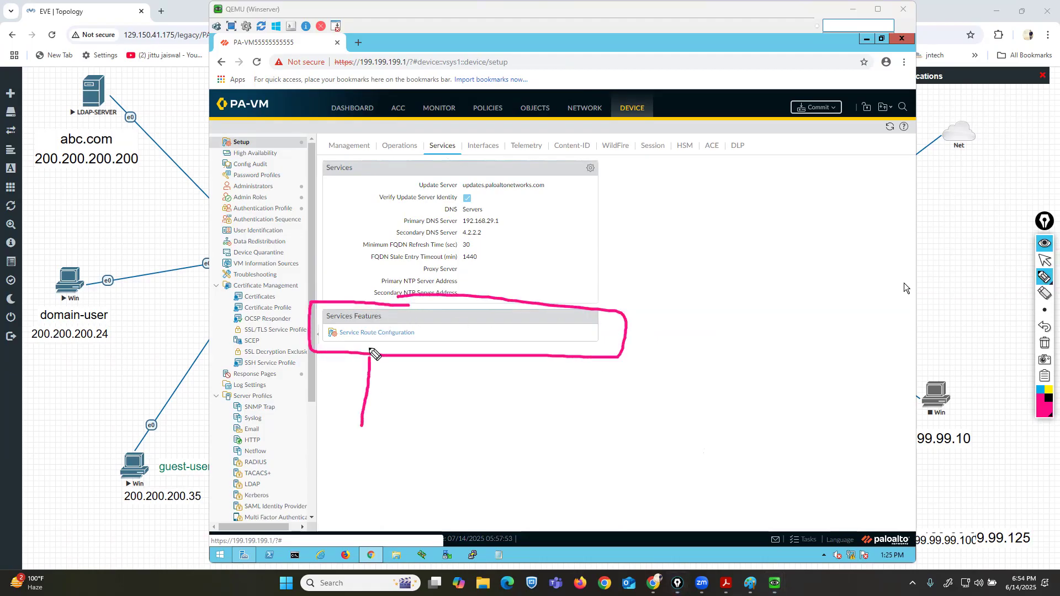
click(1045, 343)
click(1045, 259)
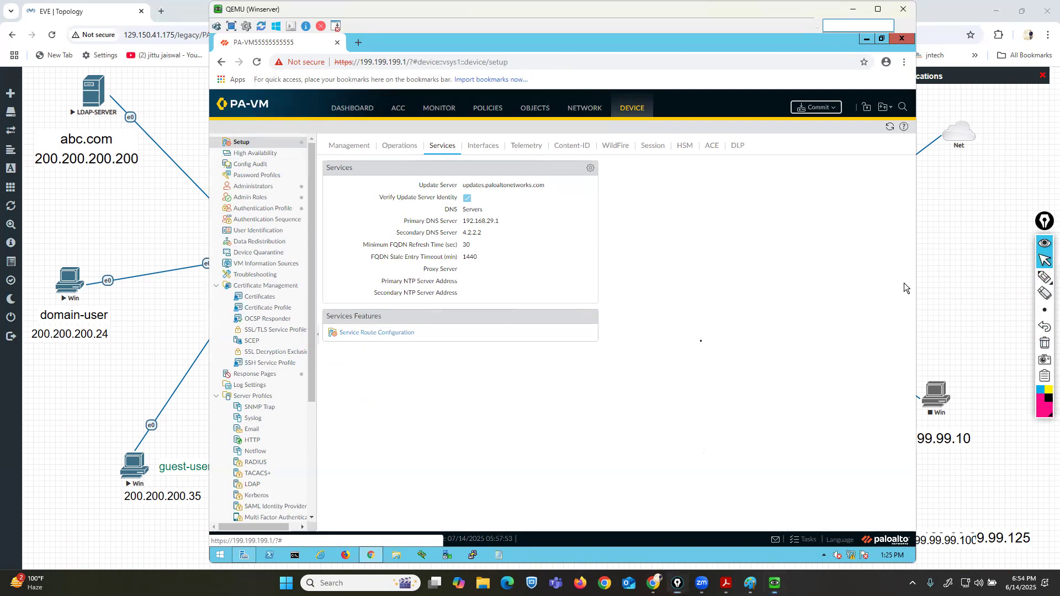
Open the Service Route Configuration dialog to review its interface option.
click(379, 334)
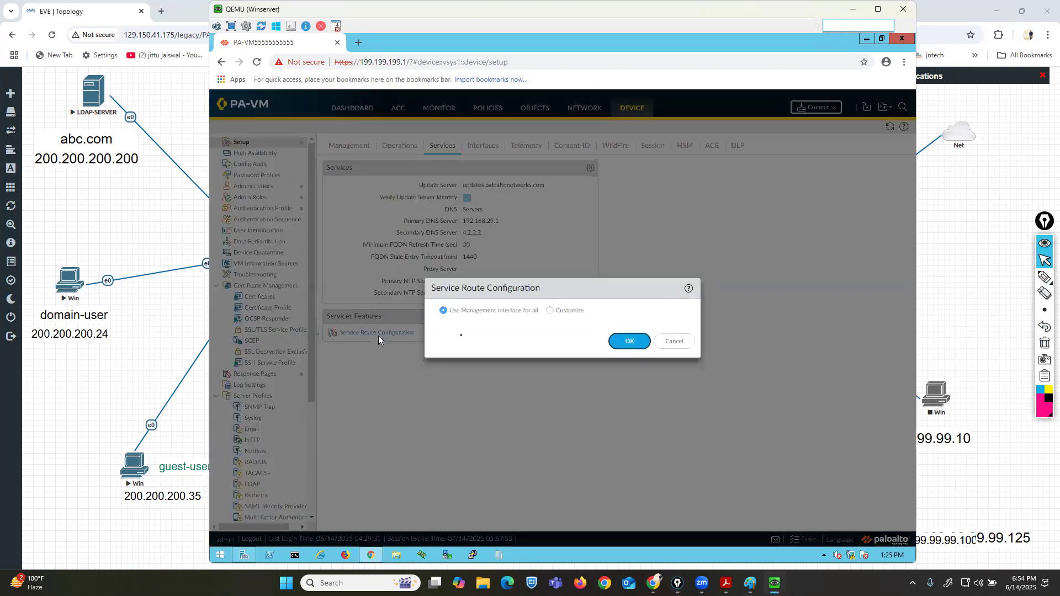
click(1045, 277)
mouse_move(430, 320)
mouse_down()
mouse_move(544, 312)
mouse_move(444, 301)
mouse_move(430, 303)
mouse_move(433, 324)
mouse_up()
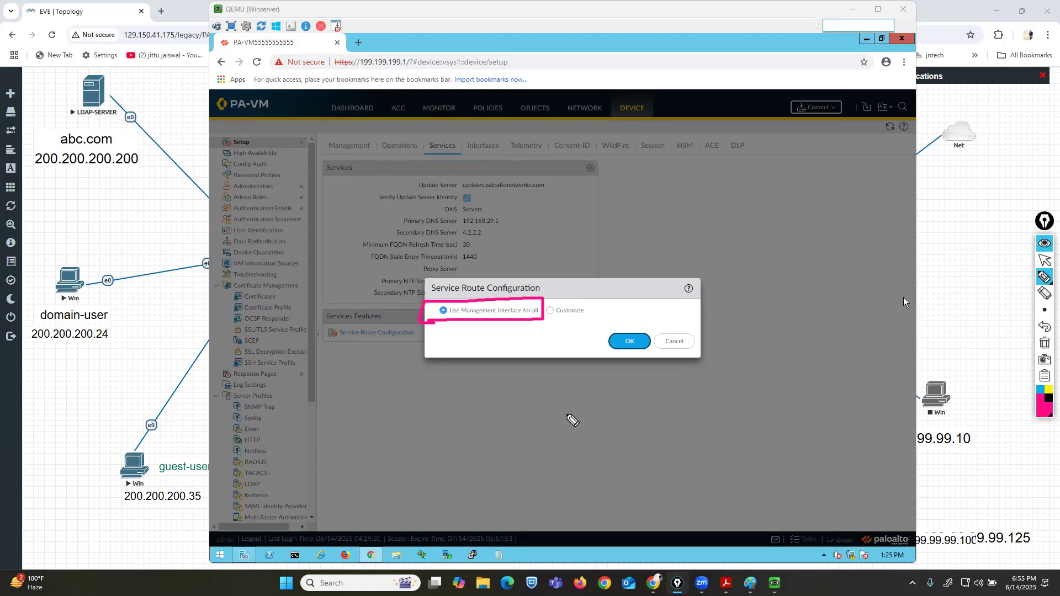
click(1045, 343)
click(1045, 261)
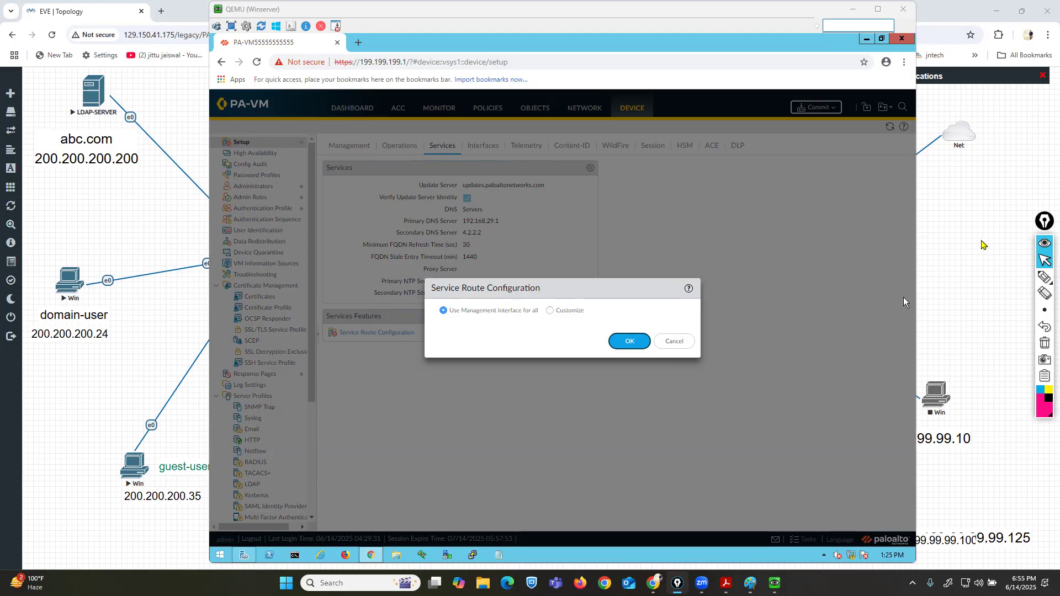
Switch the service routes from using the management interface for all to customized routes.
click(953, 243)
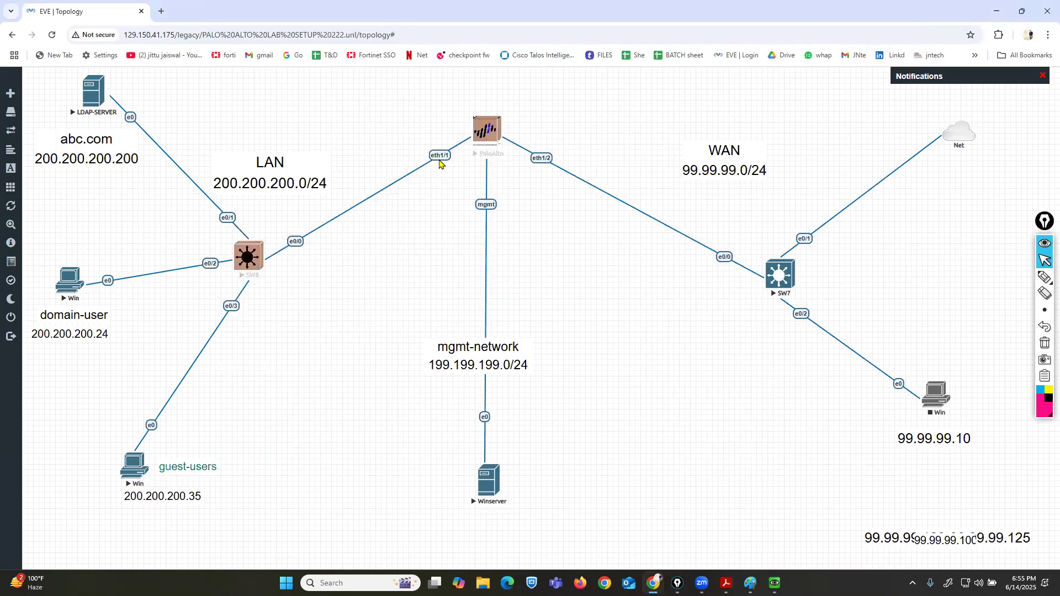
mouse_move(774, 583)
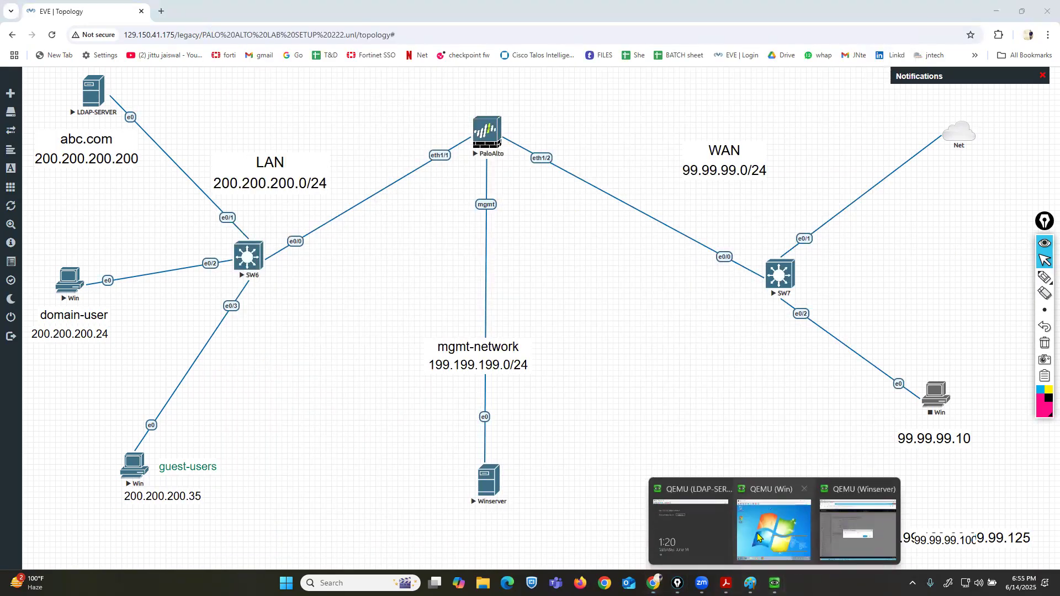
click(856, 510)
click(550, 311)
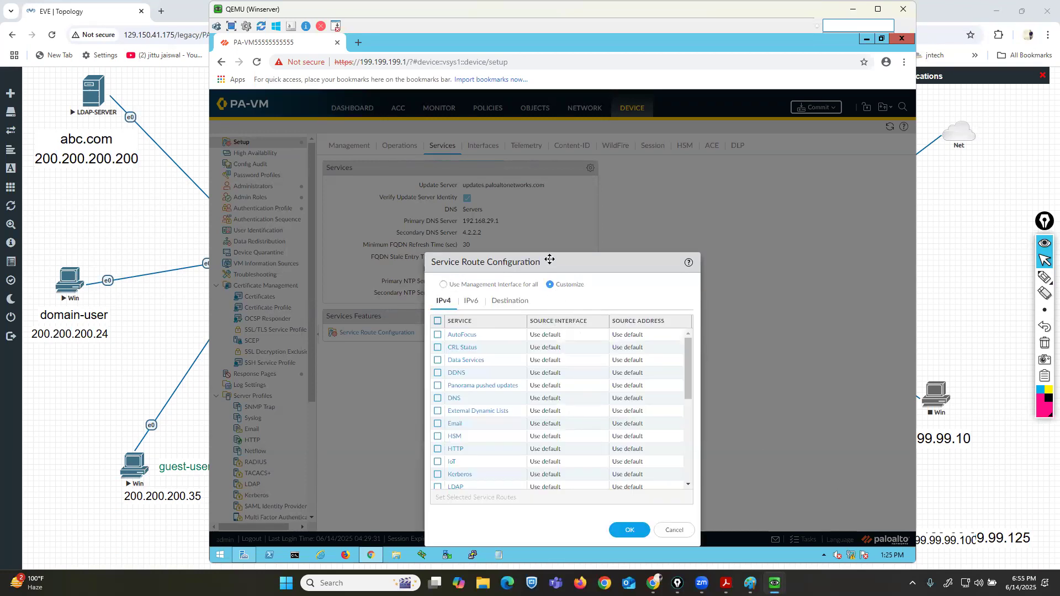
drag(551, 262, 554, 153)
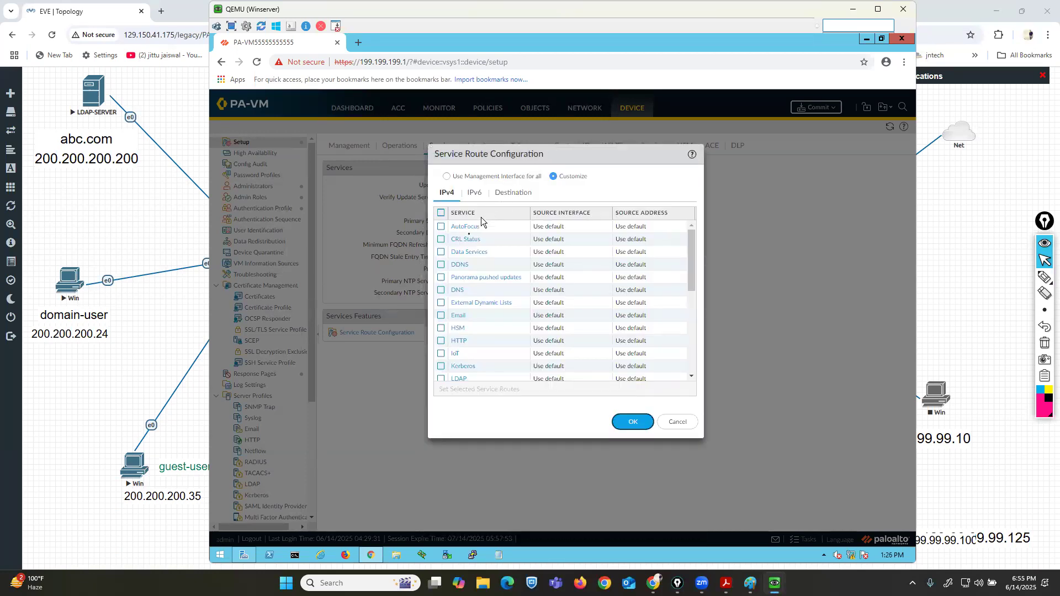
Set the DNS service route's source interface to ethernet1/1 with source address LAN200.200.200.1.
scroll(489, 348, down, 4)
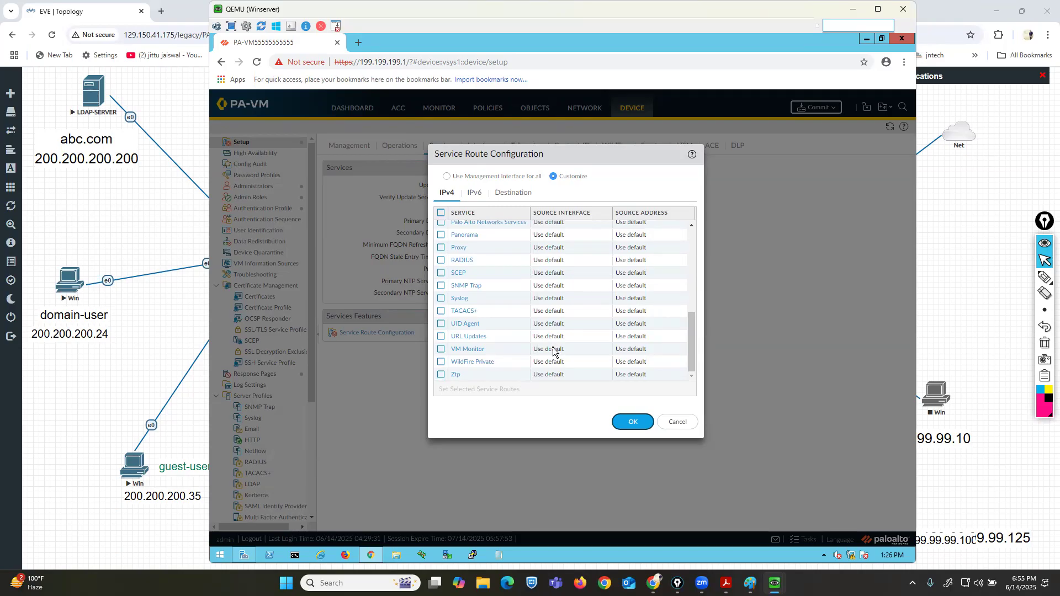
scroll(553, 348, up, 2)
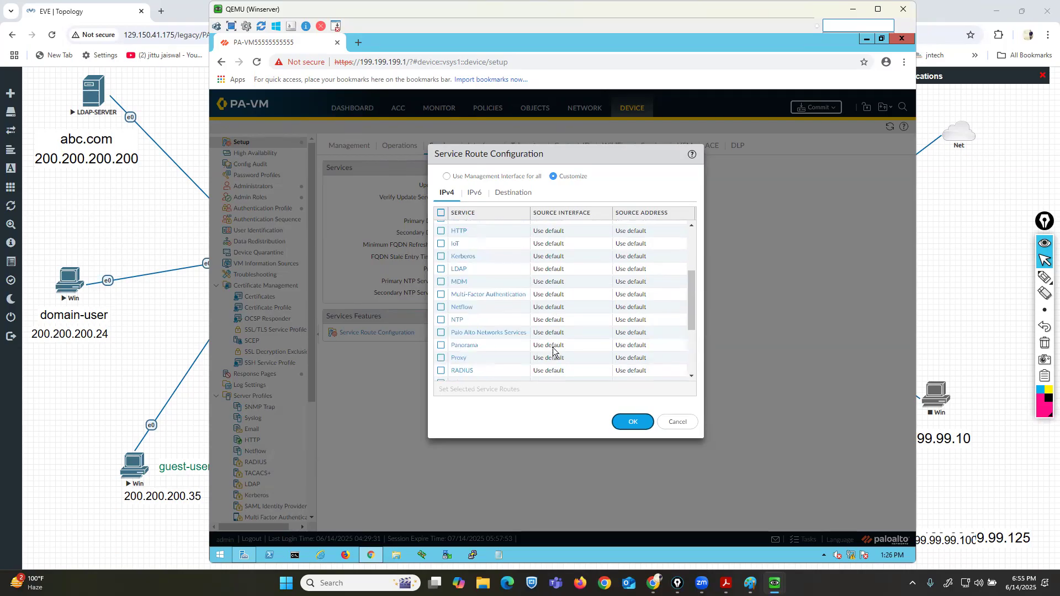
scroll(553, 348, up, 2)
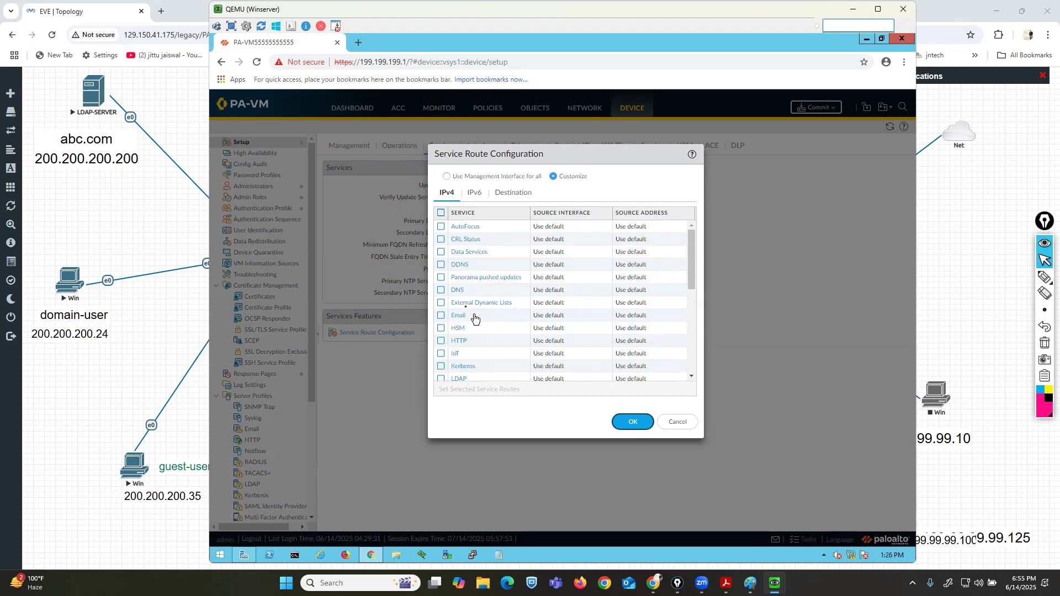
click(458, 291)
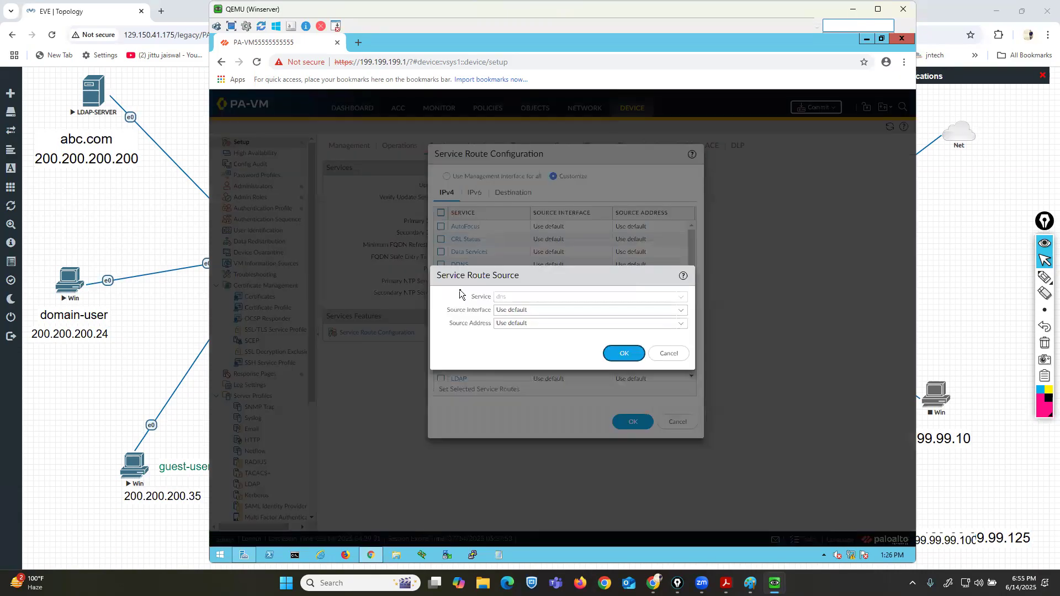
click(683, 313)
click(522, 351)
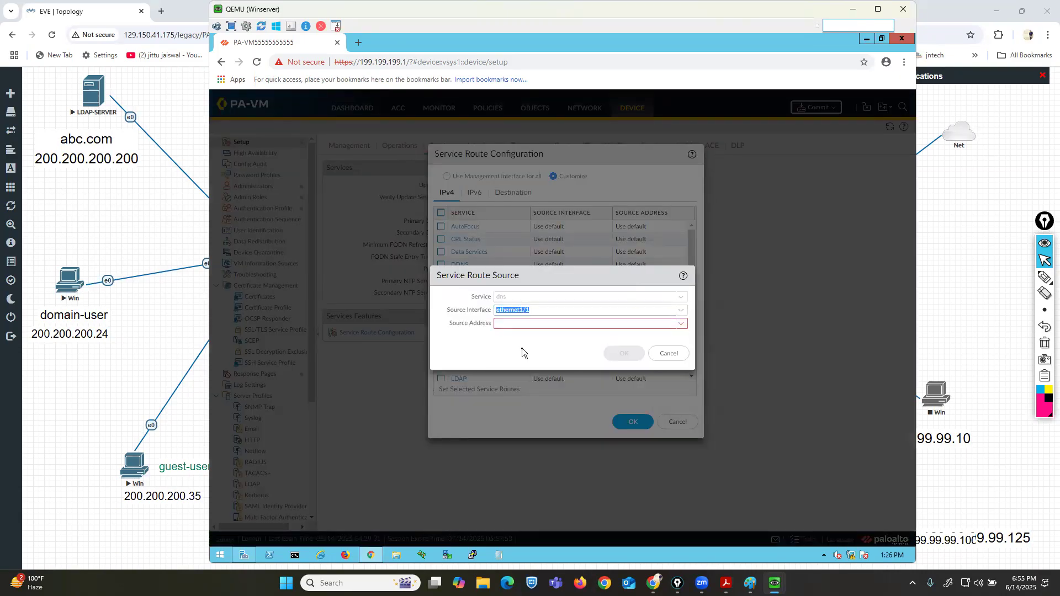
click(624, 354)
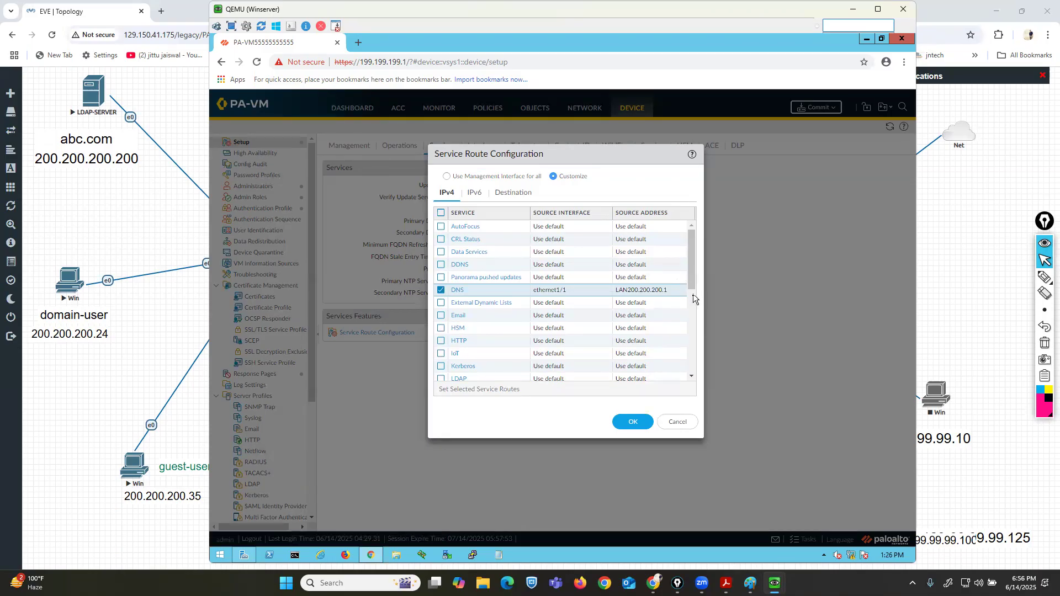
Set the Kerberos service route's source interface to ethernet1/1 with source address LAN200.200.200.1.
drag(692, 281, 694, 302)
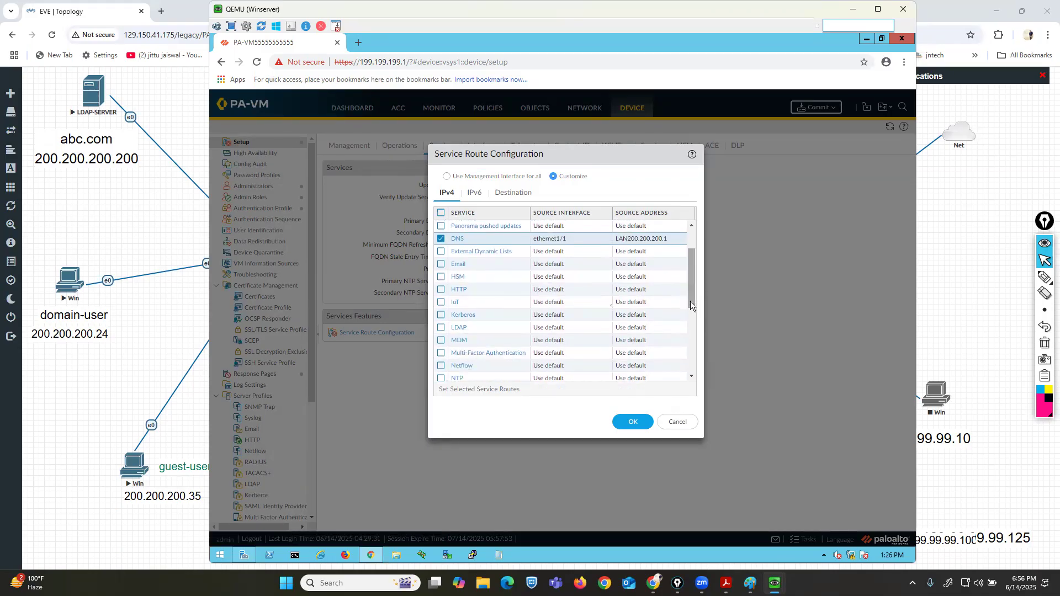
click(462, 316)
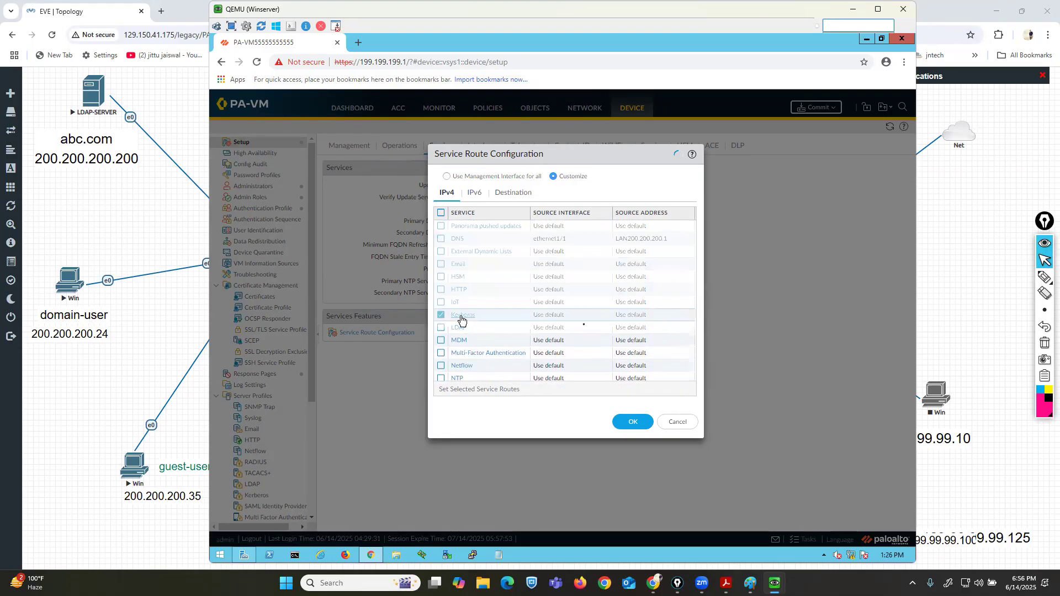
click(683, 314)
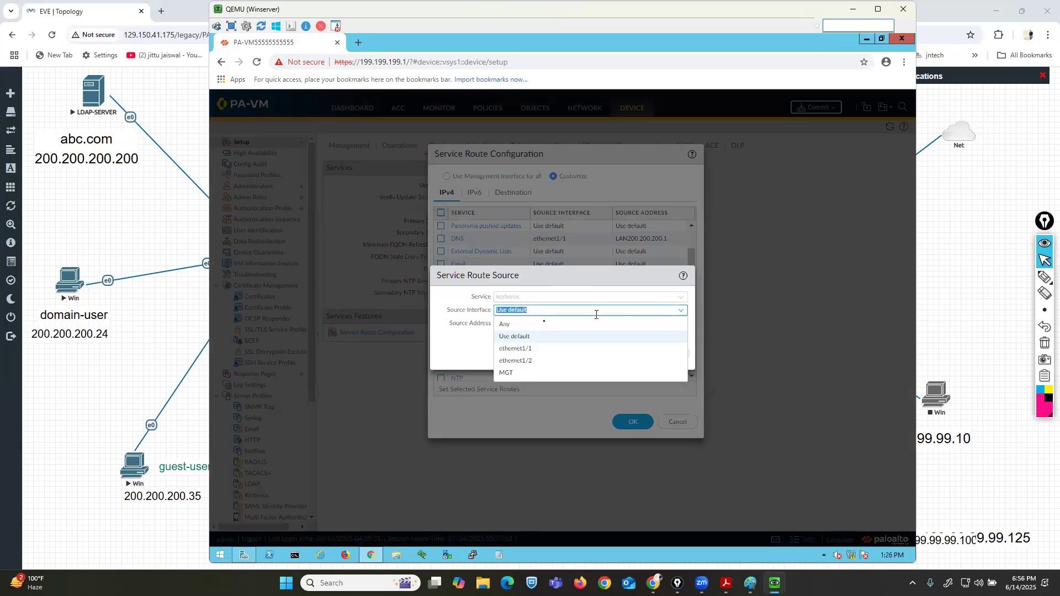
click(528, 350)
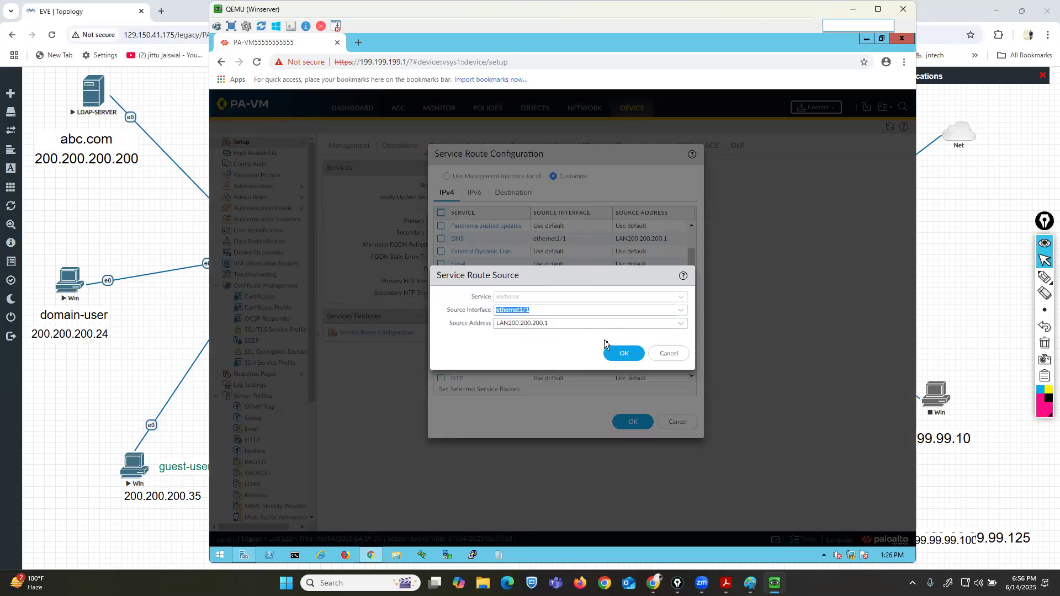
click(623, 353)
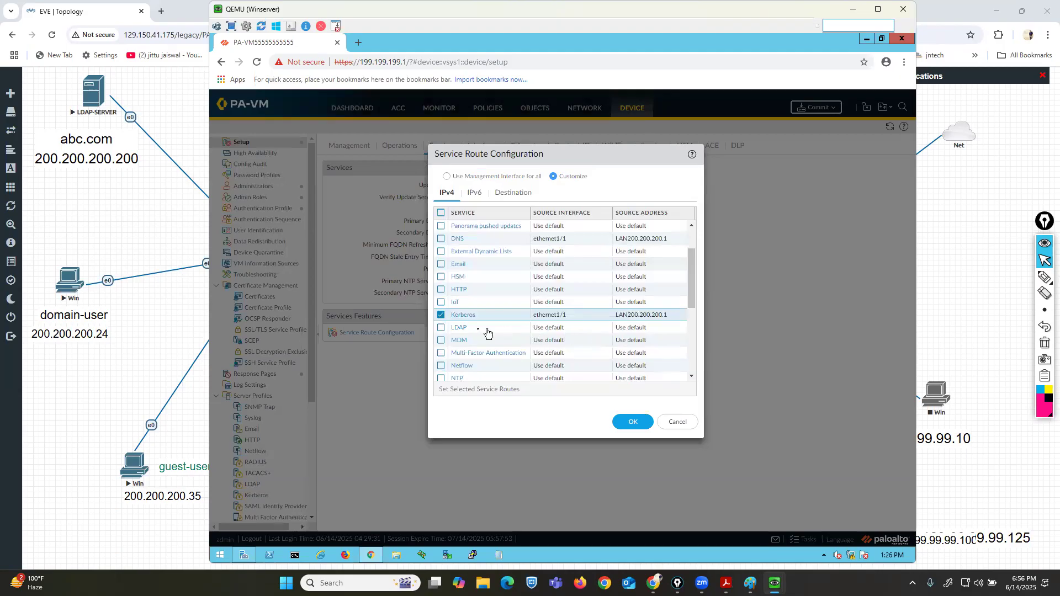
Set the LDAP service route's source interface to ethernet1/1 with source address LAN200.200.200.1.
click(458, 329)
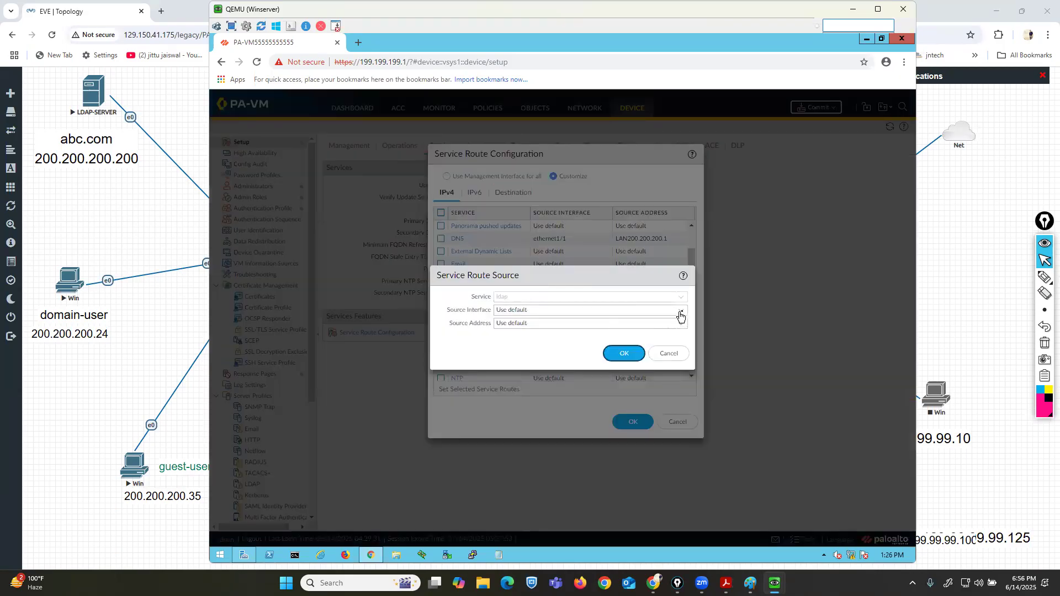
click(681, 310)
click(510, 349)
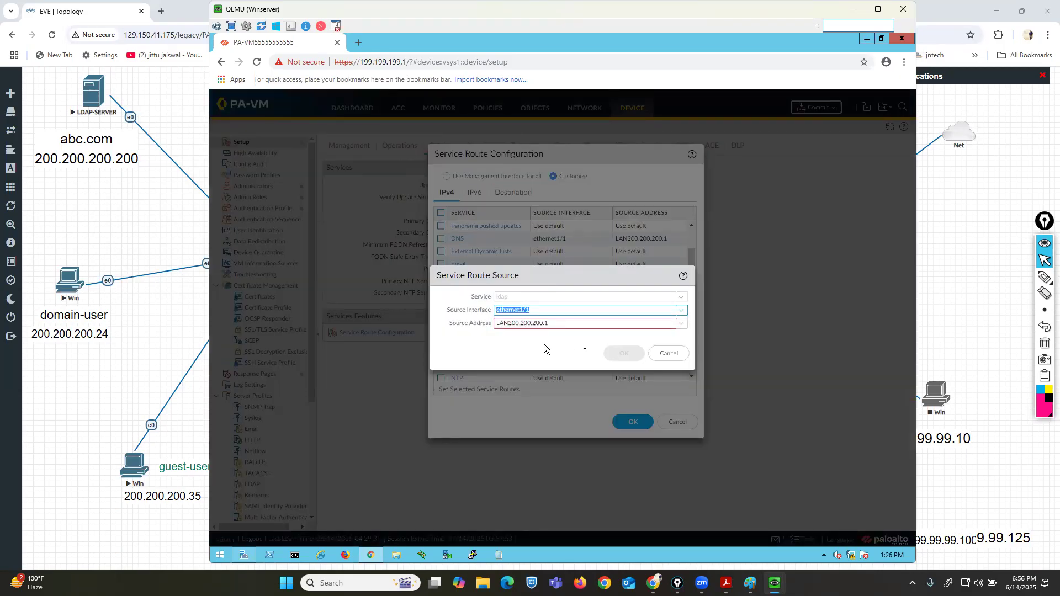
click(627, 353)
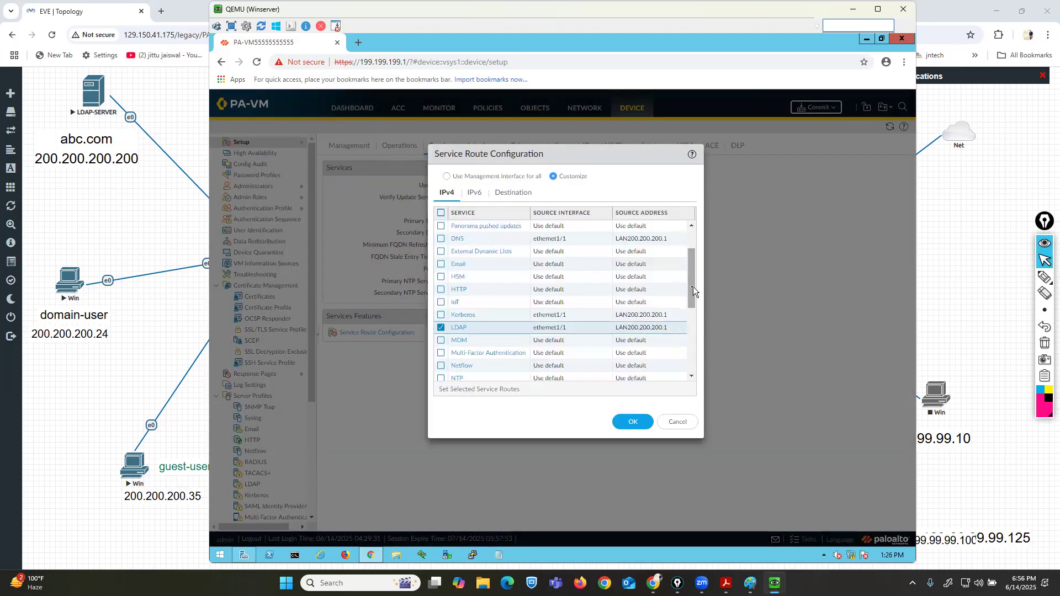
Set the UID Agent service route's source interface to ethernet1/1 with source address LAN200.200.200.1.
drag(691, 294, 690, 353)
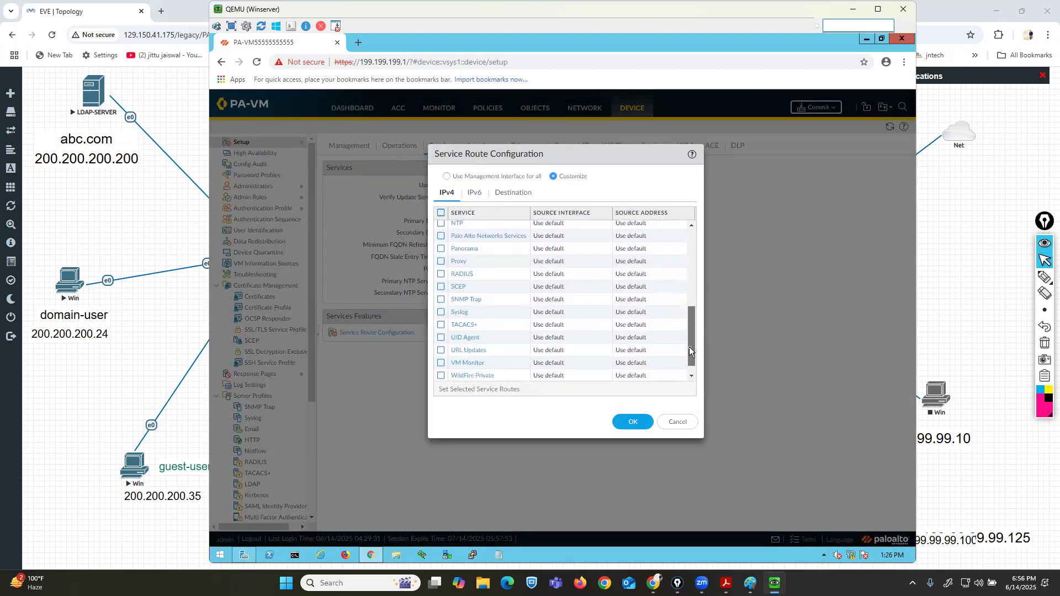
click(465, 338)
click(683, 310)
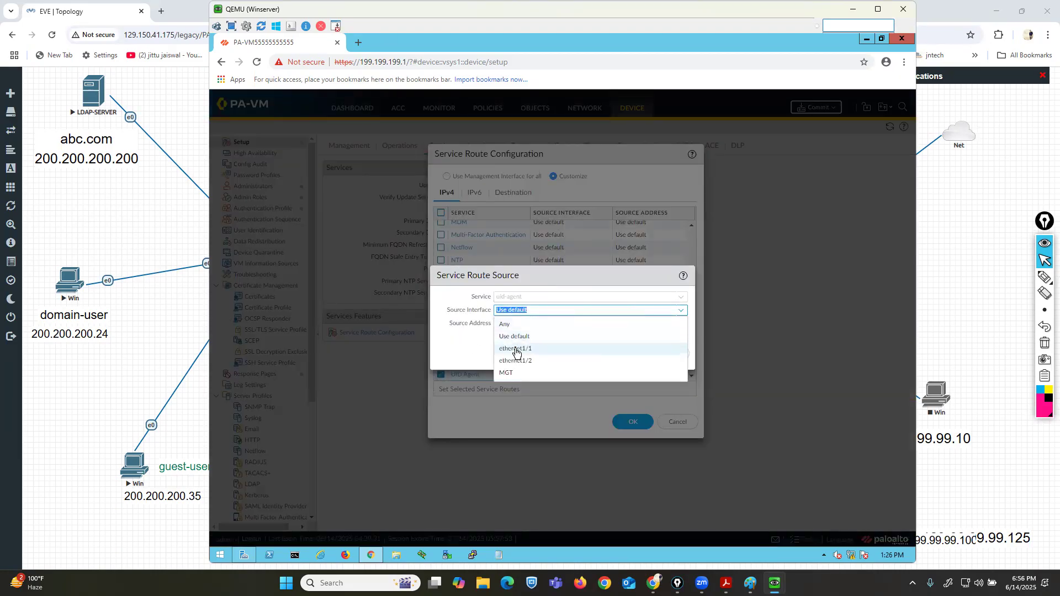
click(516, 350)
click(633, 355)
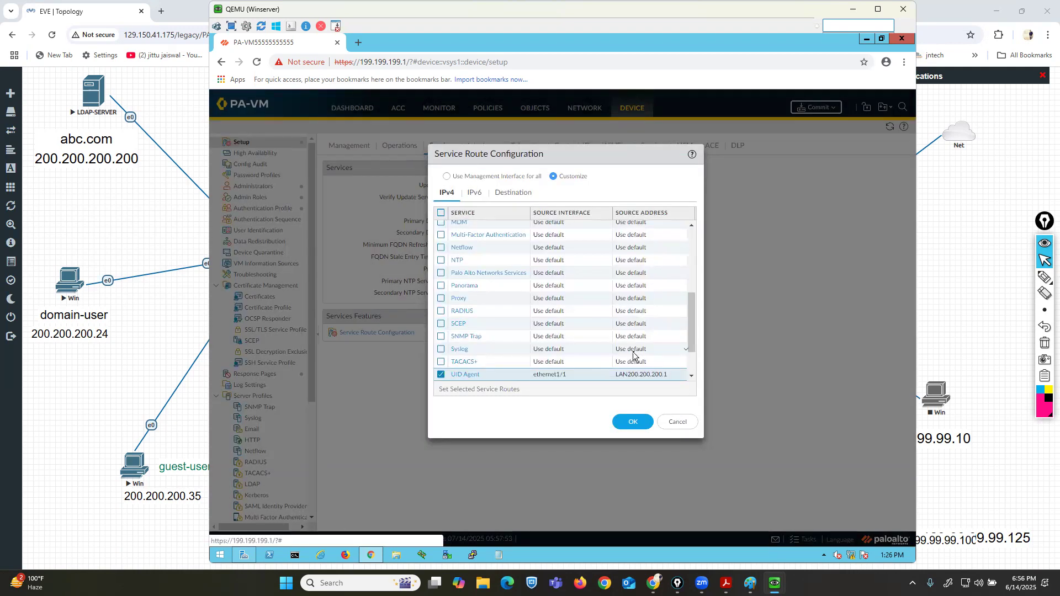
Review the customized IPv4 service routes and save the Service Route Configuration.
scroll(539, 359, up, 1)
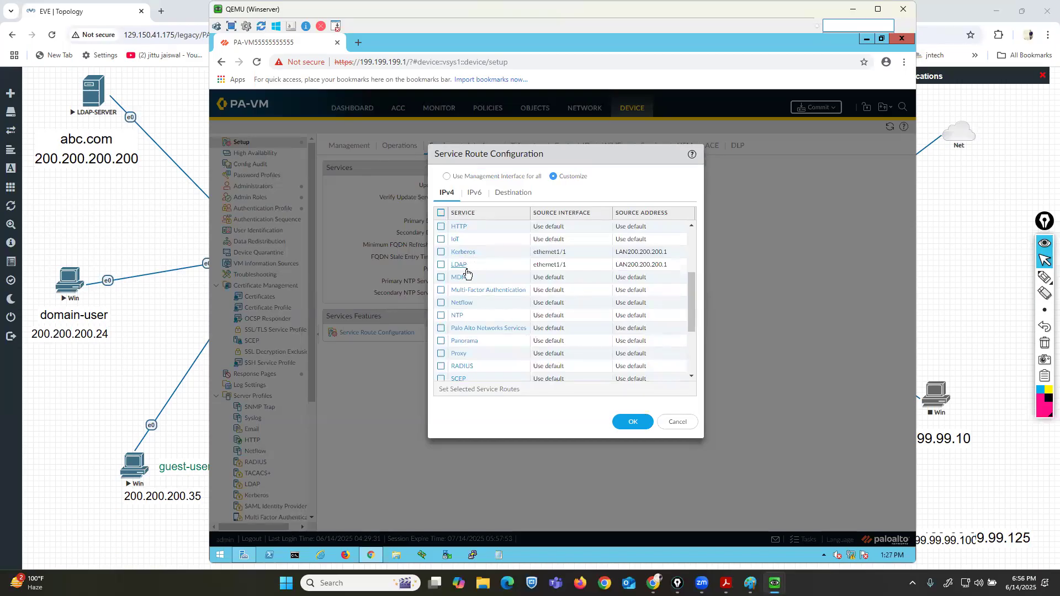
scroll(528, 335, up, 2)
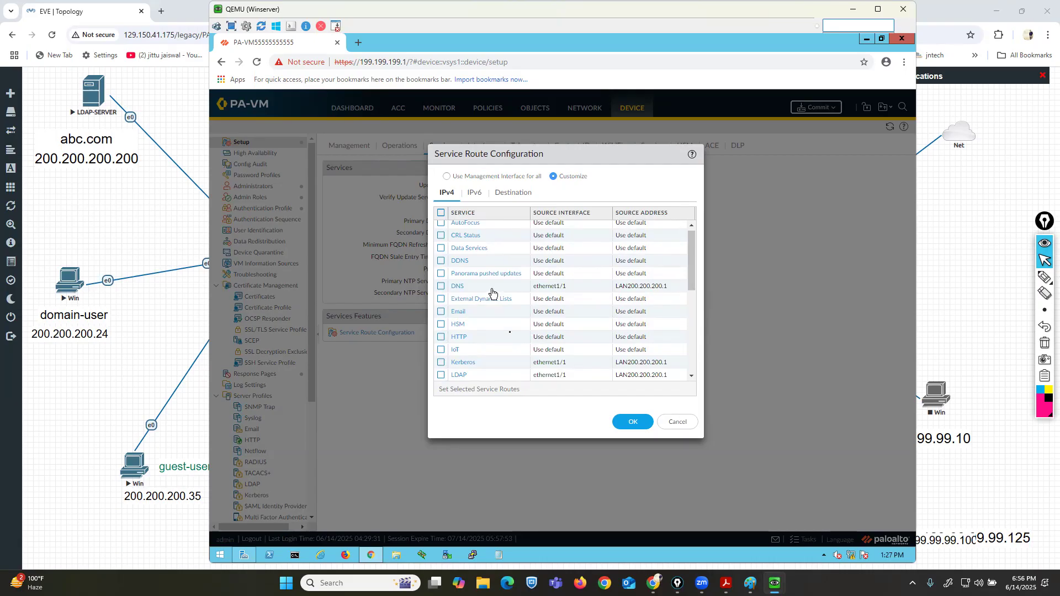
click(626, 423)
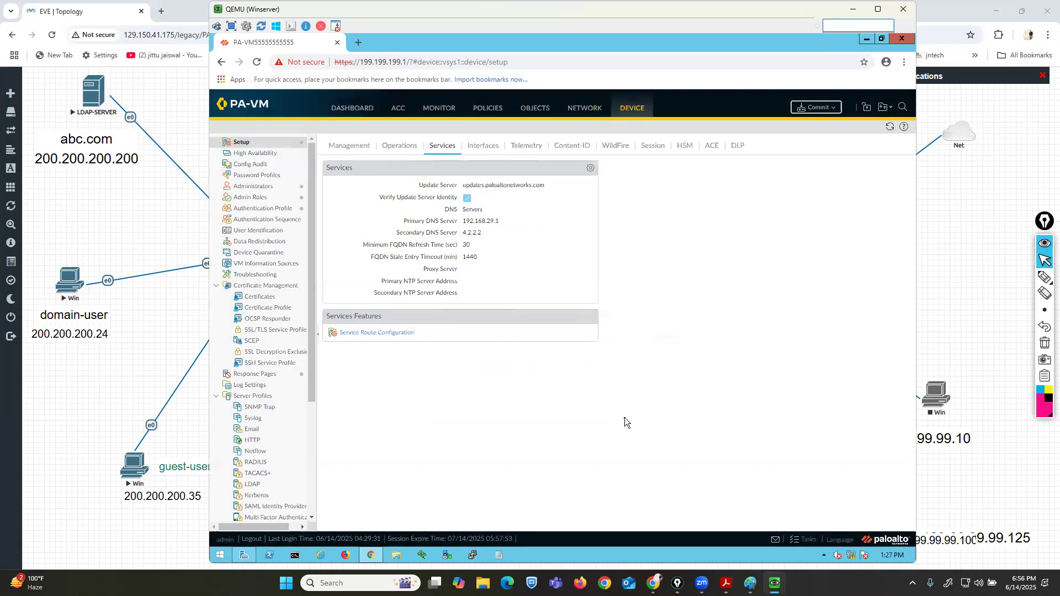
Commit the configuration changes to the firewall and close the commit status.
click(814, 110)
click(663, 440)
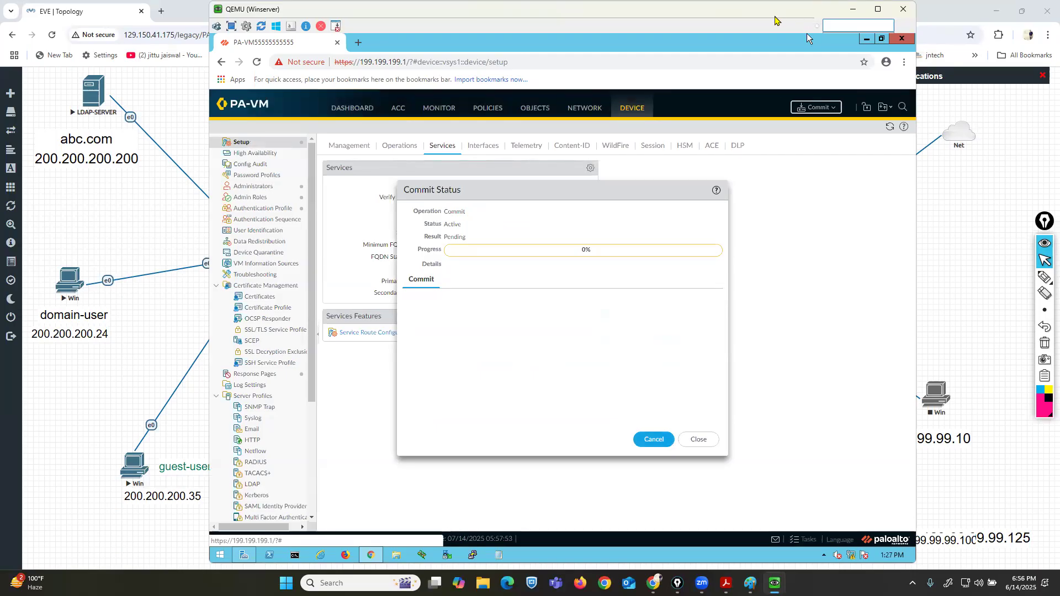
drag(772, 10, 835, 10)
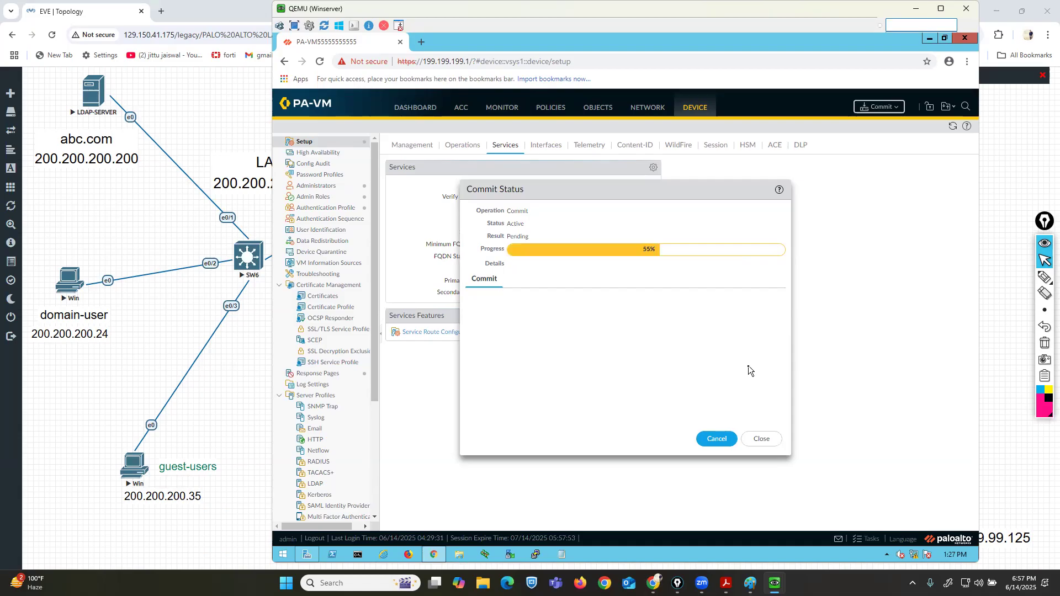
click(762, 440)
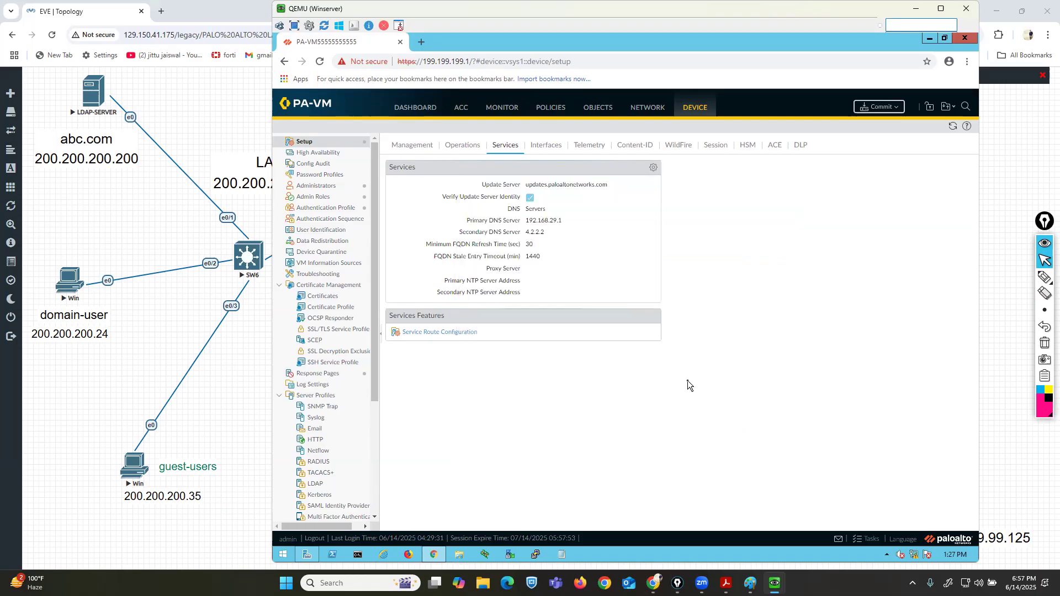
Create a new authentication profile named remote-auth11 with type LDAP.
click(316, 209)
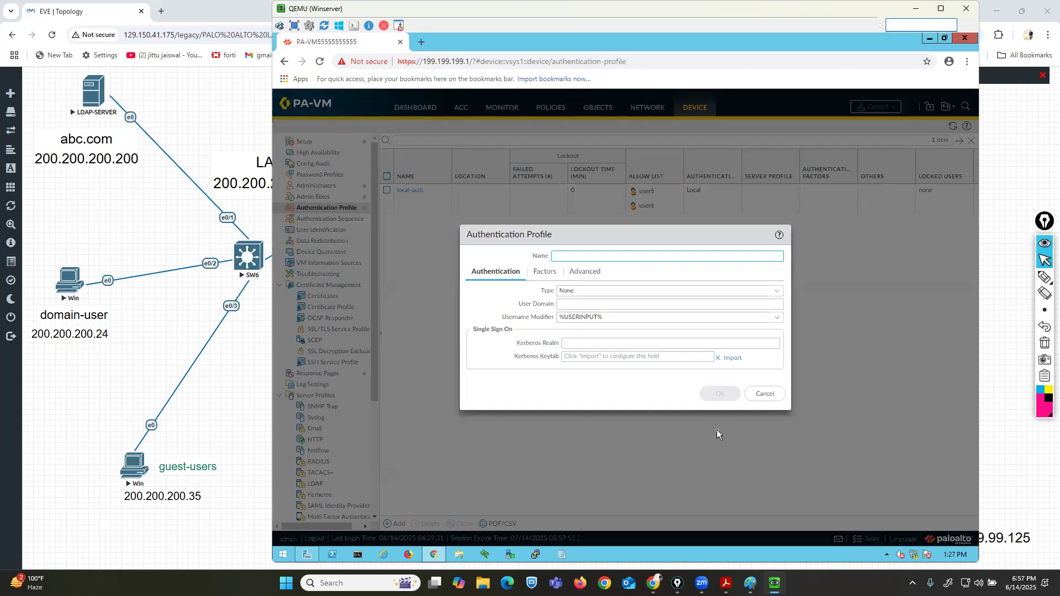
click(686, 256)
text(remote-auth11)
click(777, 293)
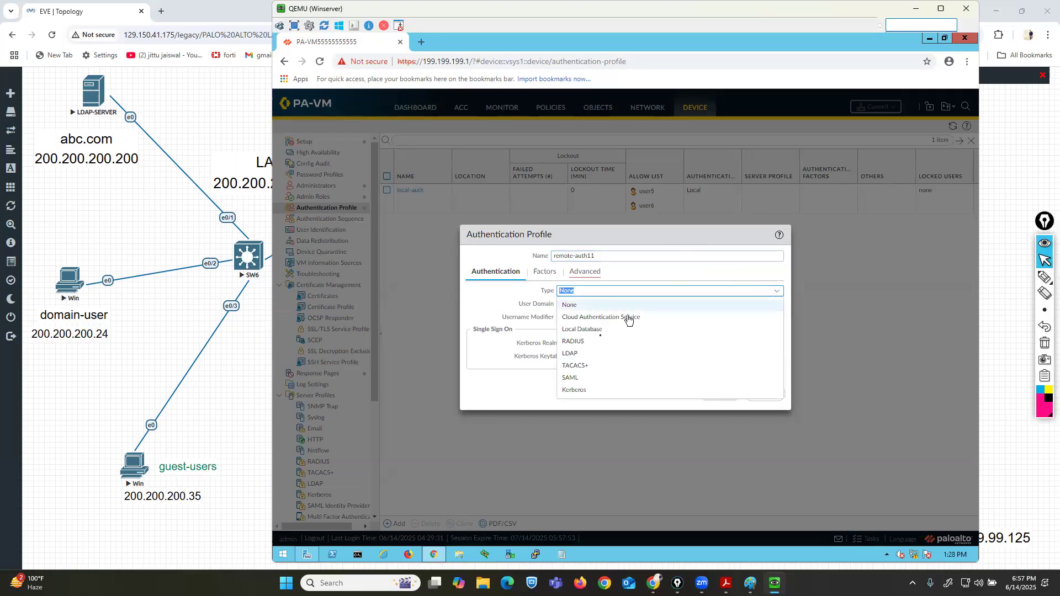
click(581, 354)
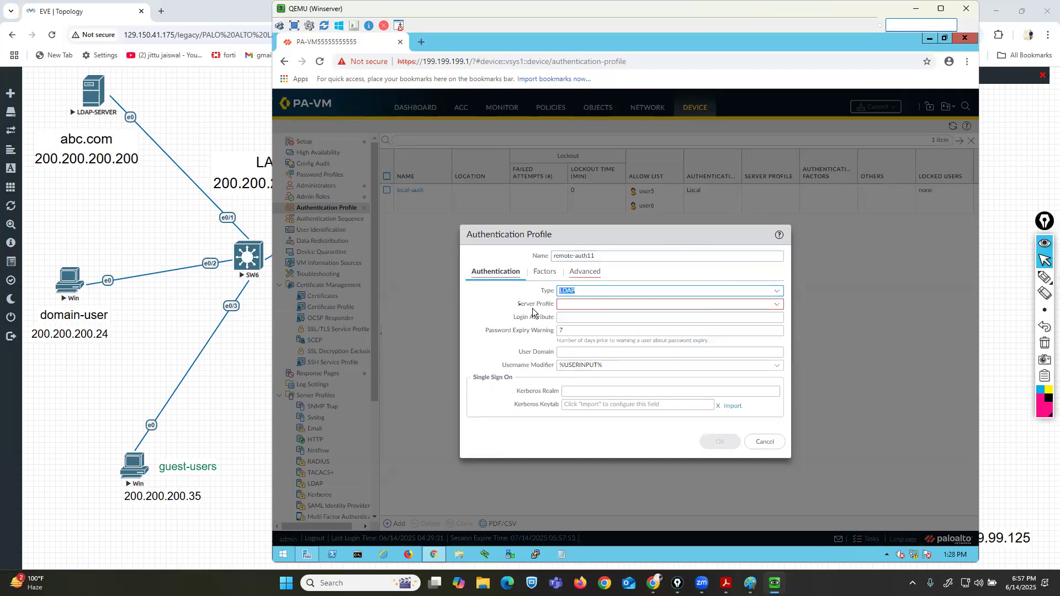
Start a new LDAP server profile from the authentication profile's Server Profile field.
drag(519, 305, 547, 305)
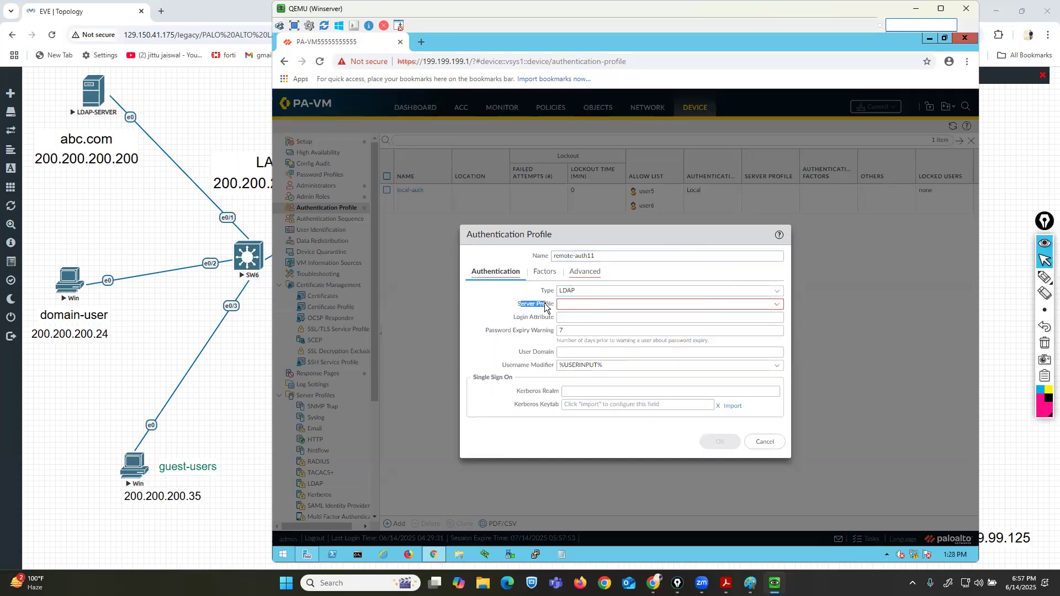
click(775, 303)
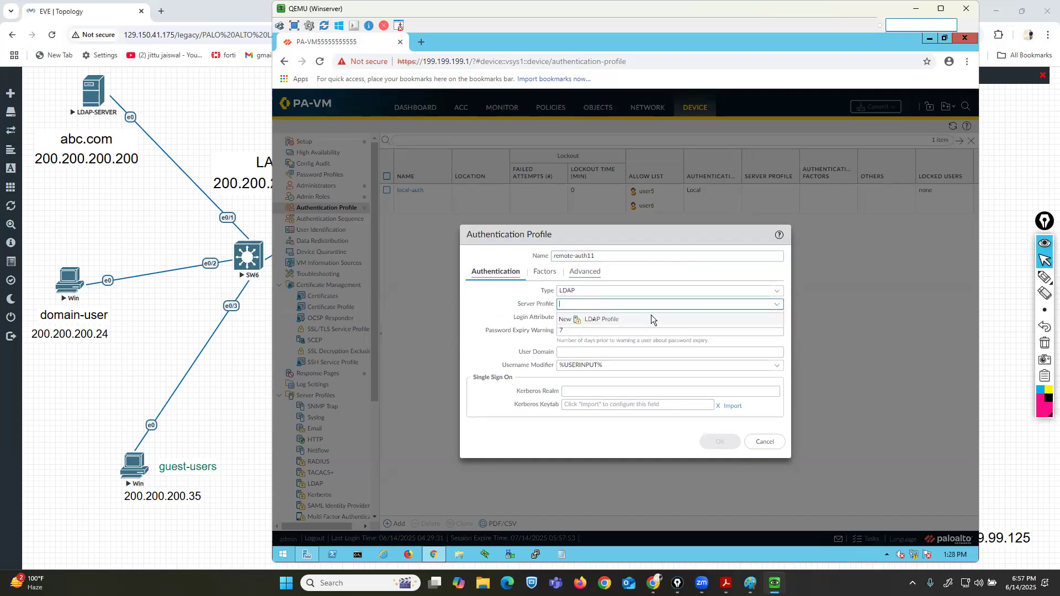
click(599, 324)
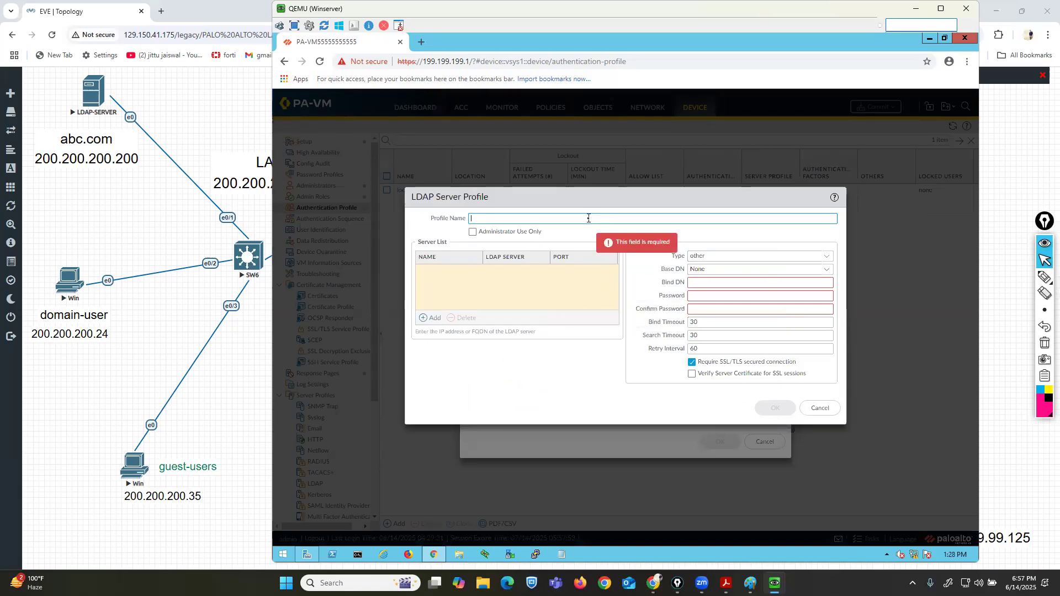
Name the new LDAP server profile ldap-server1.
text(ldap=)
text(server1)
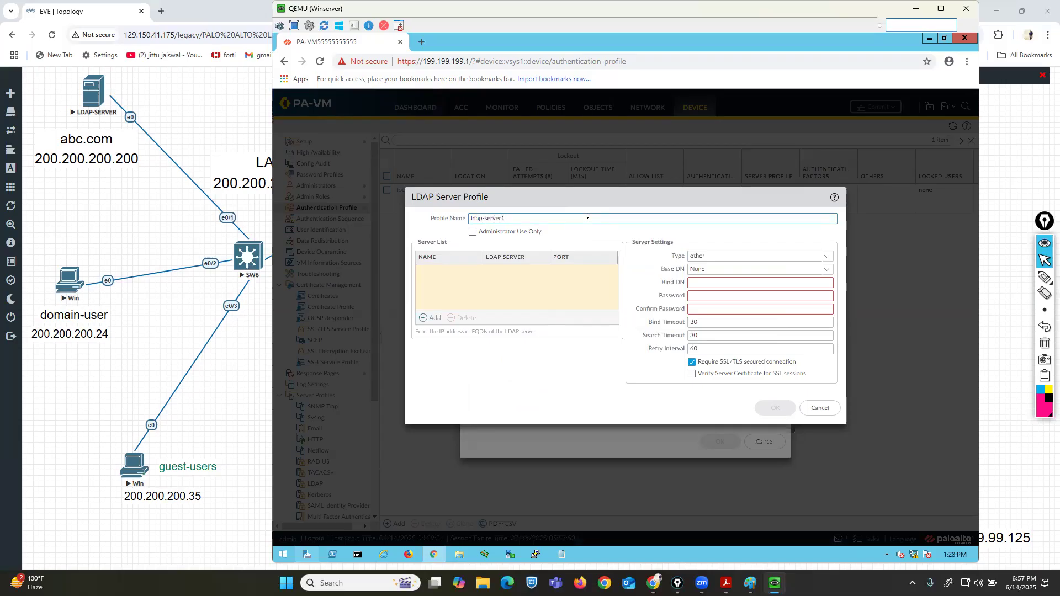
Add an LDAP server entry named srv1 with address 200.200.200.200 to the server list.
click(428, 318)
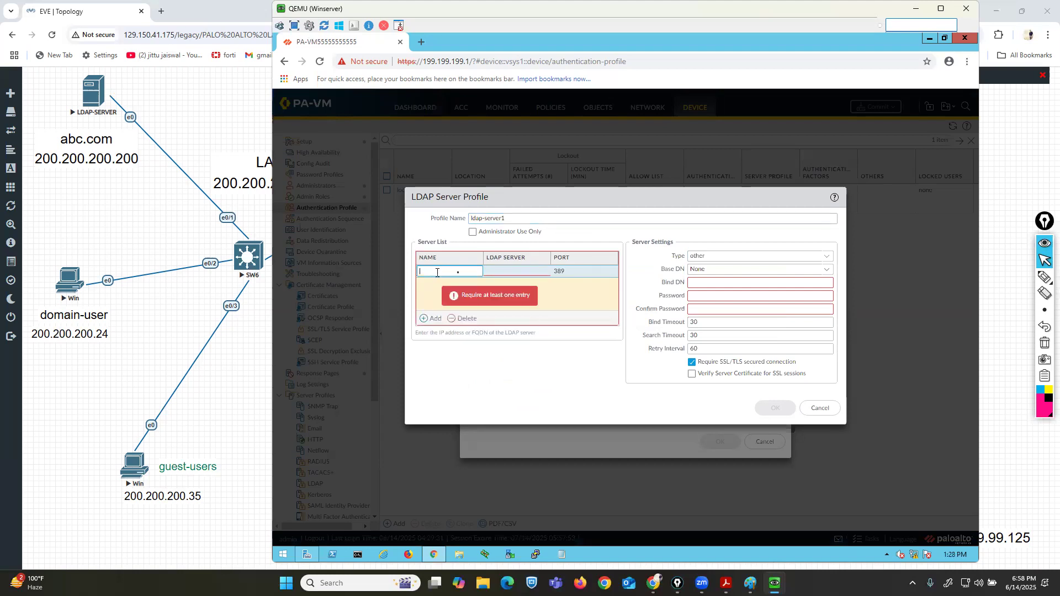
text(srv1)
click(516, 271)
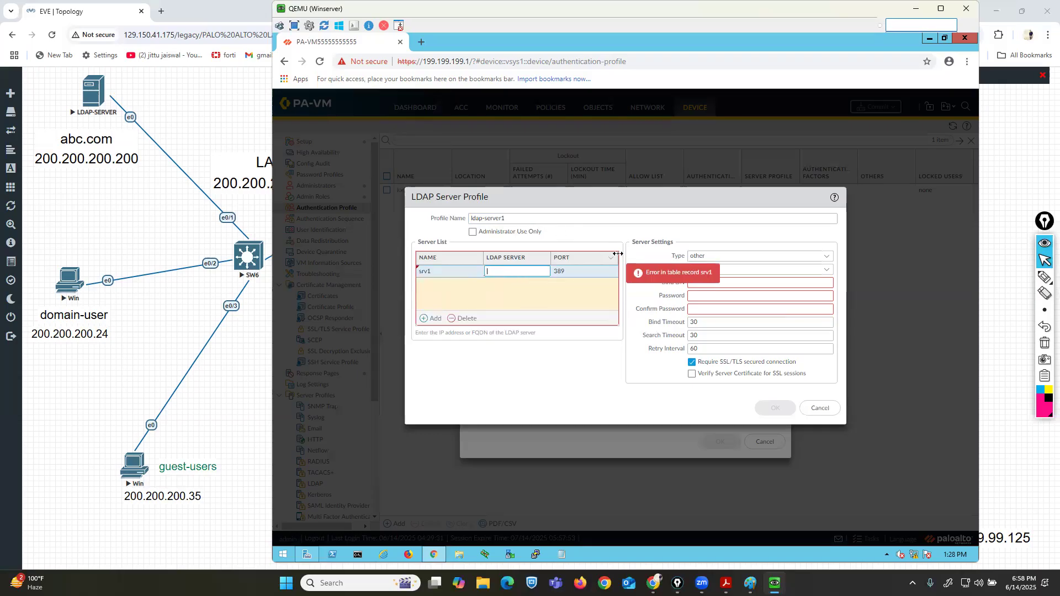
text(200.200.200.200)
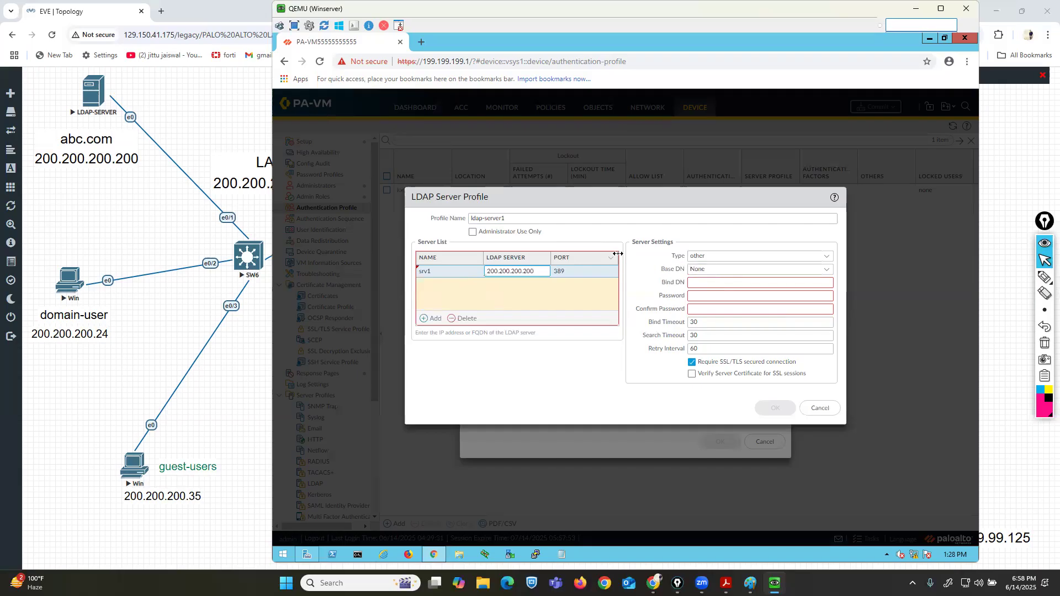
click(598, 393)
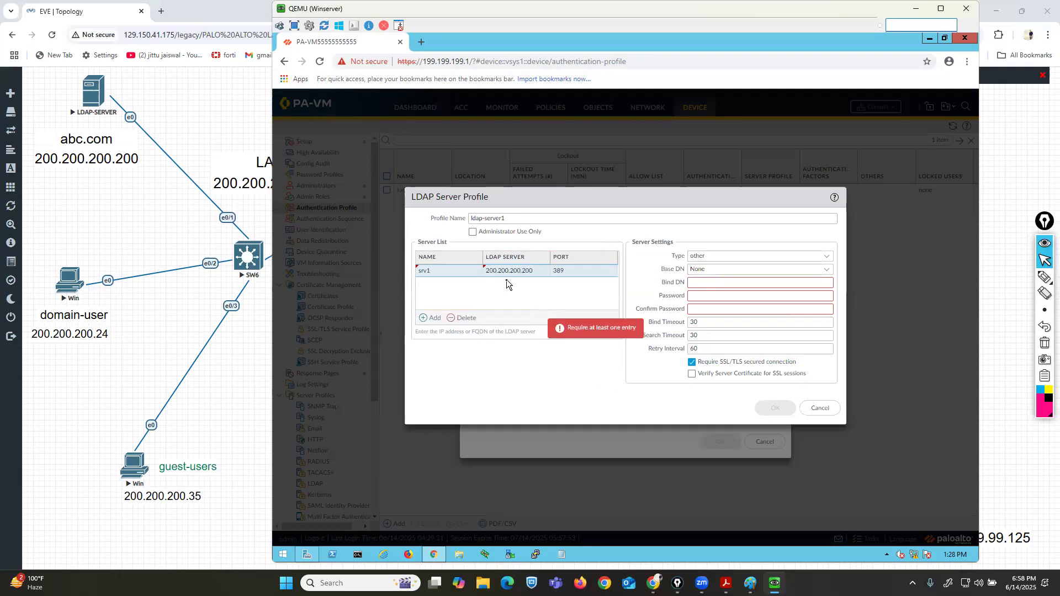
Set the LDAP server type to active-directory.
click(1044, 277)
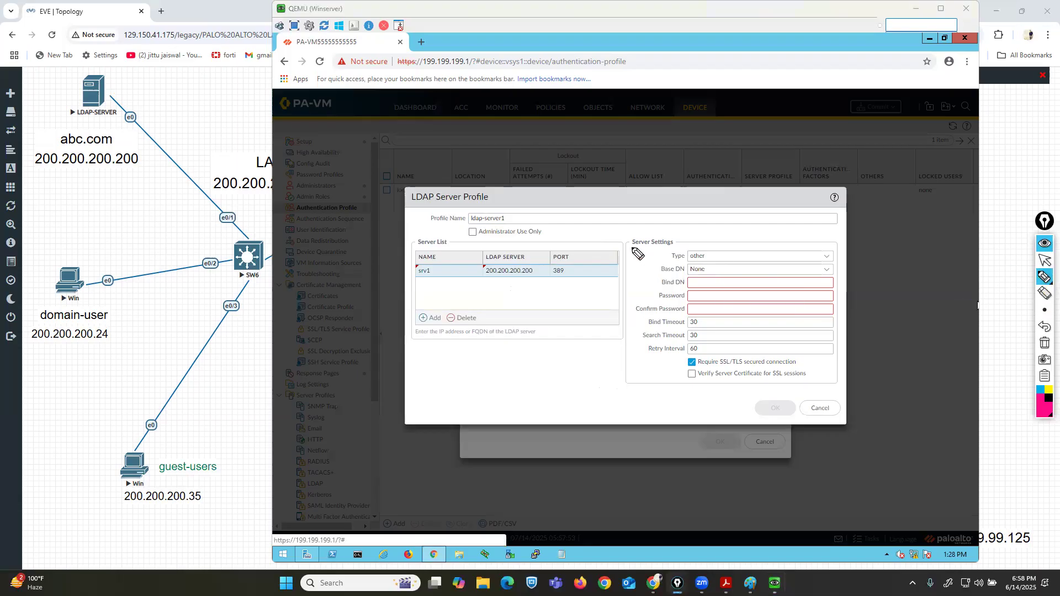
mouse_move(622, 232)
mouse_down()
mouse_move(618, 393)
mouse_move(858, 389)
mouse_move(849, 229)
mouse_move(612, 232)
mouse_up()
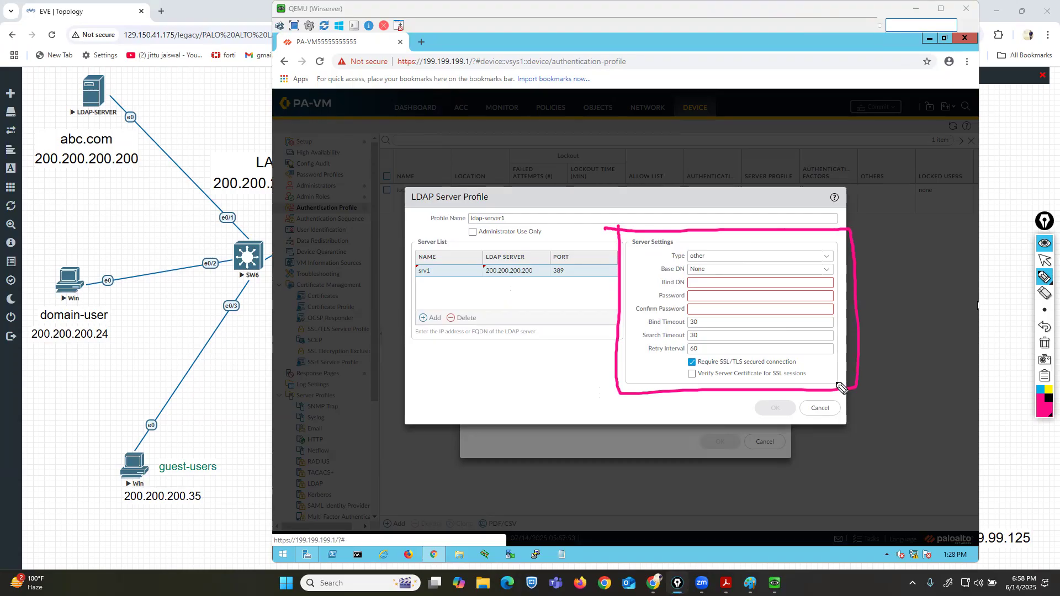
click(1045, 343)
click(1045, 260)
click(827, 257)
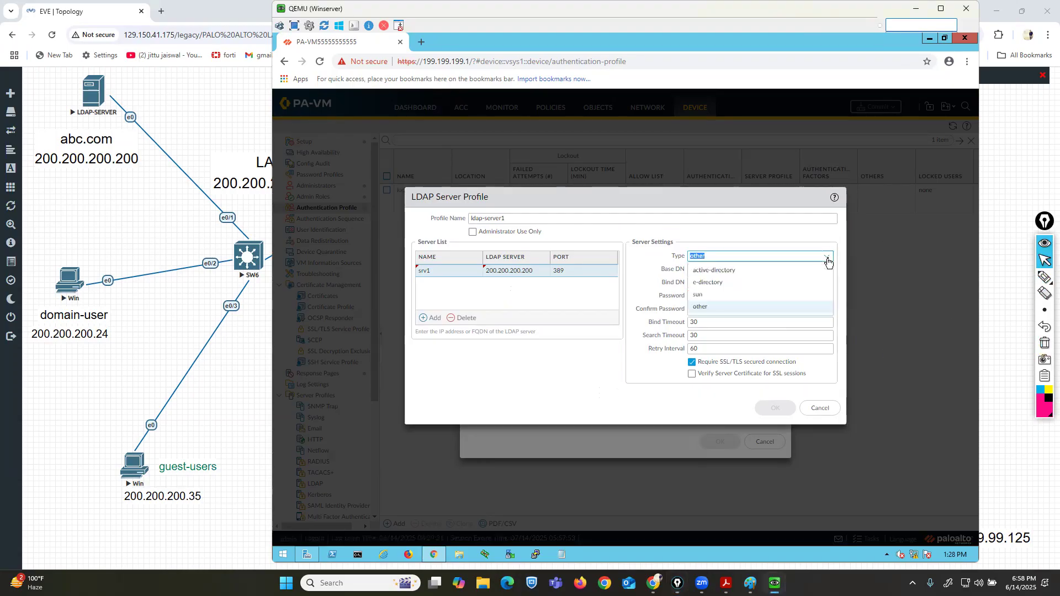
click(739, 270)
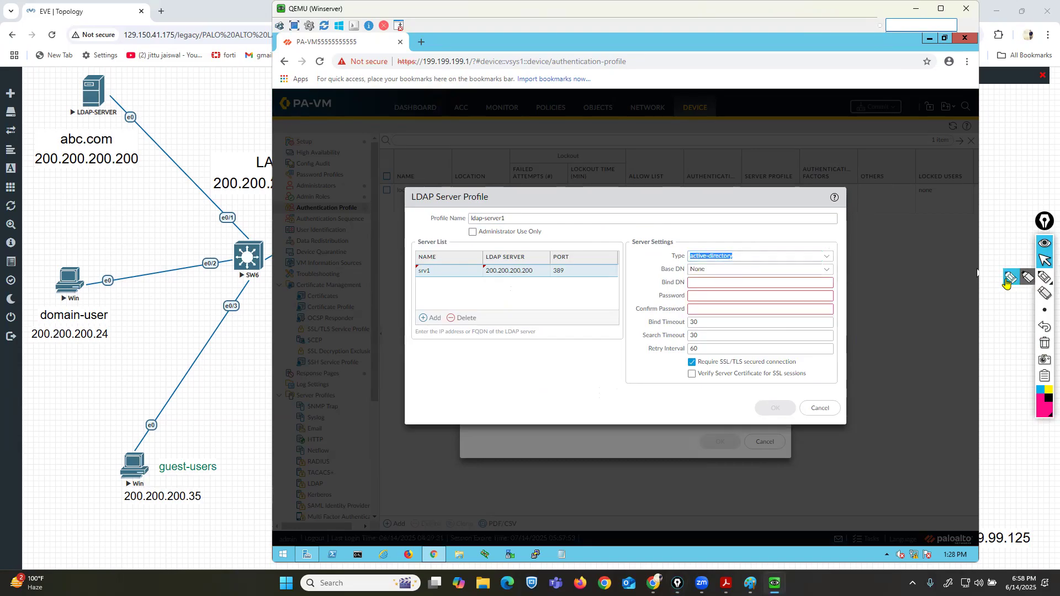
click(1044, 277)
drag(671, 275, 679, 276)
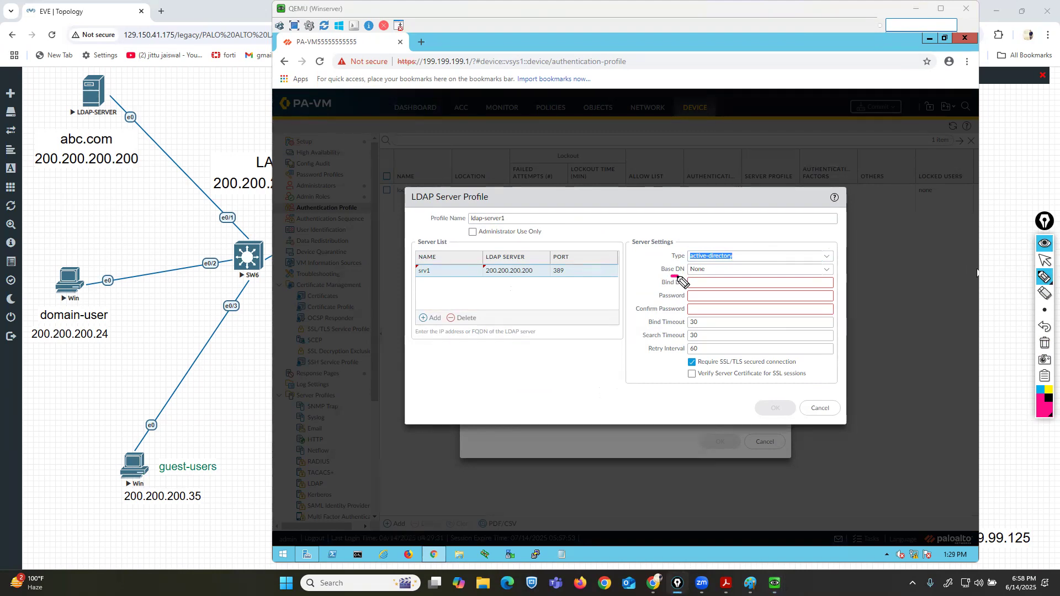
click(1044, 343)
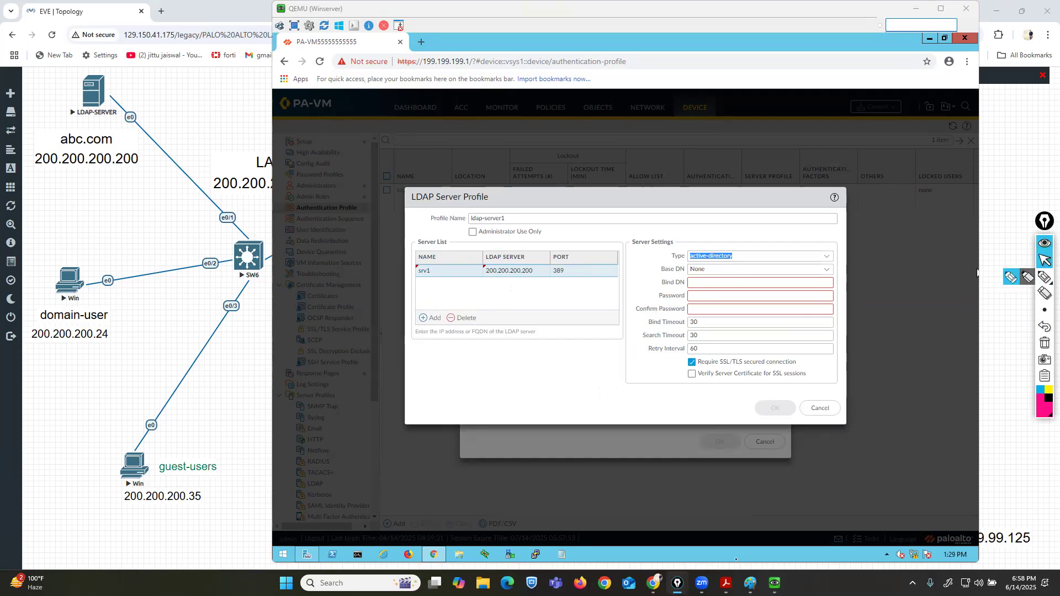
Switch to the LDAP-SERVER virtual machine and unlock it with the administrator password.
mouse_move(775, 583)
click(688, 536)
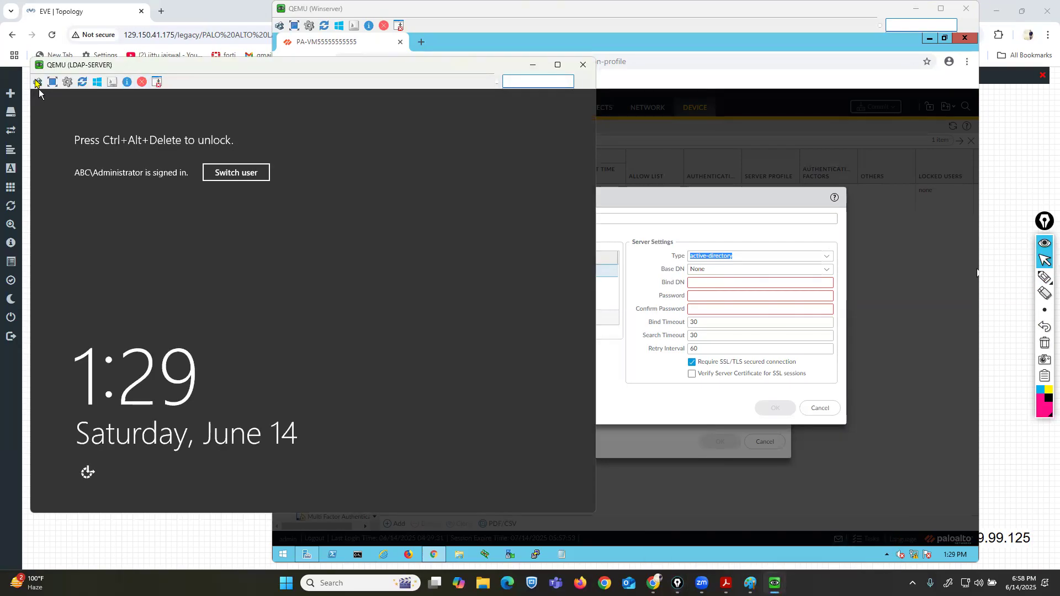
click(37, 83)
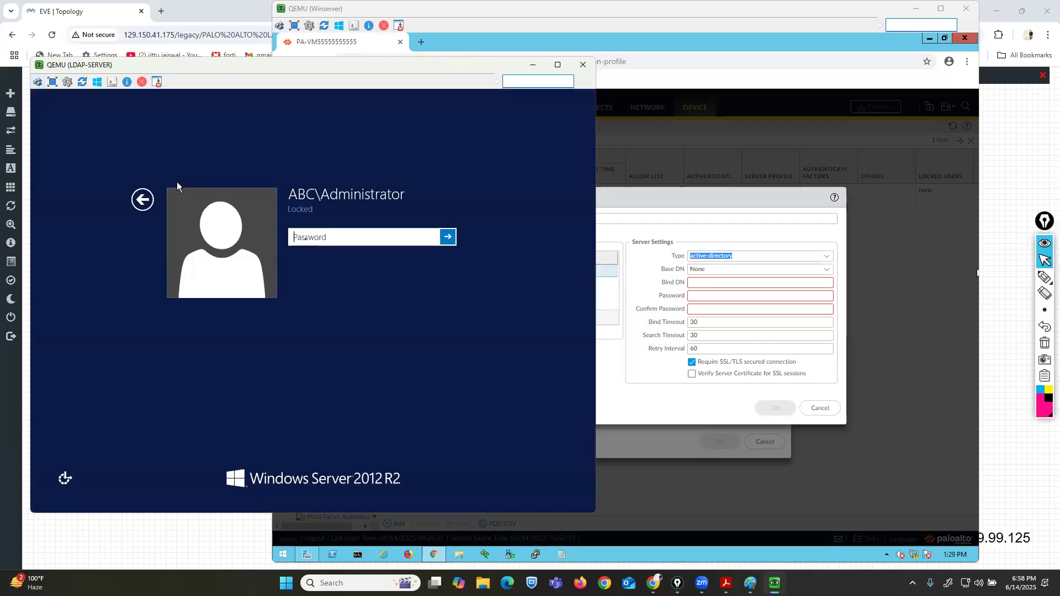
text(P@ssw0rd)
key(Return)
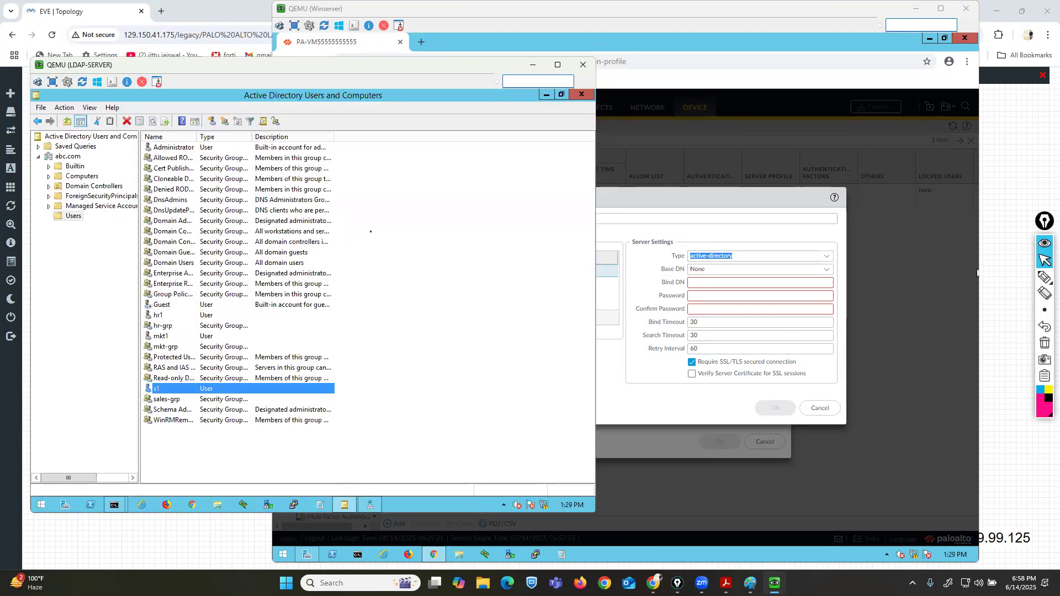
Examine the abc.com domain tree and its Users container in Active Directory Users and Computers.
drag(117, 94, 114, 42)
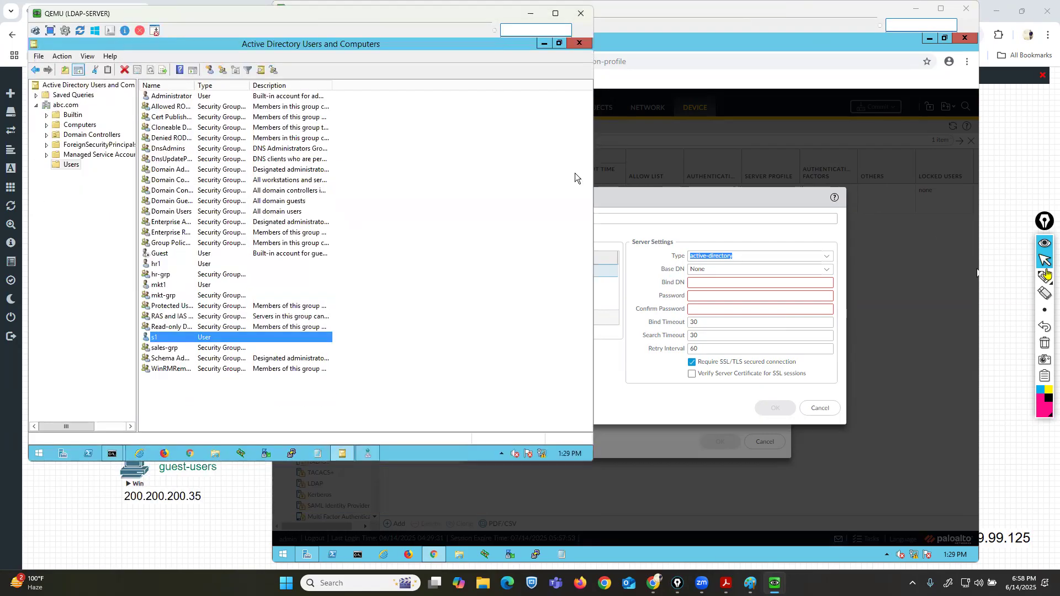
click(1045, 277)
drag(37, 115, 100, 115)
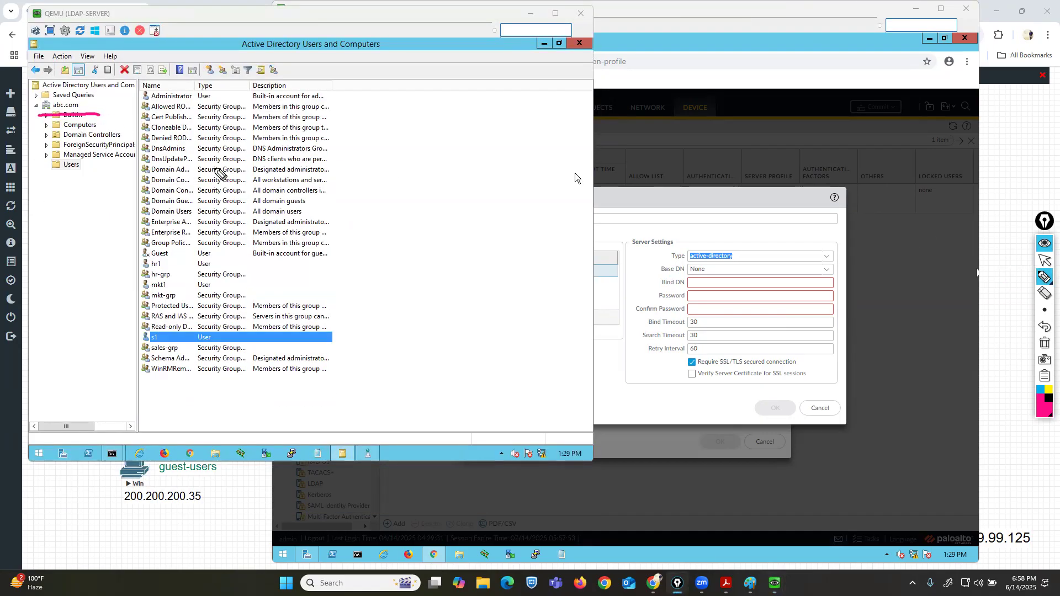
drag(27, 207, 53, 112)
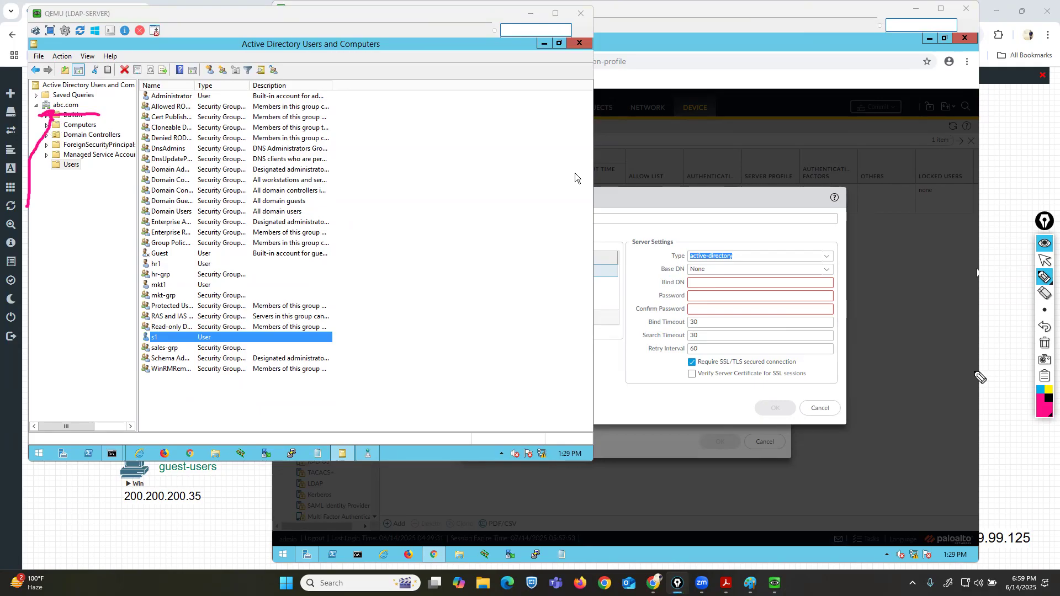
click(1039, 407)
click(1003, 337)
mouse_move(163, 241)
mouse_down()
mouse_move(72, 111)
mouse_move(76, 127)
mouse_up()
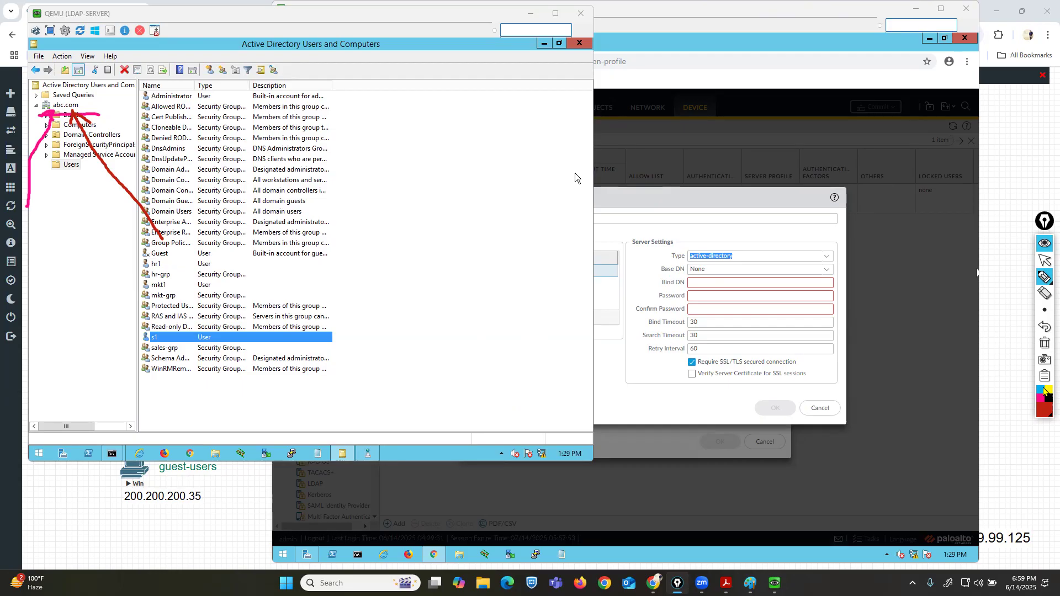
click(1045, 343)
click(1044, 261)
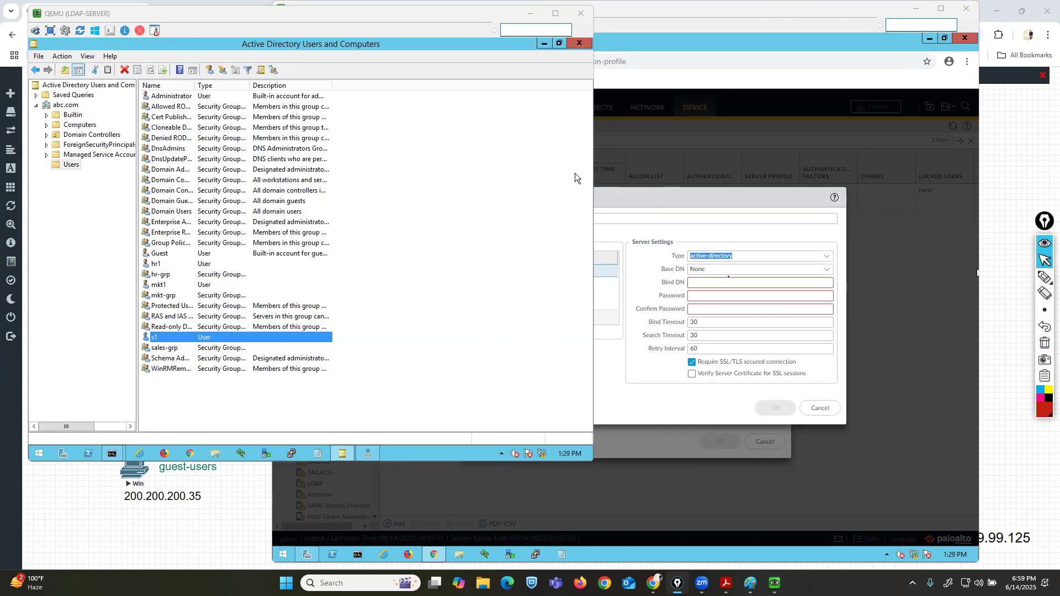
Set the LDAP profile's Base DN to abc.com.
click(720, 270)
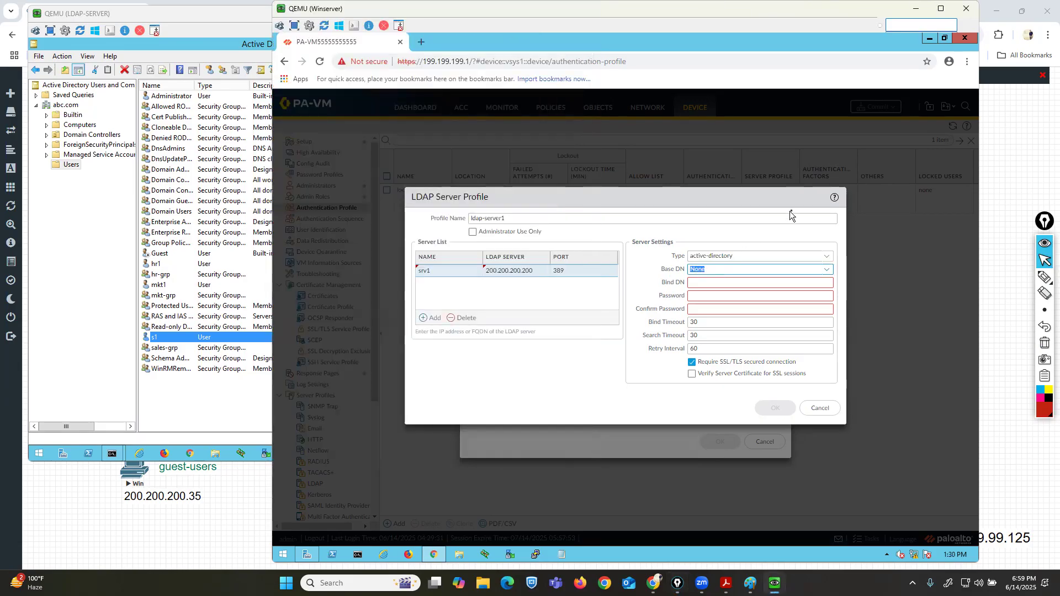
text(a)
text(.com)
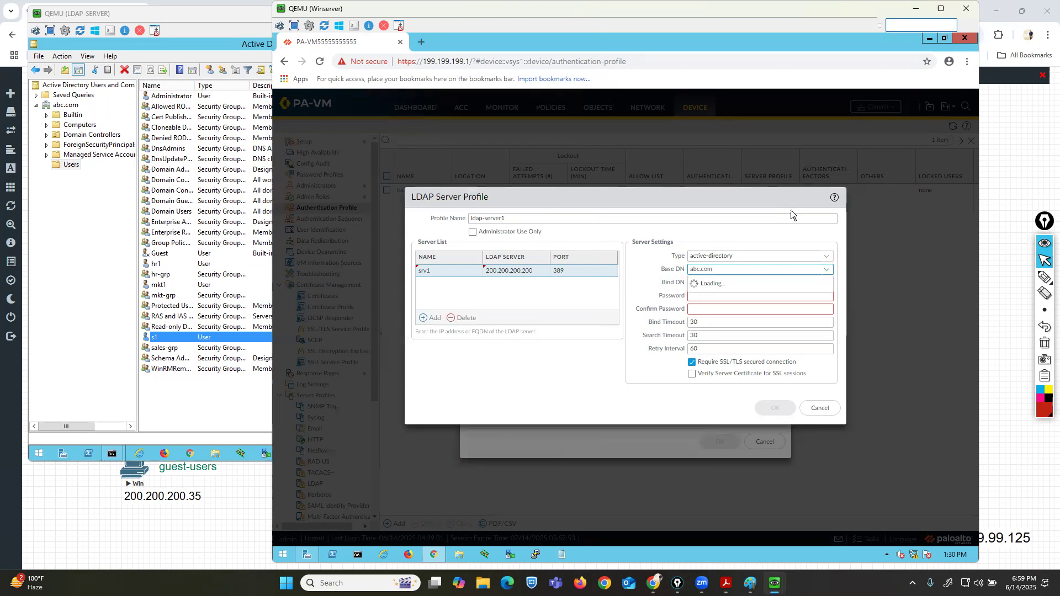
key(Tab)
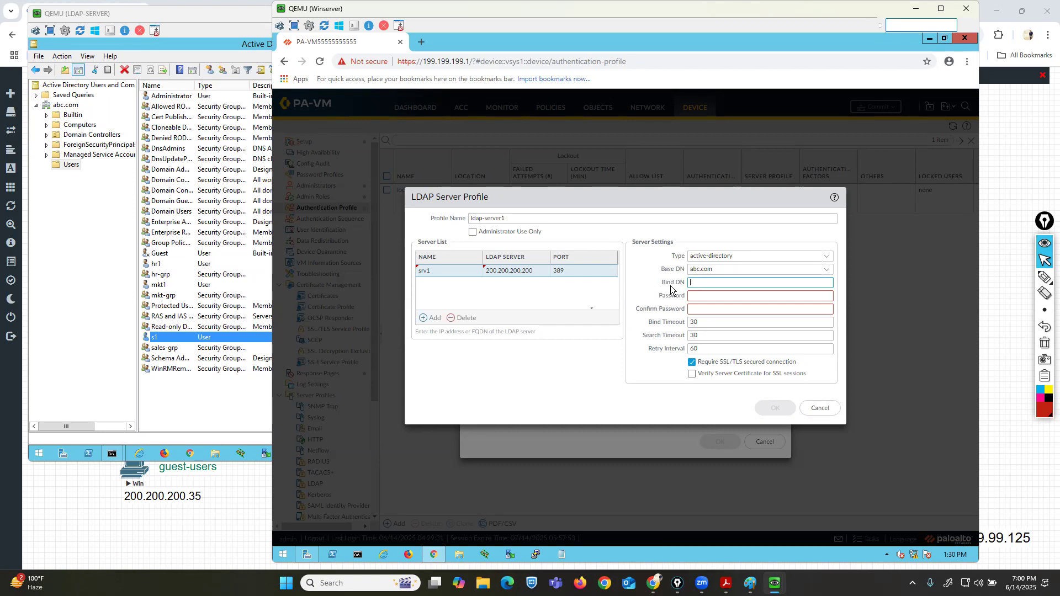
Start a new user in the abc.com Users container with first name, full name and logon name pa.
click(254, 396)
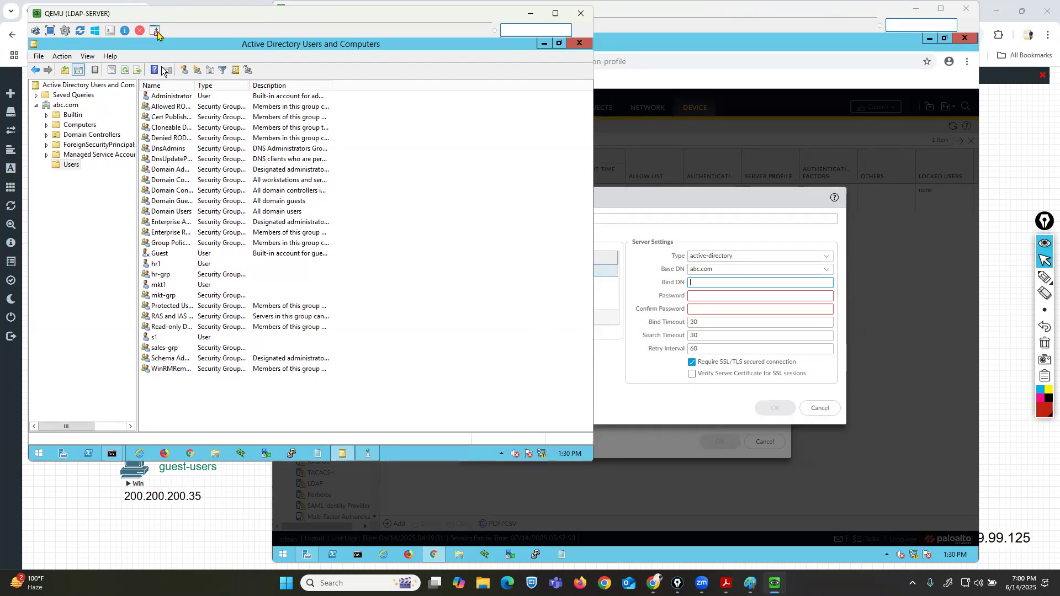
click(163, 97)
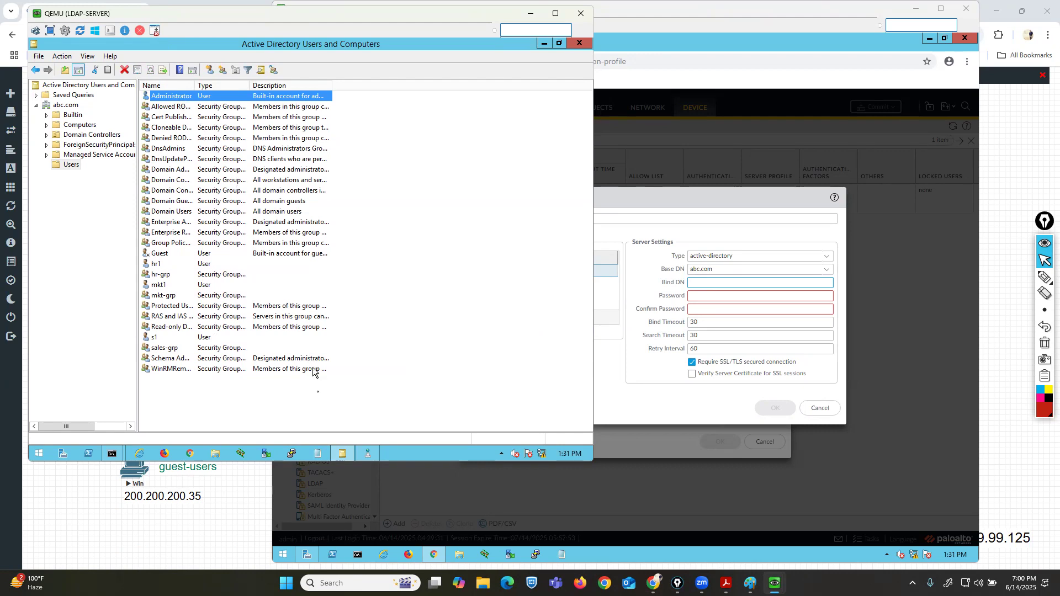
click(319, 396)
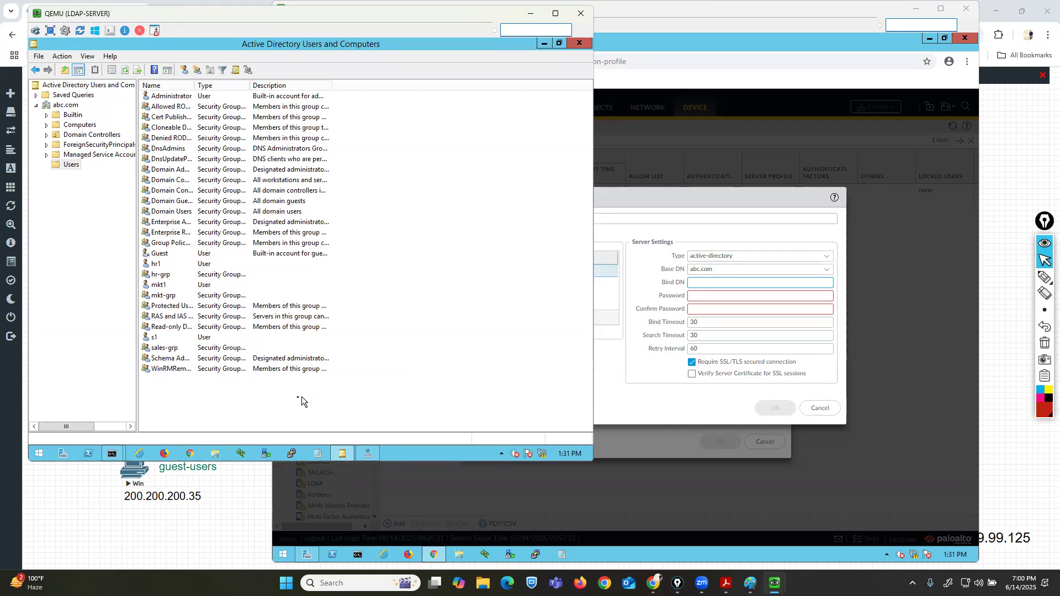
right_click(301, 397)
mouse_move(395, 285)
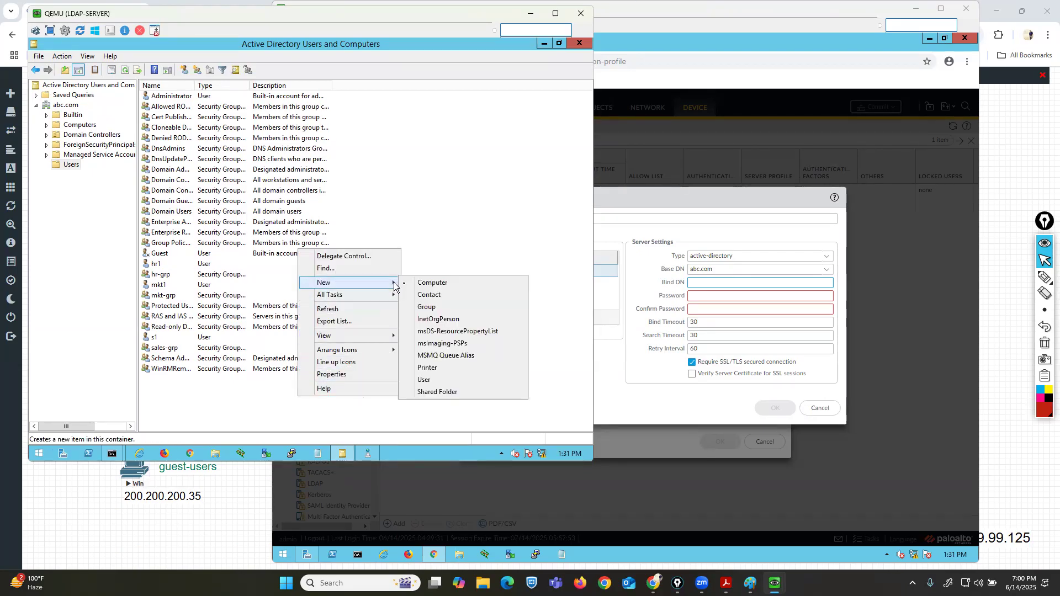
click(435, 379)
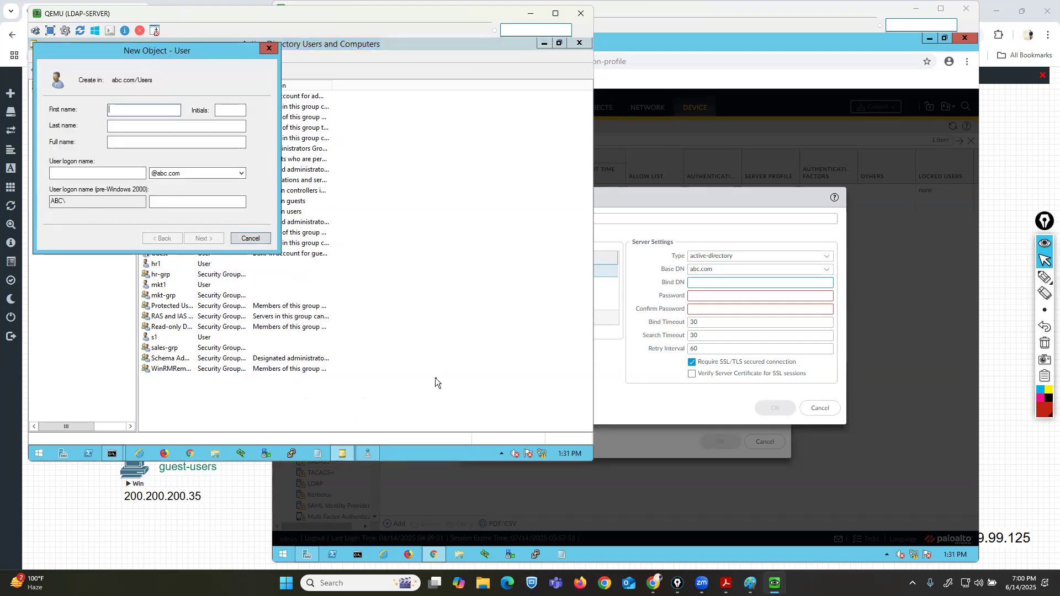
text(pa)
key(Tab)
key(Tab)
key(Tab)
key(Tab)
text(pa)
Enter the new user's password, enable 'User cannot change password' and 'Password never expires', and finish creating it.
key(Tab)
key(Tab)
key(Tab)
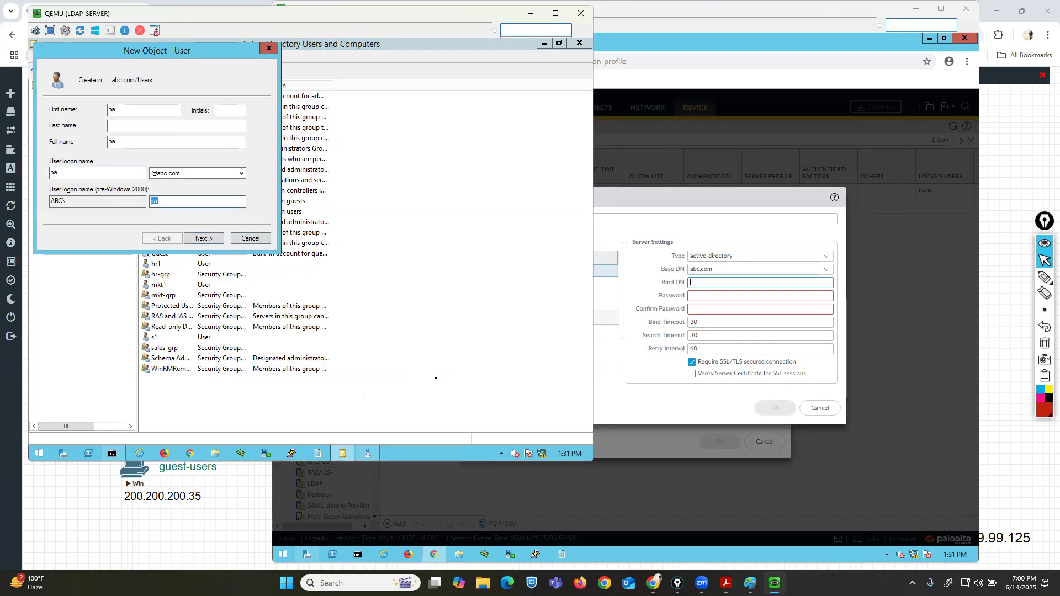
key(Return)
text(•••••••)
key(Tab)
text(••••••••)
key(Tab)
key(space)
key(Tab)
key(space)
key(Tab)
key(space)
key(Tab)
key(Tab)
key(Tab)
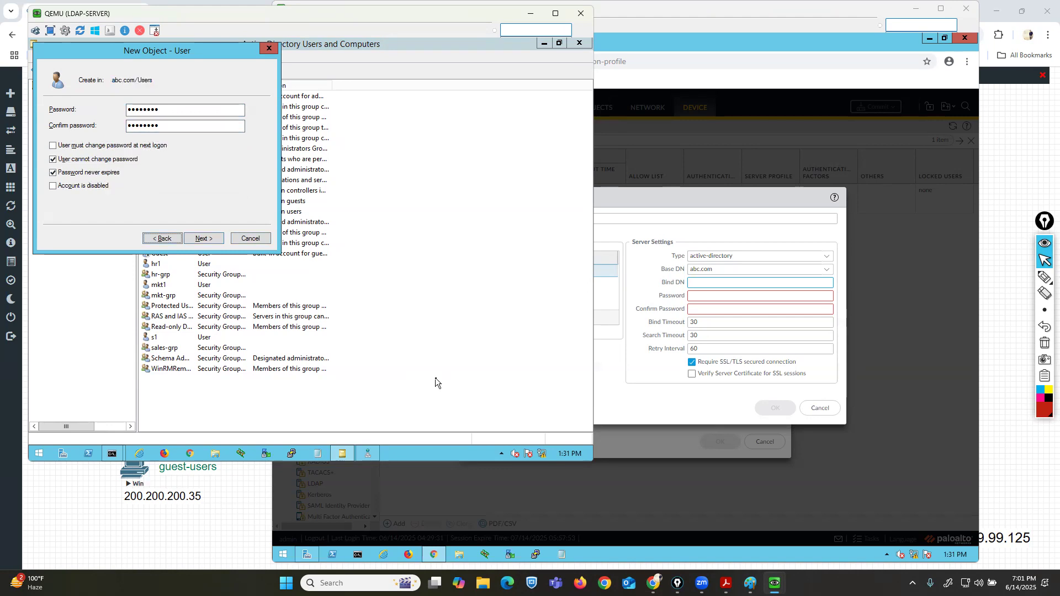
key(Return)
key(Return)
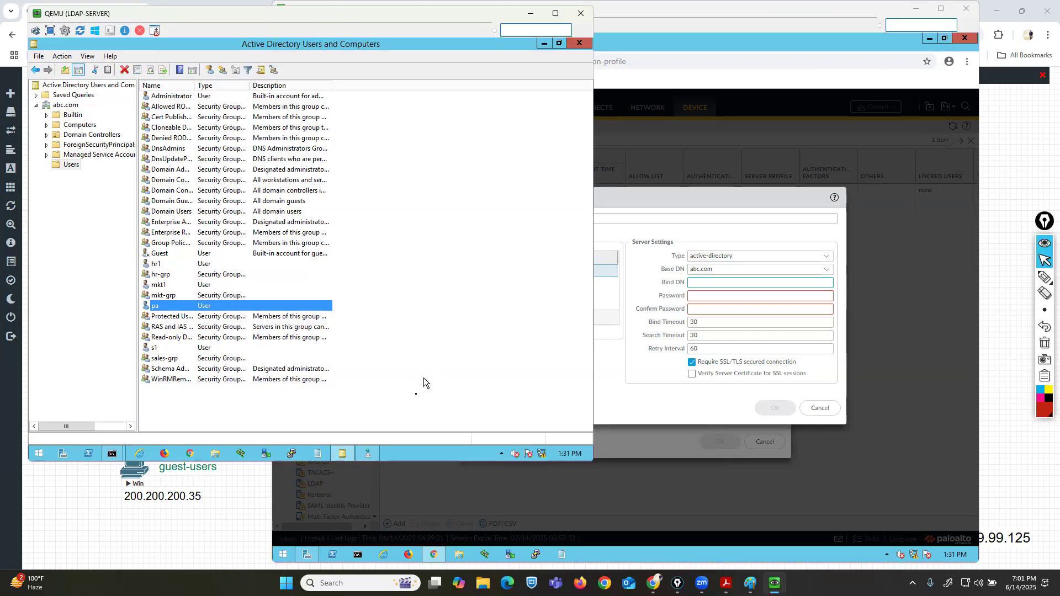
Open the pa user's properties and review its group memberships.
right_click(157, 308)
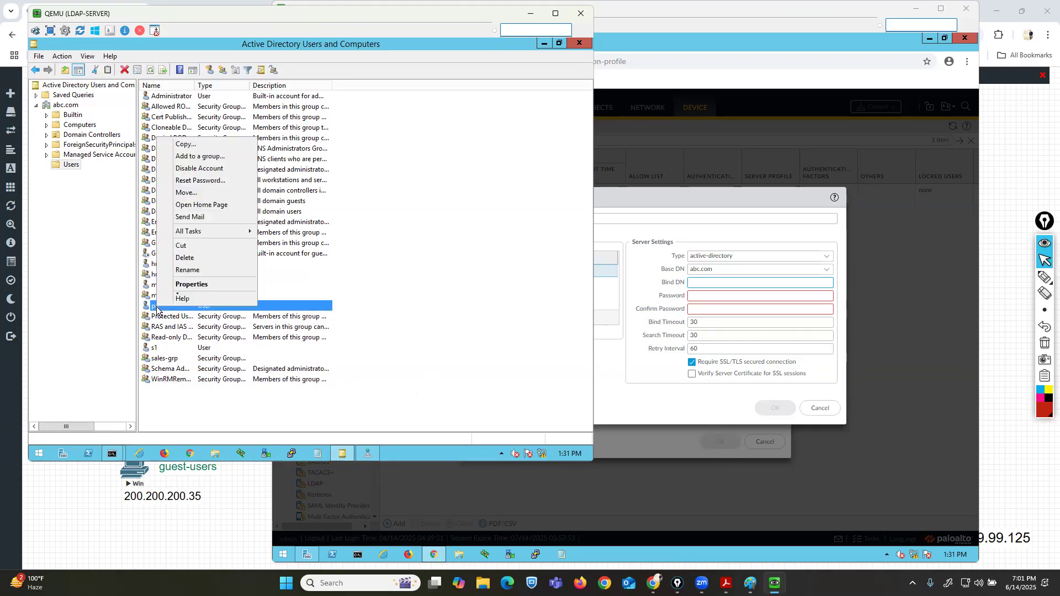
click(190, 285)
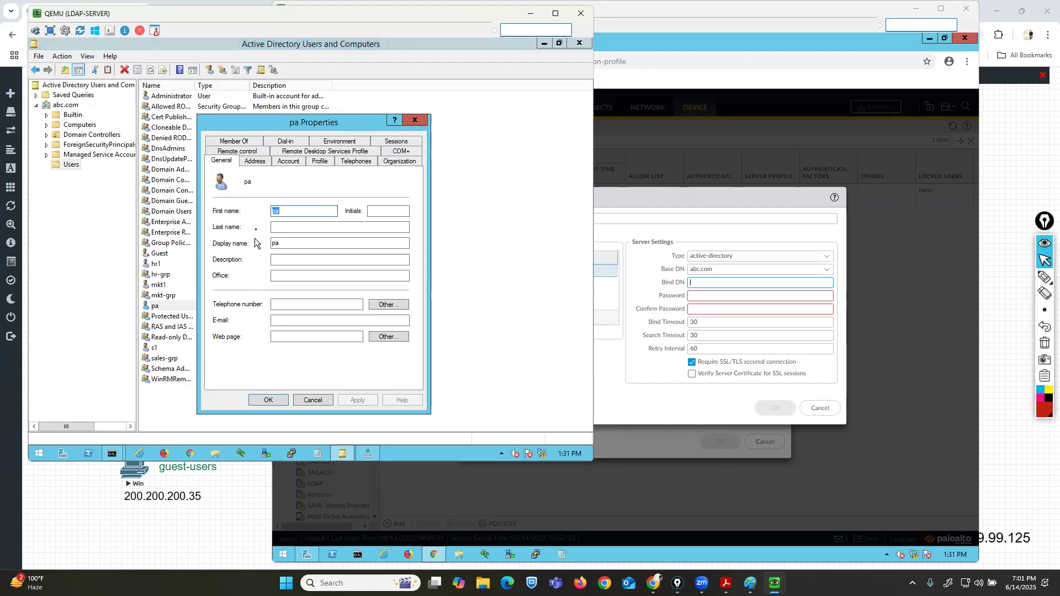
click(243, 140)
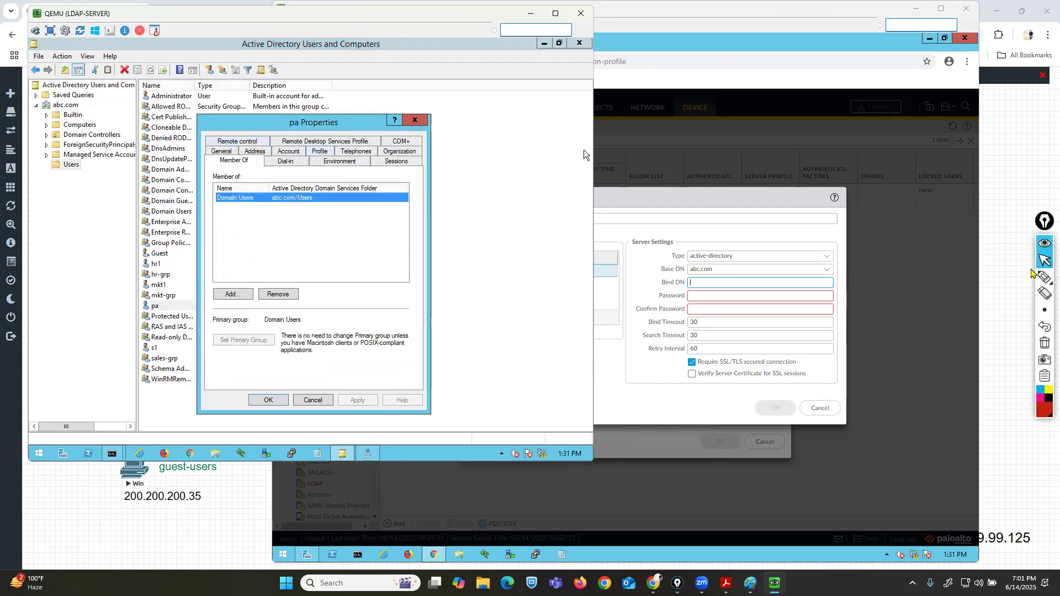
click(1044, 277)
mouse_move(191, 209)
mouse_down()
mouse_move(281, 208)
mouse_move(278, 185)
mouse_move(198, 184)
mouse_move(193, 208)
mouse_up()
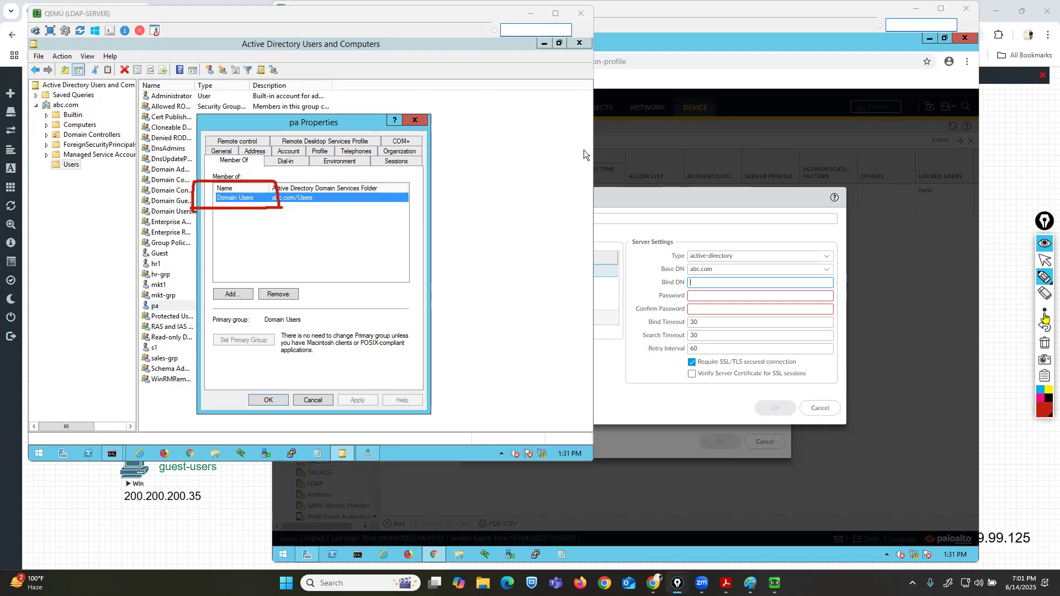
click(1045, 343)
click(1045, 259)
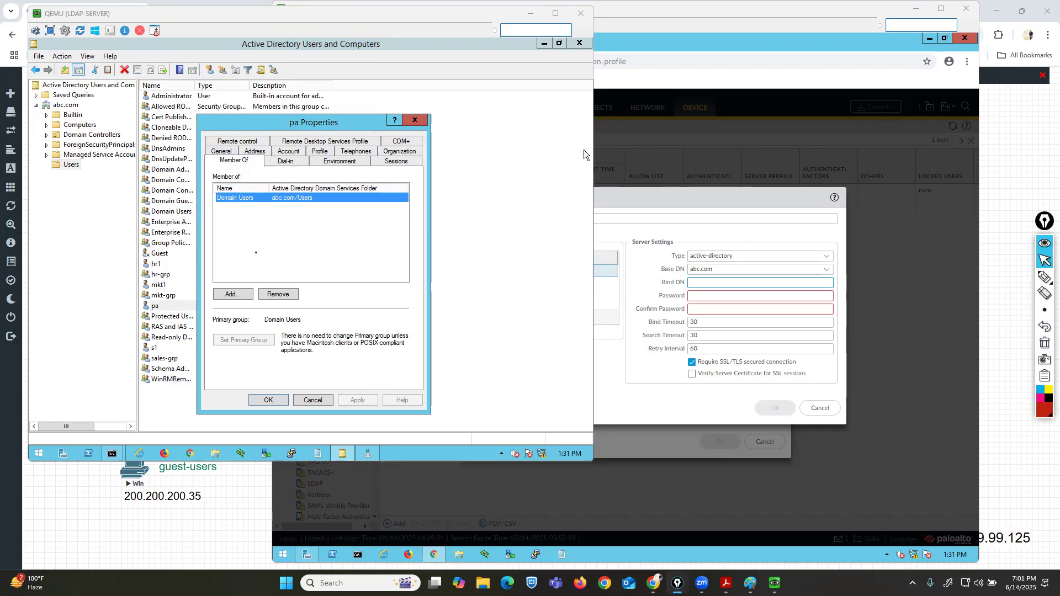
Add the pa user to the Server Operators group.
click(231, 294)
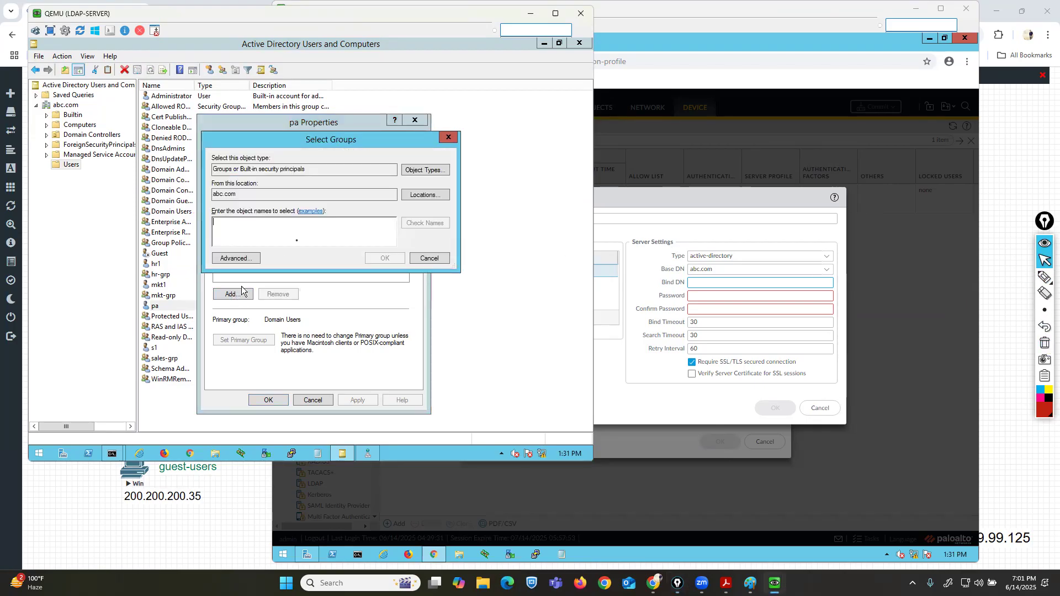
text(server)
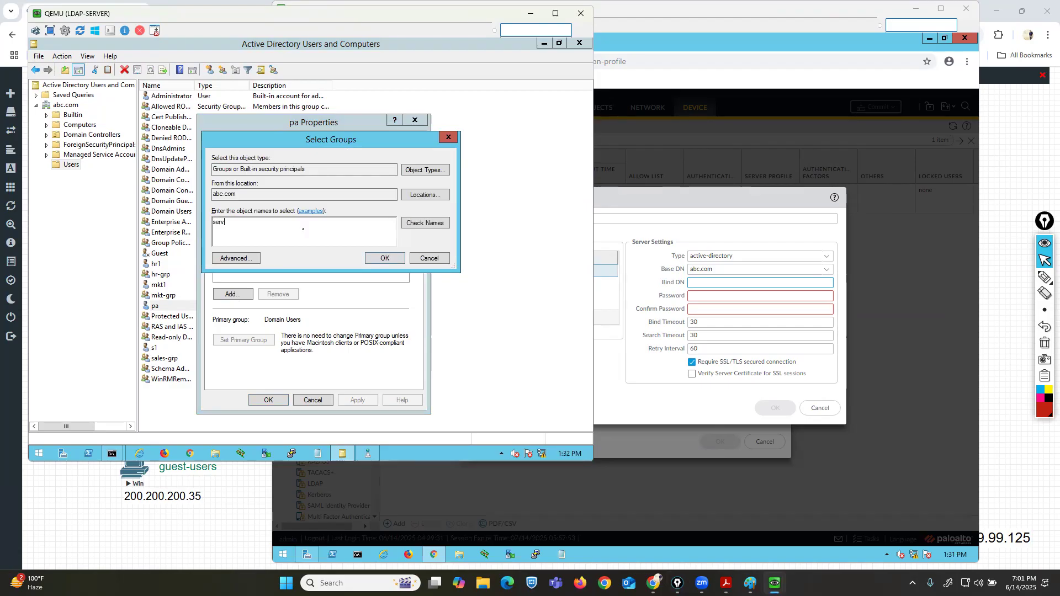
click(423, 223)
click(382, 259)
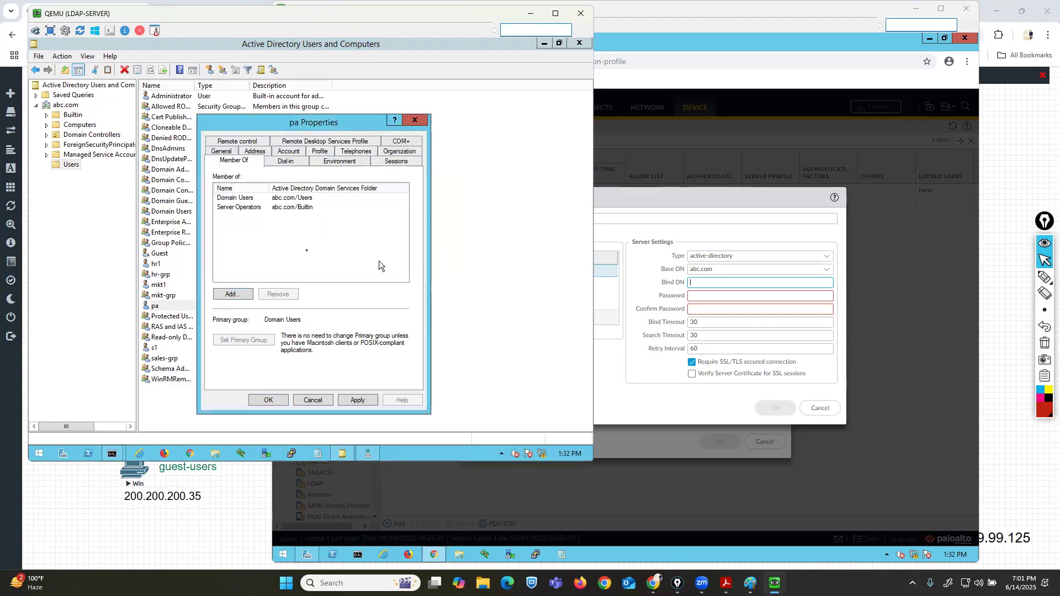
Add the pa user to the Event Log Readers group.
click(233, 294)
text(even)
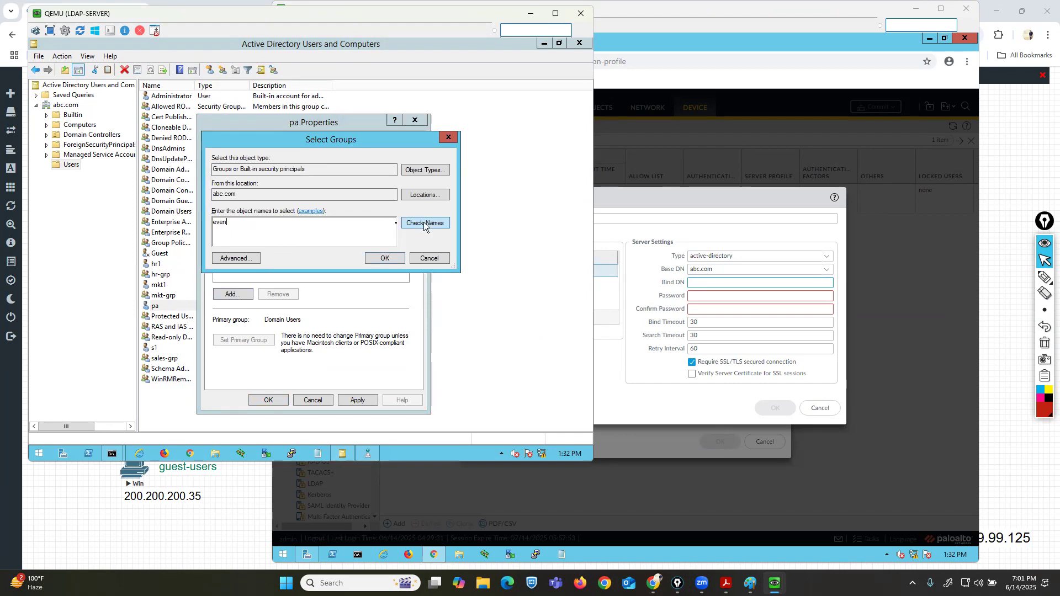
click(423, 222)
click(385, 259)
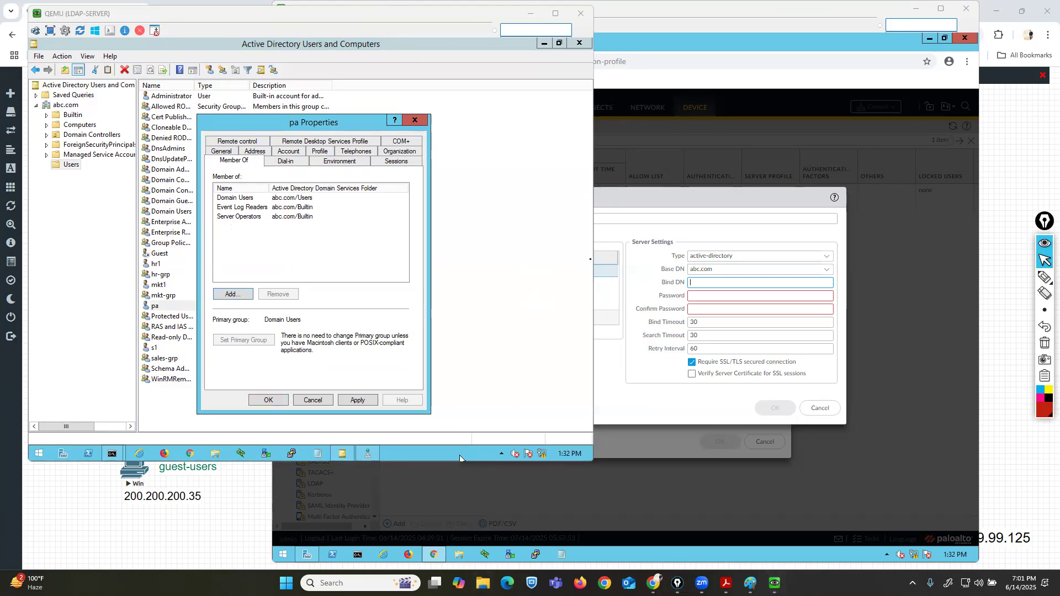
Open the LDAP Integration PDF guide from the PALO ALTO SLIDES folder and read its service account group requirements.
key(super+e)
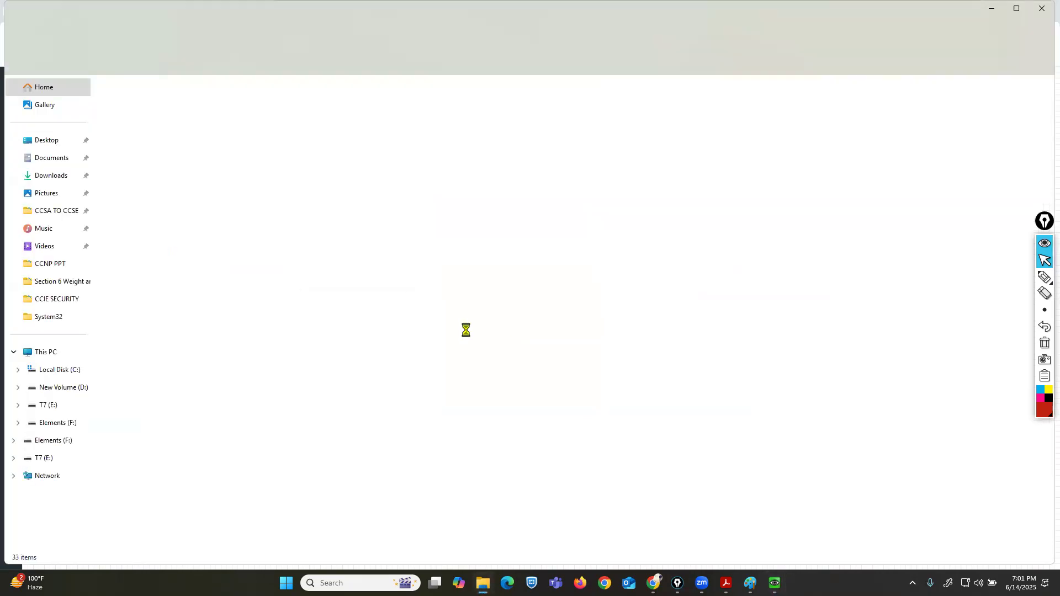
click(49, 357)
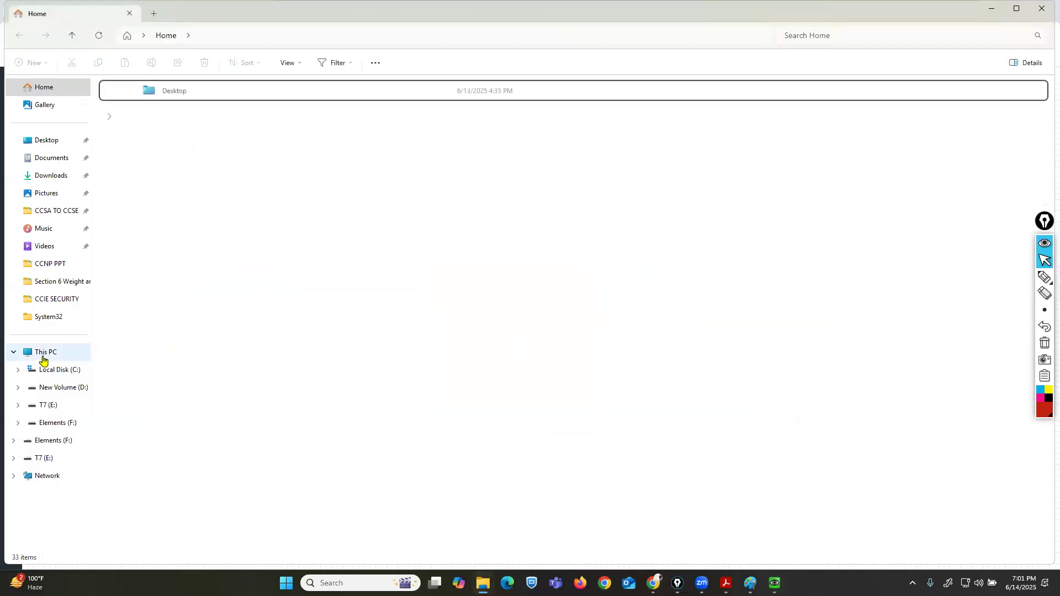
double_click(272, 114)
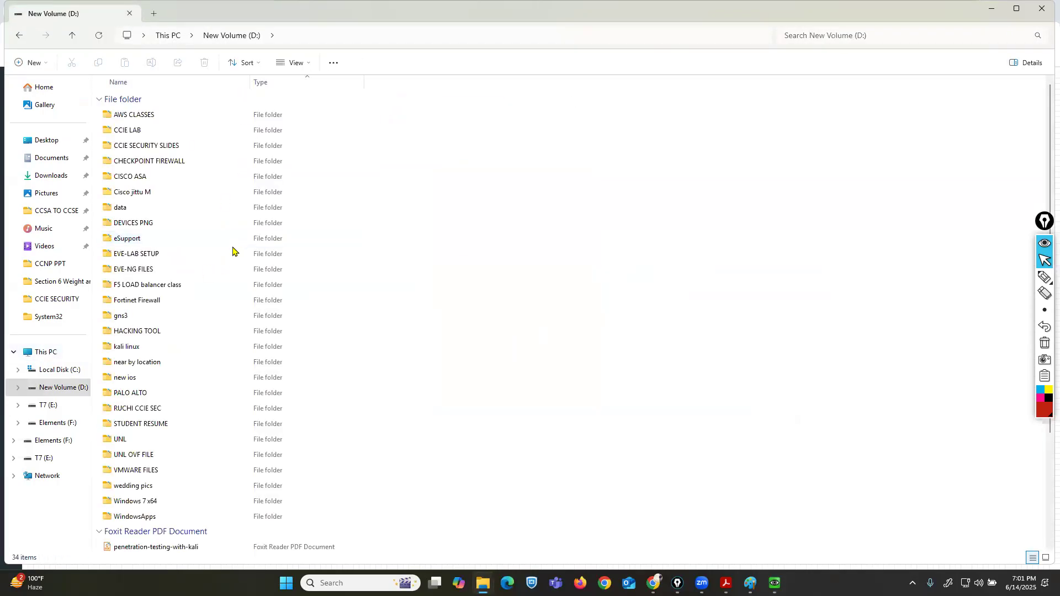
double_click(133, 395)
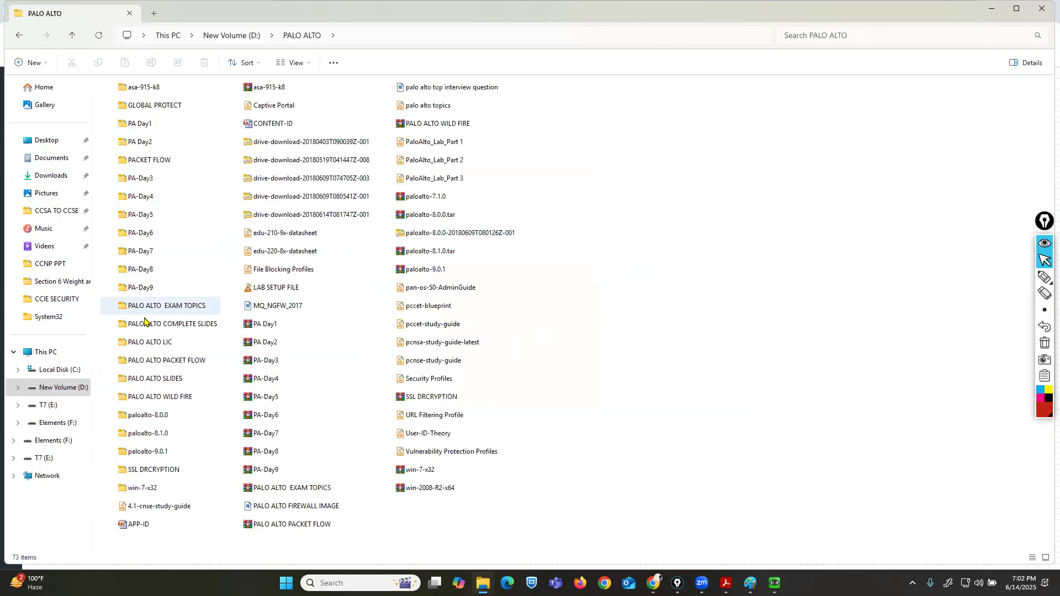
double_click(151, 379)
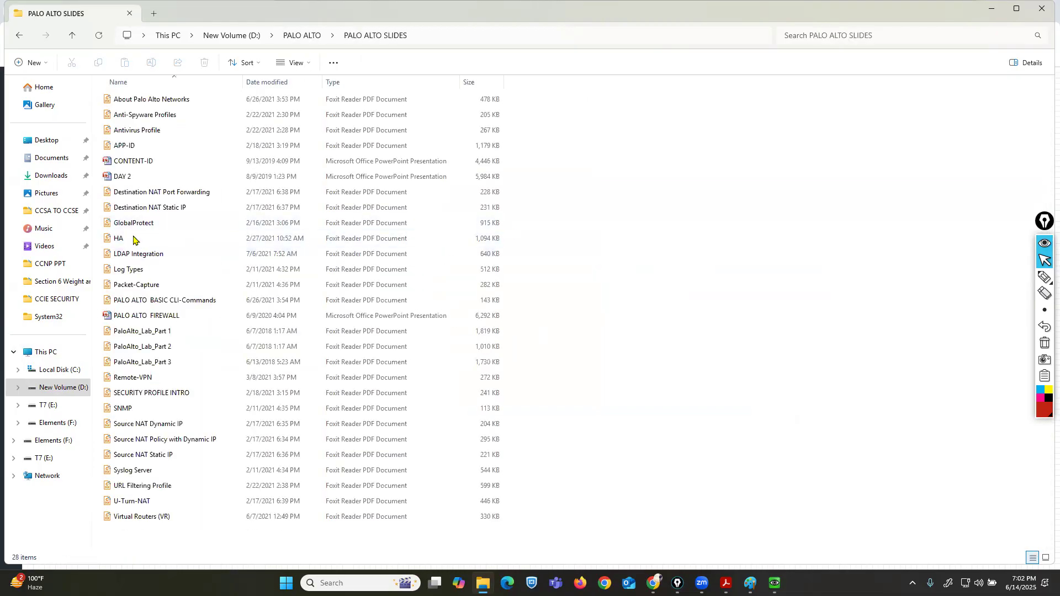
double_click(135, 254)
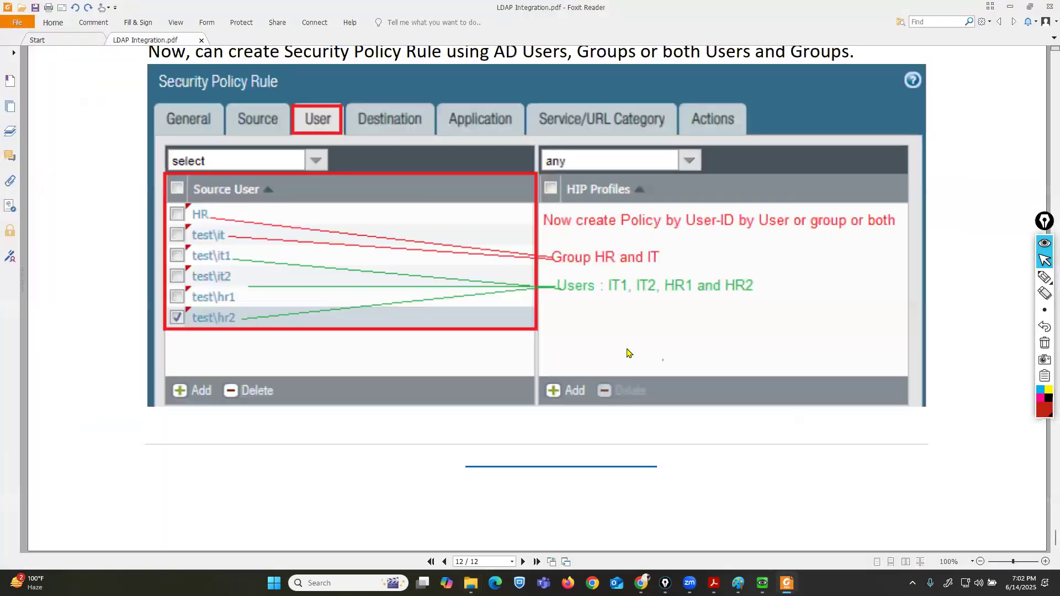
key(Left)
key(Left)
key(Left)
key(Left)
key(Left)
key(Left)
key(Left)
key(Left)
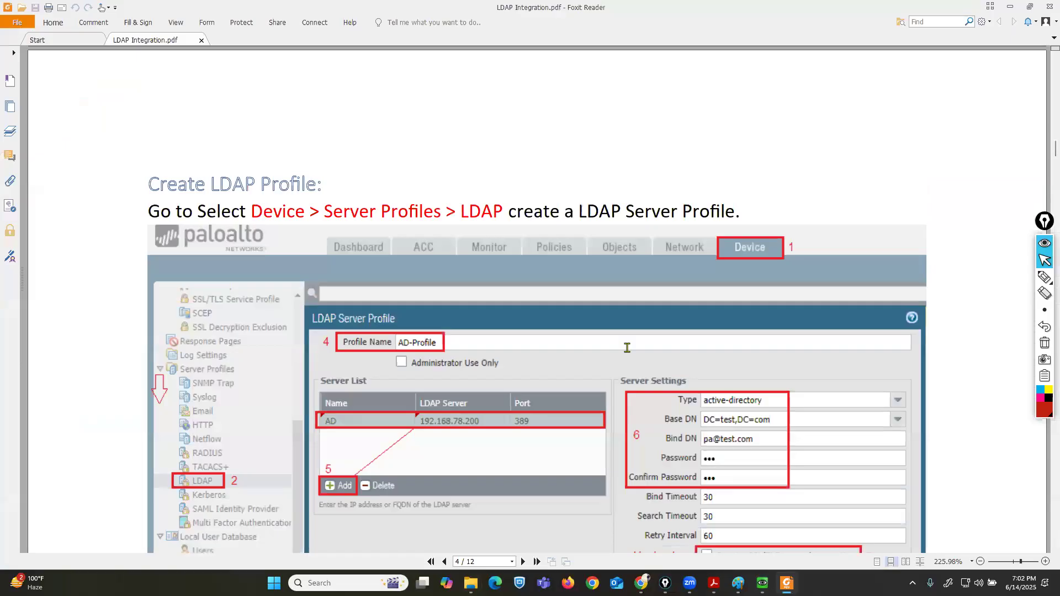
key(Left)
key(Left)
key(Left)
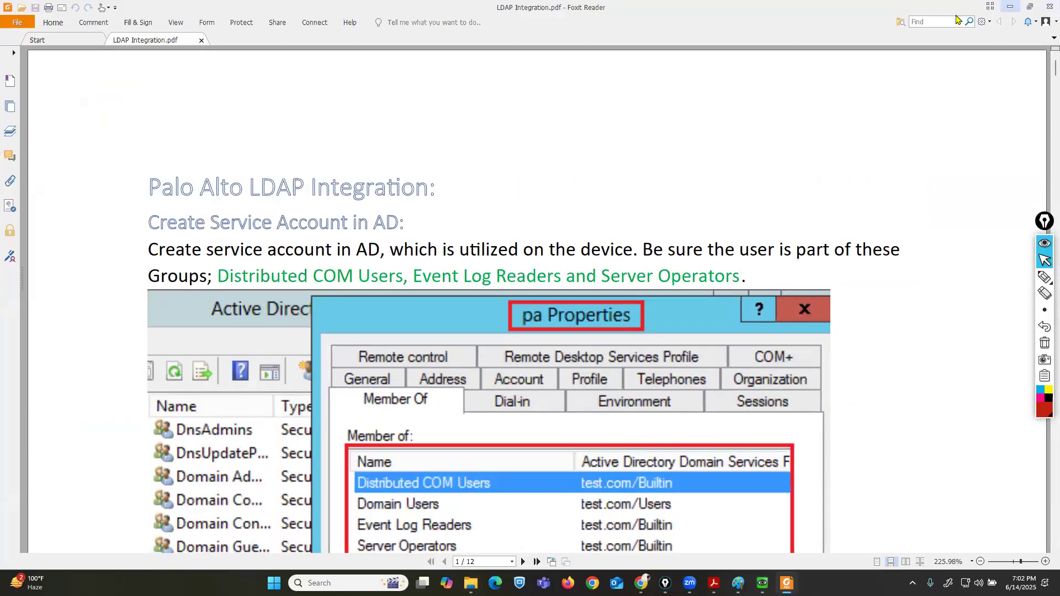
click(1011, 6)
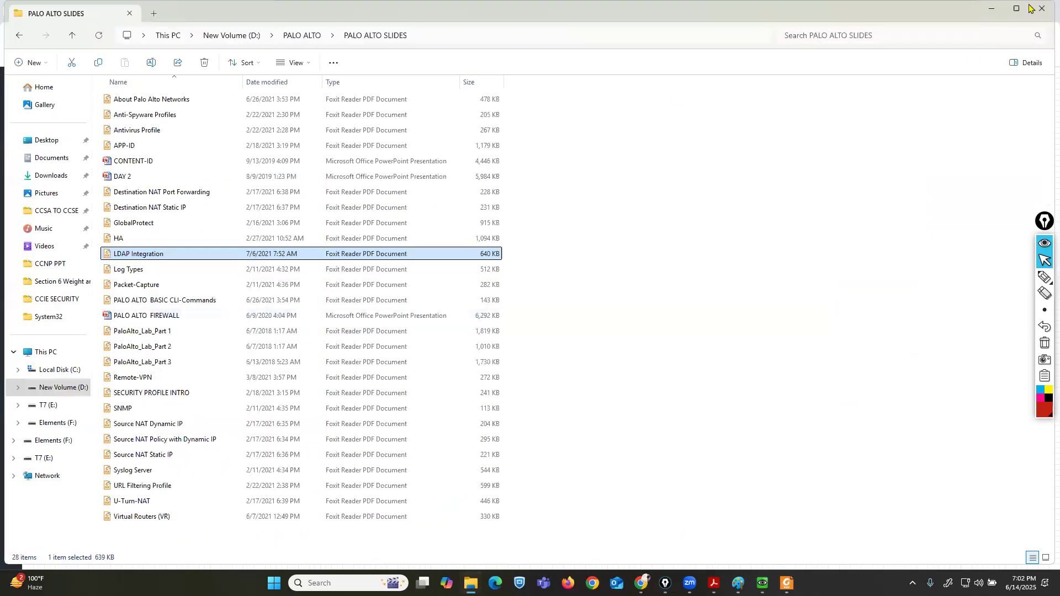
click(1003, 7)
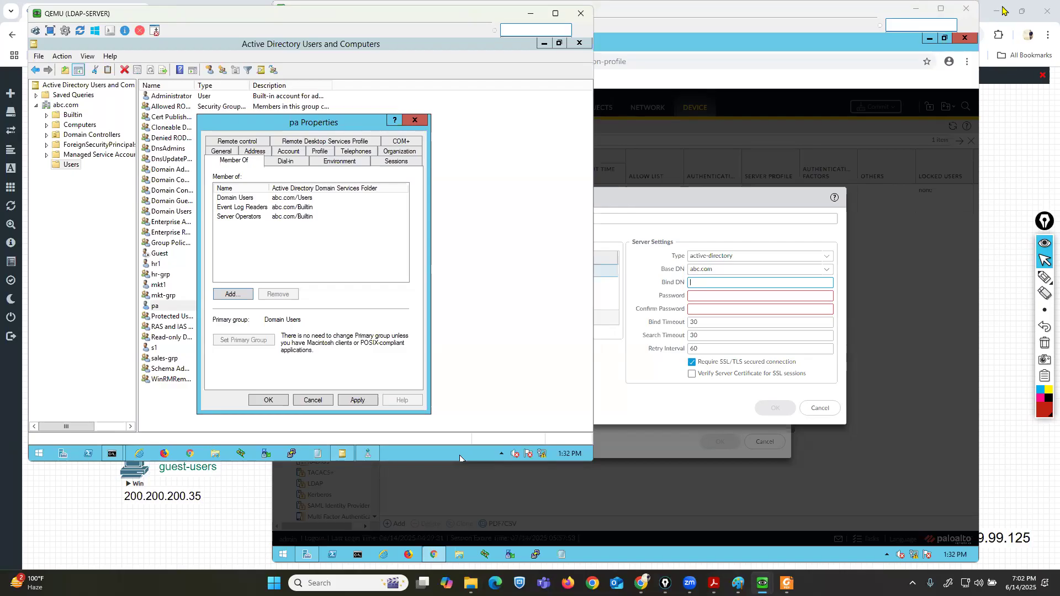
Add the pa user to the Distributed COM Users group and apply the properties.
click(231, 294)
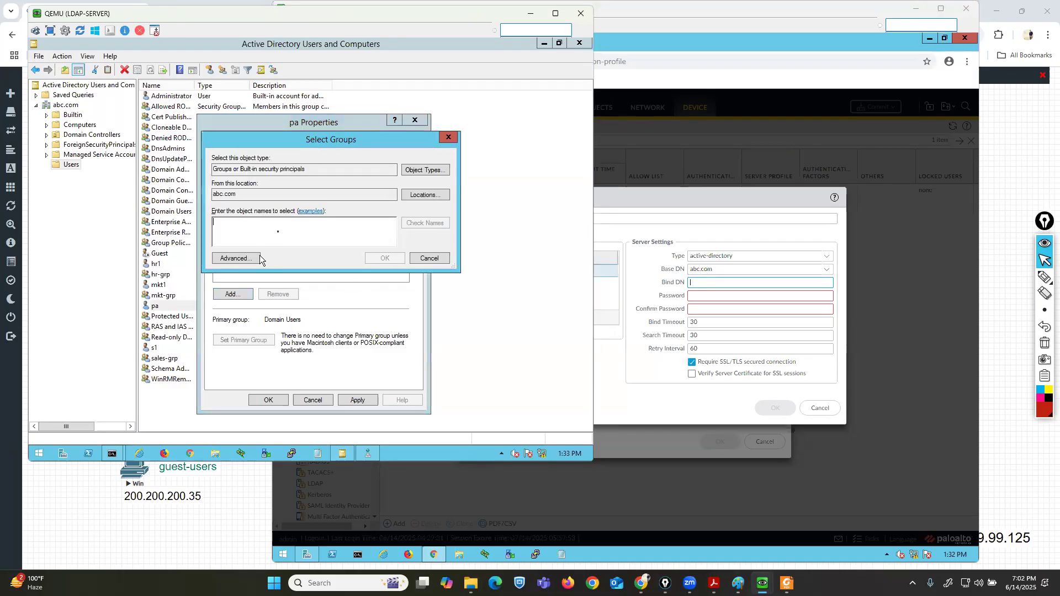
text(dis)
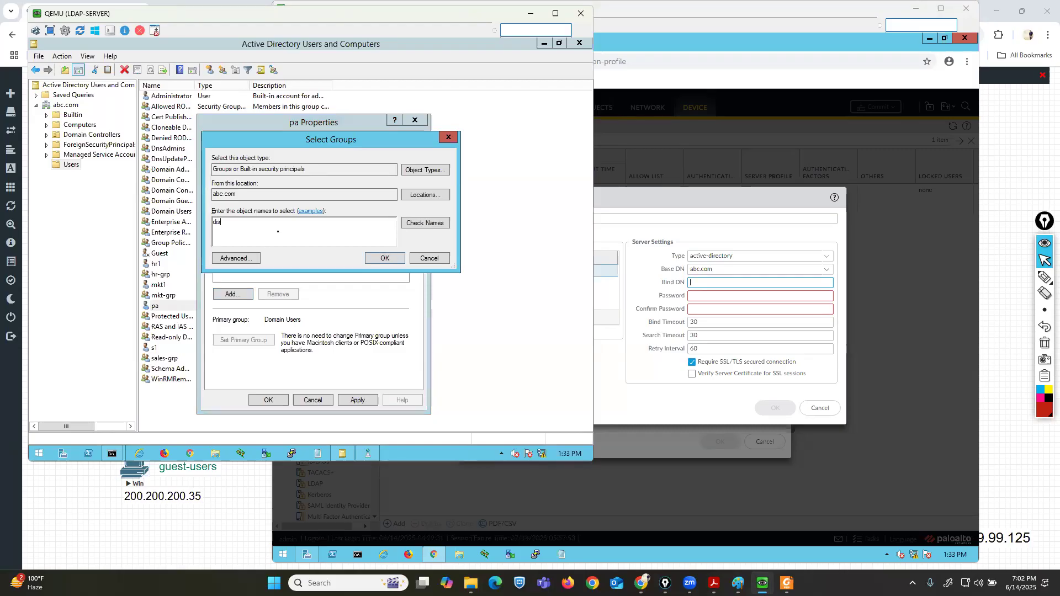
click(414, 225)
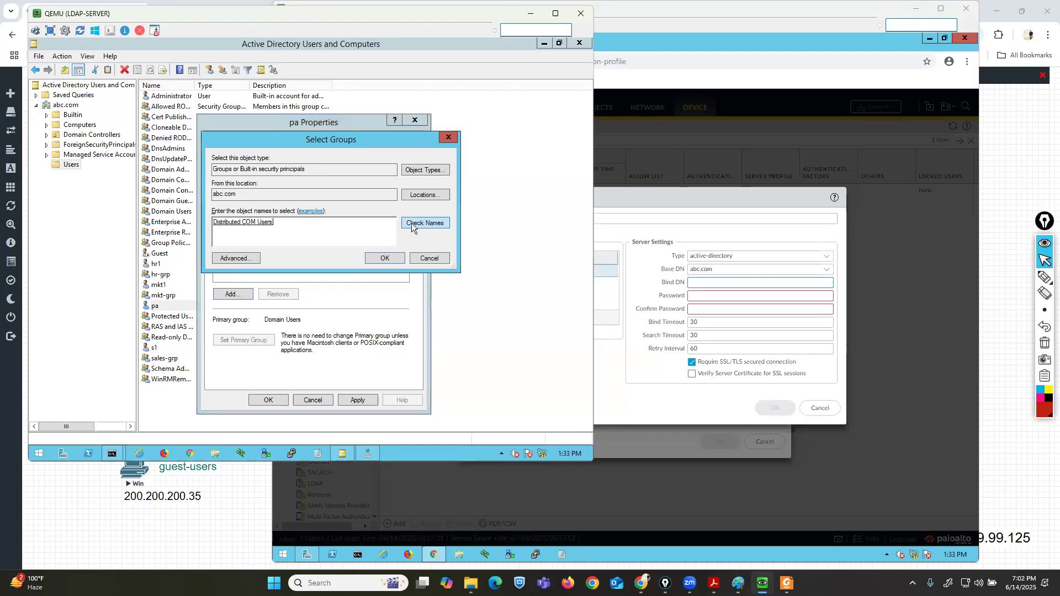
click(385, 258)
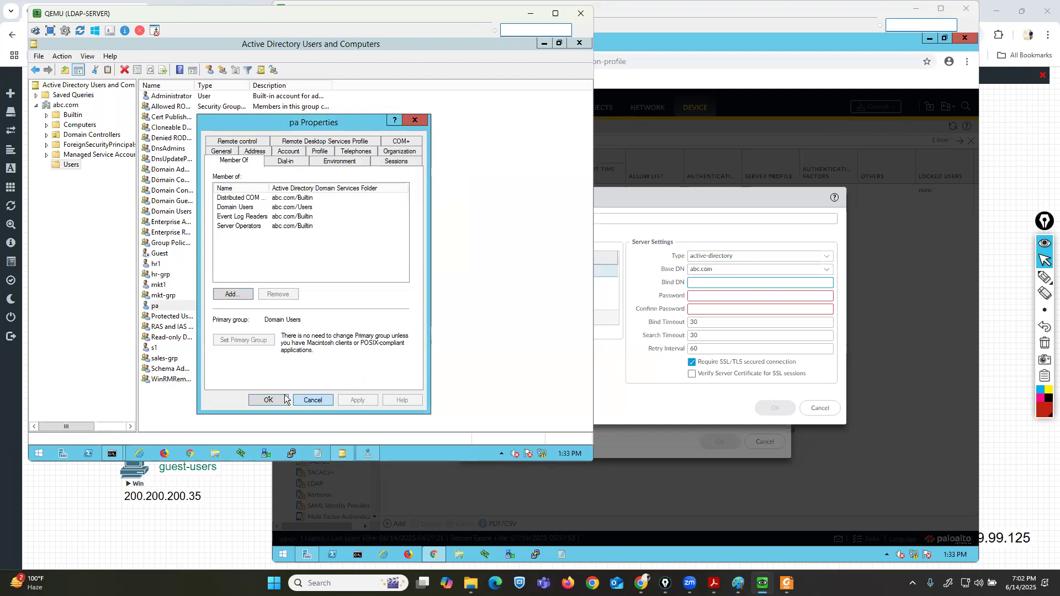
click(268, 400)
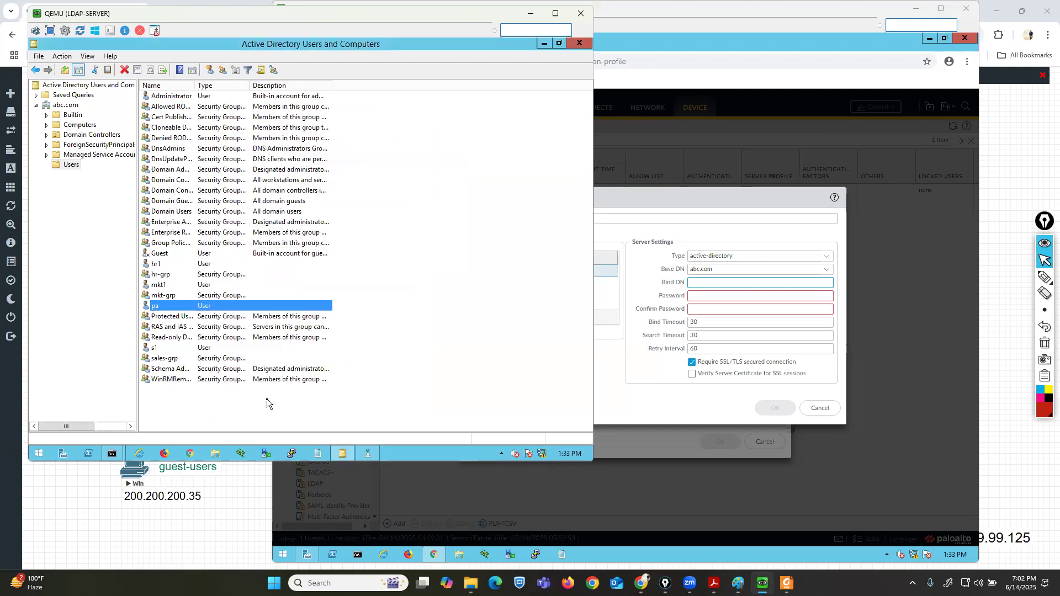
Launch the WMI Control console on the server by running wmimgmt.msc.
click(40, 454)
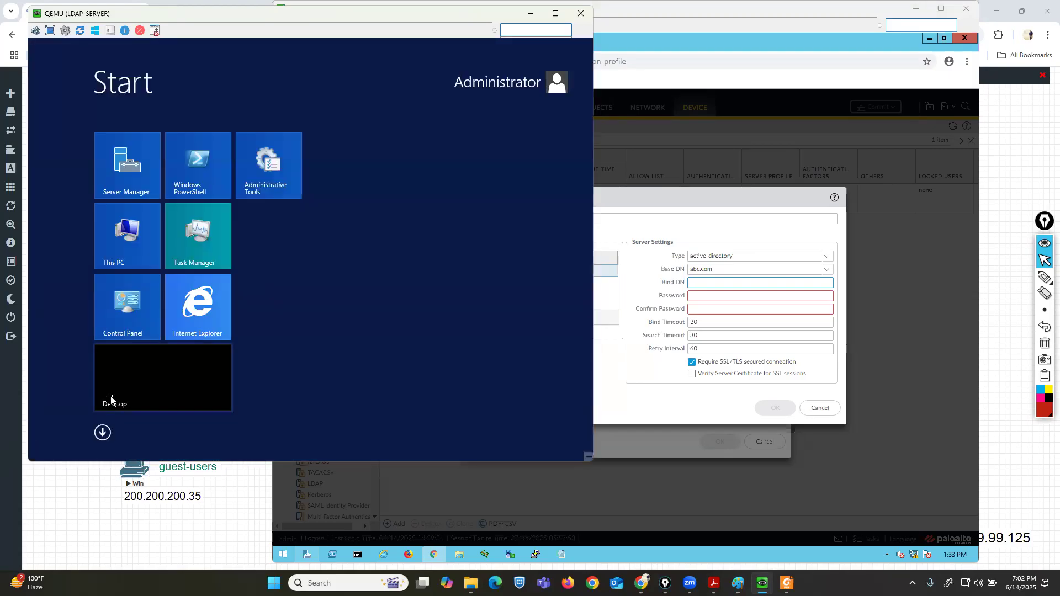
text(ru)
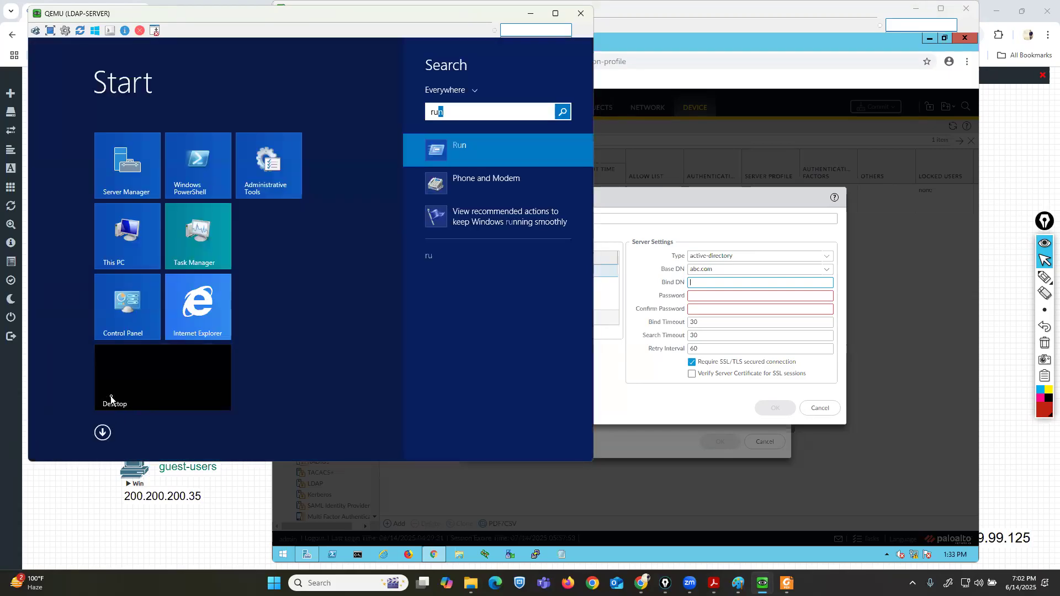
text(n)
key(Return)
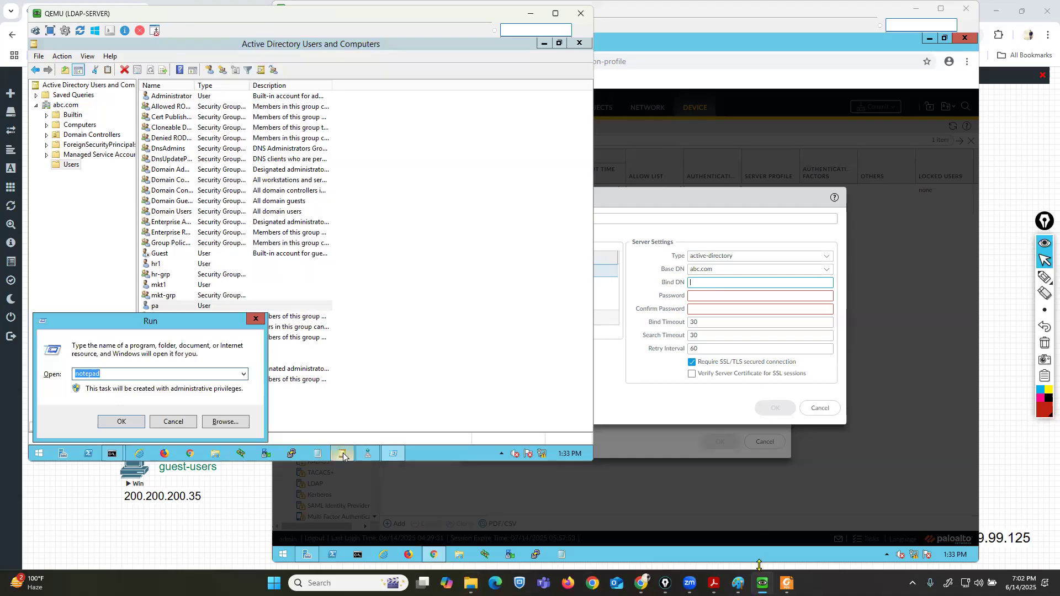
click(787, 583)
scroll(693, 454, down, 9)
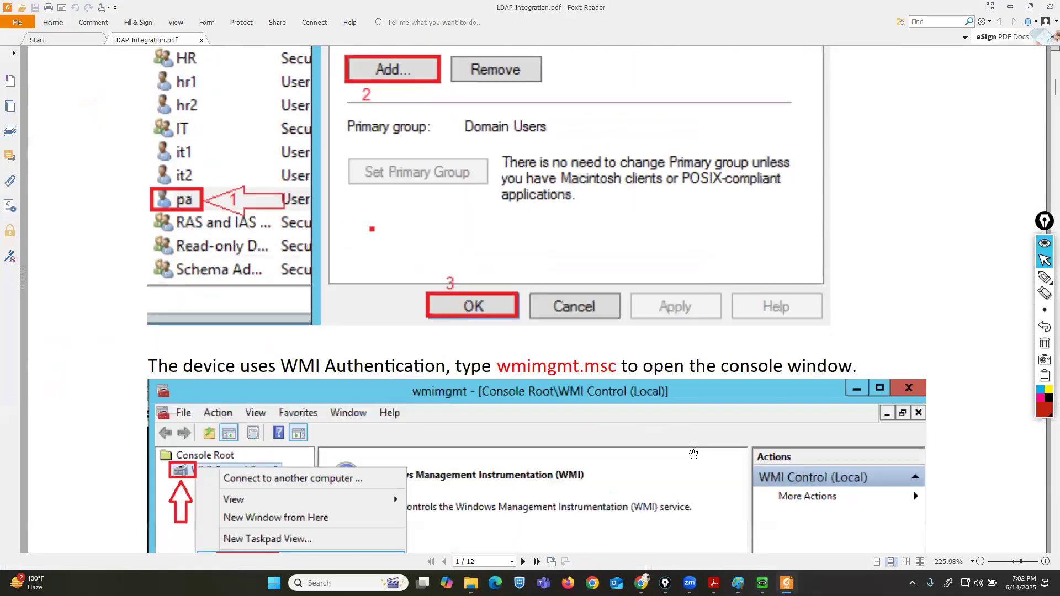
scroll(694, 454, up, 1)
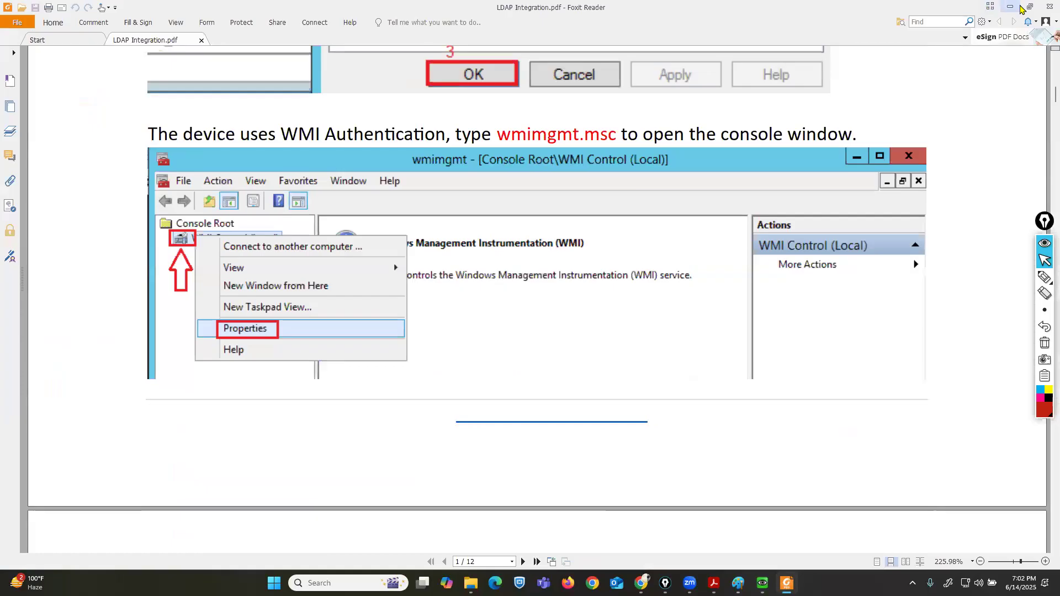
click(1009, 7)
text(wmimgmt.msc)
key(Return)
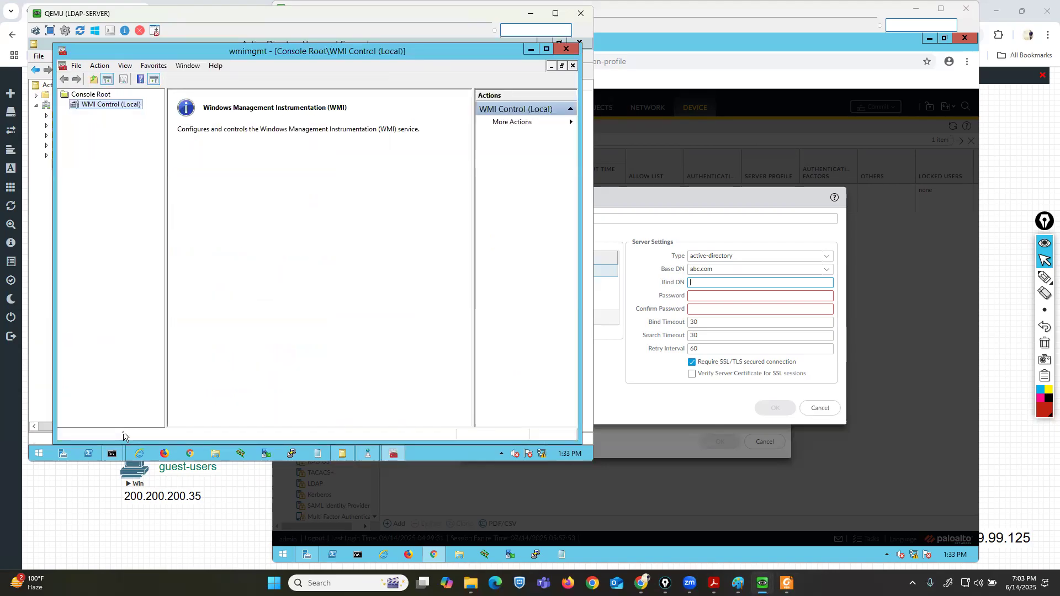
click(37, 454)
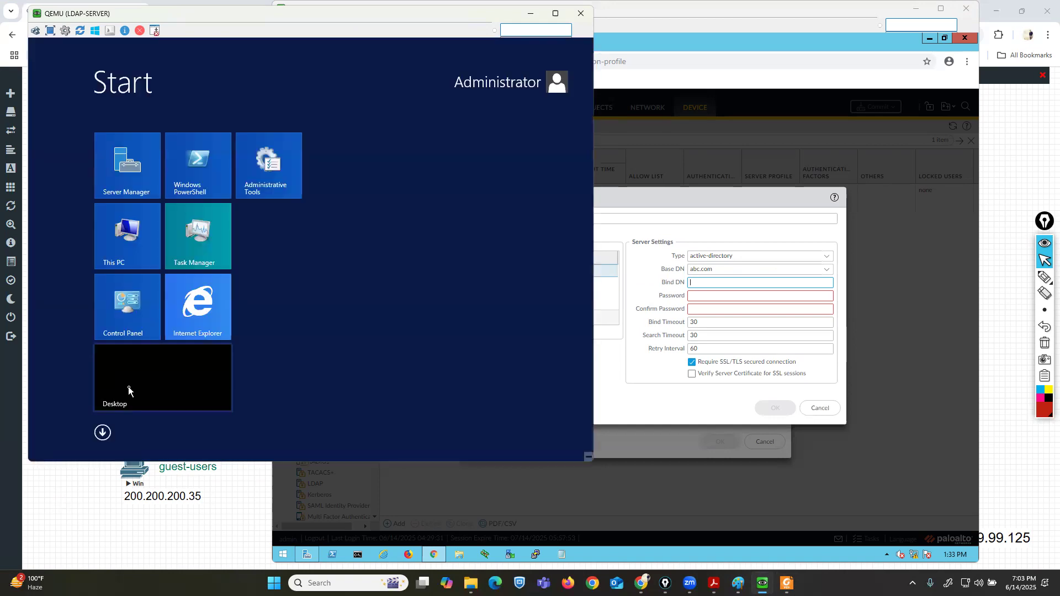
text(run)
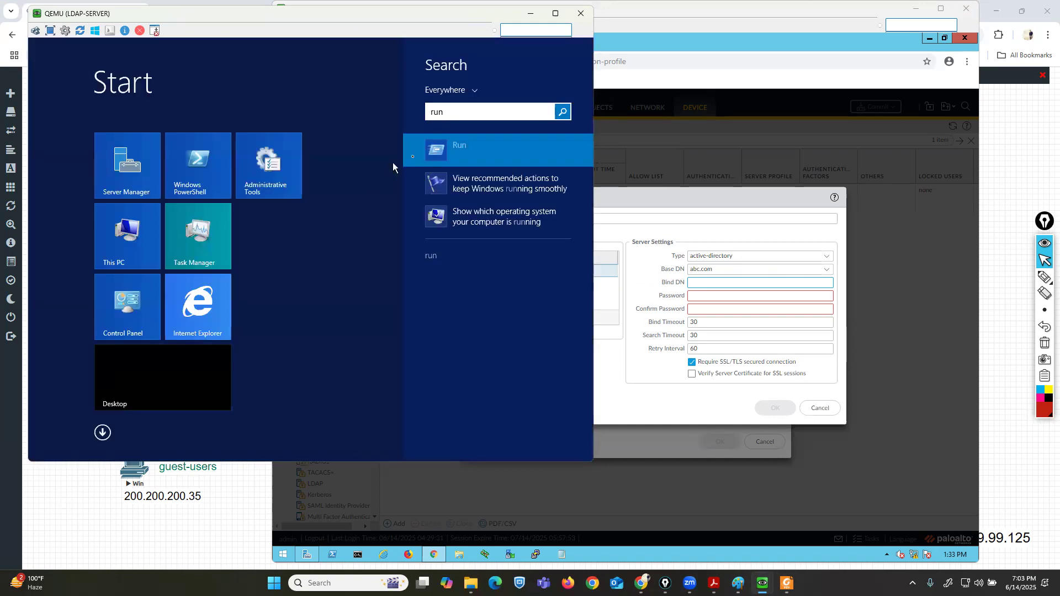
click(461, 154)
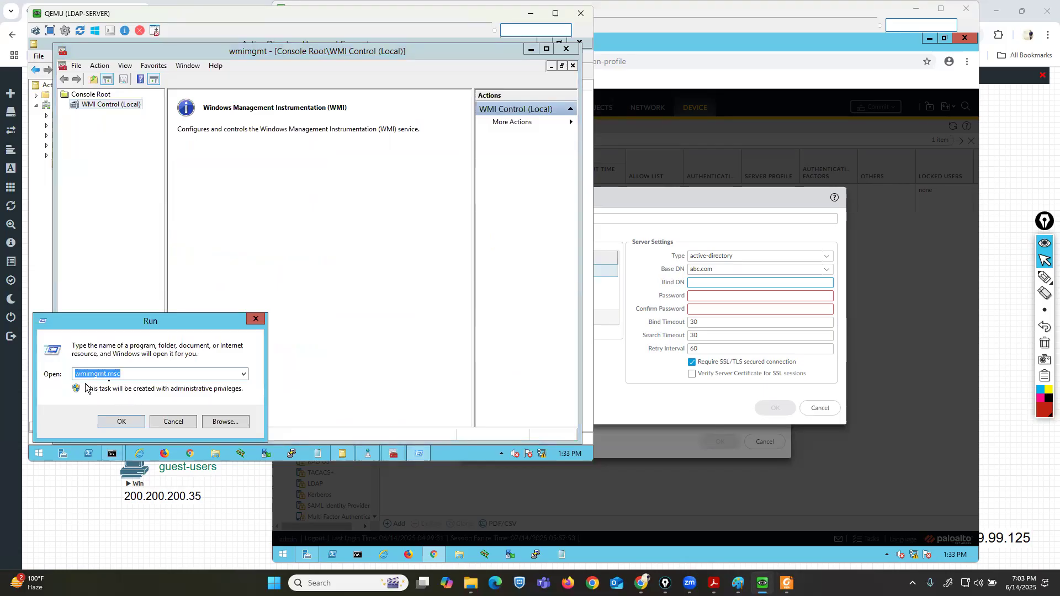
click(162, 422)
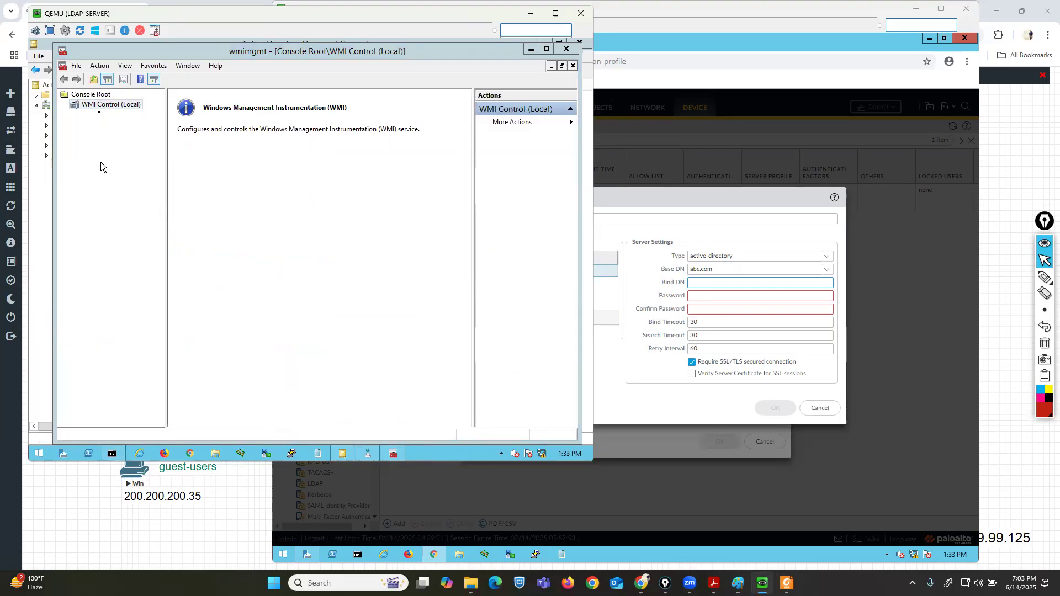
Open the WMI Control properties and the security settings of the Root\CIMV2 namespace.
right_click(90, 109)
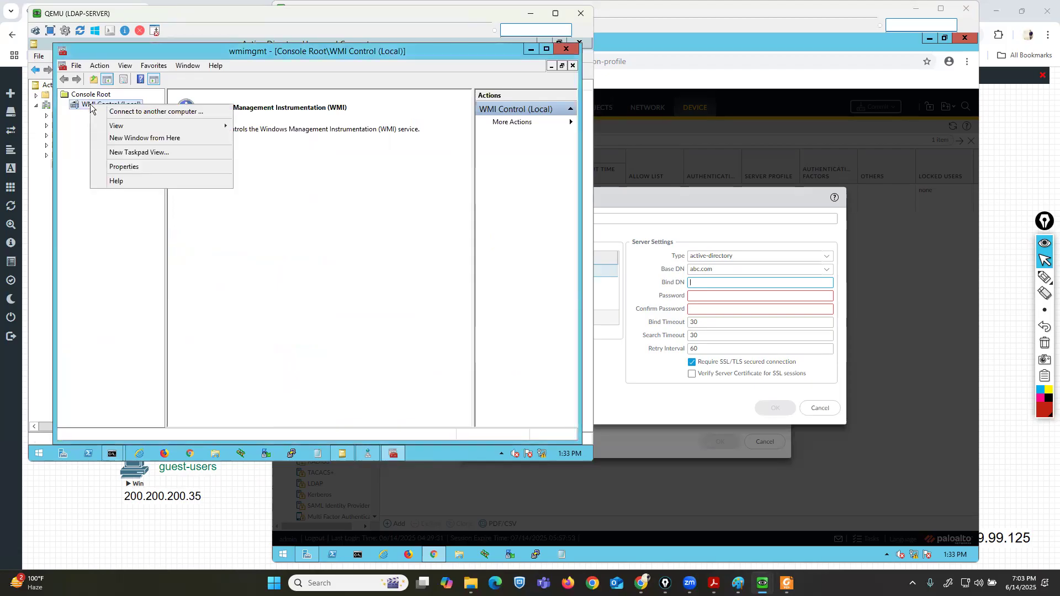
click(125, 166)
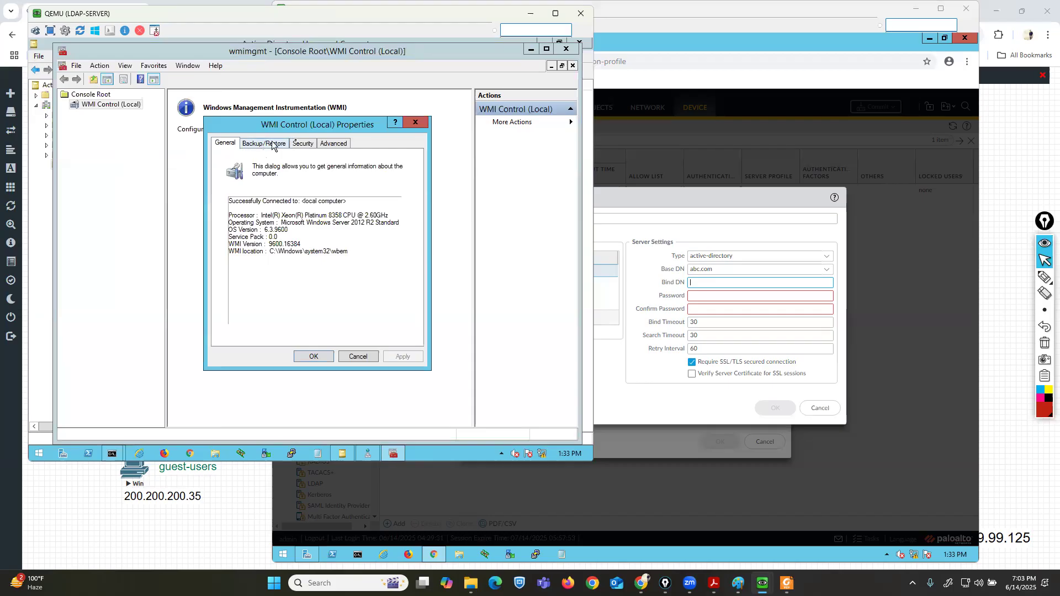
click(302, 143)
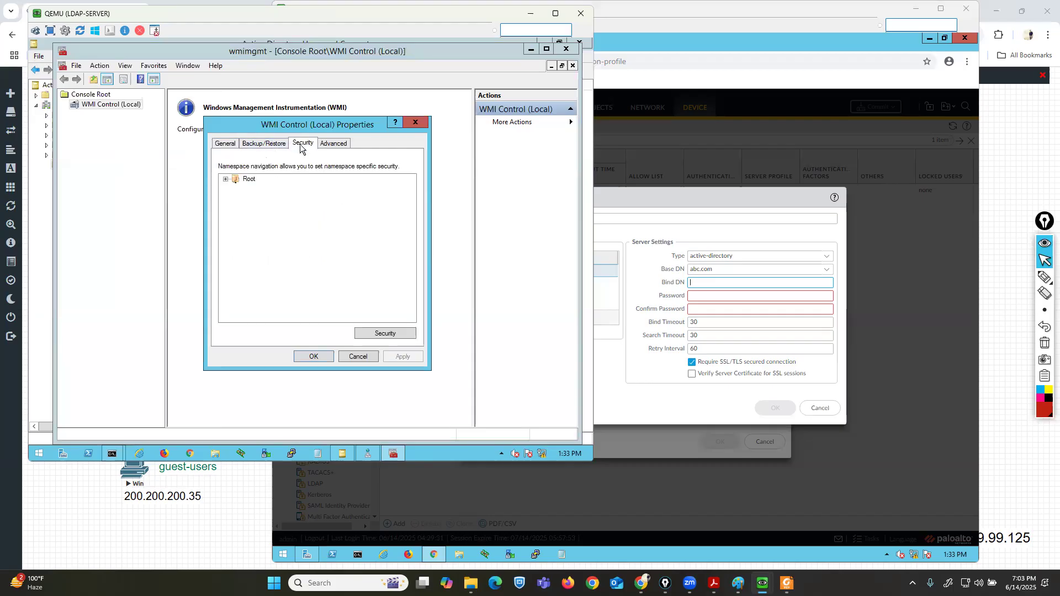
click(225, 180)
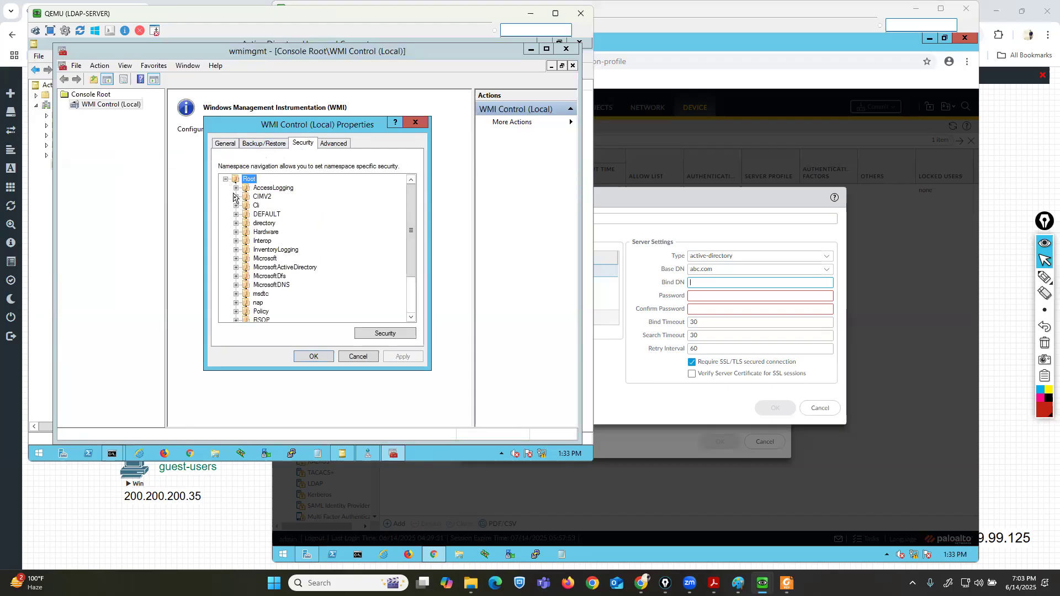
click(236, 197)
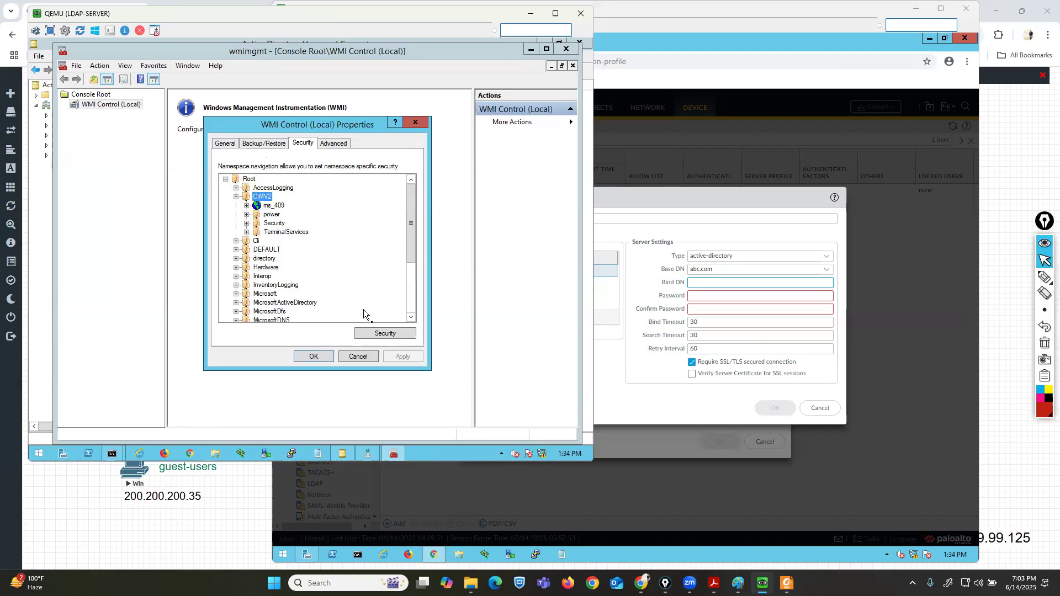
click(381, 336)
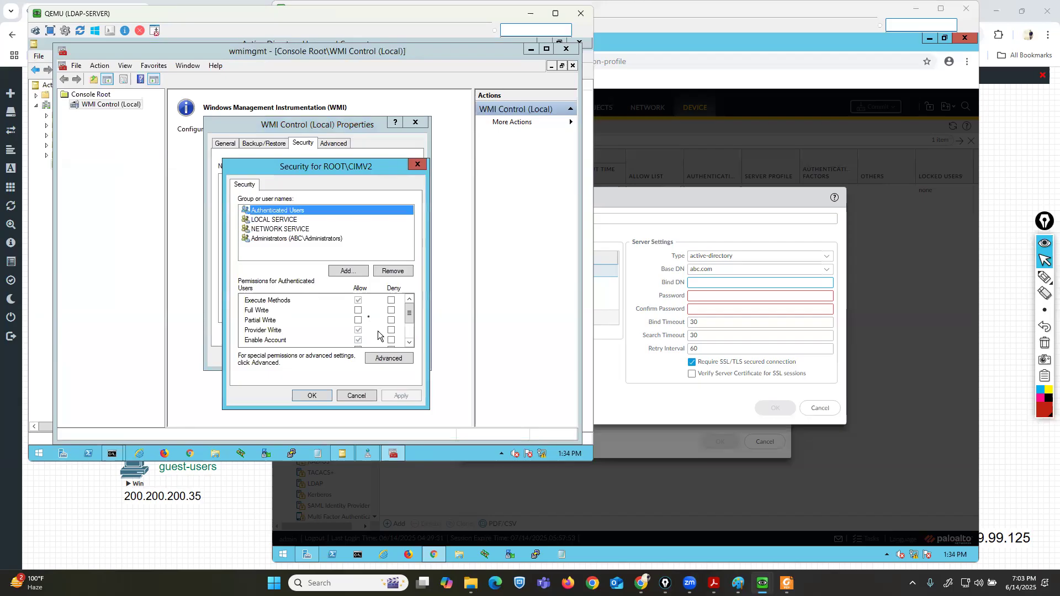
Add the pa user to the security list of the Root\CIMV2 WMI namespace.
click(347, 270)
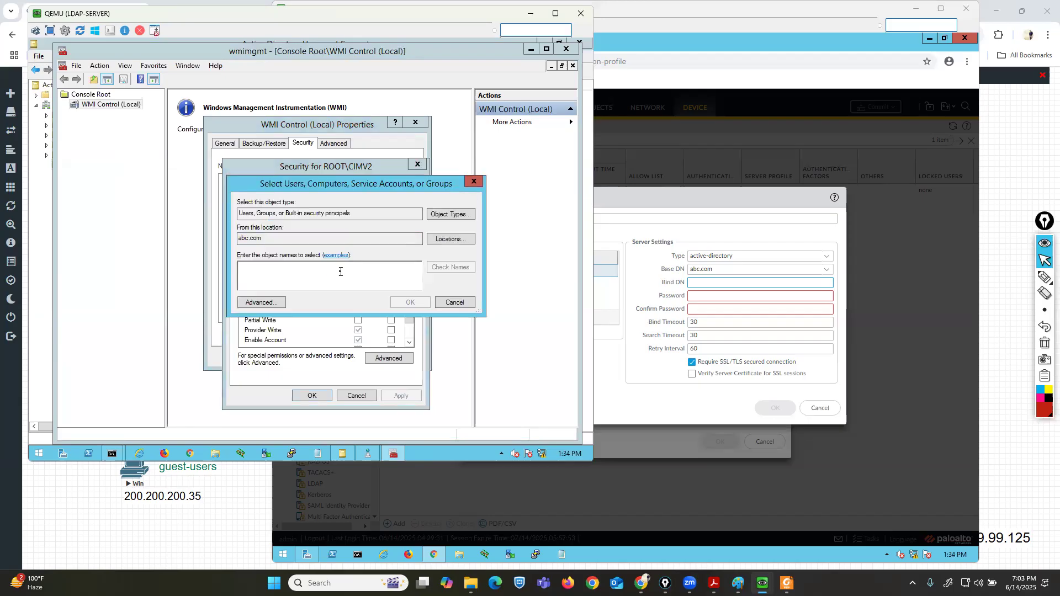
text(pa)
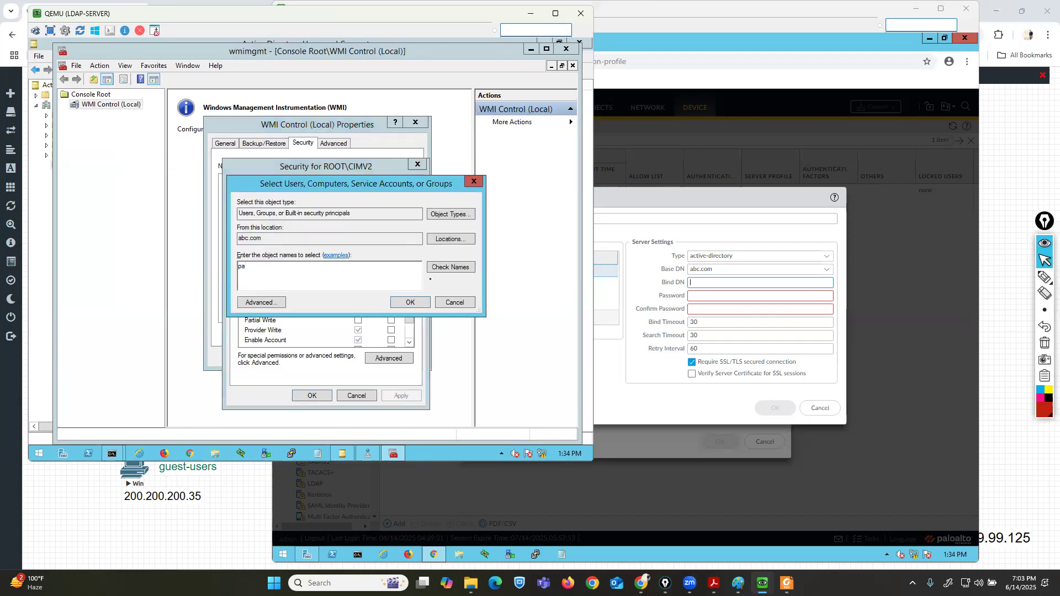
click(446, 268)
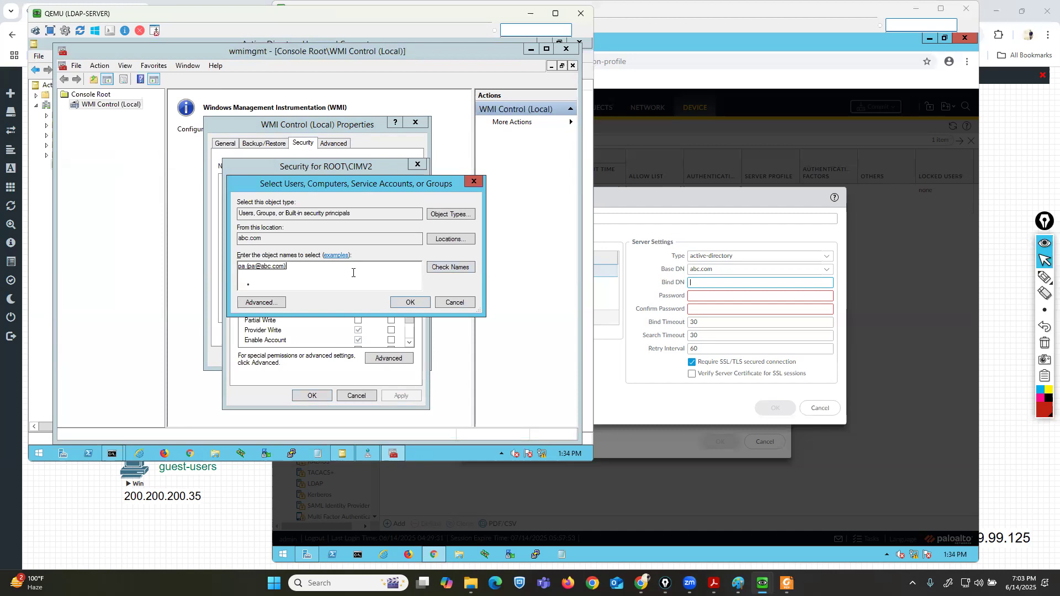
click(411, 302)
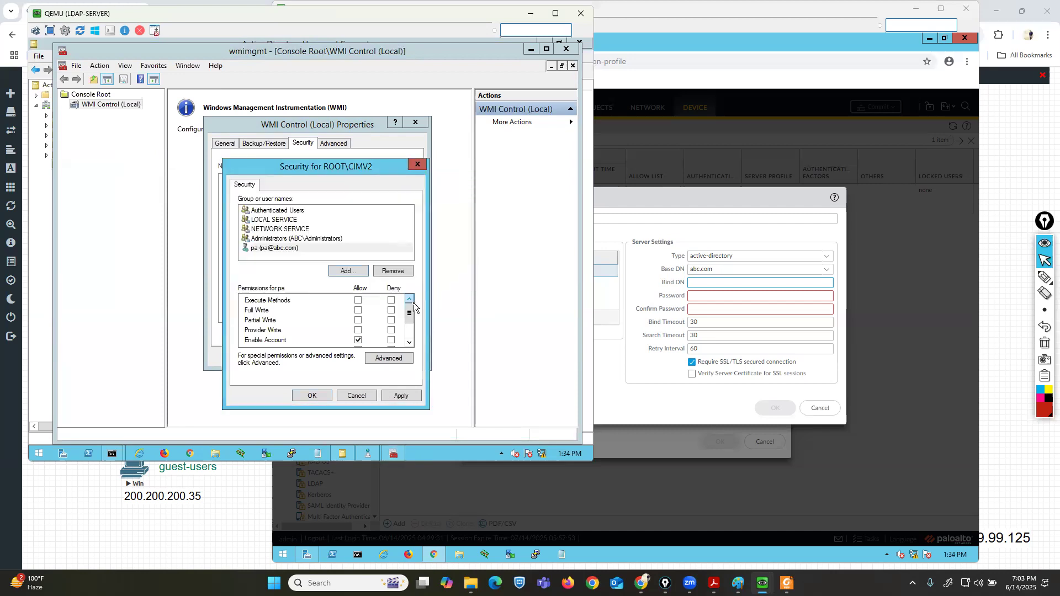
Grant pa every Allow permission on Root\CIMV2, from Execute Methods through Edit Security, and apply and close the WMI properties.
click(358, 301)
click(358, 311)
drag(409, 313, 410, 326)
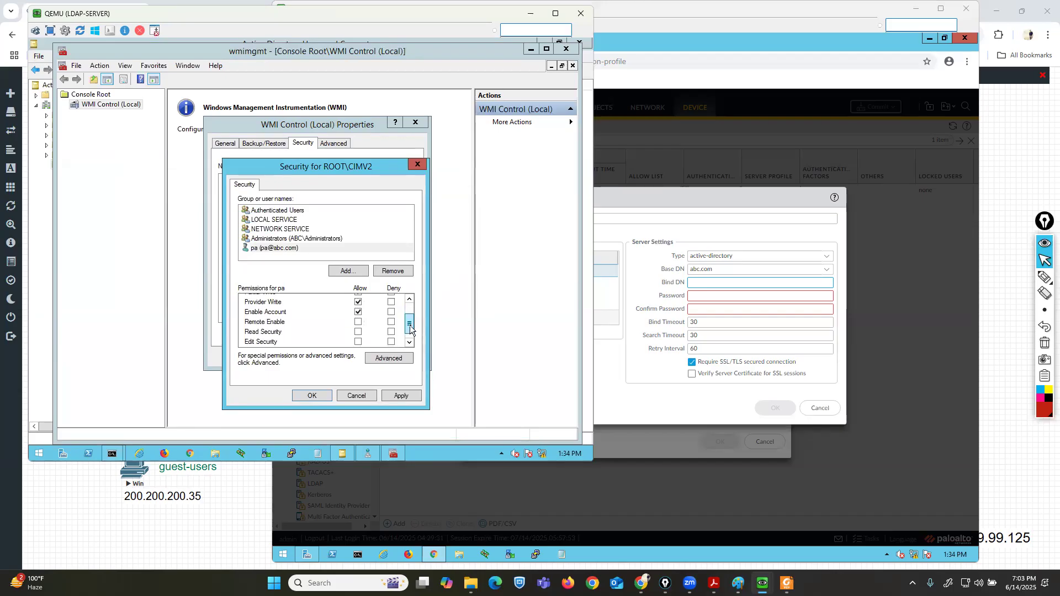
click(358, 322)
click(358, 331)
click(358, 342)
drag(409, 330, 409, 335)
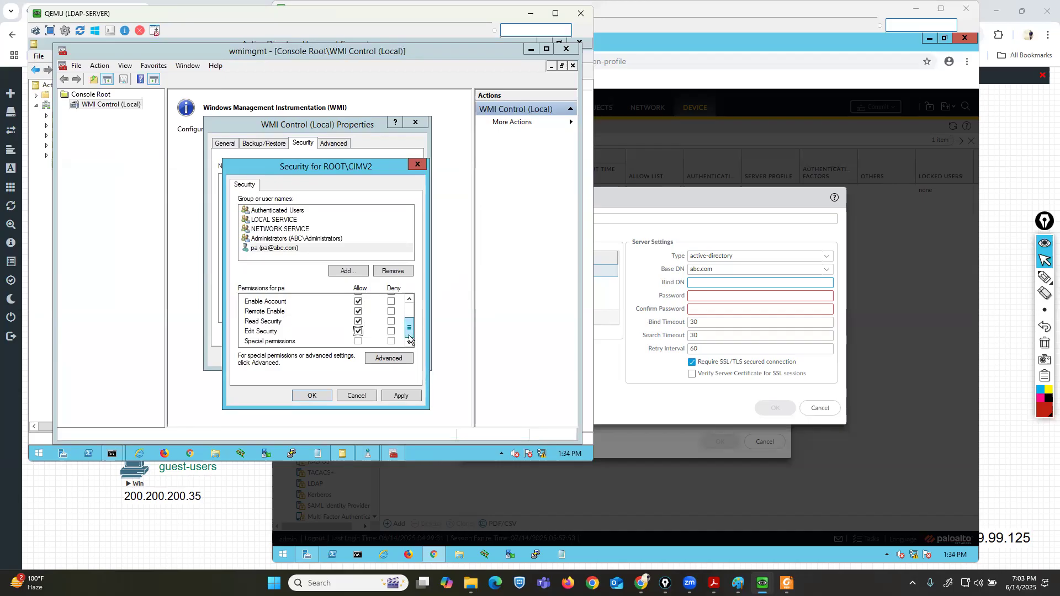
scroll(376, 313, up, 2)
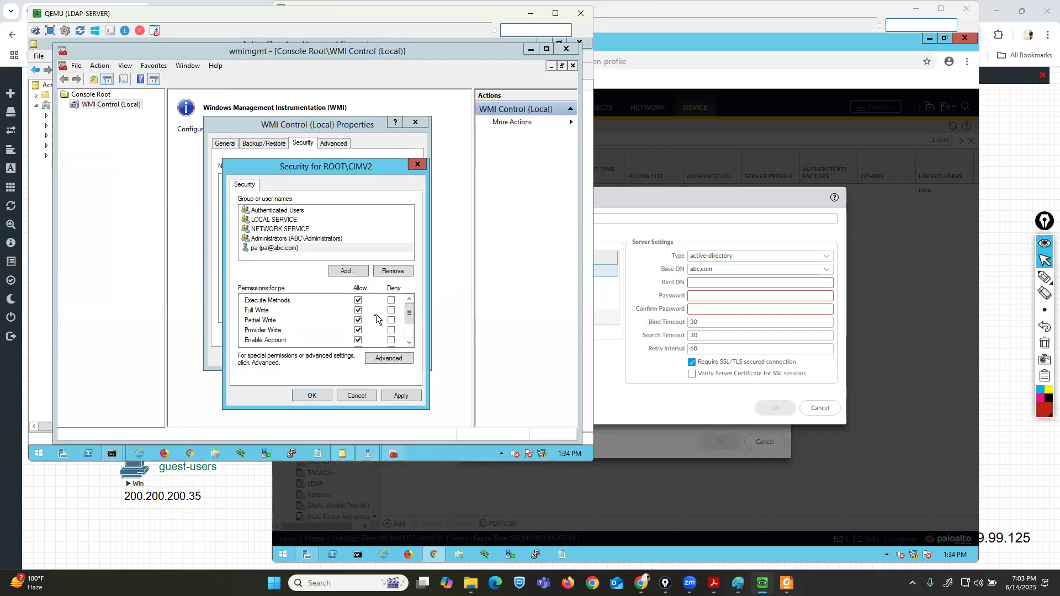
click(395, 392)
click(305, 396)
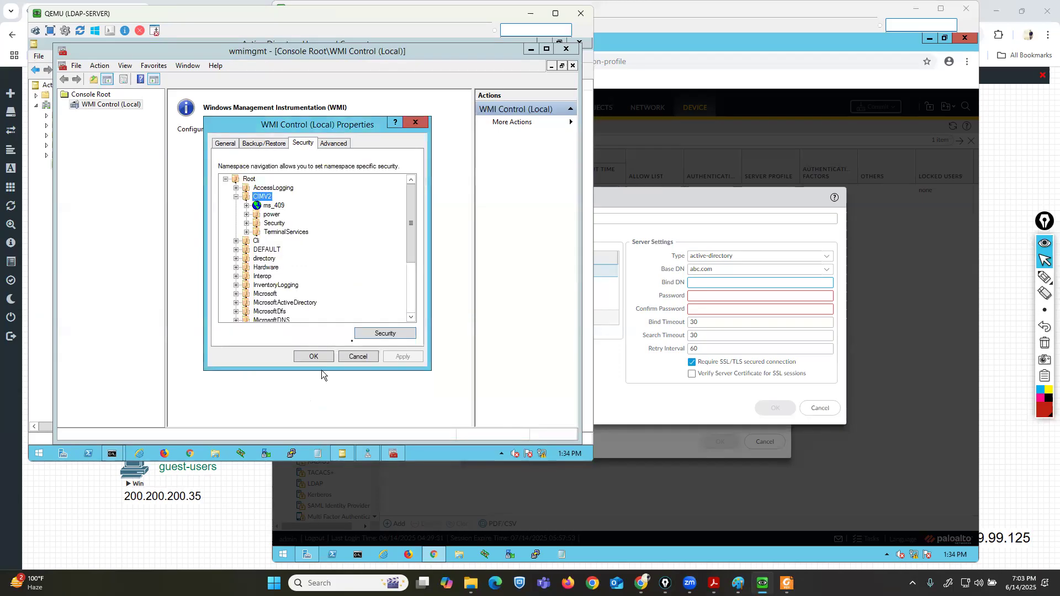
click(314, 354)
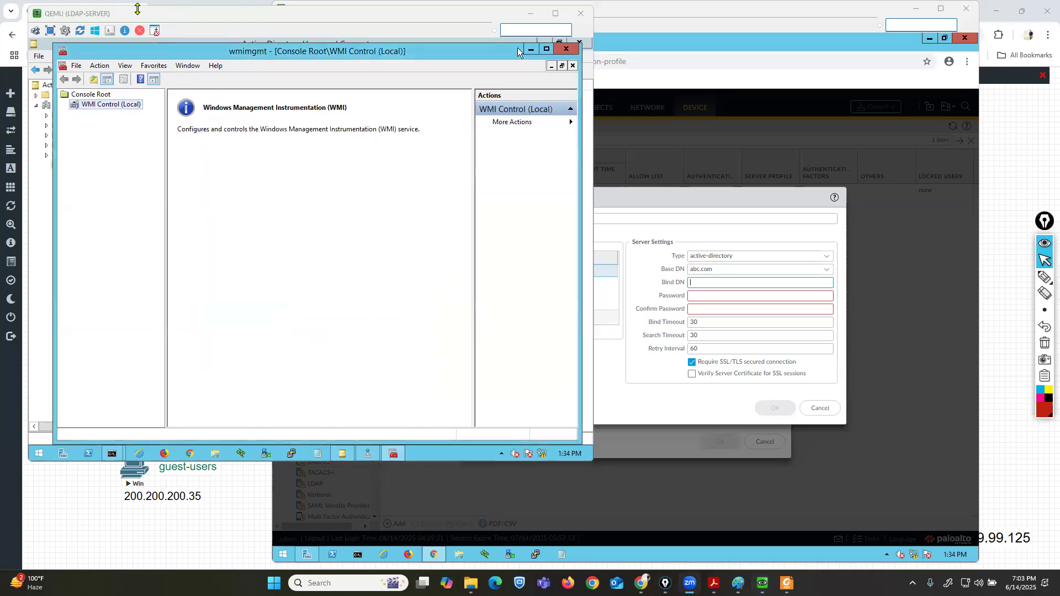
drag(132, 15, 134, 40)
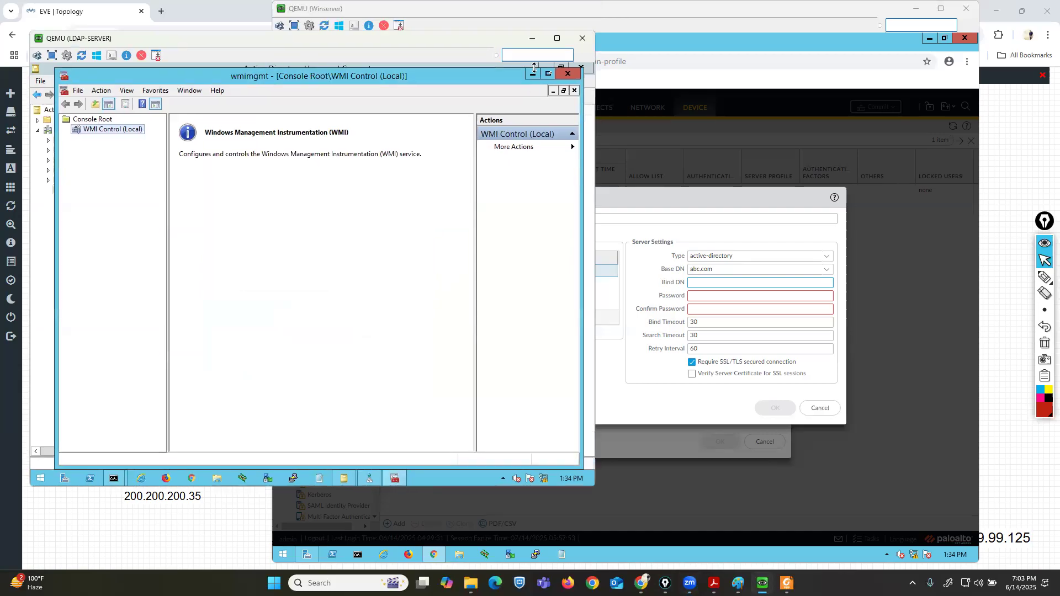
click(568, 73)
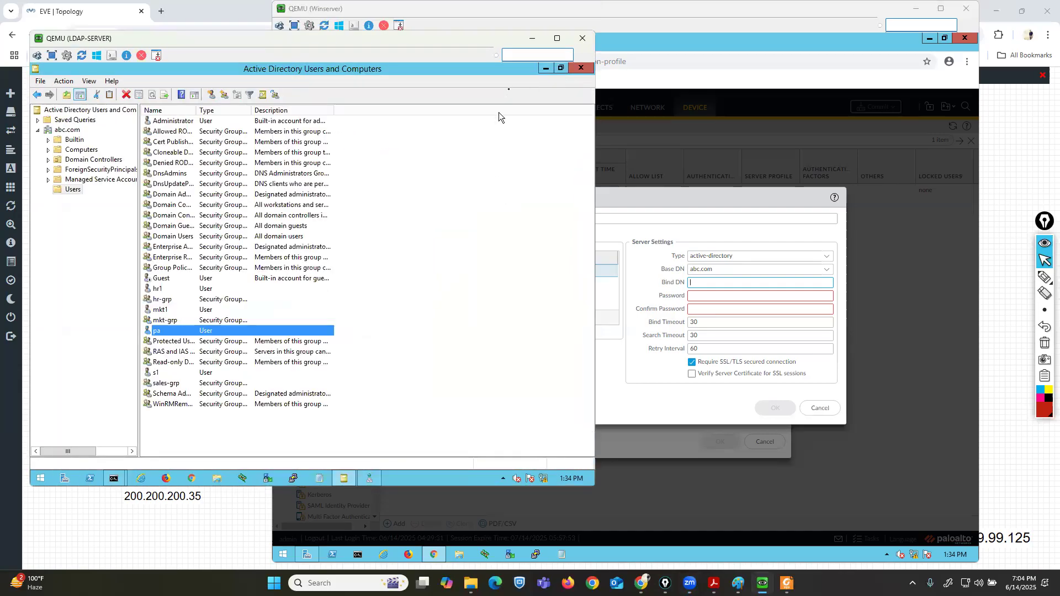
click(729, 217)
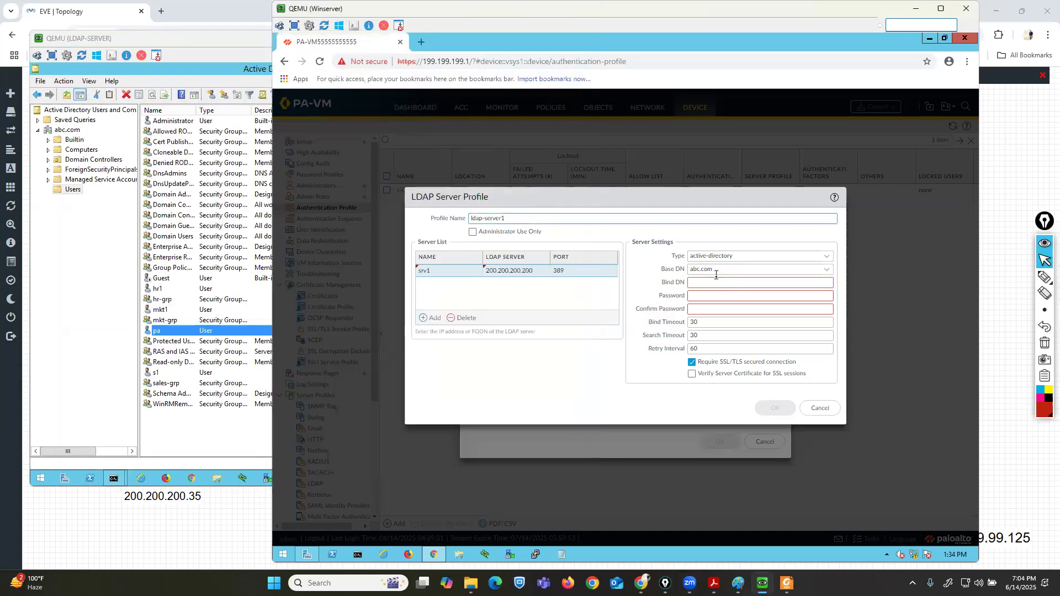
click(787, 284)
text(pa@abc.com)
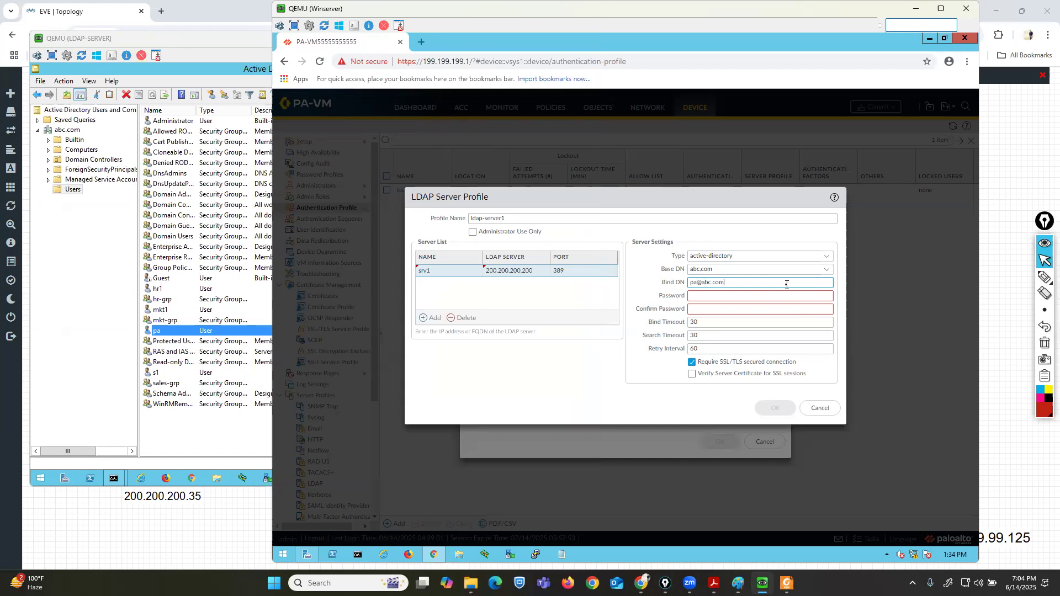
Enter and confirm the bind account password and save the LDAP server profile with SSL/TLS not required.
key(Tab)
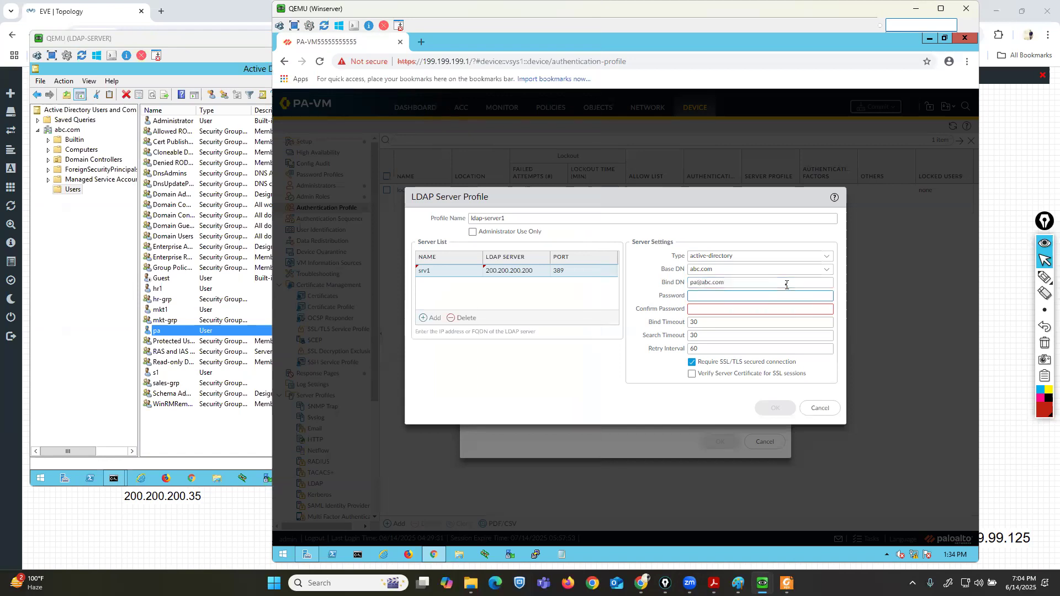
text(Pa)
text(•••••••••)
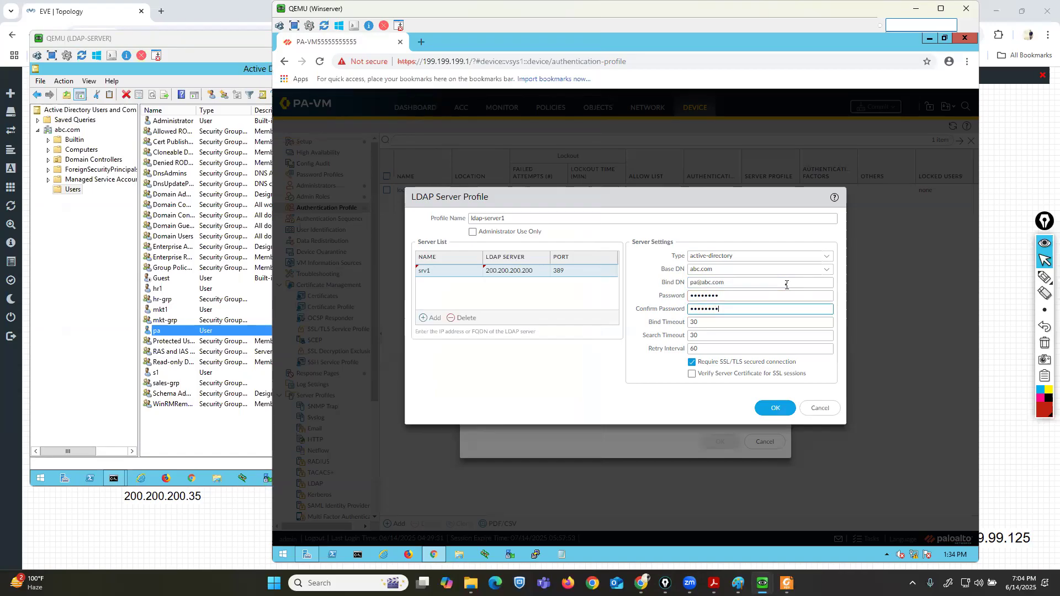
click(694, 363)
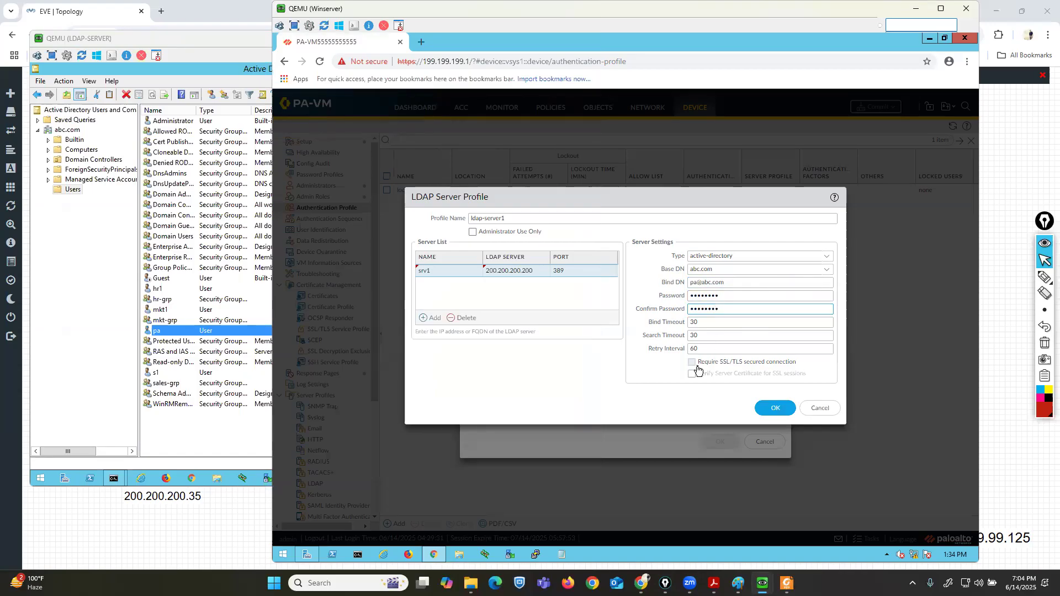
click(775, 408)
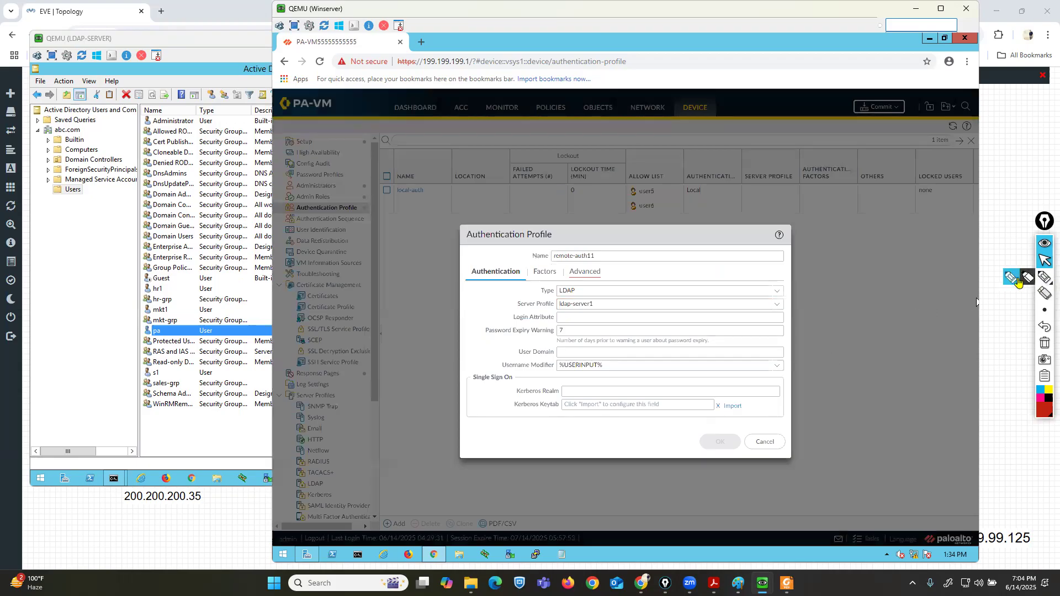
click(1045, 276)
drag(447, 319, 503, 318)
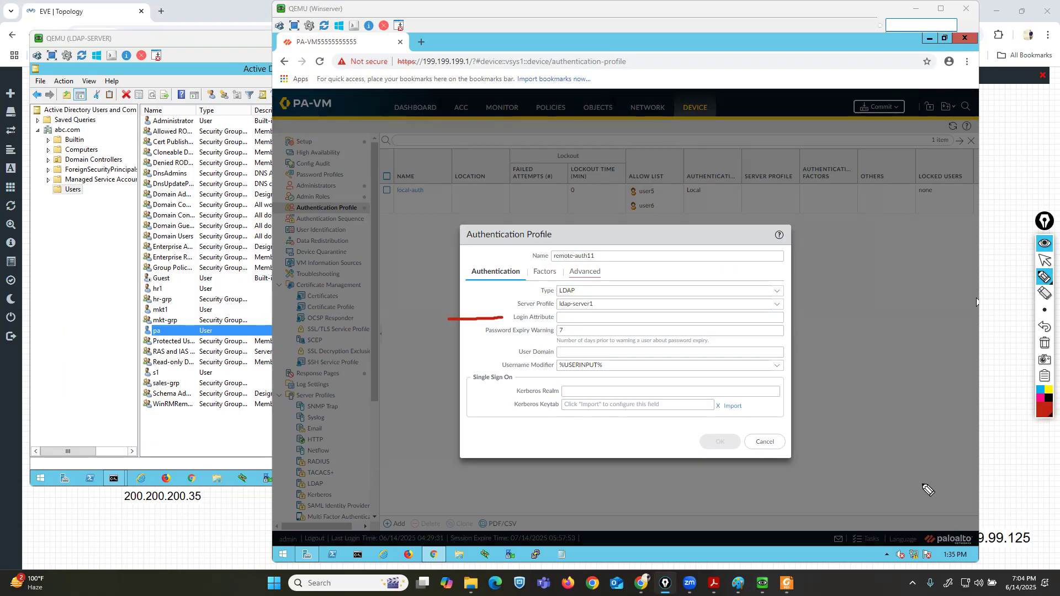
click(1044, 260)
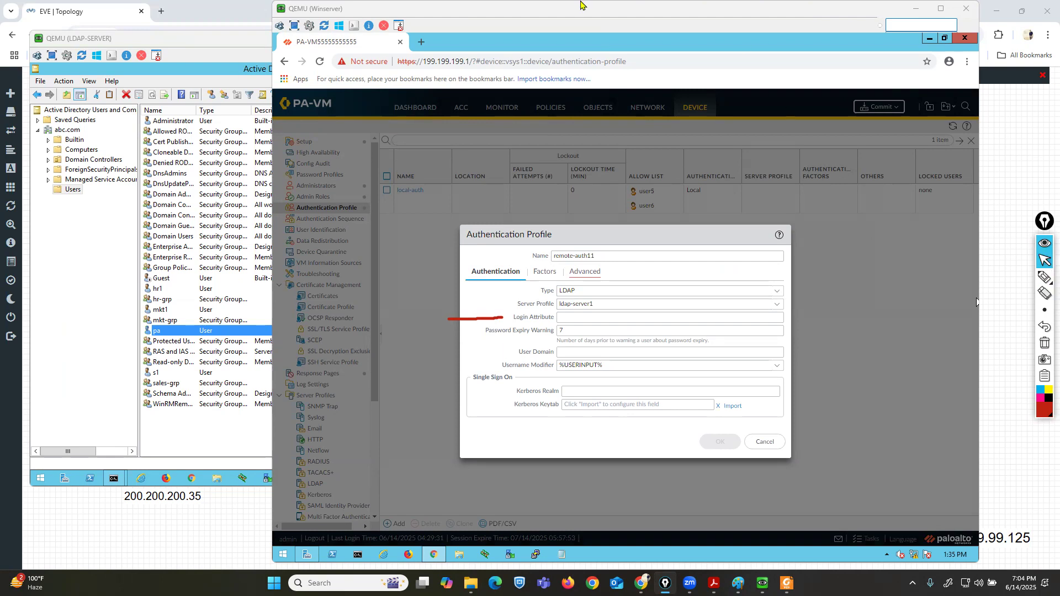
Search the web for microsoft sam account and read the overview of the results.
click(161, 11)
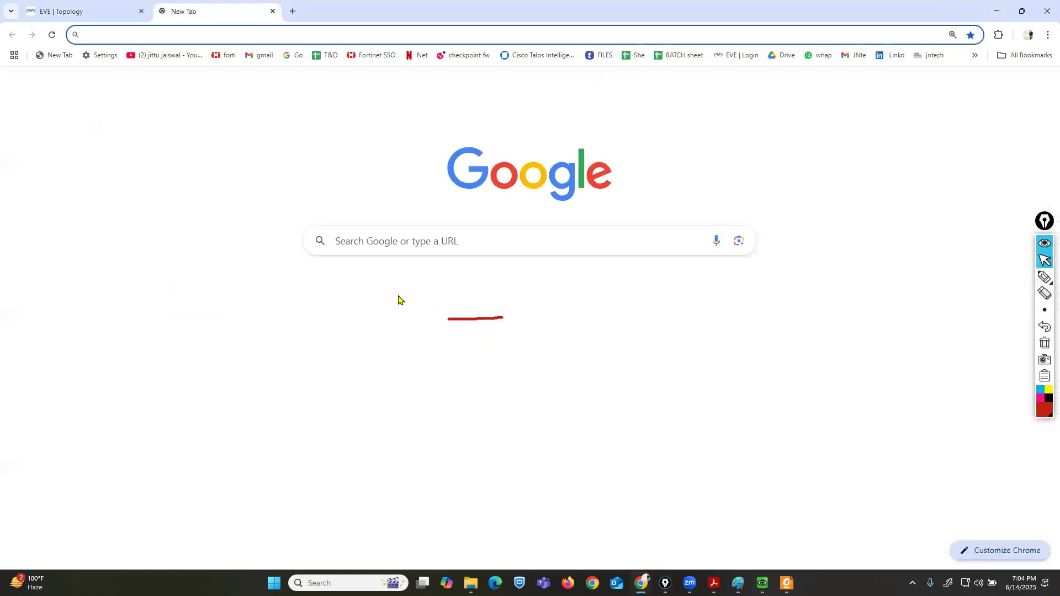
click(352, 298)
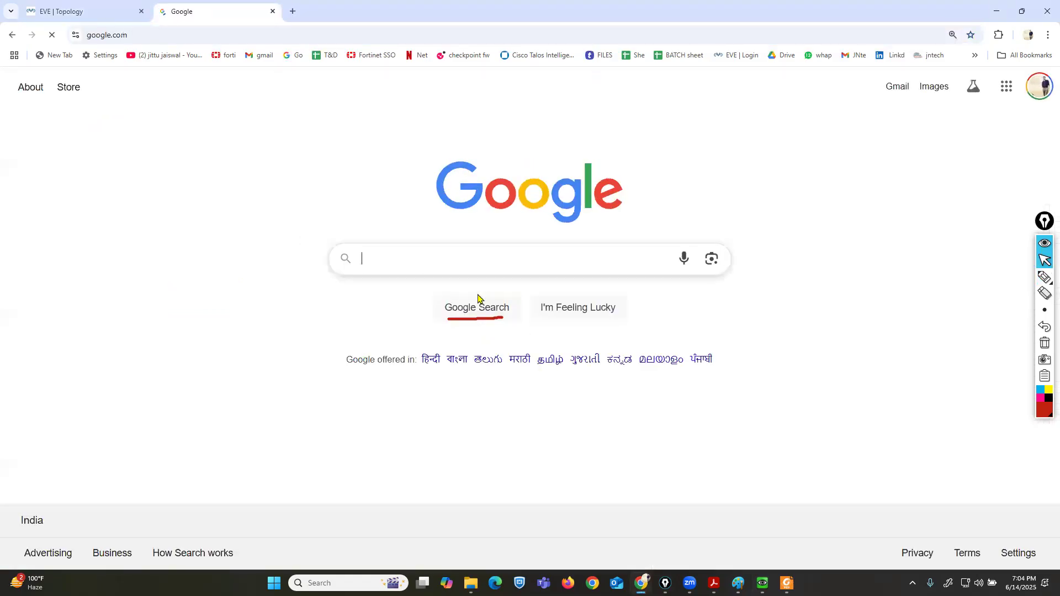
text(mi)
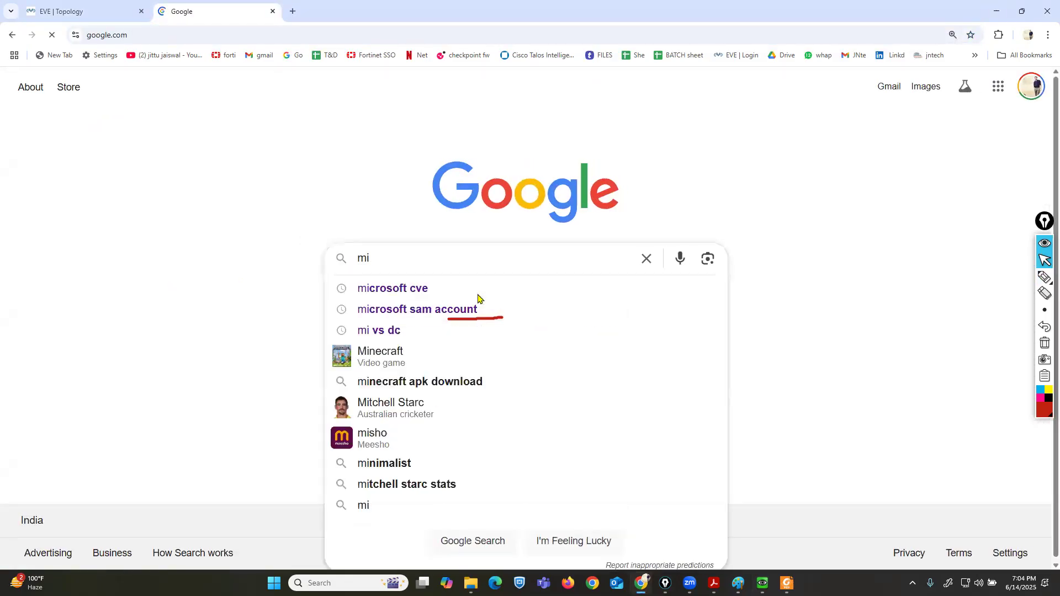
text(cro)
key(Down)
key(Down)
key(Return)
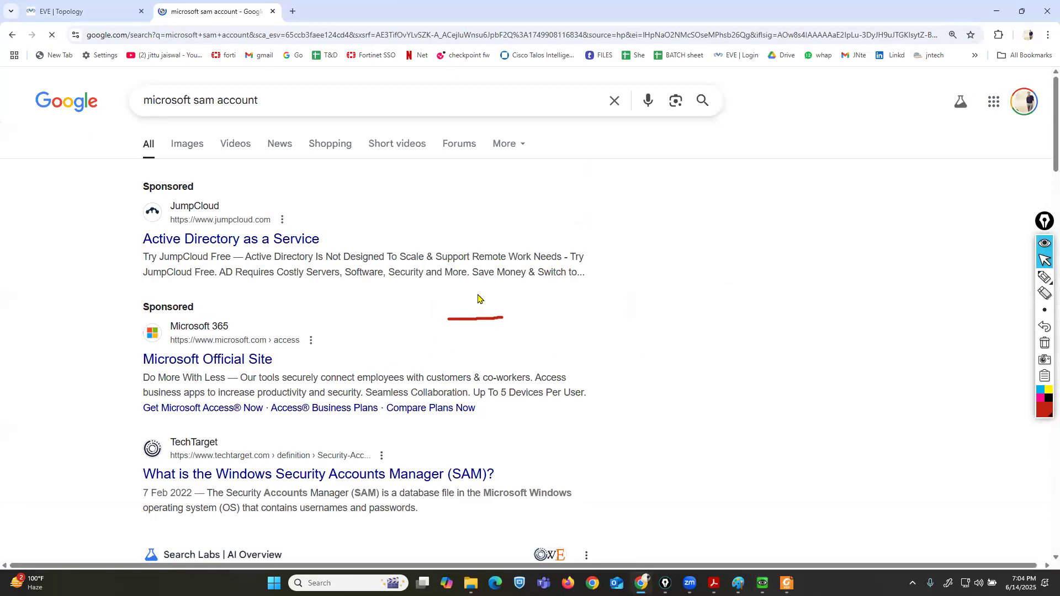
scroll(515, 359, down, 2)
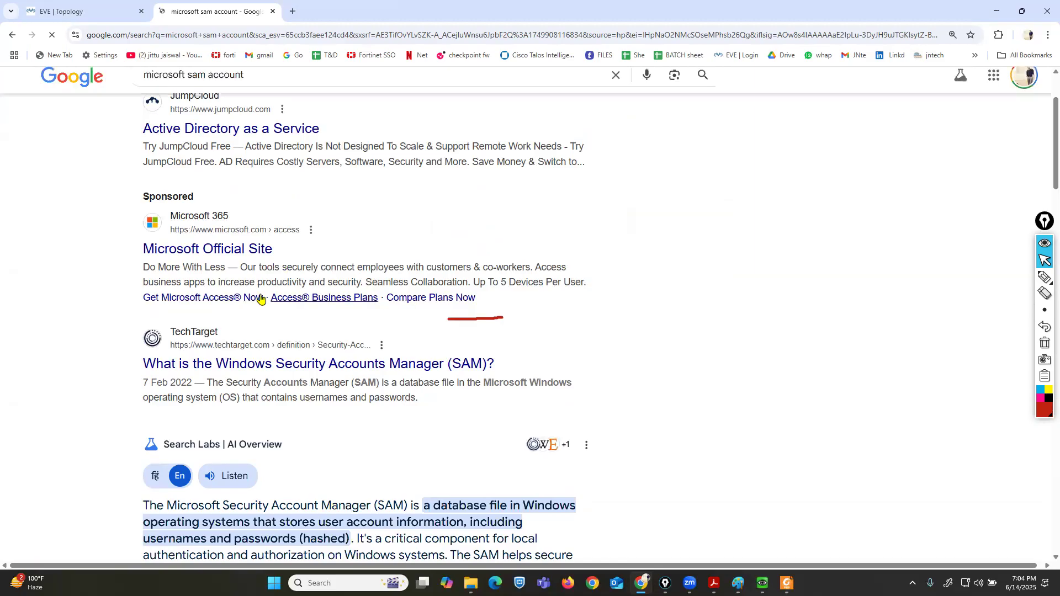
scroll(489, 395, down, 2)
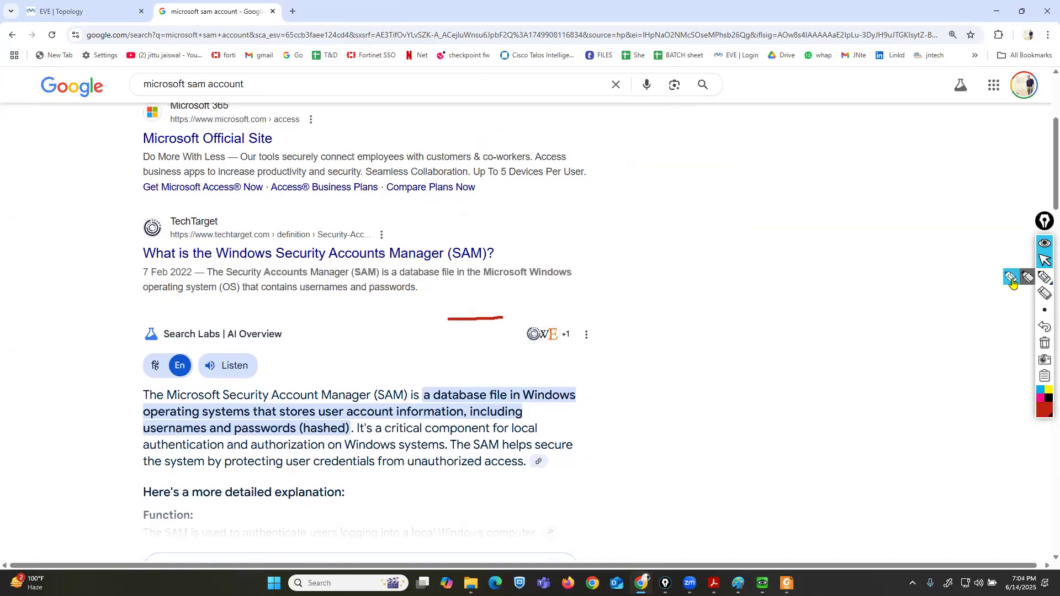
click(1044, 277)
mouse_move(222, 406)
mouse_down()
mouse_move(423, 413)
mouse_move(416, 385)
mouse_move(285, 382)
mouse_move(222, 391)
mouse_move(221, 406)
mouse_up()
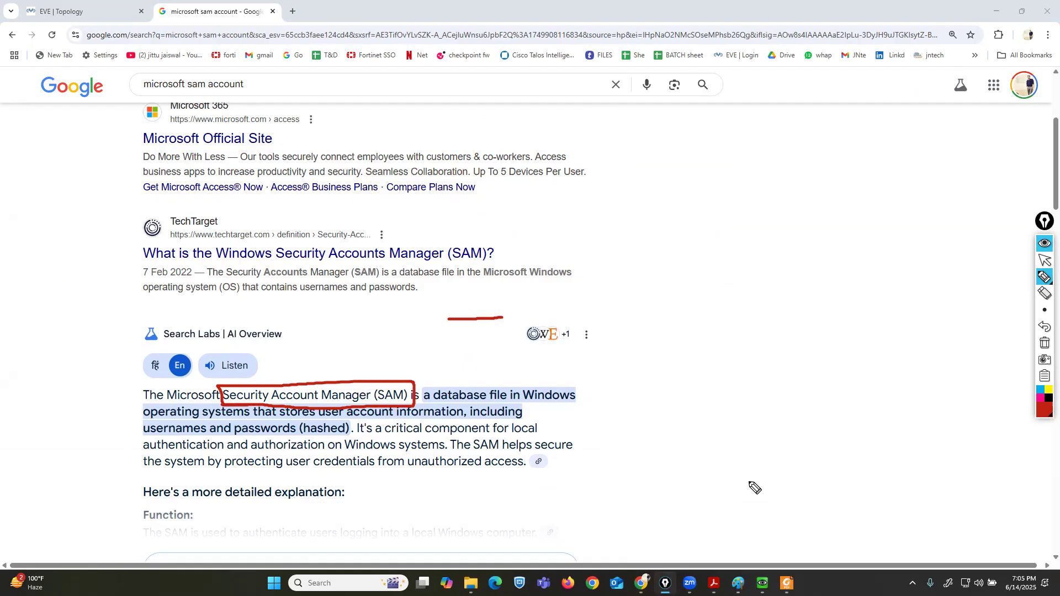
click(1045, 343)
click(1045, 260)
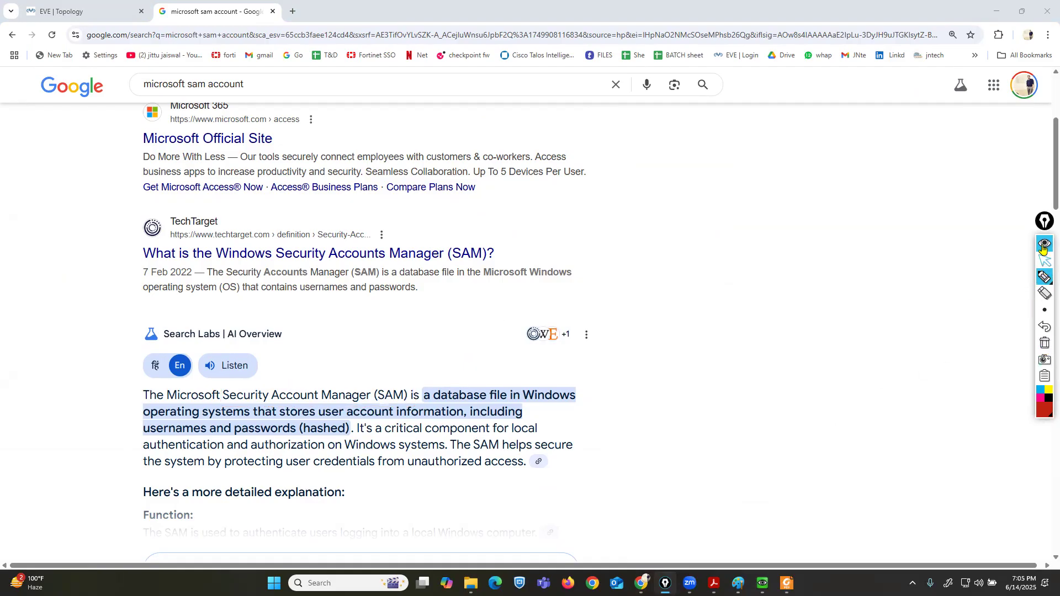
Set the authentication profile's Login Attribute to sAMAccountName and its User Domain to abc.com.
click(997, 11)
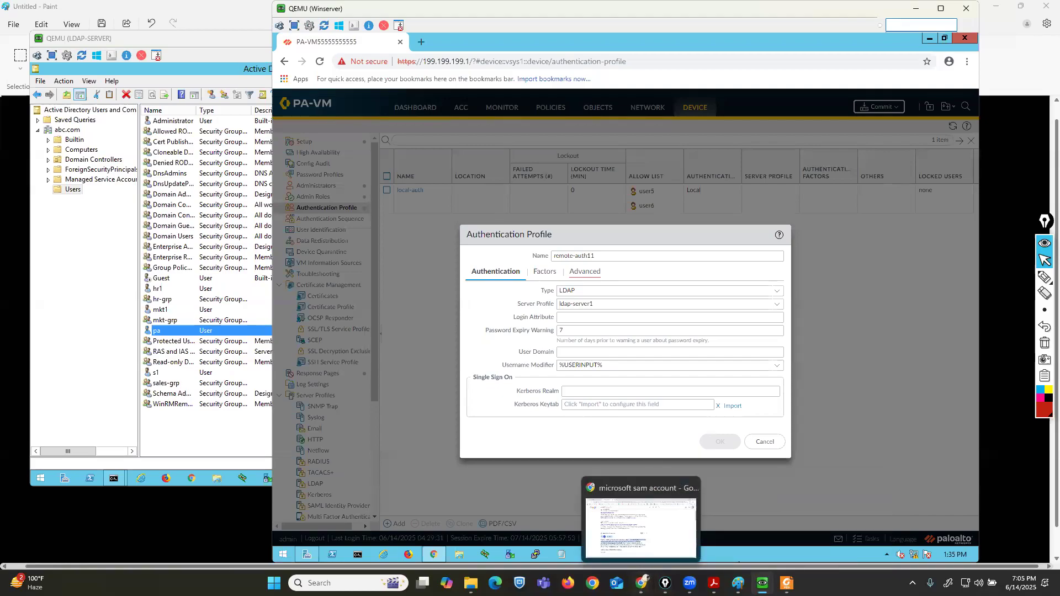
click(641, 582)
click(87, 10)
mouse_move(762, 583)
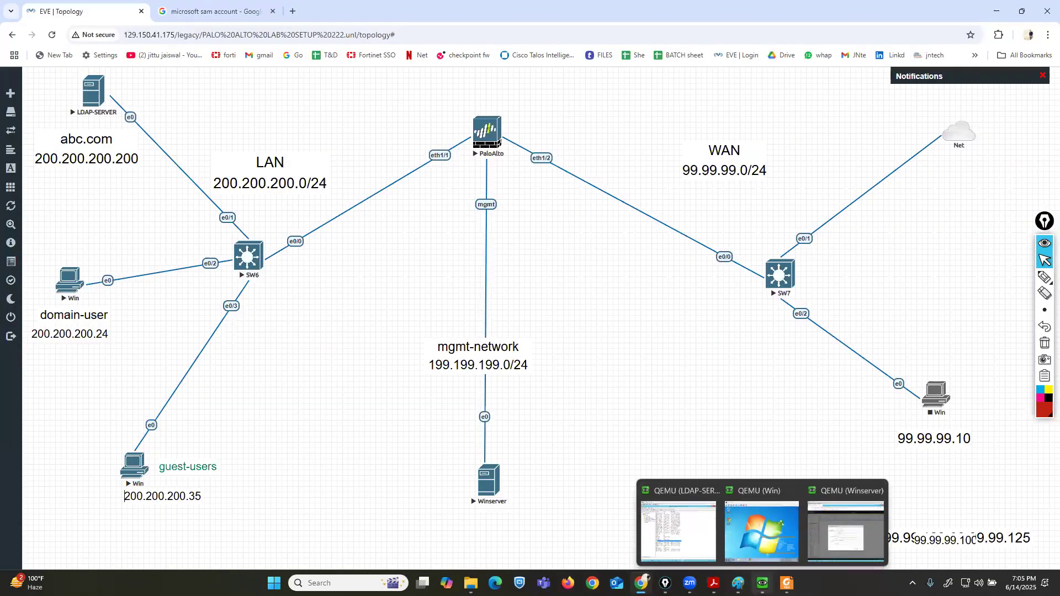
click(845, 514)
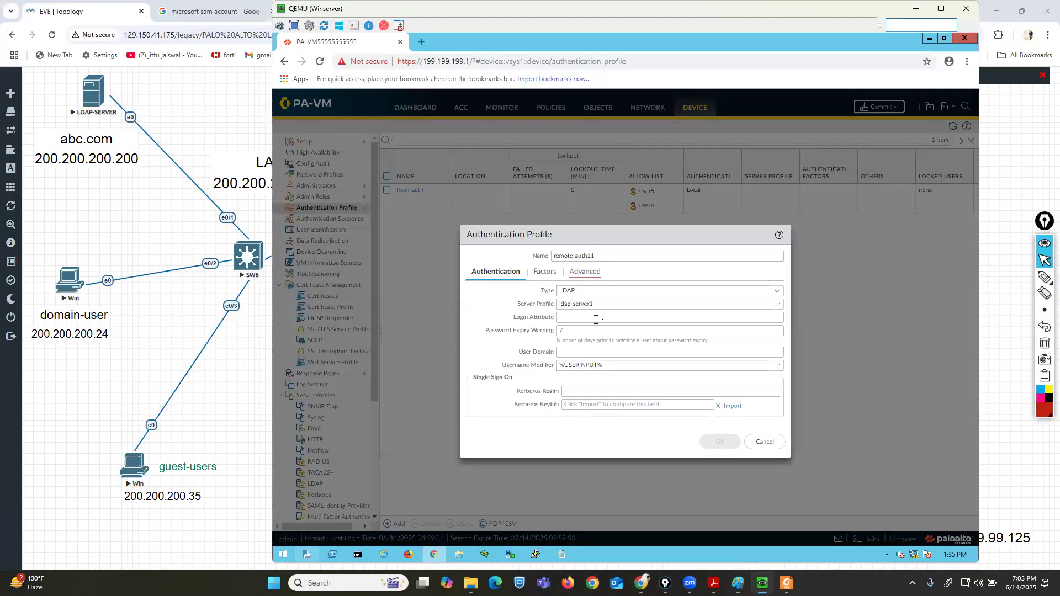
click(615, 317)
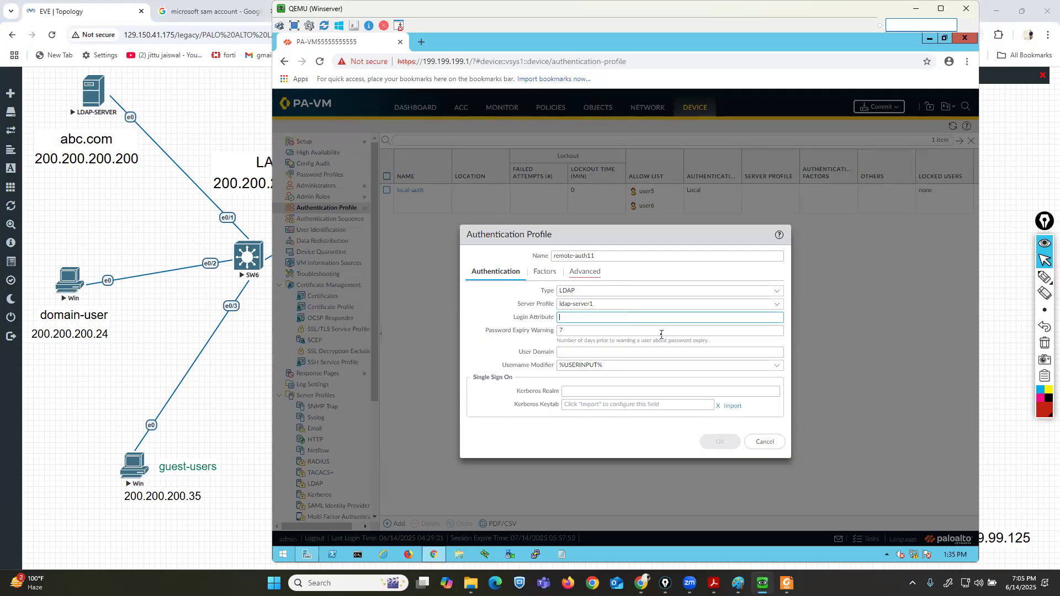
text(sam)
text(AccountName)
click(663, 353)
text(abc.com)
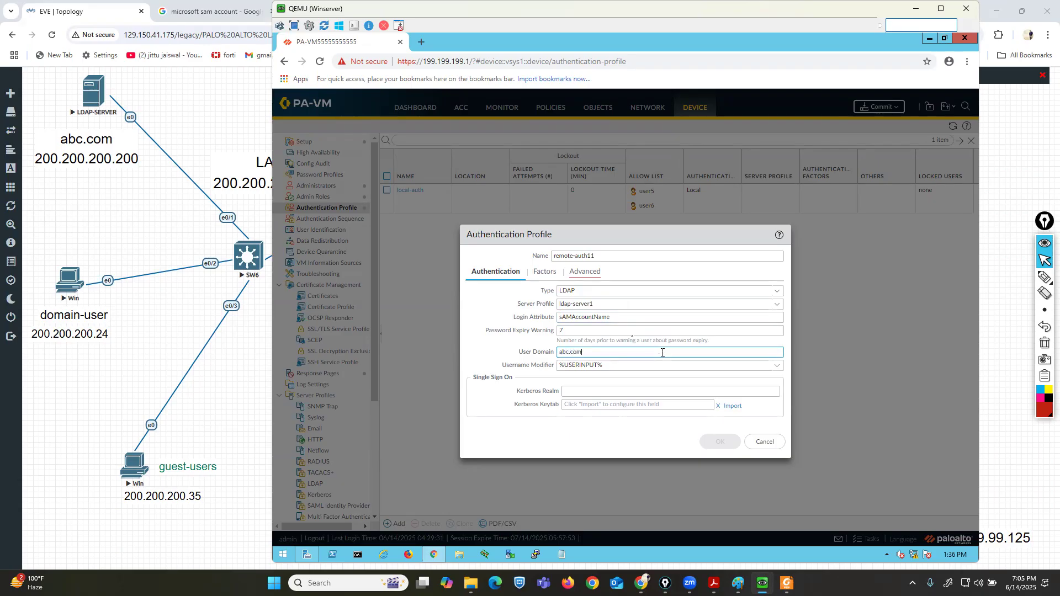
Add all to the authentication profile's Allow List and save the profile.
click(589, 281)
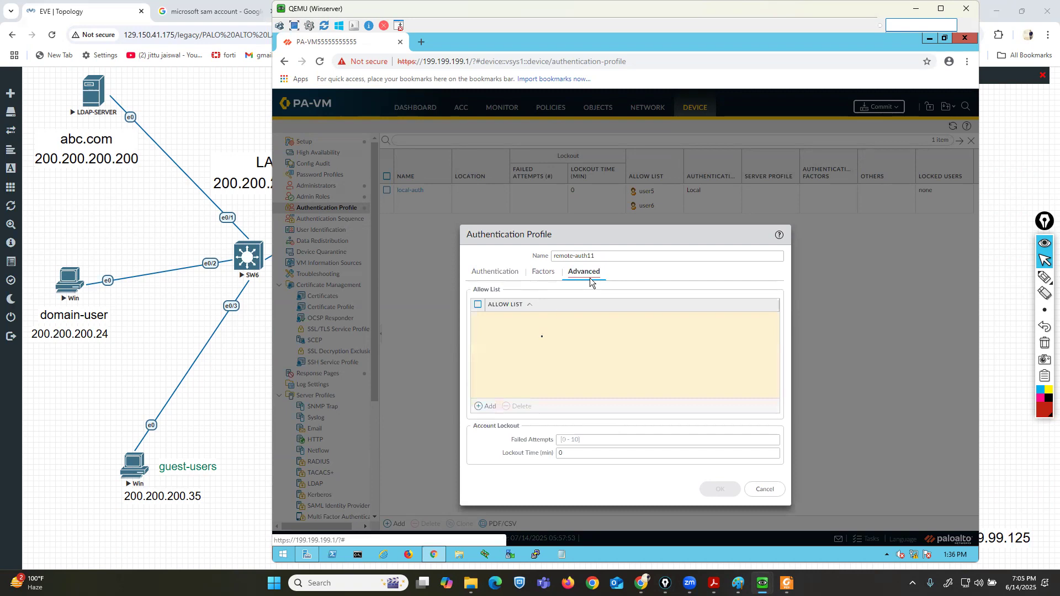
click(496, 406)
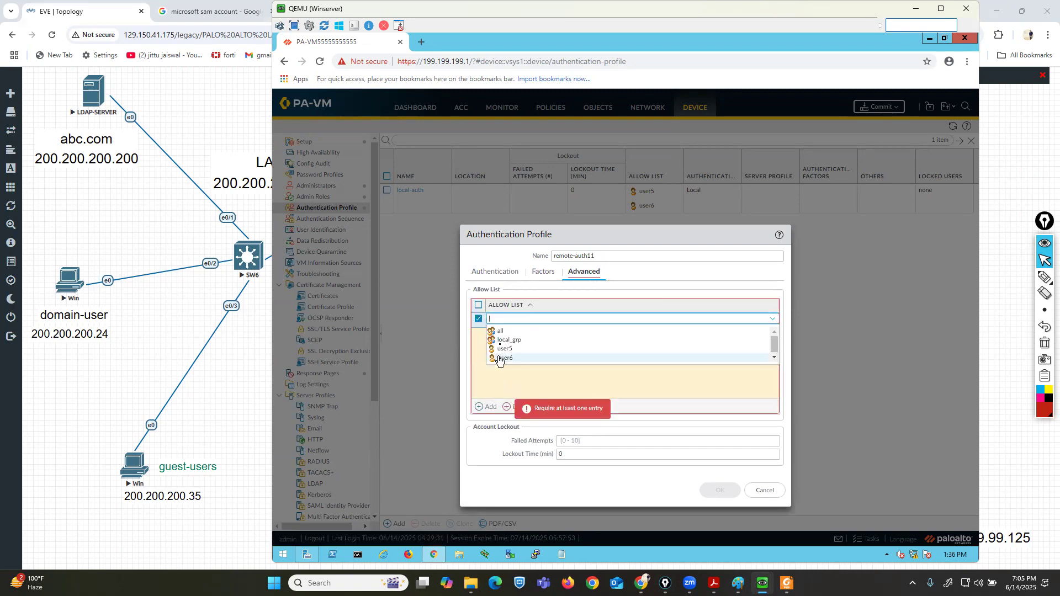
click(500, 332)
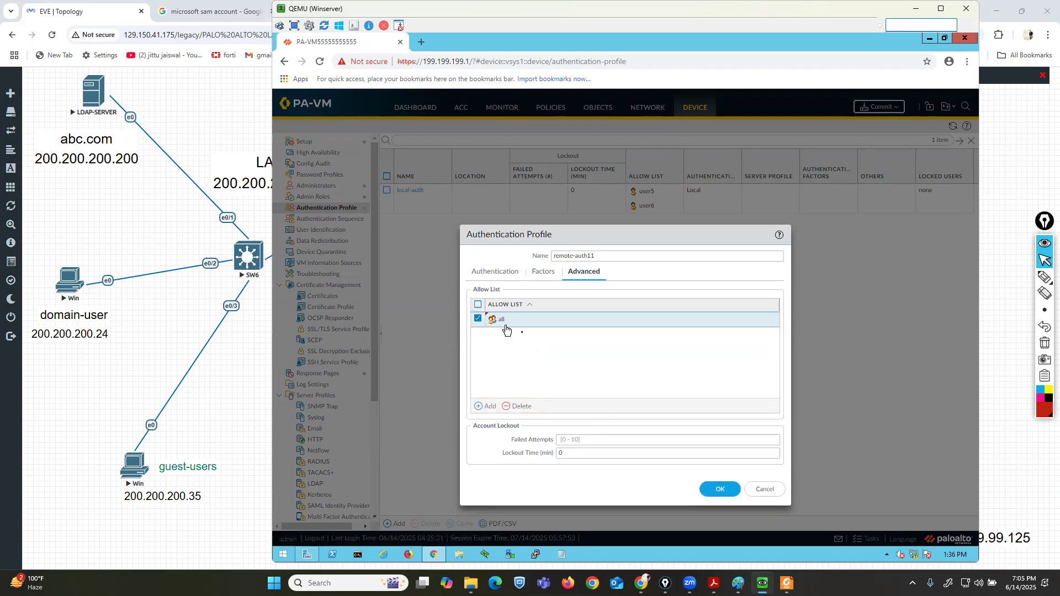
click(718, 489)
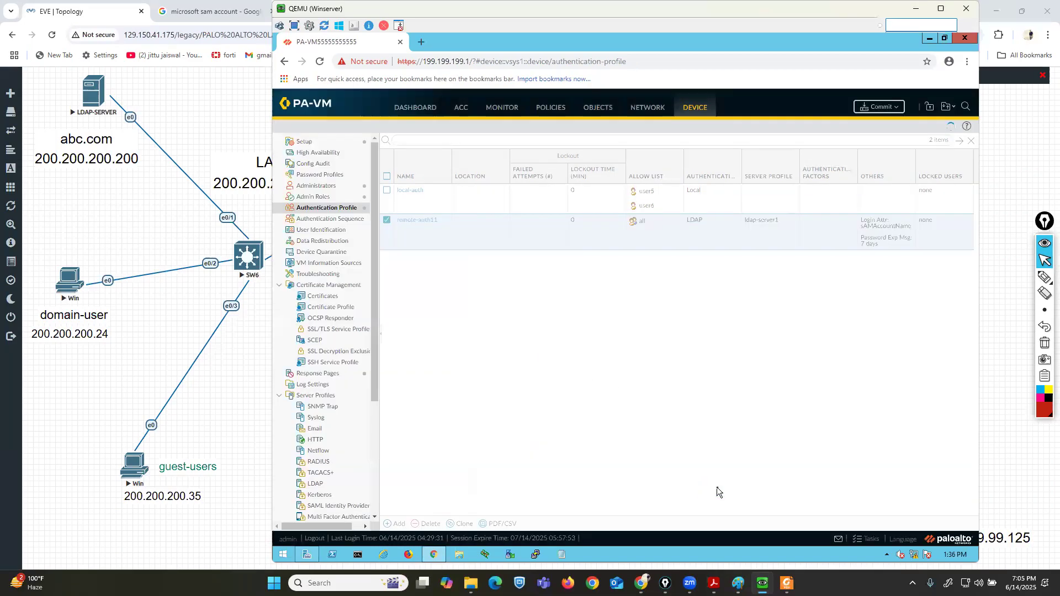
Commit the configuration with all changes.
click(874, 108)
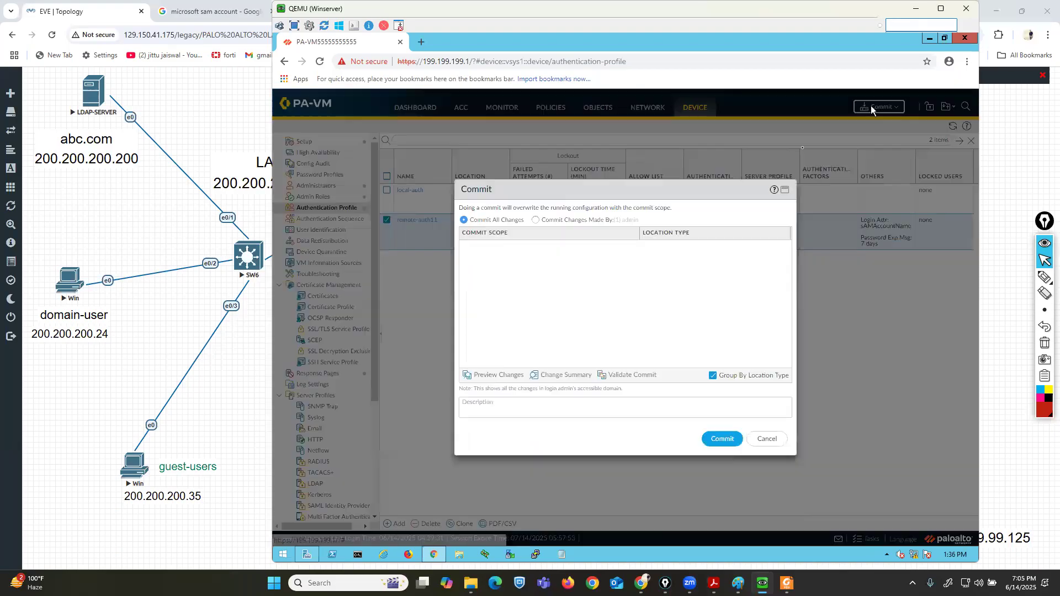
click(723, 440)
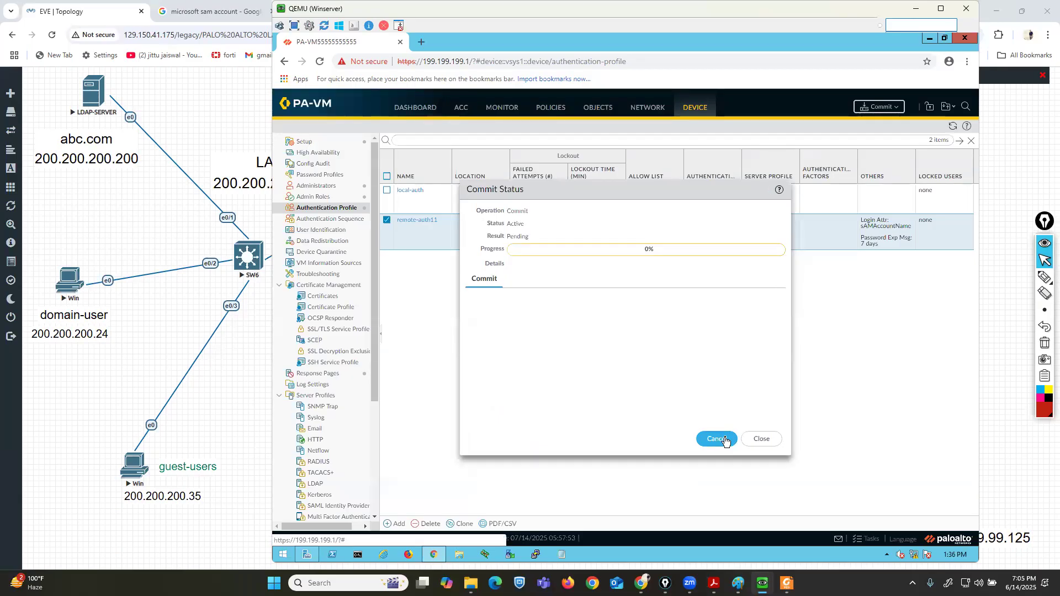
drag(610, 193, 603, 219)
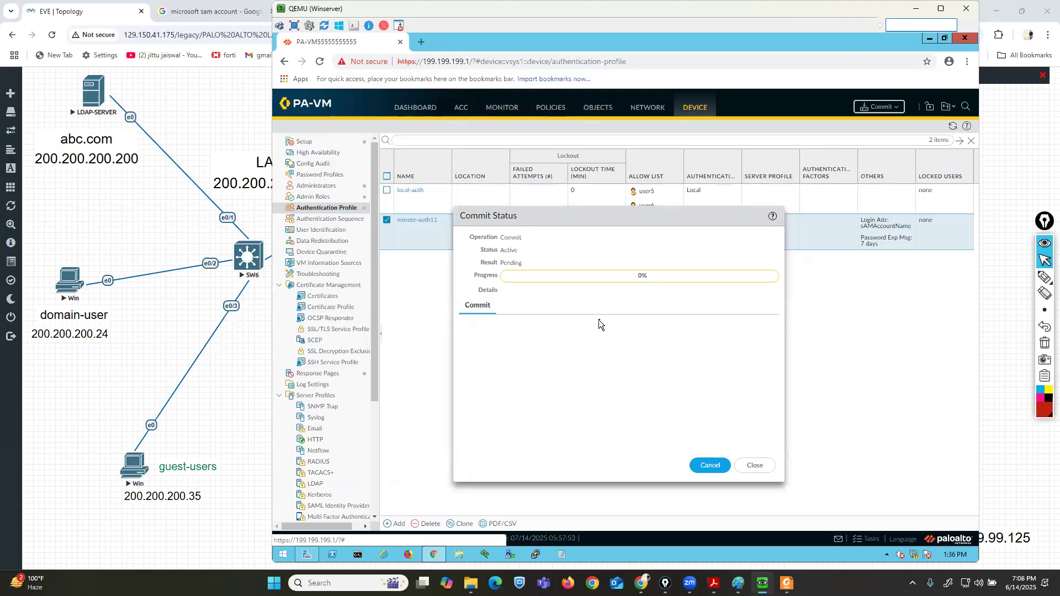
Scroll through the LDAP integration guide to the User-ID agent setup instructions.
key(alt+Tab)
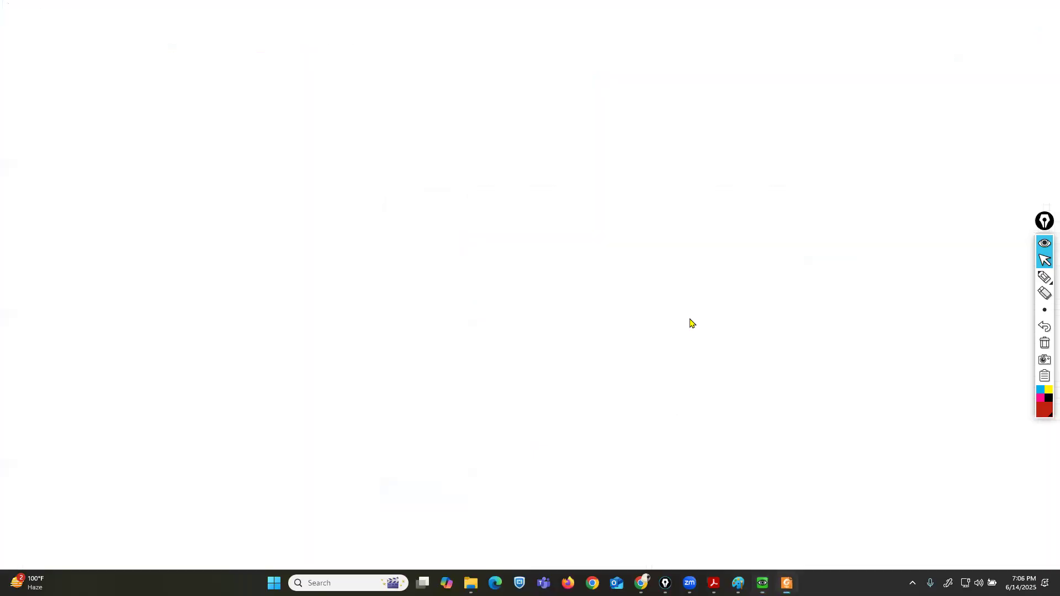
scroll(675, 320, down, 20)
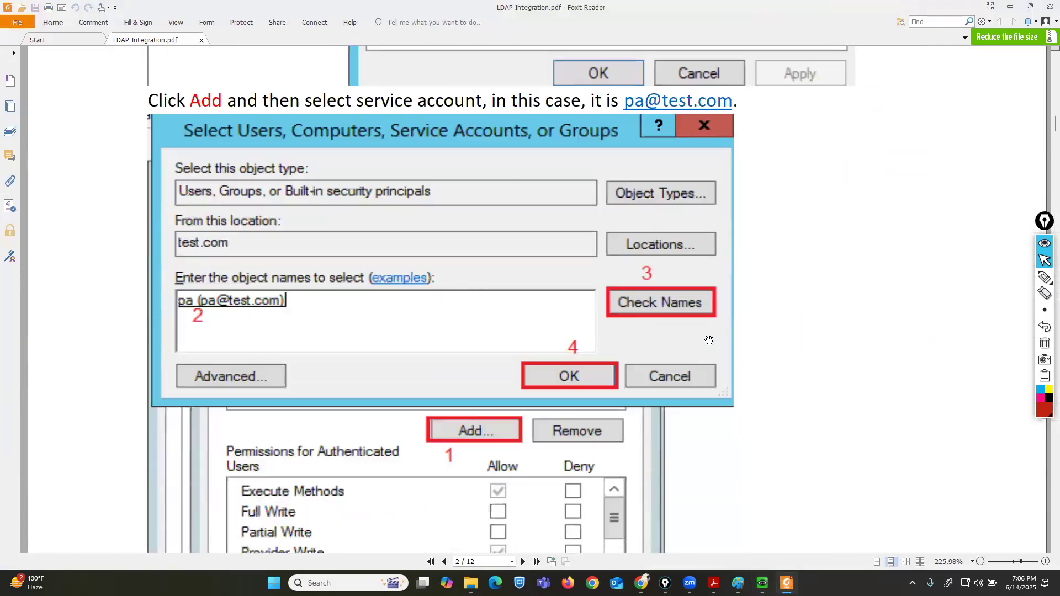
scroll(709, 340, down, 15)
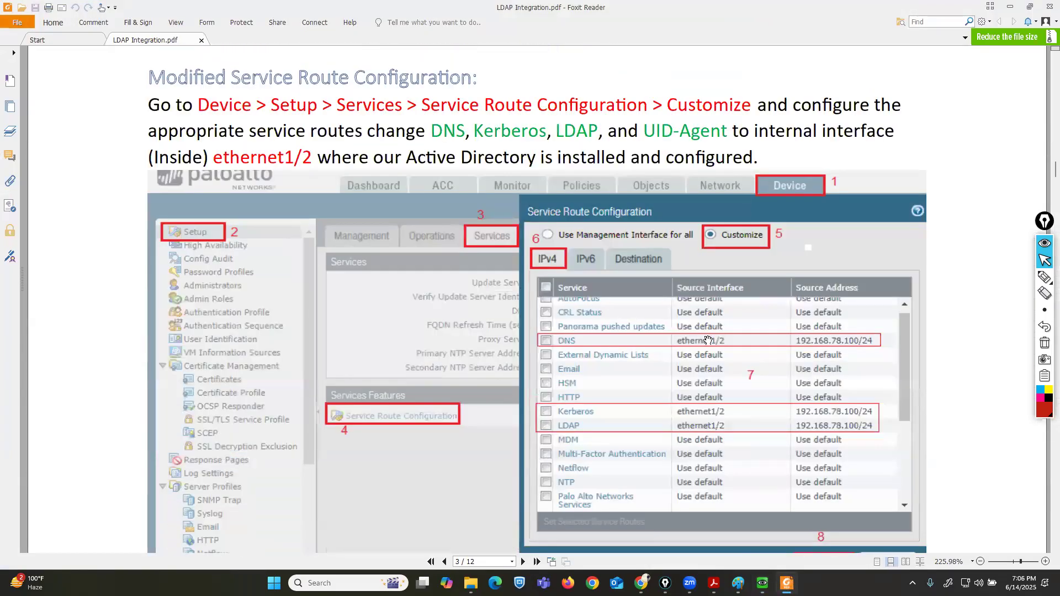
scroll(708, 341, down, 15)
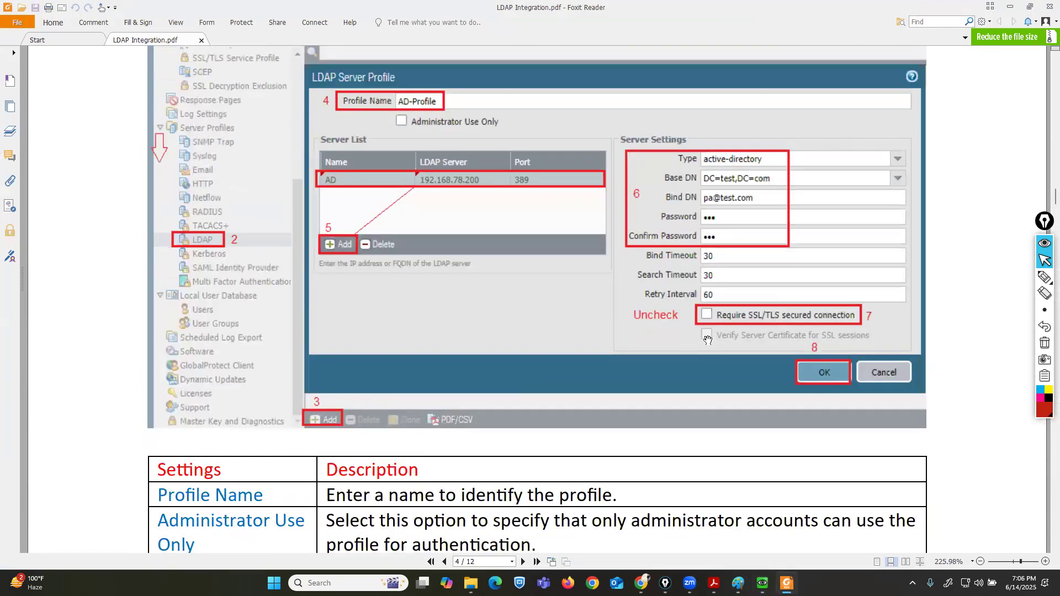
scroll(707, 339, down, 15)
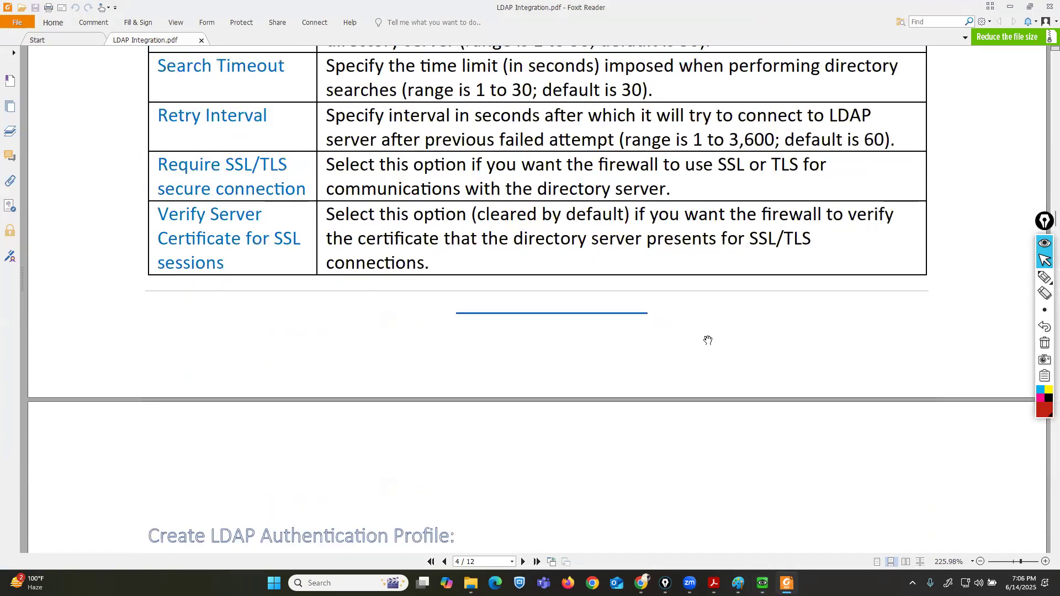
scroll(708, 339, down, 15)
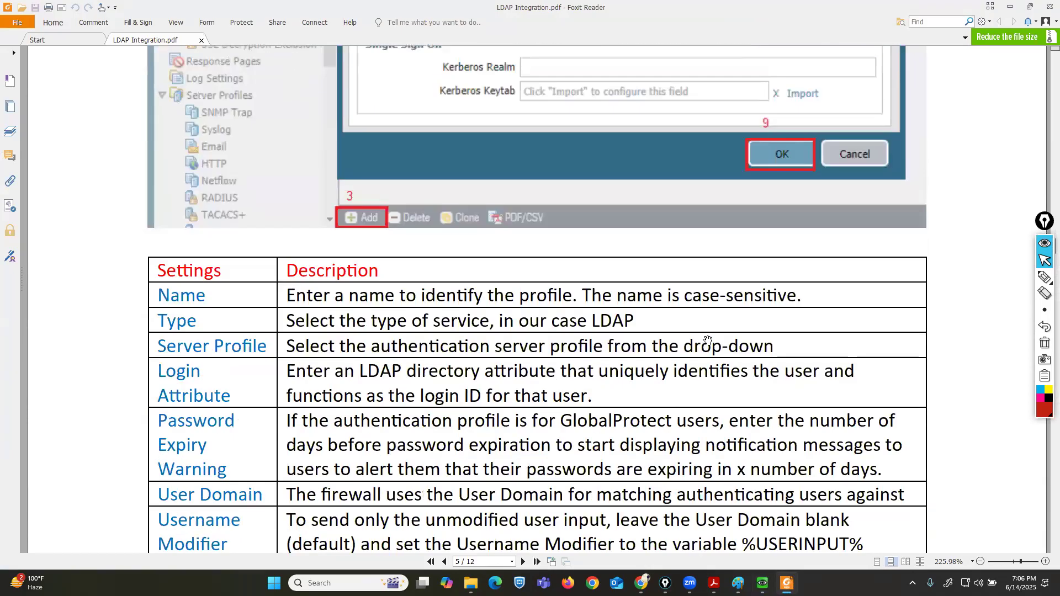
scroll(708, 339, down, 15)
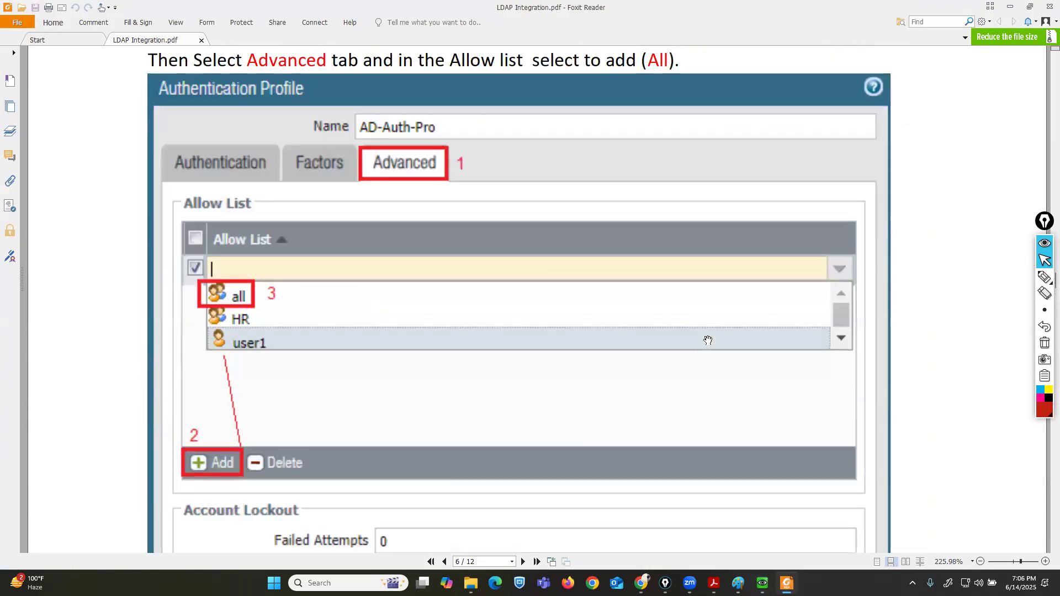
scroll(708, 334, down, 10)
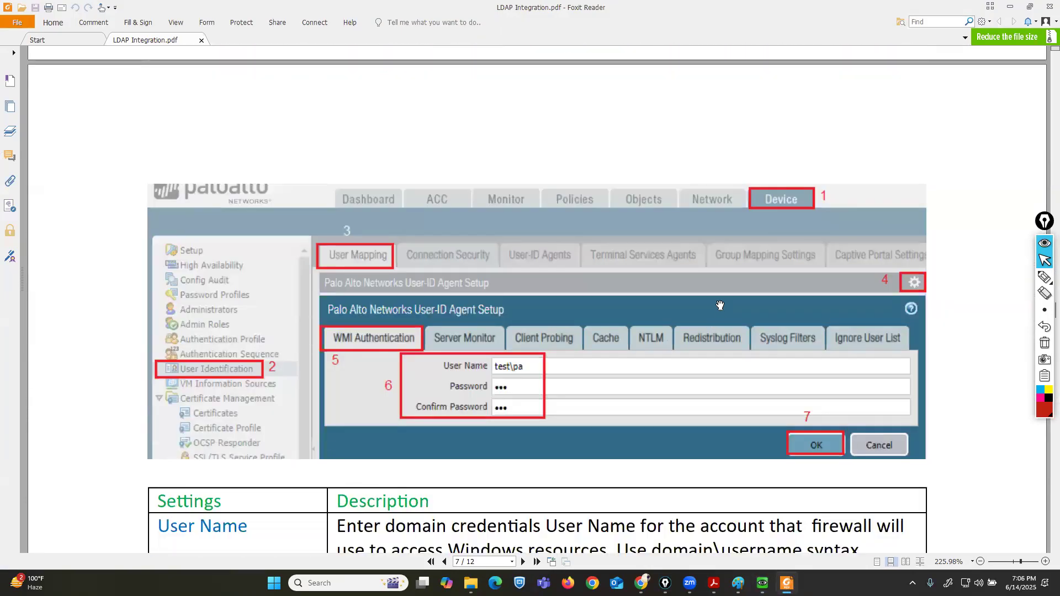
click(1010, 6)
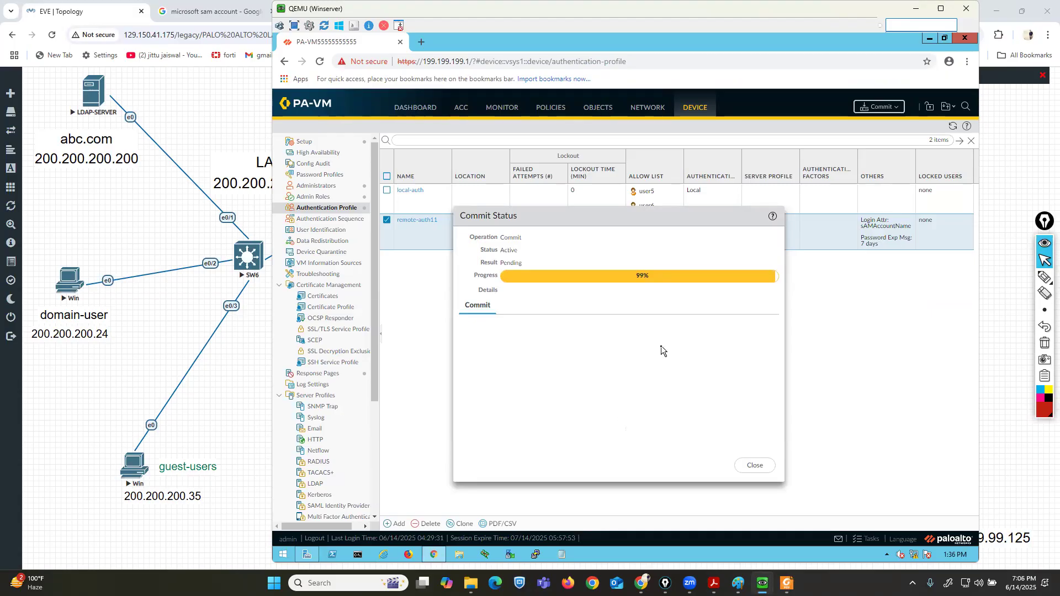
Close the commit status and open the User-ID Agent Setup settings under User Identification's User Mapping.
click(762, 466)
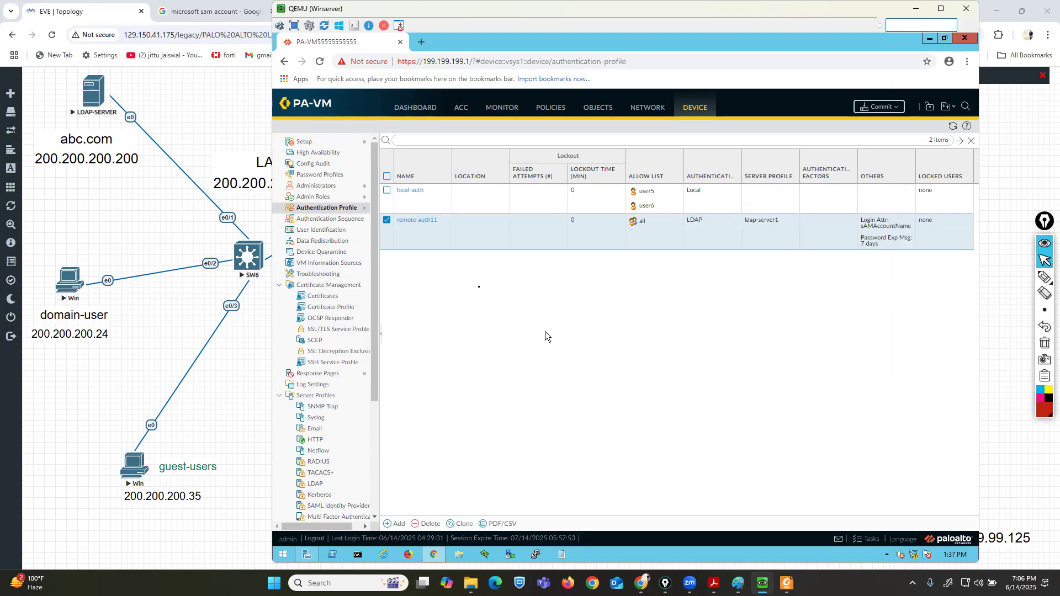
click(317, 231)
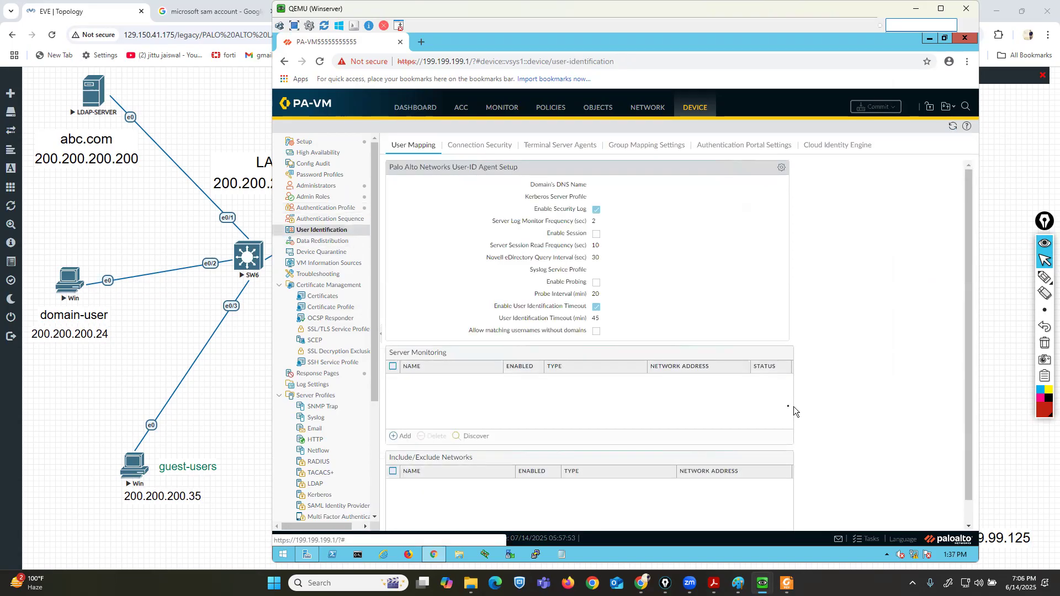
click(343, 233)
click(1026, 278)
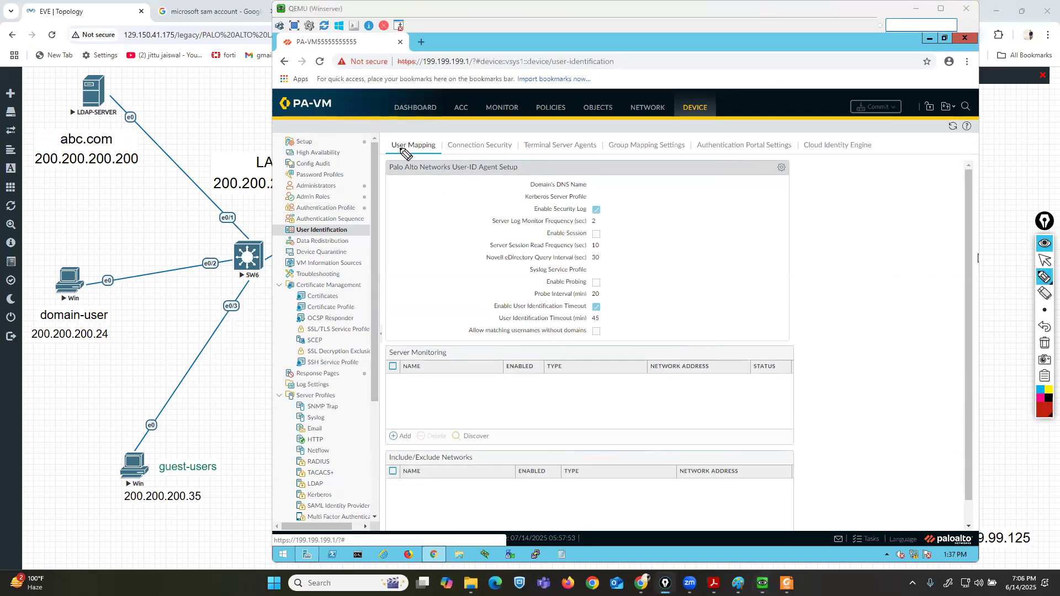
mouse_move(381, 164)
mouse_down()
mouse_move(436, 158)
mouse_move(439, 134)
mouse_move(393, 132)
mouse_move(379, 157)
mouse_up()
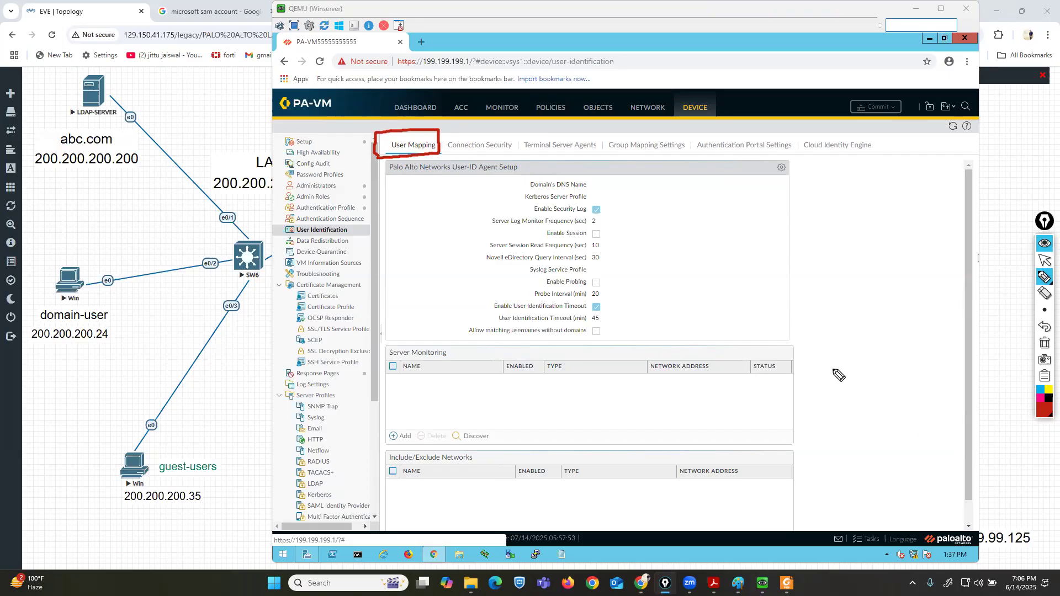
drag(384, 177, 499, 175)
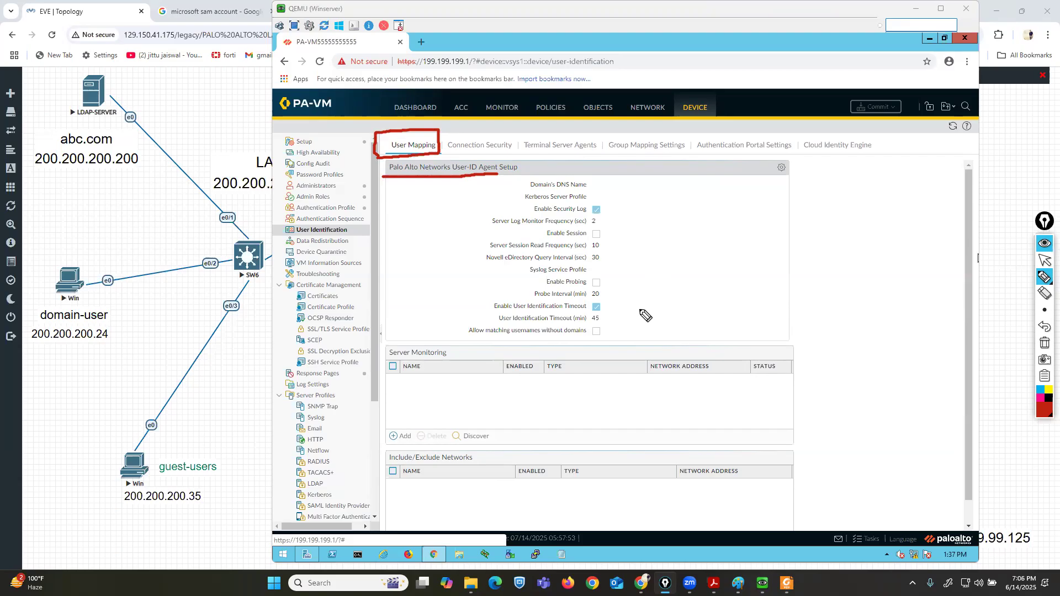
click(1044, 343)
click(1045, 260)
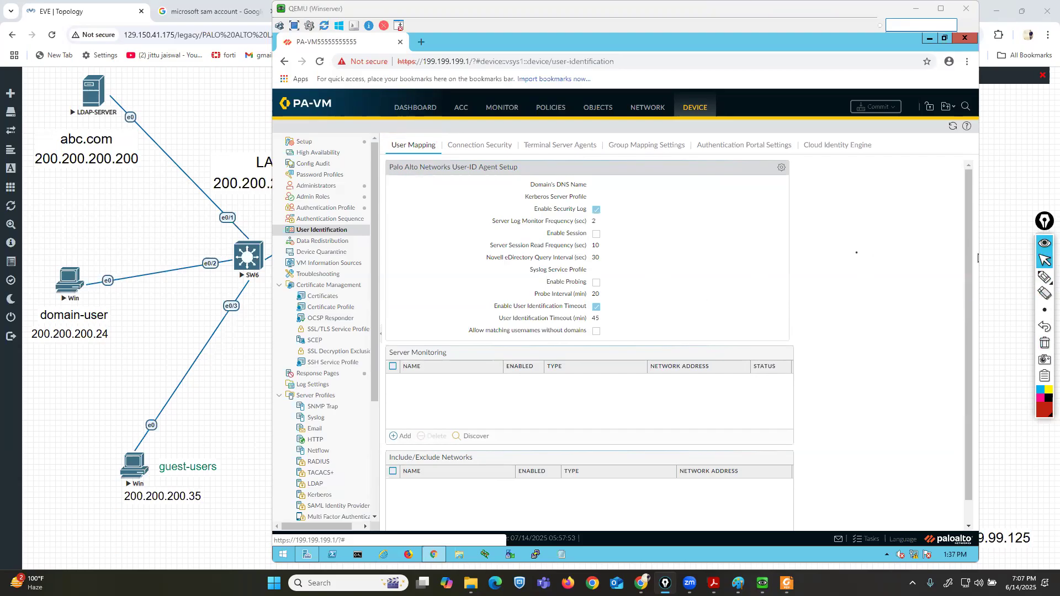
click(781, 166)
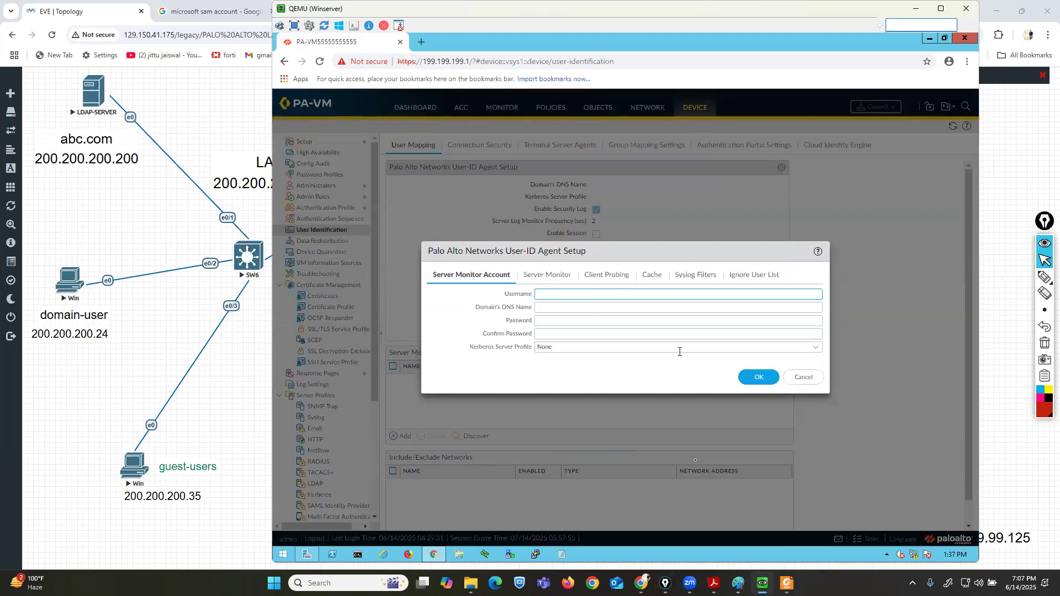
Review the guide's User-ID agent WMI authentication instructions.
key(alt+Tab)
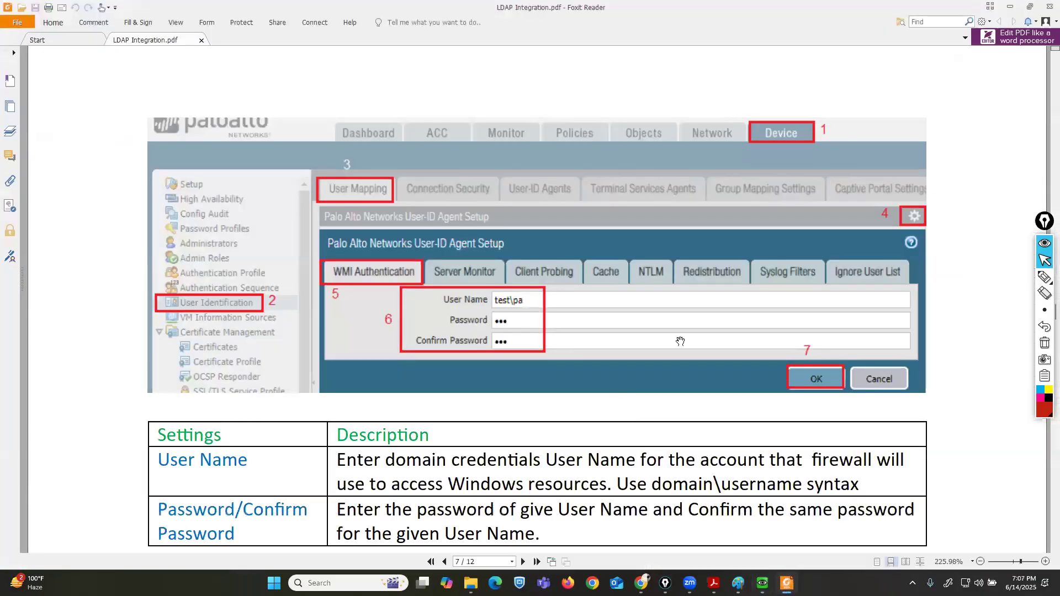
click(1045, 277)
drag(479, 306, 520, 307)
click(1045, 340)
click(1044, 261)
click(1010, 7)
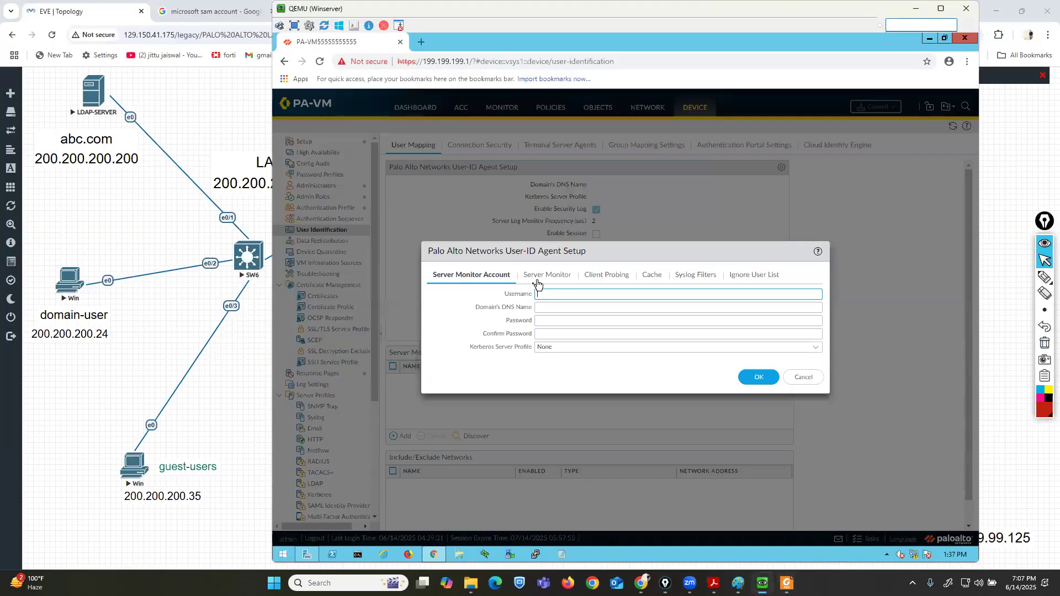
Set the Server Monitor Account username to abc\pa and the domain's DNS name to abc.com.
text(abc)
key(BackSpace)
key(BackSpace)
text(abc\pa)
key(Tab)
text(abc)
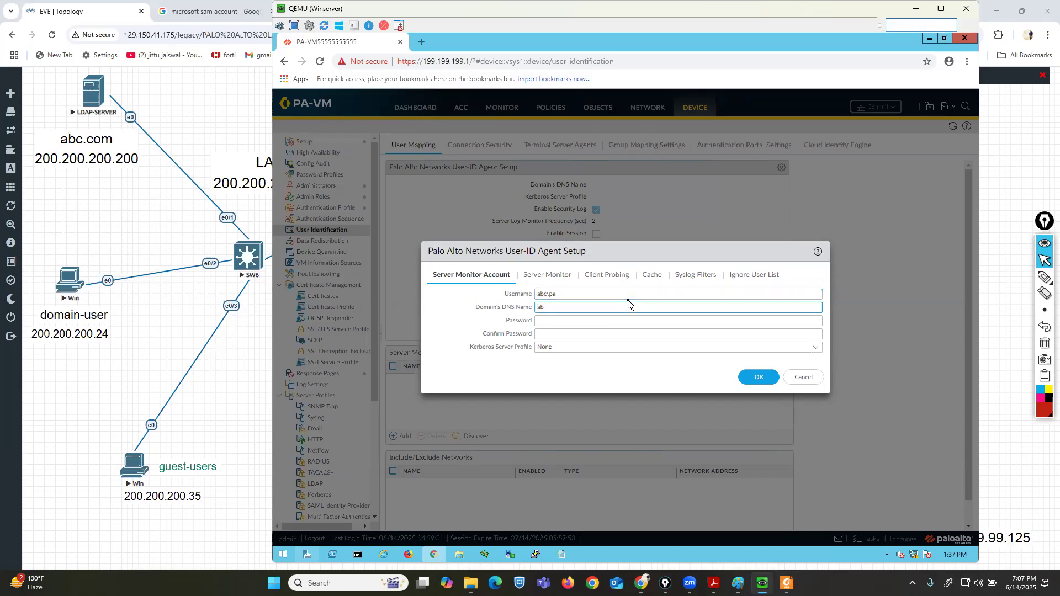
text(.com)
key(Tab)
Enter and confirm the server monitor account password and save the User-ID agent setup.
text(123456)
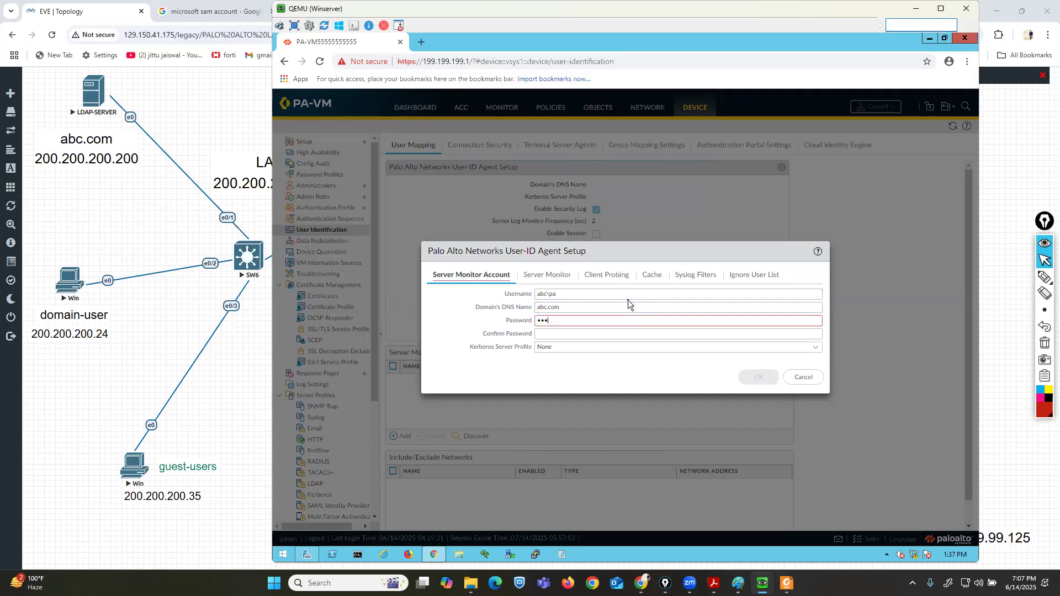
text(78)
key(Tab)
text(1234)
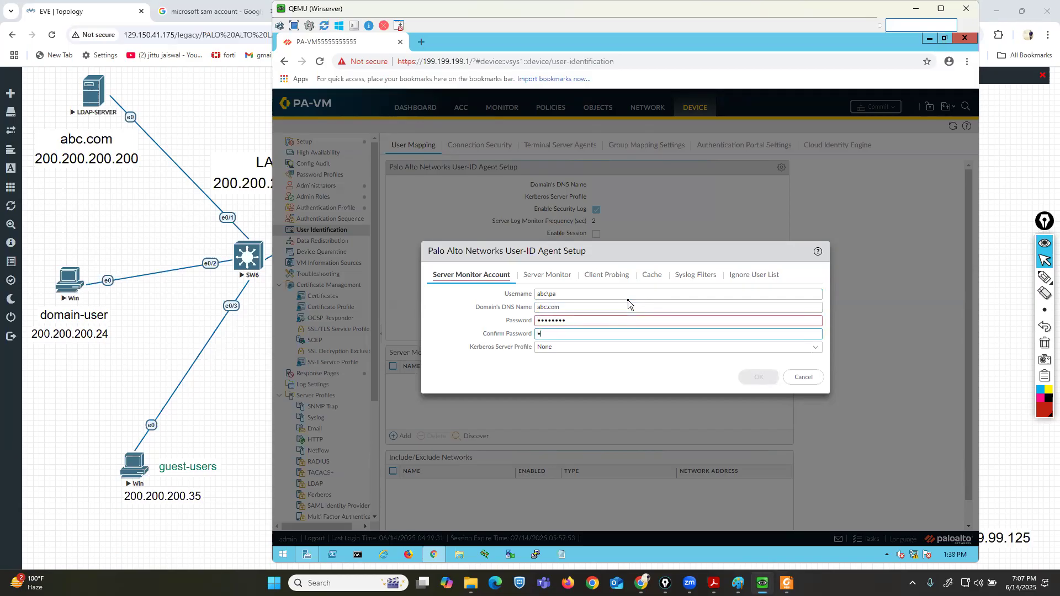
text(5678)
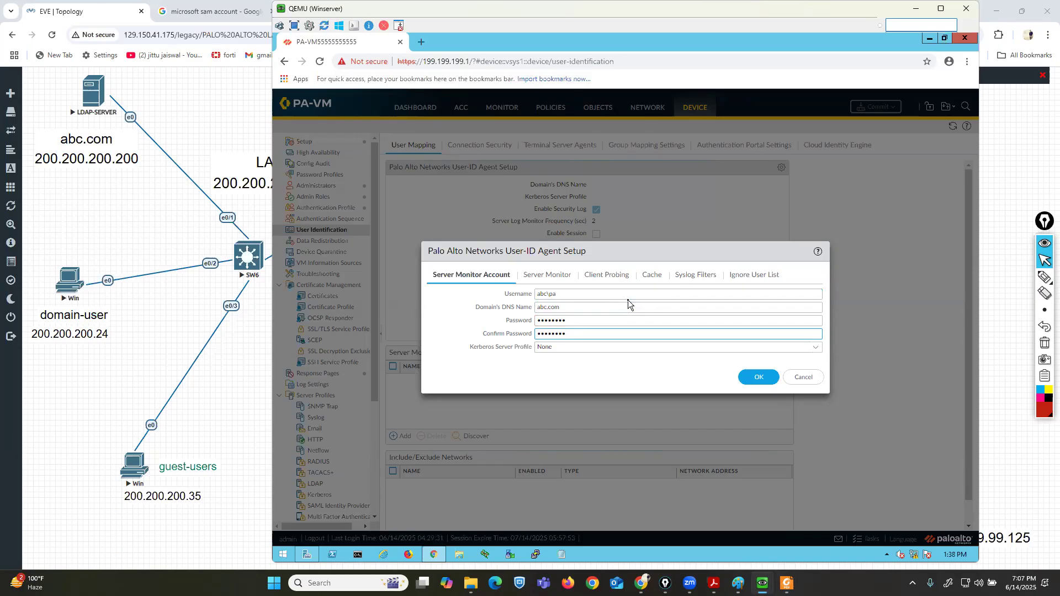
click(745, 378)
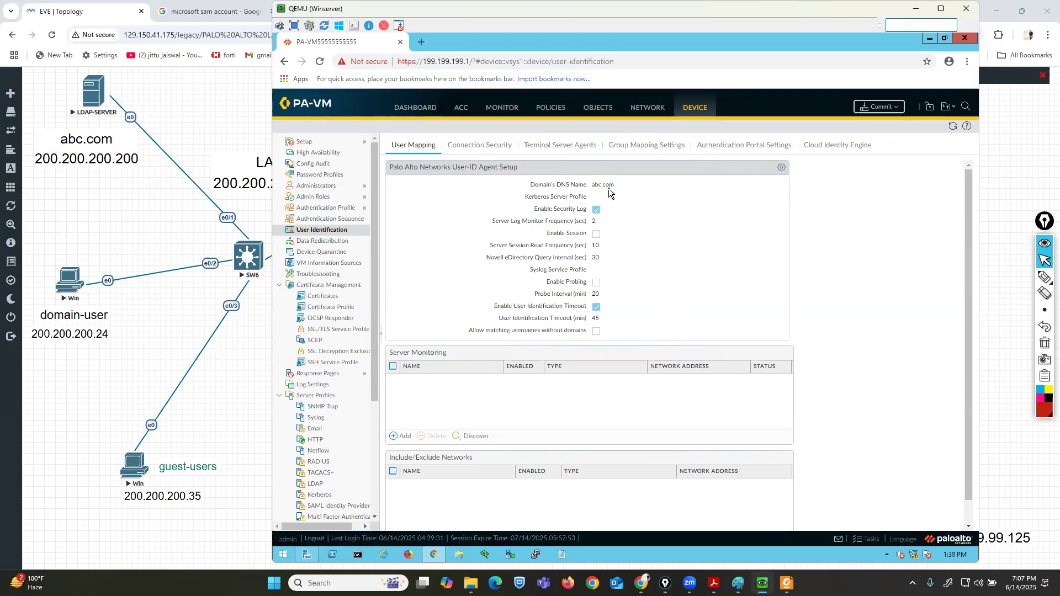
Add a Microsoft Active Directory monitored server named ldaps-server111 with network address 200.200.200.200.
click(1045, 277)
mouse_move(439, 335)
mouse_down()
mouse_move(402, 336)
mouse_move(369, 353)
mouse_move(365, 439)
mouse_move(456, 456)
mouse_move(798, 458)
mouse_move(828, 386)
mouse_move(645, 328)
mouse_move(378, 338)
mouse_up()
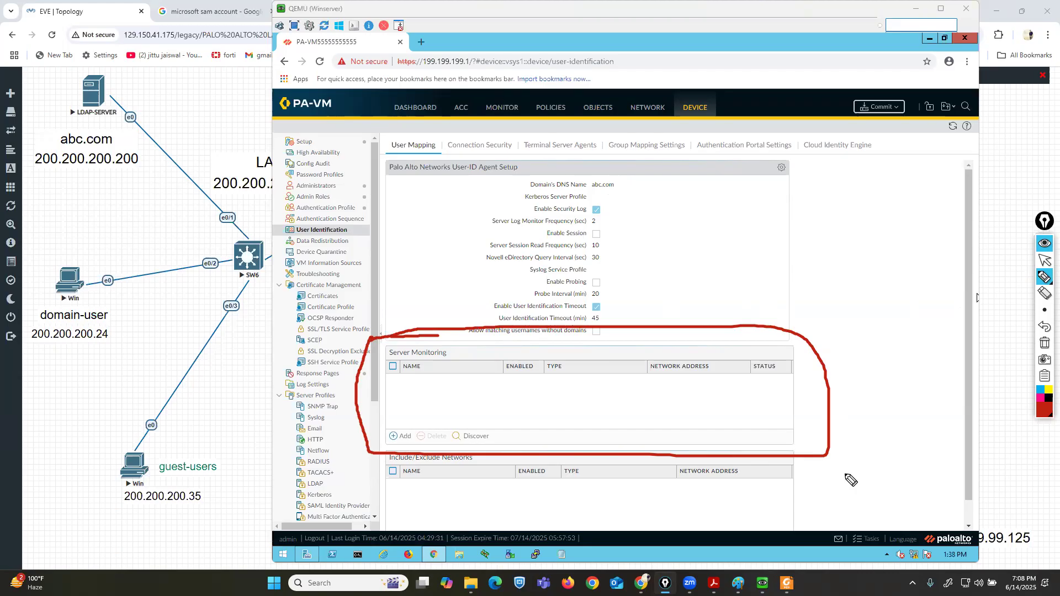
mouse_move(780, 357)
mouse_down()
mouse_move(750, 358)
mouse_move(744, 392)
mouse_move(805, 396)
mouse_move(776, 356)
mouse_up()
click(1045, 327)
click(1045, 260)
click(402, 436)
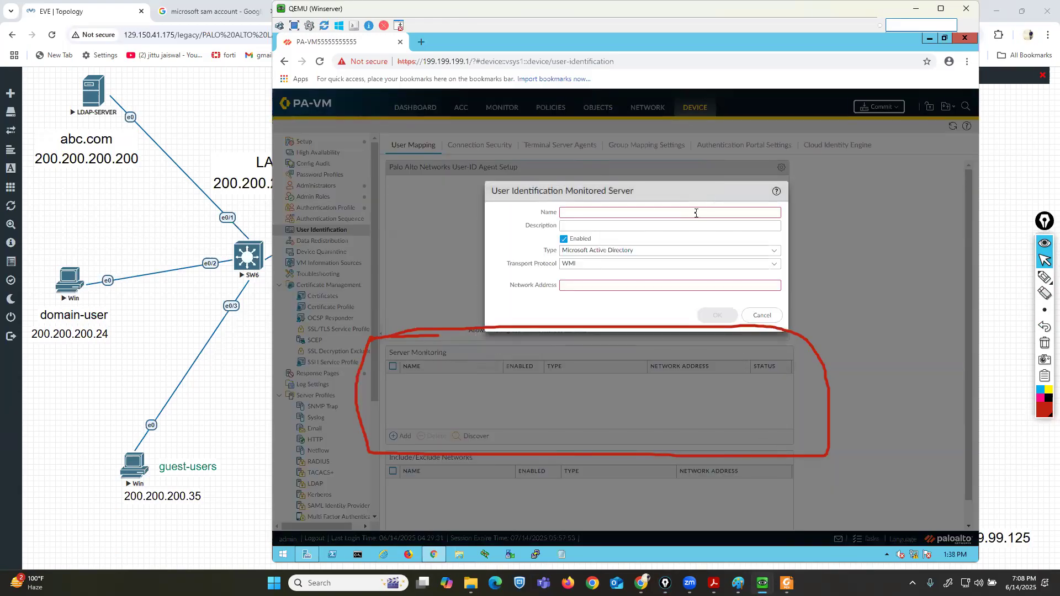
click(696, 213)
text(ldap)
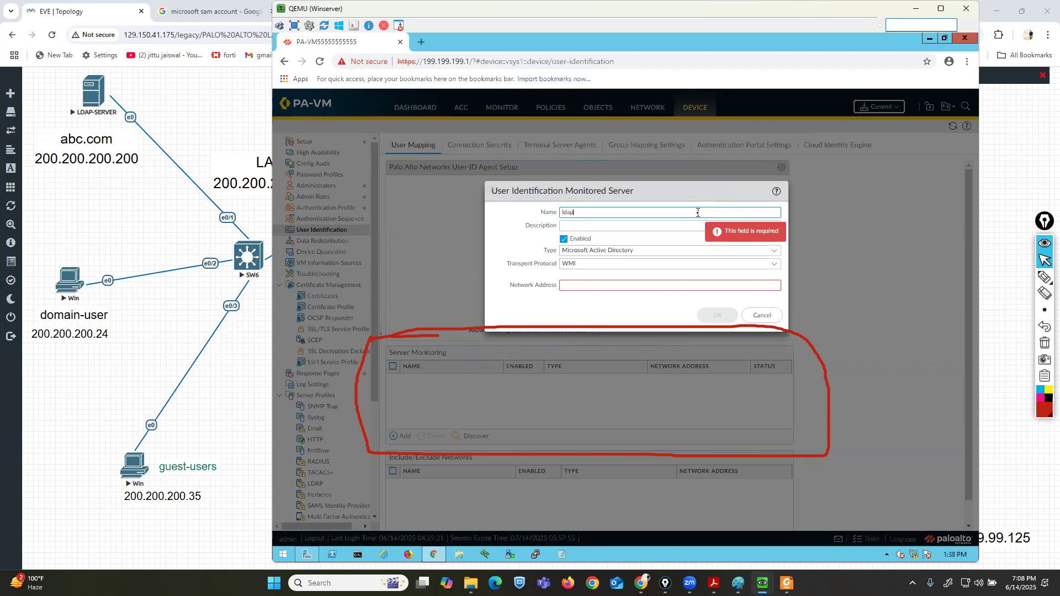
text(s-server111)
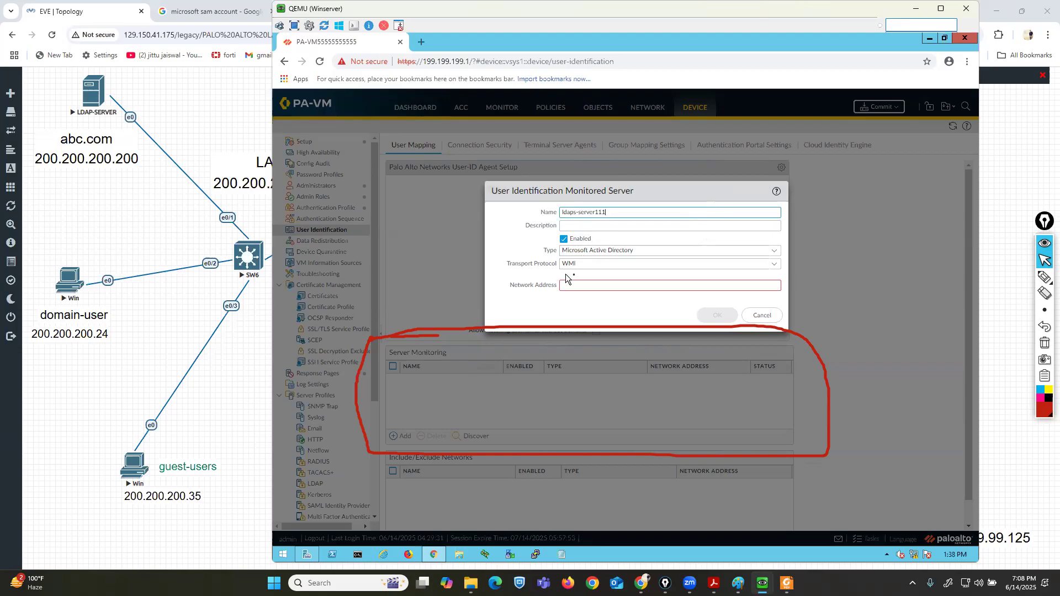
click(585, 285)
text(200)
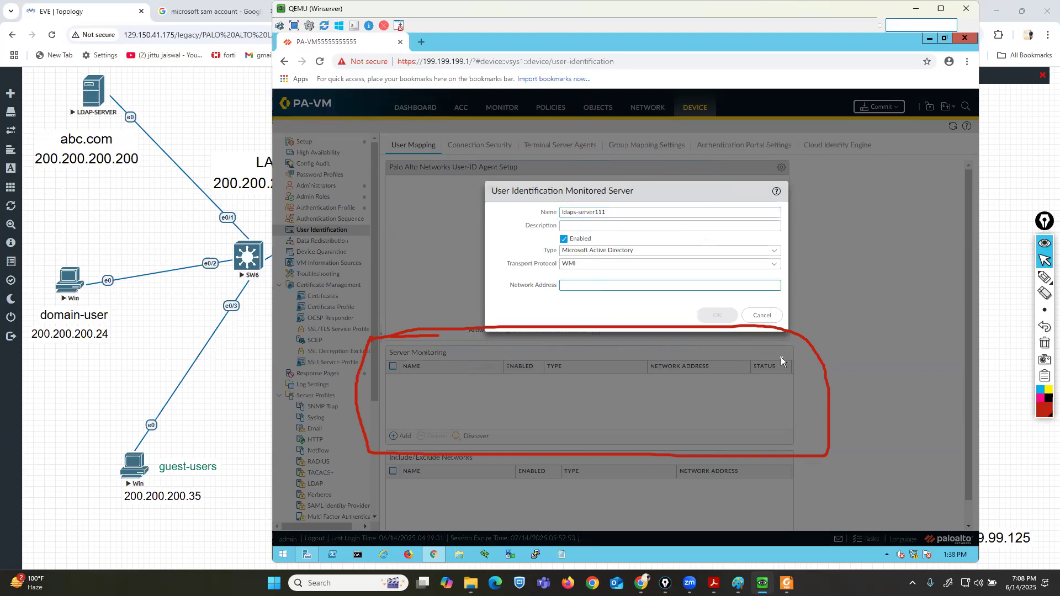
text(.200.200.200)
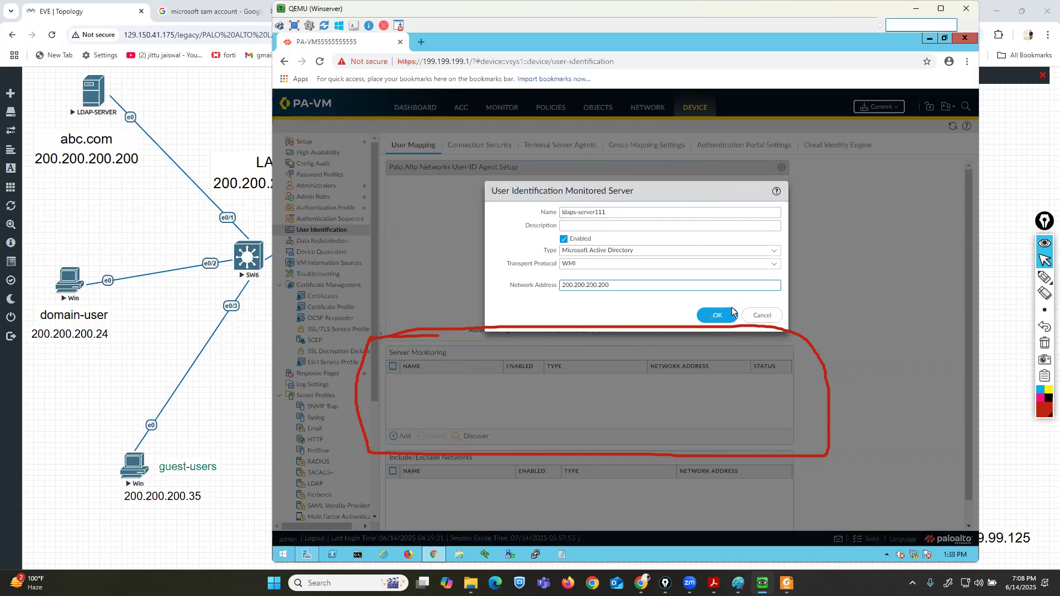
click(712, 316)
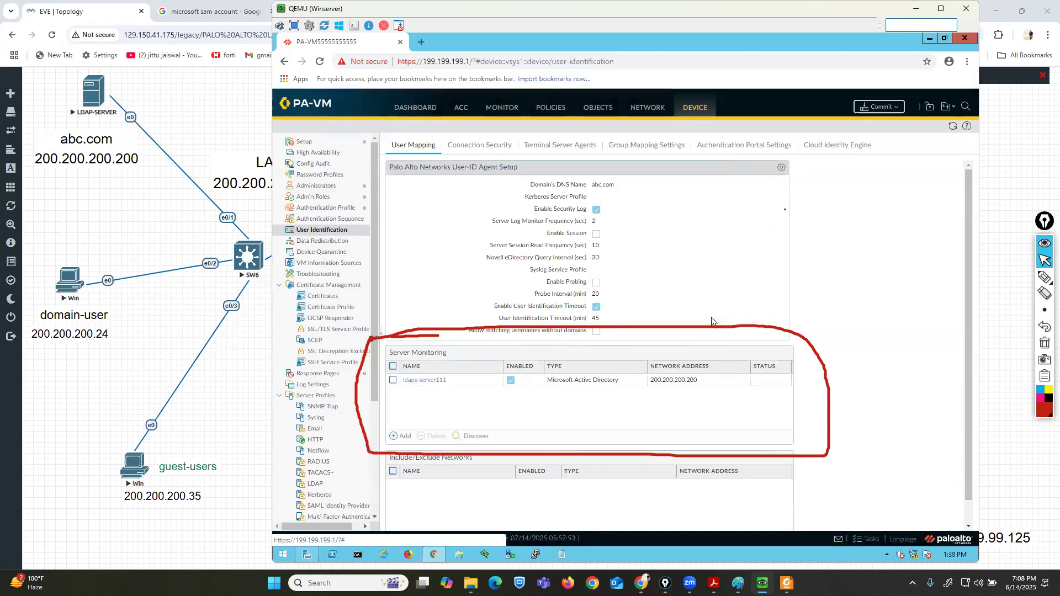
Commit the monitored server configuration.
click(880, 107)
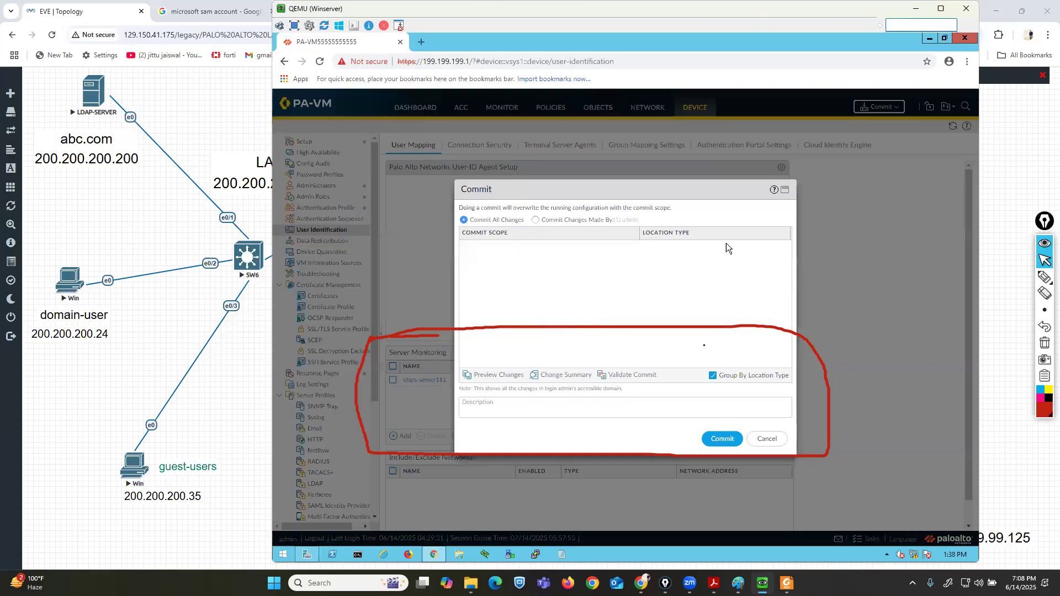
click(721, 438)
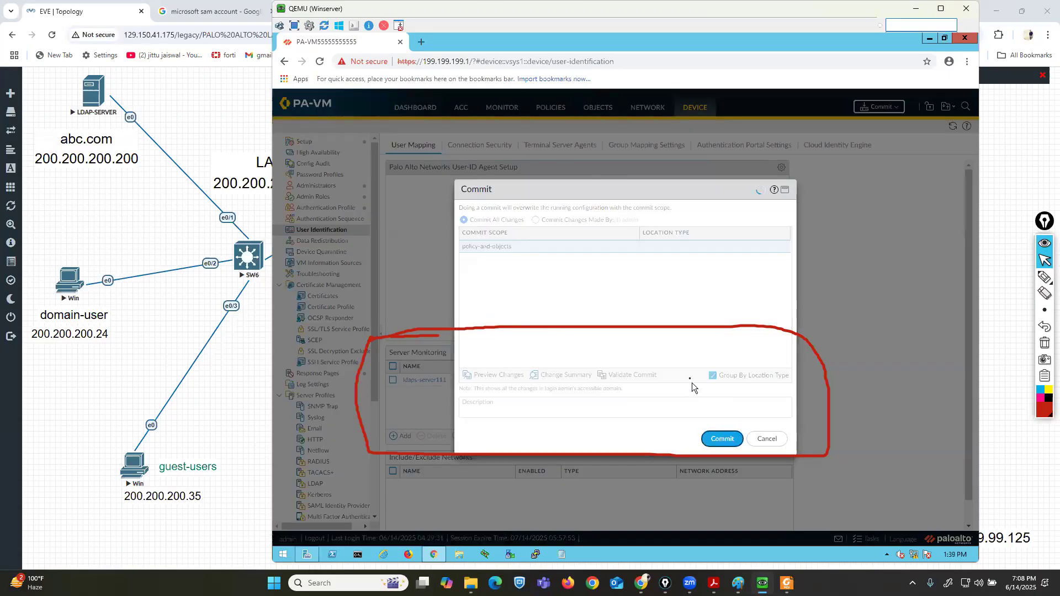
drag(612, 183, 487, 98)
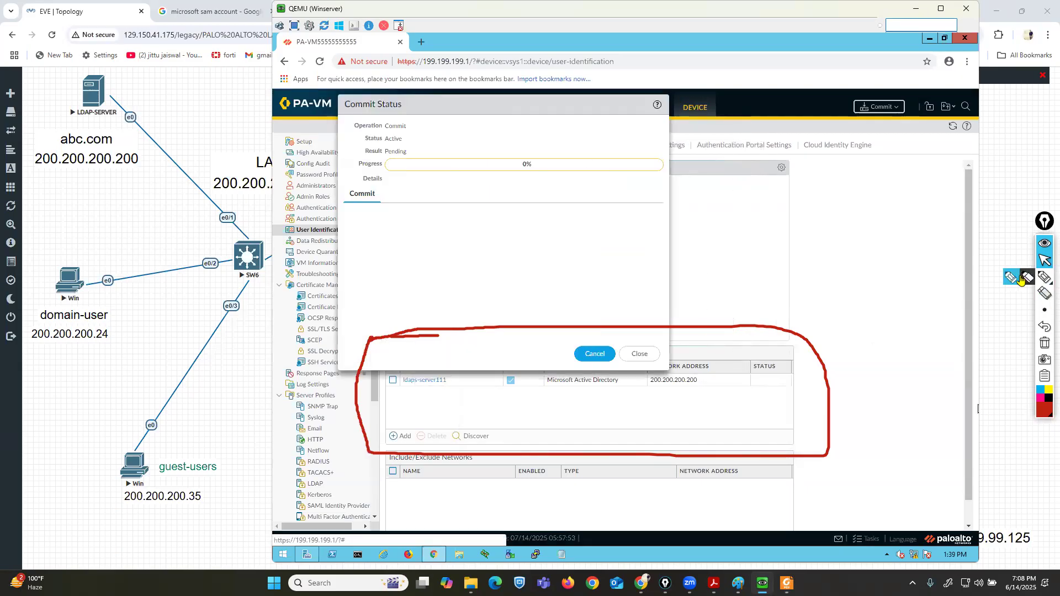
click(1021, 280)
mouse_move(737, 397)
mouse_down()
mouse_move(798, 396)
mouse_move(798, 365)
mouse_move(737, 359)
mouse_move(741, 396)
mouse_up()
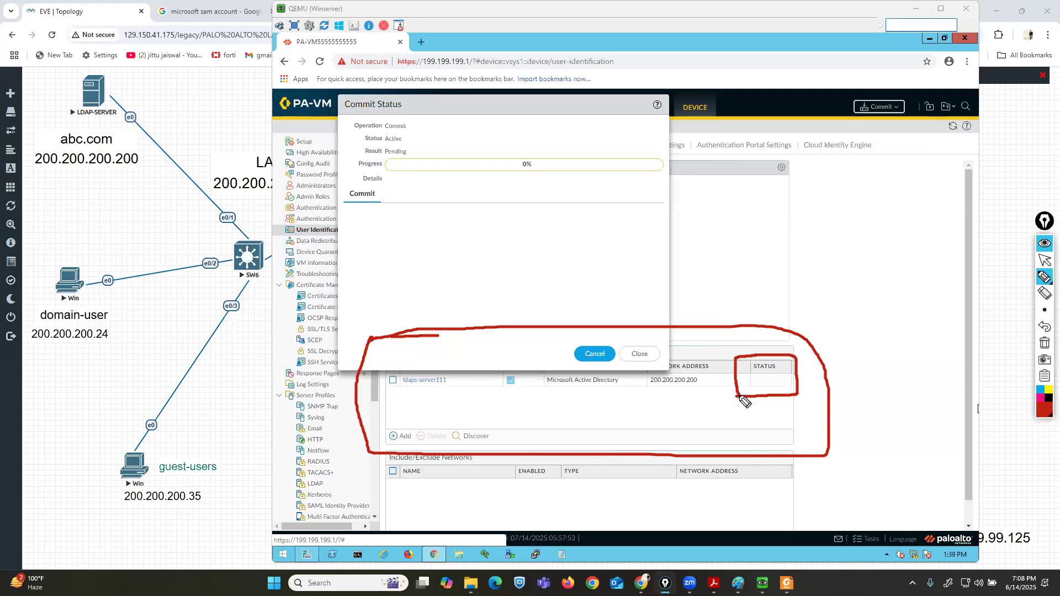
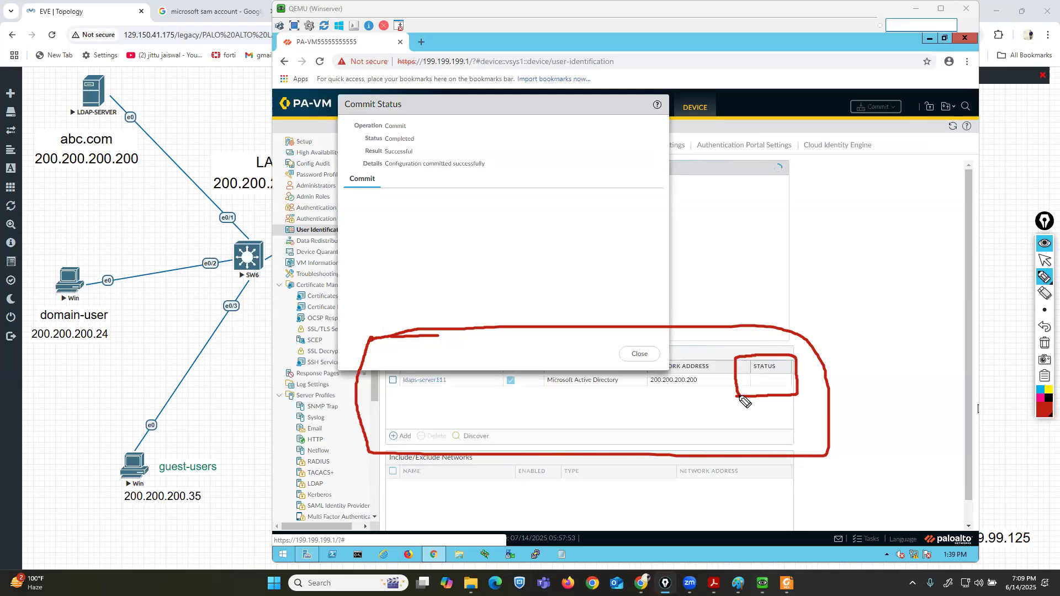
Close the commit result and review the monitored server's connection status.
click(1045, 260)
click(639, 354)
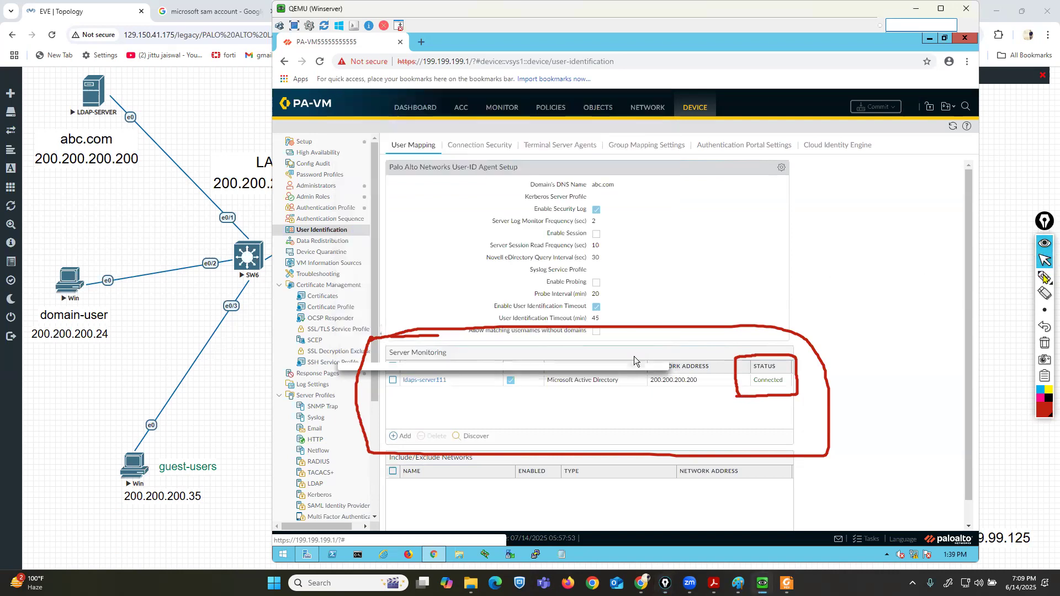
click(1044, 276)
drag(760, 536, 763, 404)
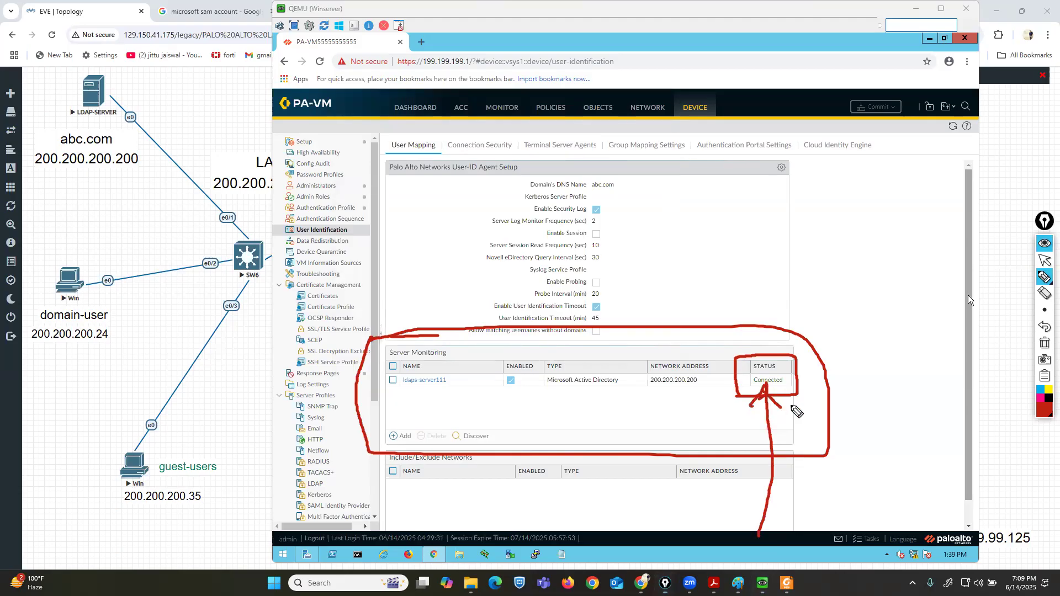
click(1045, 343)
click(1045, 260)
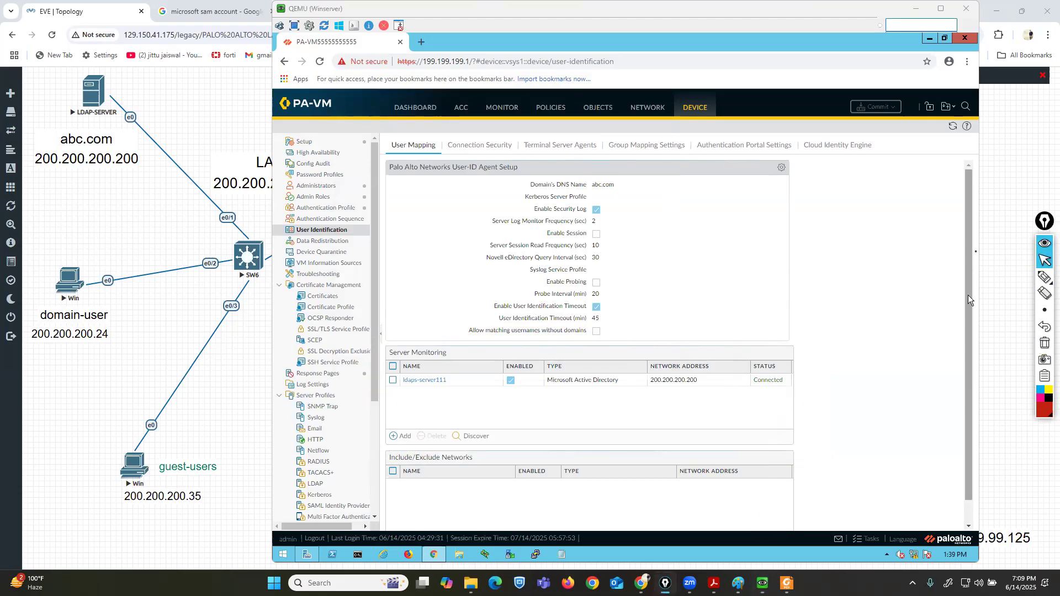
click(658, 145)
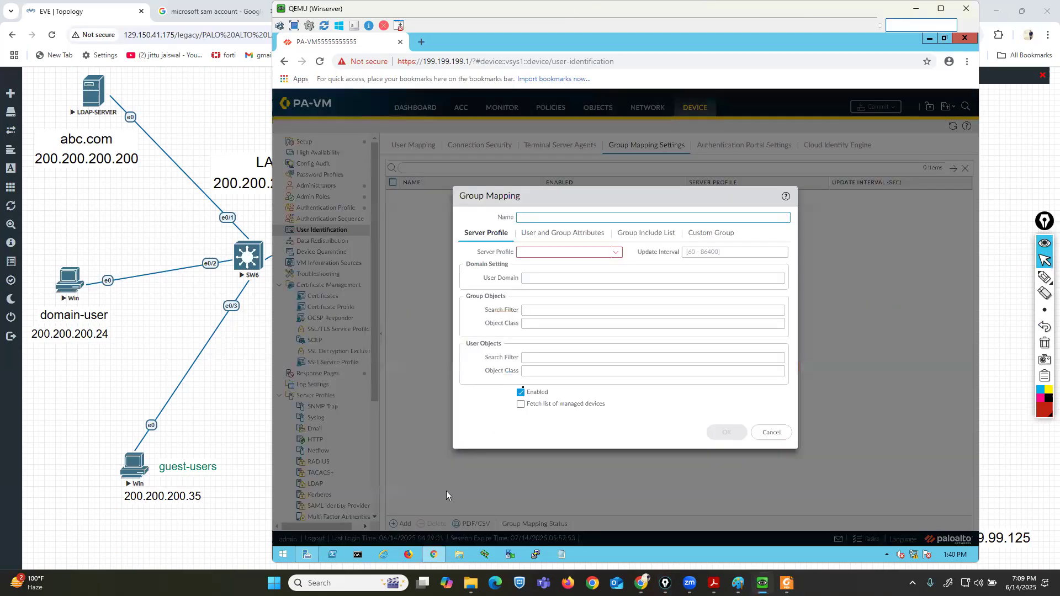
text(gr)
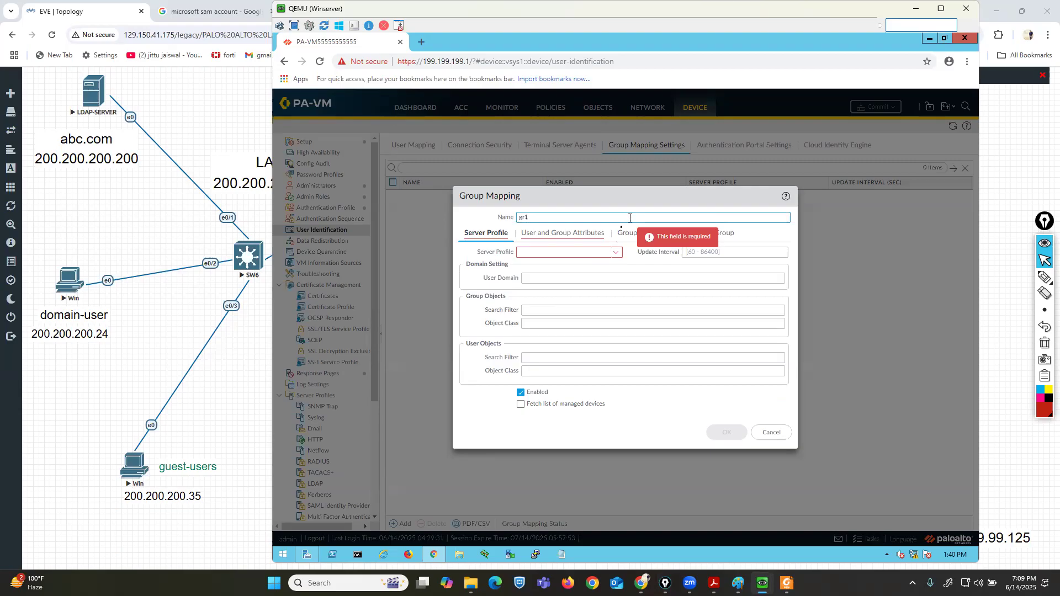
text(1)
click(617, 252)
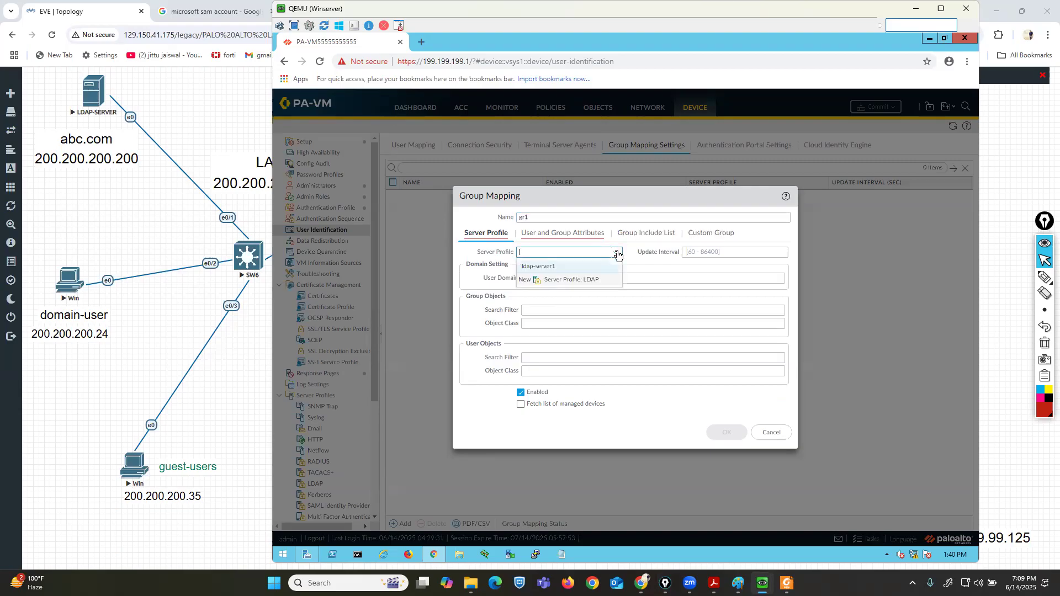
click(564, 268)
click(571, 277)
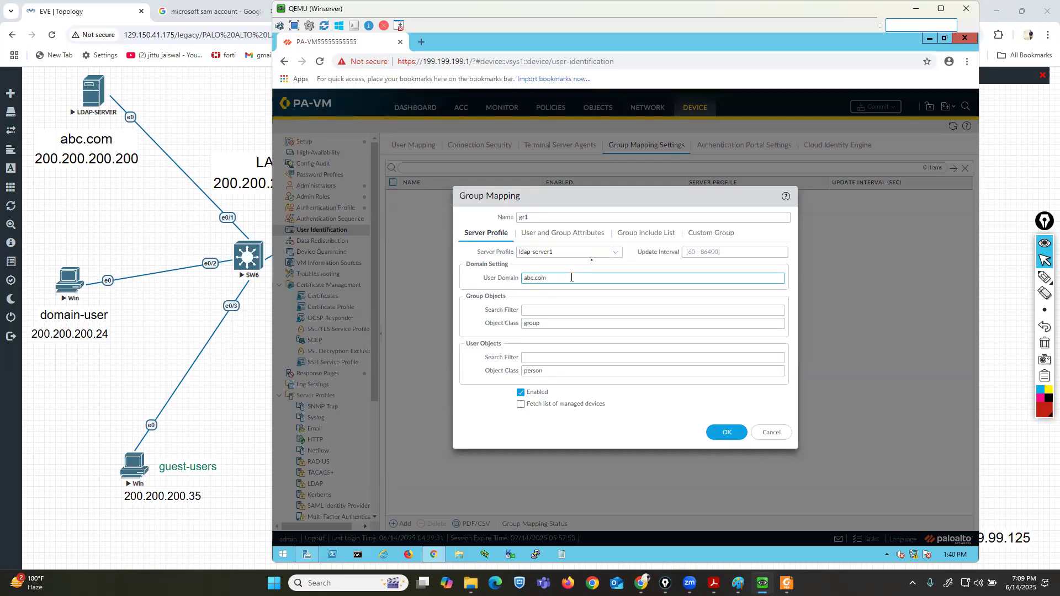
click(655, 234)
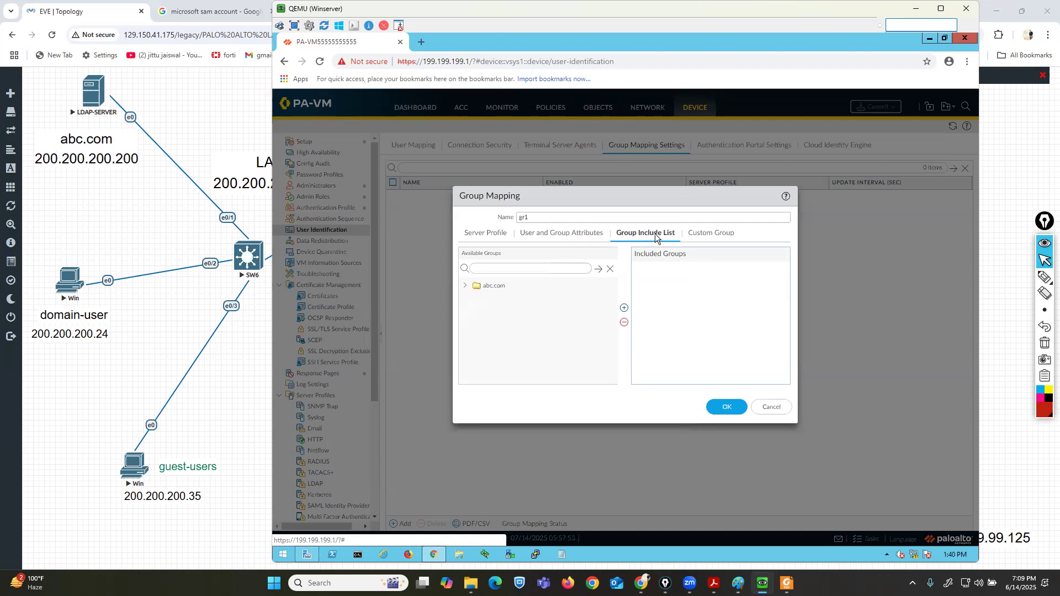
click(466, 287)
click(490, 235)
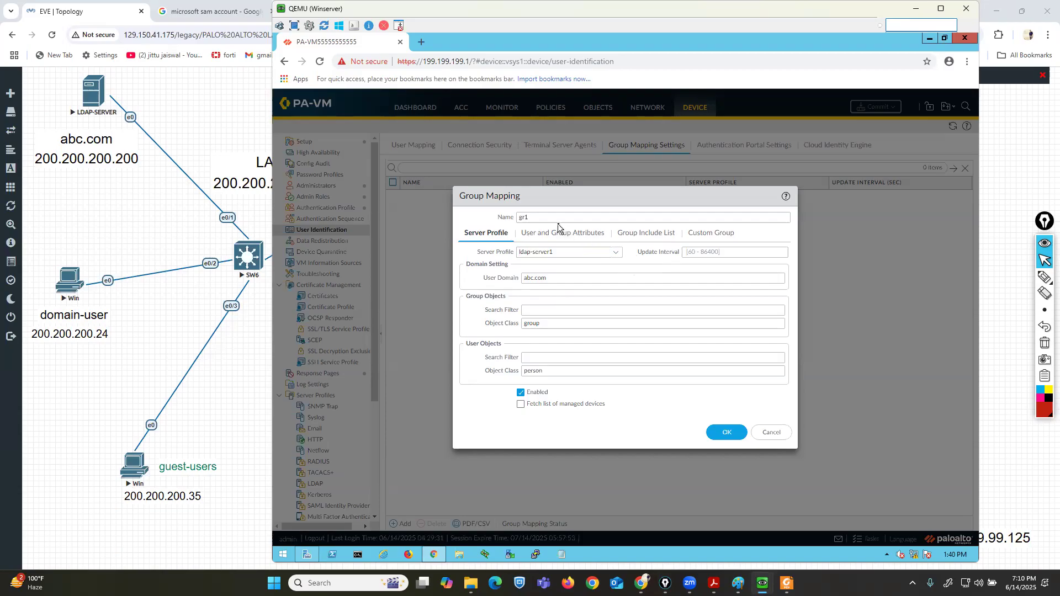
click(643, 236)
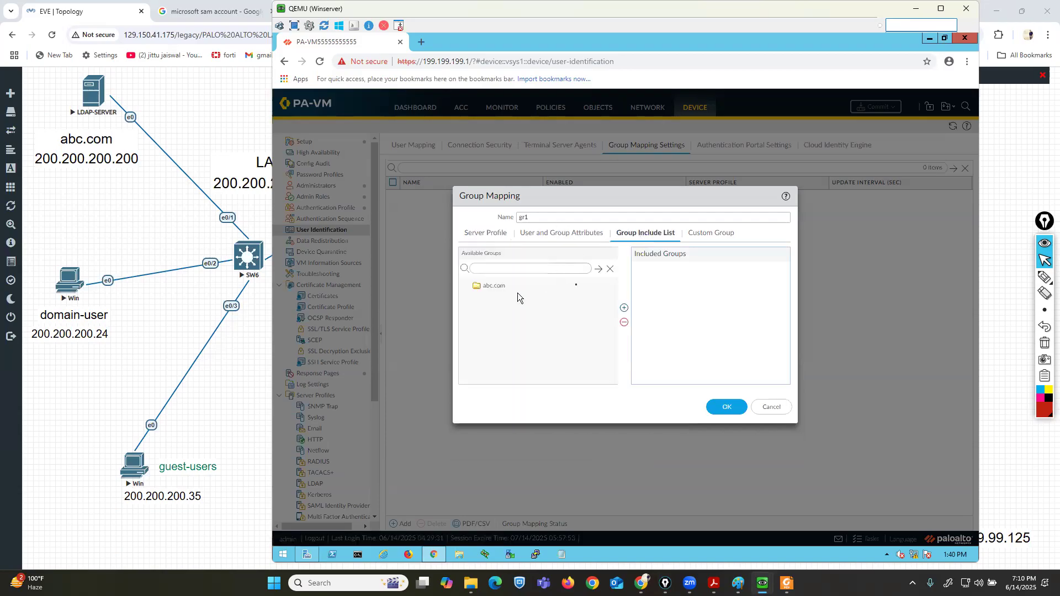
click(610, 270)
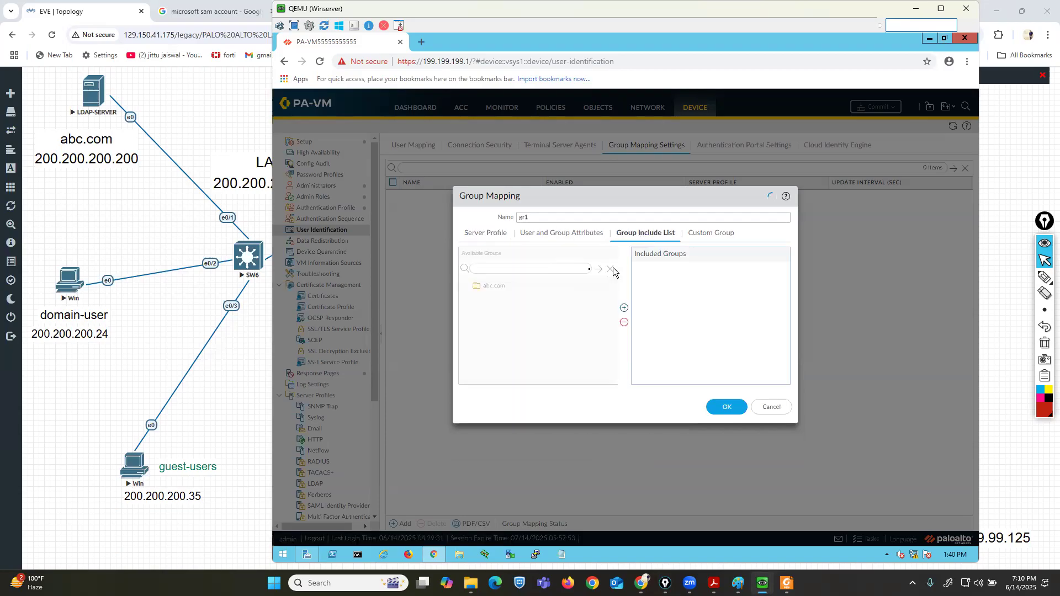
click(489, 286)
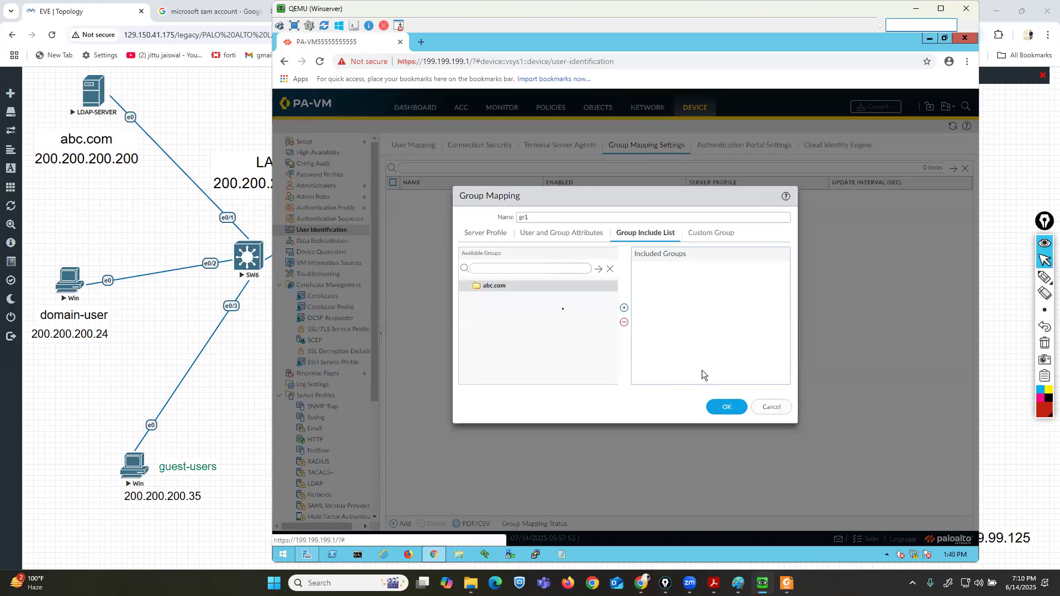
click(771, 407)
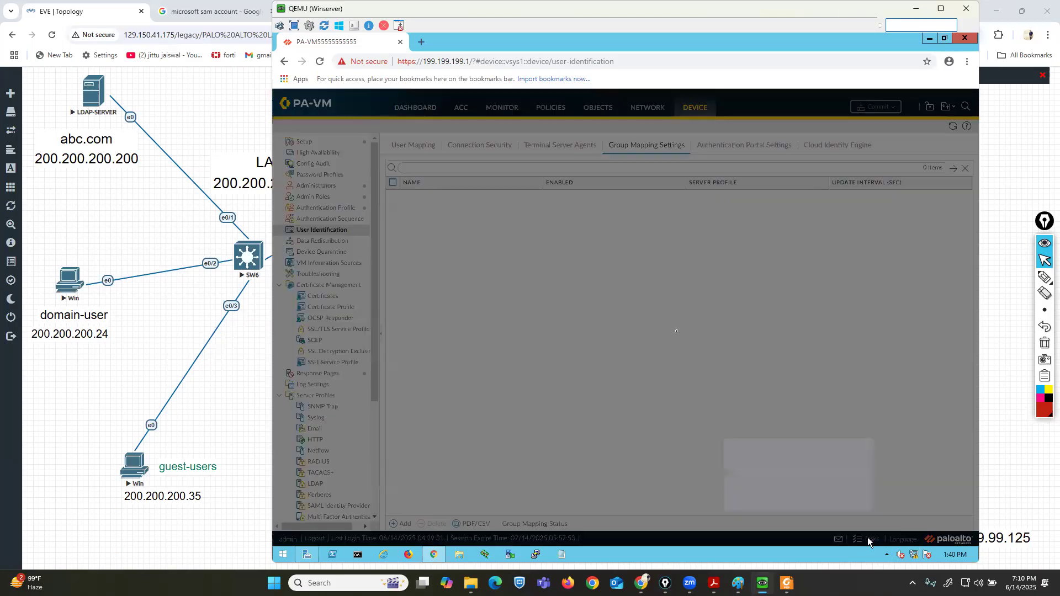
Review the results of the recent commit jobs in the Task Manager.
click(868, 540)
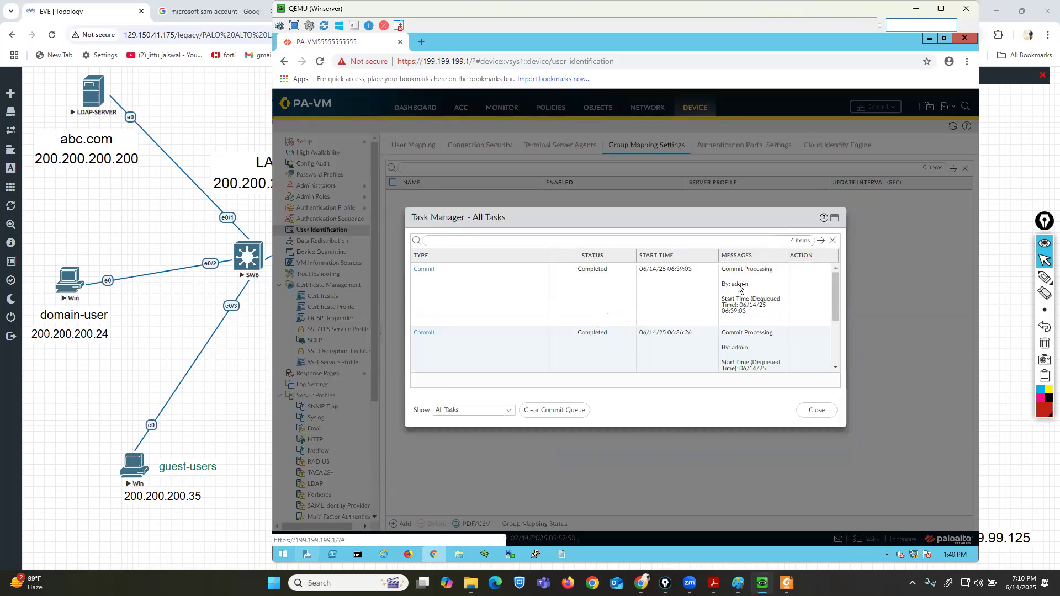
click(424, 270)
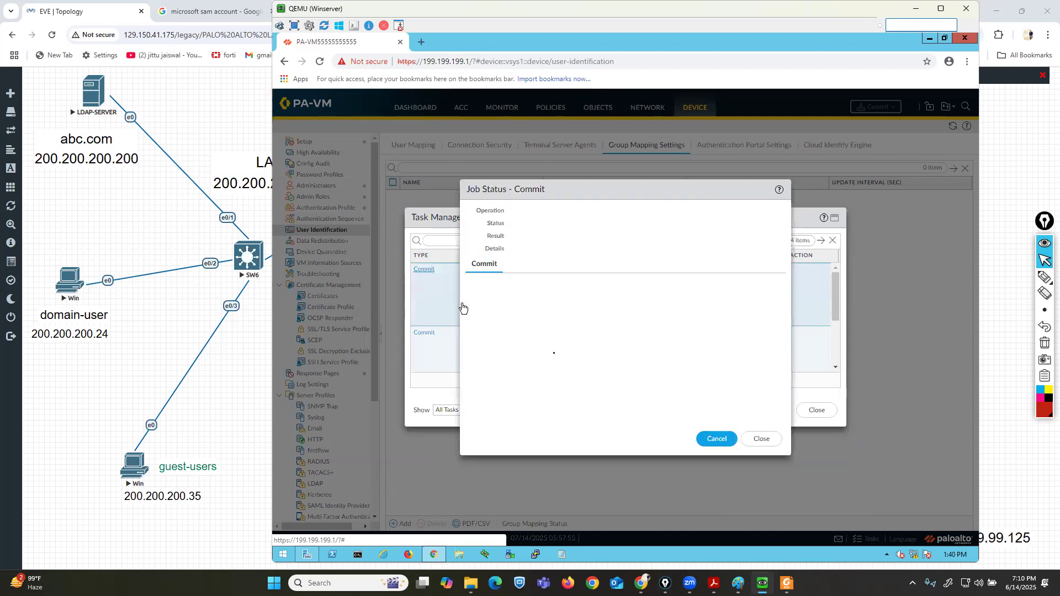
click(760, 439)
click(423, 333)
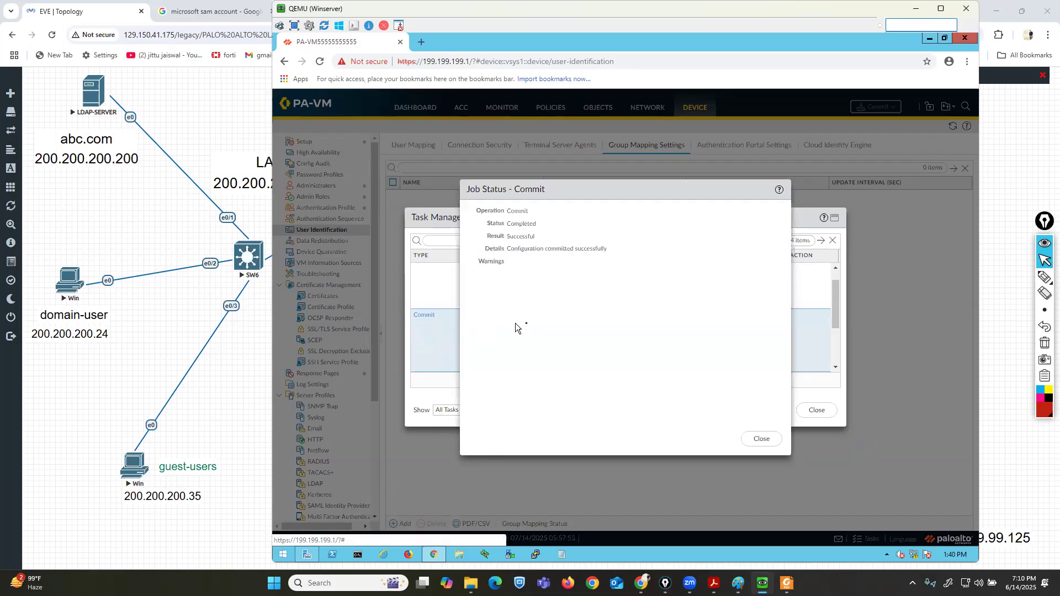
click(762, 439)
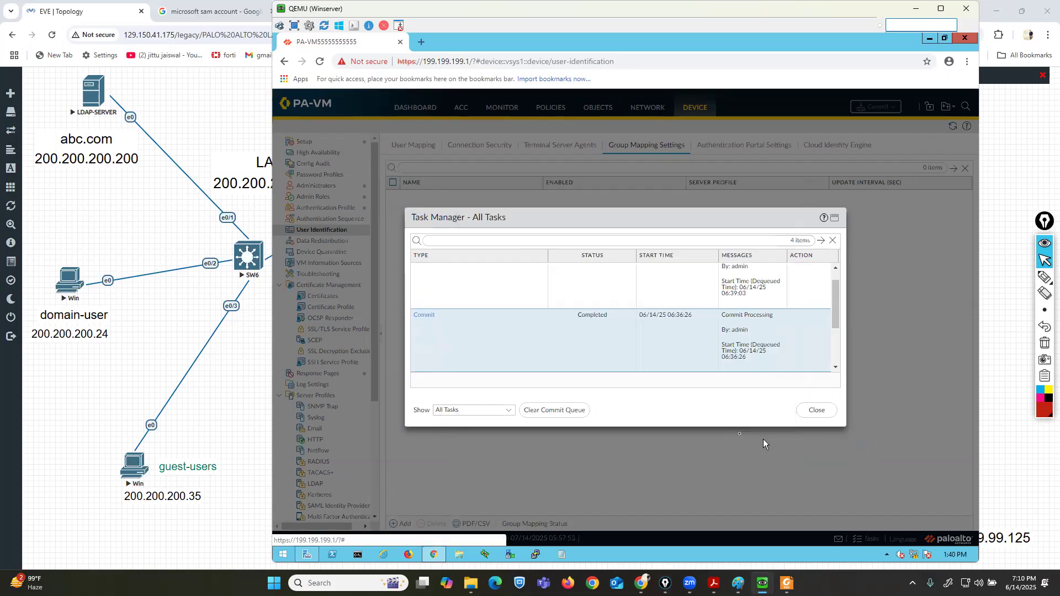
scroll(751, 359, down, 1)
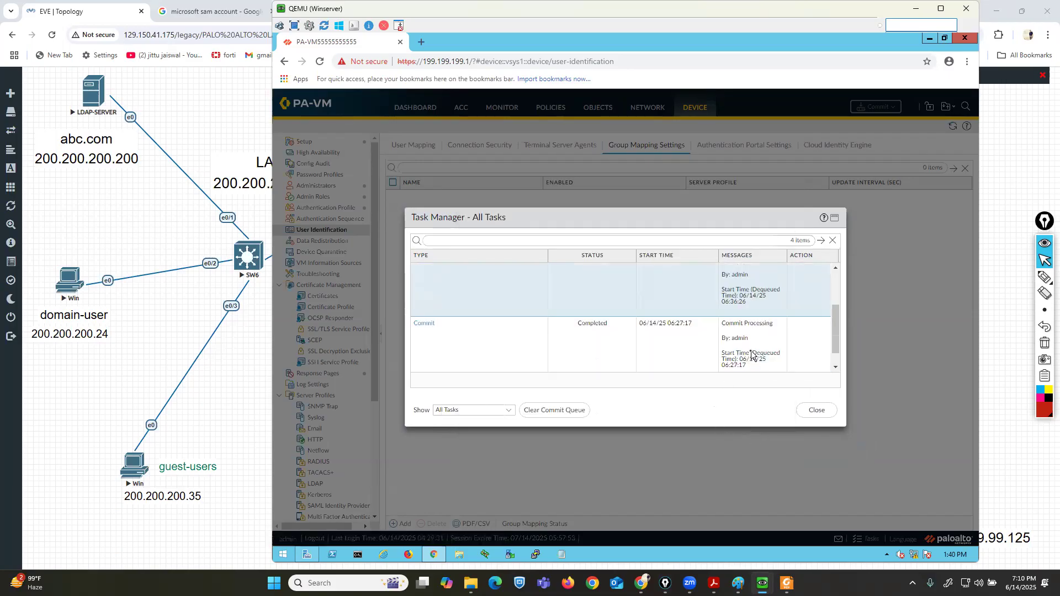
click(425, 324)
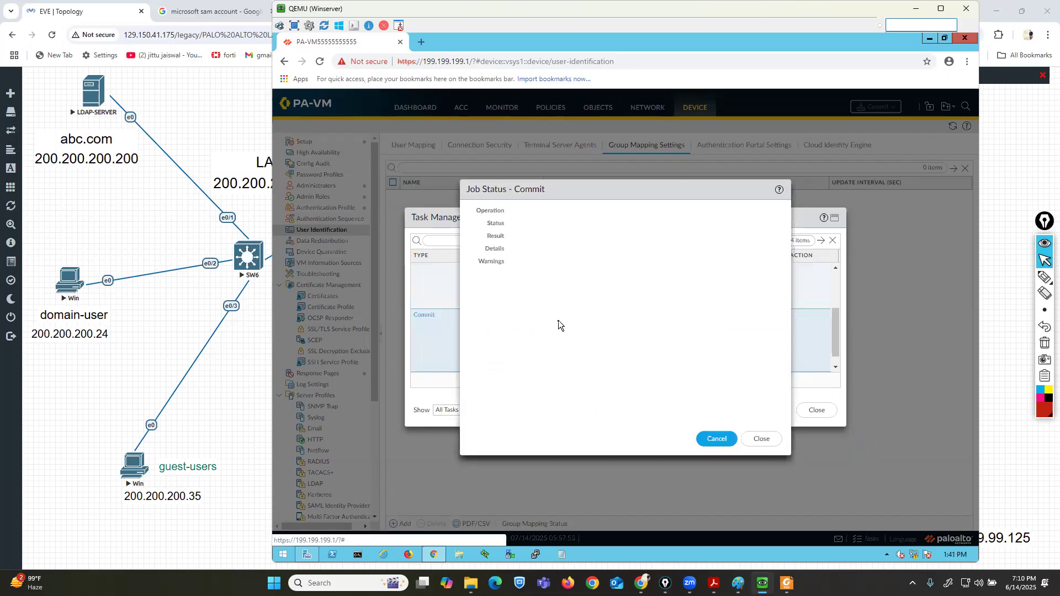
click(762, 439)
click(816, 410)
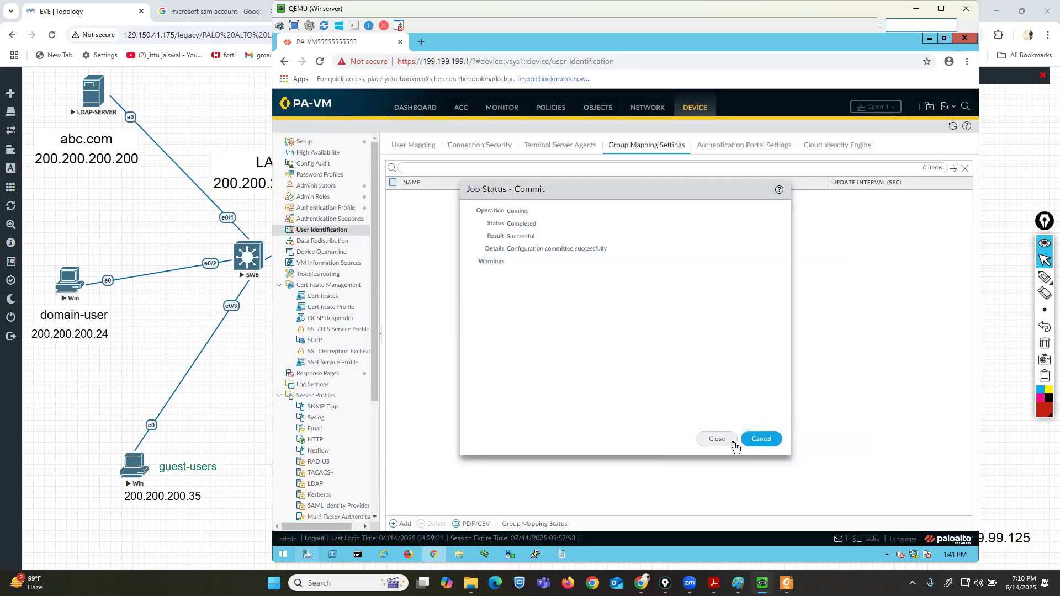
click(717, 439)
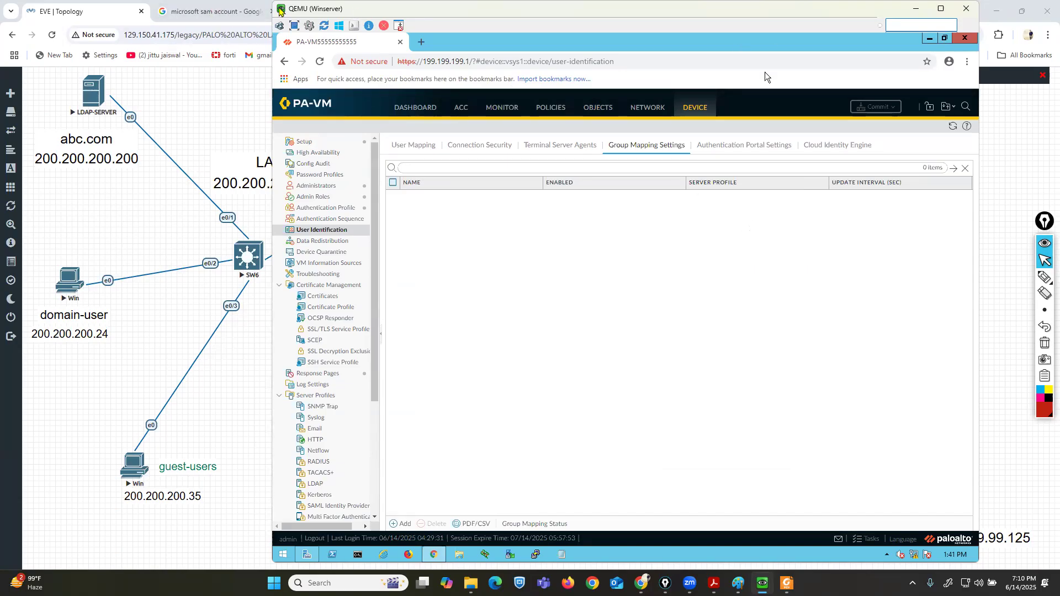
Review the User-ID Agent Setup settings against the LDAP Integration PDF guide without changing them.
drag(280, 10, 204, 9)
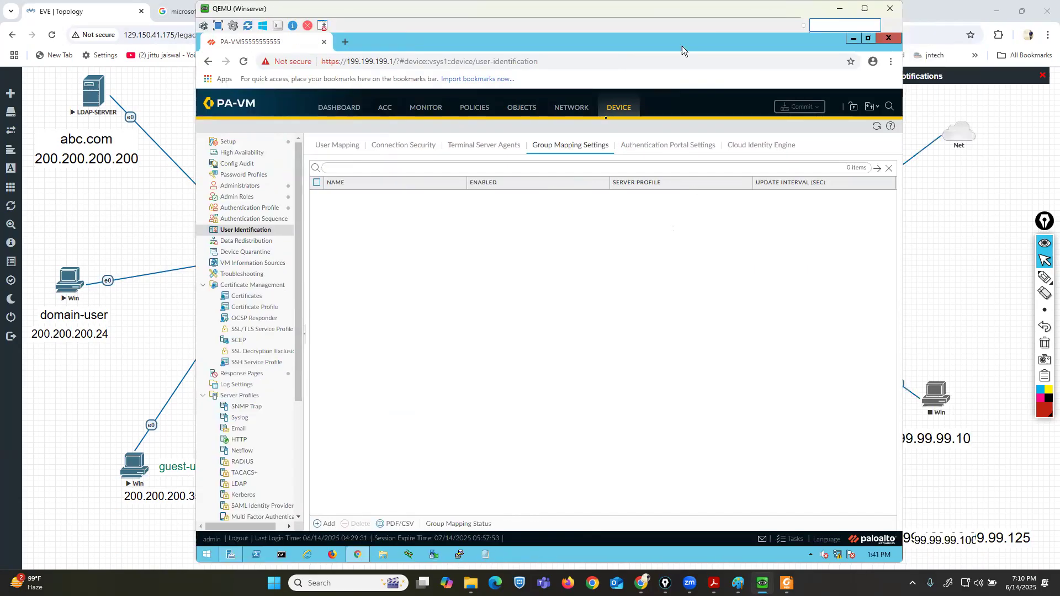
click(875, 128)
click(323, 146)
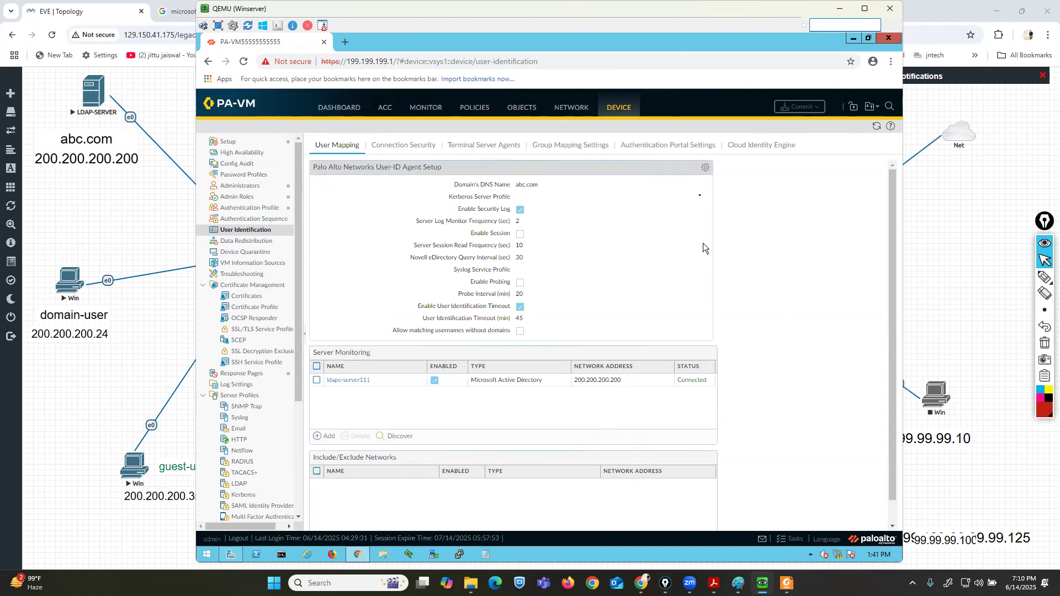
click(702, 168)
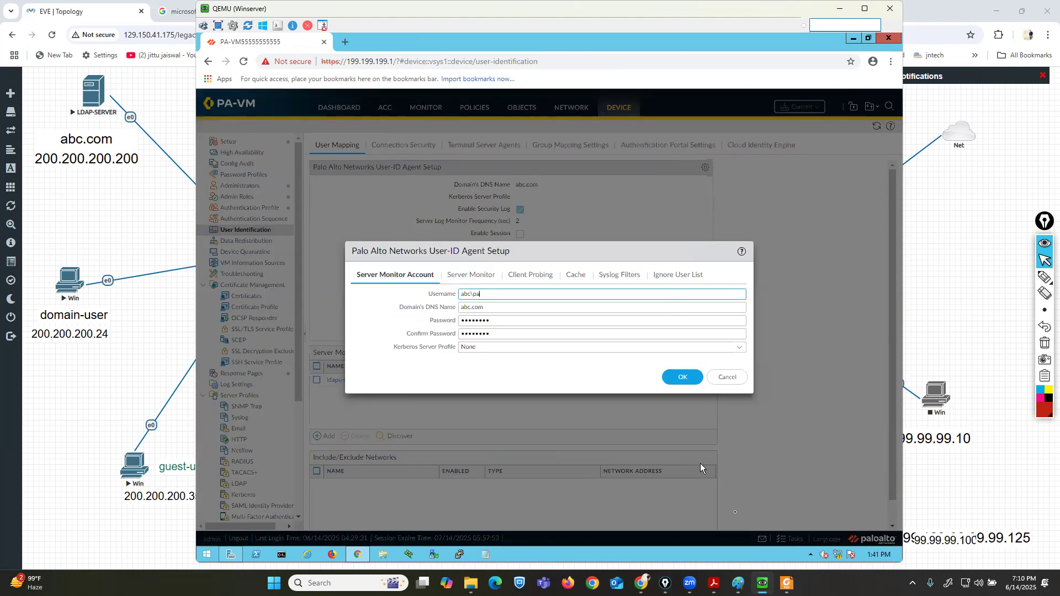
click(787, 583)
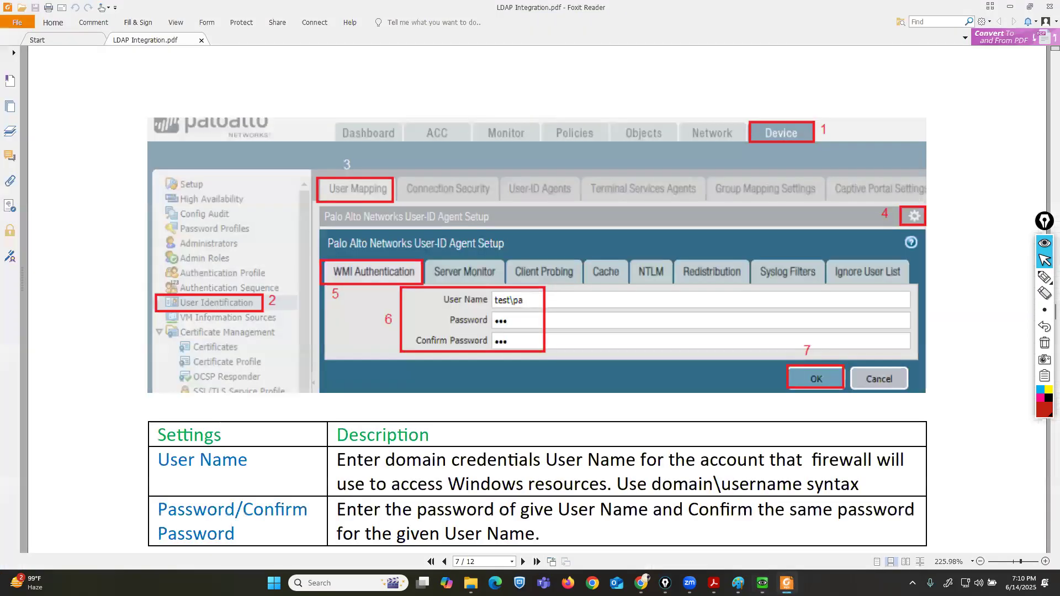
click(787, 583)
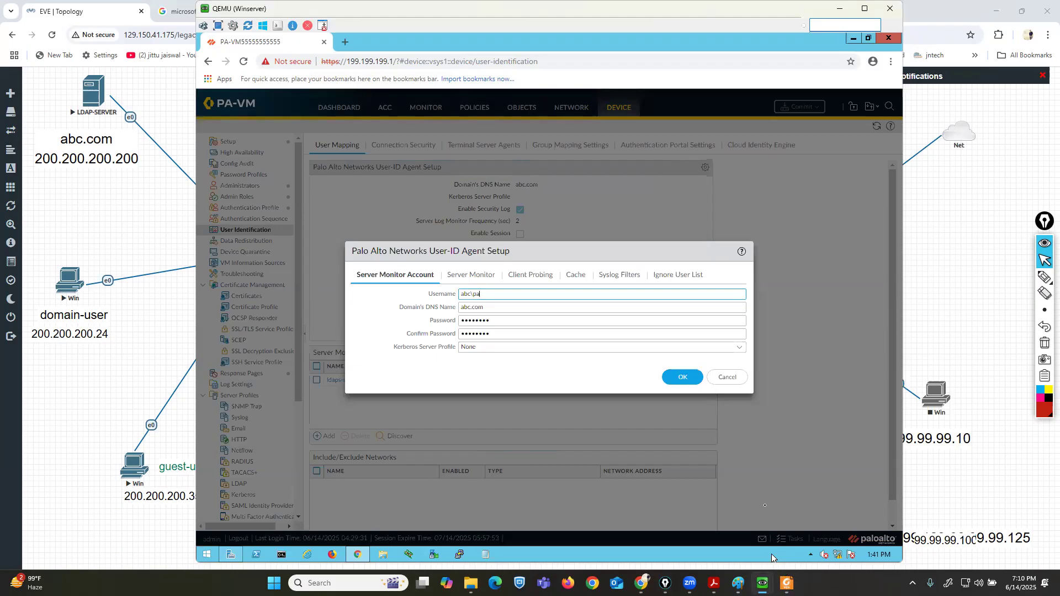
click(733, 378)
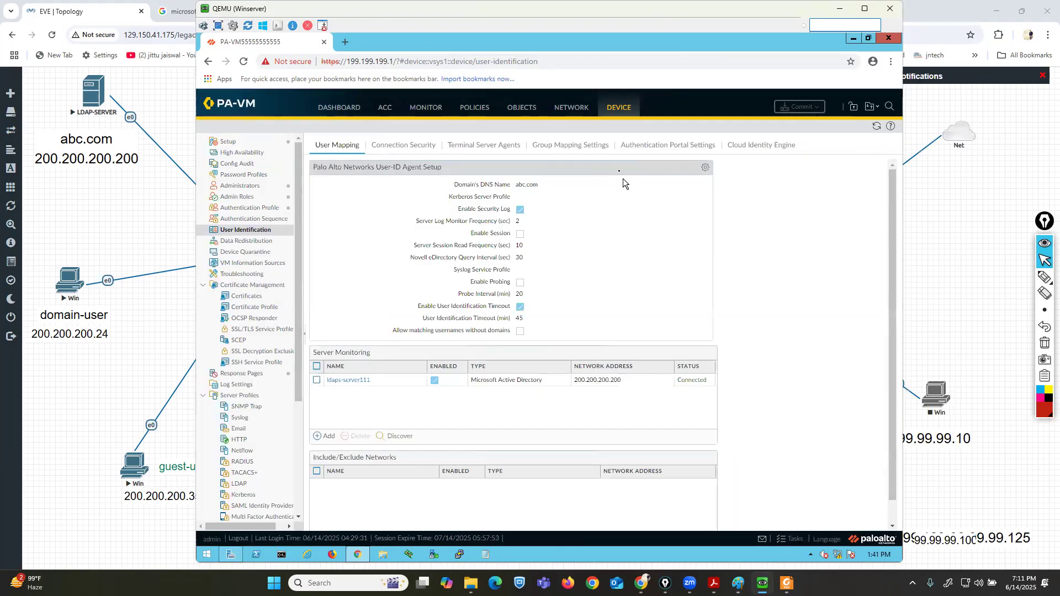
Add a group mapping named ldap-grp using server profile ldap-server1 and user domain abc.com.
click(572, 145)
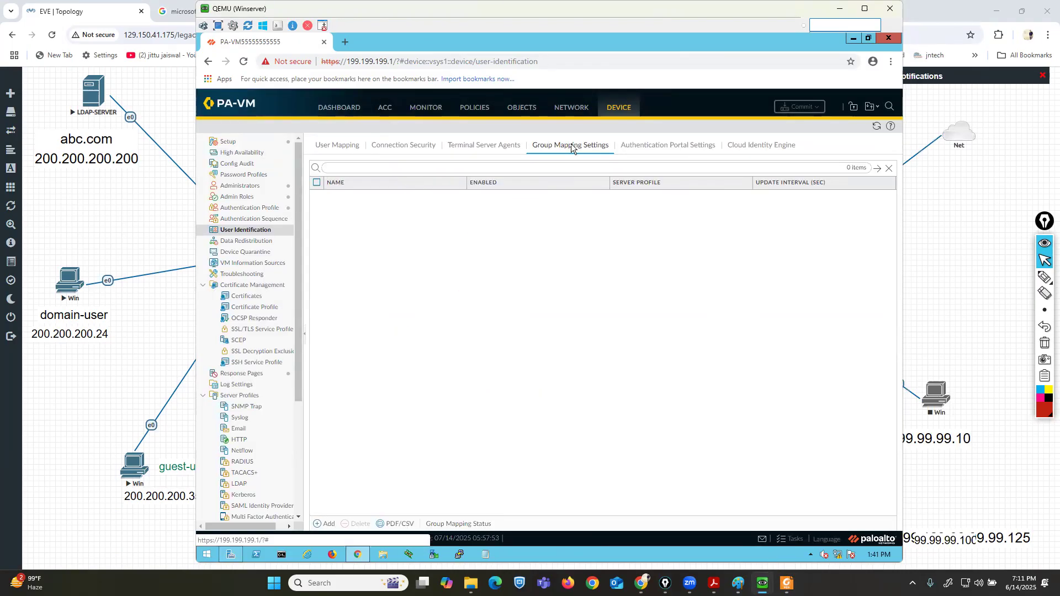
click(324, 524)
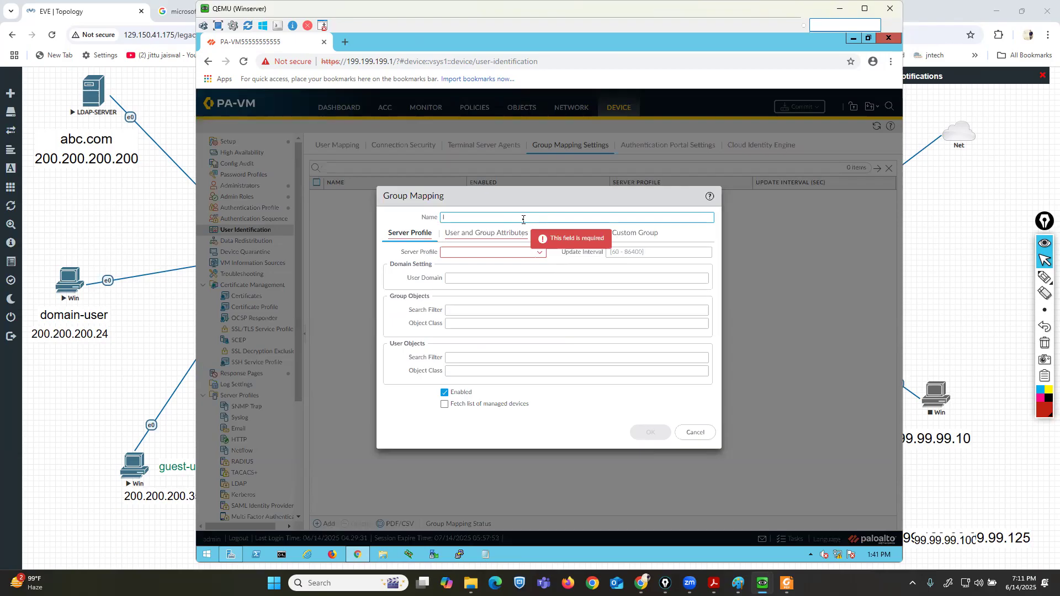
text(ldap-g)
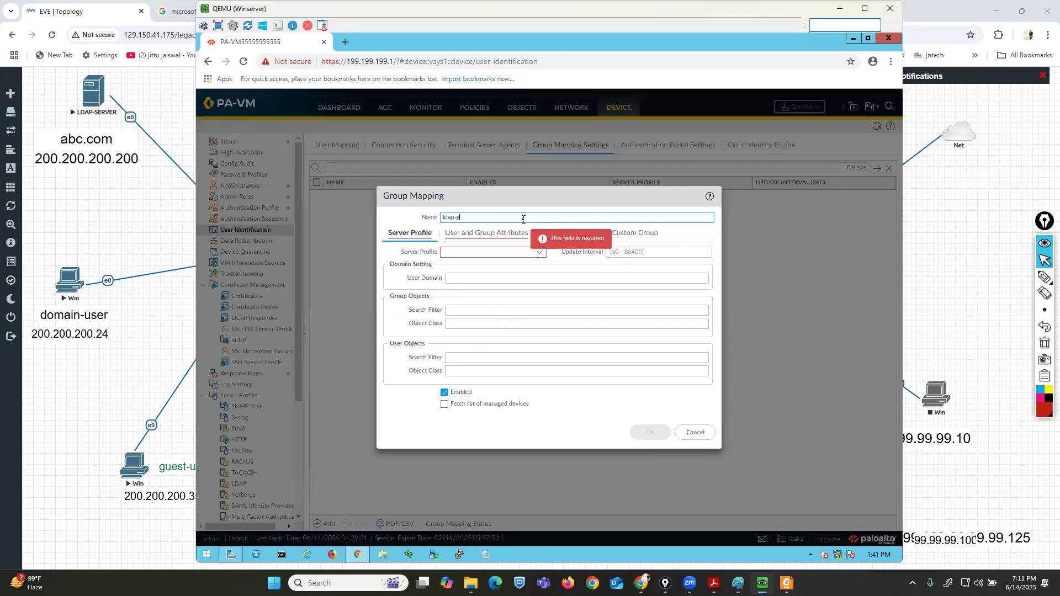
click(538, 252)
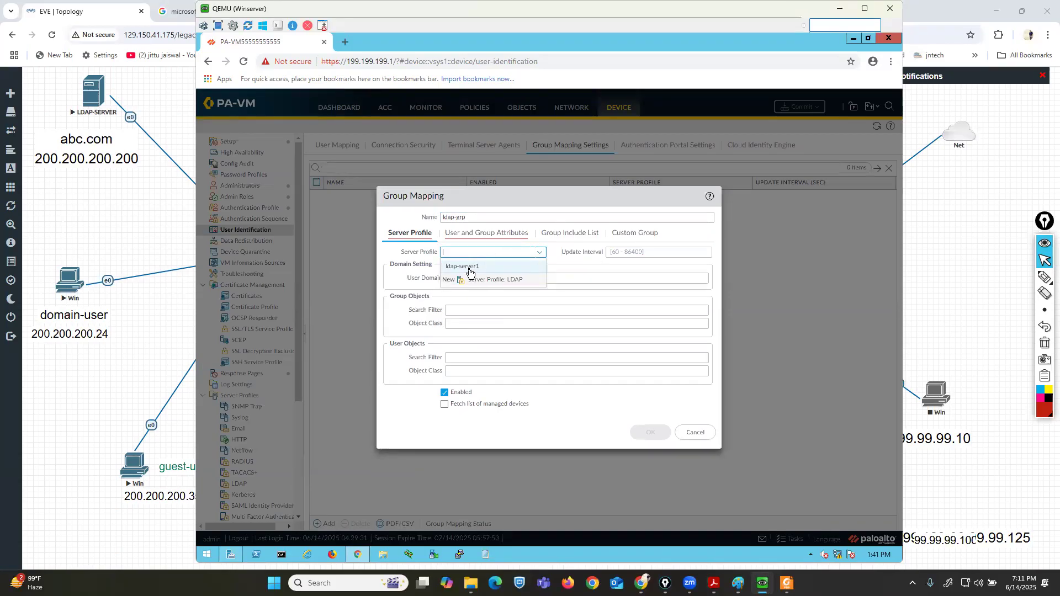
click(468, 267)
click(476, 278)
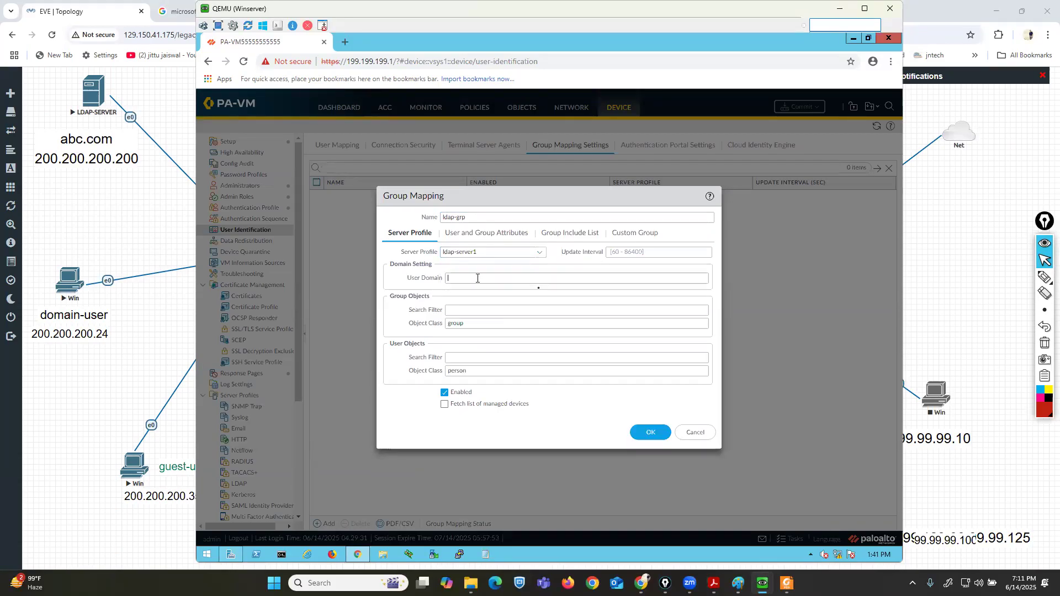
text(abc.com)
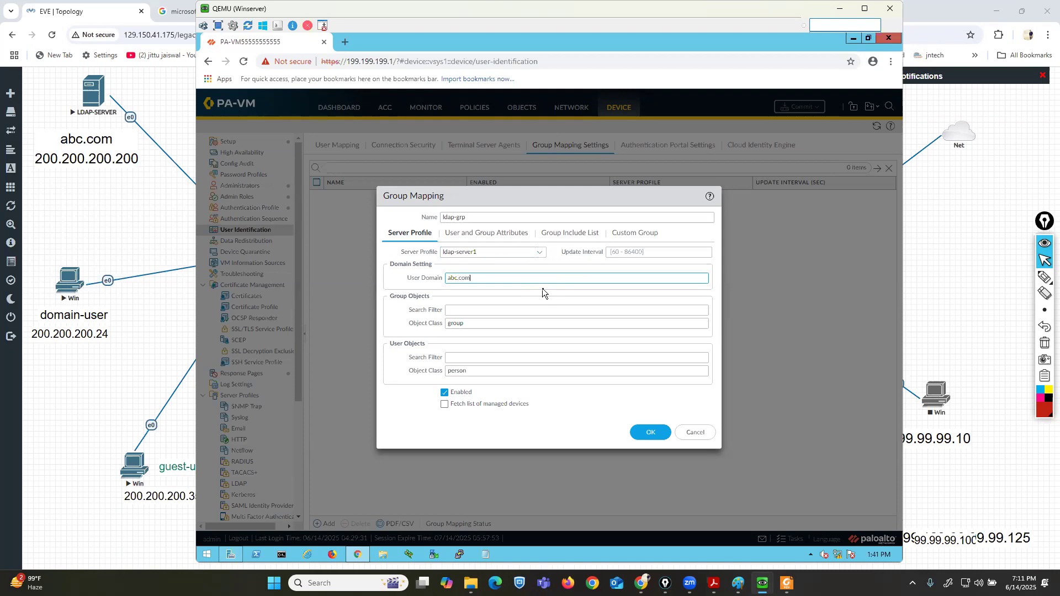
Expand the abc.com domain in the group mapping's include list of available groups.
click(574, 234)
click(392, 289)
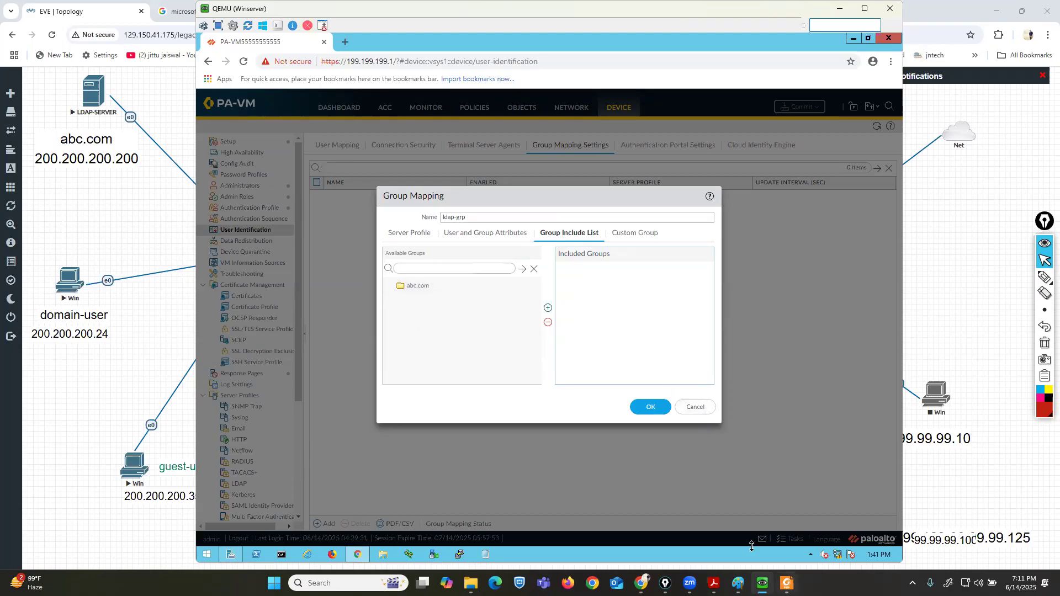
Switch to the LDAP server's Active Directory Users and Computers console to check the domain groups.
mouse_move(762, 583)
click(673, 530)
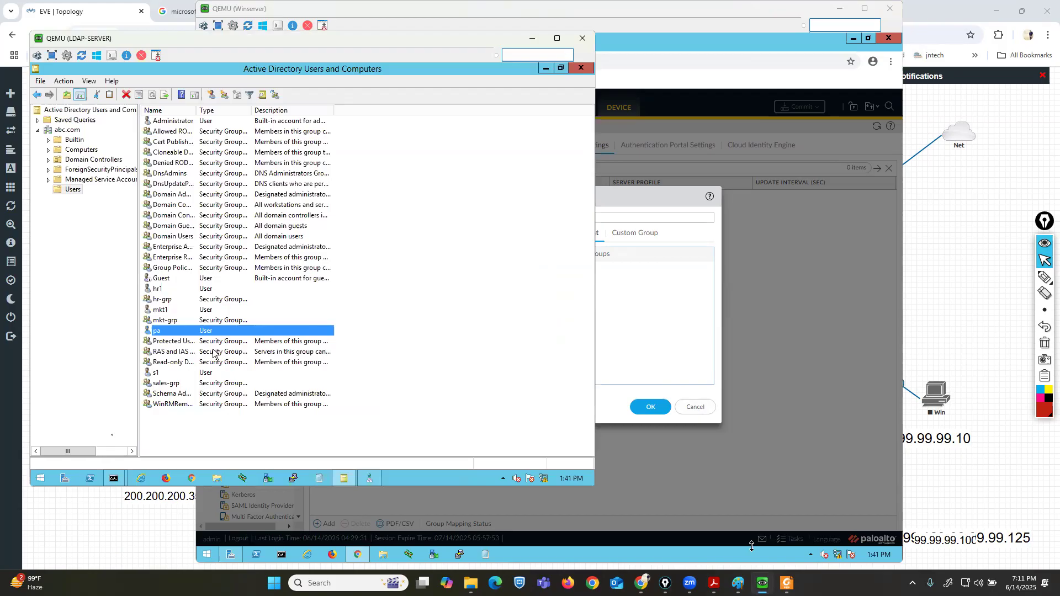
Open a command prompt on the LDAP server and turn off Windows Firewall for domain, private and public networks.
mouse_move(116, 478)
click(111, 434)
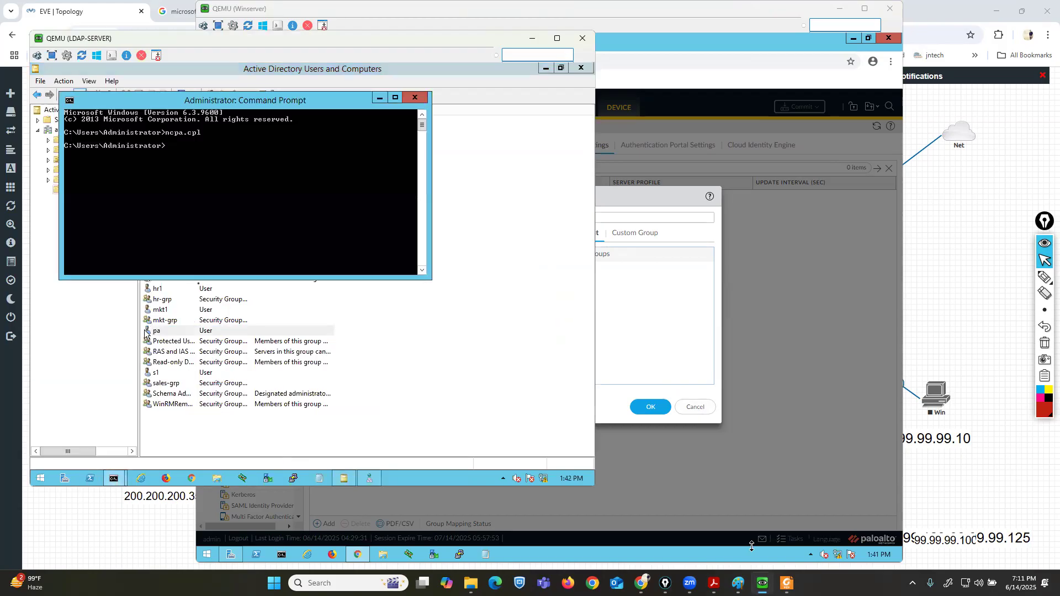
text(firewall.cpl)
key(Return)
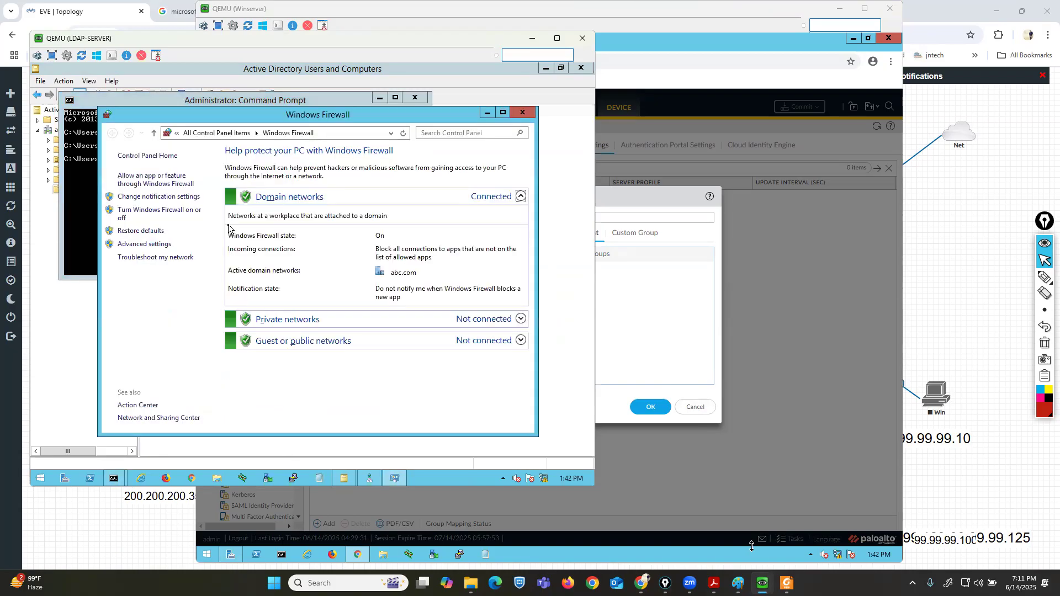
click(123, 213)
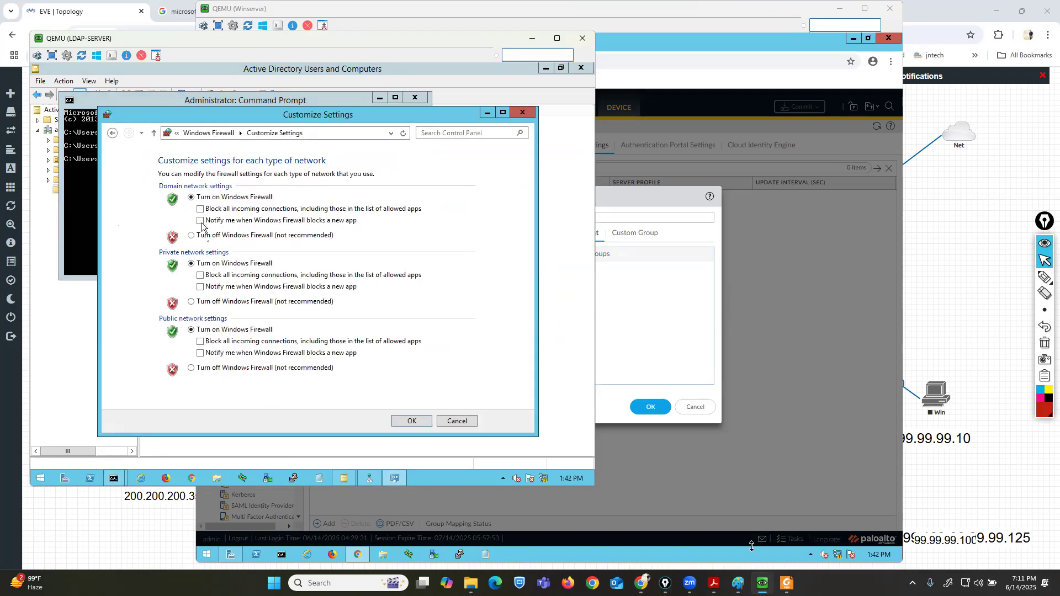
click(204, 236)
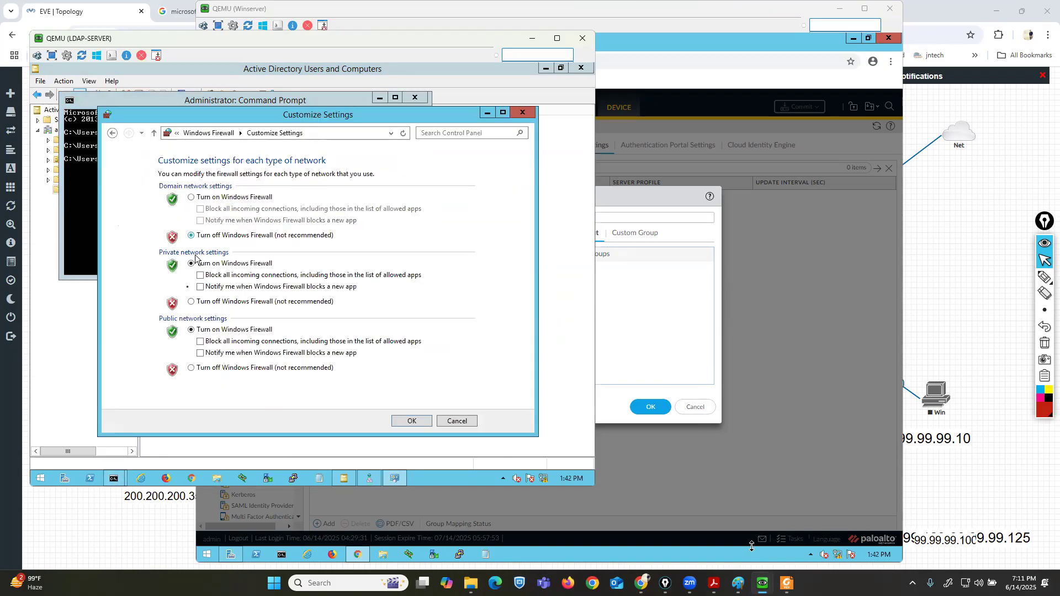
click(190, 302)
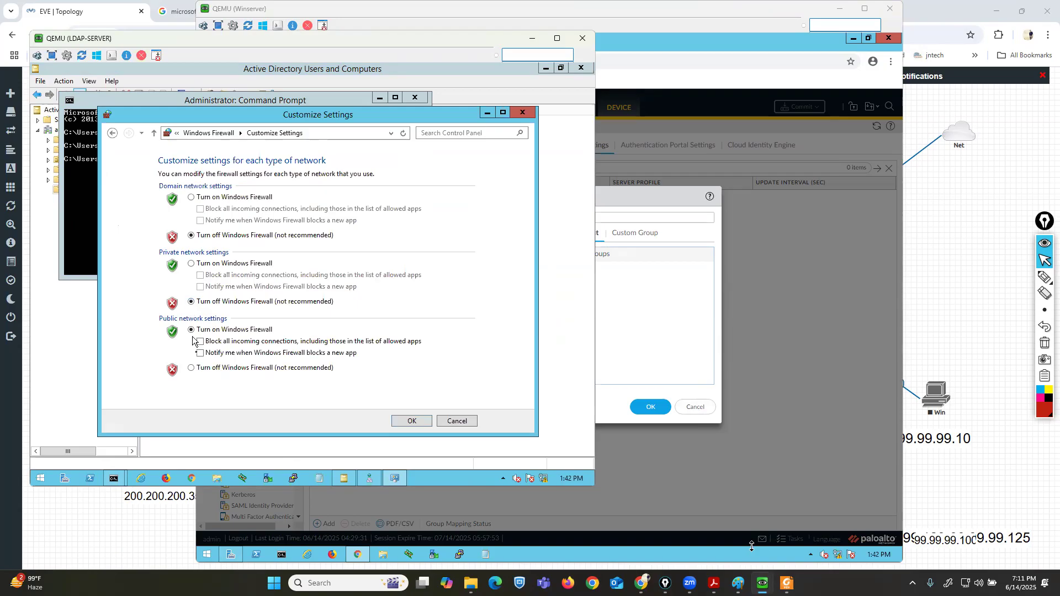
click(193, 368)
click(402, 418)
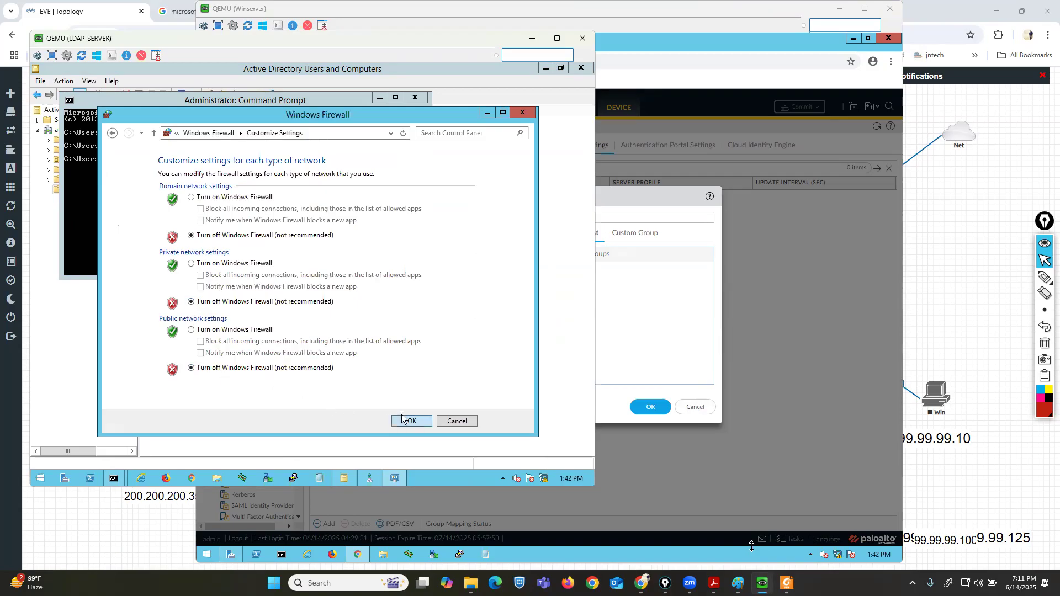
click(523, 113)
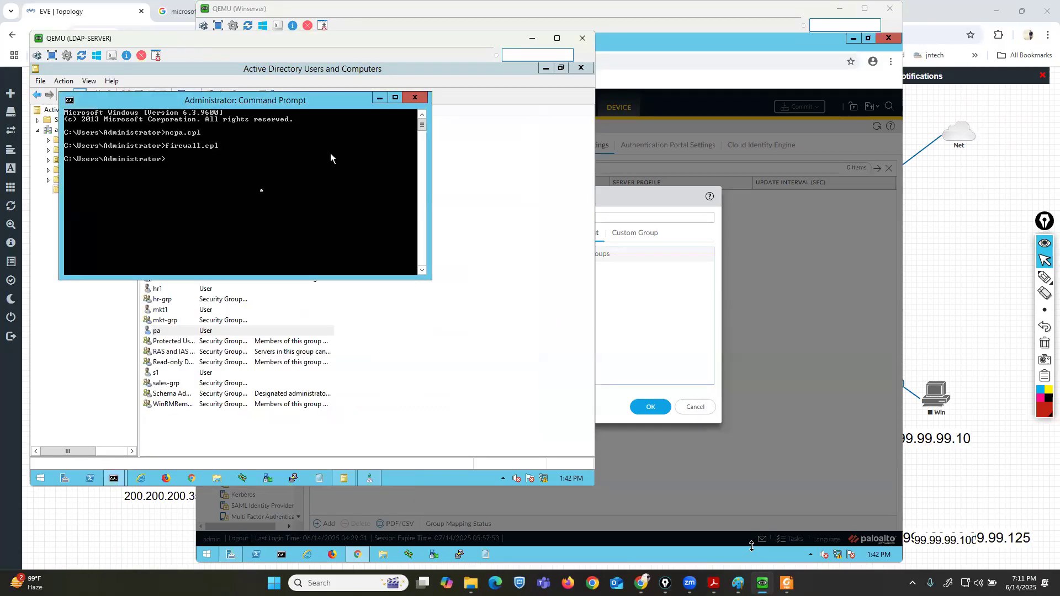
Ping 200.200.200.1 from the LDAP server's command prompt.
text(ping 200.200.200.1)
key(Return)
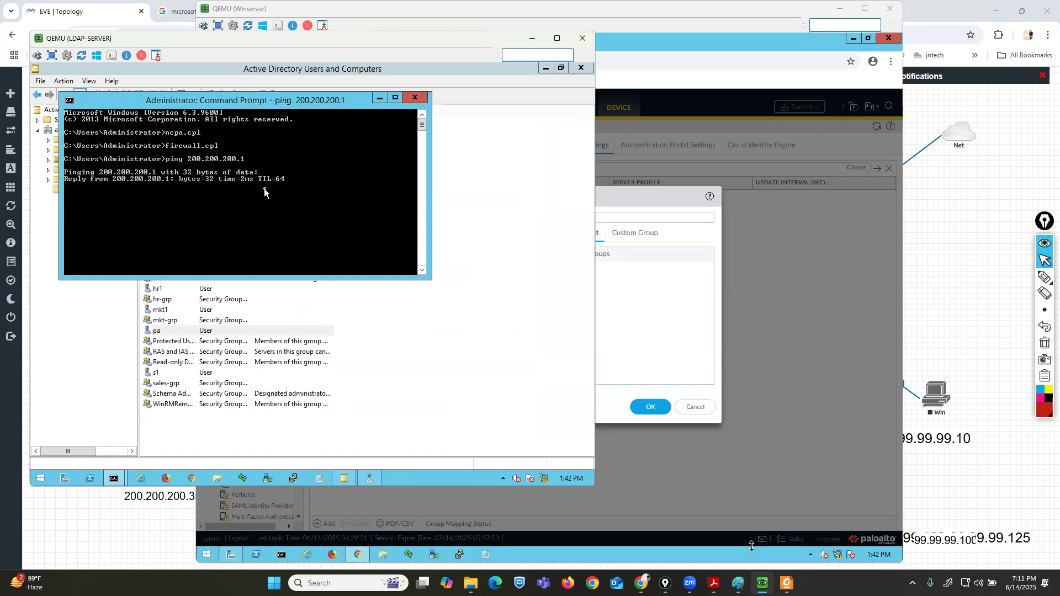
Try a new group mapping named ldap-server111 with server profile ldap-server1, check its include list, then cancel it.
click(600, 135)
click(695, 408)
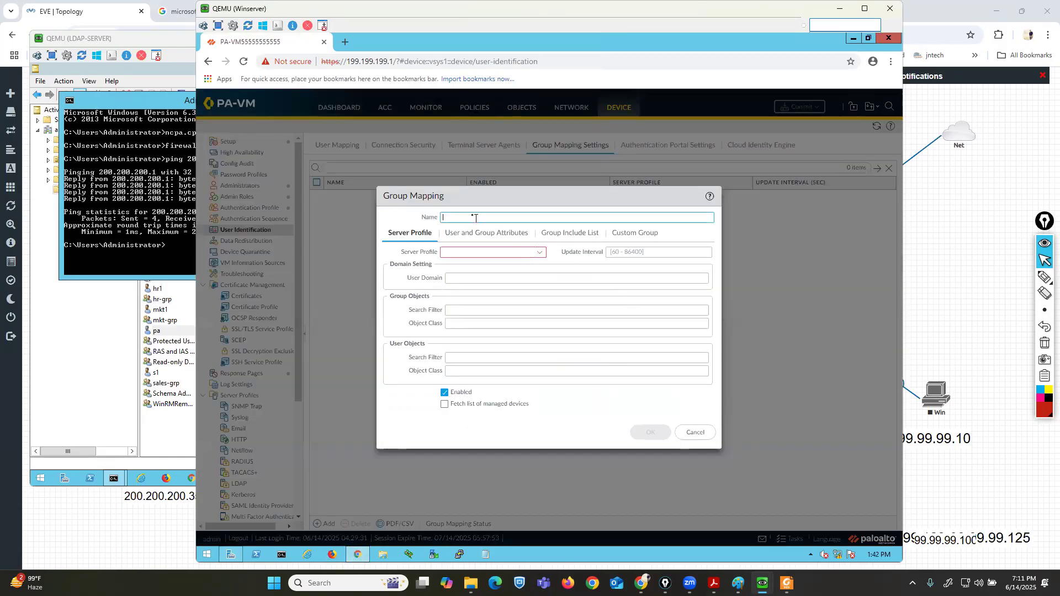
text(ldap-server111)
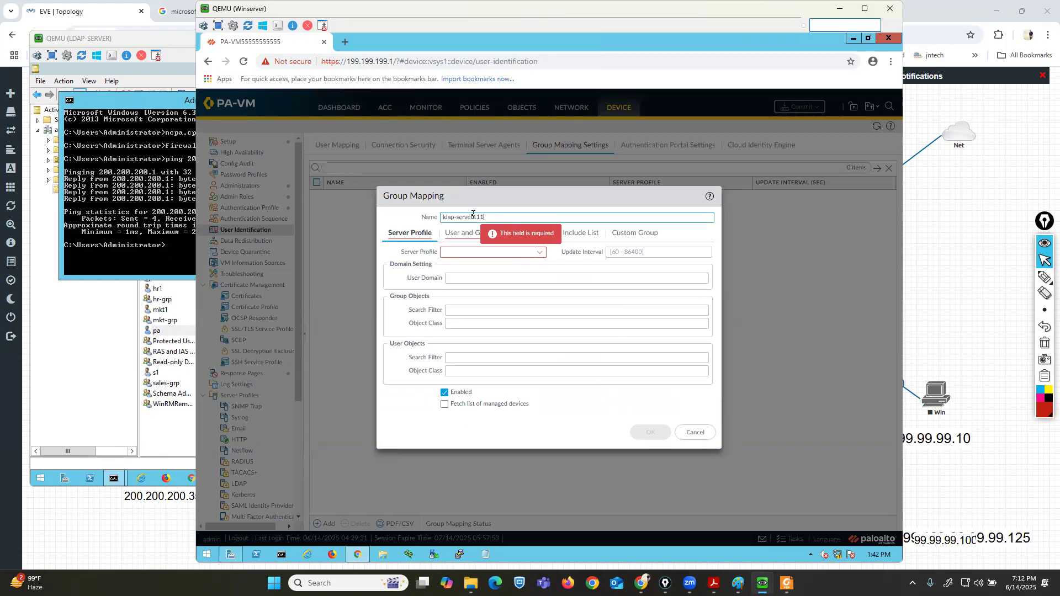
click(542, 258)
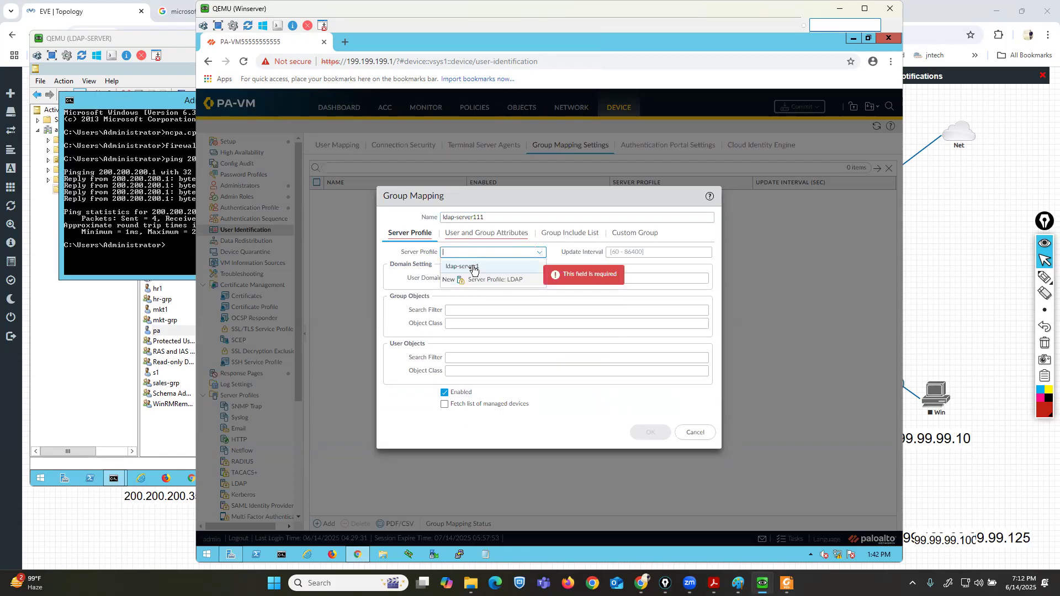
click(471, 267)
click(487, 278)
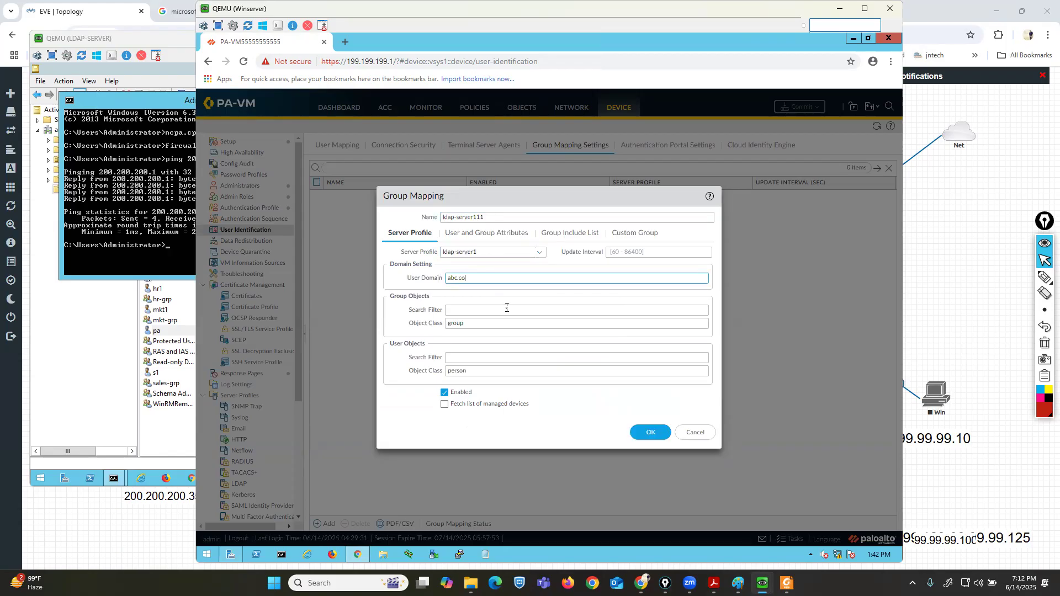
click(562, 235)
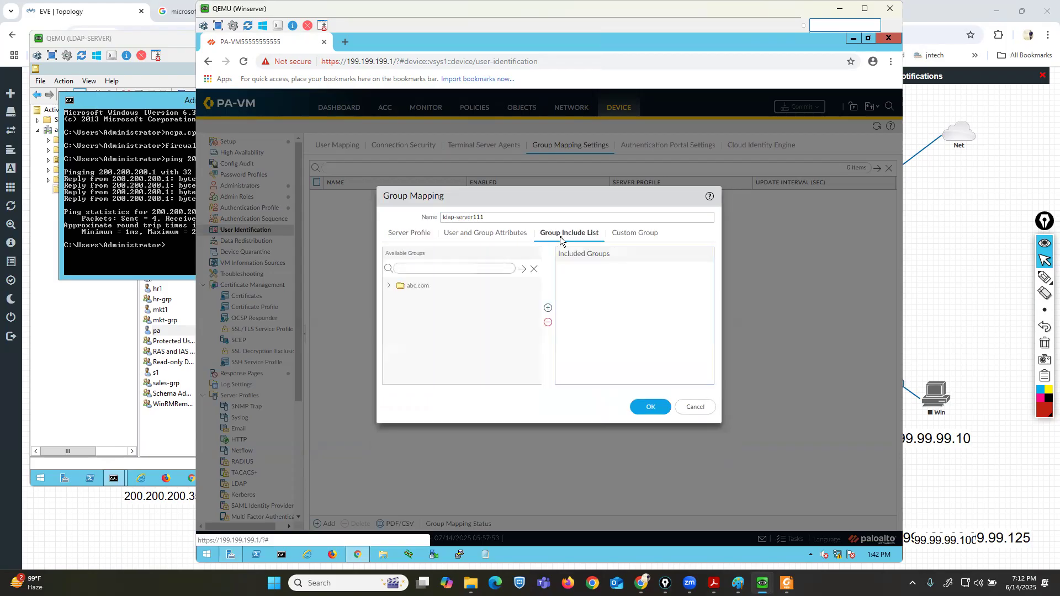
click(393, 287)
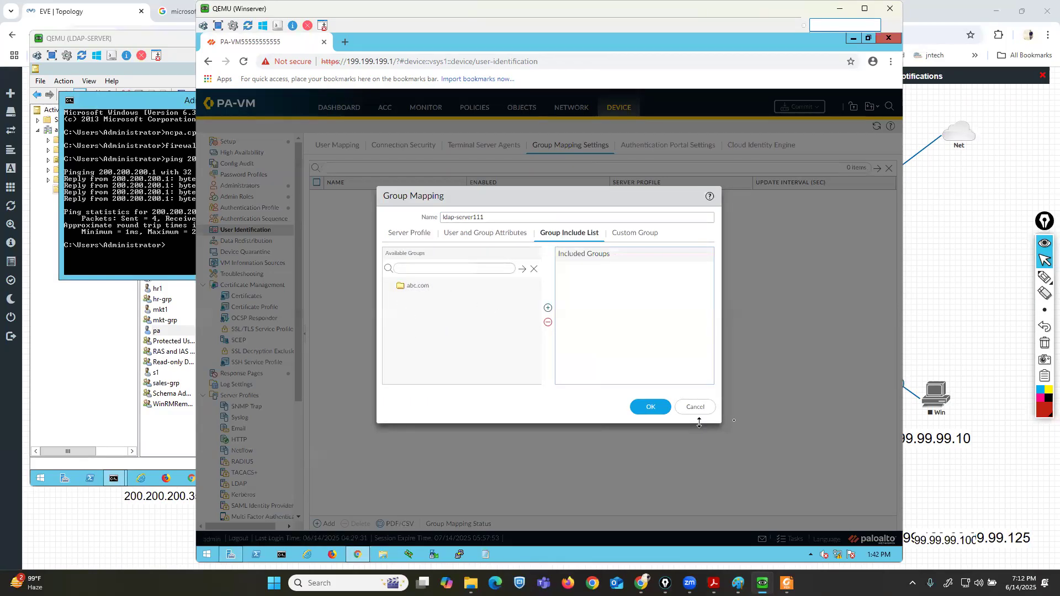
click(695, 407)
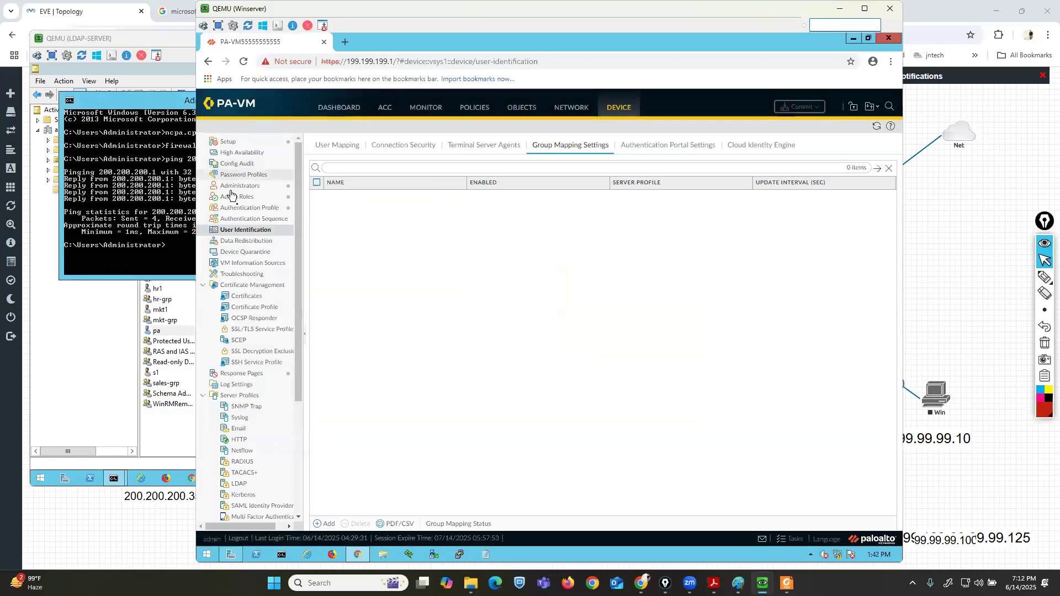
Open the remote-auth11 authentication profile and review its authentication and advanced allow-list settings.
click(236, 209)
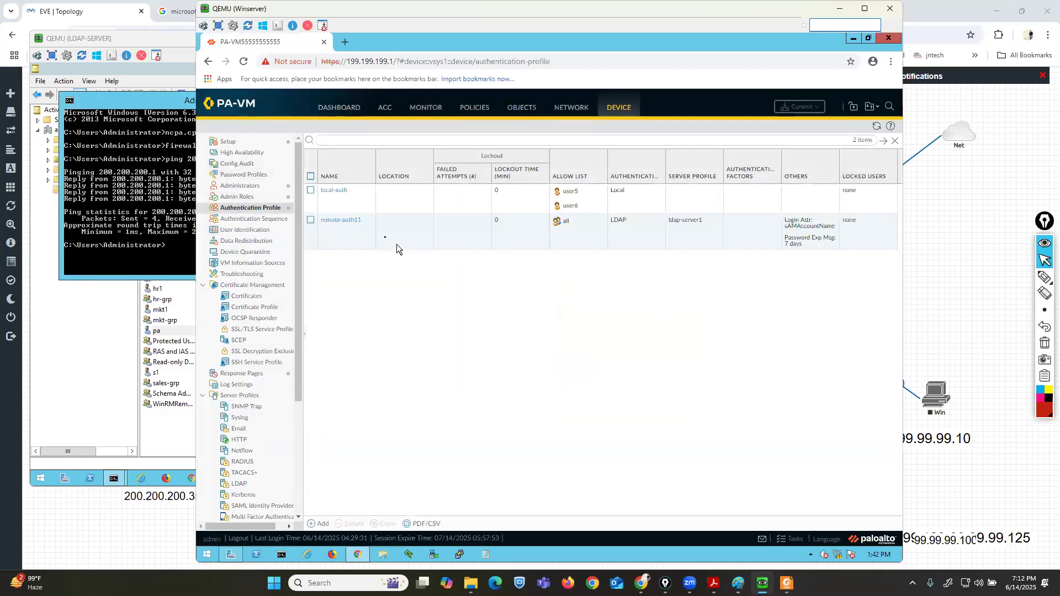
click(341, 220)
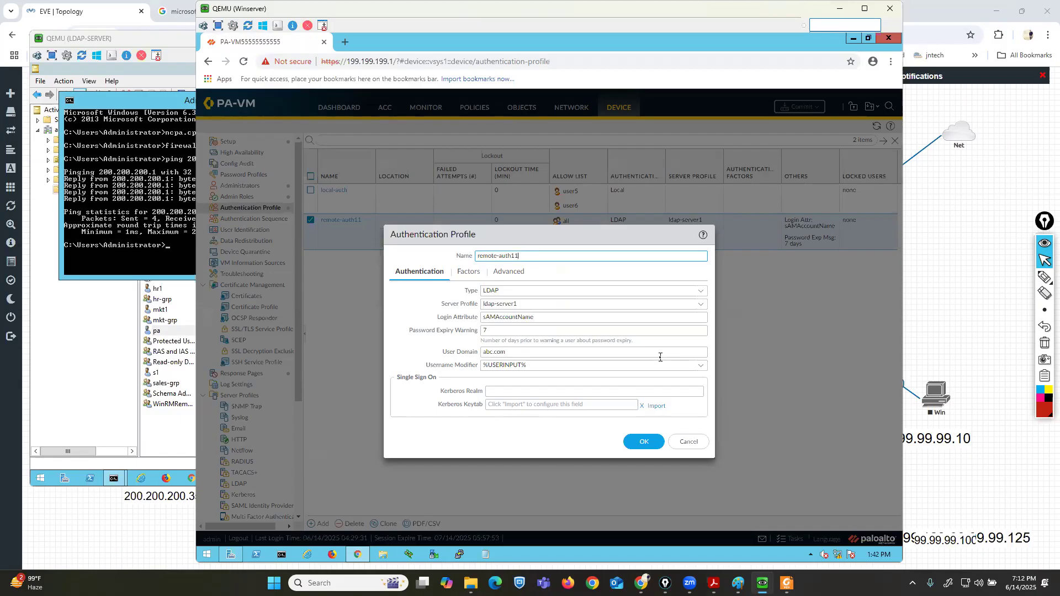
click(509, 271)
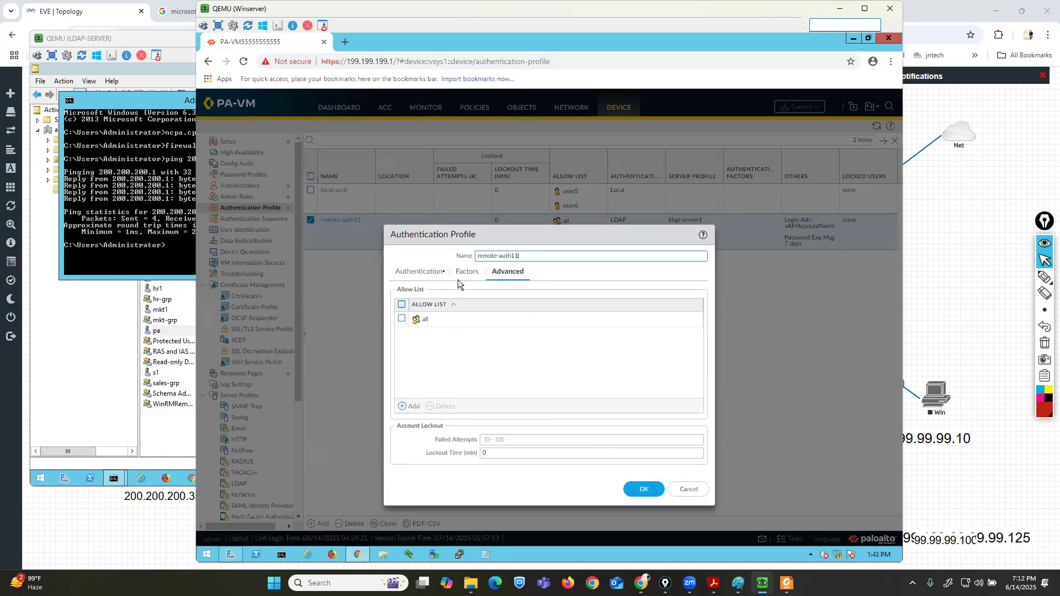
click(403, 273)
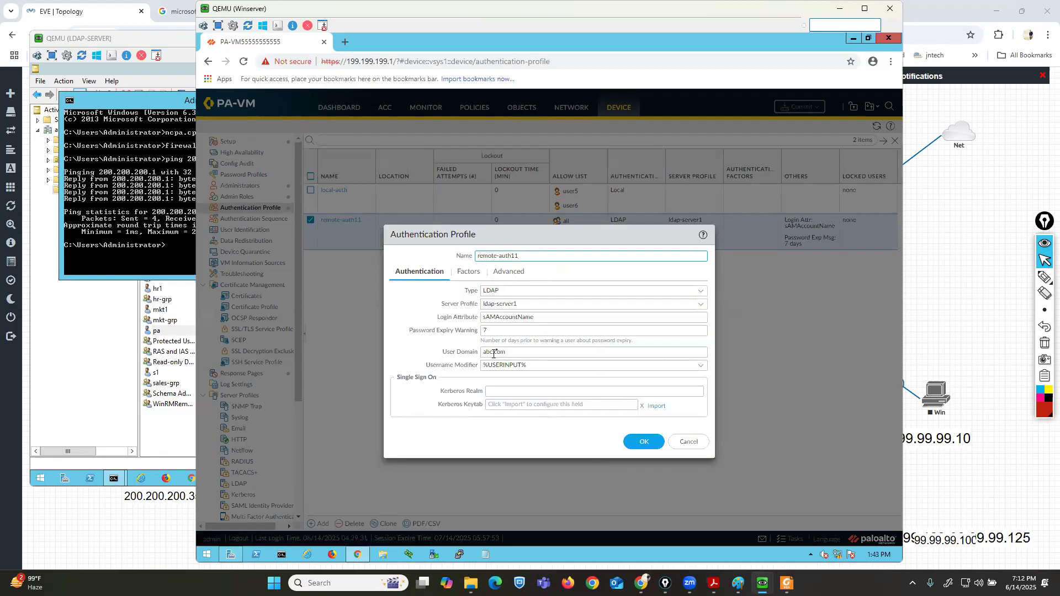
Go back two pages in the LDAP Integration PDF to the Create LDAP Authentication Profile section.
click(788, 583)
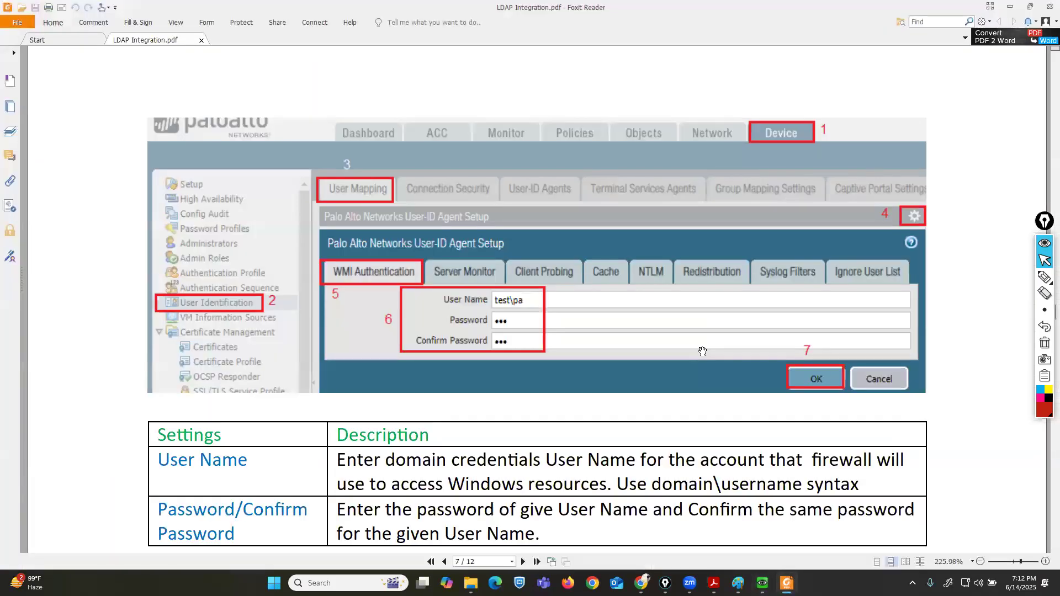
key(Left)
key(Left)
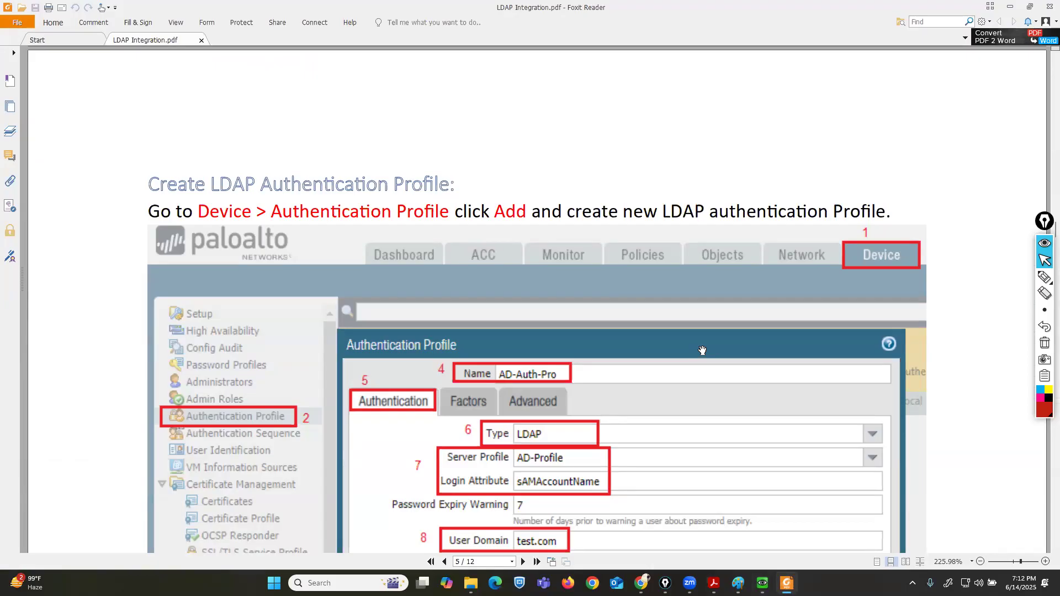
scroll(721, 416, down, 1)
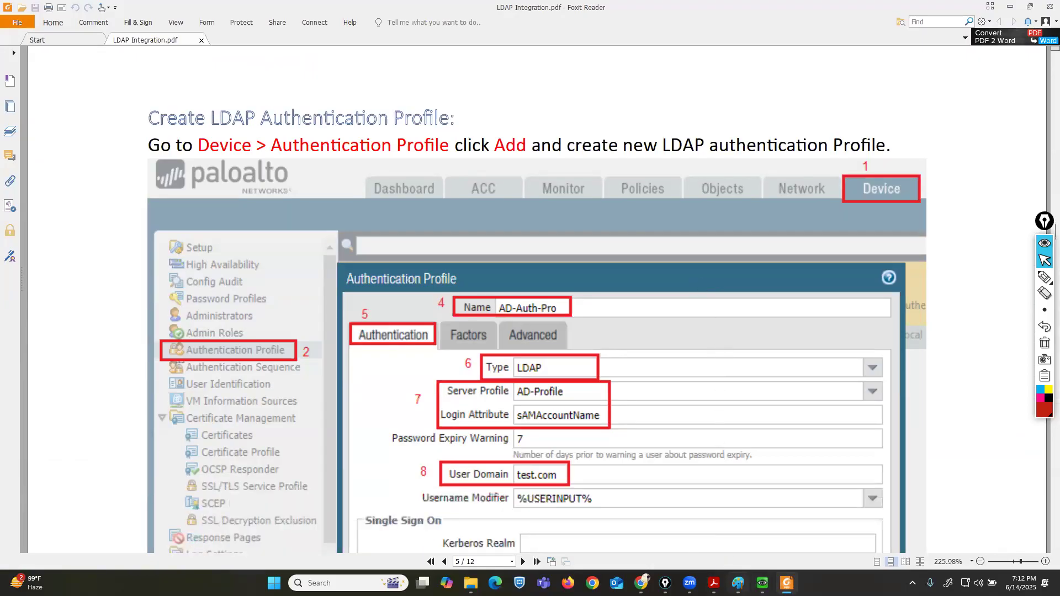
Return to the firewall web interface and close the remote-auth11 authentication profile without changes.
mouse_move(762, 582)
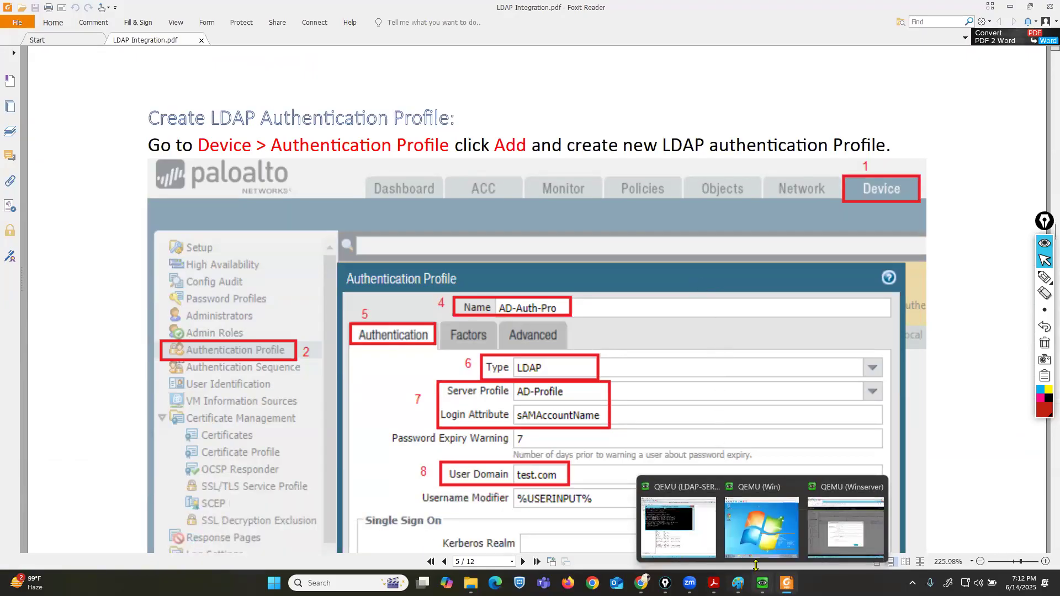
click(675, 527)
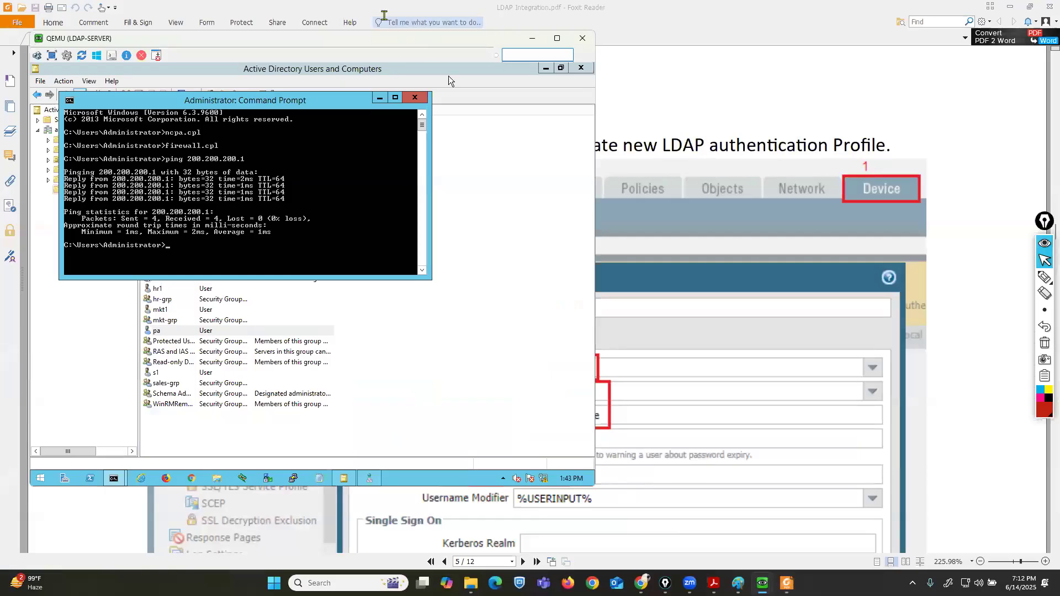
drag(351, 39, 356, 88)
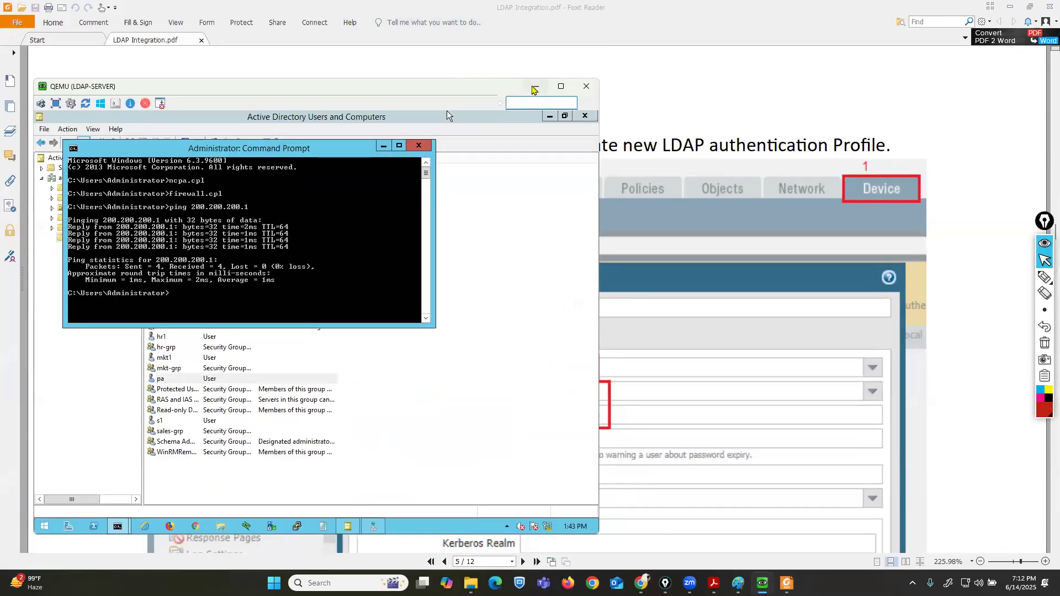
click(534, 87)
mouse_move(763, 583)
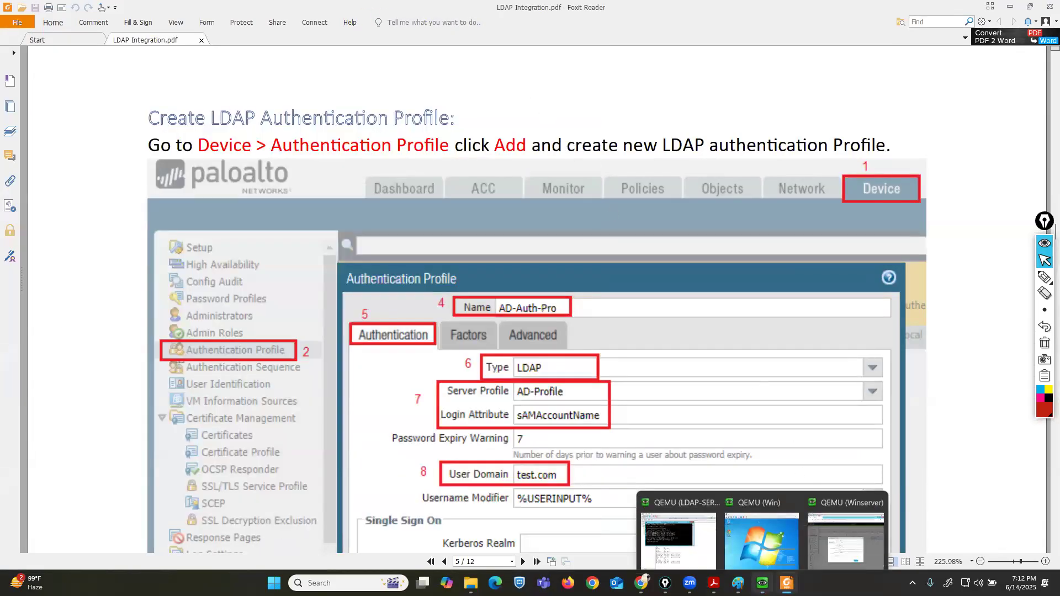
click(830, 530)
drag(270, 14, 340, 39)
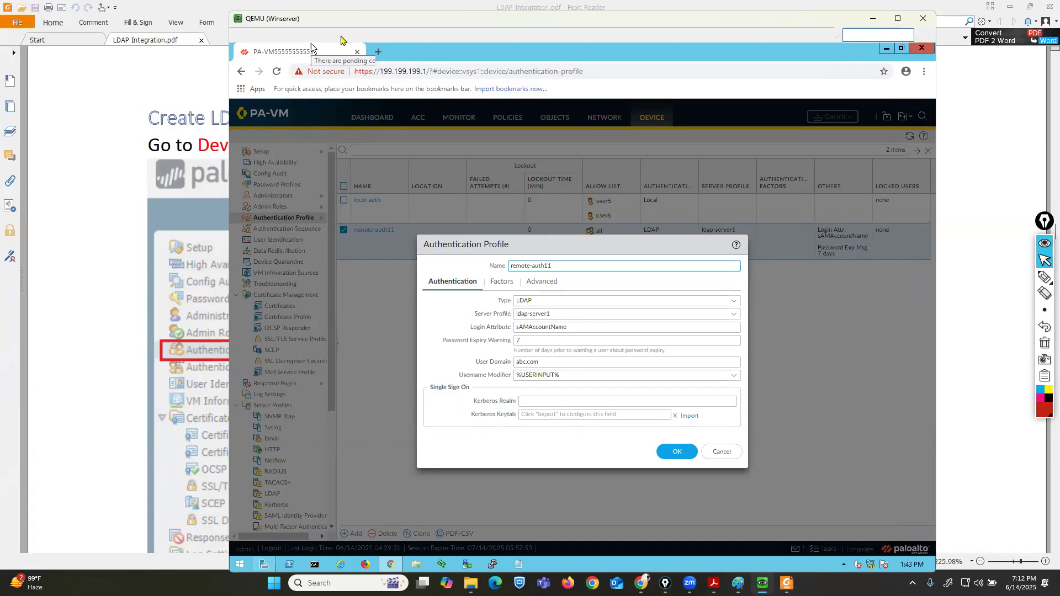
drag(341, 37, 342, 38)
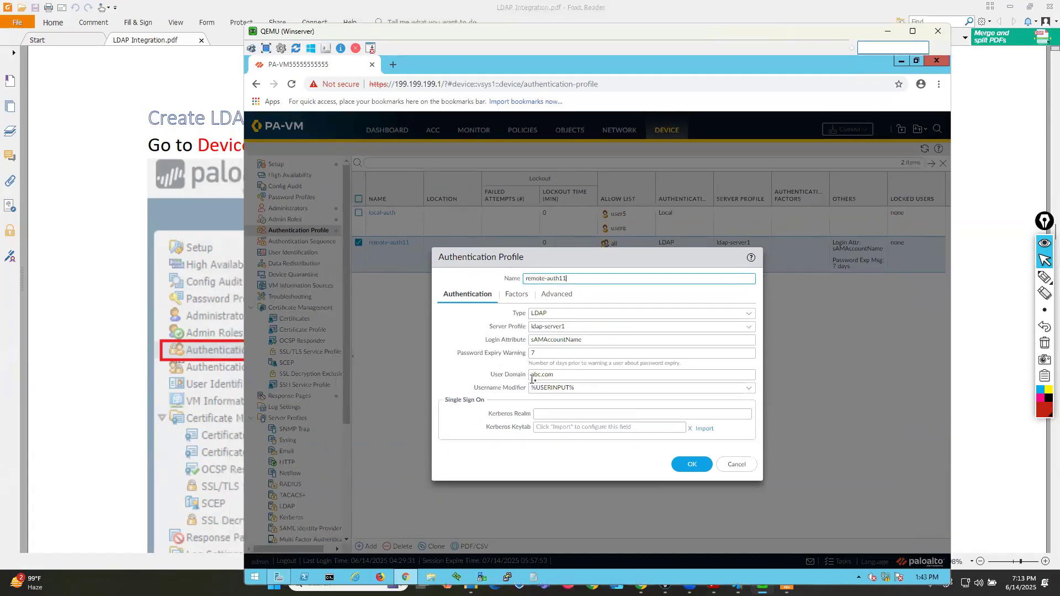
click(740, 459)
scroll(308, 350, down, 2)
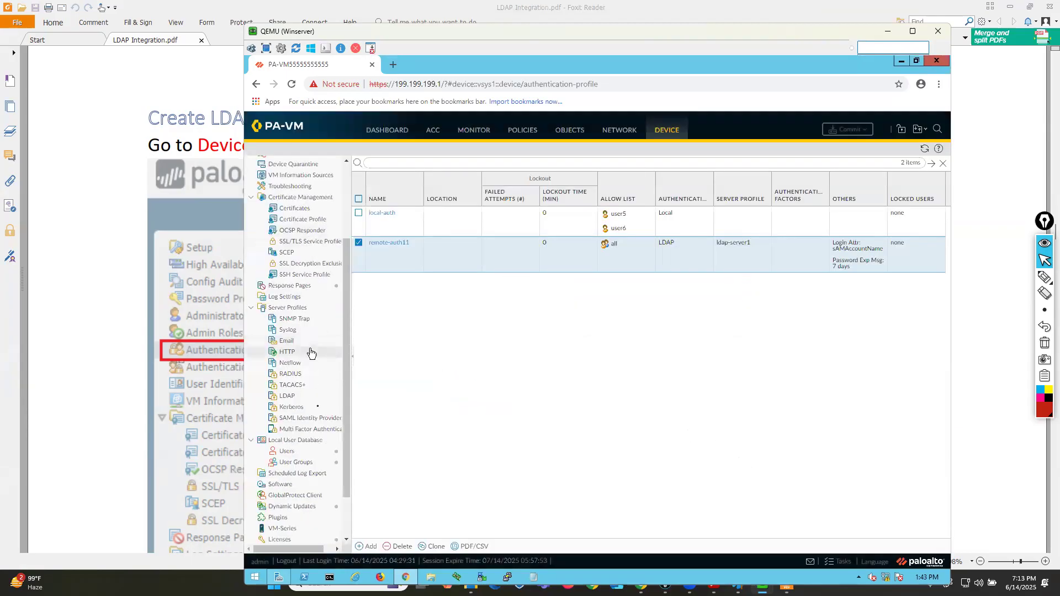
Open the ldap-server1 LDAP server profile to review its settings, then cancel.
click(286, 397)
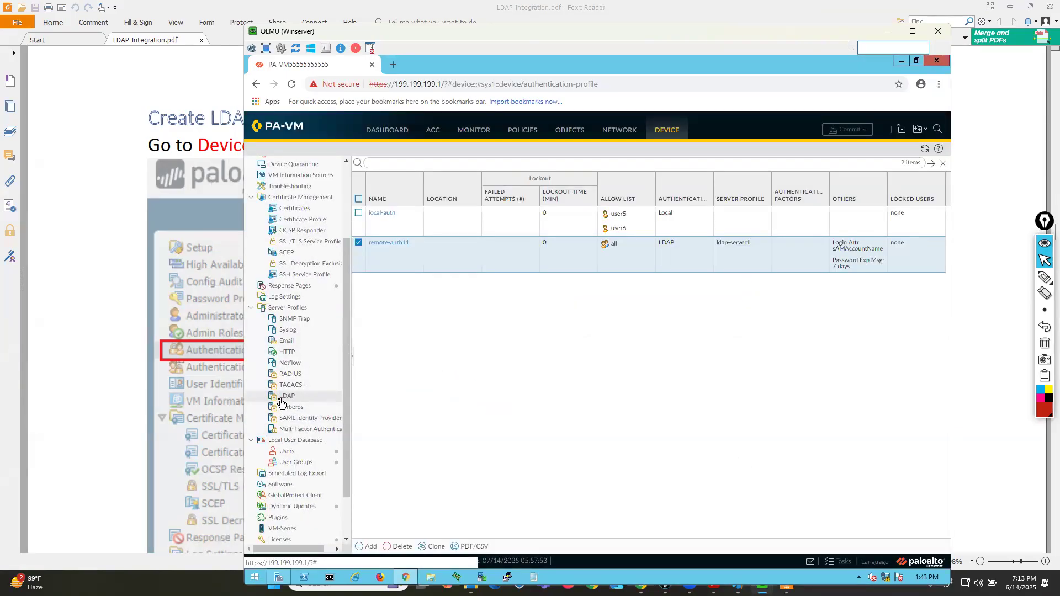
click(388, 192)
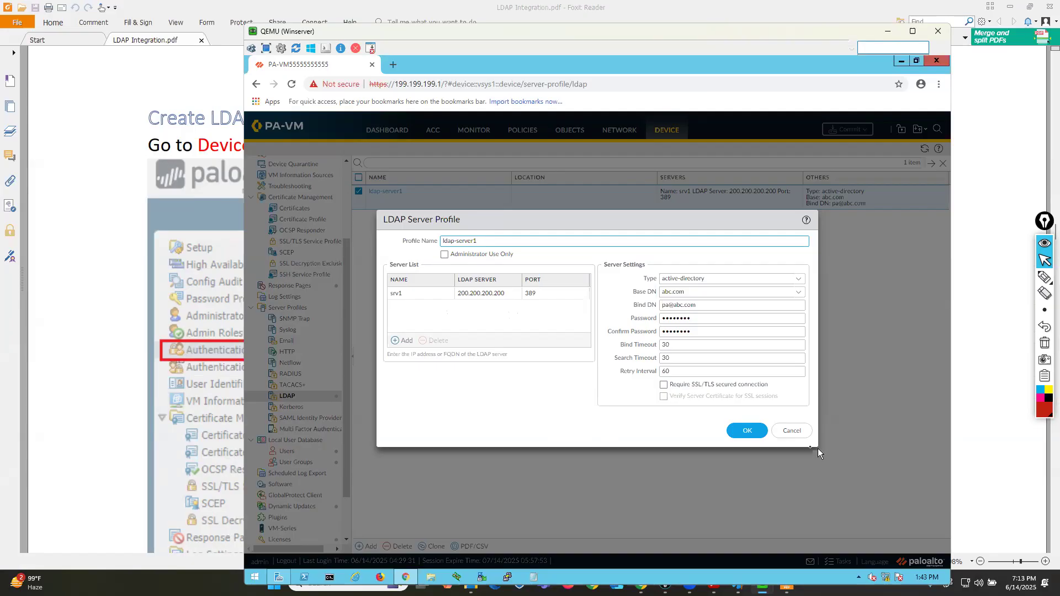
click(792, 431)
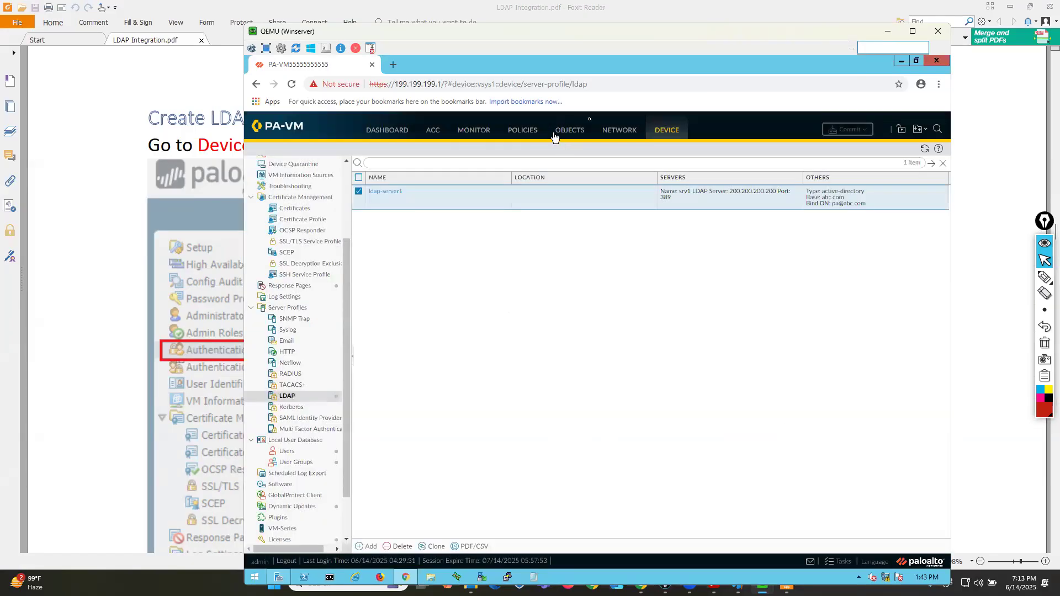
Open the ethernet1/1 interface and review its IPv4 and advanced settings, then cancel.
click(620, 130)
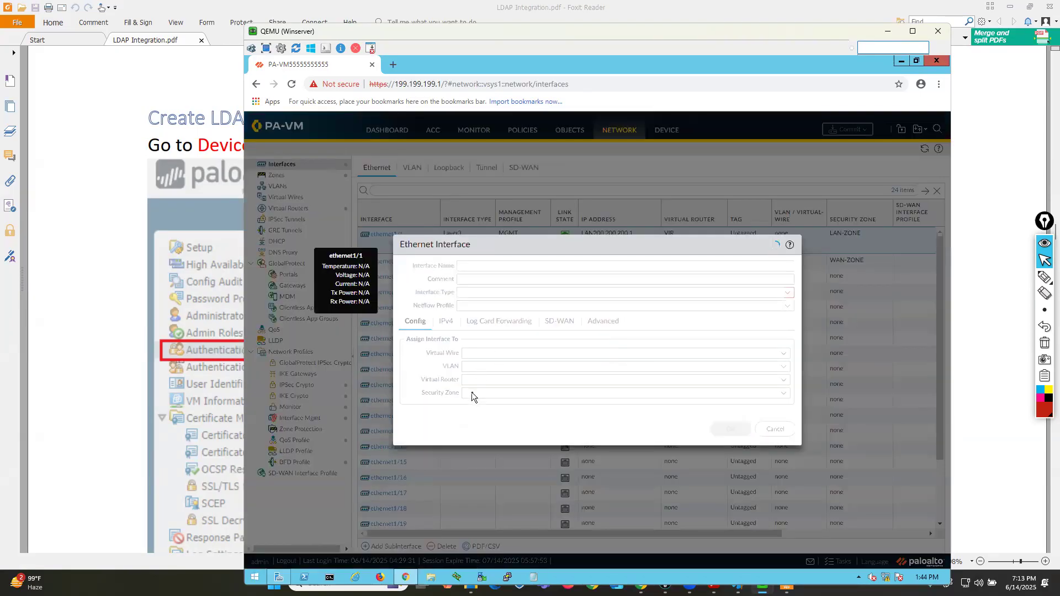
click(445, 322)
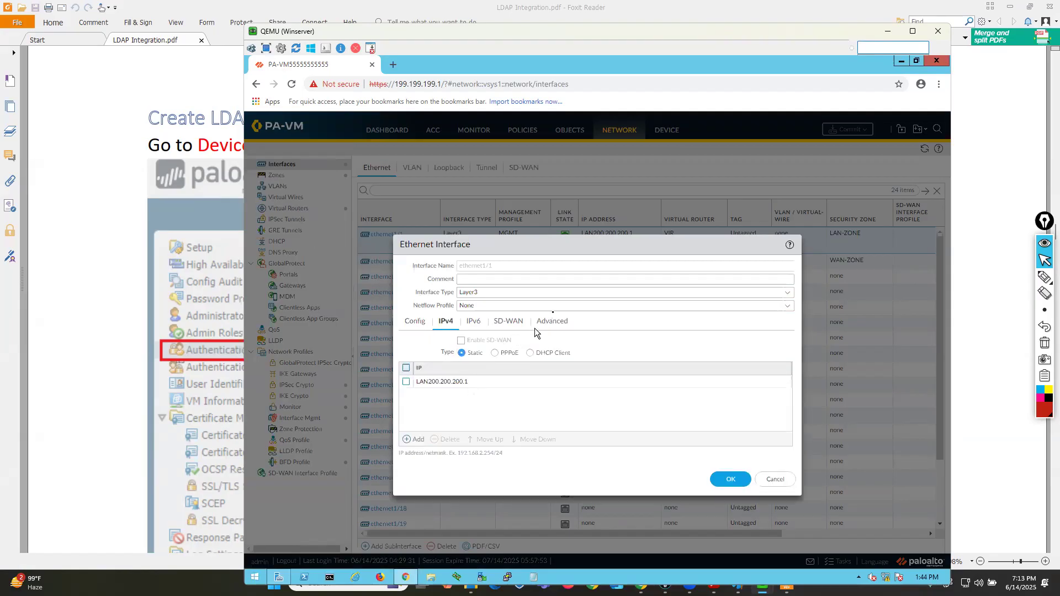
click(553, 321)
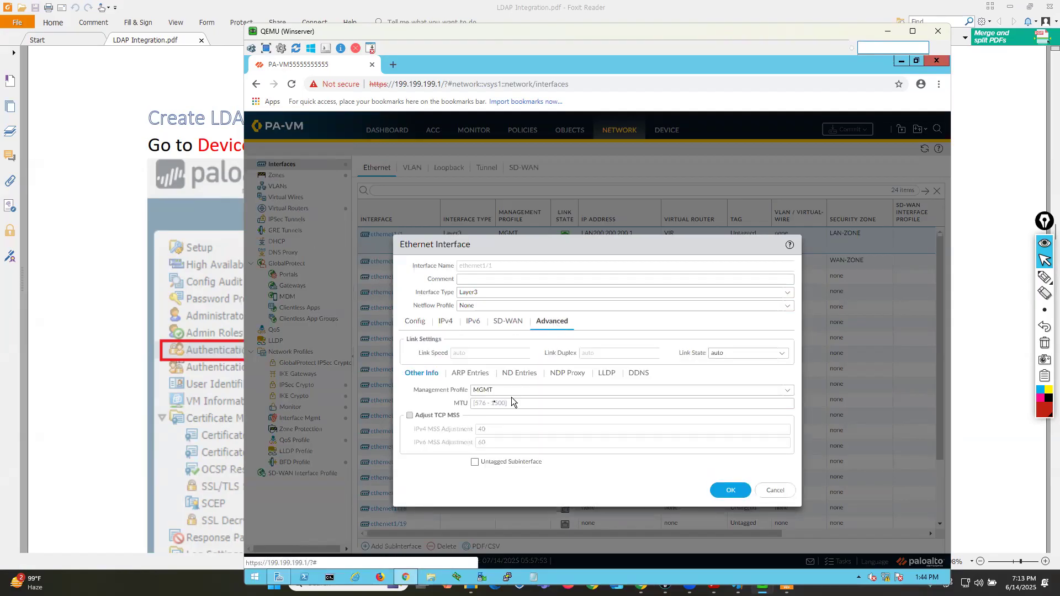
click(446, 322)
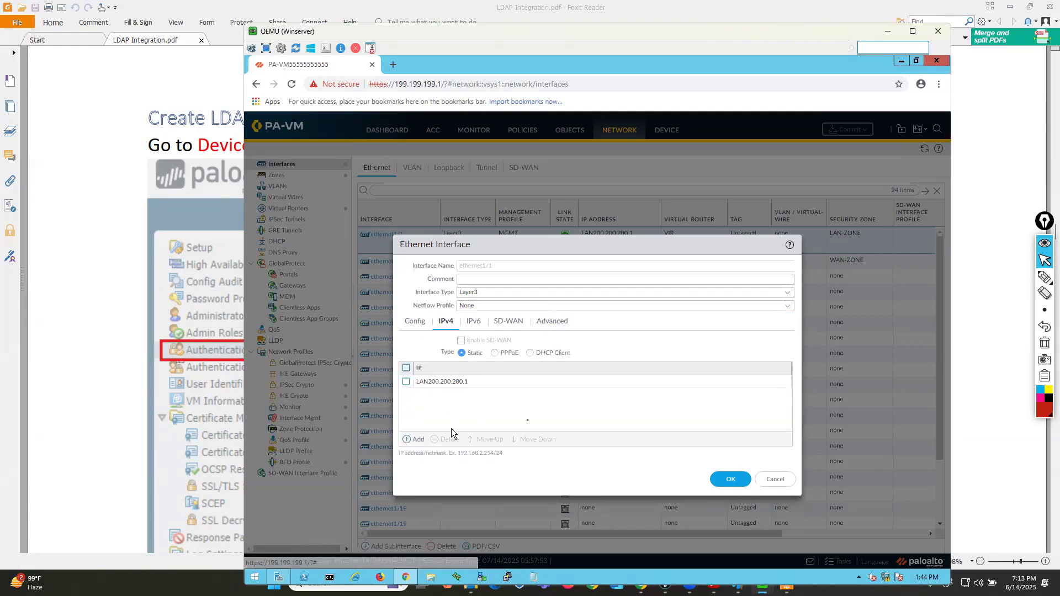
click(777, 479)
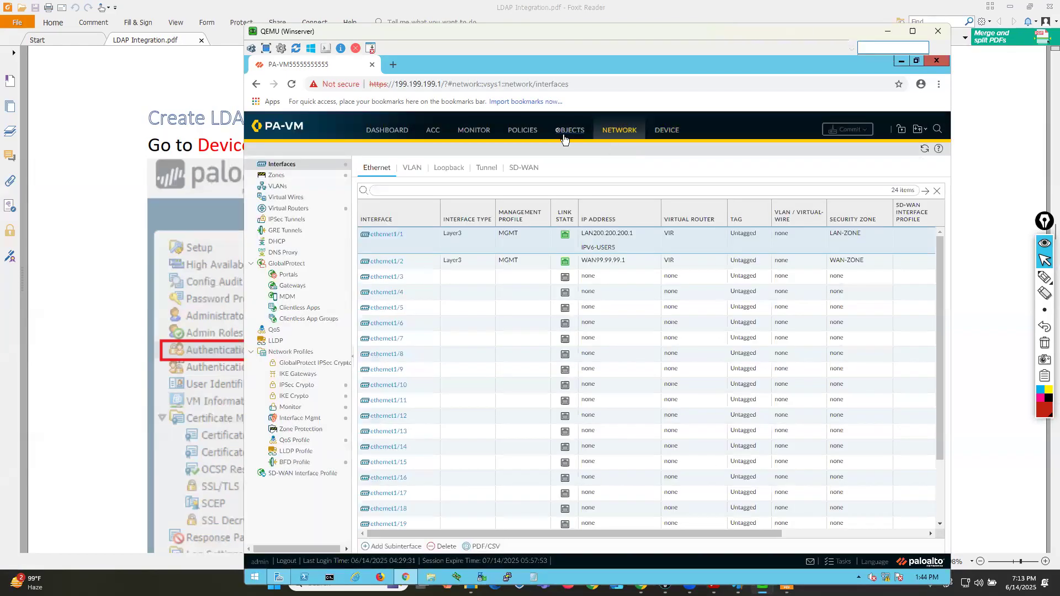
Open the LAN200.200.200.1 address object to review its netmask, then cancel.
click(568, 131)
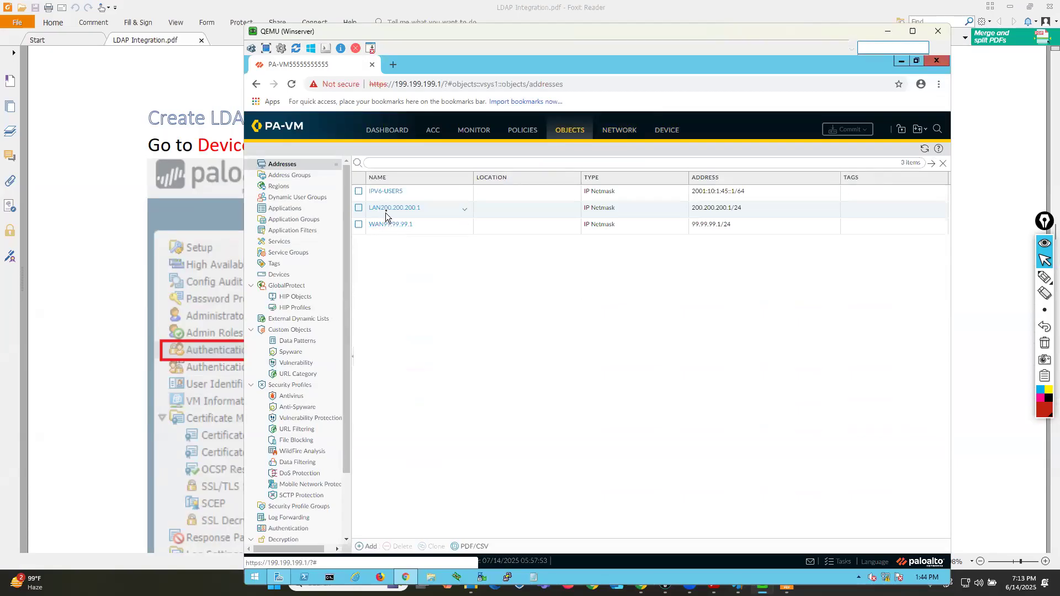
click(387, 209)
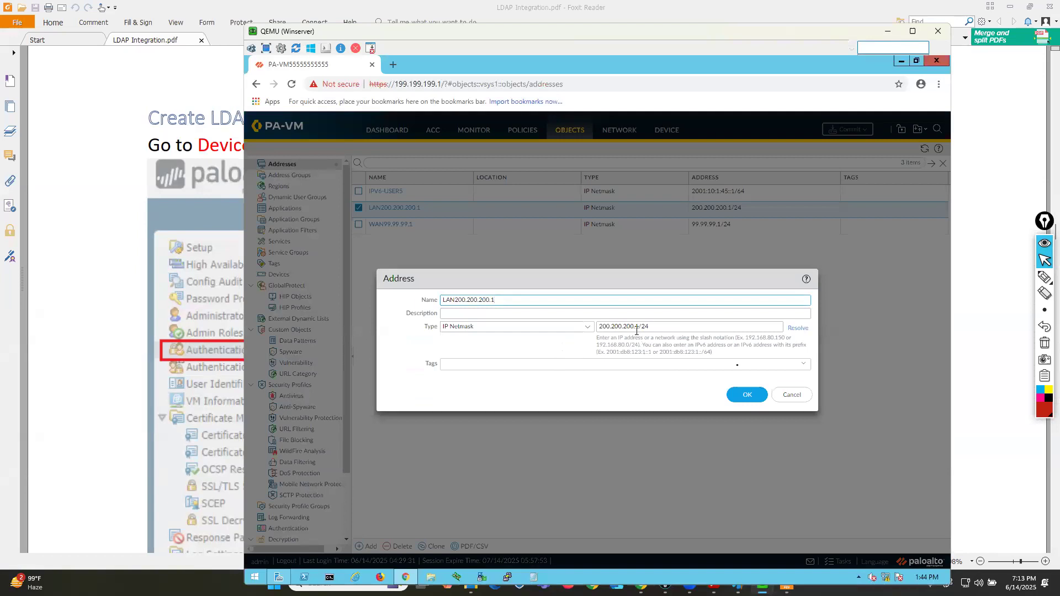
click(792, 396)
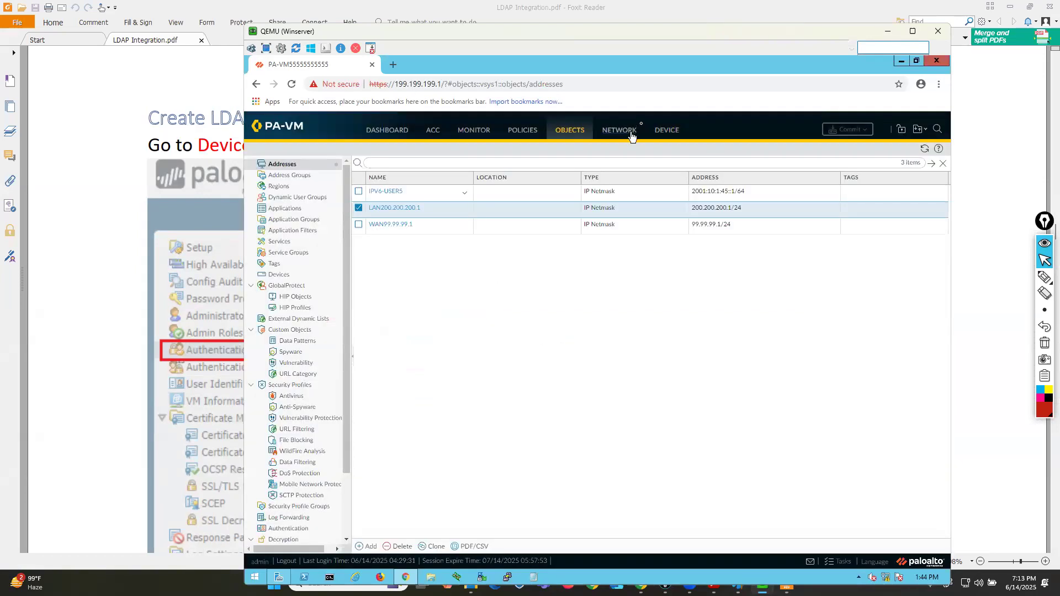
Open the device's service route configuration and scroll through the customized IPv4 service routes.
click(663, 132)
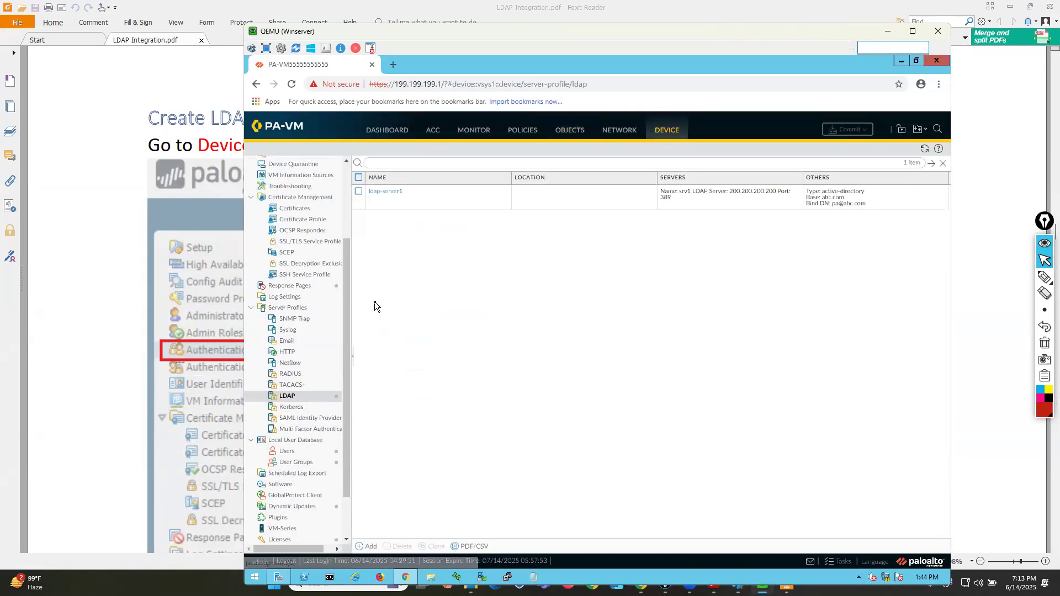
scroll(309, 346, up, 3)
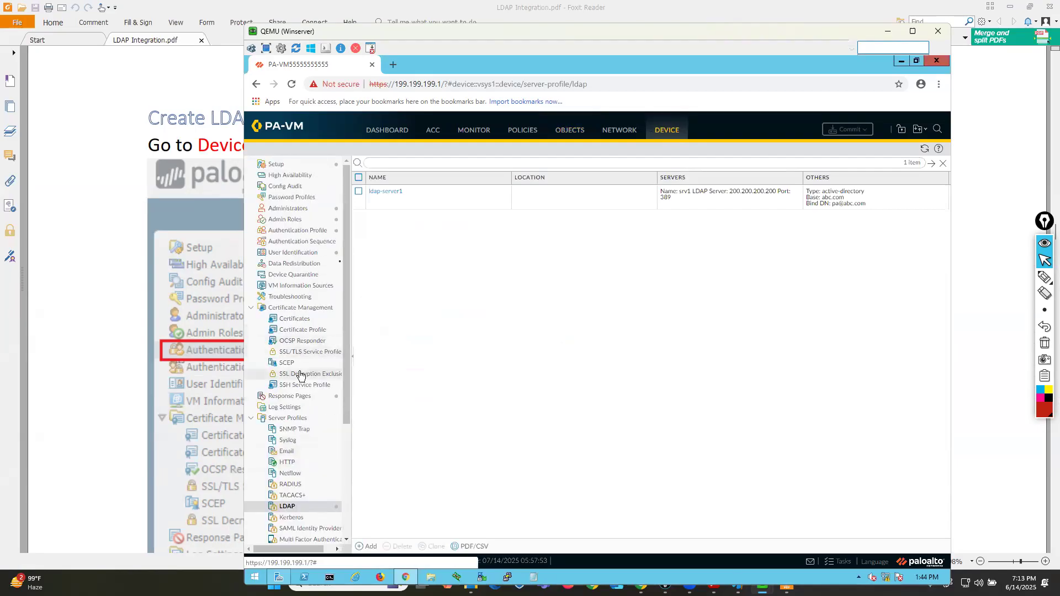
click(277, 165)
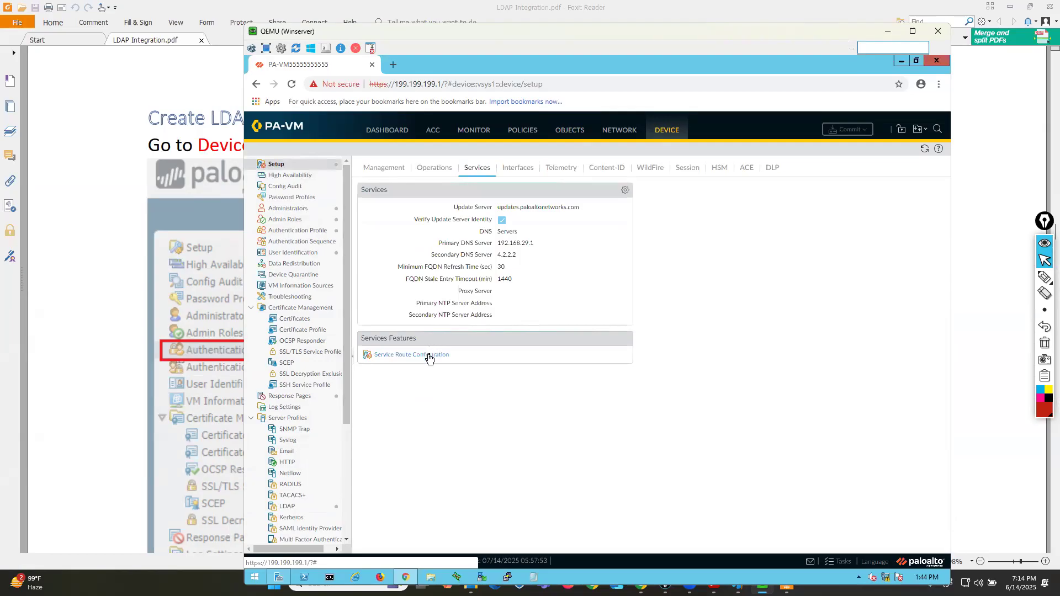
click(429, 354)
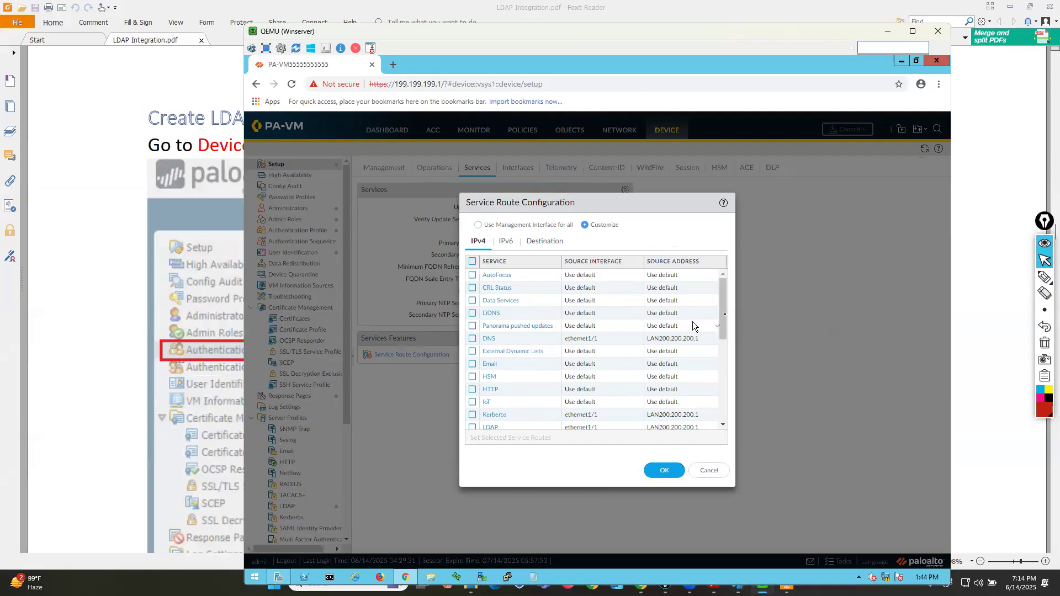
drag(725, 314, 726, 340)
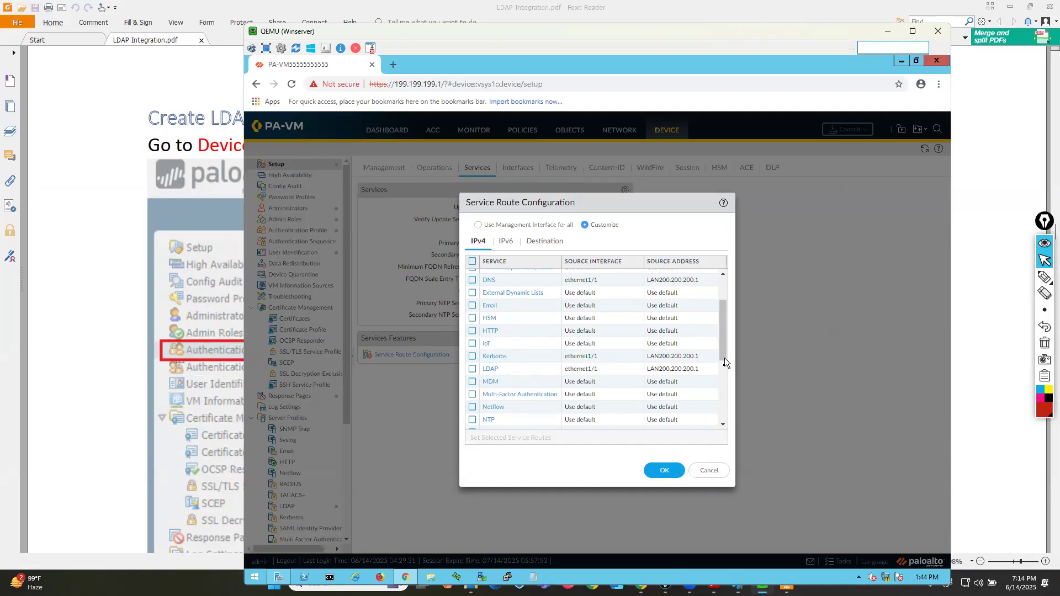
drag(724, 353, 721, 417)
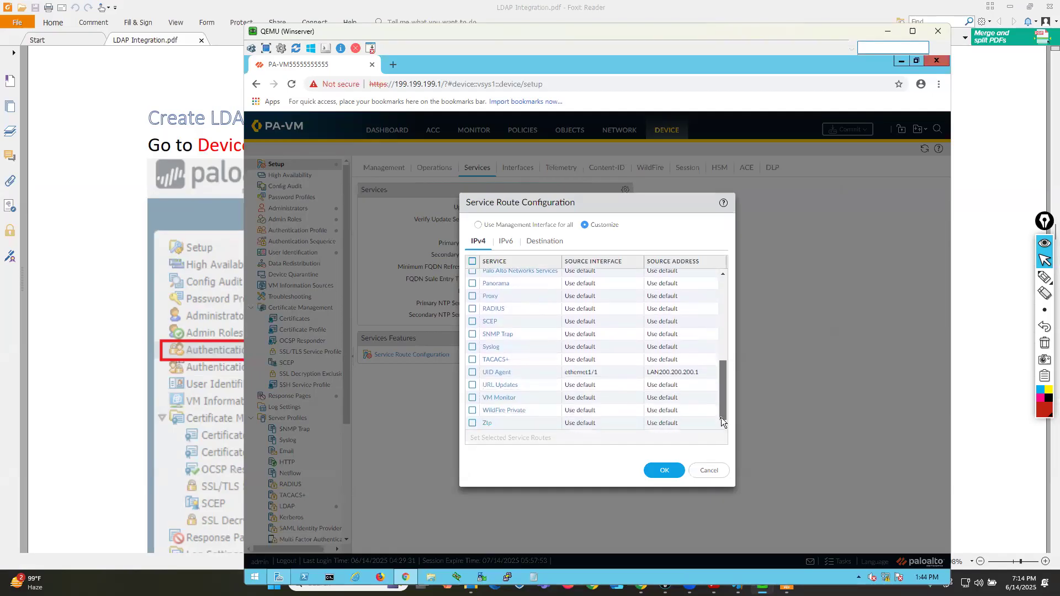
Read the LDAP Integration PDF sections on service routes, LDAP server and authentication profiles, and User-ID agent setup.
click(786, 586)
key(Left)
key(Left)
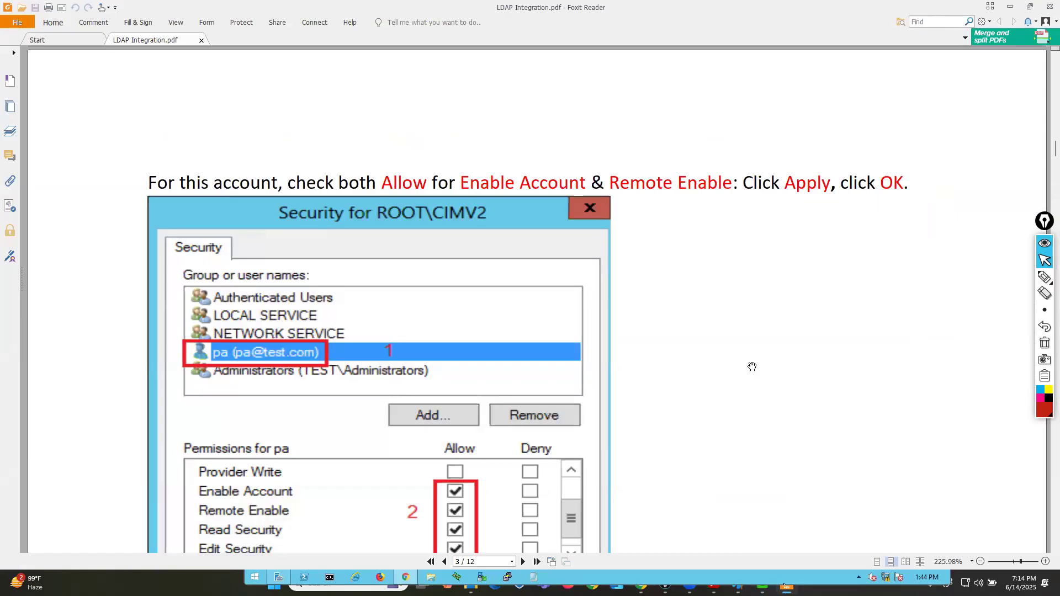
scroll(752, 376, down, 3)
scroll(752, 380, down, 7)
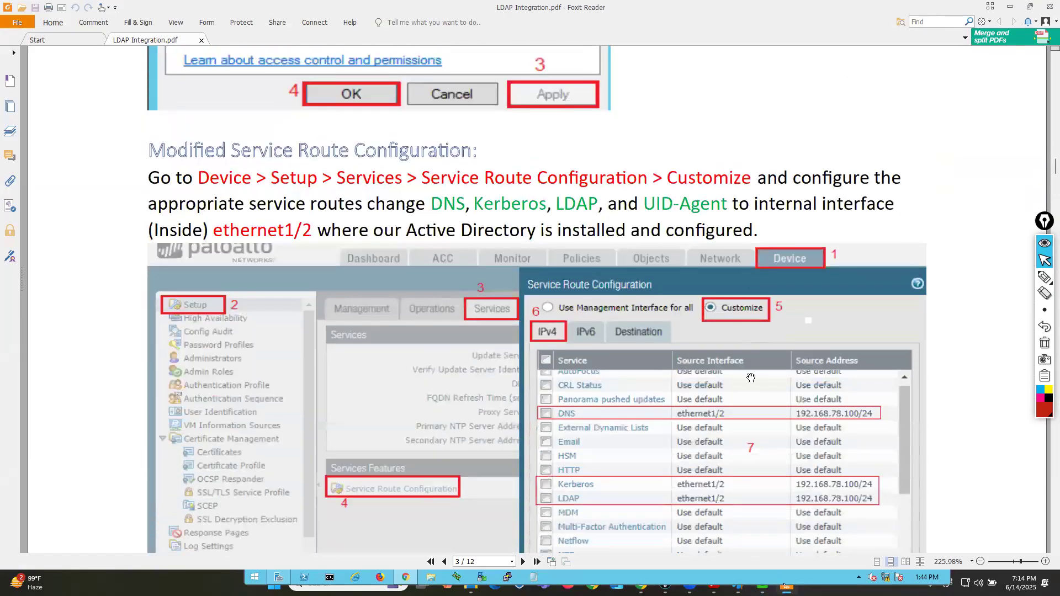
scroll(751, 379, down, 1)
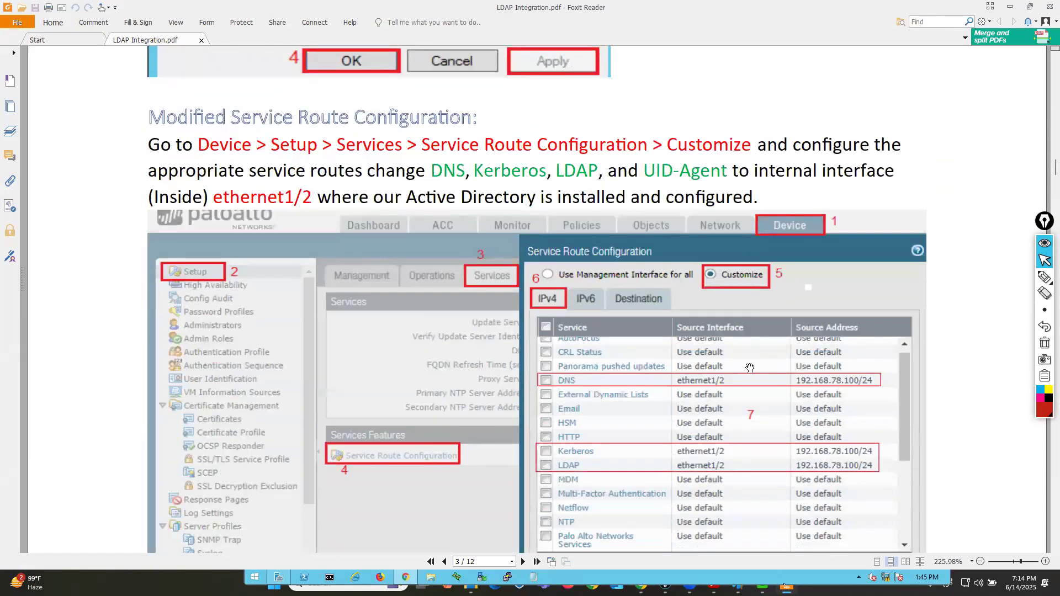
scroll(750, 369, down, 3)
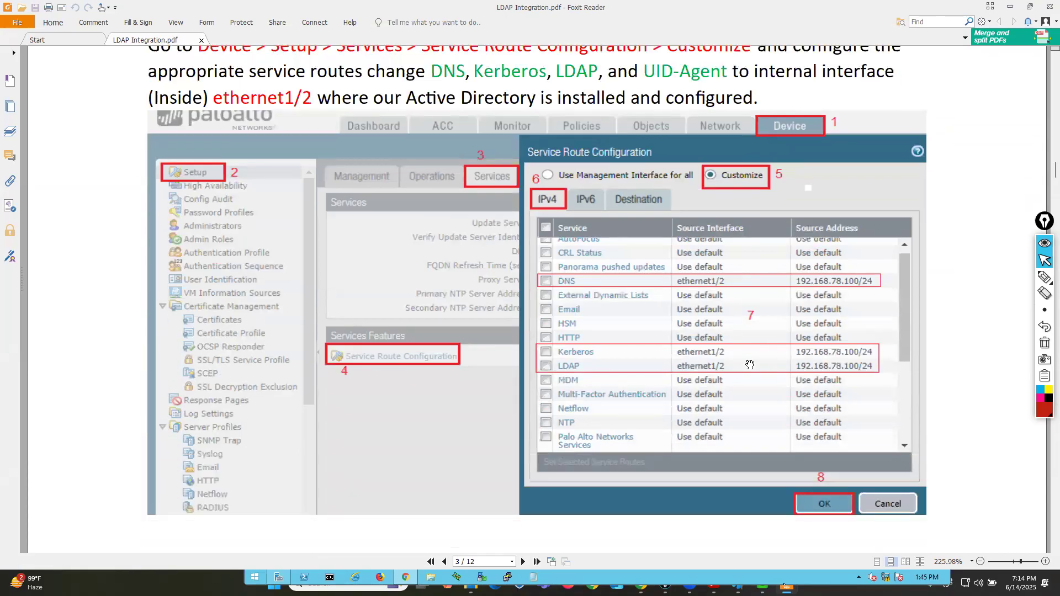
scroll(750, 364, down, 10)
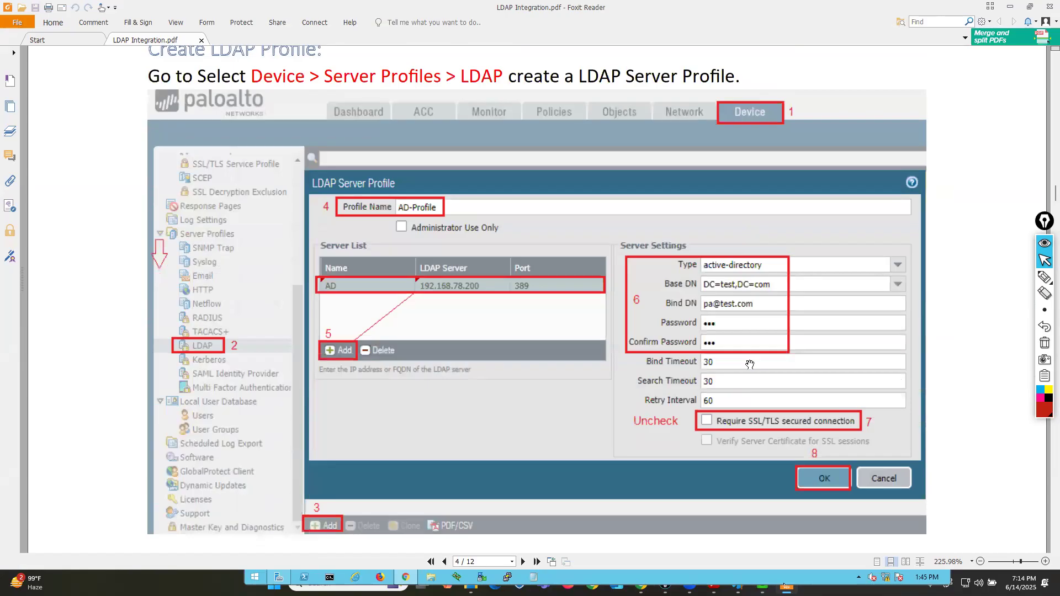
scroll(750, 365, down, 15)
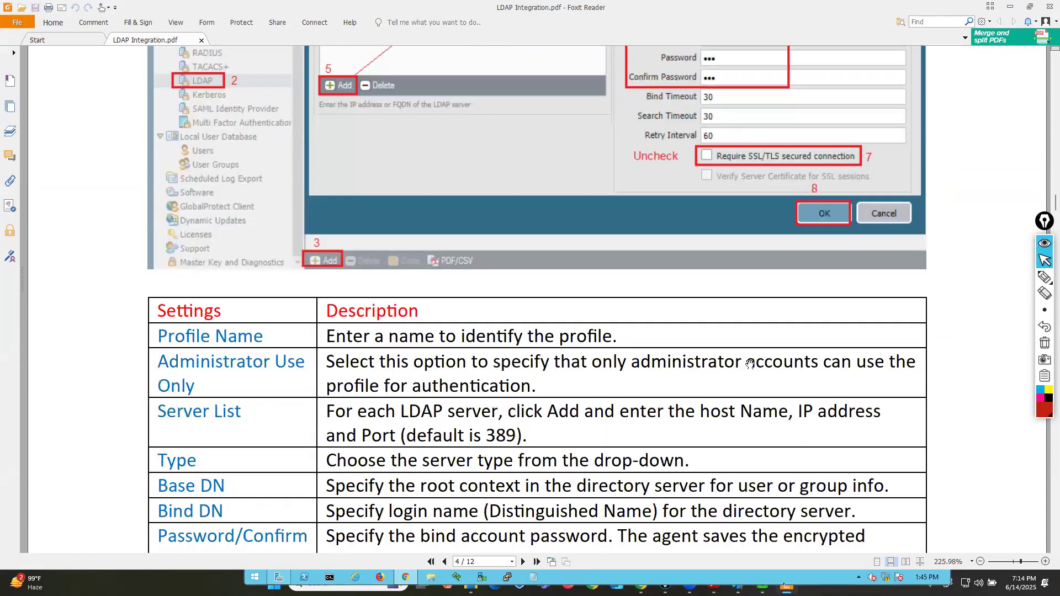
scroll(749, 364, down, 4)
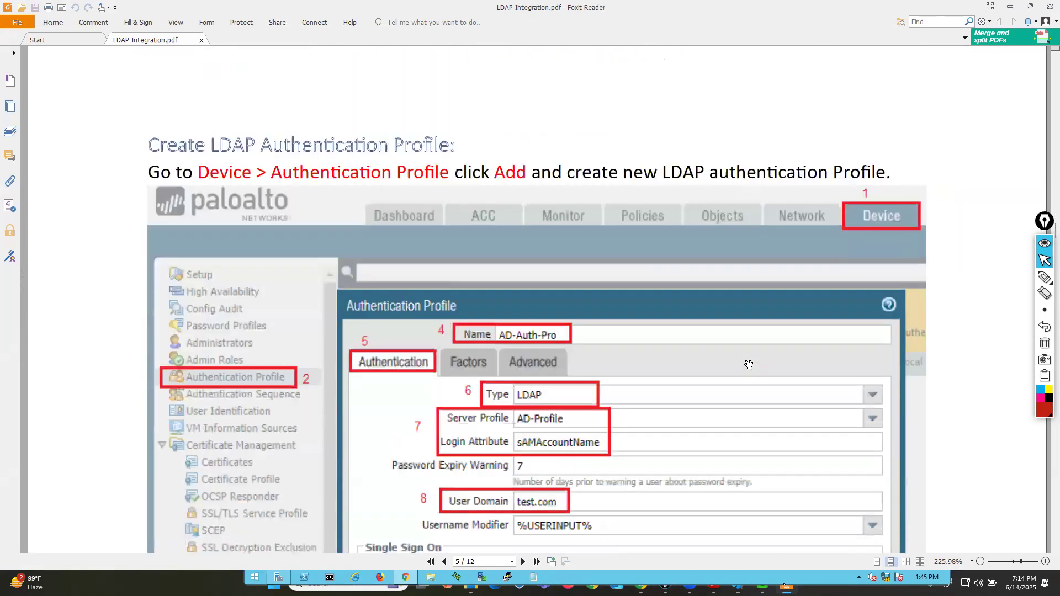
scroll(749, 365, down, 10)
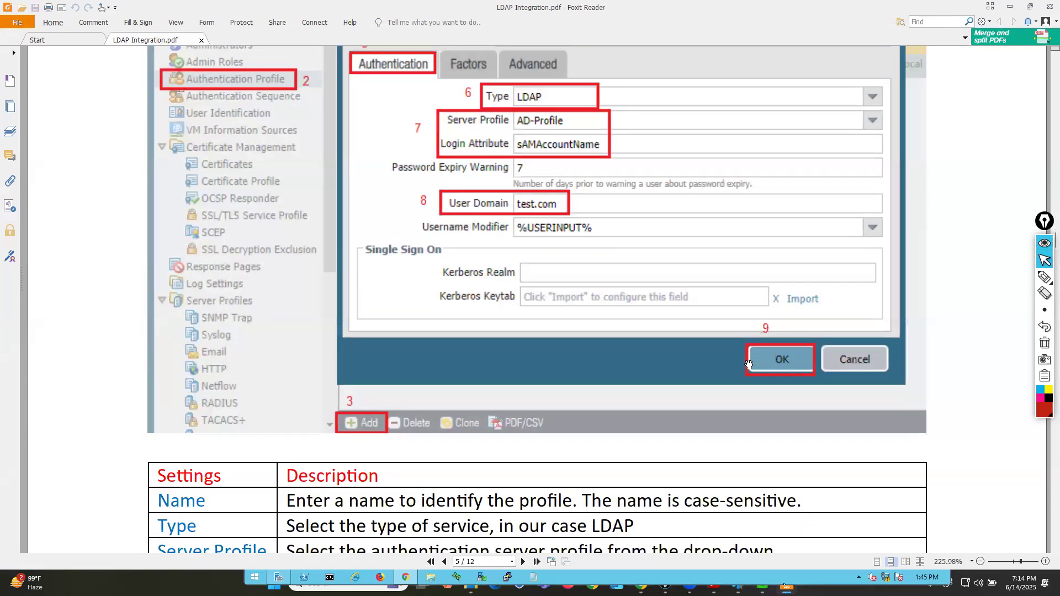
scroll(749, 365, down, 10)
scroll(748, 364, down, 15)
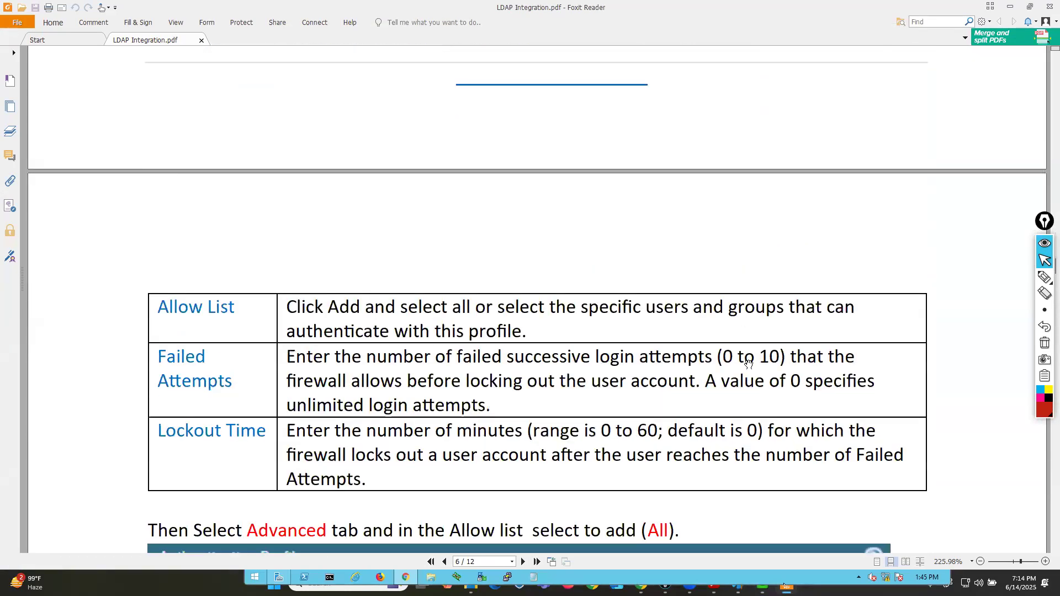
scroll(748, 365, down, 10)
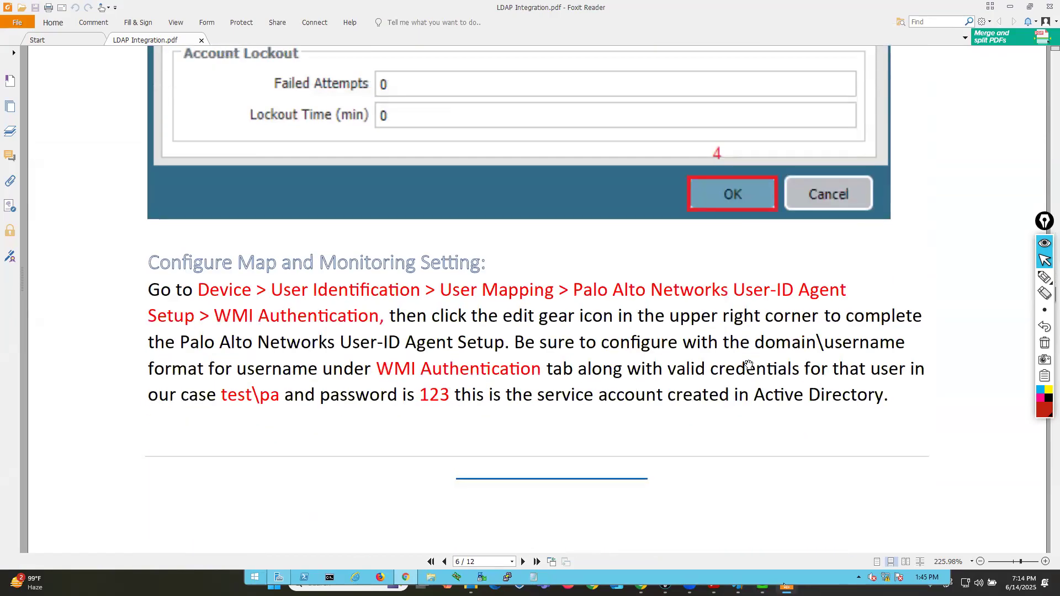
scroll(748, 364, down, 5)
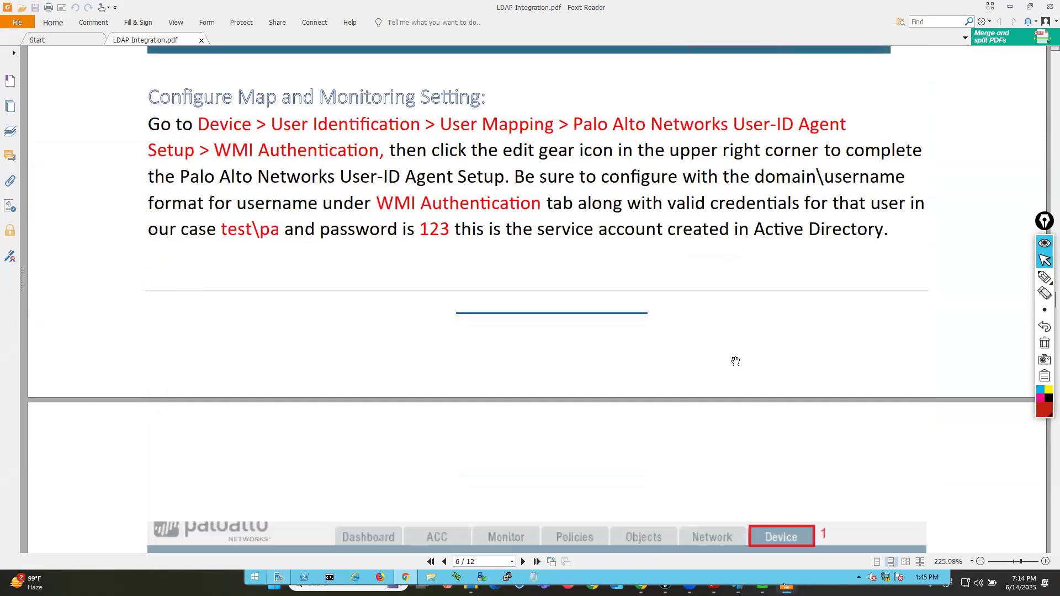
scroll(731, 360, down, 4)
scroll(732, 360, down, 5)
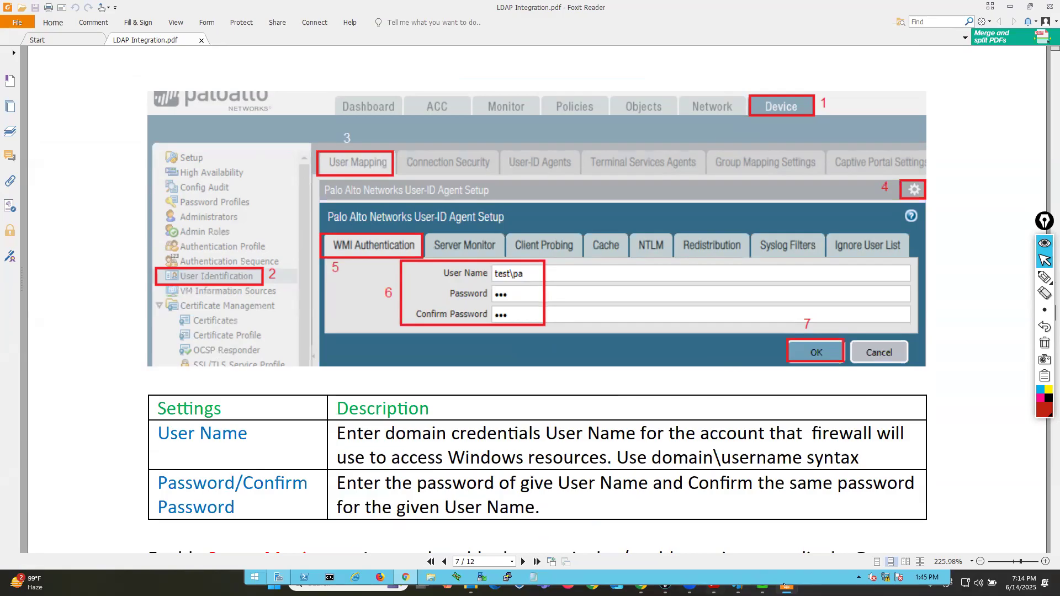
Return to the firewall, close the service route configuration without changes, and open User Identification's User Mapping page.
click(812, 576)
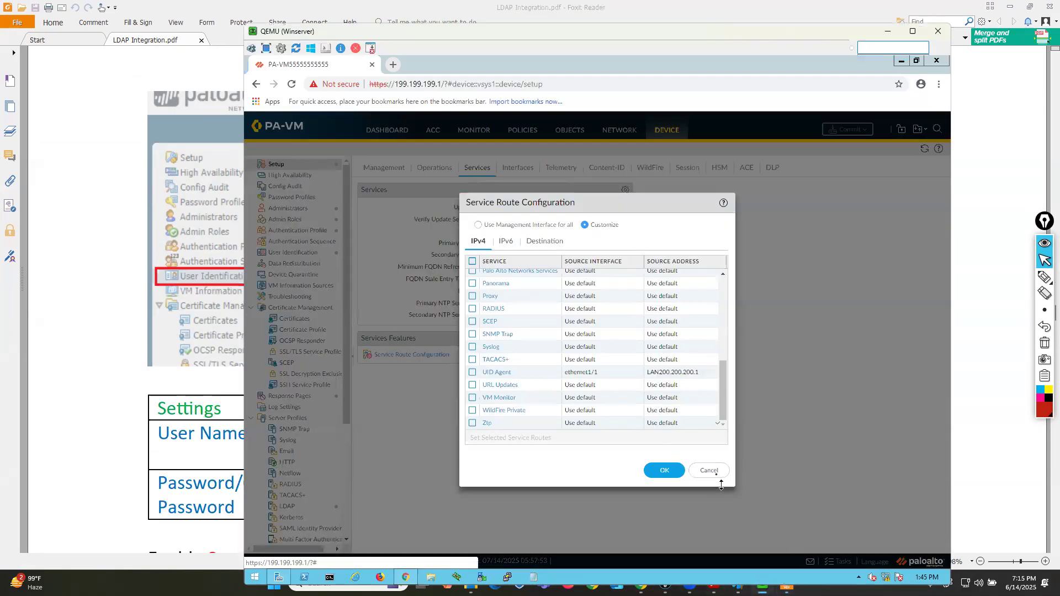
click(709, 471)
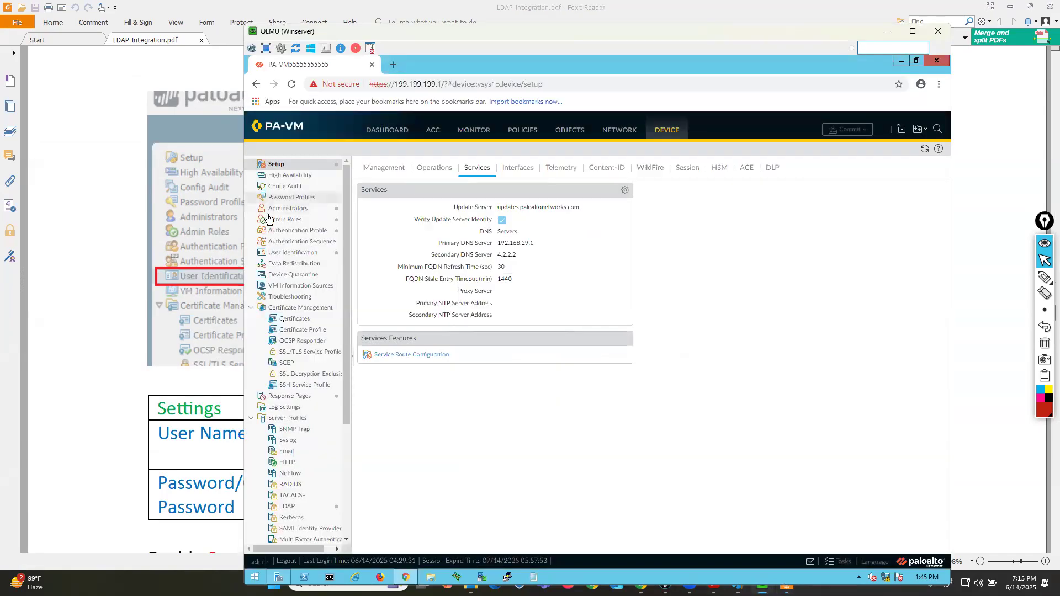
click(287, 254)
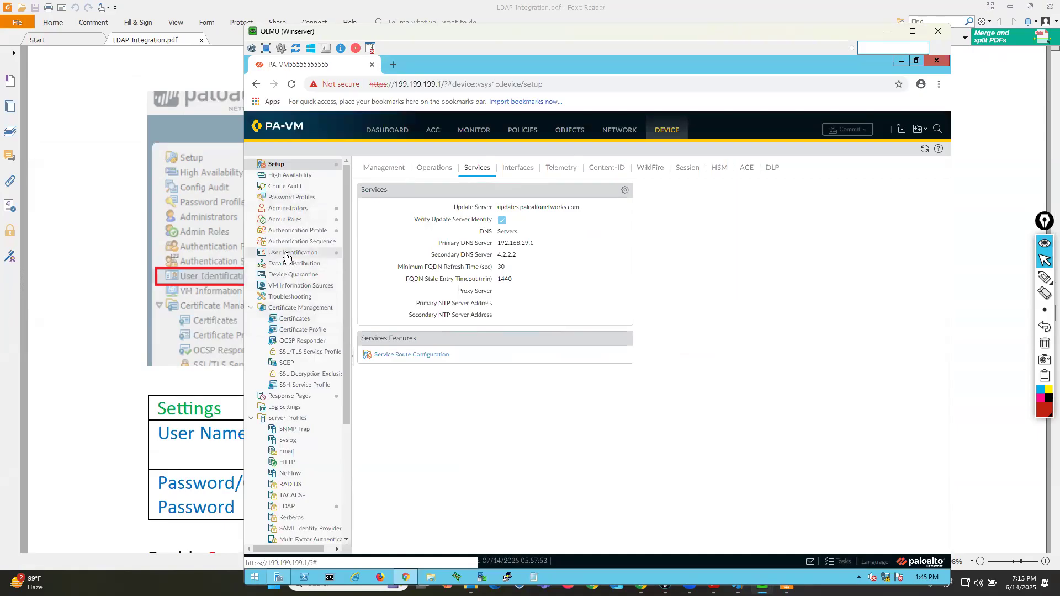
click(393, 172)
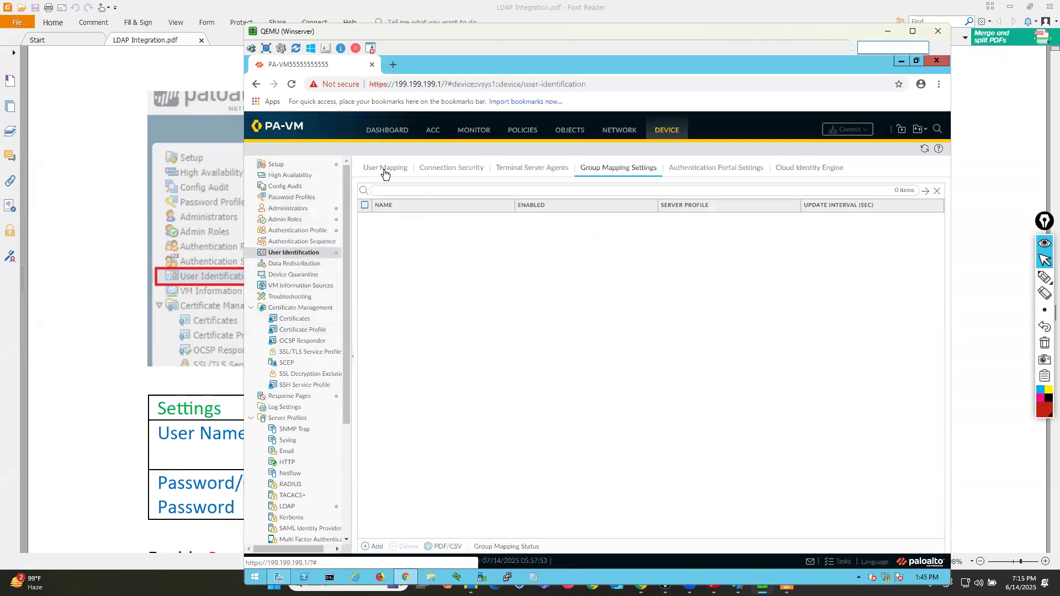
drag(372, 64, 271, 43)
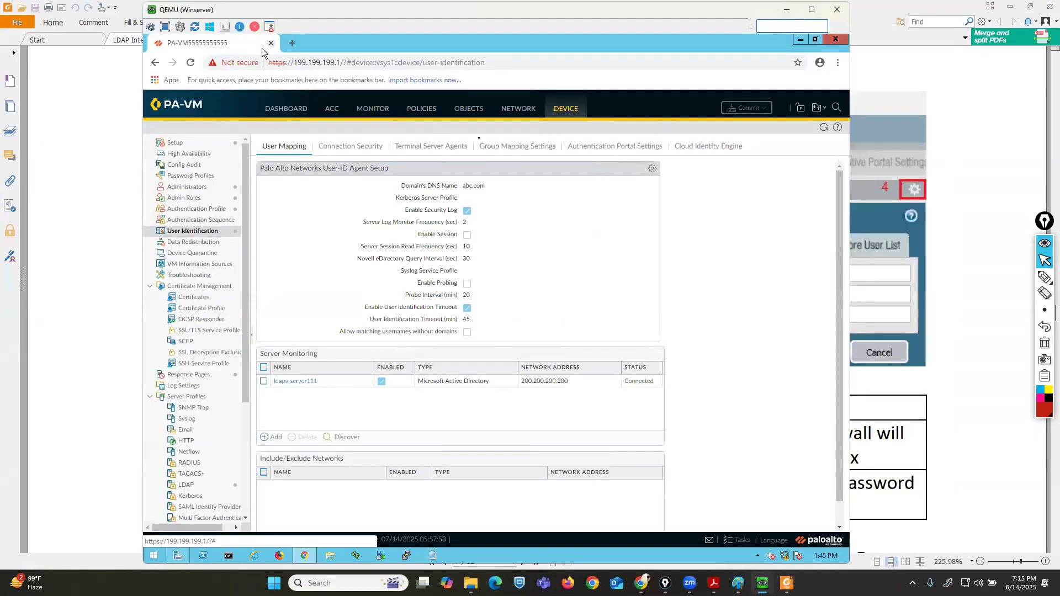
Edit the User-ID agent's server monitor account and re-enter the service account password and its confirmation.
click(652, 169)
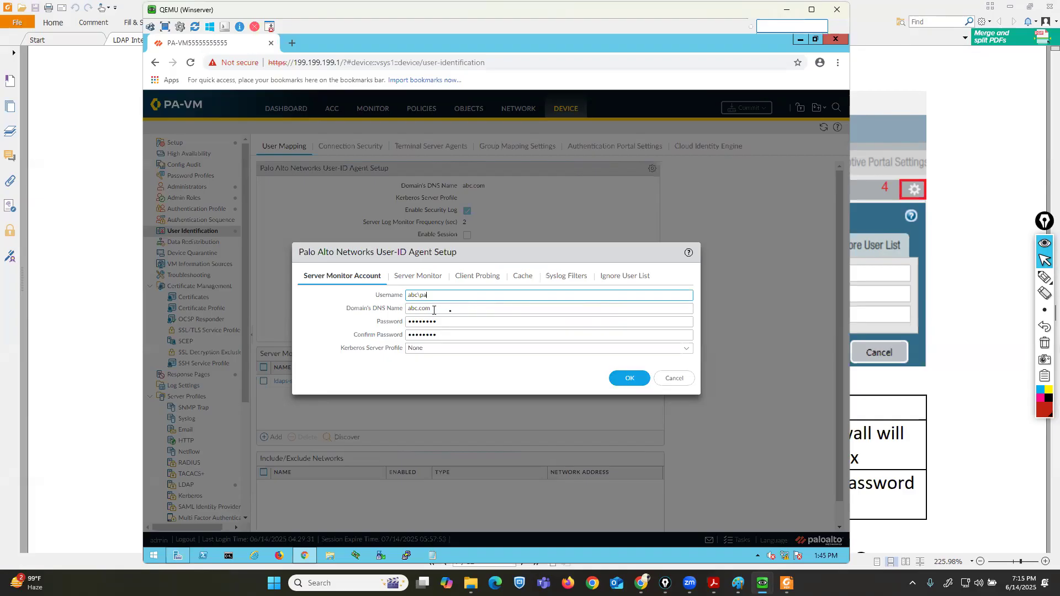
click(455, 326)
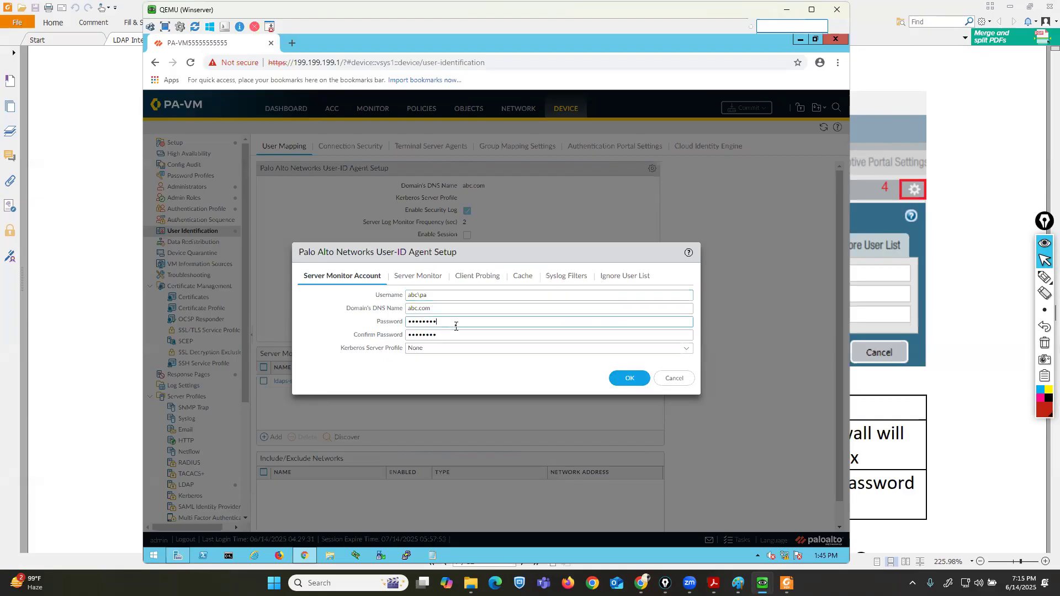
key(BackSpace)
key(BackSpace)
key(BackSpace)
key(BackSpace)
key(BackSpace)
key(BackSpace)
key(BackSpace)
key(BackSpace)
key(BackSpace)
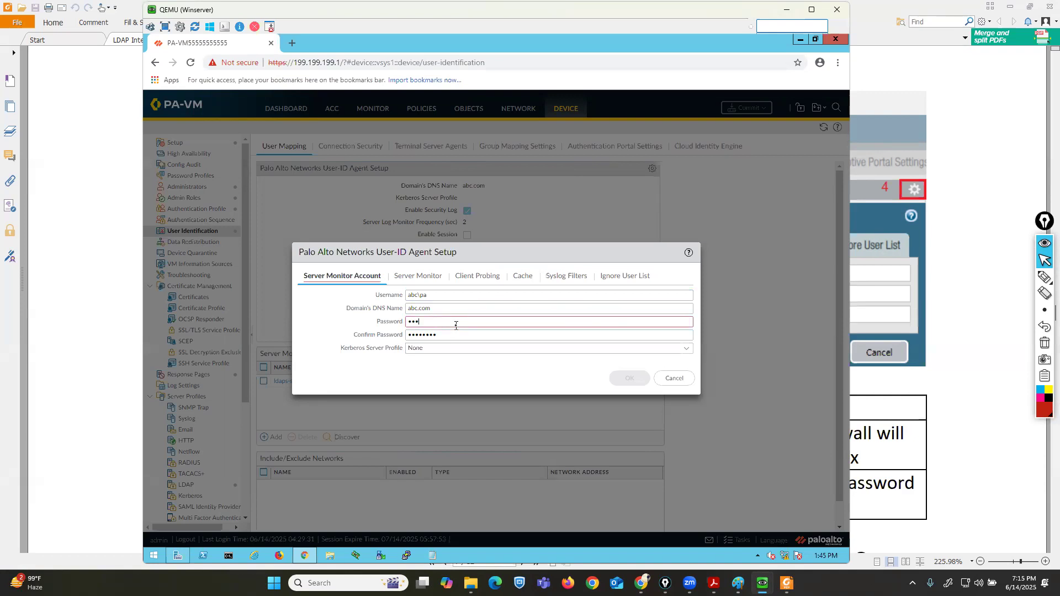
text(••••••••)
key(Tab)
text(••••••••)
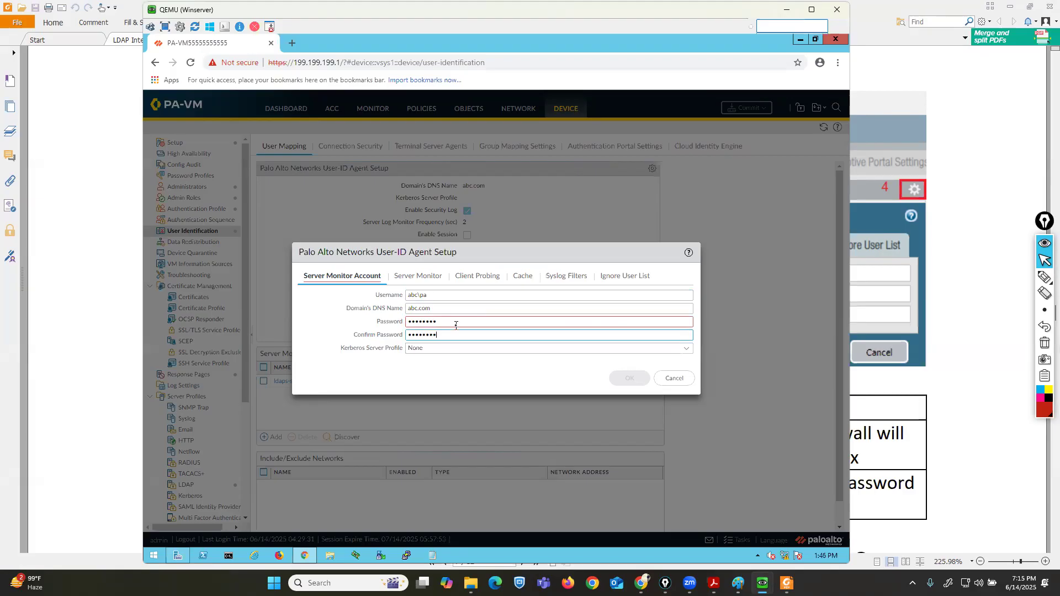
Save the User-ID agent's server monitor account settings.
click(428, 277)
click(337, 280)
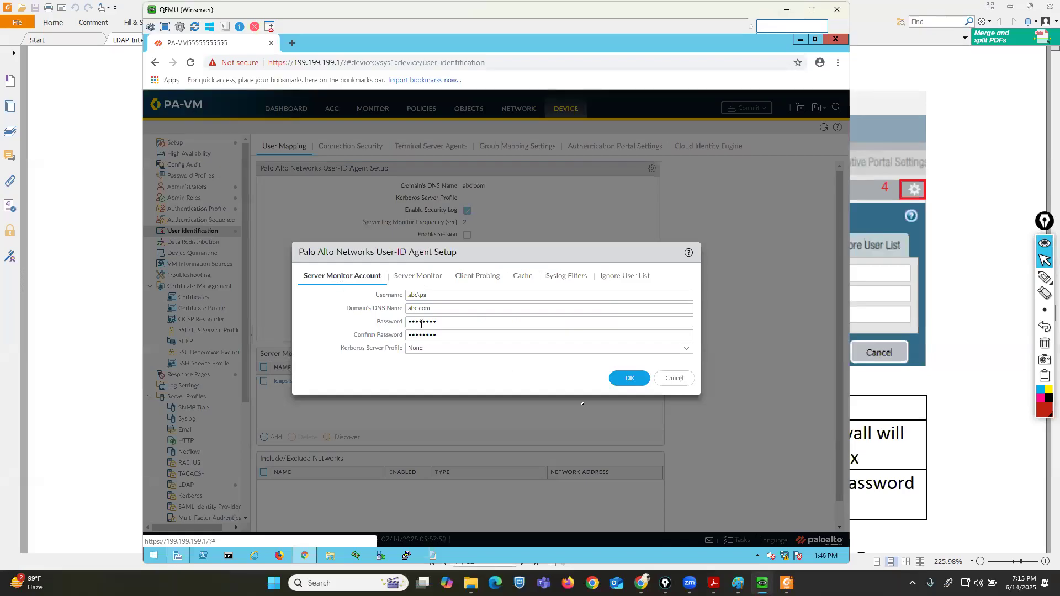
click(629, 380)
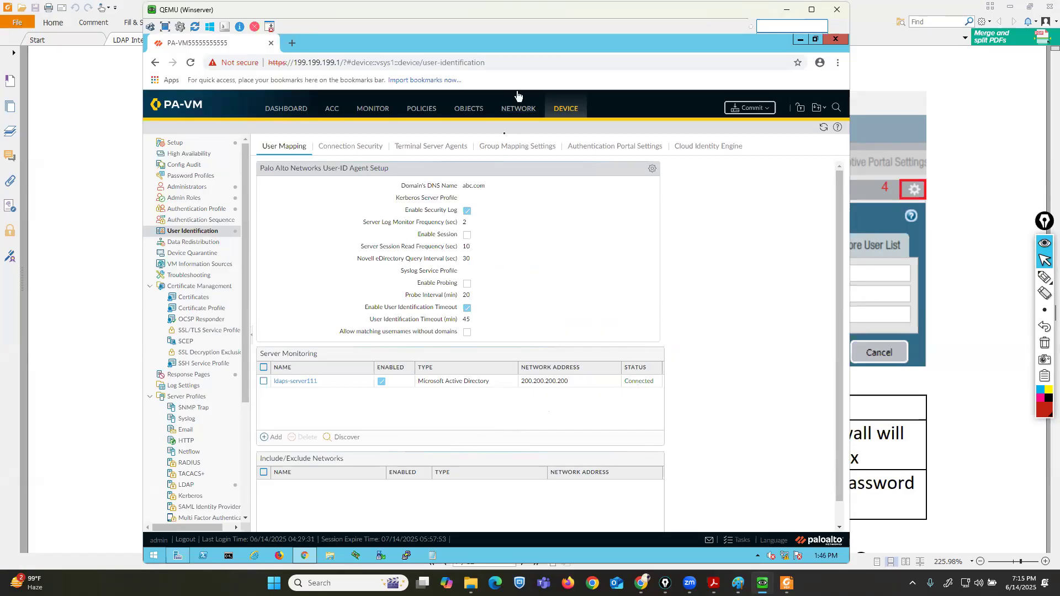
click(523, 143)
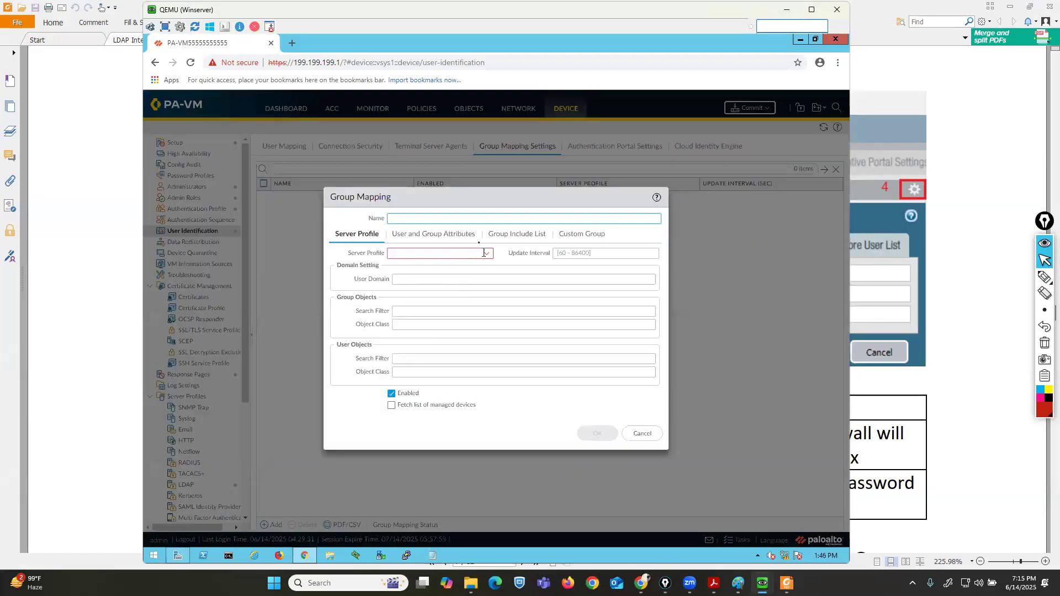
text(server1)
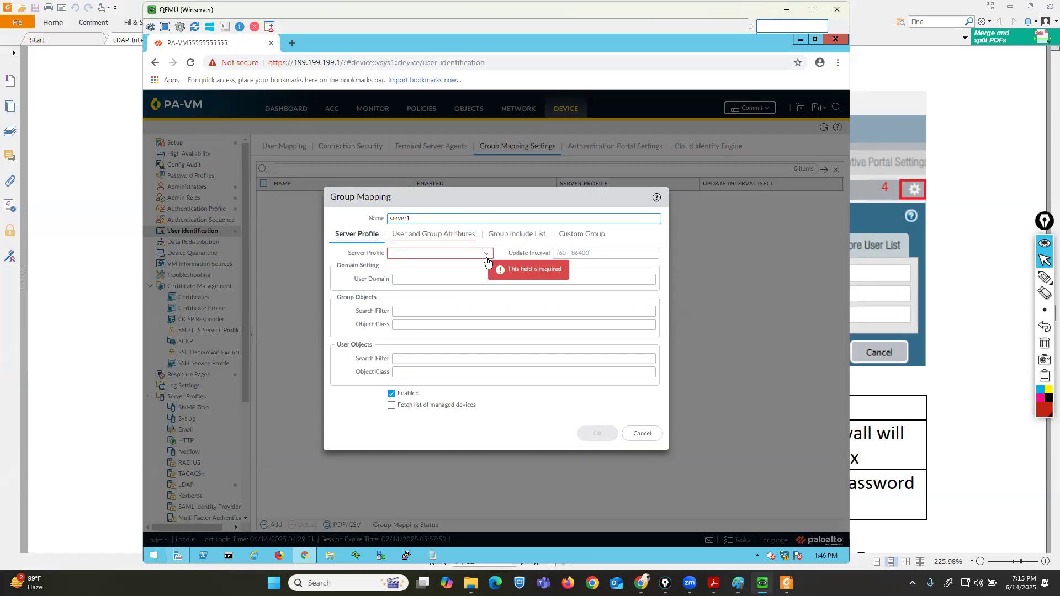
click(486, 253)
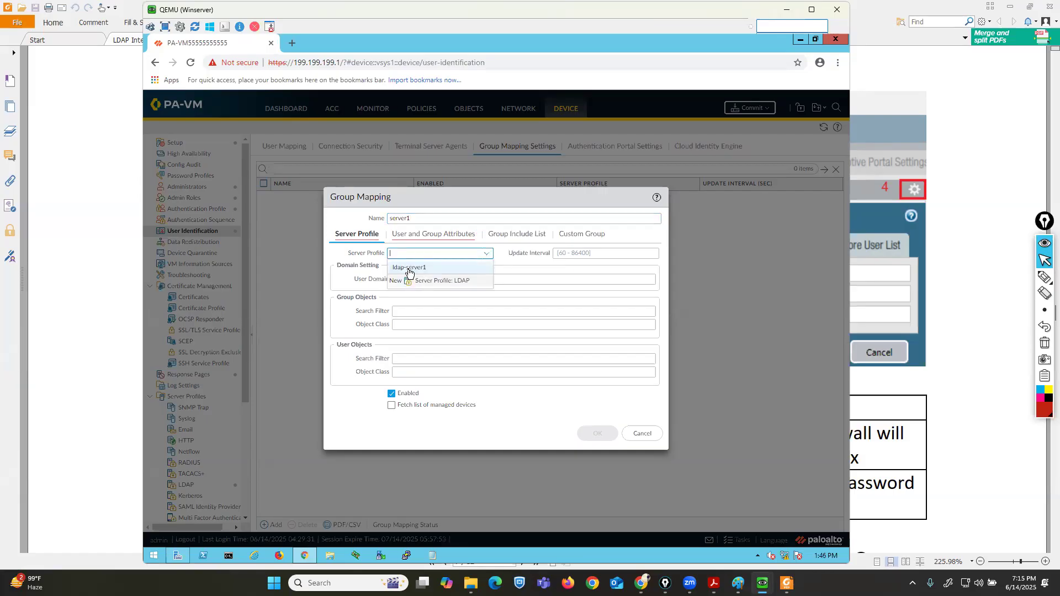
click(410, 268)
click(413, 279)
text(abc.com)
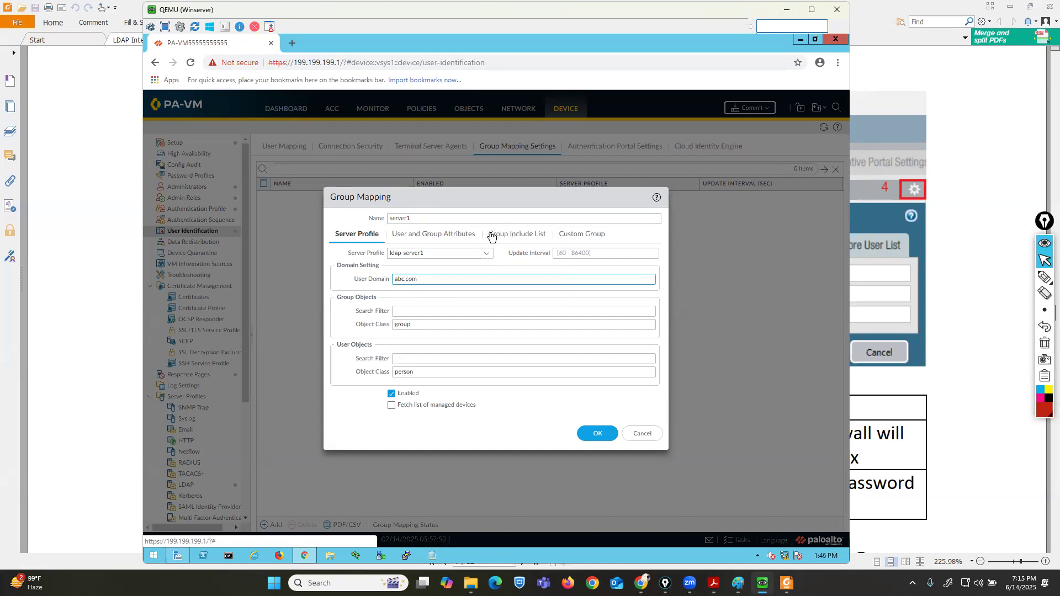
click(491, 234)
click(336, 287)
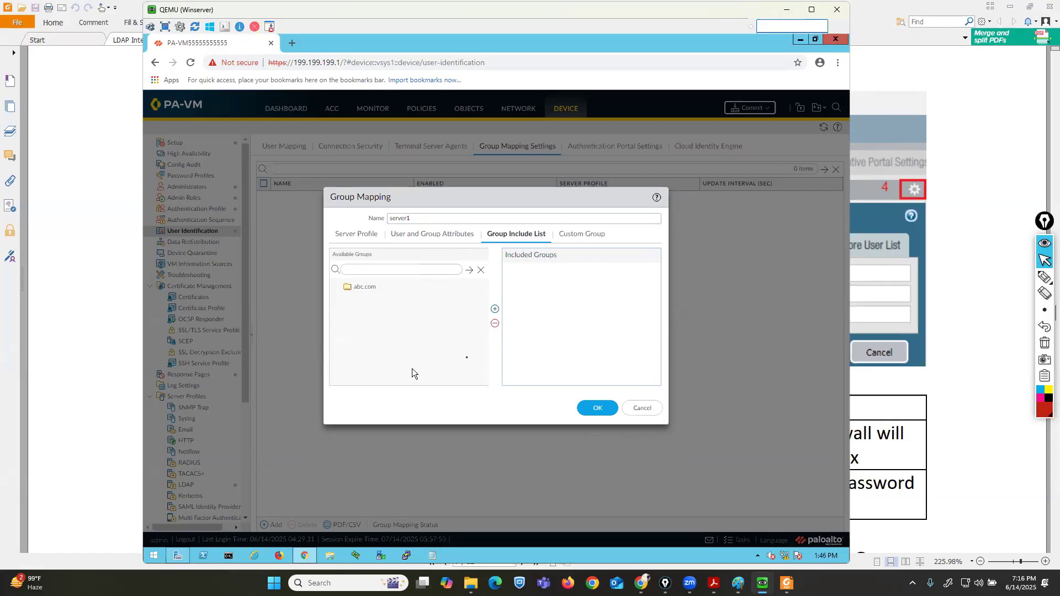
click(642, 408)
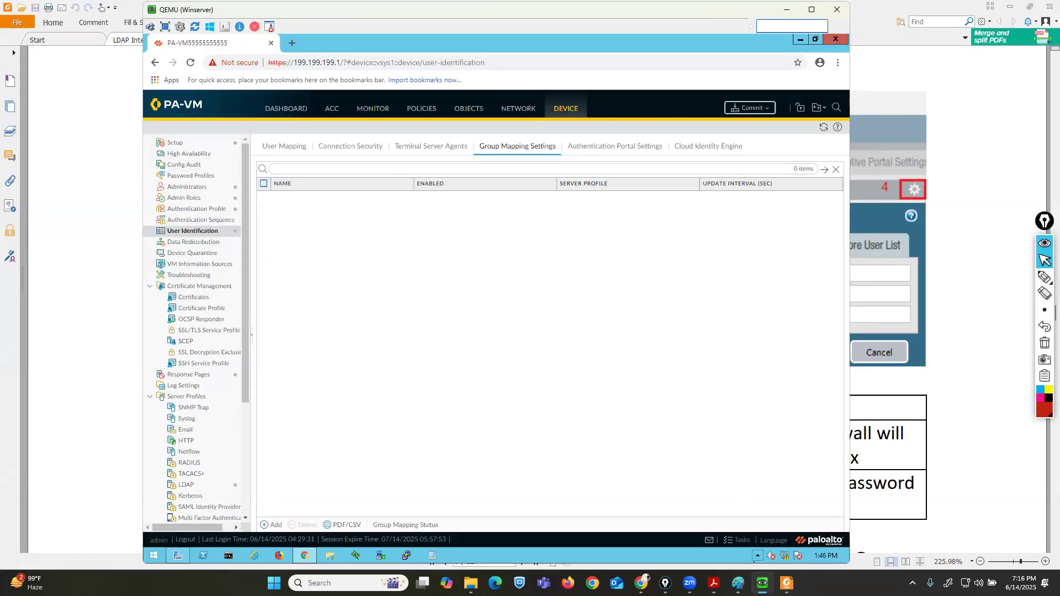
Check the LDAP Integration PDF's User-ID agent setup page and return to the firewall.
click(786, 583)
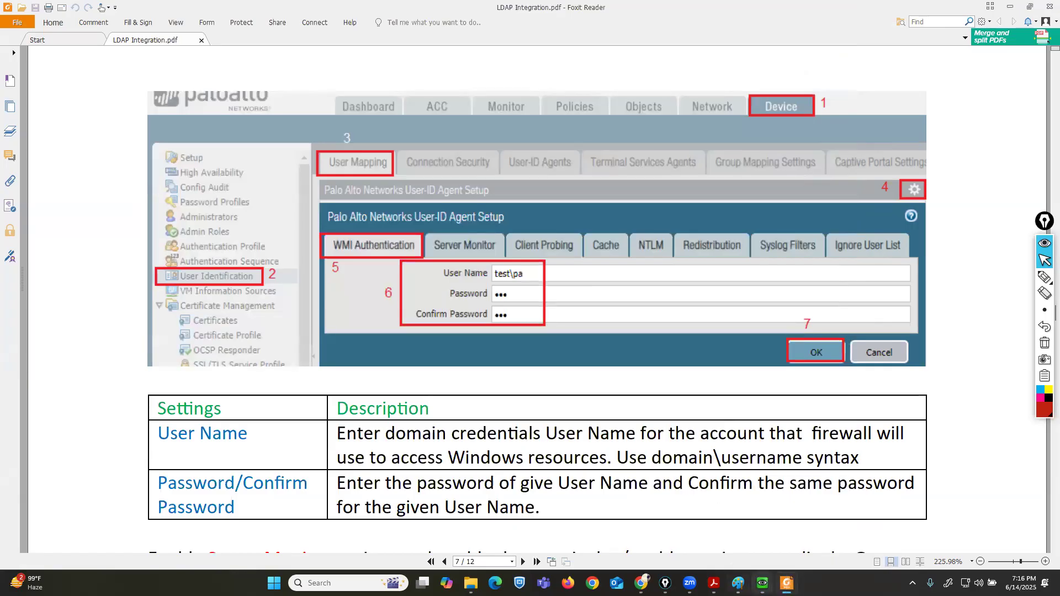
mouse_move(763, 583)
click(846, 527)
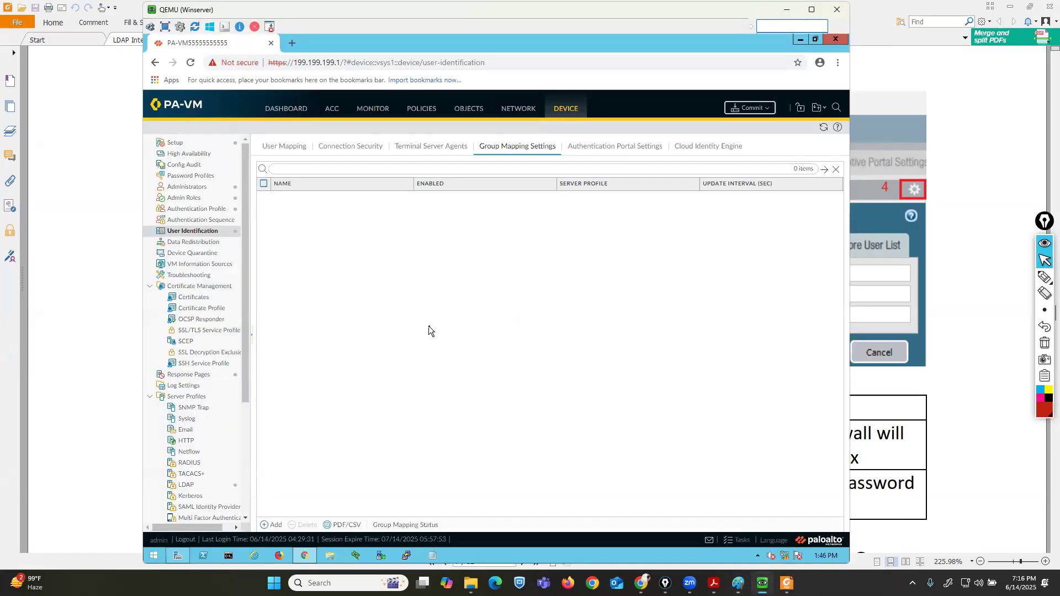
Reopen the User-ID agent setup on User Mapping to review the server monitor account, closing it unchanged.
click(284, 146)
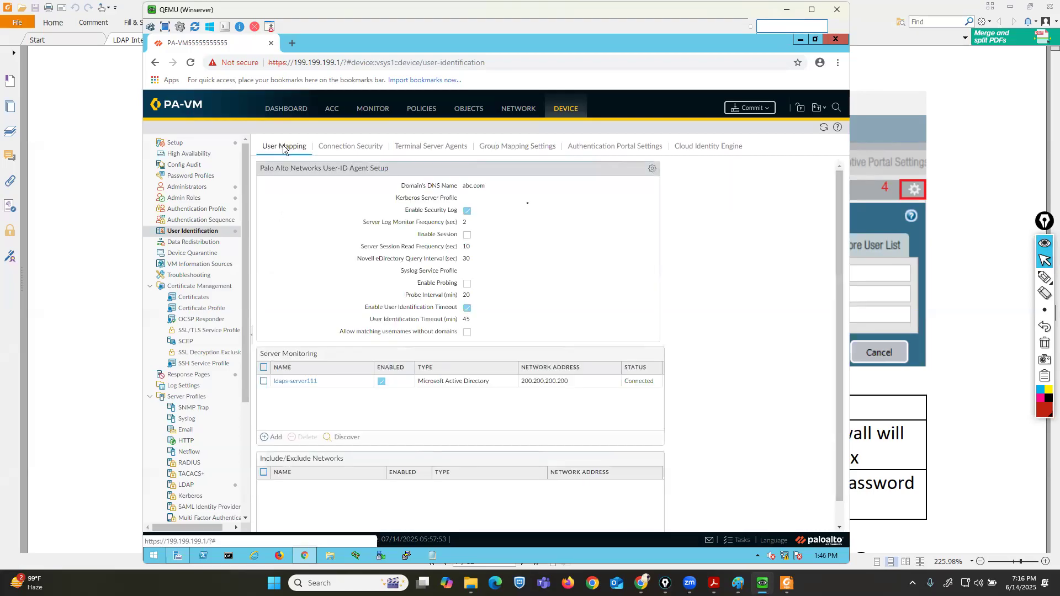
click(651, 172)
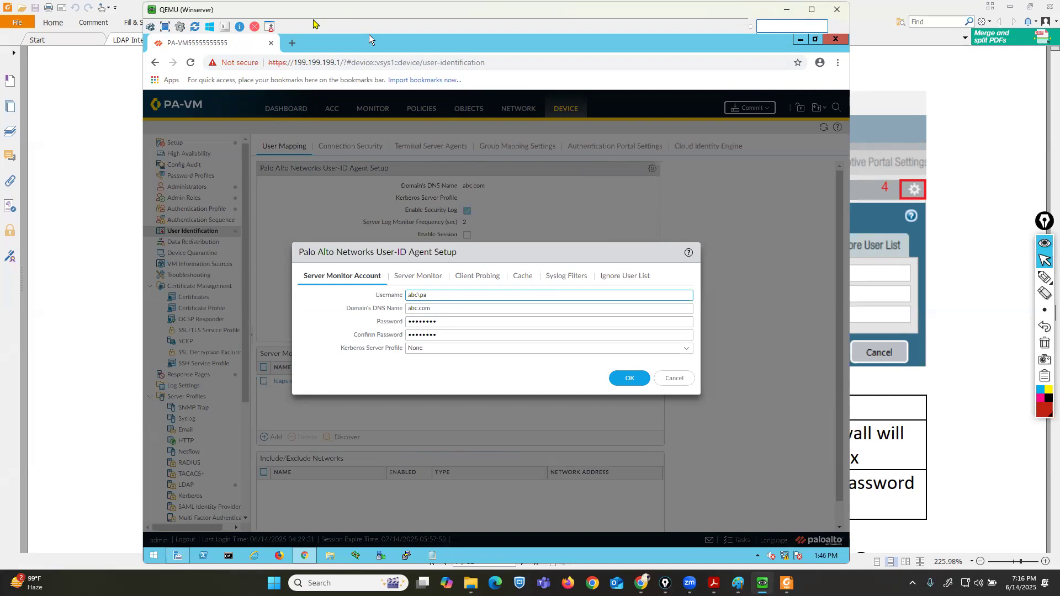
drag(314, 12, 326, 18)
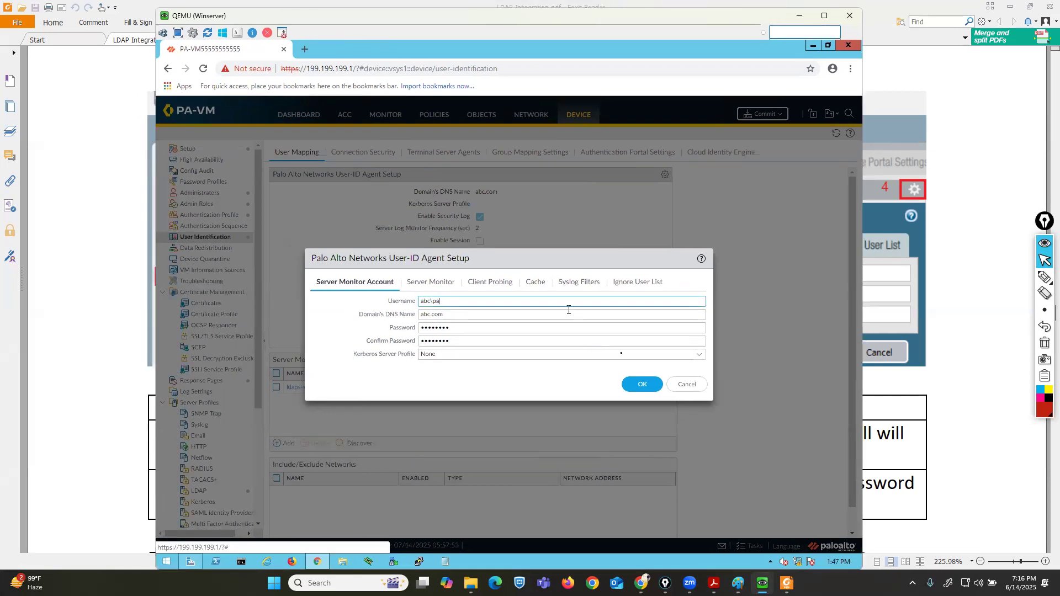
click(686, 385)
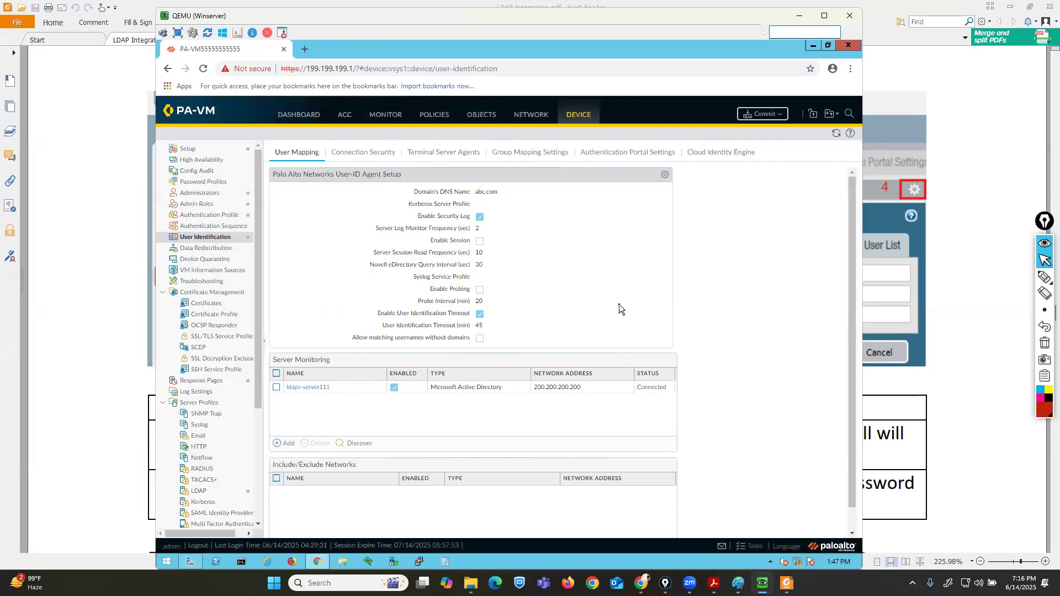
Review the remote-auth11 authentication profile's authentication and advanced settings, closing it unchanged.
click(209, 215)
click(292, 231)
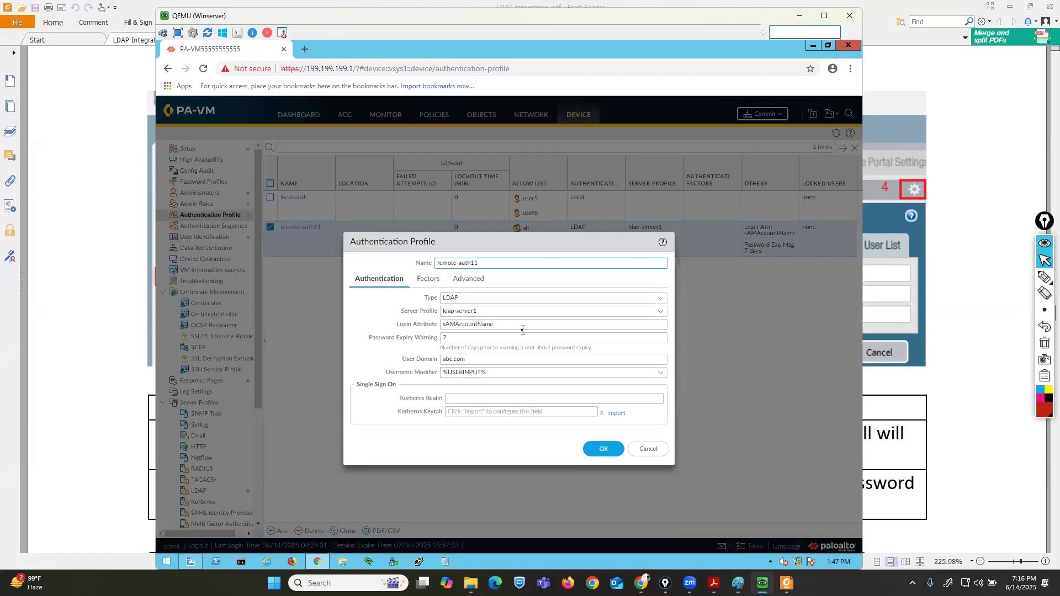
click(647, 449)
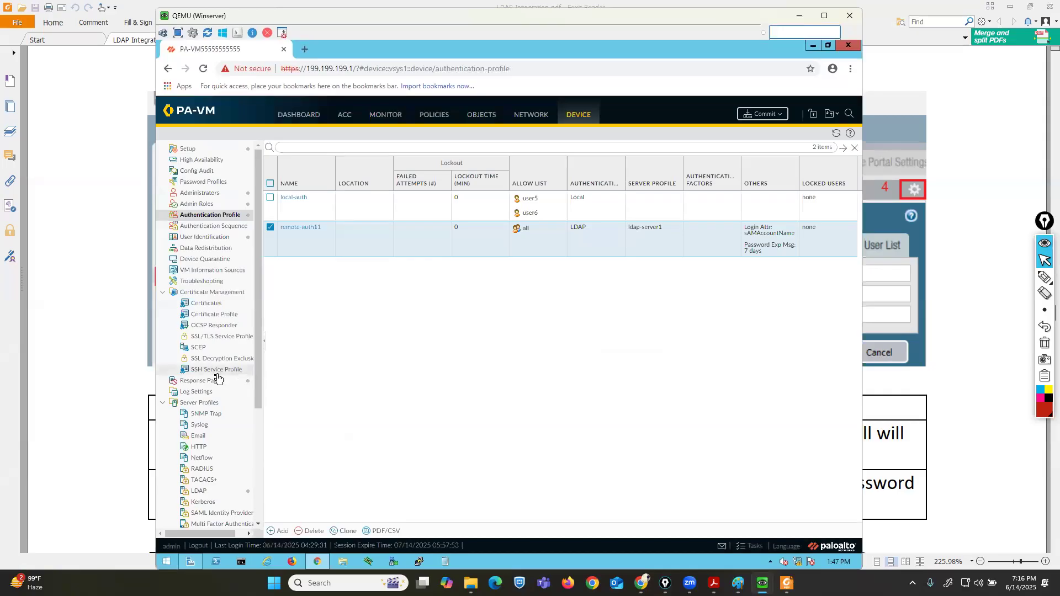
scroll(216, 381, down, 3)
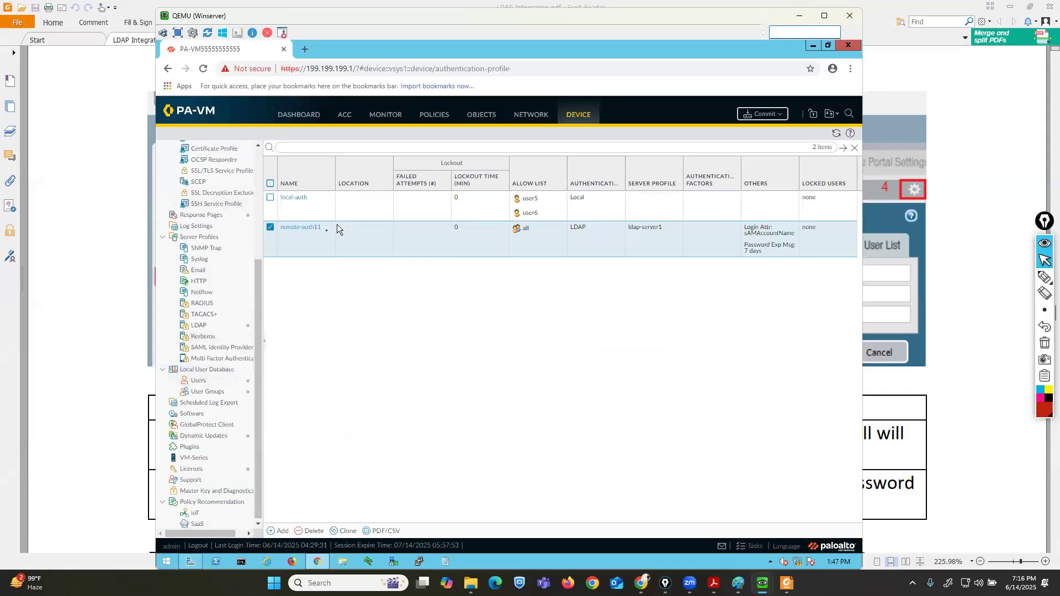
click(307, 231)
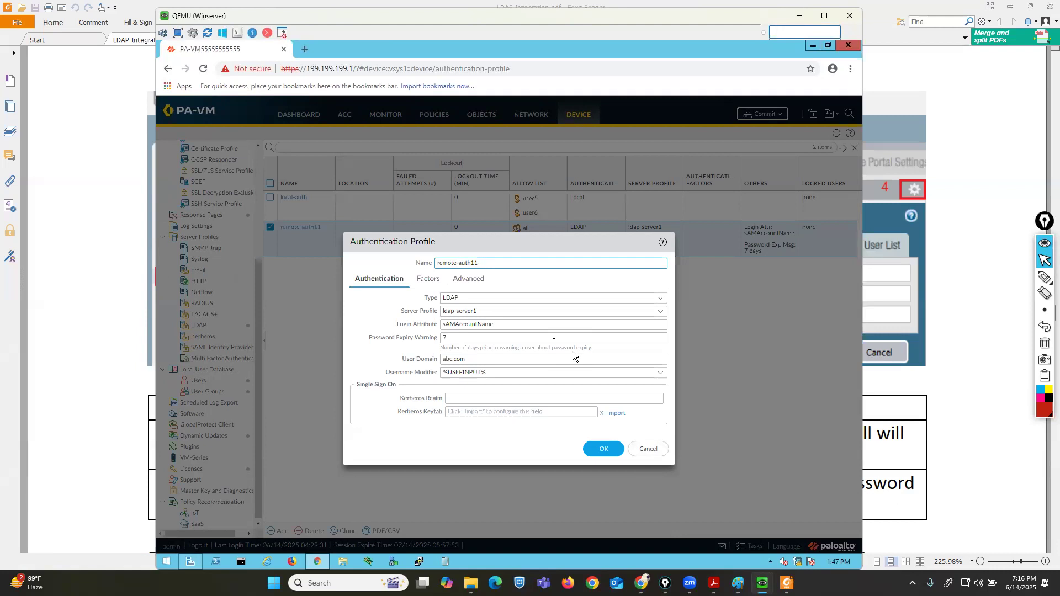
click(463, 280)
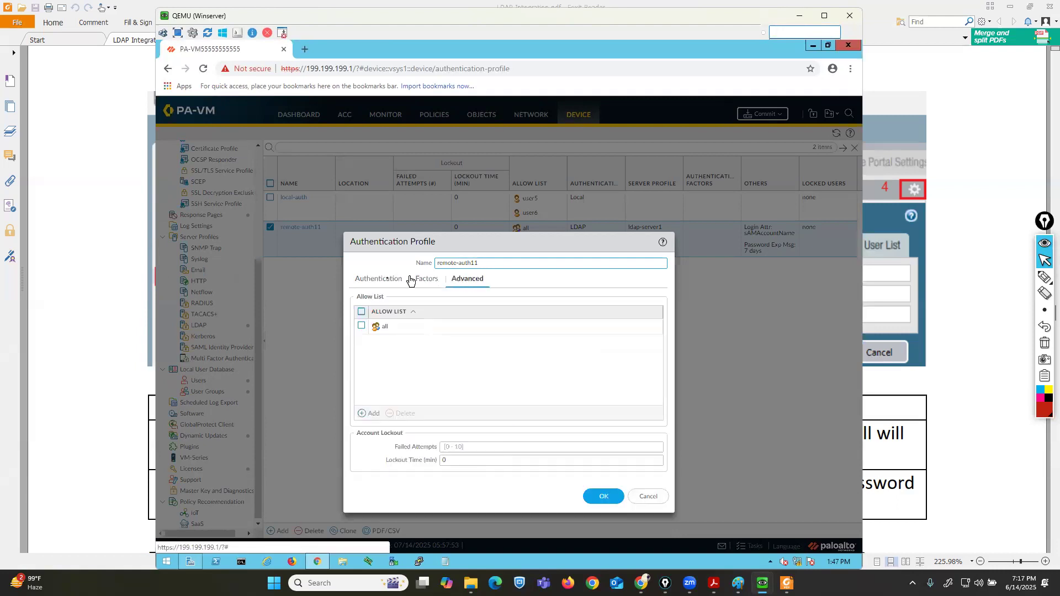
click(386, 281)
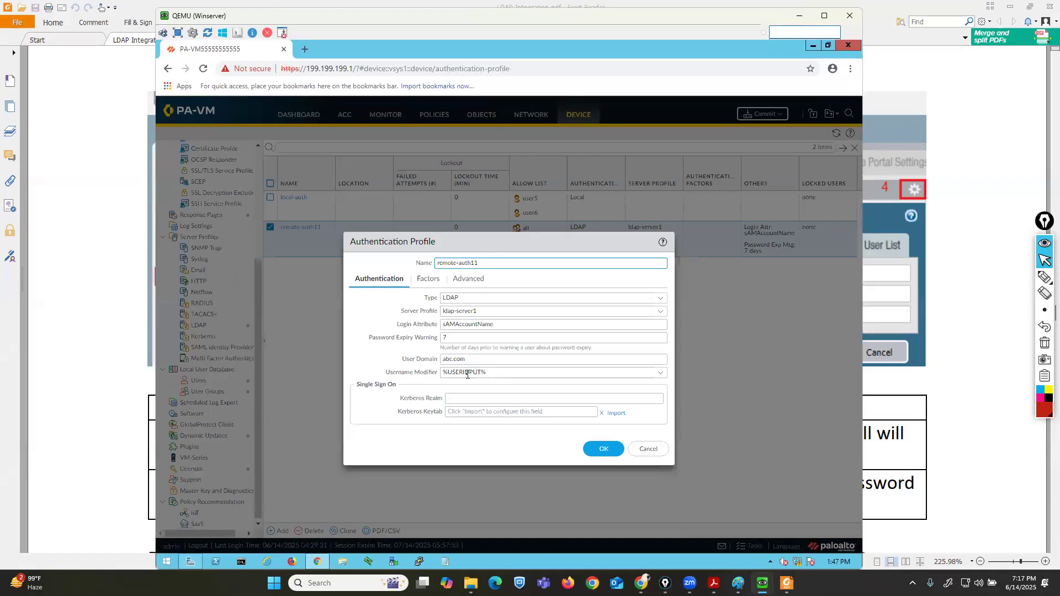
click(649, 449)
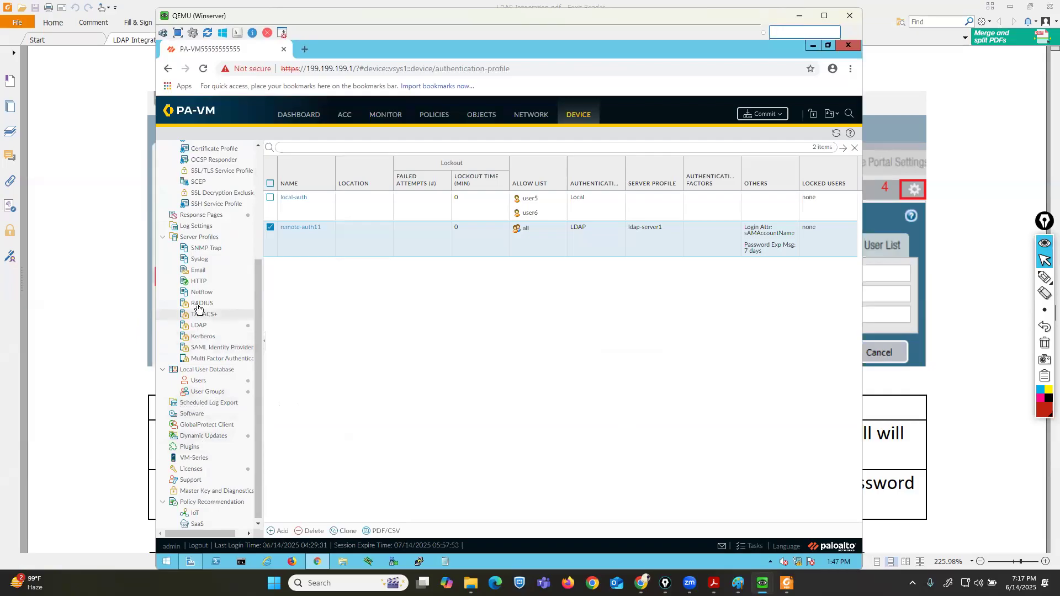
Set the ldap-server1 LDAP server profile's Base DN to dc=abc,dc=com and save the profile.
click(202, 324)
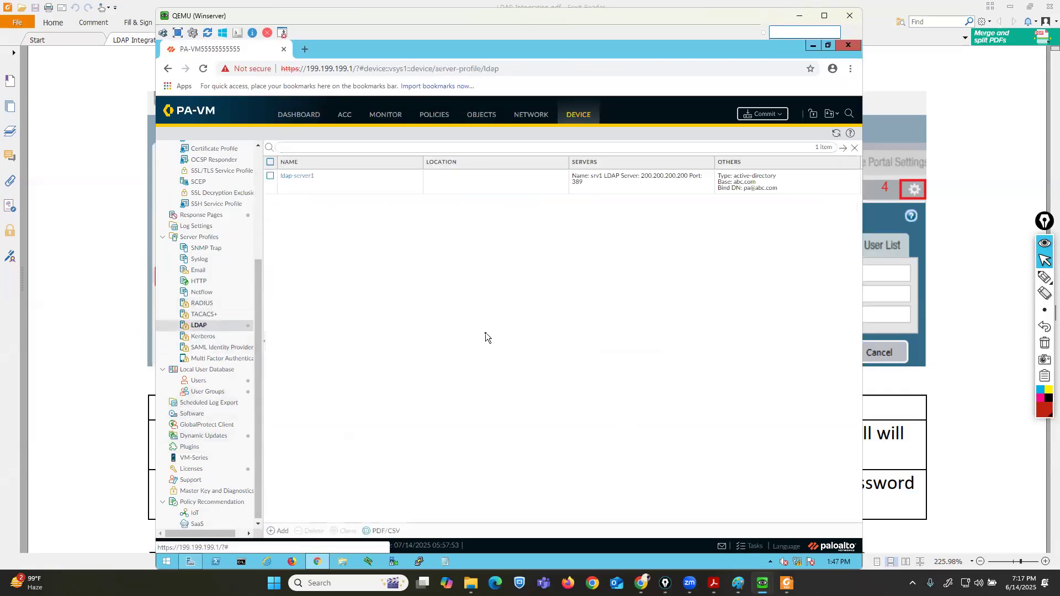
click(294, 177)
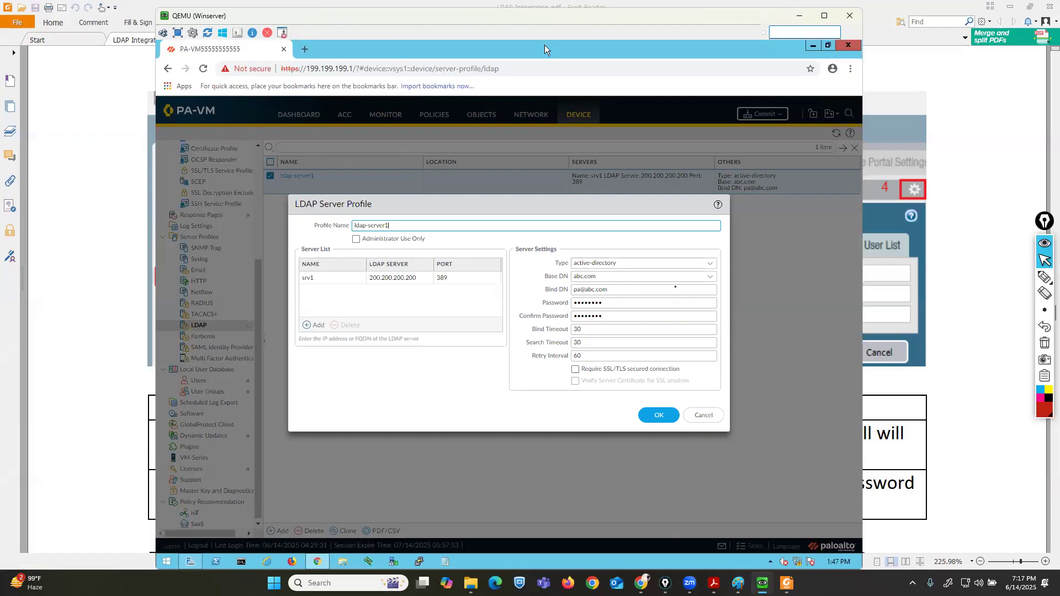
click(627, 277)
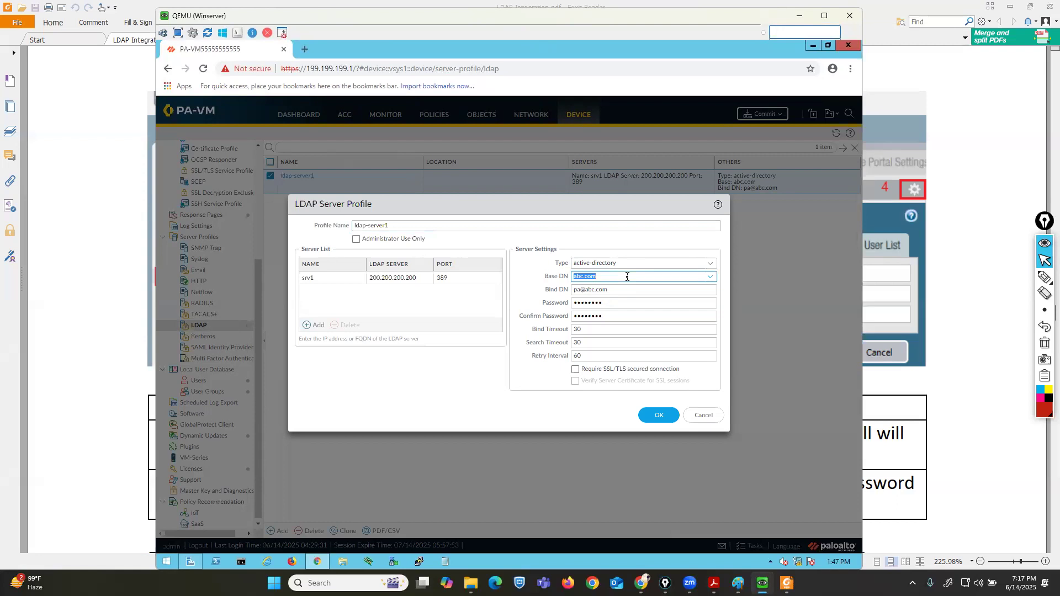
text(dc=abc,)
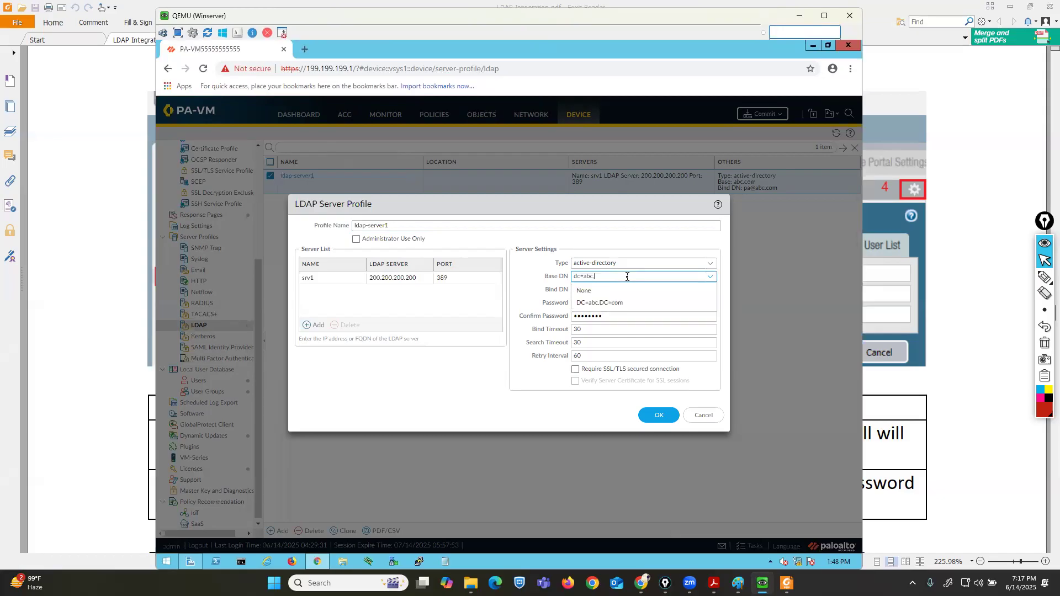
text(dc=com)
click(635, 237)
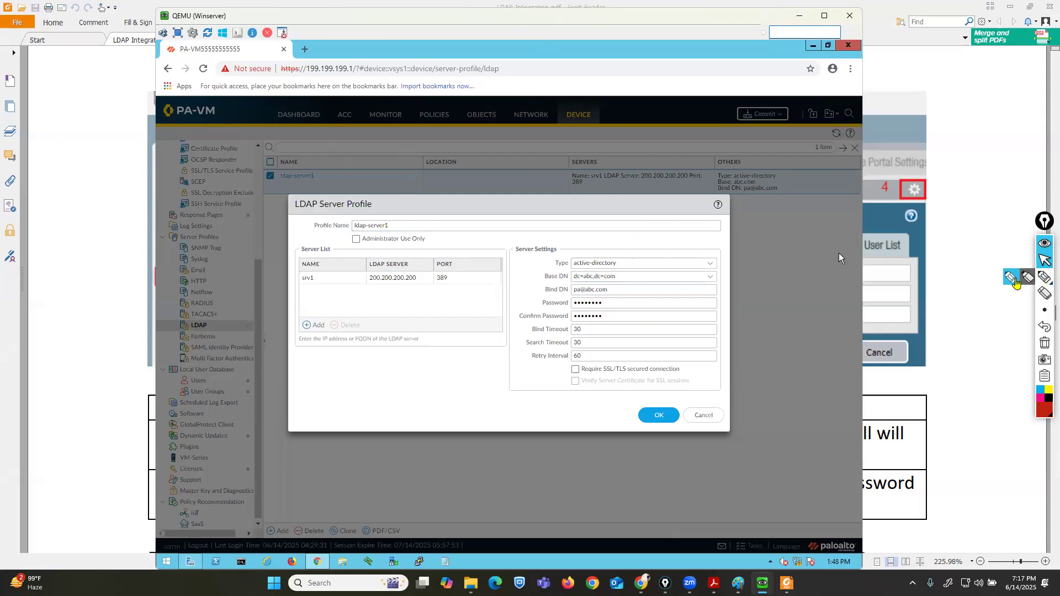
click(1045, 277)
drag(561, 283, 603, 284)
click(1044, 343)
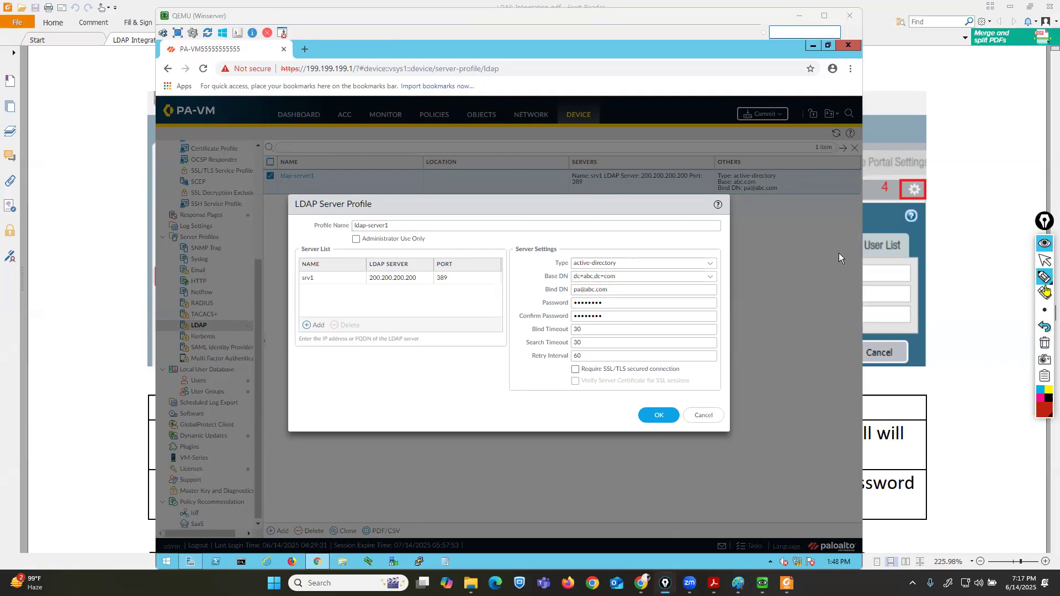
click(1045, 260)
click(656, 414)
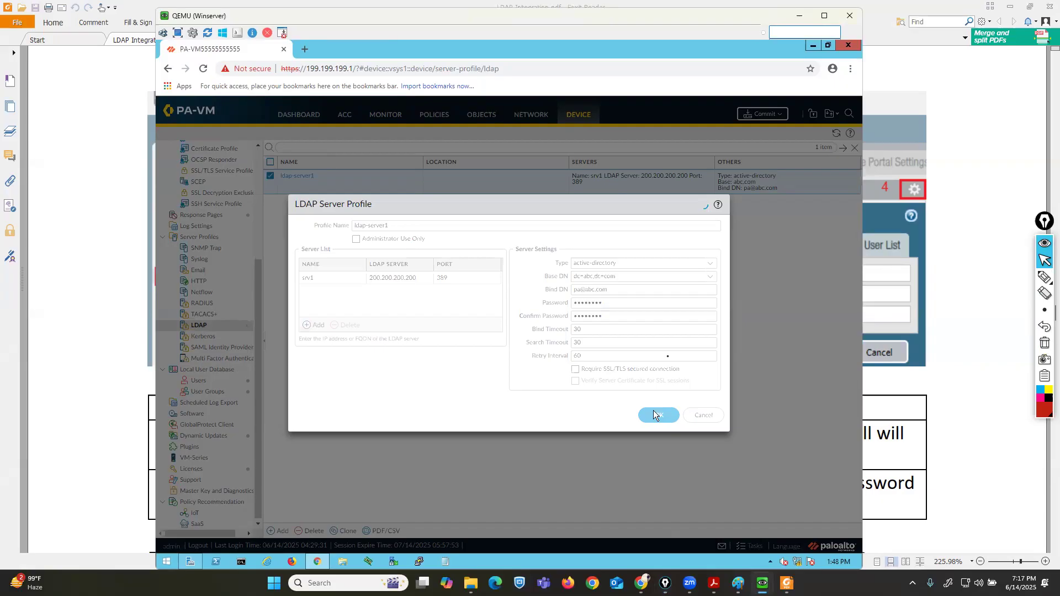
Commit all configuration changes to the firewall.
click(760, 114)
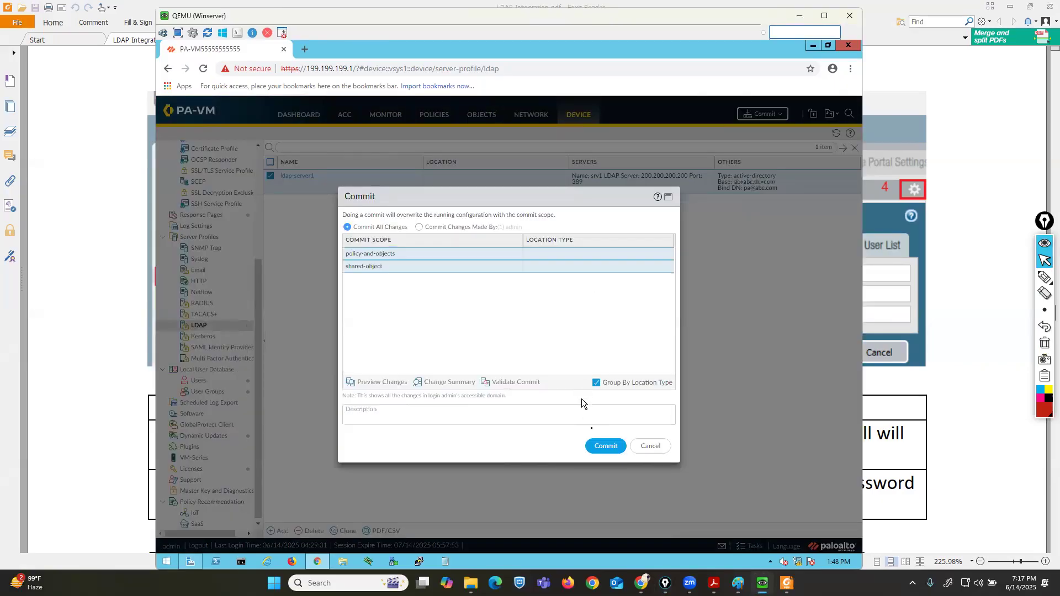
click(604, 446)
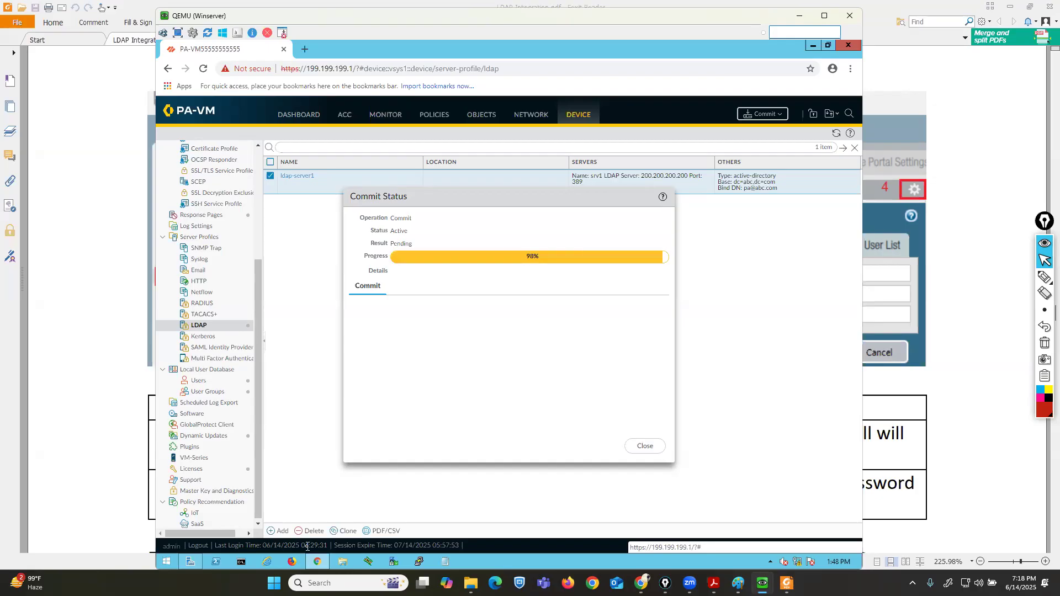
click(640, 447)
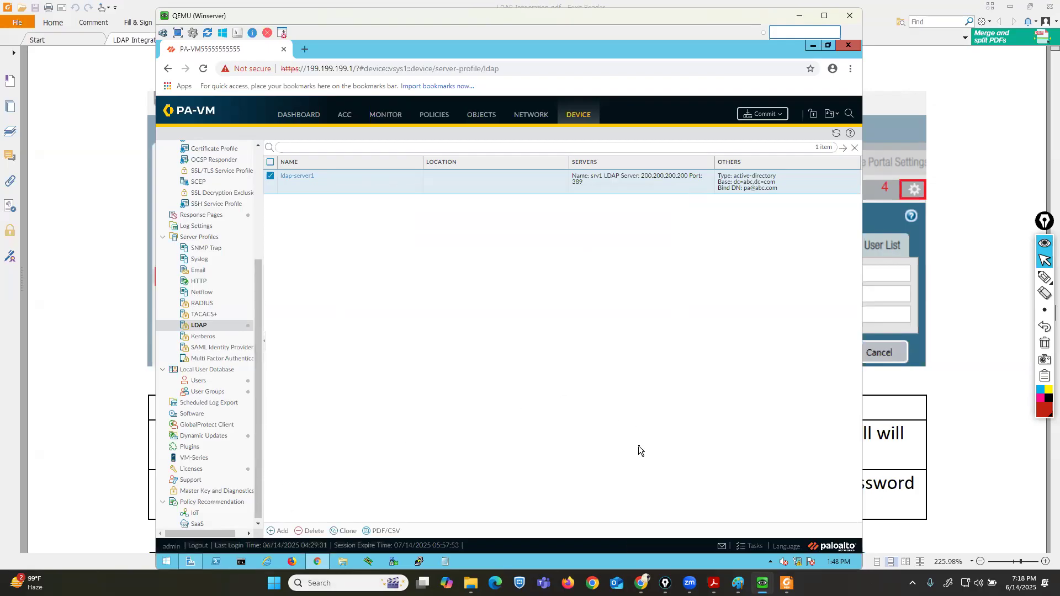
Under User Identification, add a group mapping named servergrp-1 using server profile ldap-server1 and user domain abc.com.
click(260, 234)
click(212, 237)
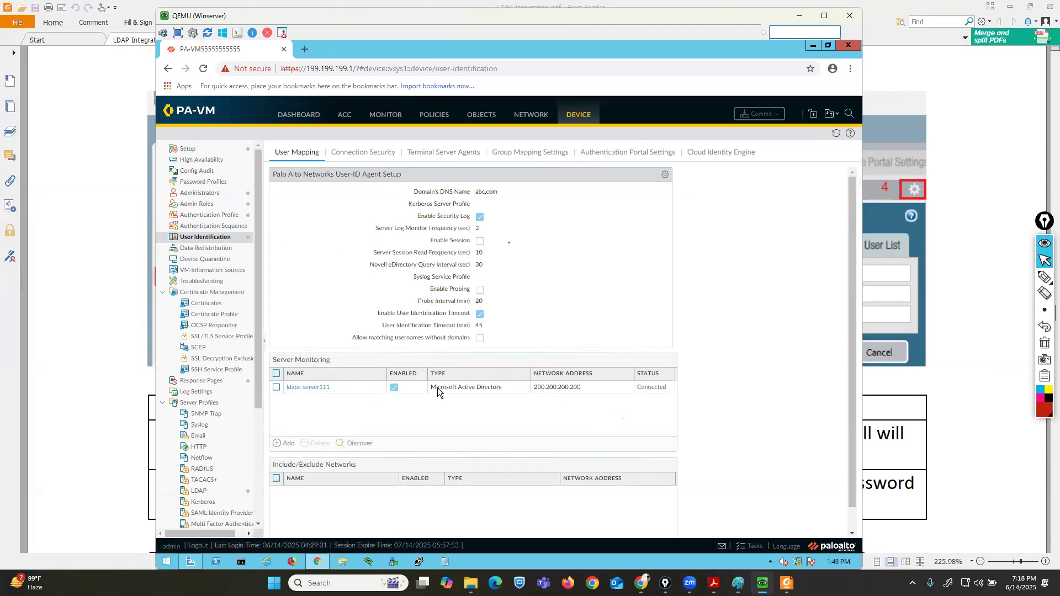
click(528, 150)
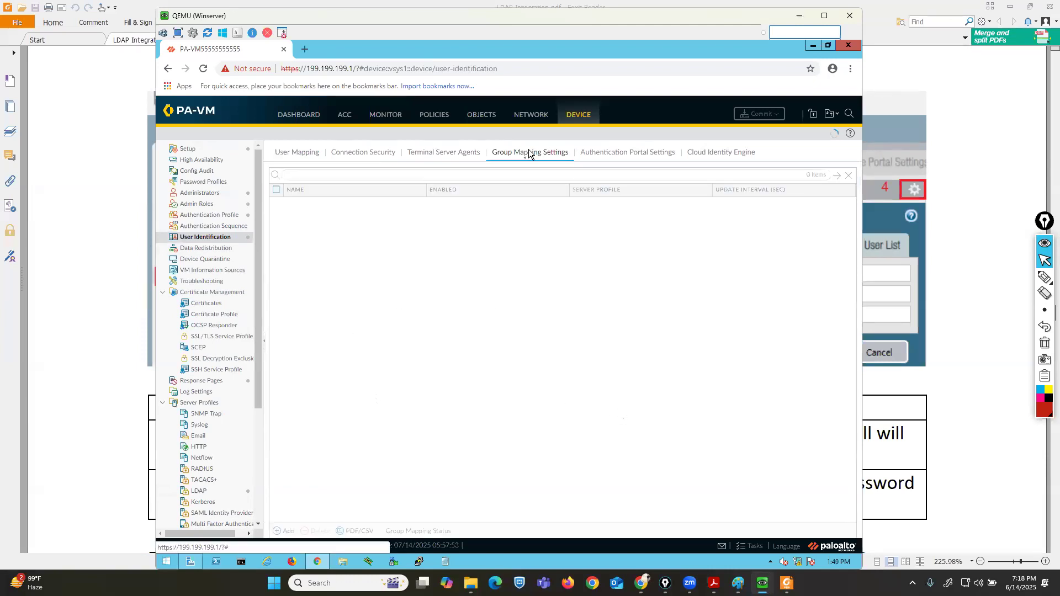
click(285, 531)
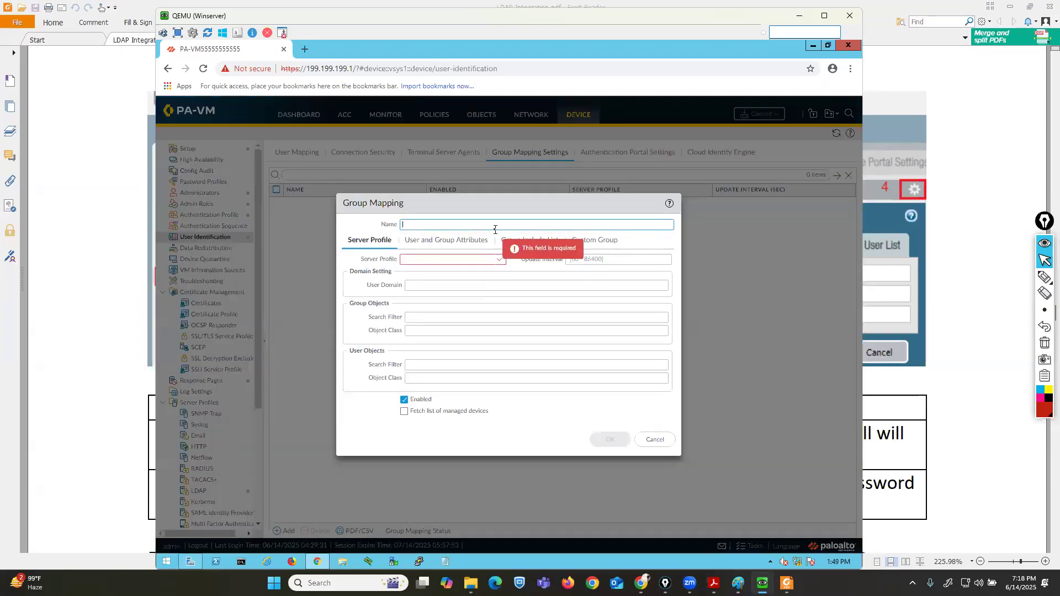
text(servergrp-1)
click(500, 259)
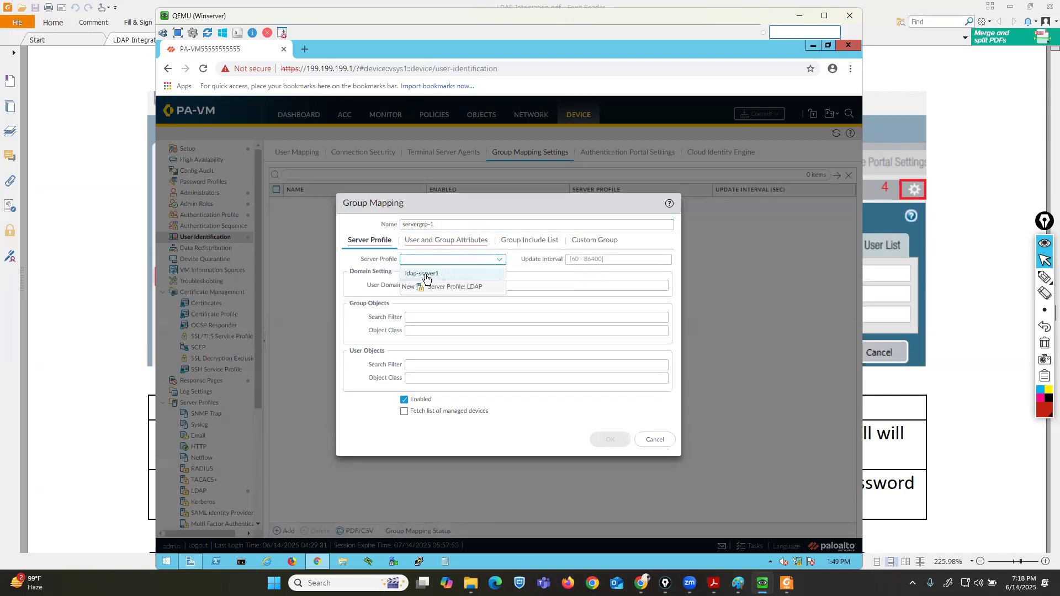
click(423, 274)
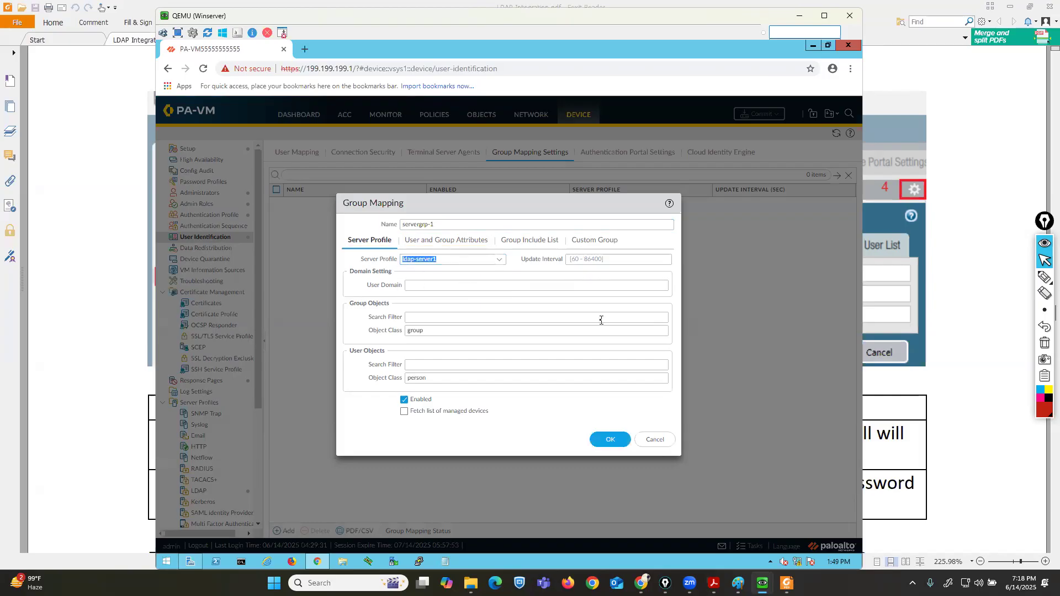
click(457, 285)
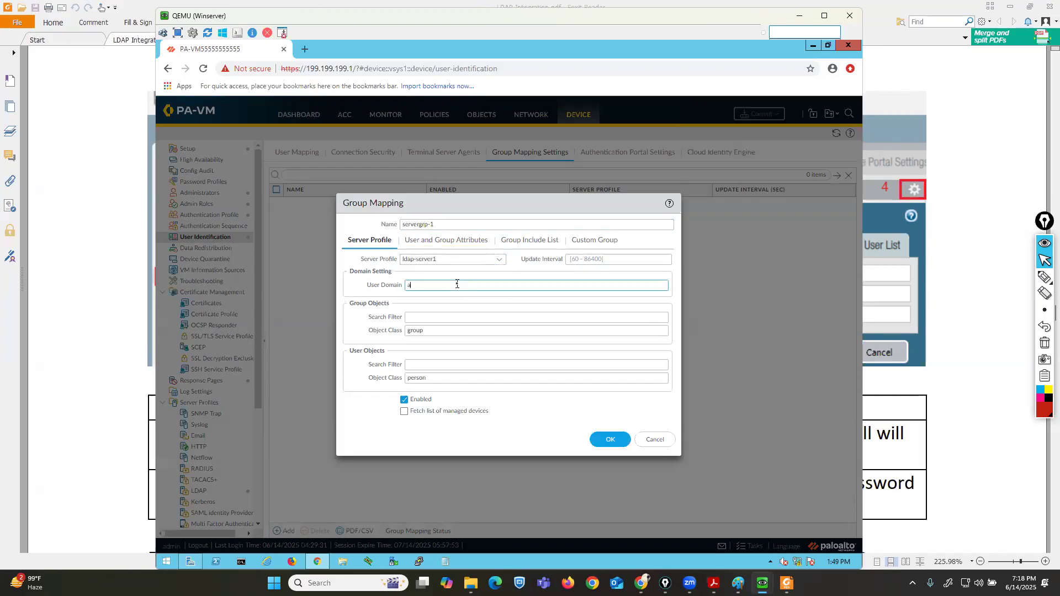
text(abc.com)
Include cn=hr-grp, cn=mkt-grp and cn=sales-grp from cn=users in the group include list and save the group mapping.
click(526, 241)
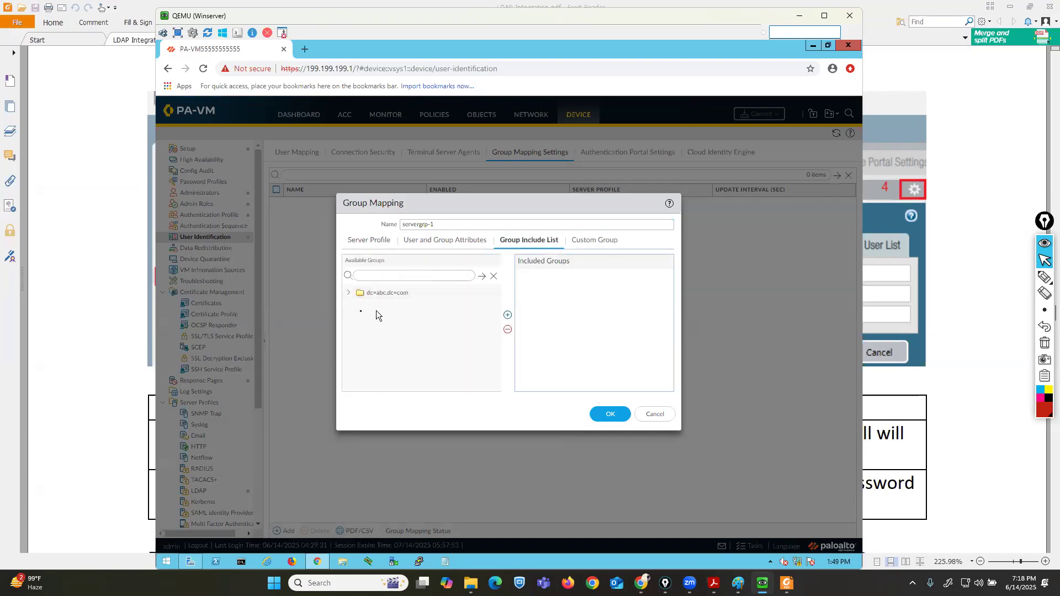
click(348, 294)
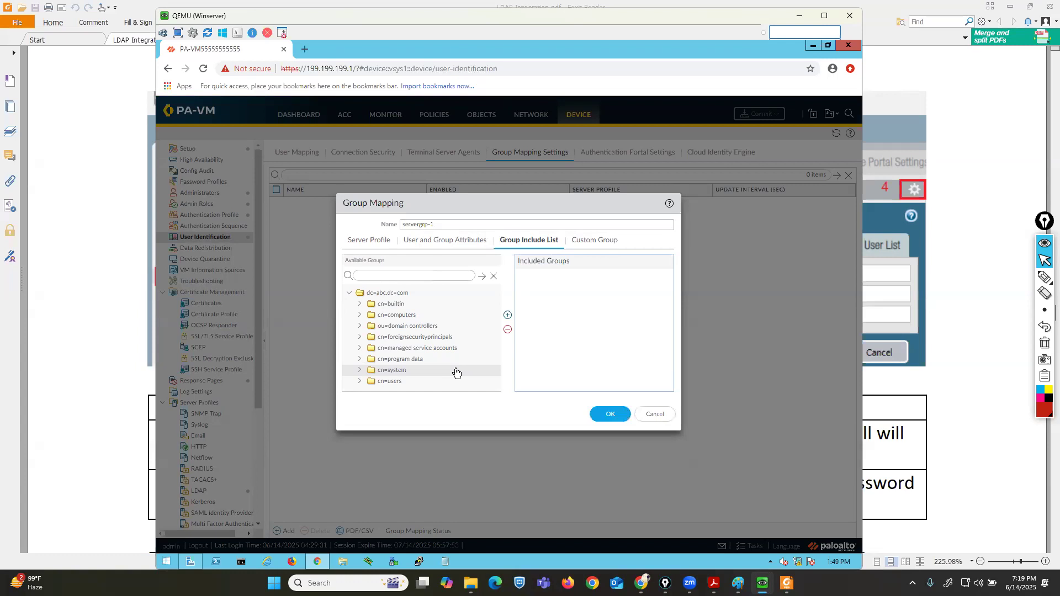
click(360, 382)
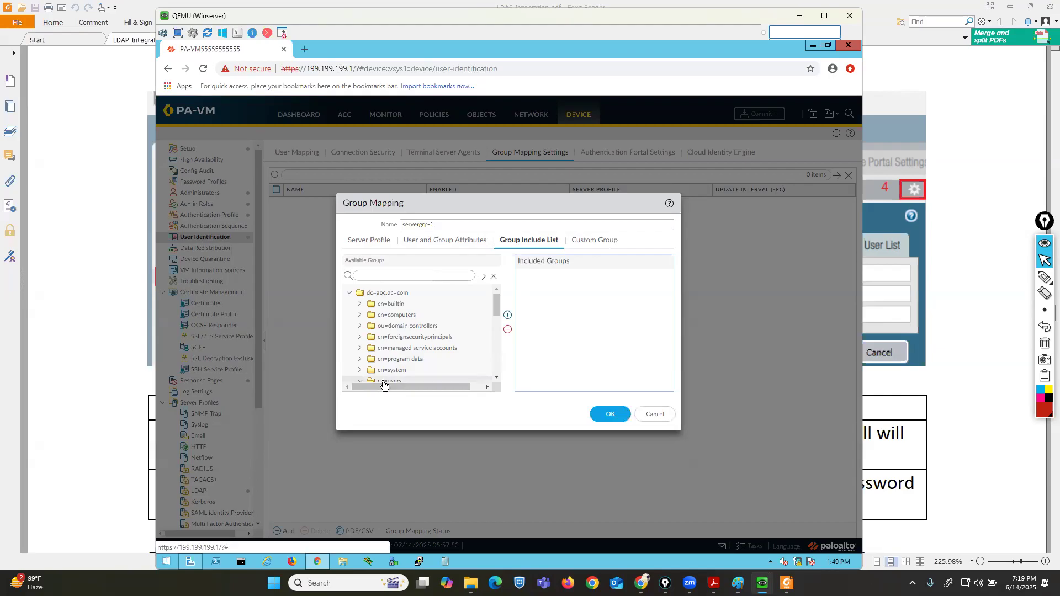
scroll(387, 368, down, 3)
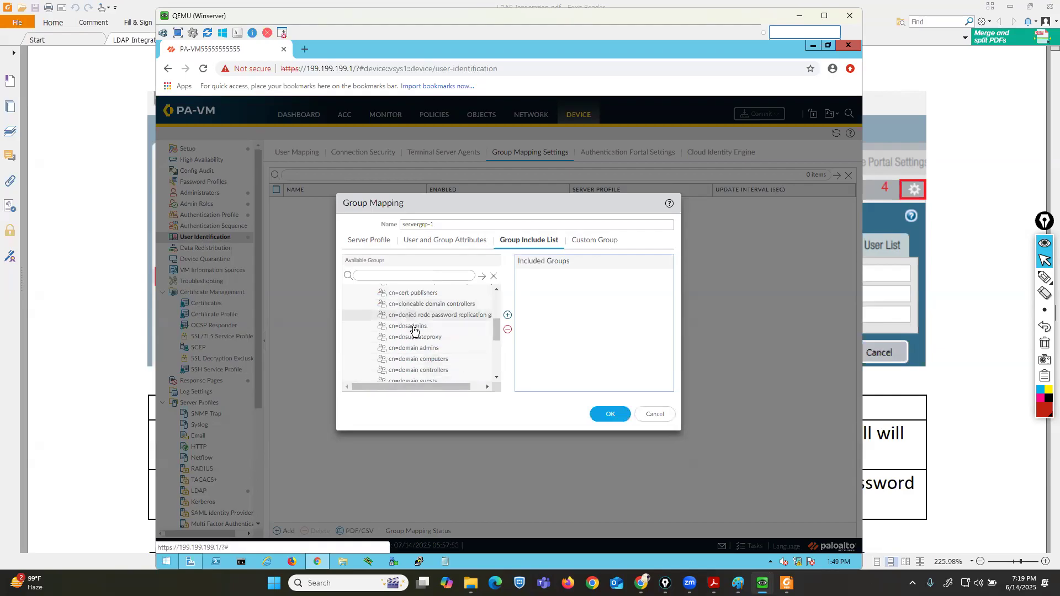
scroll(414, 330, up, 2)
drag(495, 319, 496, 354)
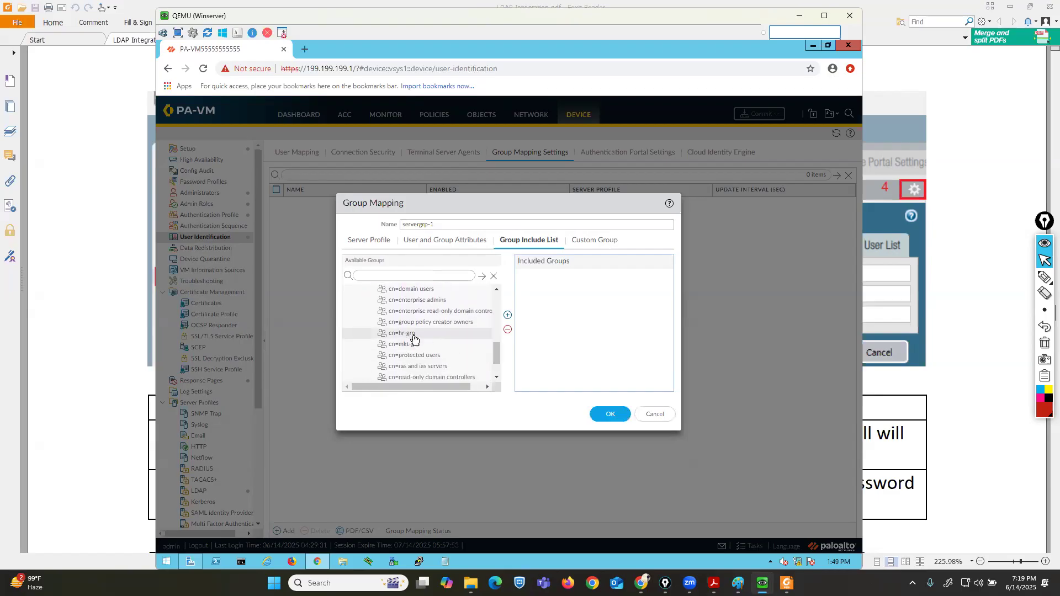
click(414, 336)
click(507, 315)
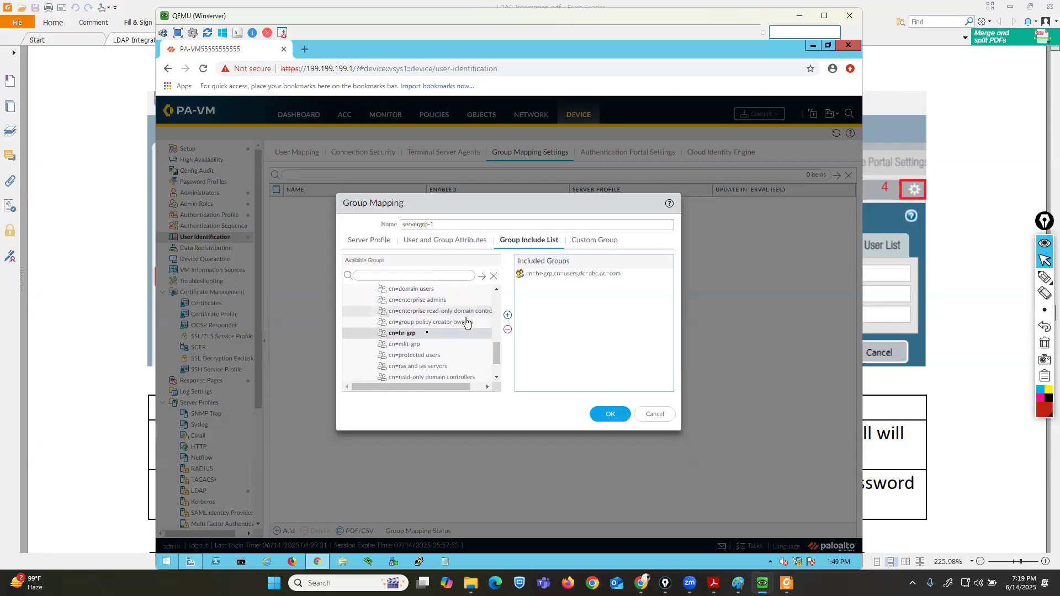
click(404, 344)
click(508, 317)
scroll(495, 363, down, 1)
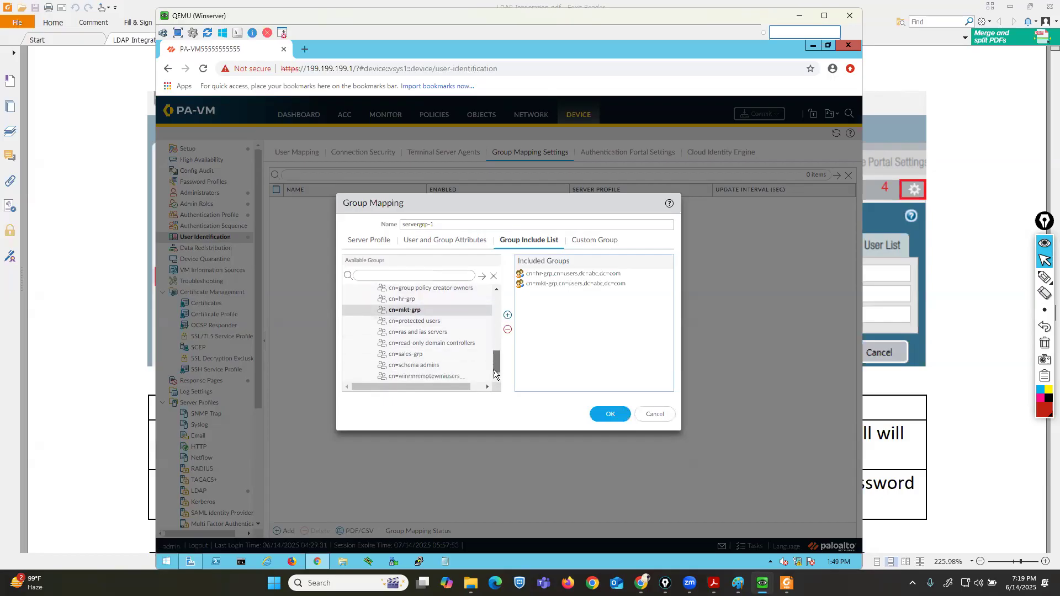
click(410, 356)
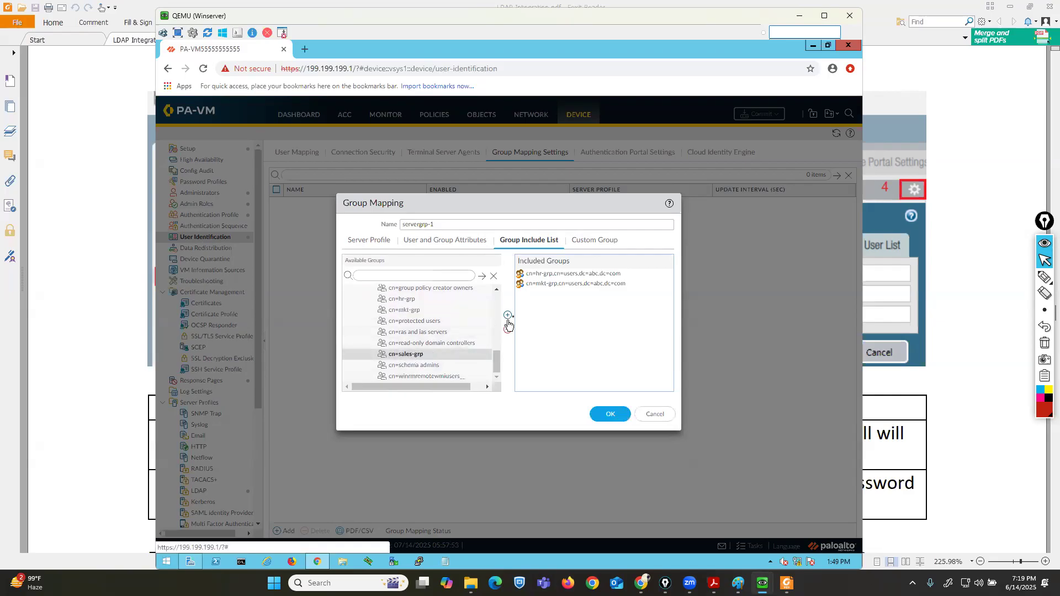
click(507, 316)
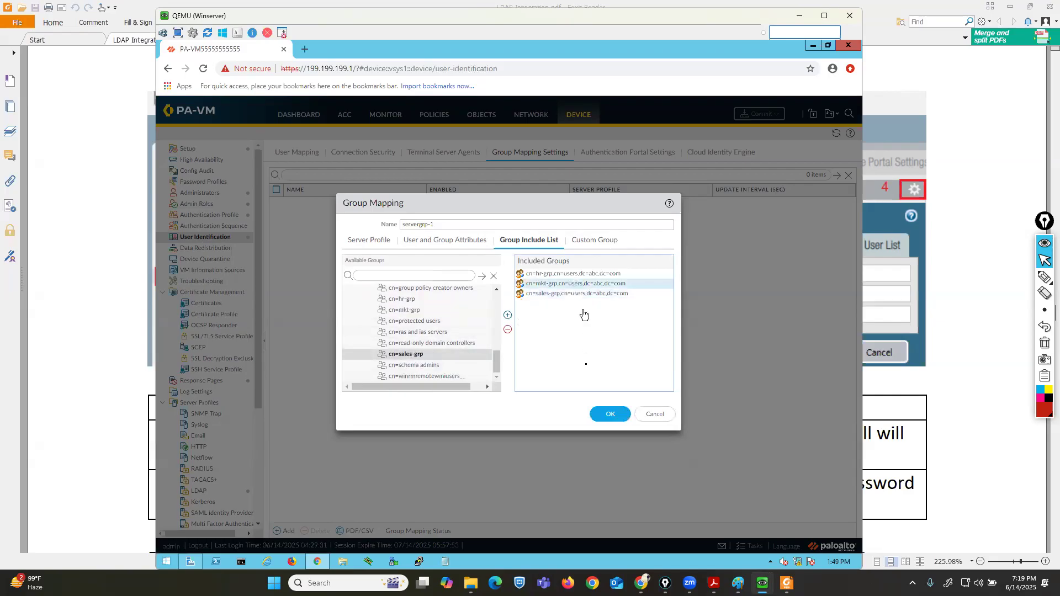
click(611, 415)
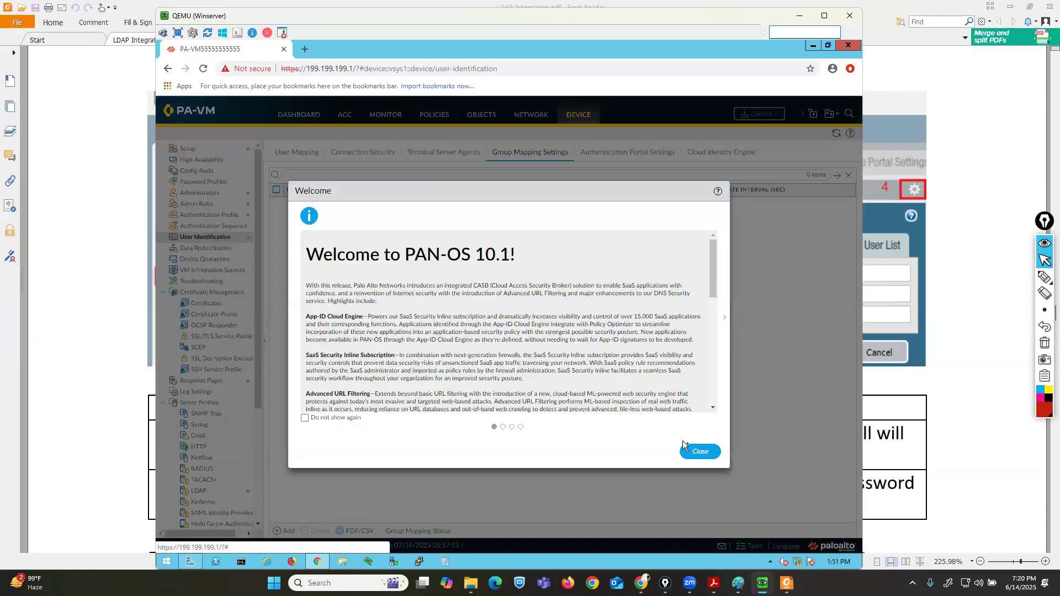
Dismiss the welcome and telemetry prompts, then add group mapping server1 with server profile ldap-server1 and user domain abc.com.
click(700, 452)
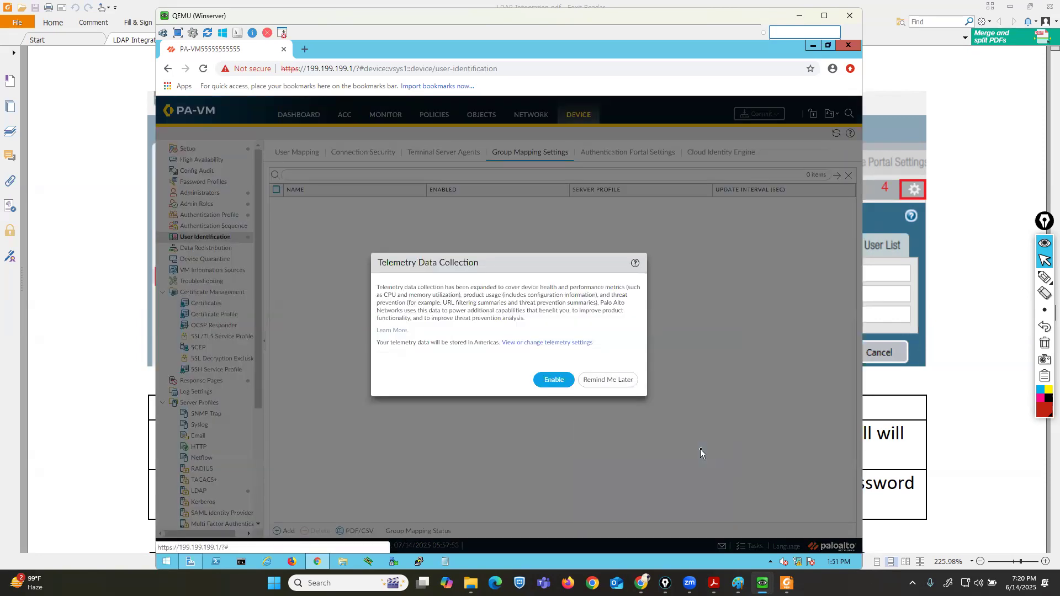
click(608, 381)
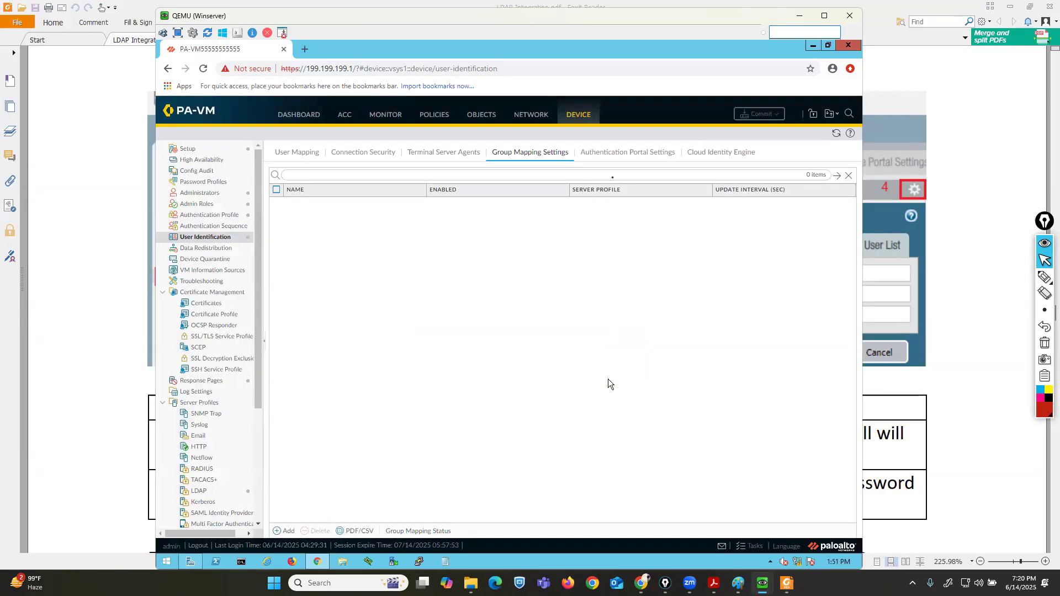
click(284, 529)
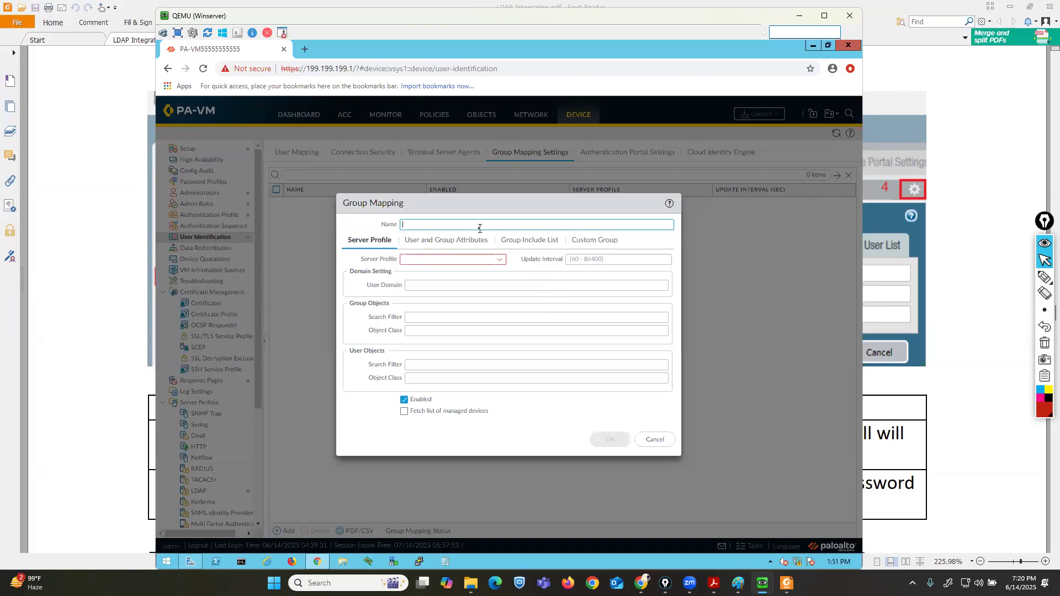
text(server1)
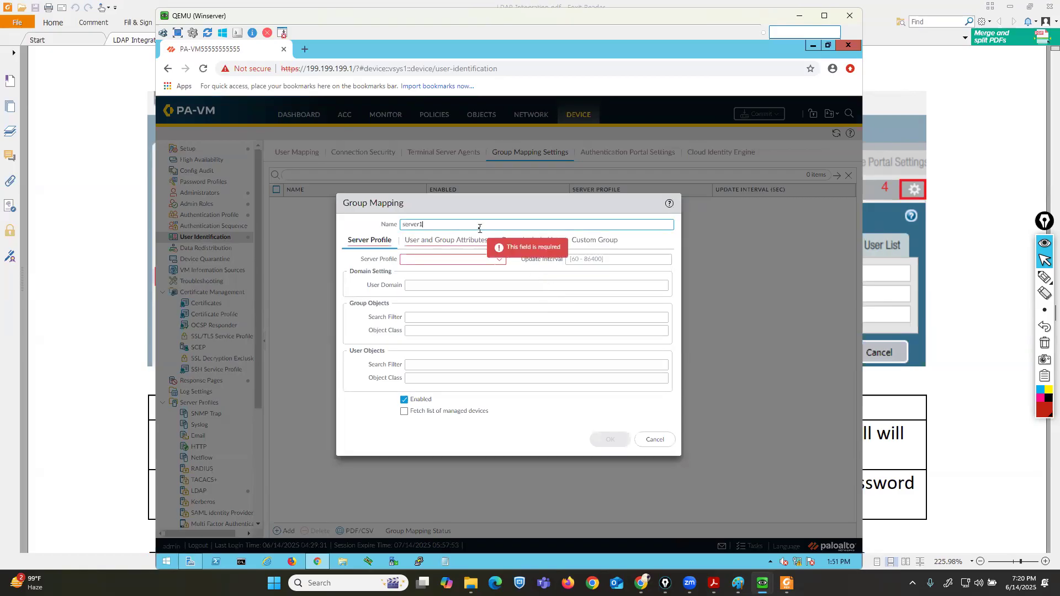
click(499, 259)
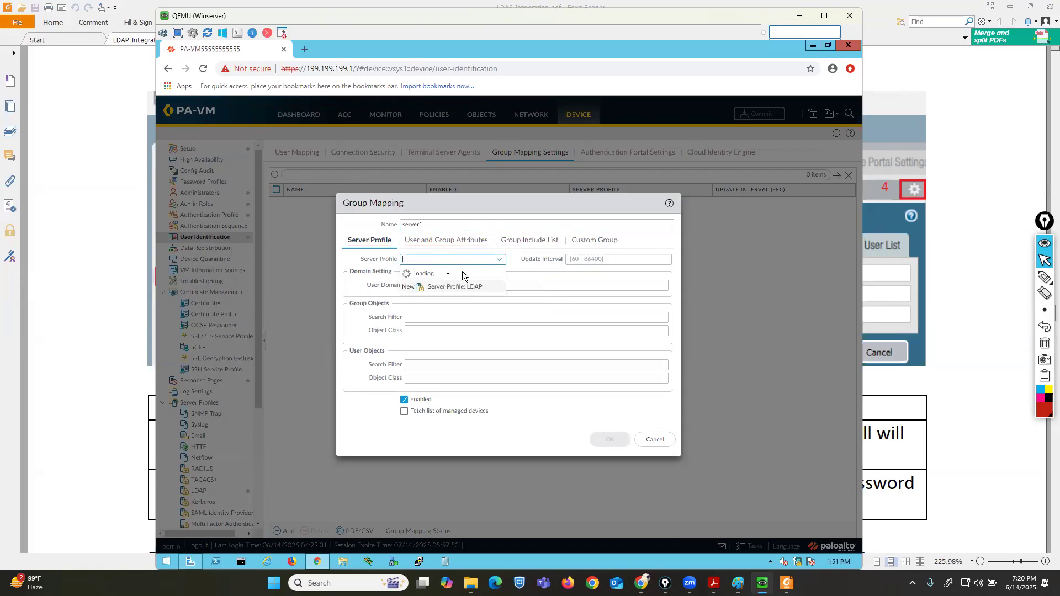
click(437, 274)
click(451, 286)
text(abc.com)
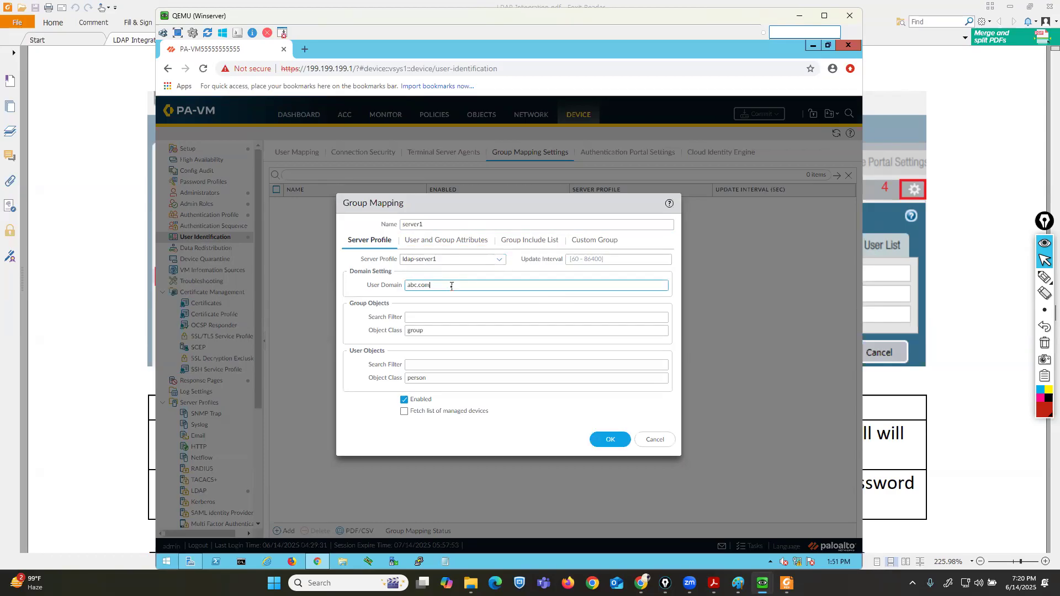
Open the group include list and expand dc=abc,dc=com and its cn=users container.
click(531, 240)
click(348, 293)
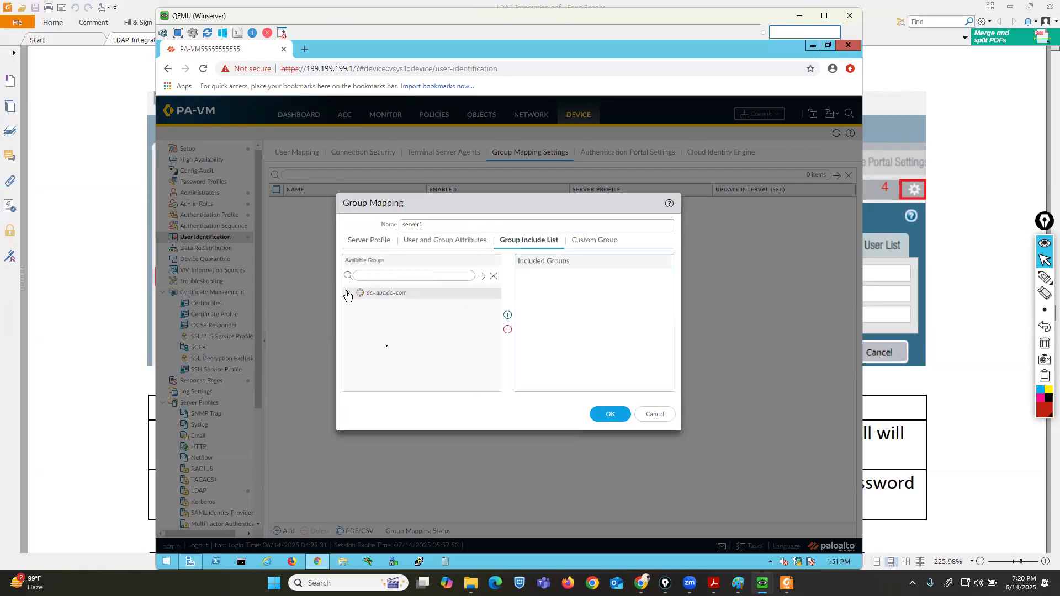
click(360, 381)
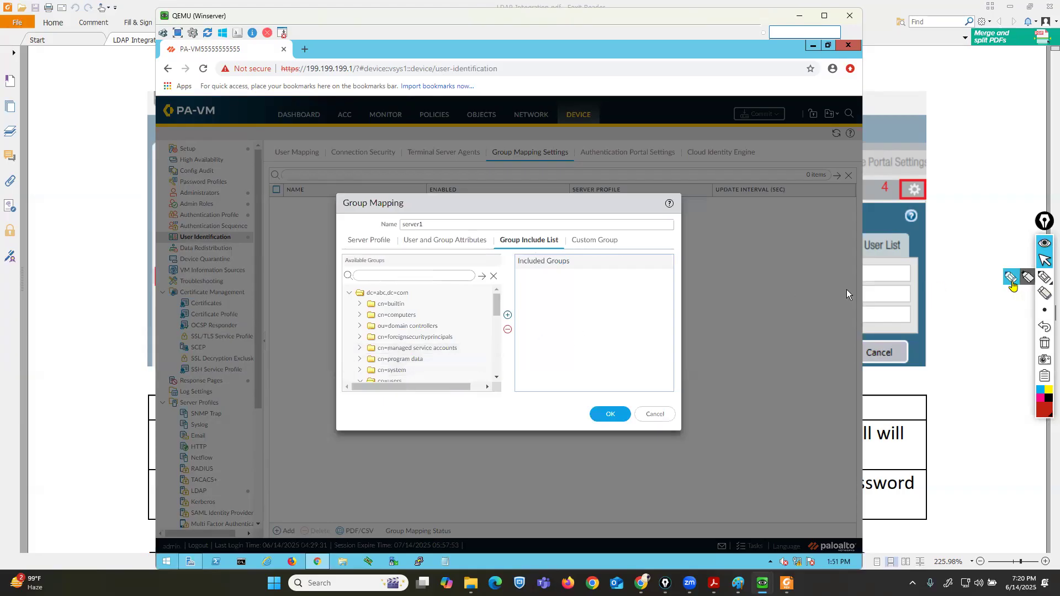
click(1044, 277)
mouse_move(435, 286)
mouse_down()
mouse_move(404, 284)
mouse_move(336, 318)
mouse_move(420, 407)
mouse_move(438, 279)
mouse_up()
click(1044, 260)
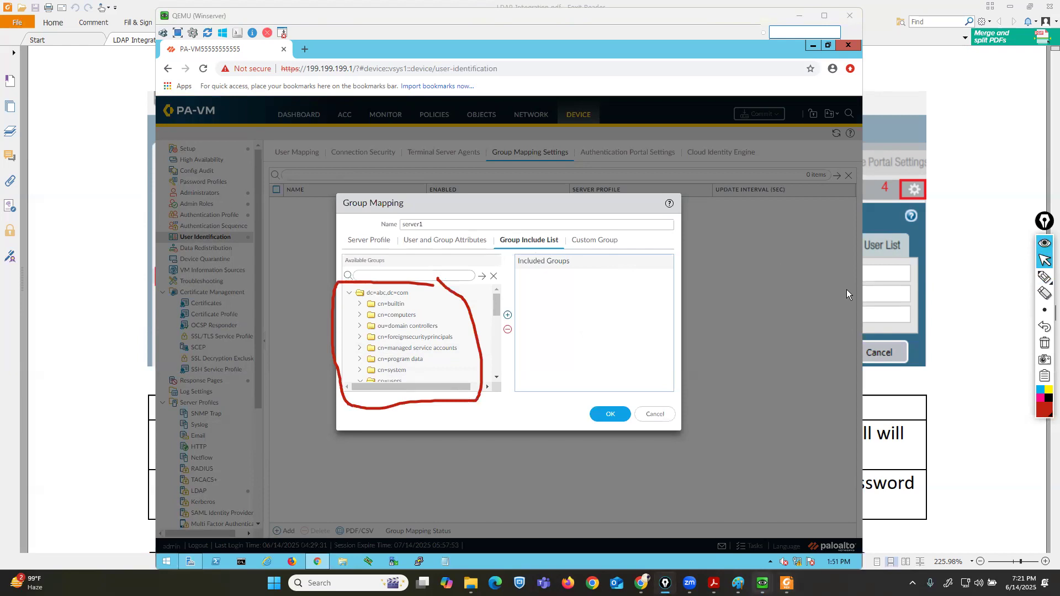
Switch to the LDAP server VM and examine the Users container in Active Directory Users and Computers.
mouse_move(763, 583)
click(678, 526)
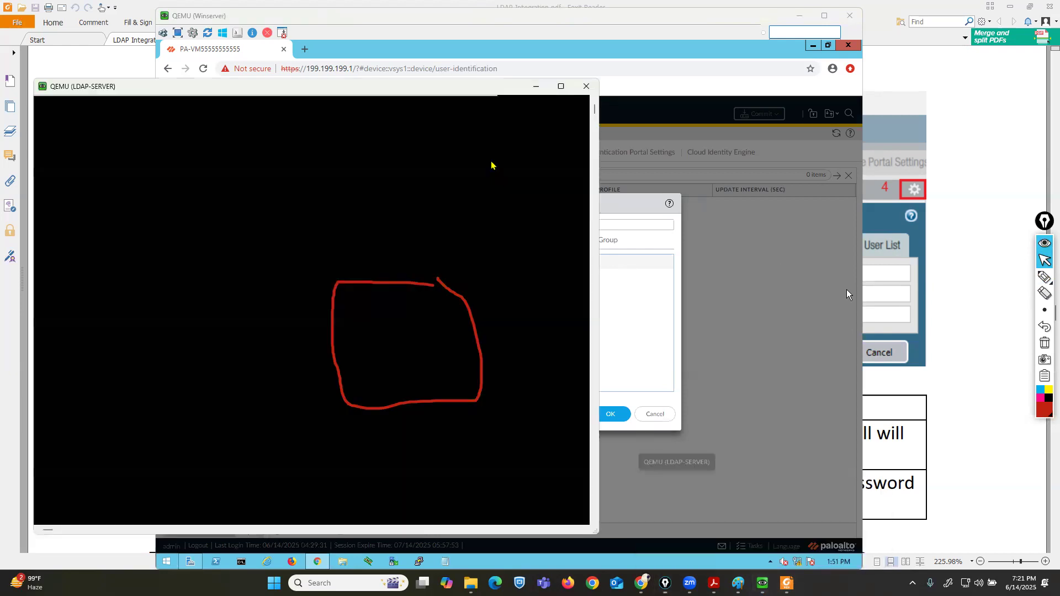
drag(305, 83, 298, 14)
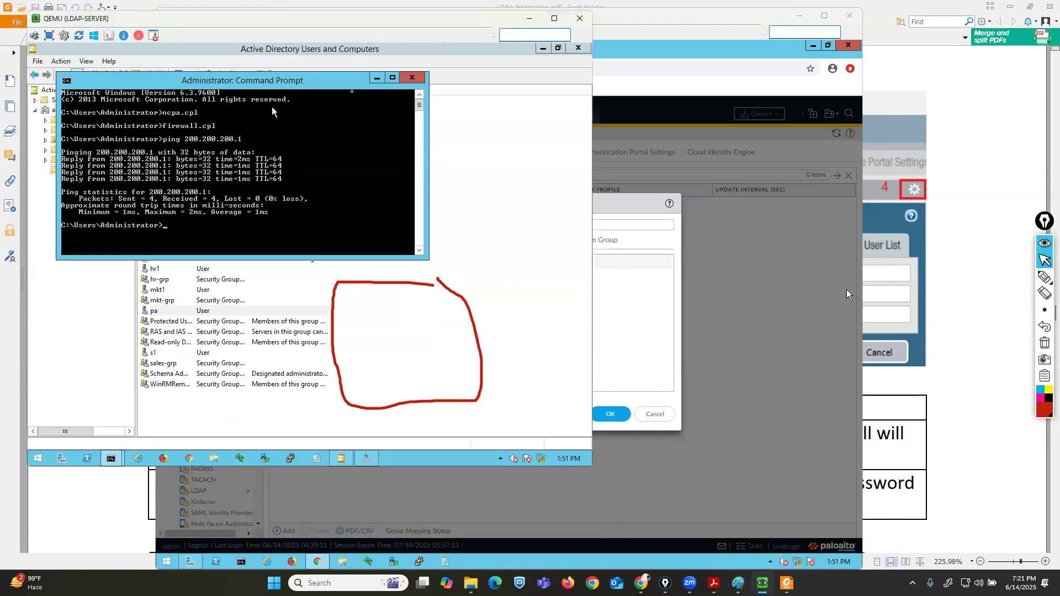
click(377, 78)
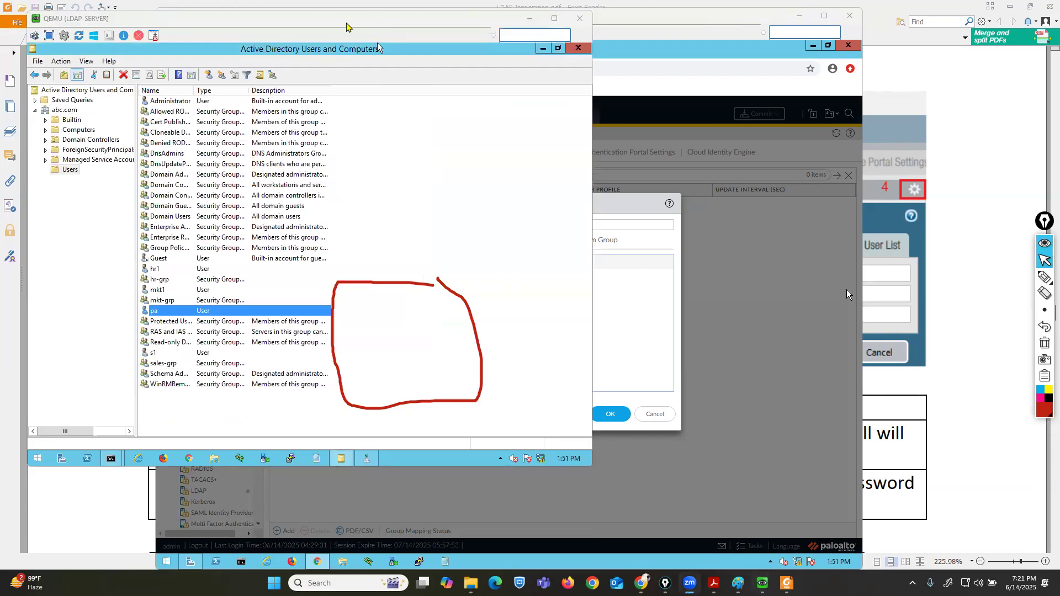
click(75, 169)
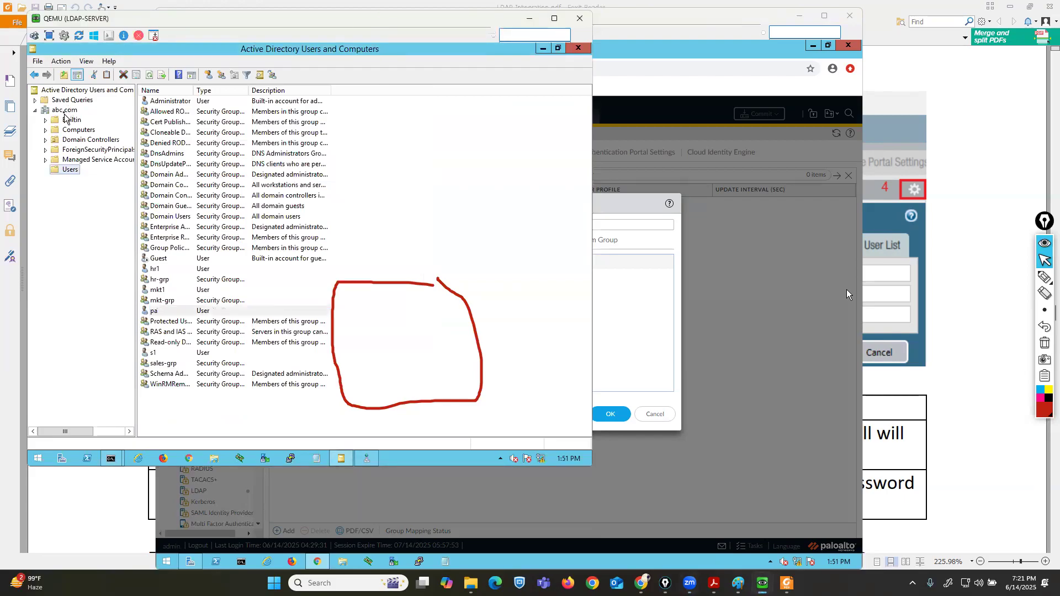
Add cn=hr-grp, cn=mkt-grp and cn=sales-grp to the included groups and save the server1 group mapping.
click(653, 291)
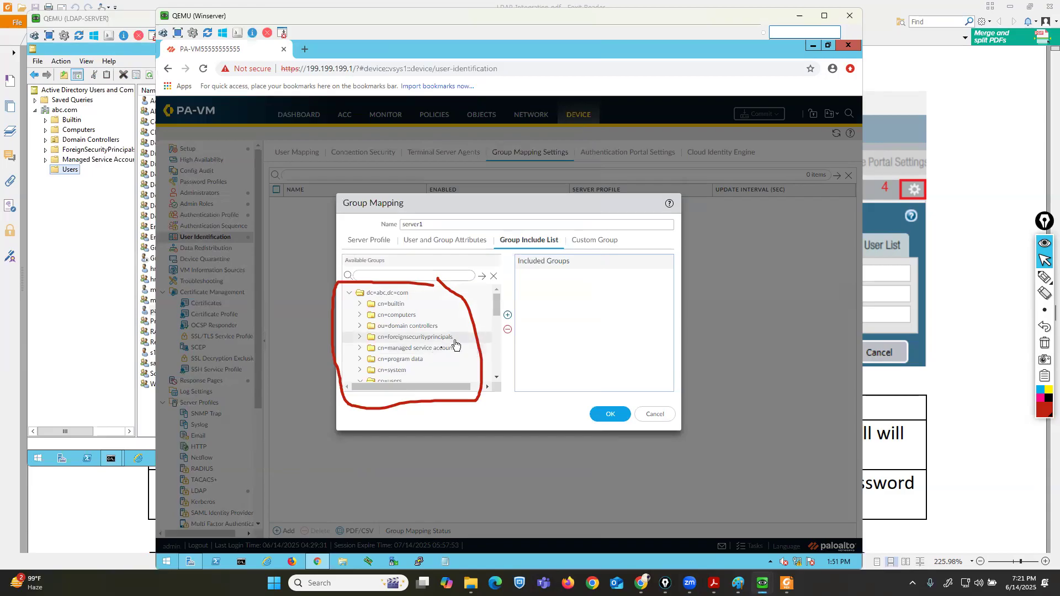
drag(495, 310, 500, 358)
click(405, 348)
click(506, 320)
click(419, 358)
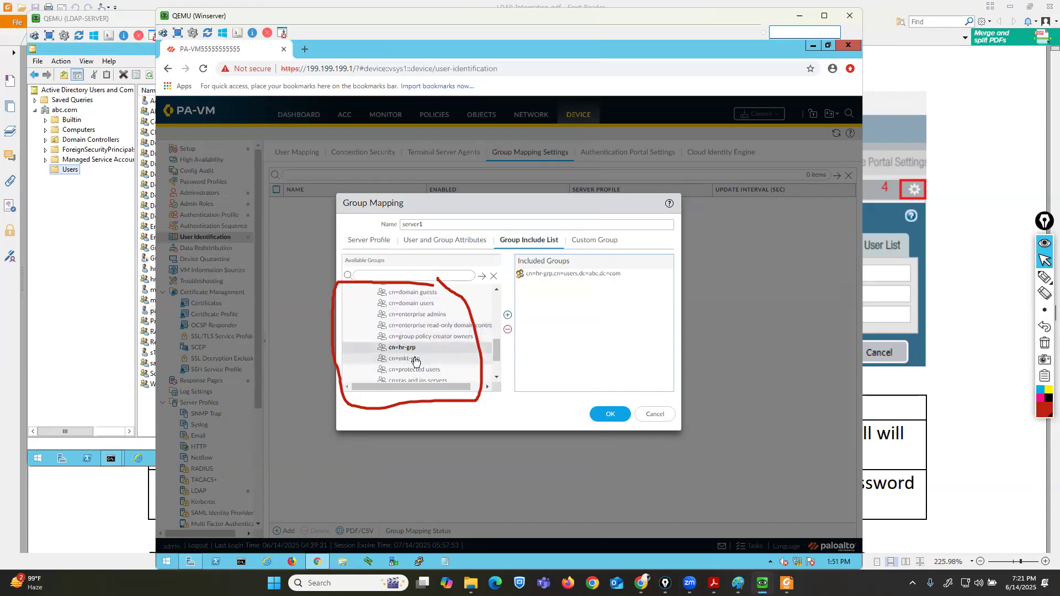
click(506, 319)
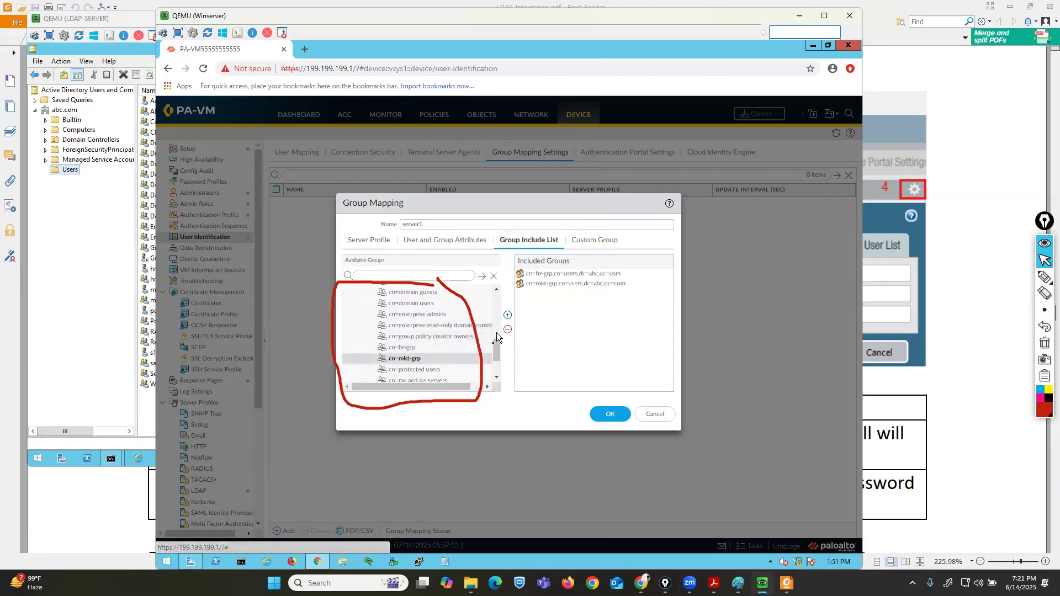
drag(497, 358, 497, 370)
click(422, 355)
click(507, 315)
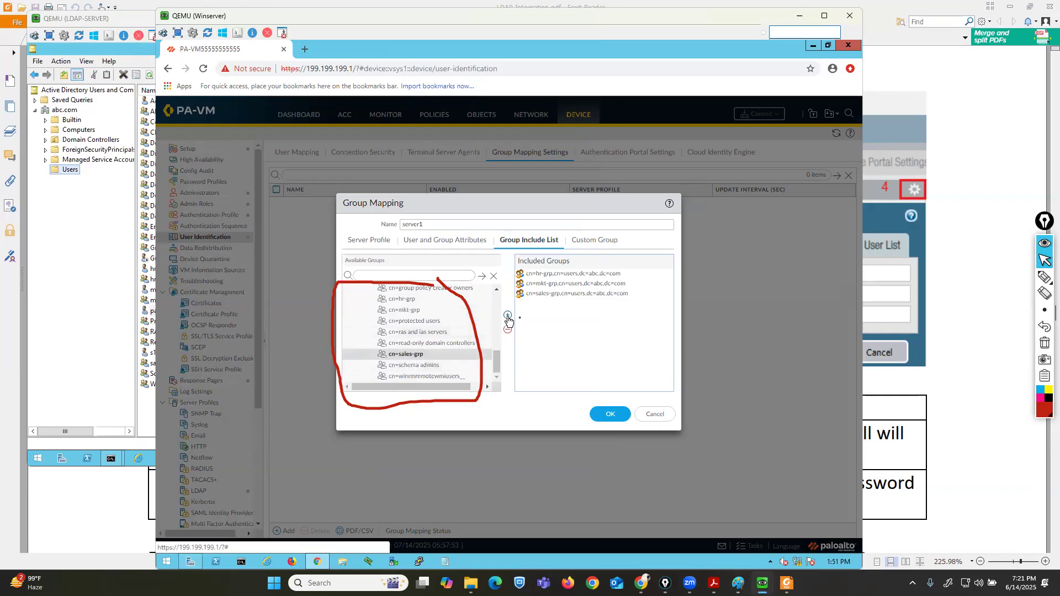
click(610, 415)
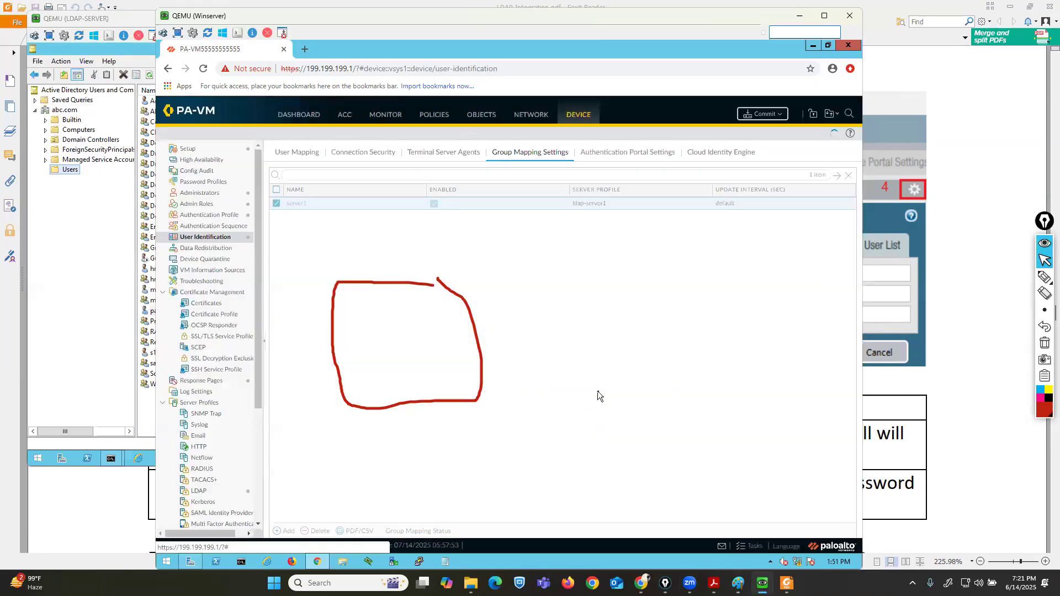
click(1044, 345)
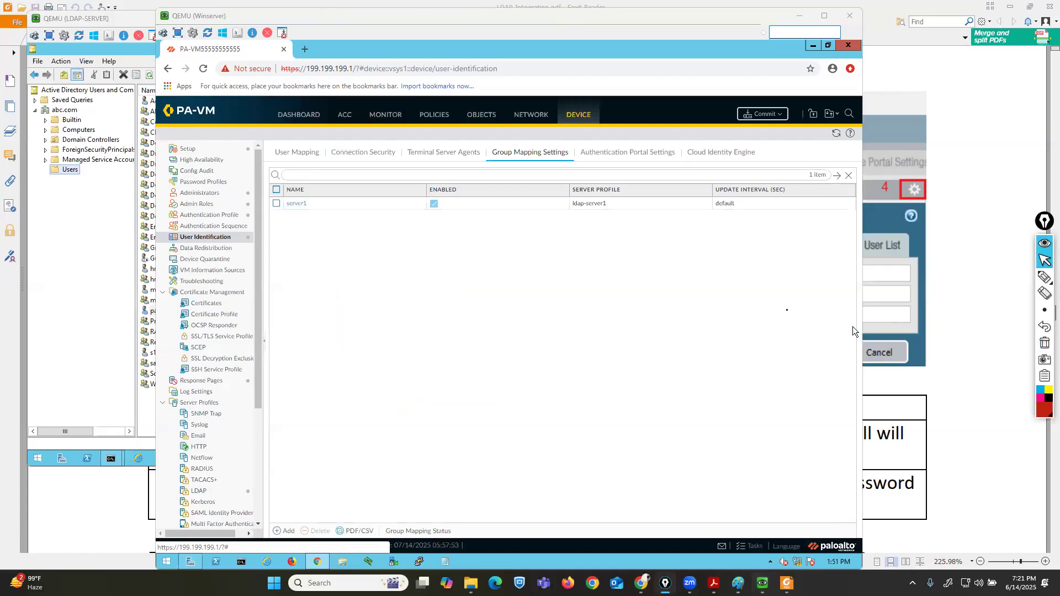
Commit the configuration to the firewall and close the commit status.
click(765, 117)
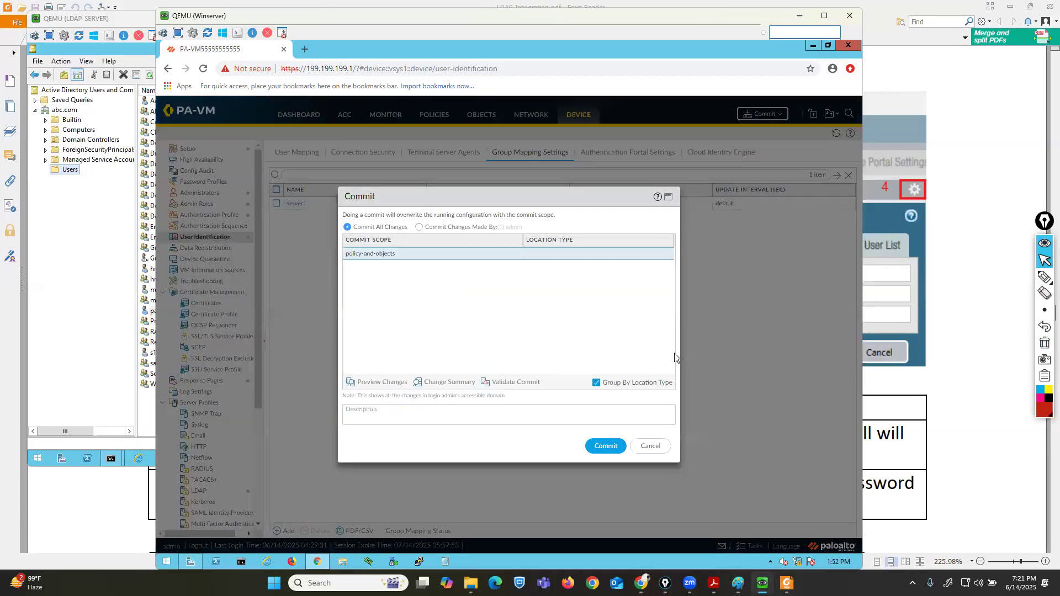
click(605, 447)
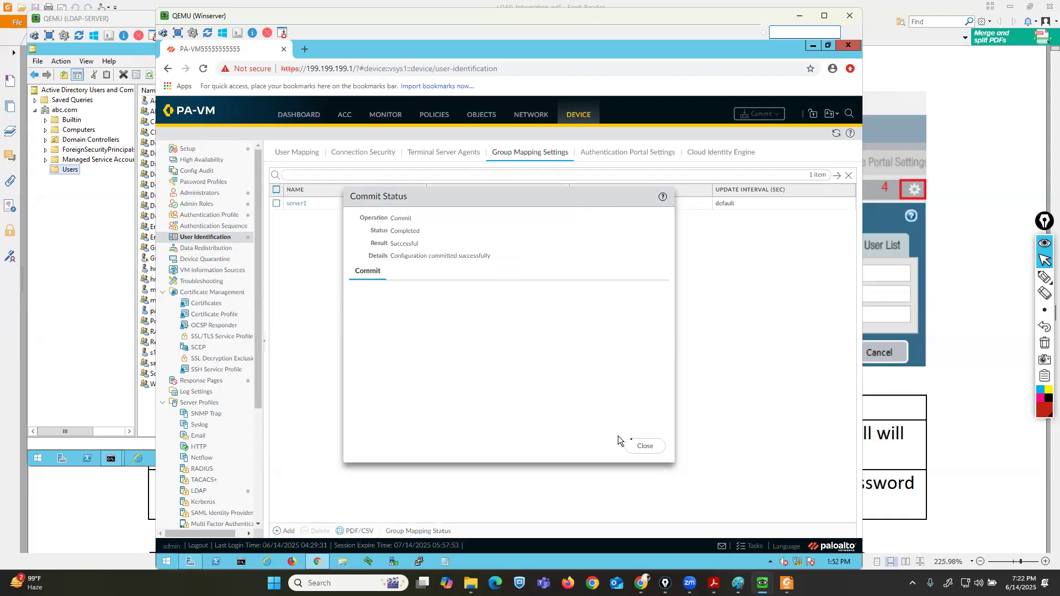
click(643, 445)
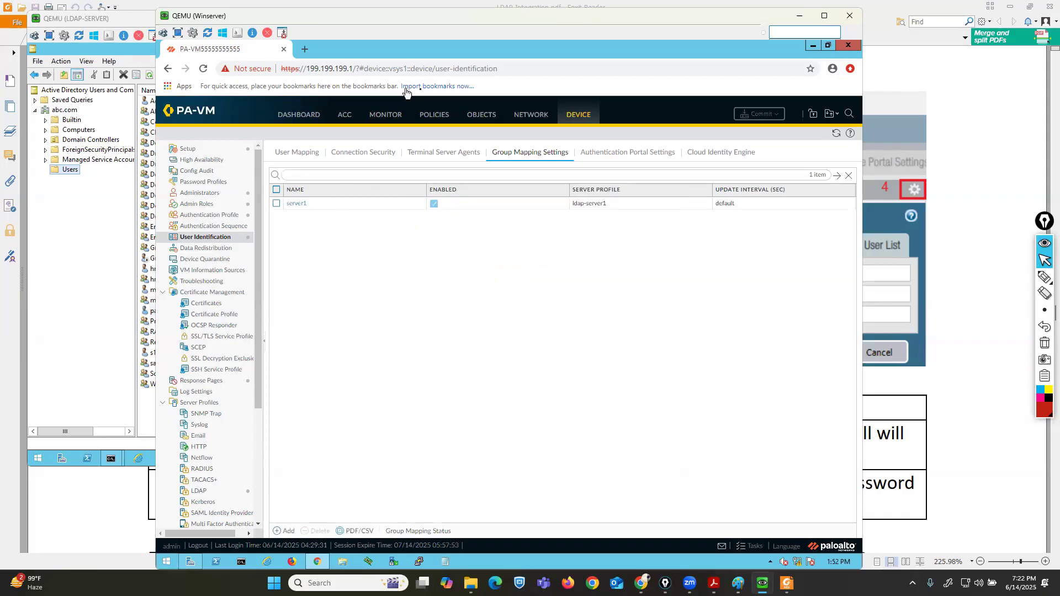
Add a new security policy rule named rule-1 with the default universal rule type.
click(431, 114)
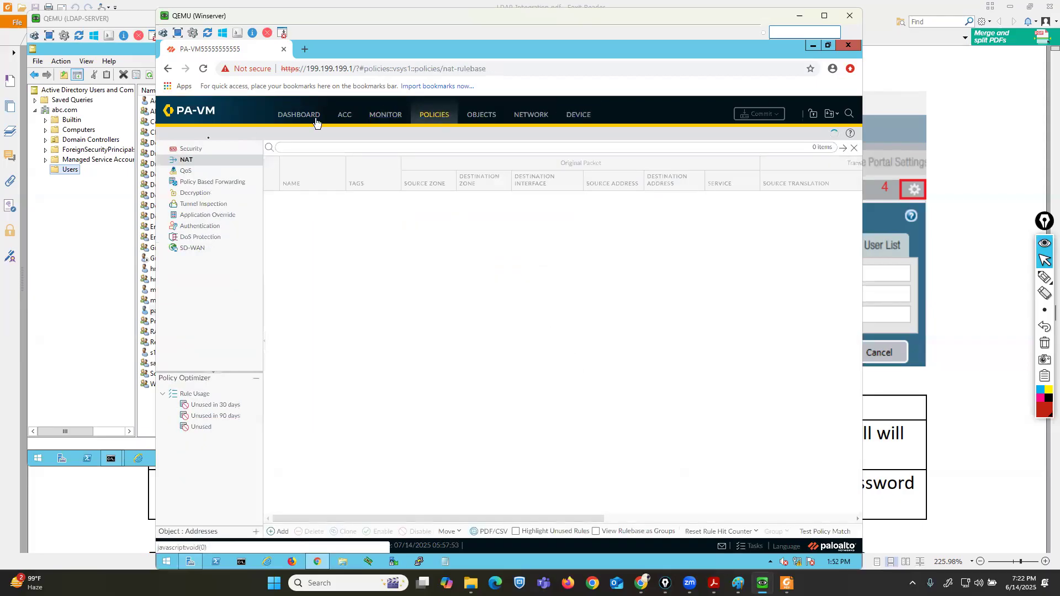
click(184, 150)
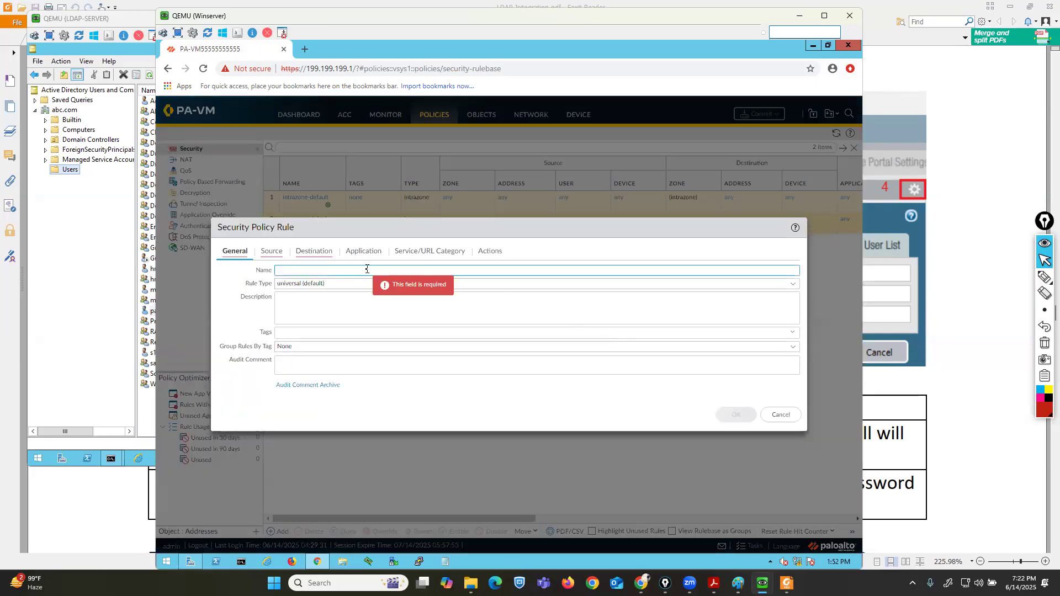
text(ule-1)
click(793, 283)
click(313, 323)
Add LAN-ZONE as the rule's source zone.
click(272, 253)
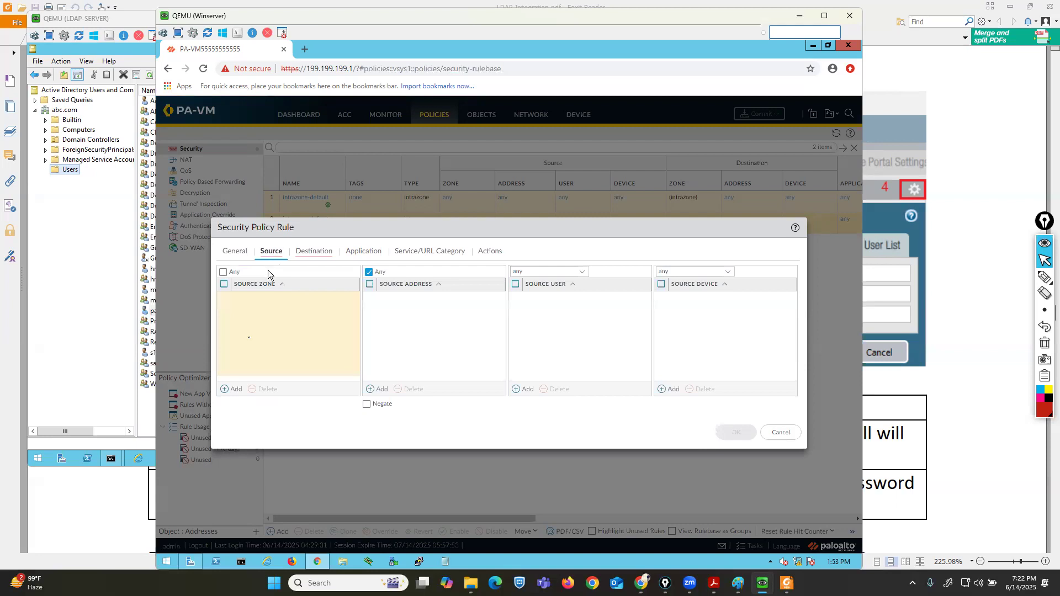
click(232, 389)
click(247, 324)
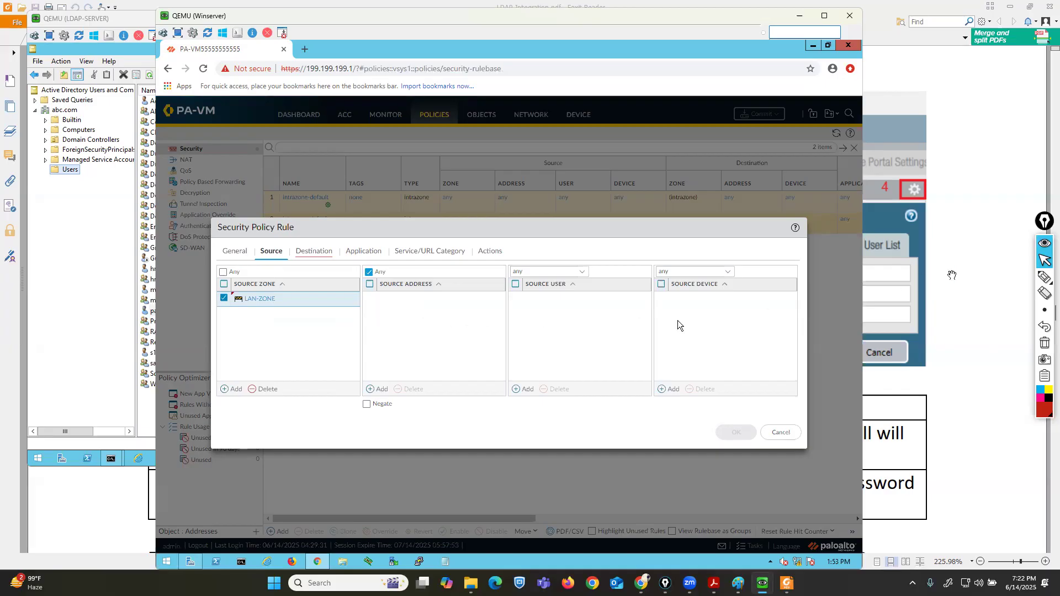
Switch the rule's source user from any to select and add a new source user entry.
click(1044, 277)
mouse_move(493, 294)
mouse_down()
mouse_move(572, 296)
mouse_move(601, 246)
mouse_move(493, 246)
mouse_move(495, 297)
mouse_up()
click(1044, 260)
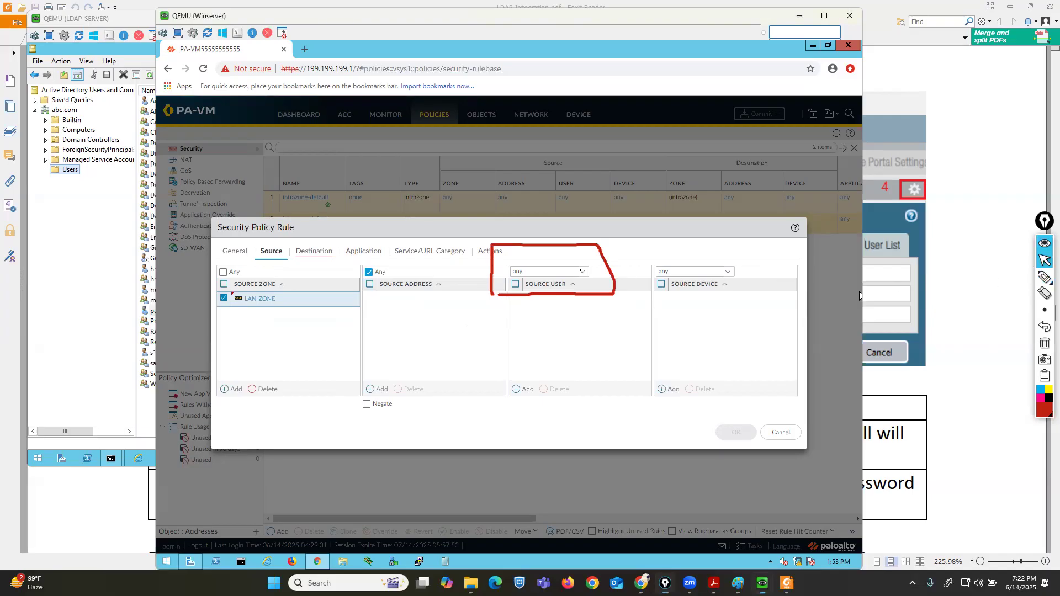
click(582, 272)
click(526, 334)
click(1044, 343)
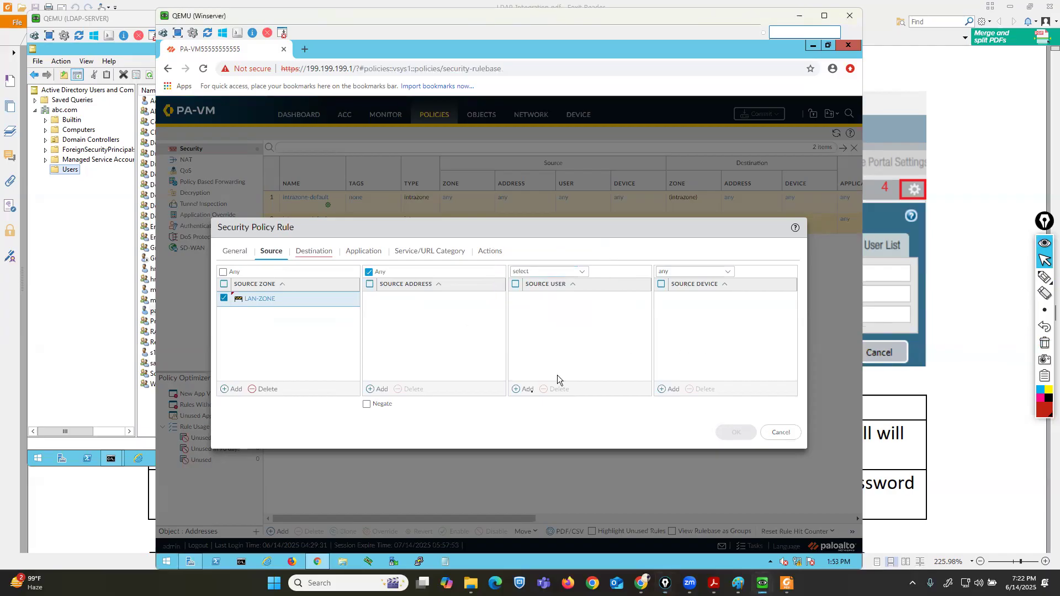
click(520, 391)
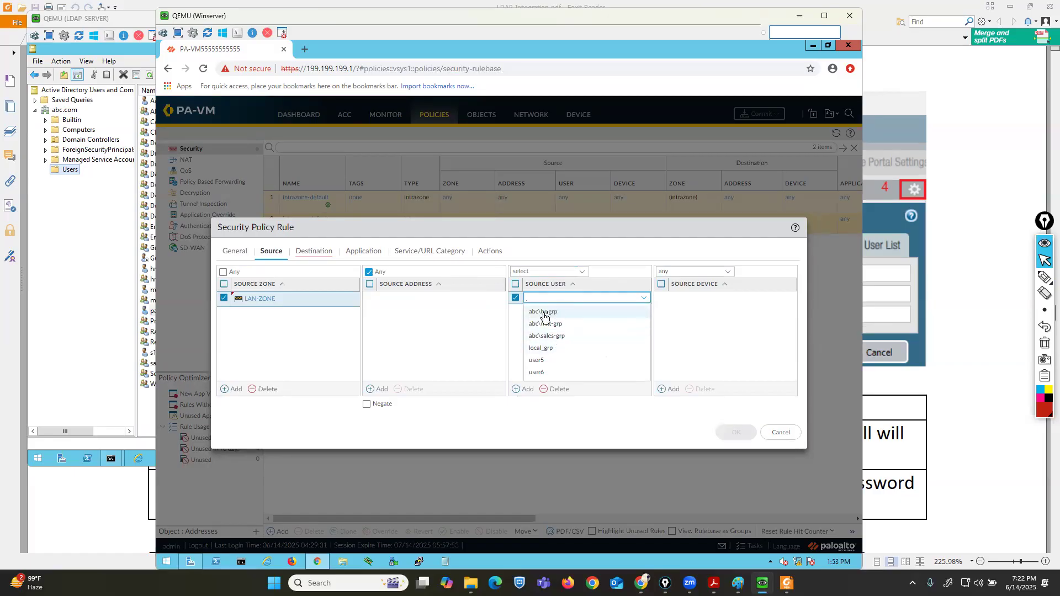
Place the LDAP server window beside the firewall and compare its Users container with the offered source users and groups.
mouse_move(1046, 277)
click(1010, 281)
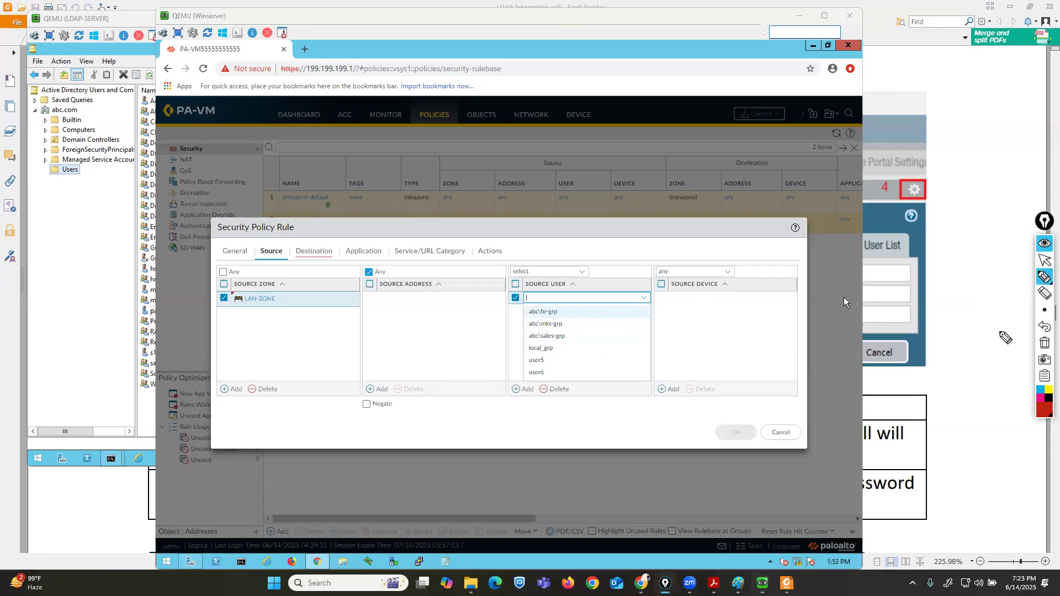
click(1044, 261)
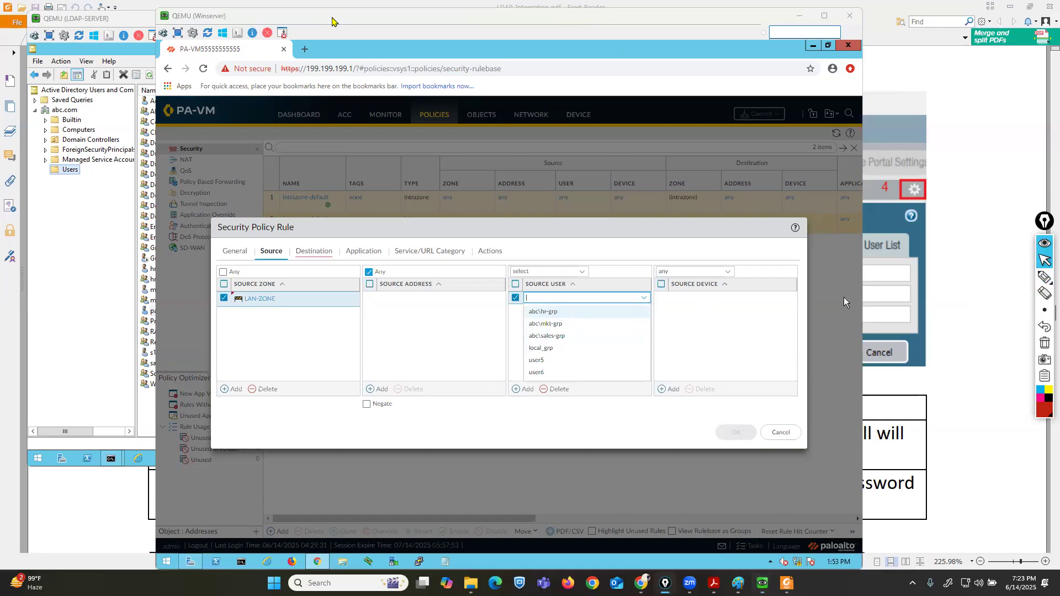
drag(332, 17, 469, 17)
click(84, 240)
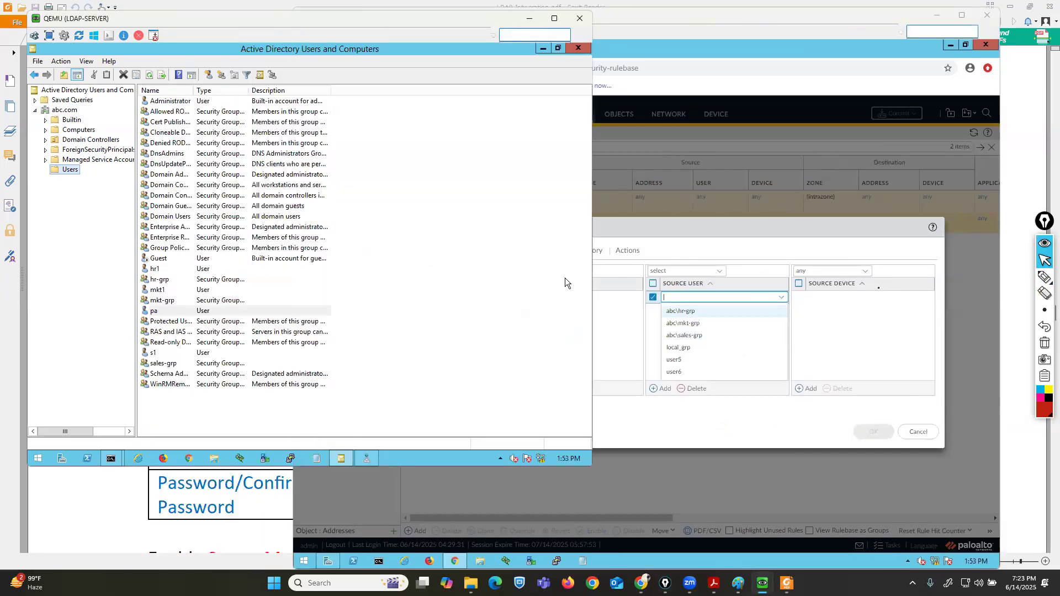
mouse_move(1046, 278)
click(1010, 281)
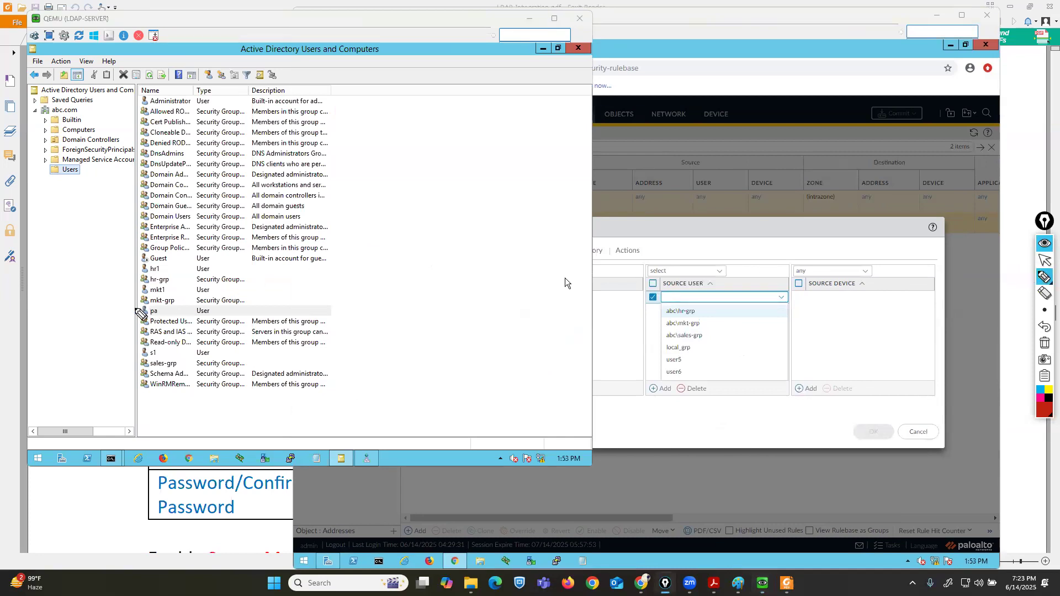
drag(138, 280, 114, 280)
drag(710, 307, 698, 310)
drag(140, 300, 120, 301)
drag(723, 320, 702, 321)
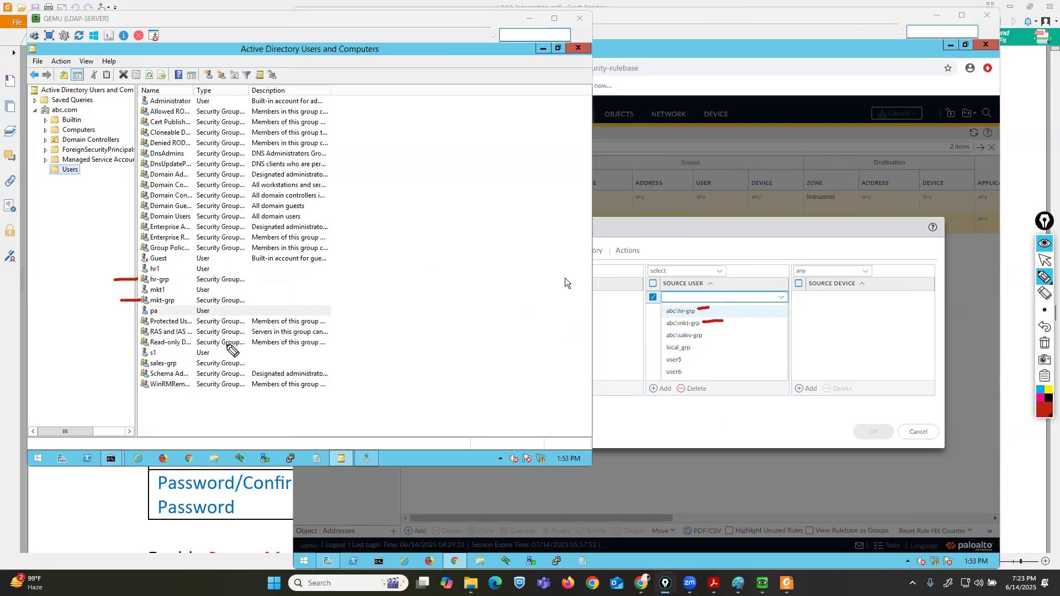
drag(118, 358, 132, 363)
click(1045, 260)
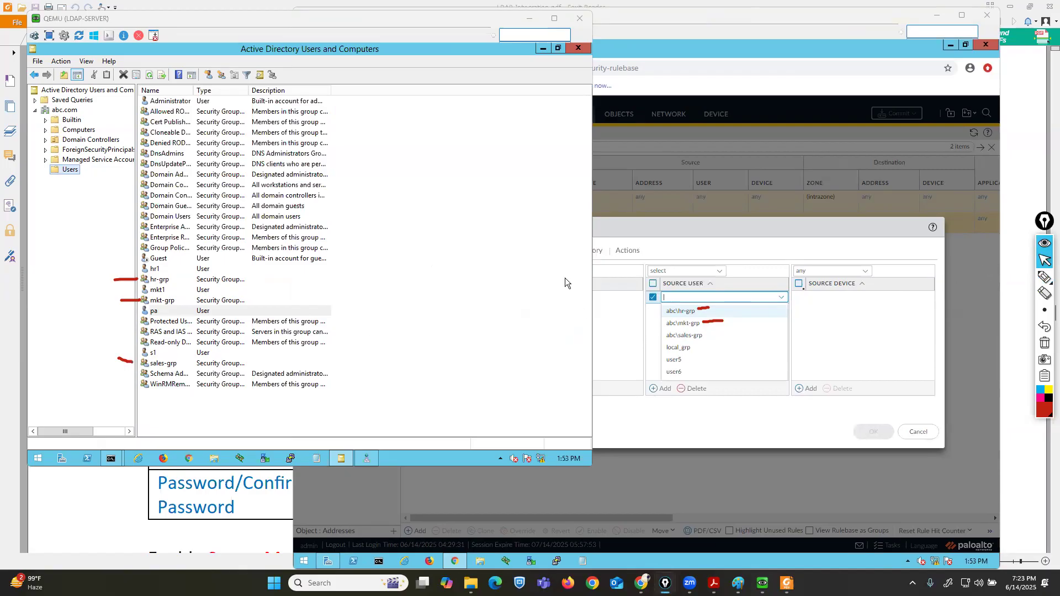
Enter abc.com\ in the source user entry to list the matching domain users.
click(727, 297)
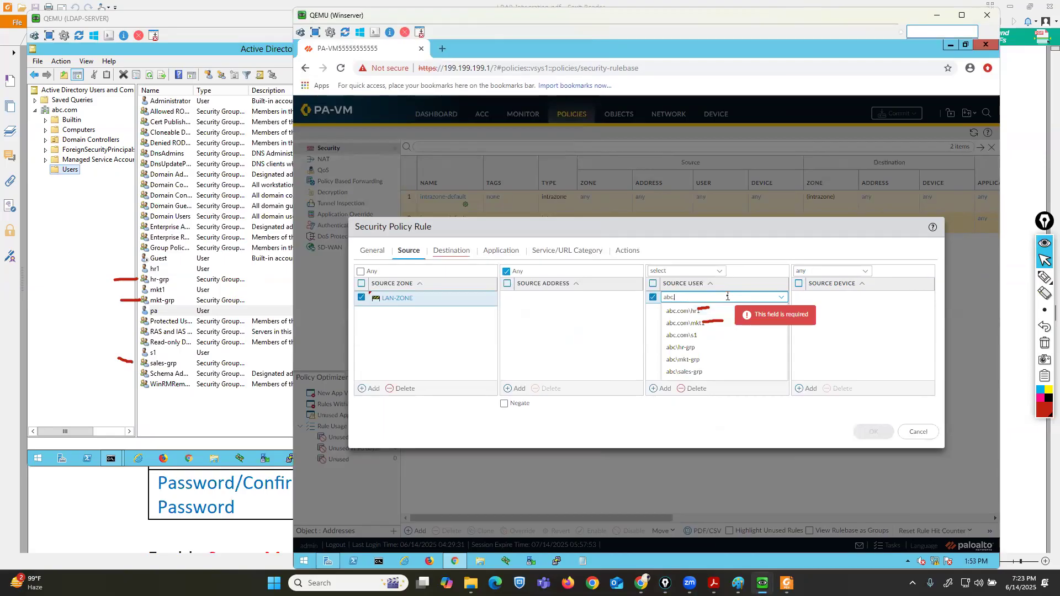
text(abc.com\)
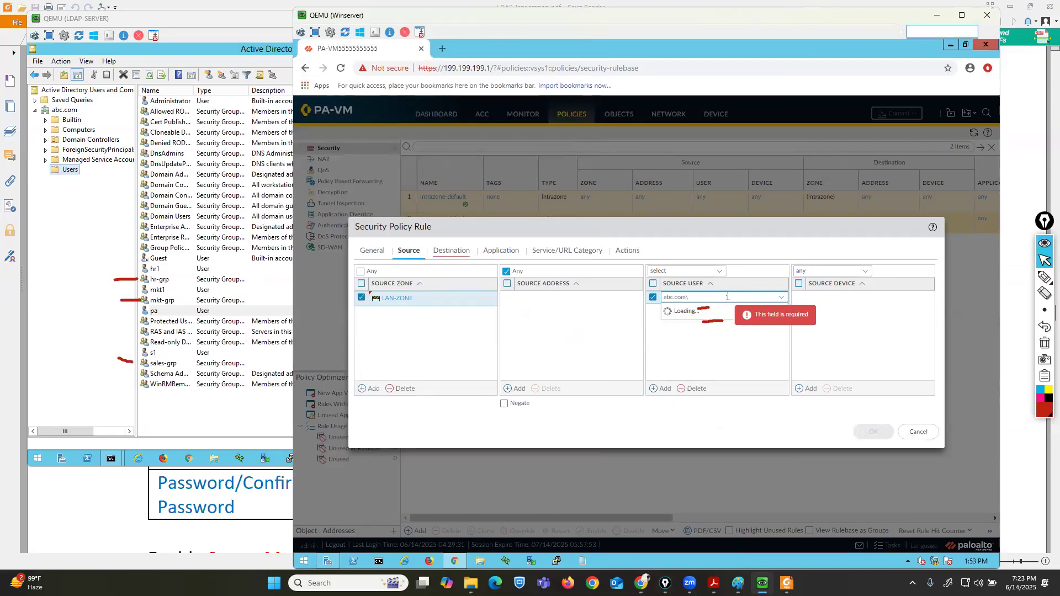
click(1045, 343)
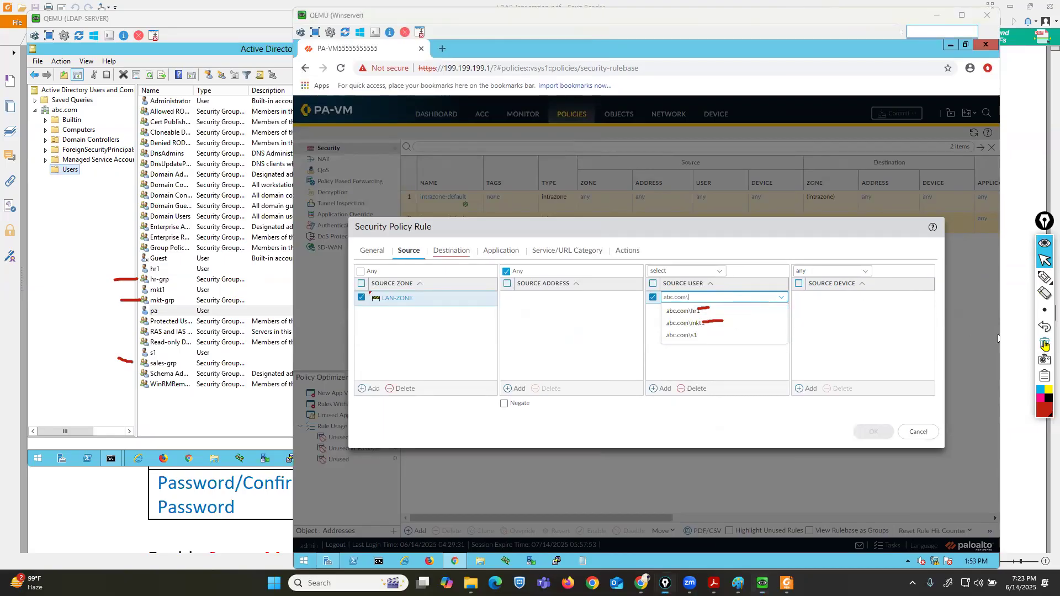
click(1015, 280)
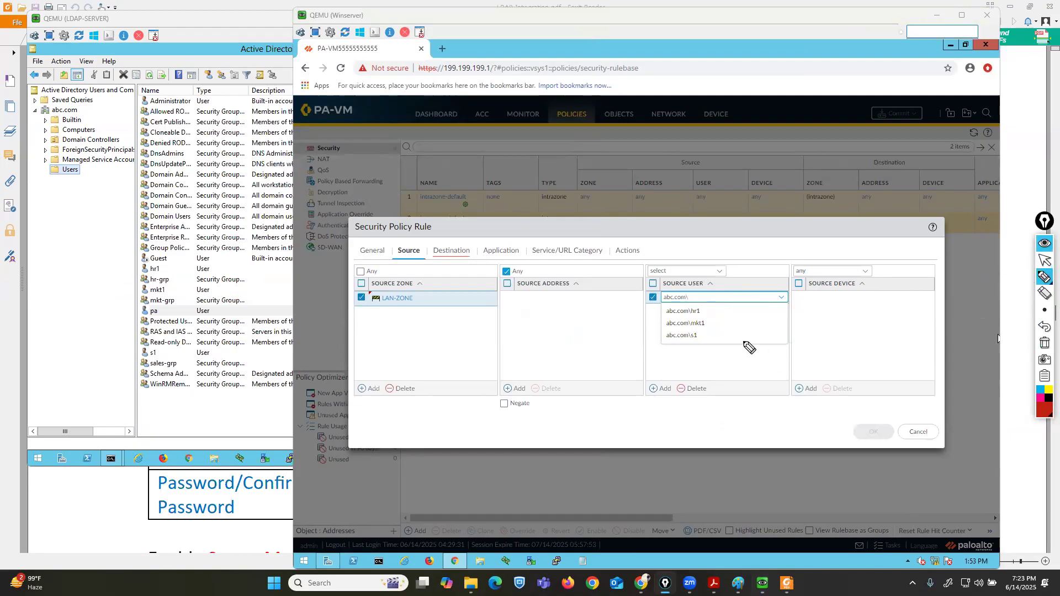
mouse_move(132, 266)
mouse_down()
mouse_move(143, 265)
mouse_move(136, 291)
mouse_up()
drag(120, 352, 136, 353)
mouse_move(705, 311)
mouse_down()
mouse_move(717, 310)
mouse_move(728, 357)
mouse_up()
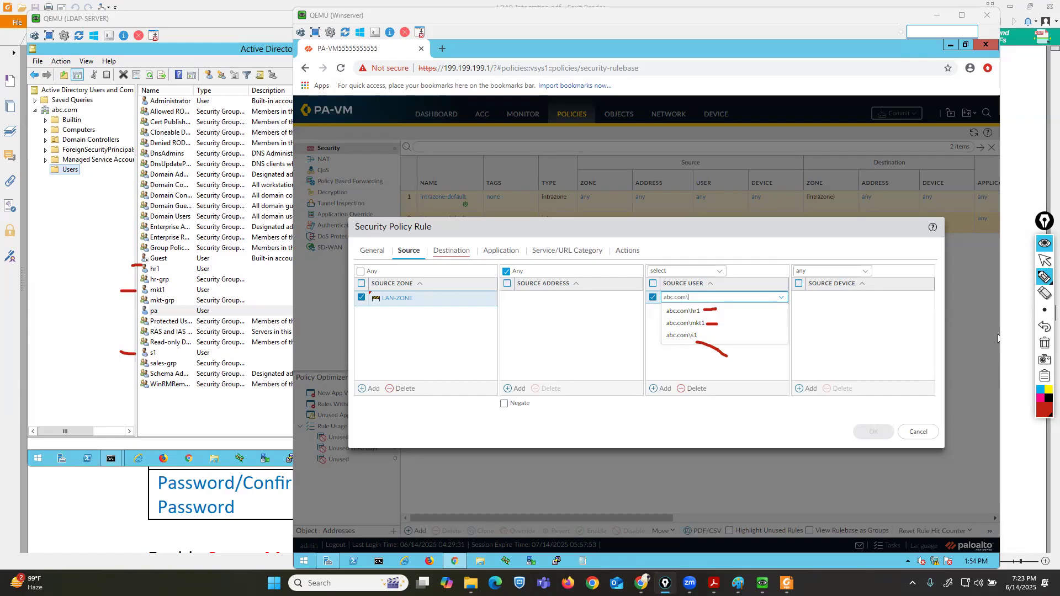
click(1045, 343)
click(1044, 259)
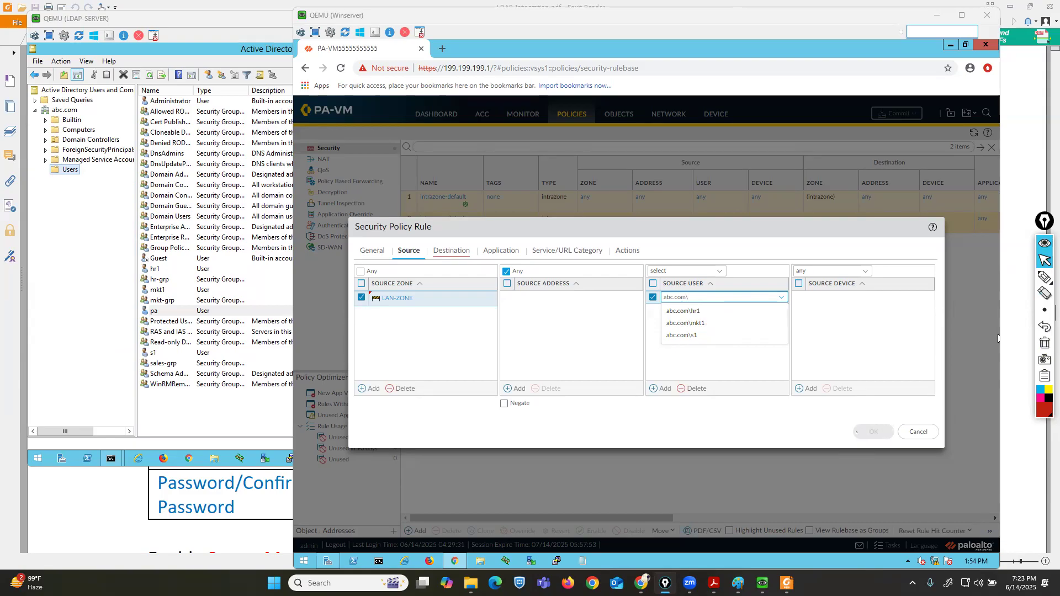
key(super+d)
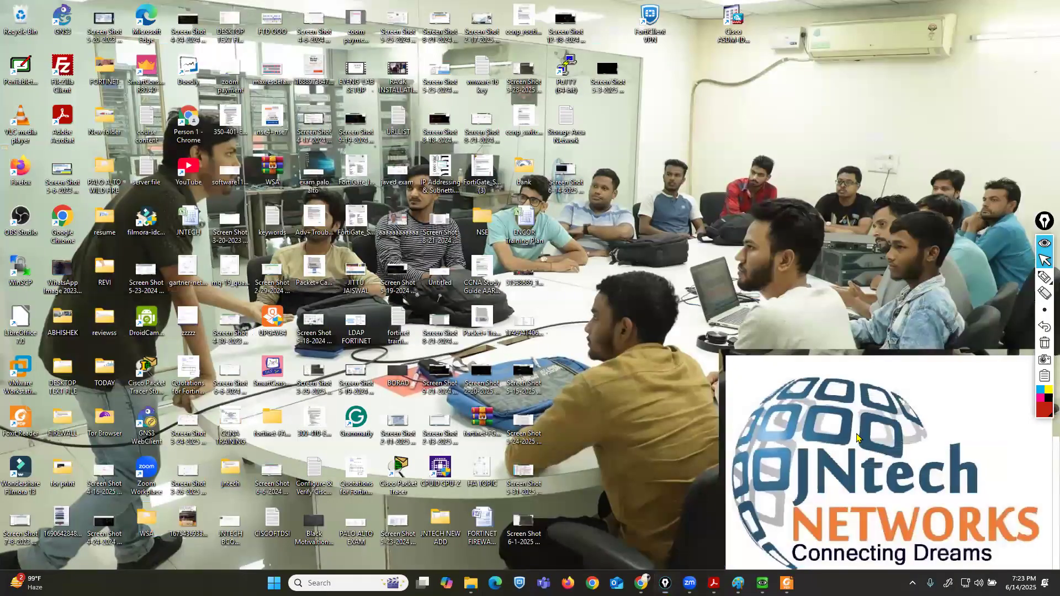